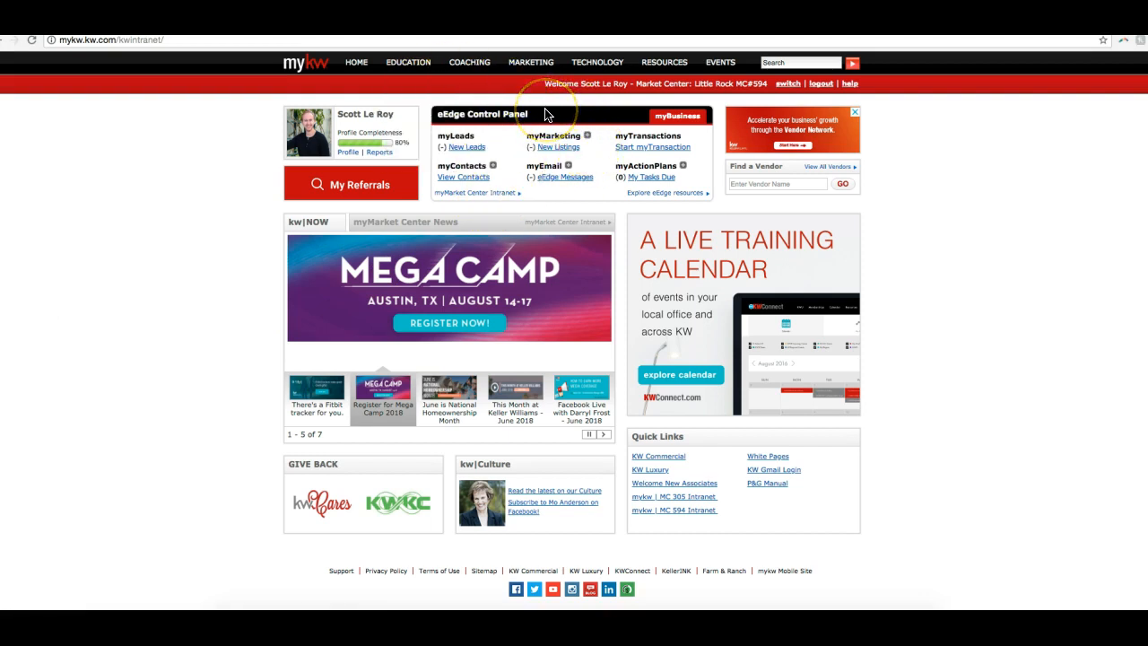
- Open the eEdge marketing materials center and bring up the My Account settings for editing
left_click(588, 136)
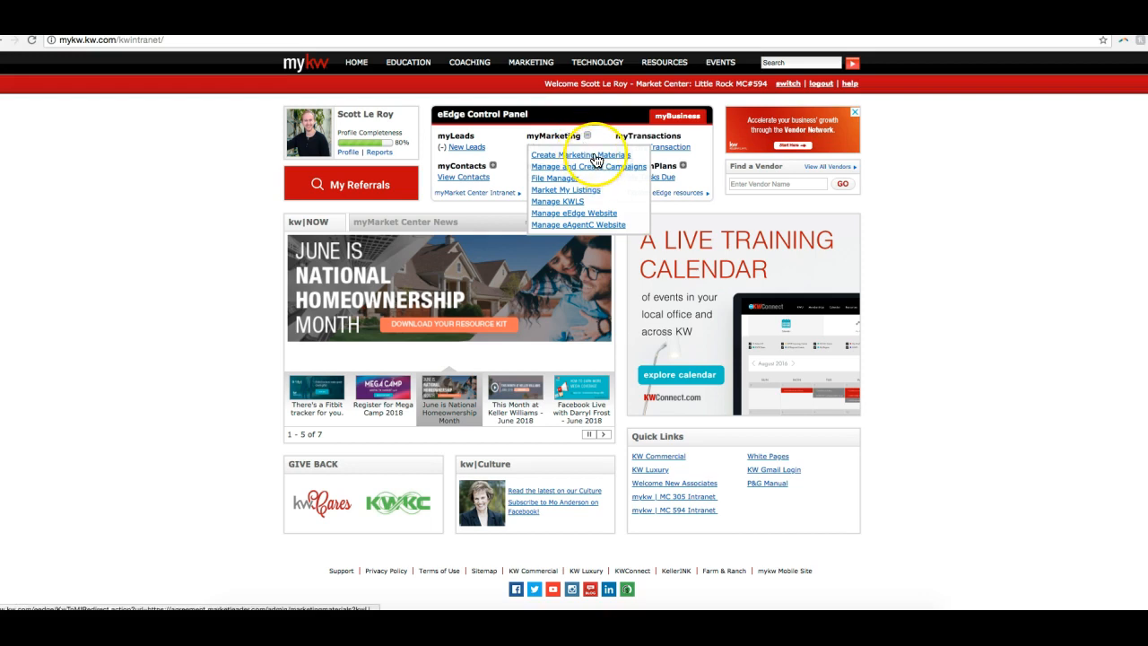
left_click(596, 158)
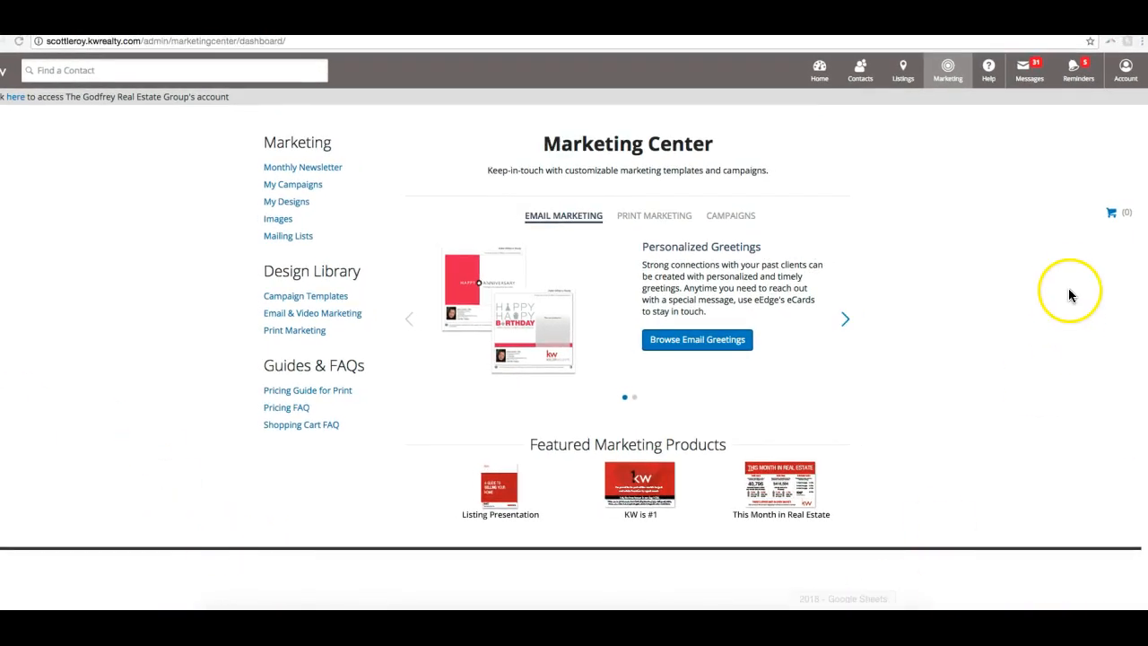
left_click(1124, 72)
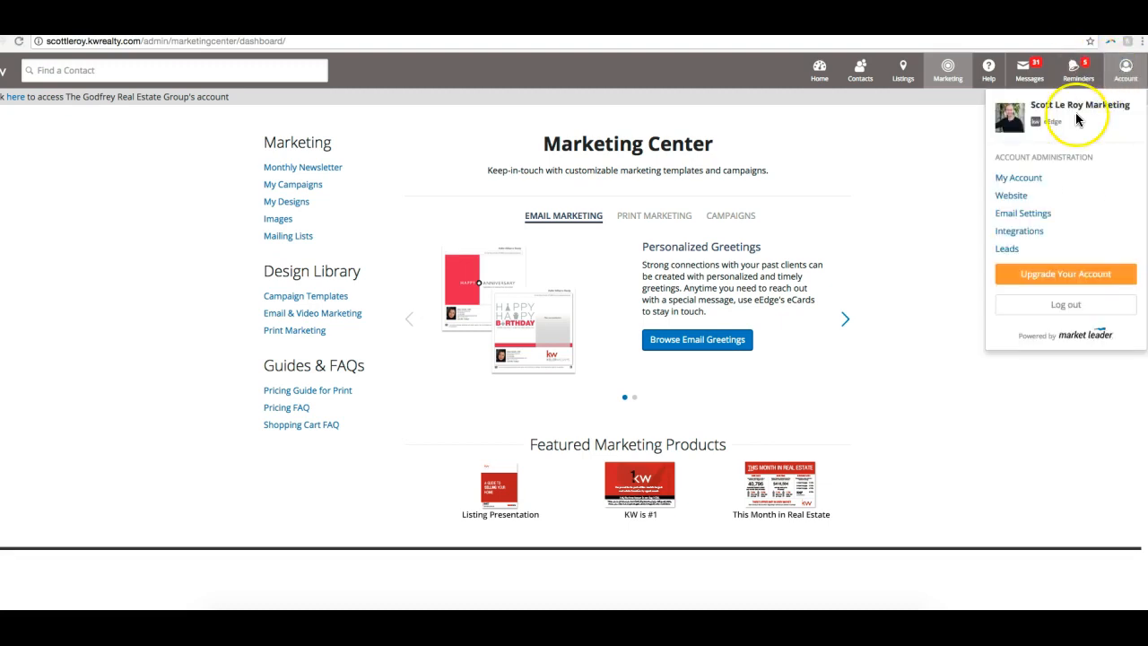
left_click(1032, 179)
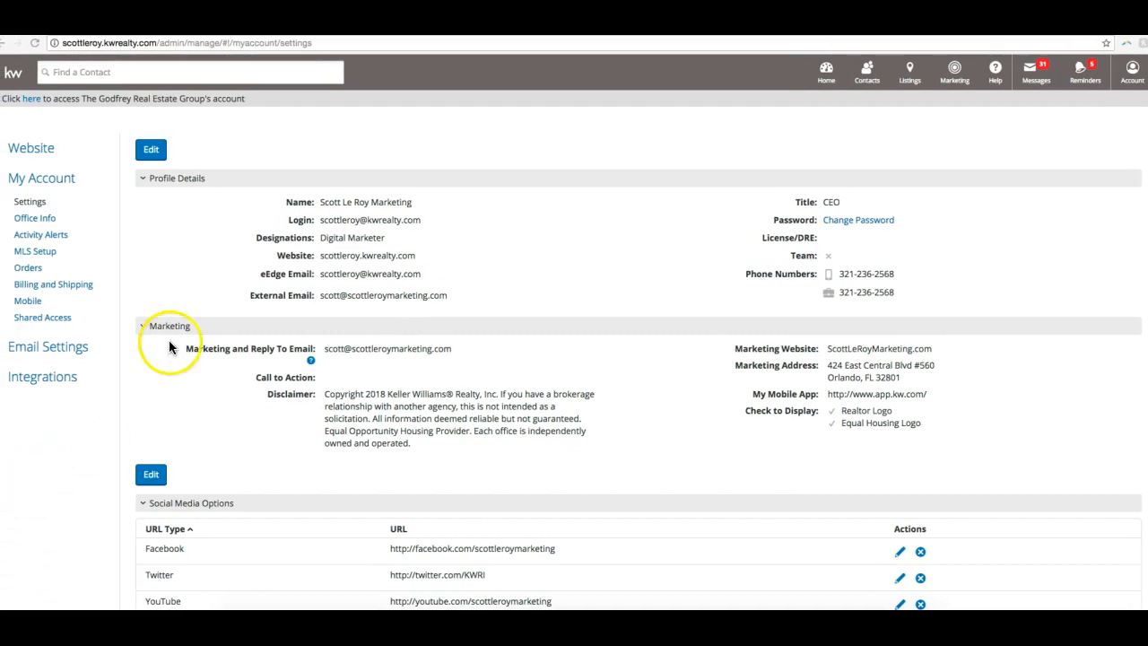
left_click(153, 151)
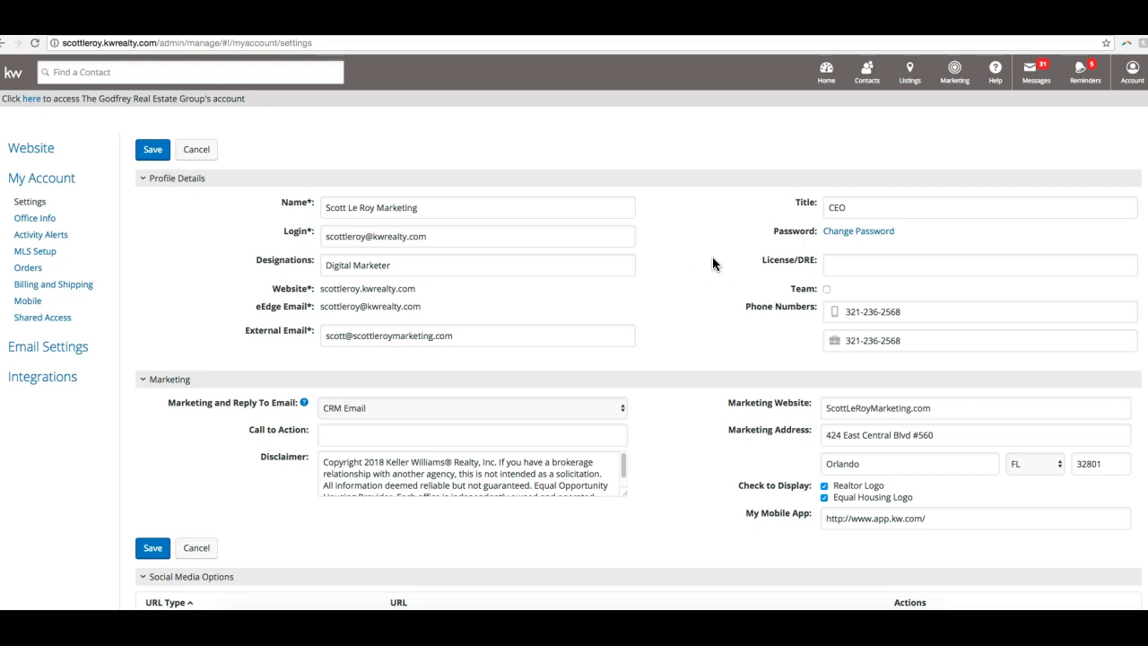
- Review the name, designations, title, password and license fields in the profile details
left_click(456, 206)
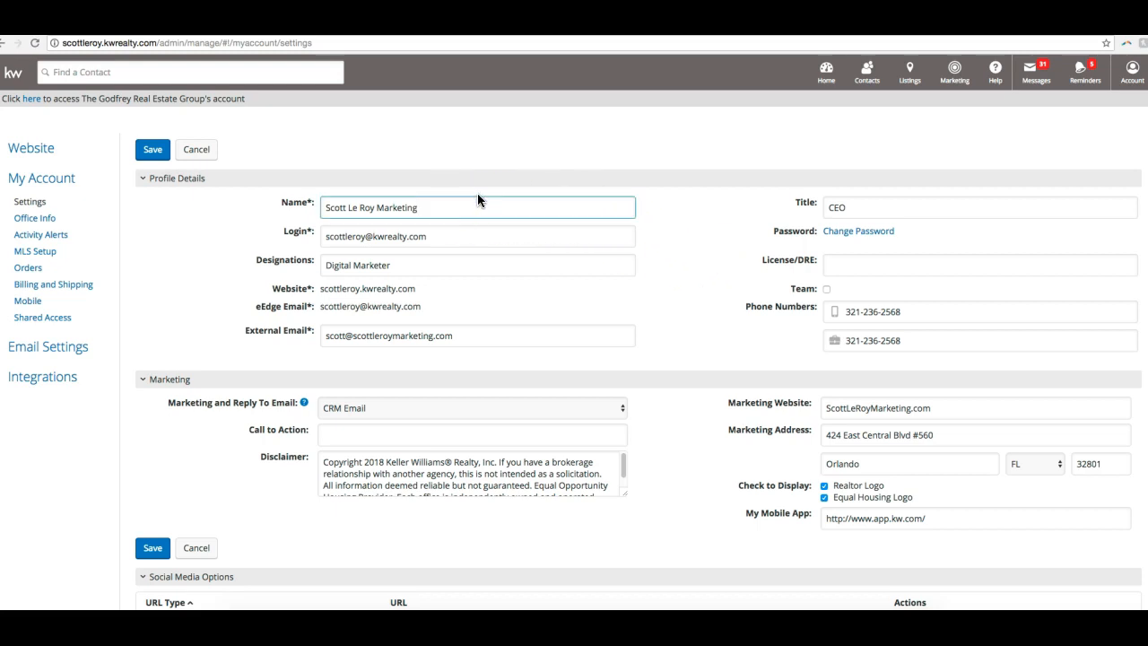
left_click(537, 206)
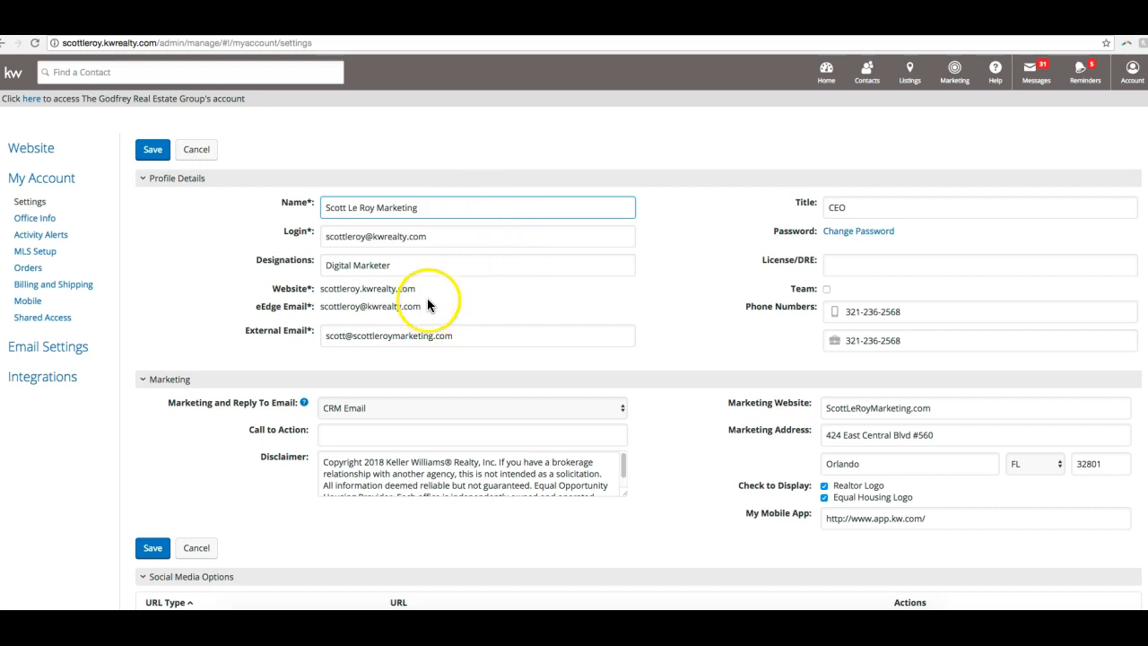
left_click(419, 267)
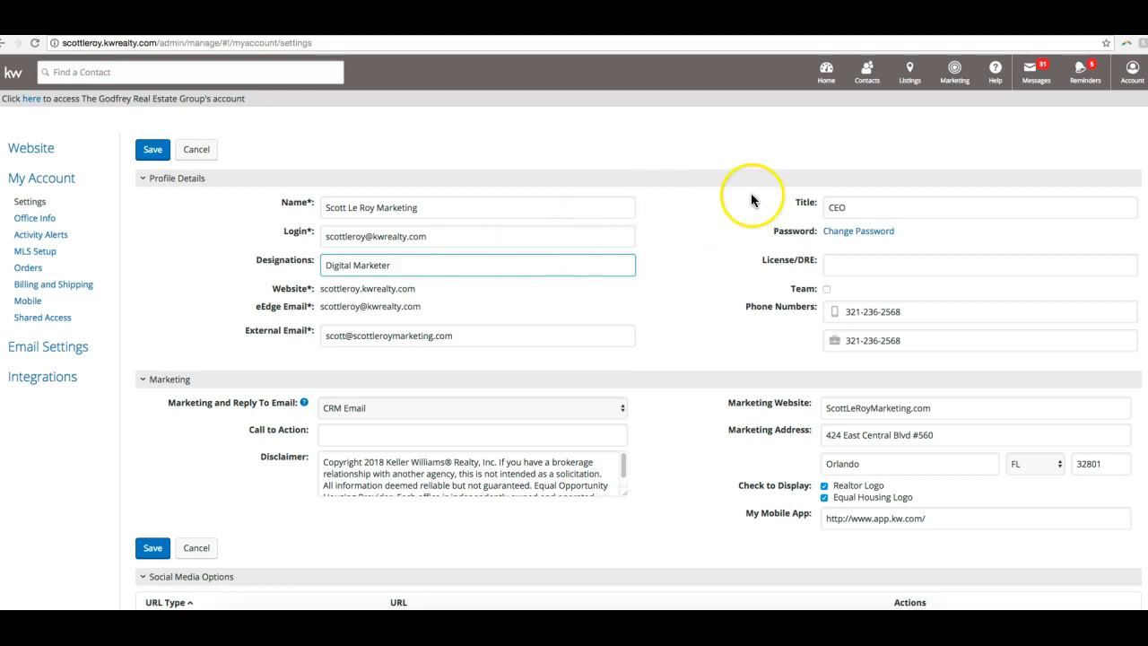
left_click(880, 207)
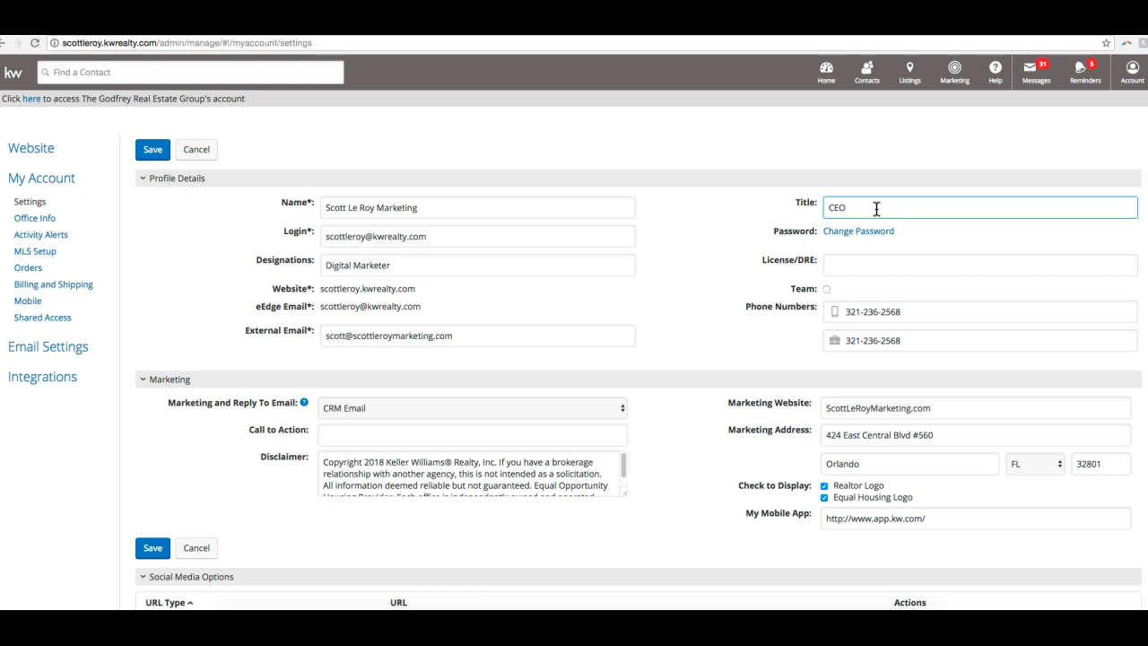
left_click(877, 234)
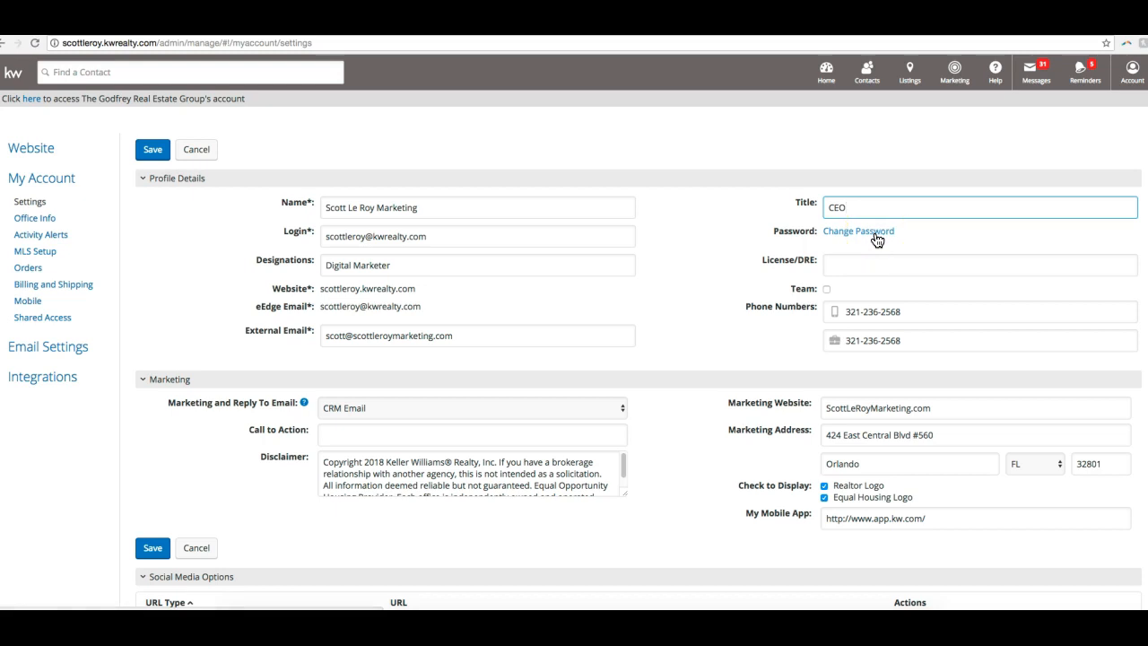
left_click(872, 259)
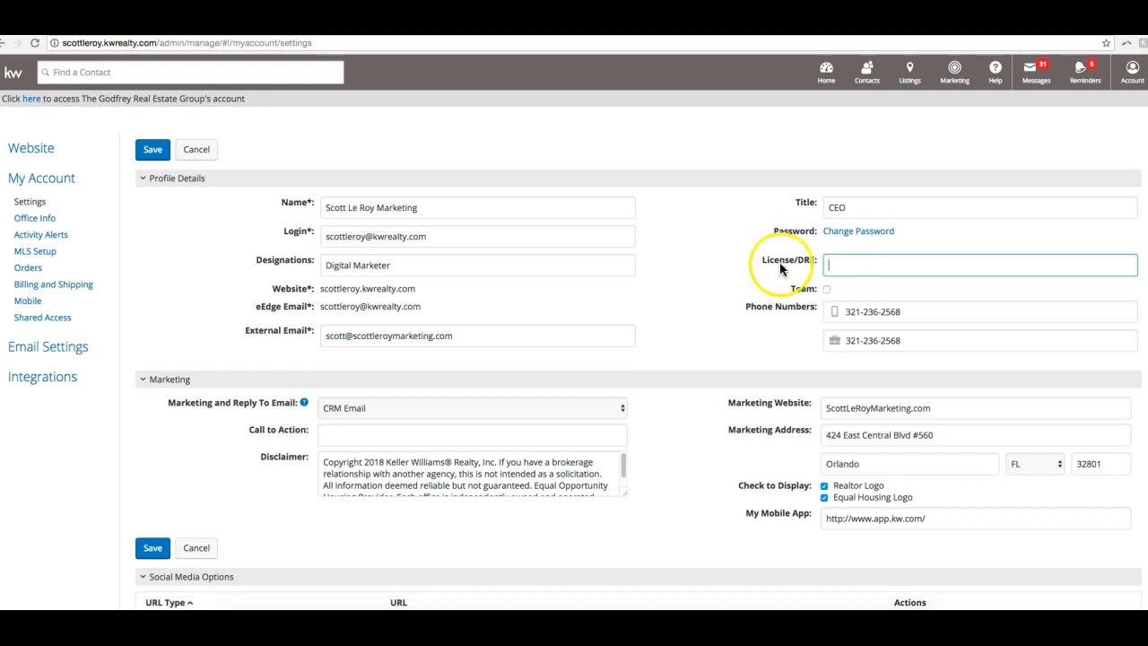
- Enable the Team option in the profile details and disable it again
scroll(661, 289, "down", 1)
left_click(827, 284)
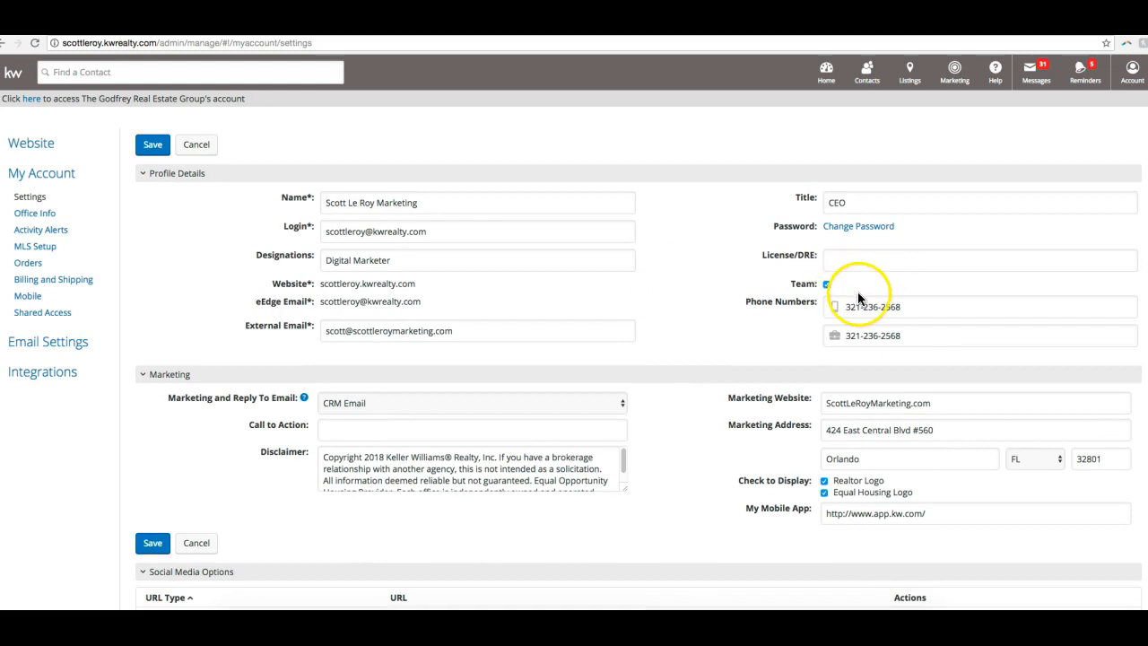
left_click(826, 286)
scroll(800, 280, "down", 1)
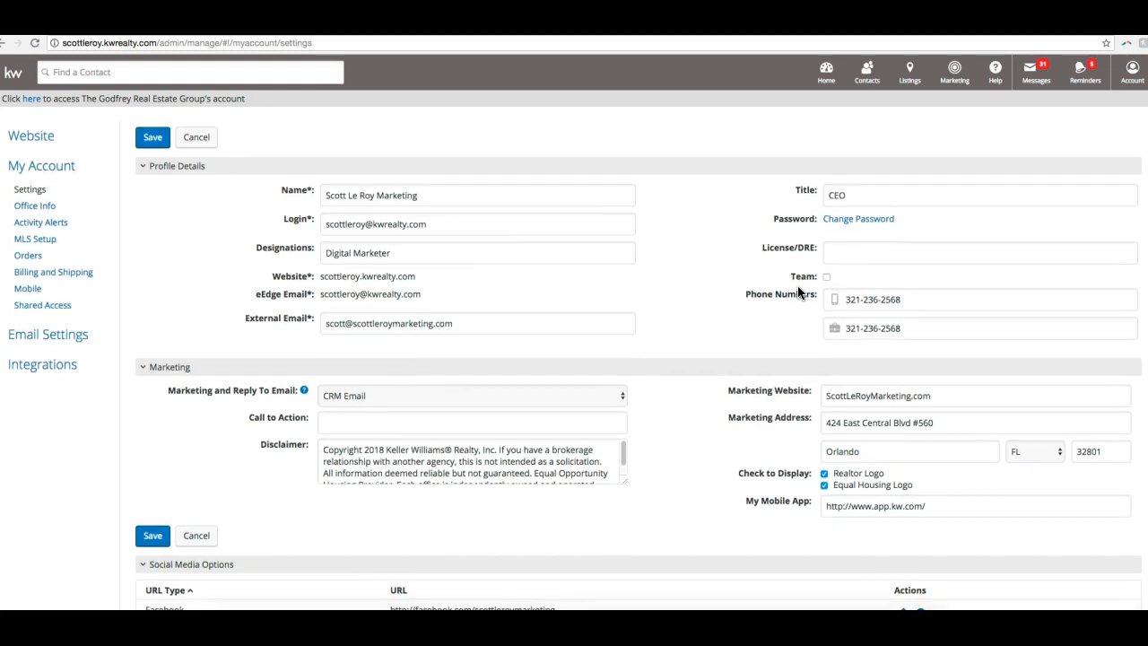
- Clear the office phone number in the profile details and undo the deletion
left_click(900, 307)
left_click(857, 297)
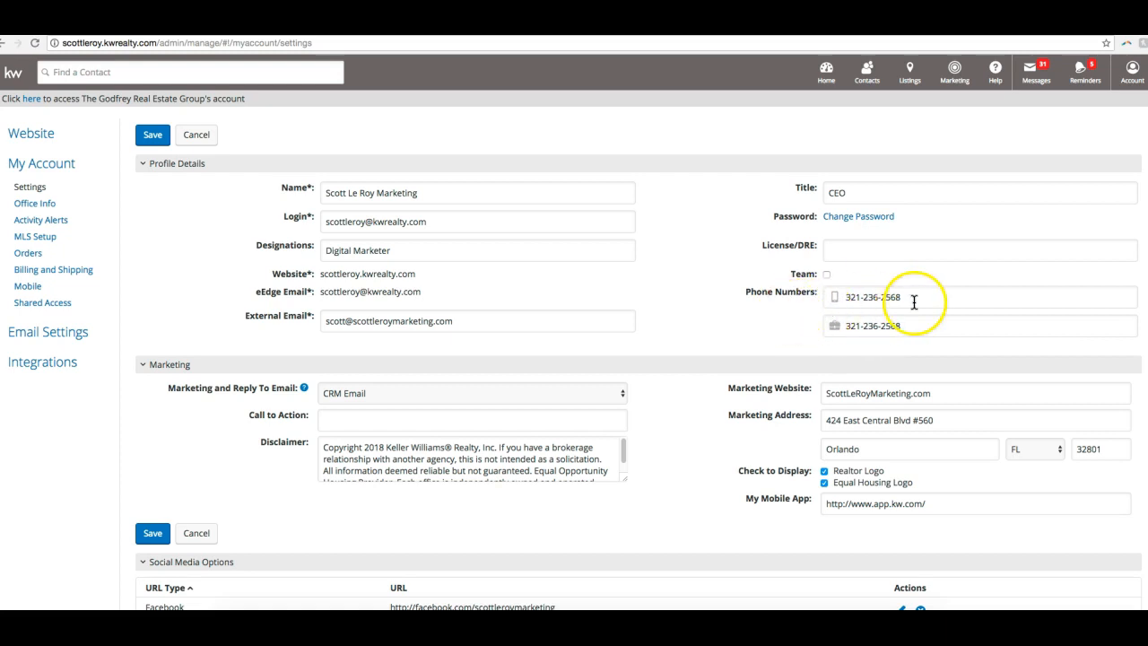
left_click(905, 297)
double_click(913, 327)
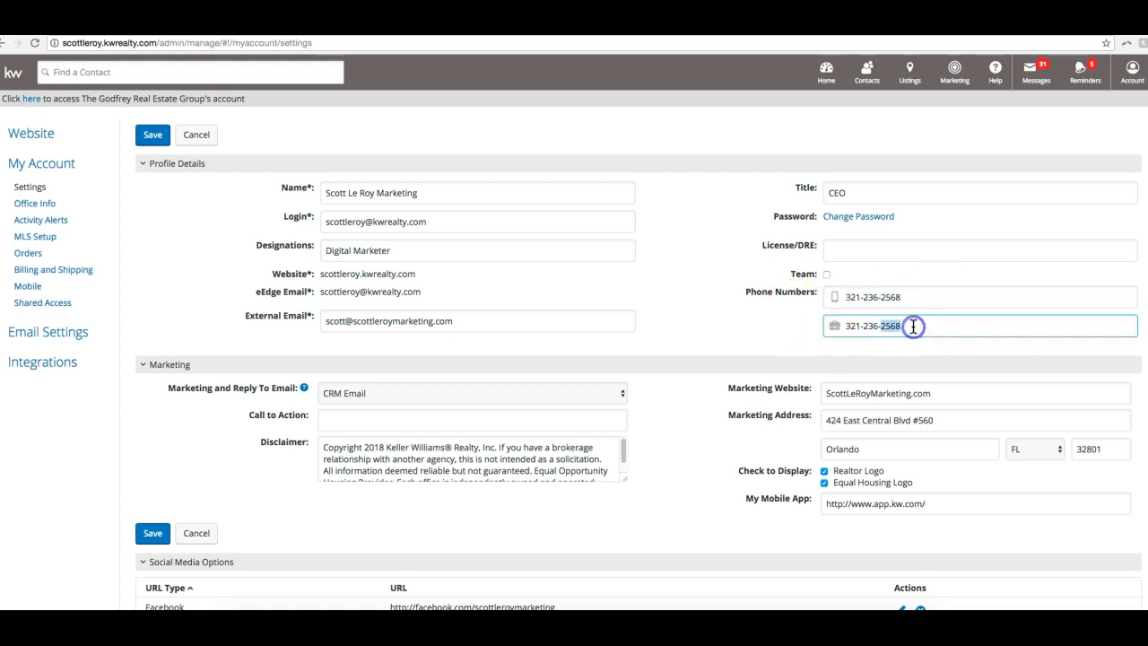
triple_click(939, 328)
left_click(933, 330)
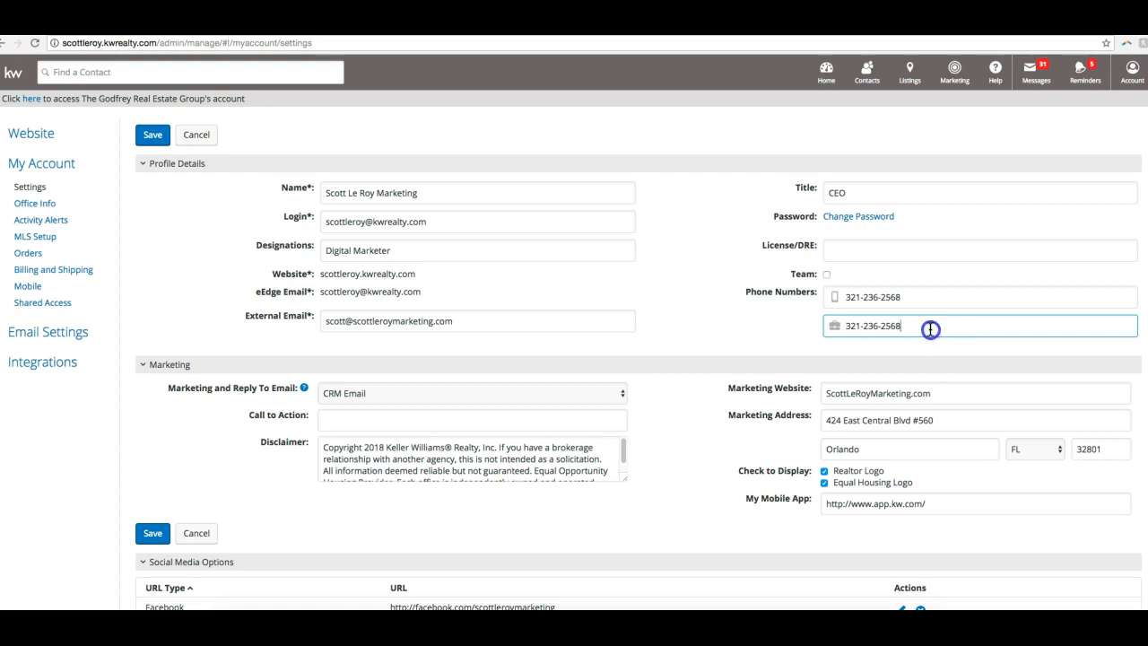
double_click(926, 329)
left_click(926, 329)
left_click_drag(913, 326, 839, 323)
key("BackSpace")
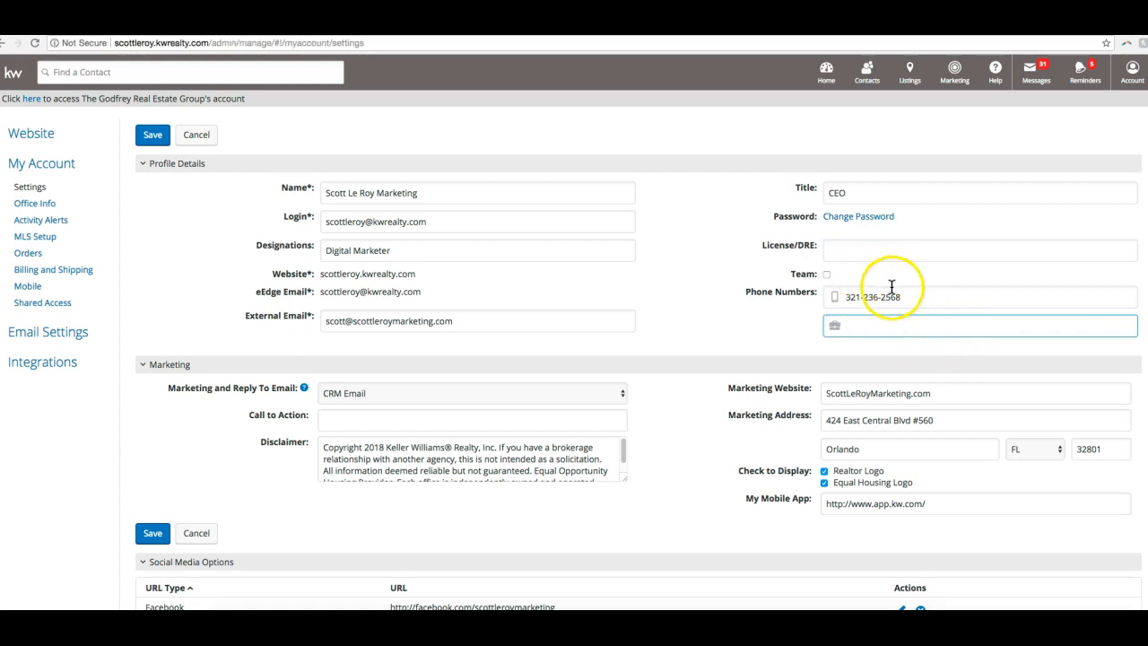
key("super+z")
left_click(919, 302)
left_click(939, 328)
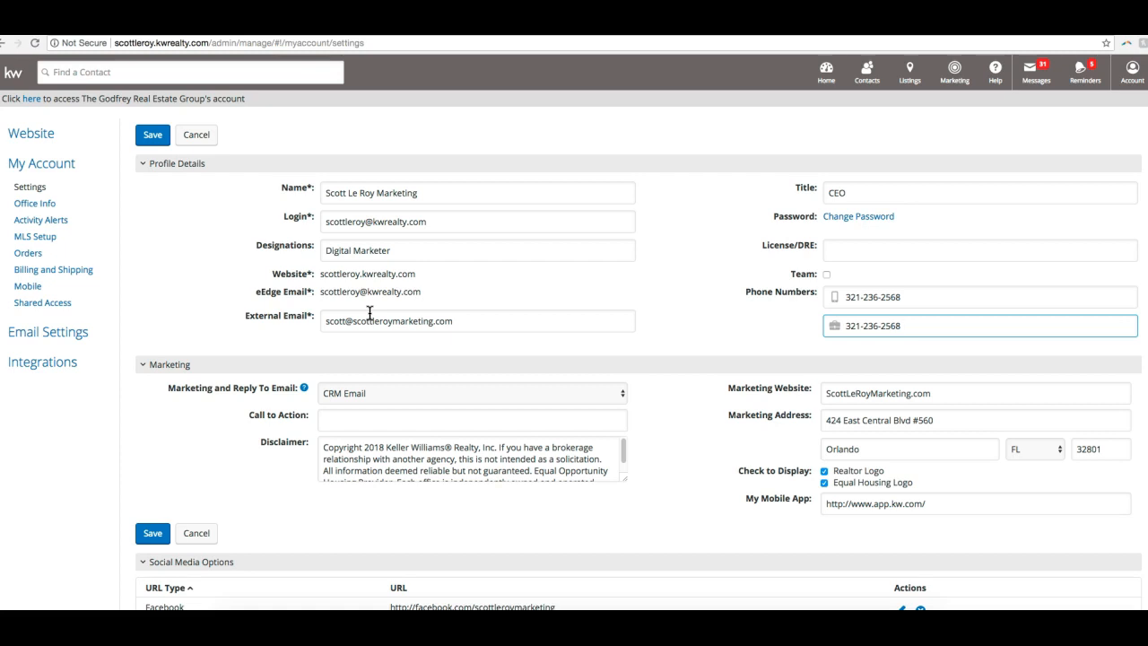
- Set the Marketing and Reply To Email to the external email address instead of CRM Email
left_click(418, 323)
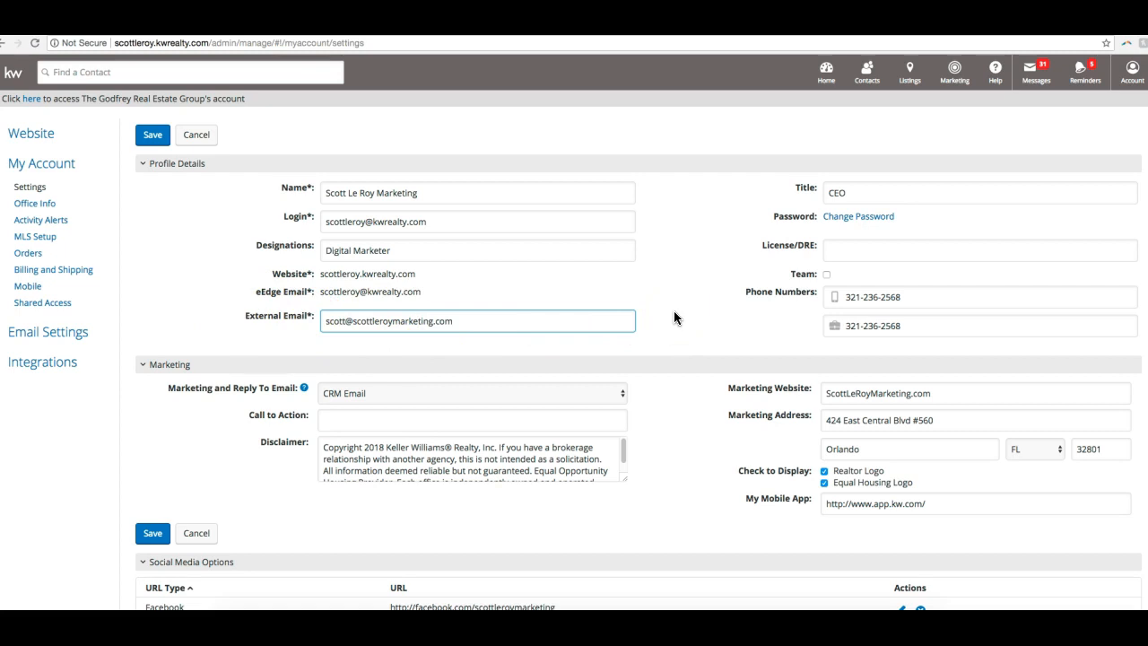
scroll(670, 318, "down", 1)
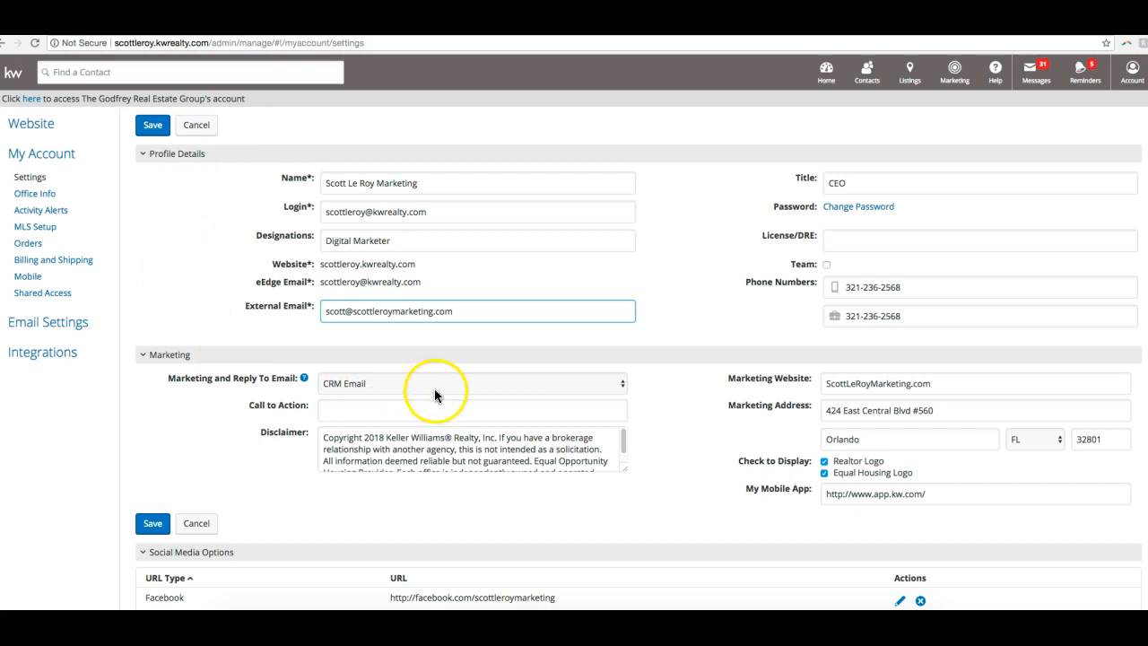
left_click(604, 387)
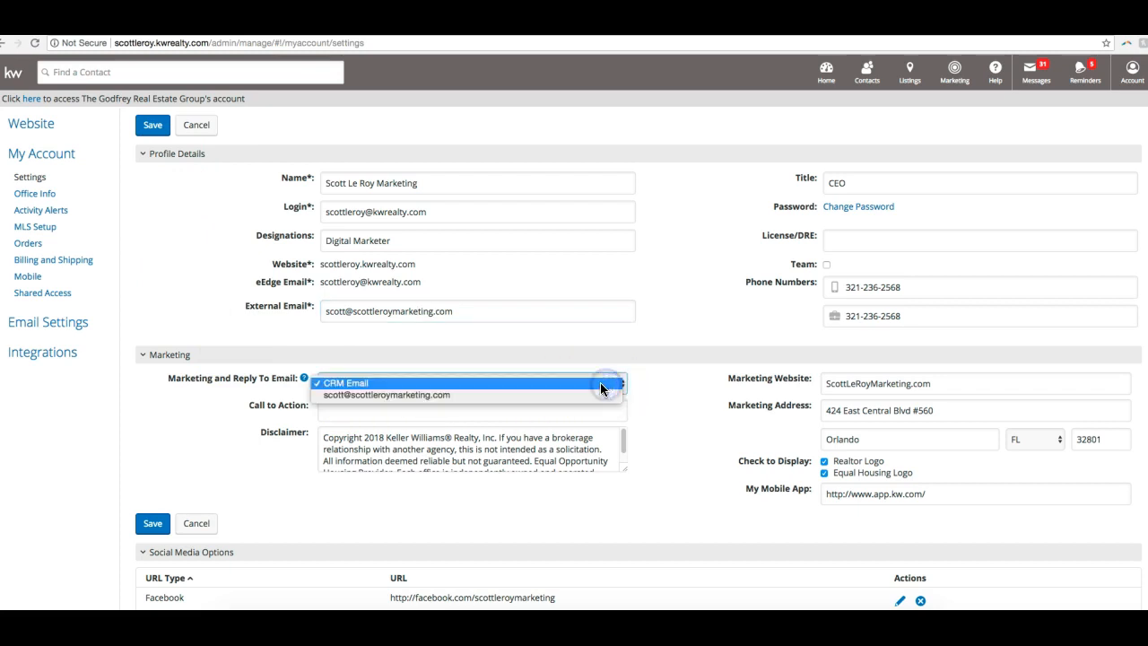
left_click(379, 382)
left_click(408, 383)
left_click(405, 395)
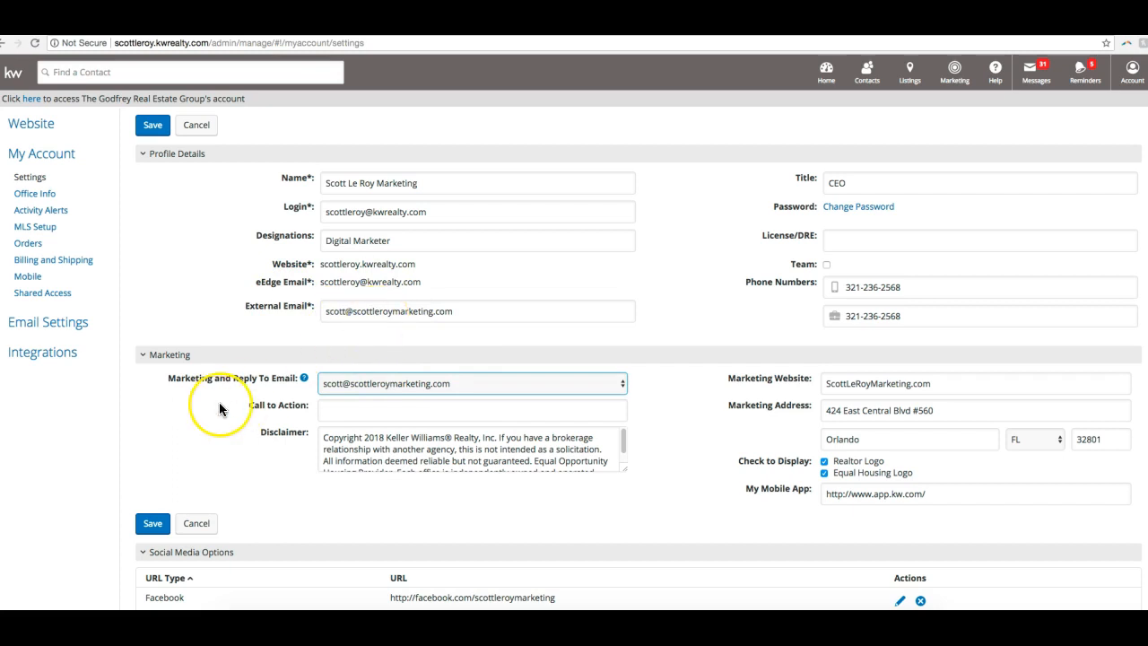
left_click(369, 392)
left_click(367, 384)
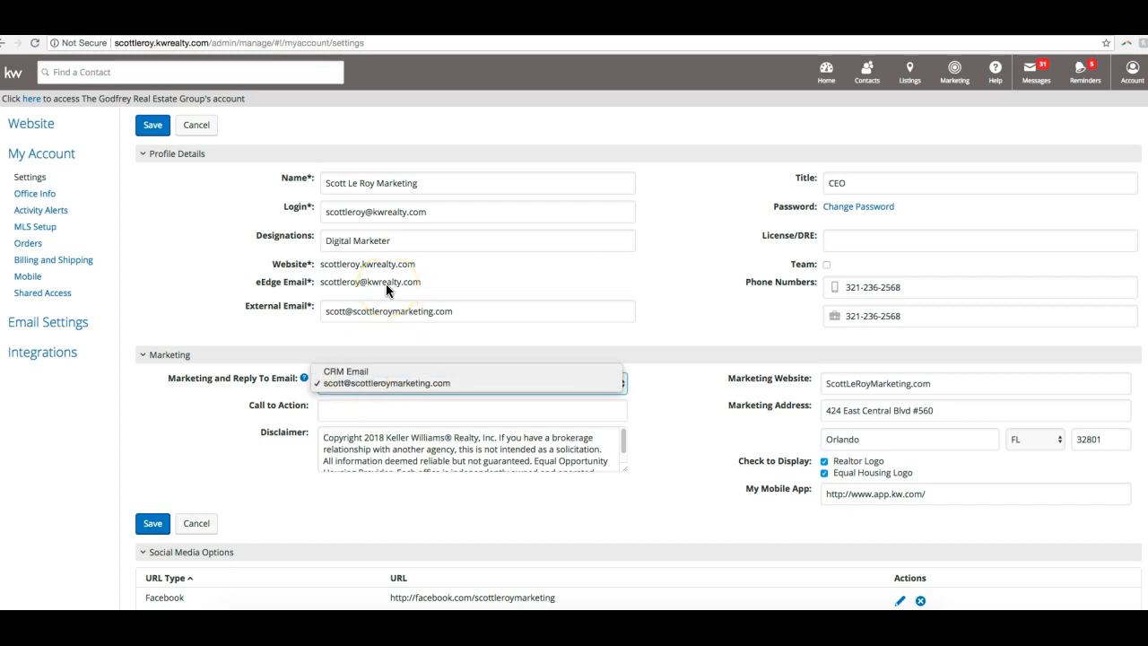
left_click(353, 383)
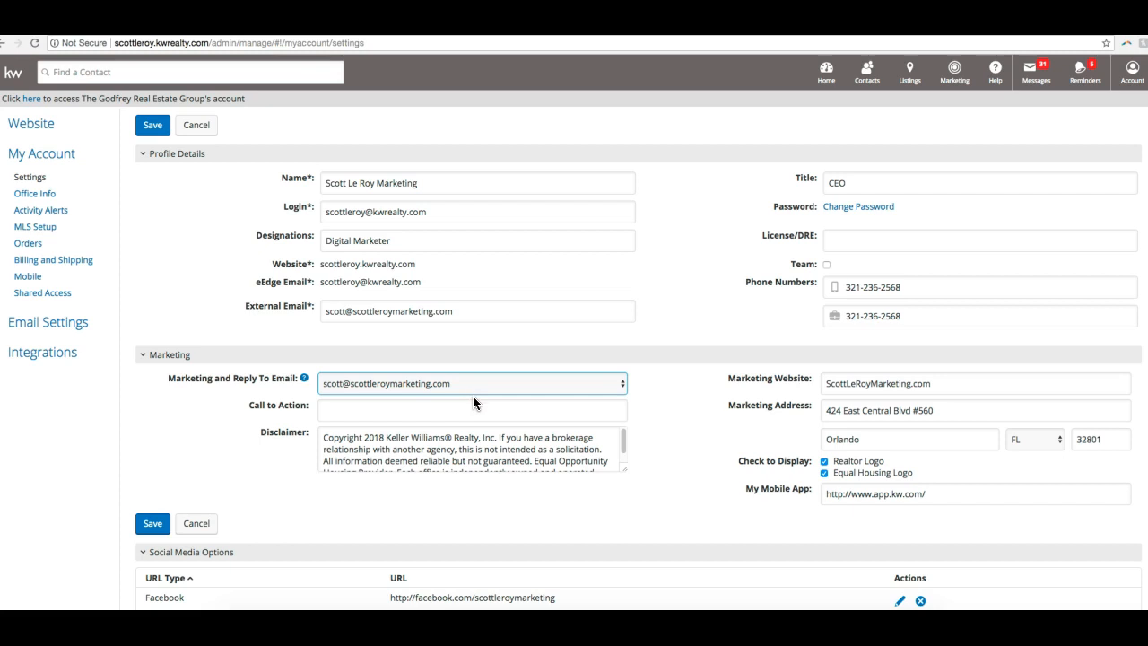
- Review the marketing website and marketing address fields in the Marketing section
double_click(697, 378)
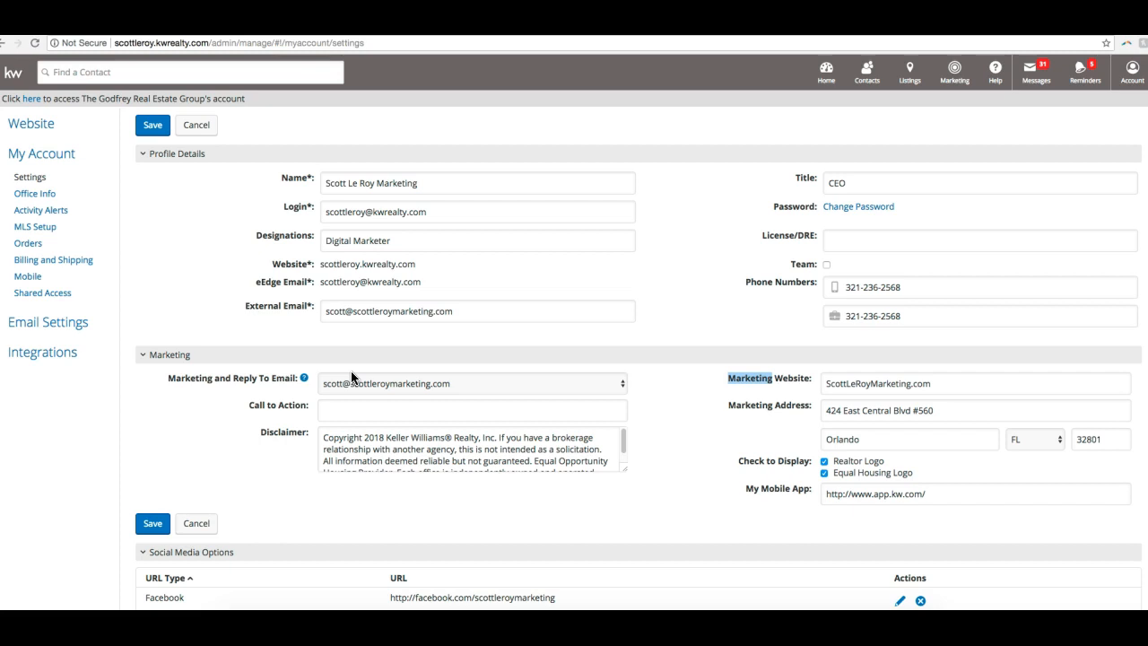
left_click(380, 381)
left_click(780, 409)
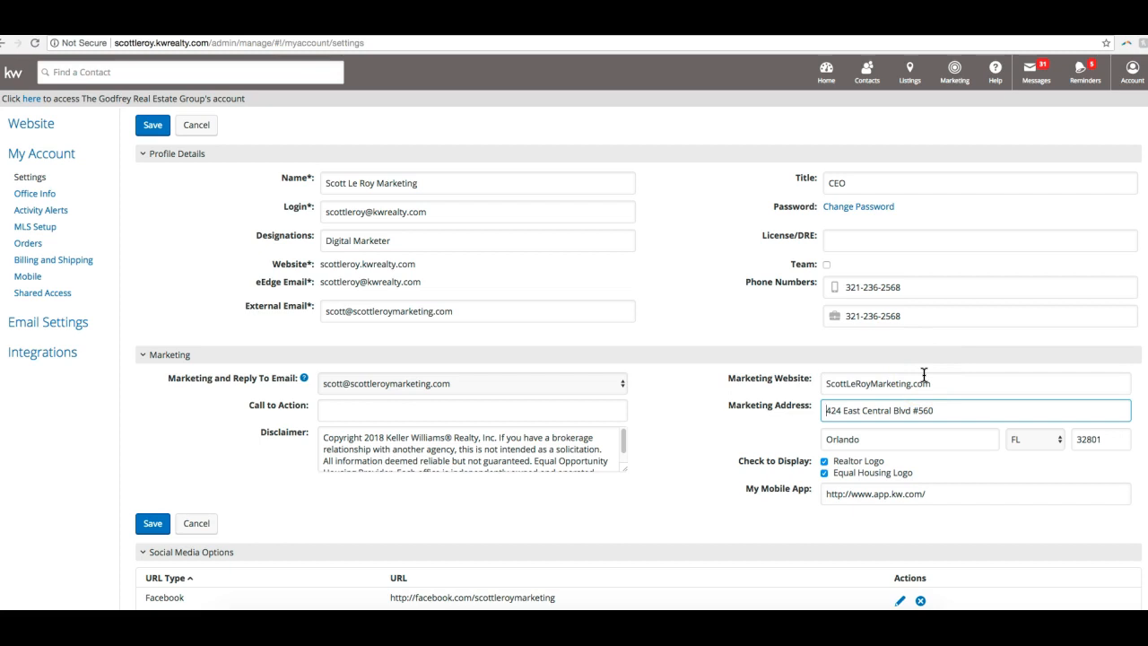
double_click(872, 385)
left_click(979, 389)
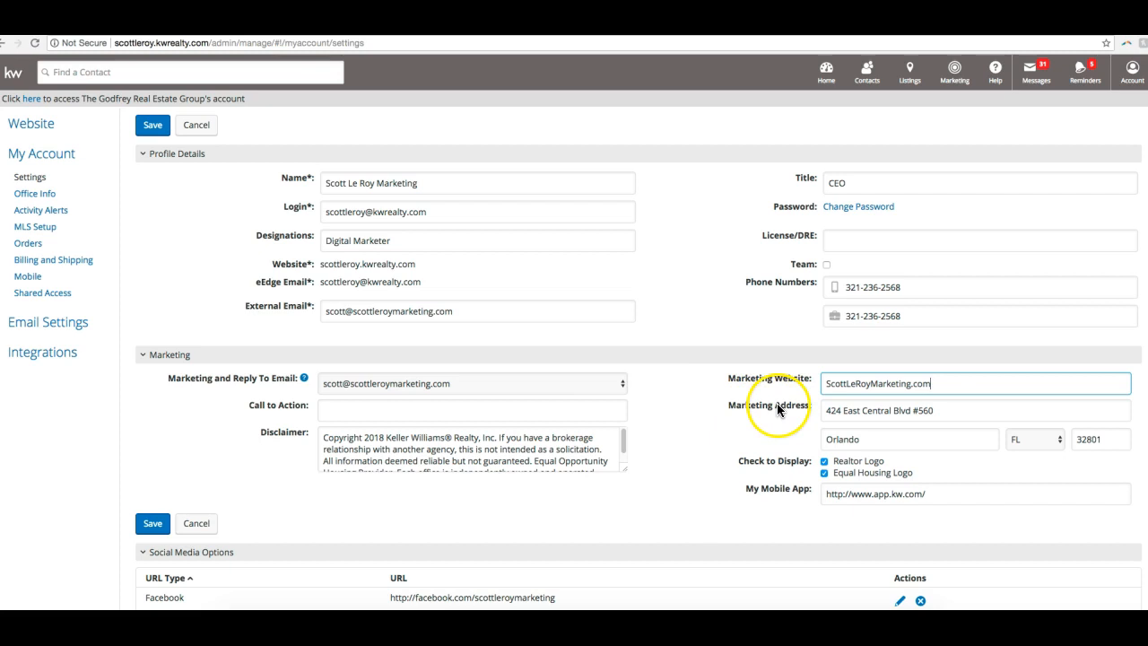
left_click(920, 381)
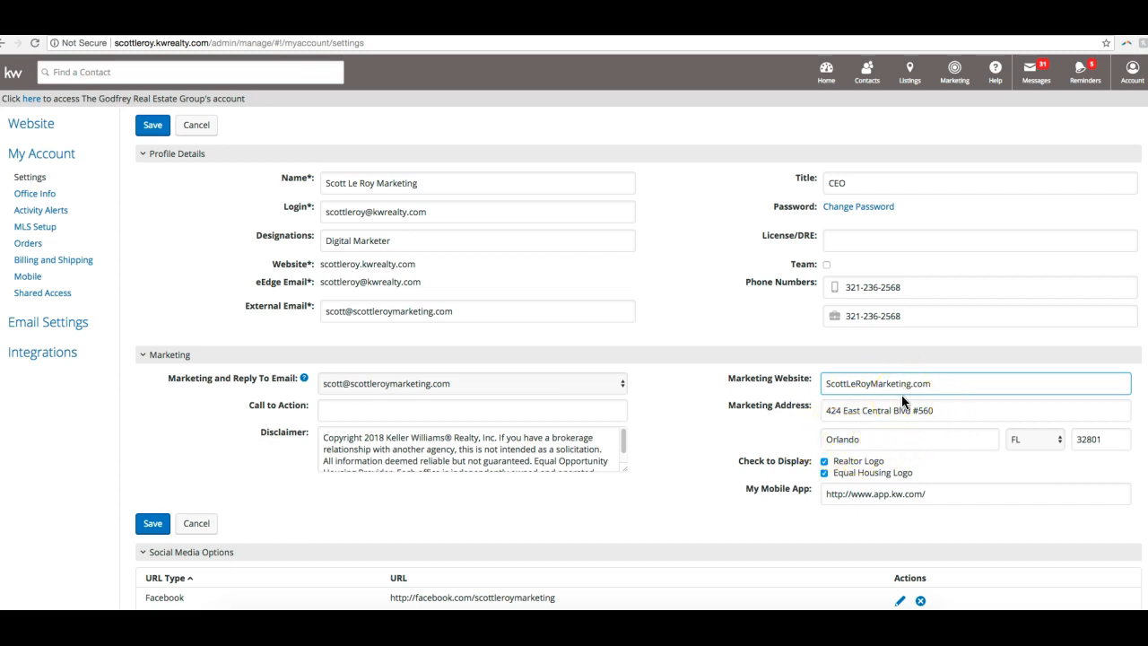
scroll(905, 391, "down", 1)
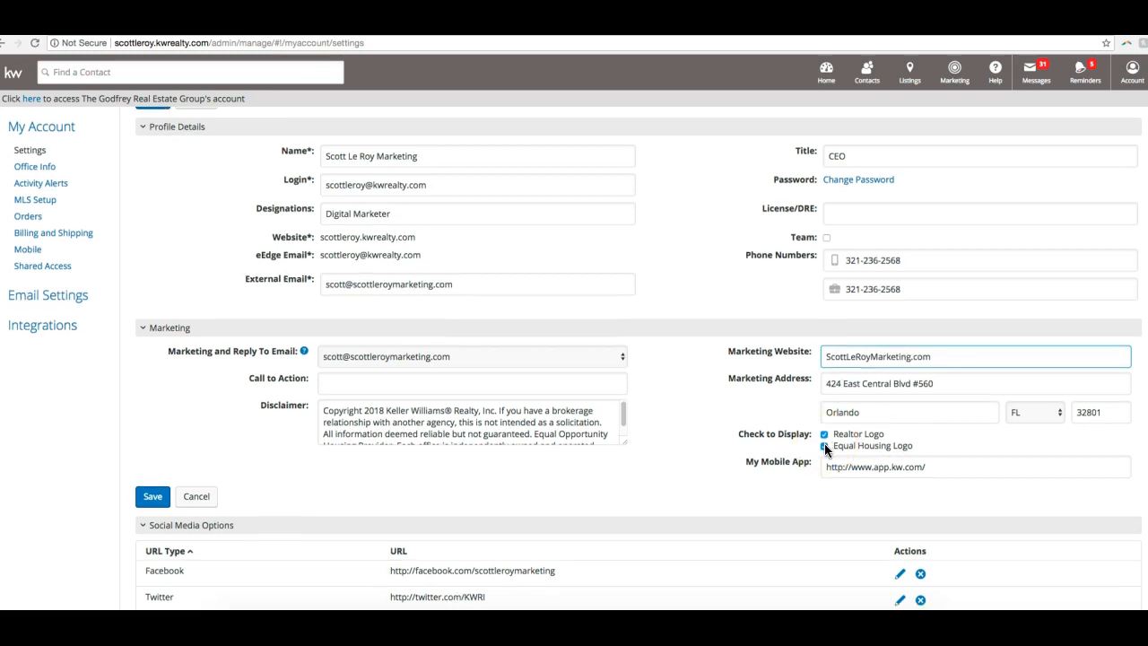
scroll(825, 449, "down", 2)
left_click(971, 400)
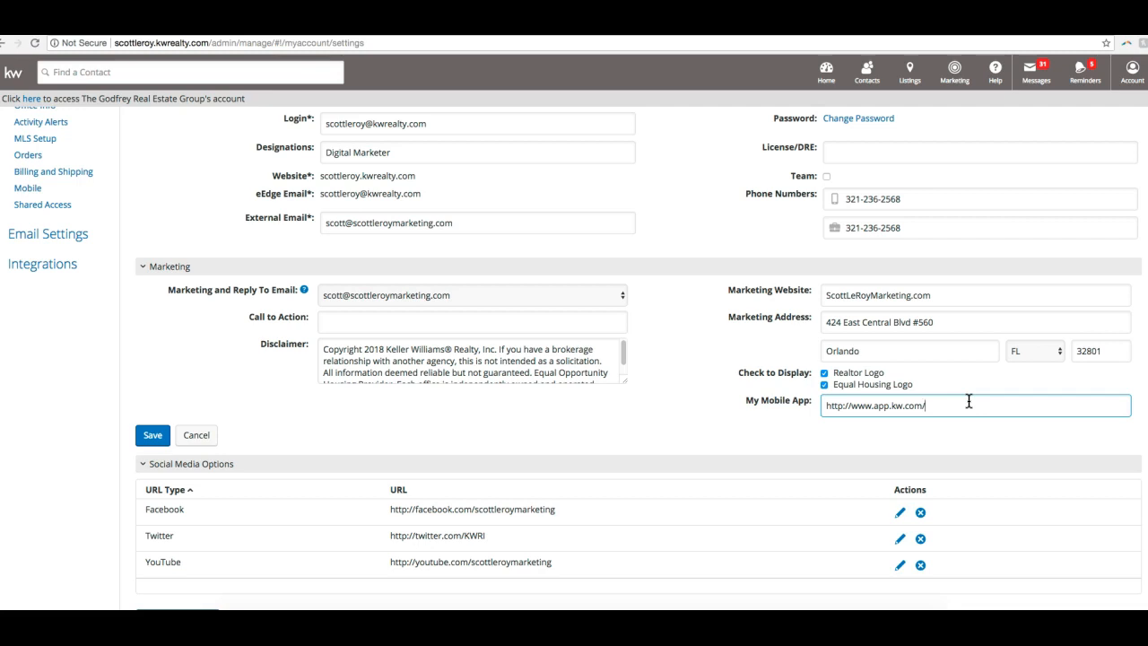
left_click(945, 402)
type("ABCDEFG")
- Examine the Call to Action field and read through the full disclaimer text in the Marketing section
left_click(356, 322)
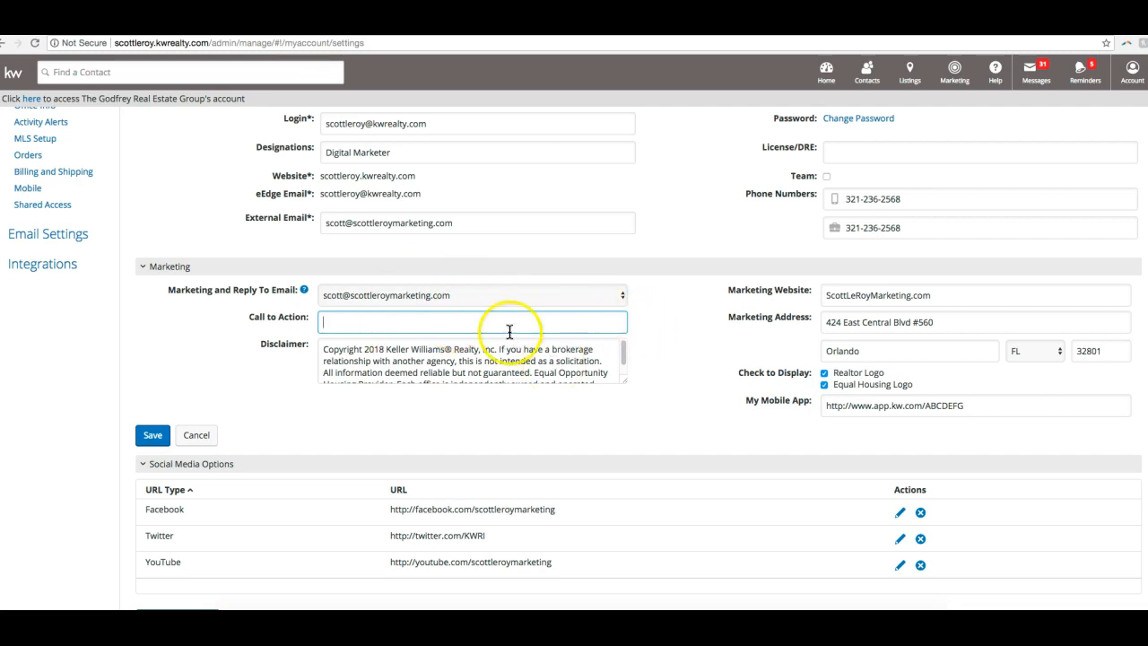
left_click(468, 367)
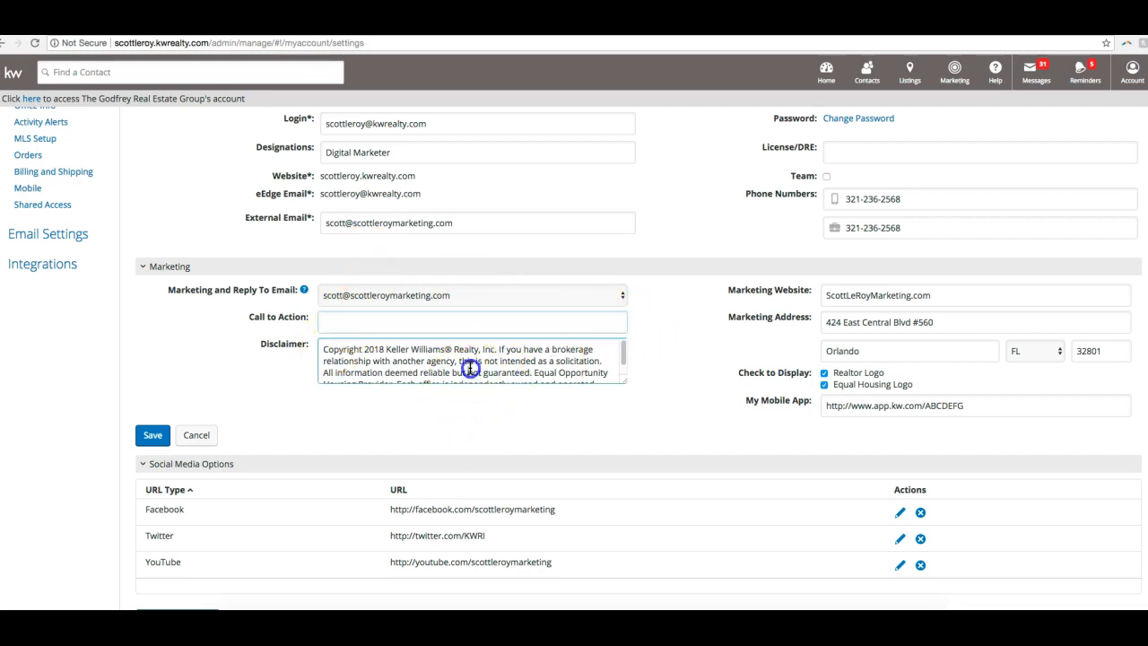
scroll(471, 367, "down", 1)
scroll(472, 367, "up", 1)
scroll(475, 367, "down", 1)
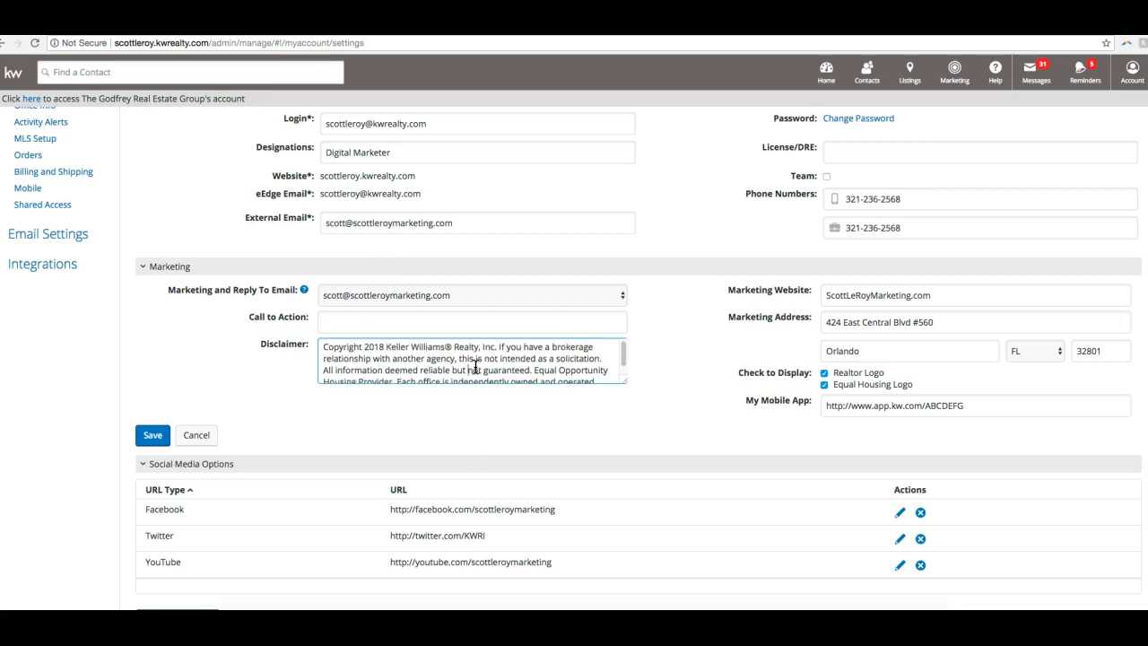
scroll(483, 366, "up", 3)
scroll(556, 441, "down", 1)
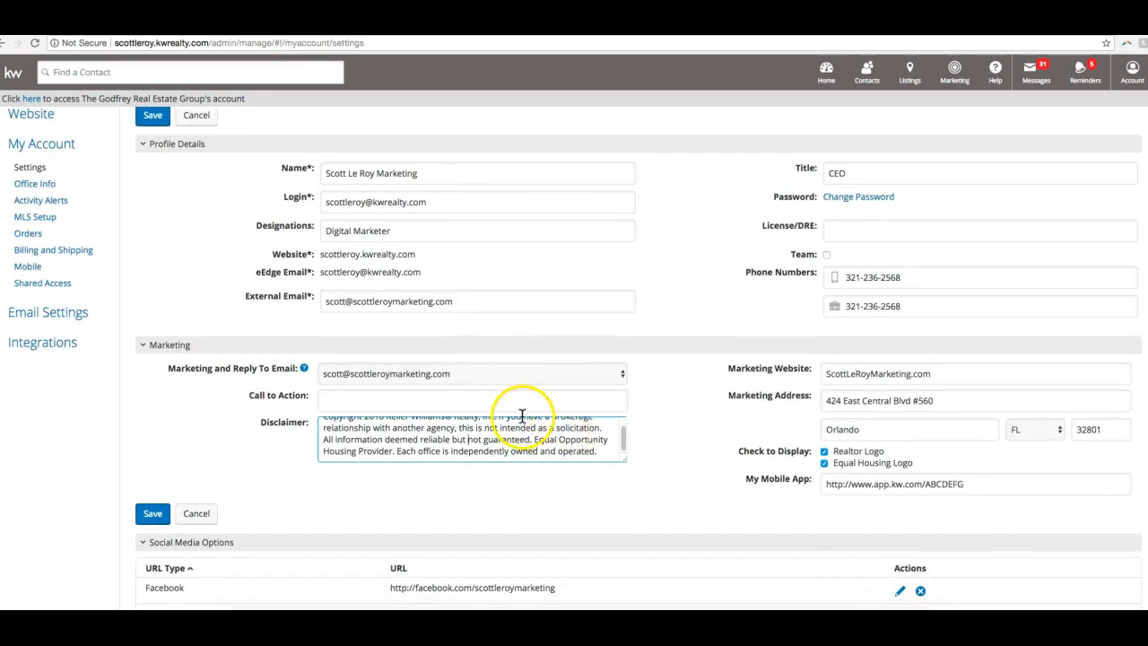
scroll(164, 326, "down", 1)
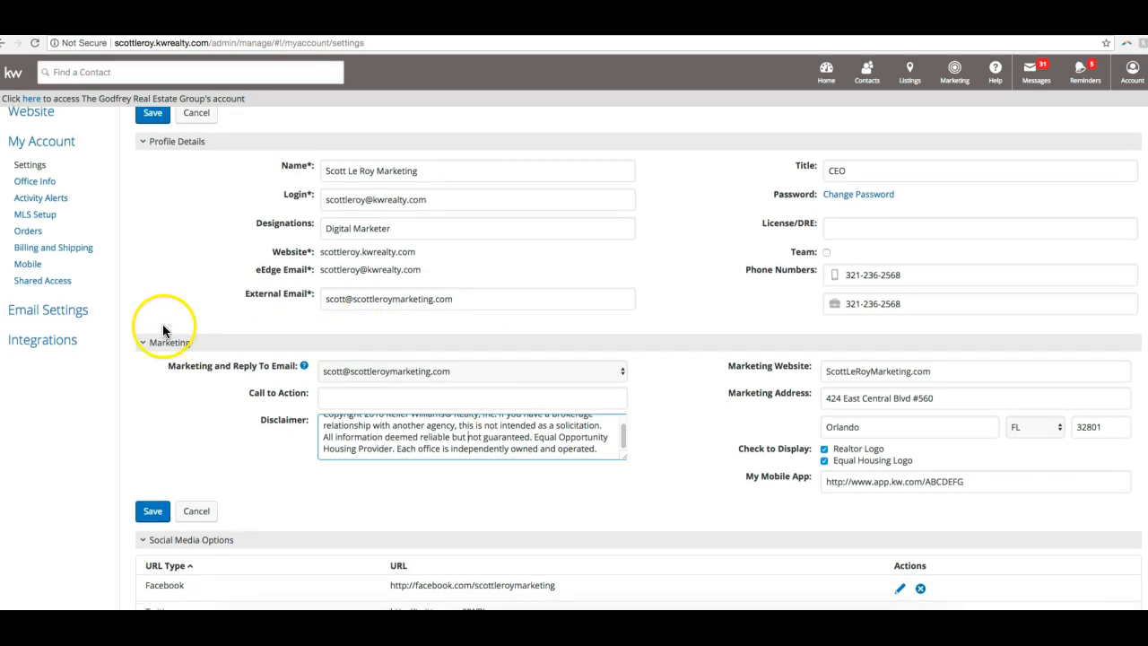
- Save the edited profile details and marketing information
scroll(166, 324, "down", 1)
left_click(161, 509)
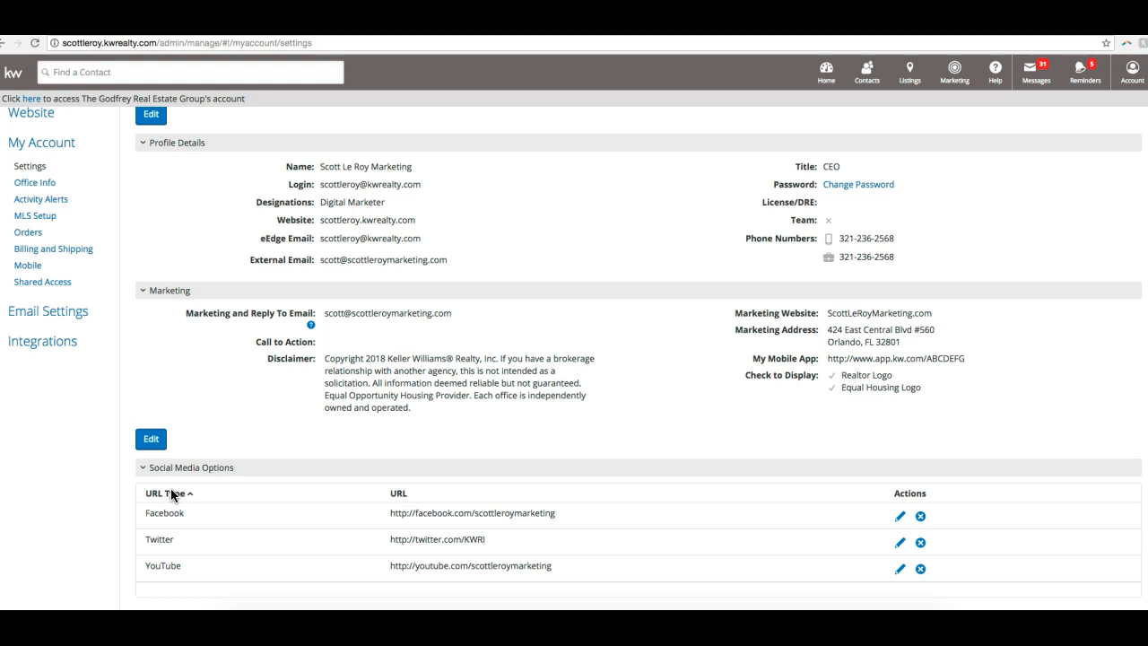
- Start a new social media link in Social Media Options with Instagram as its URL type
scroll(330, 520, "down", 2)
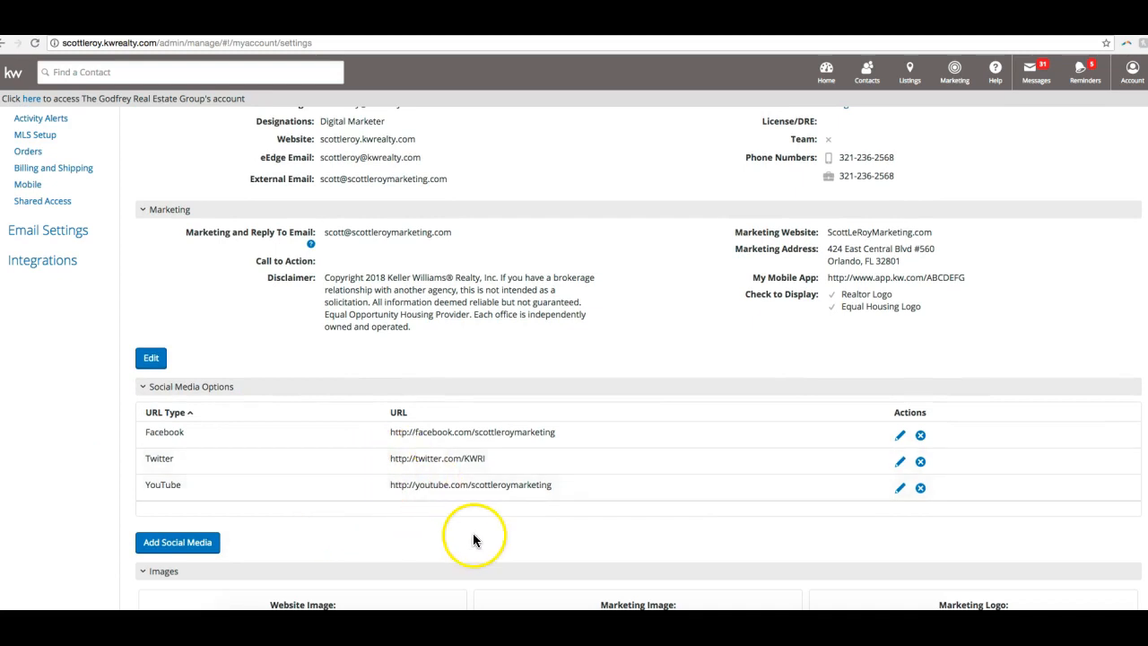
scroll(475, 538, "down", 2)
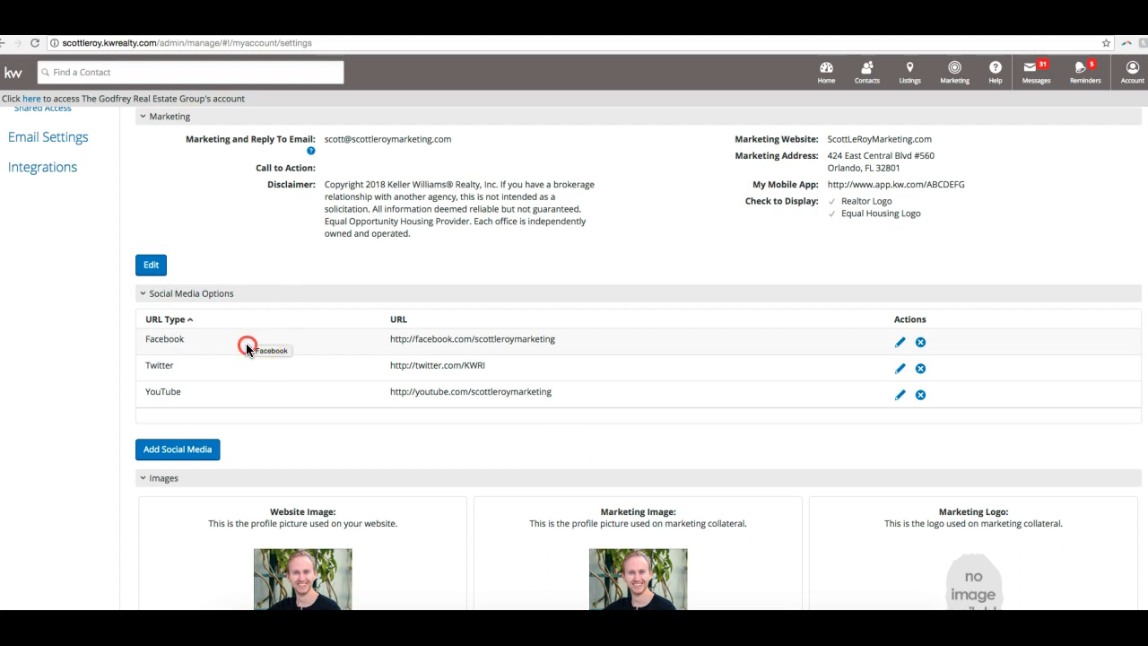
left_click(179, 456)
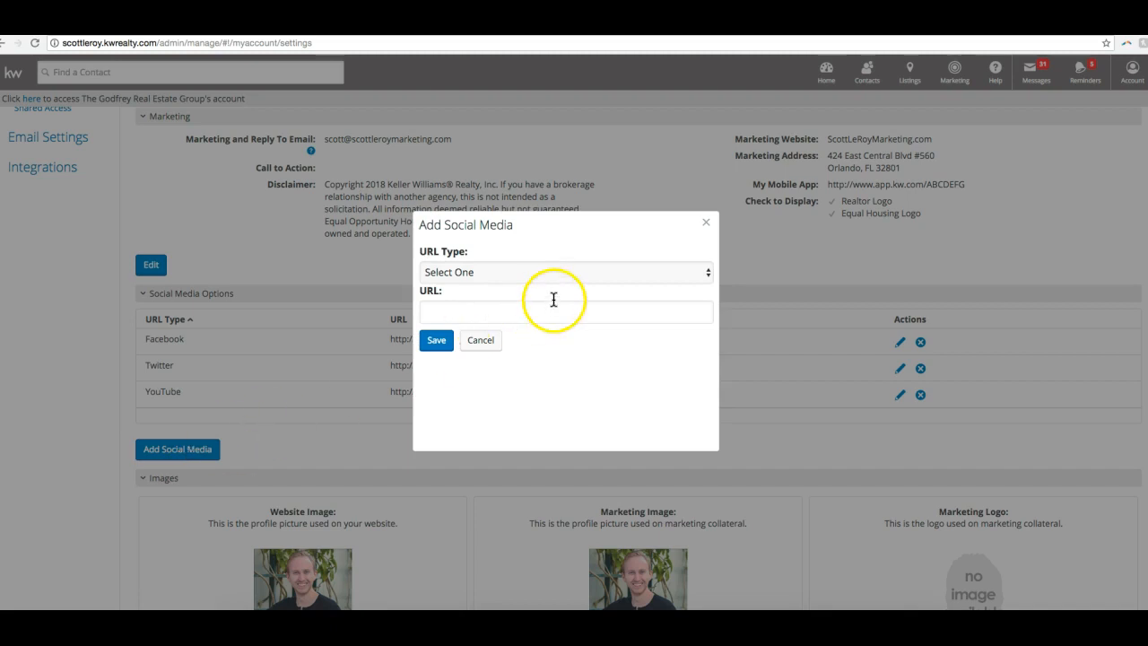
left_click(502, 274)
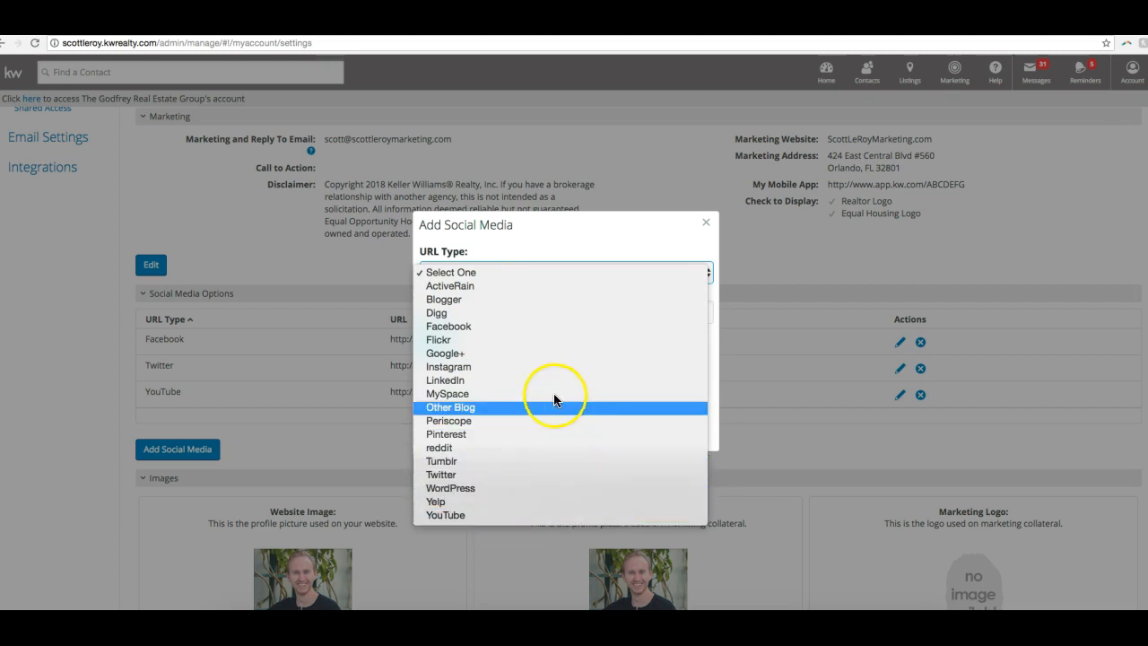
left_click(500, 366)
left_click(497, 301)
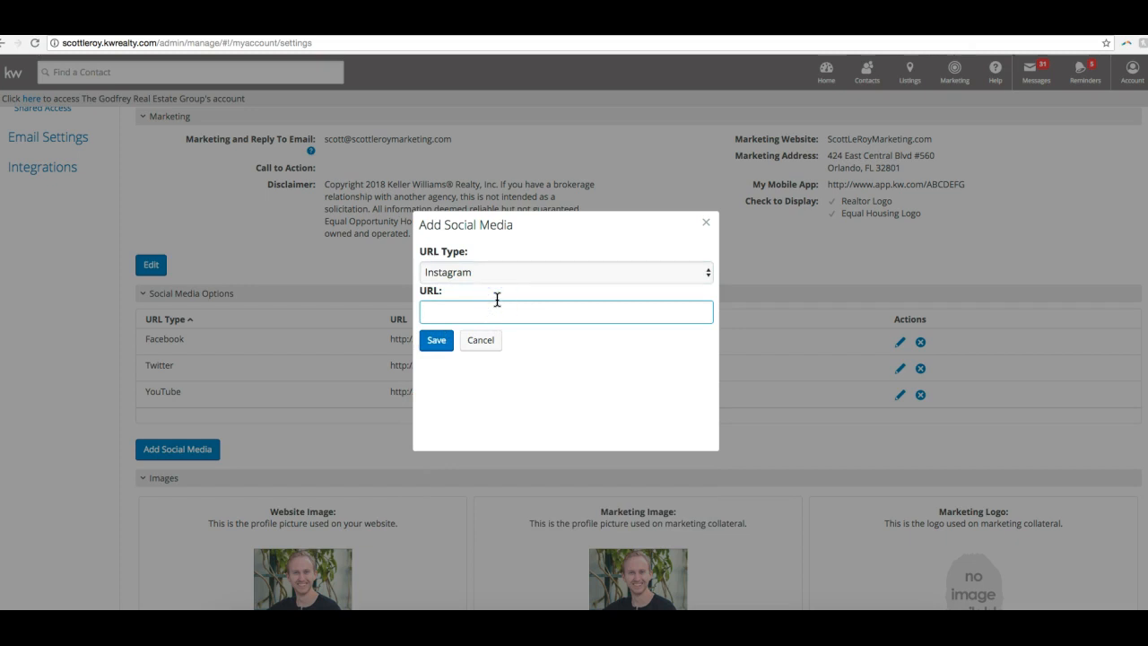
- Enter the marketing business's Instagram profile address as the URL and save the new social media link
type("instagram.com/scottleroymarketing")
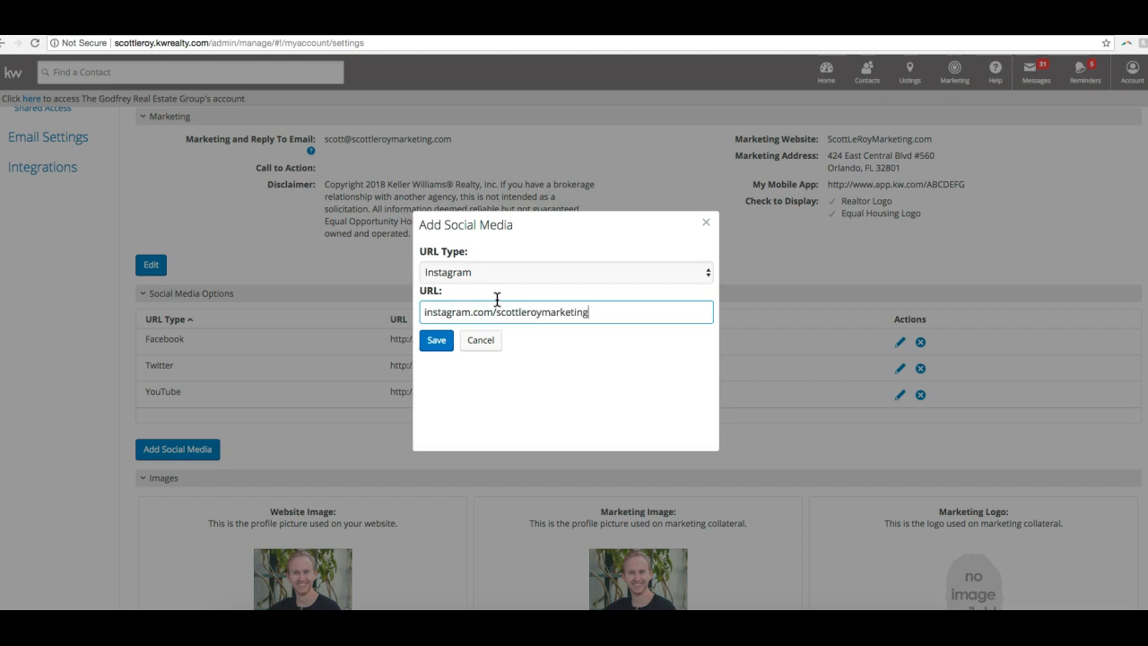
left_click(435, 343)
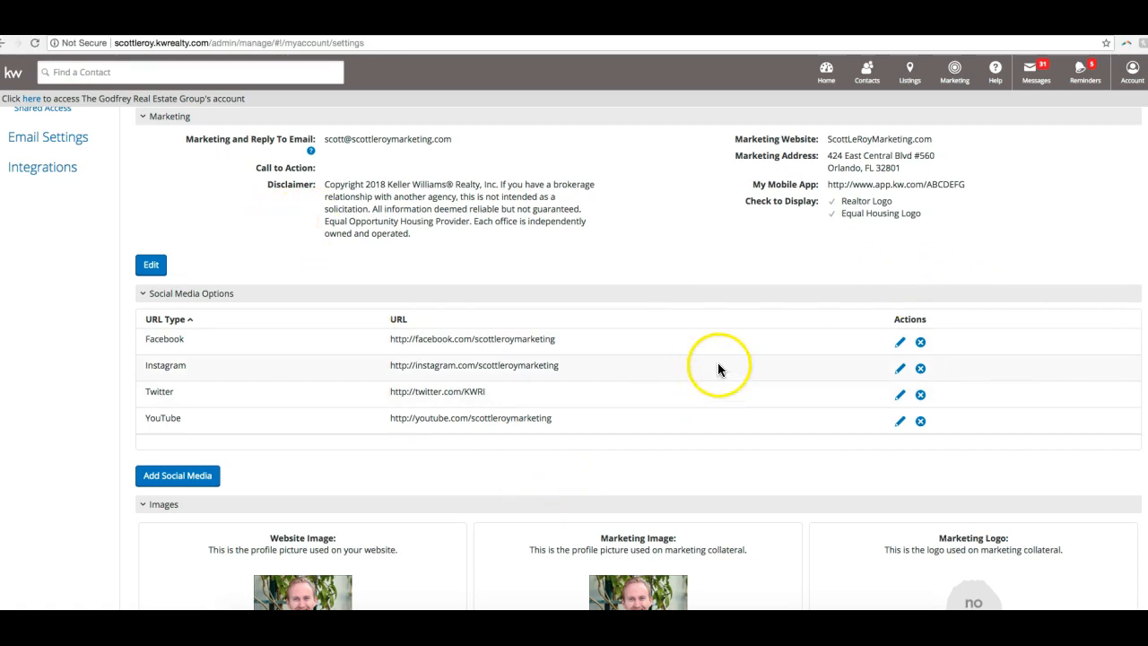
- Open the Facebook link for editing without changing it, and delete the Instagram link from the social media list
left_click(900, 345)
left_click(518, 383)
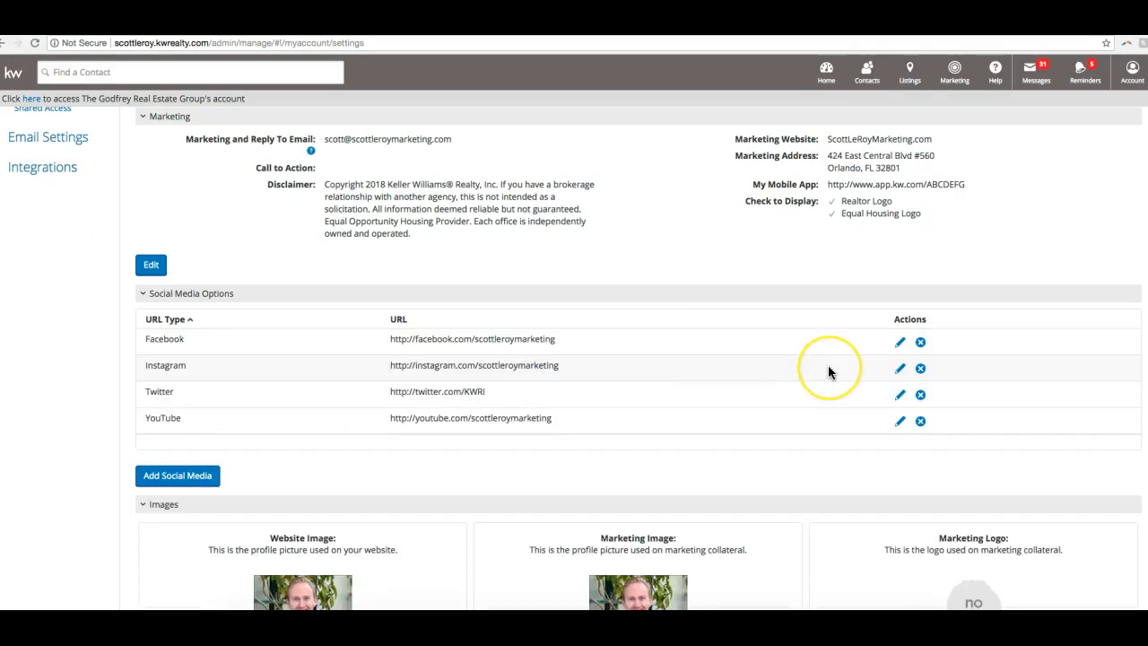
left_click(921, 370)
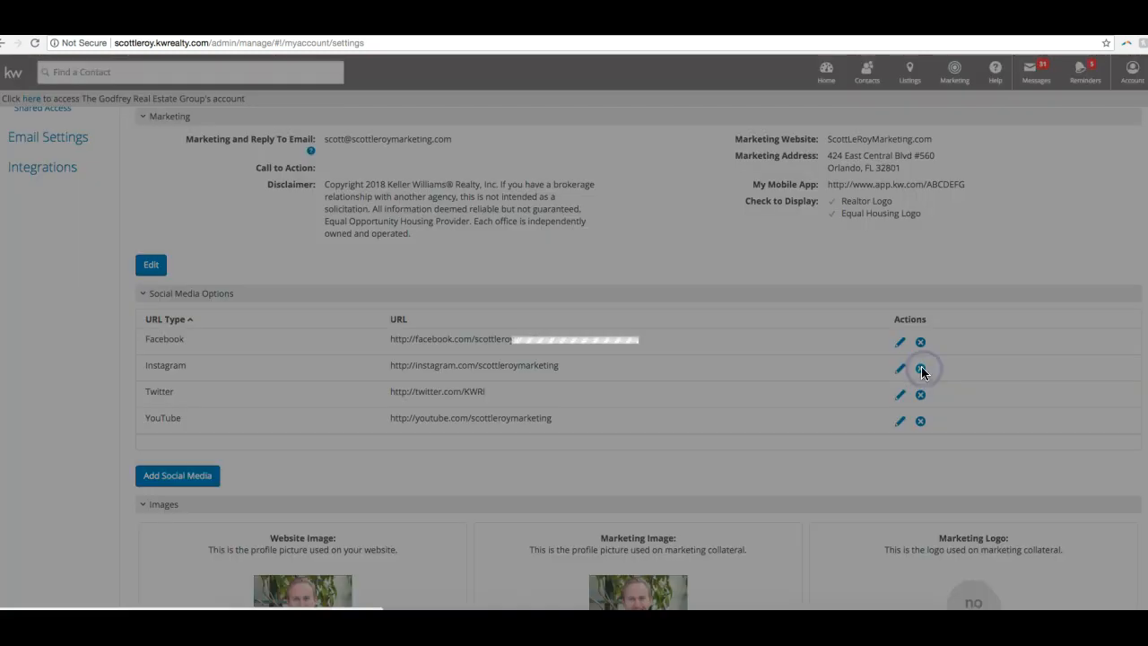
left_click(467, 347)
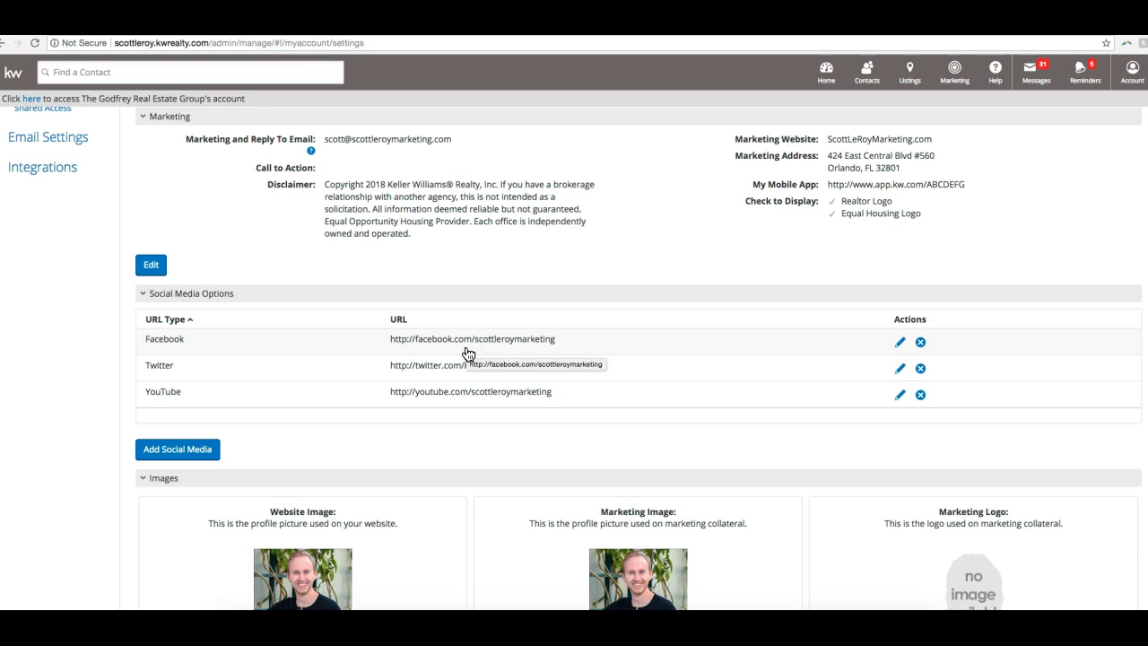
- Look over the website image, marketing image and marketing logo, and open the Manage Campaigns page
scroll(466, 353, "down", 3)
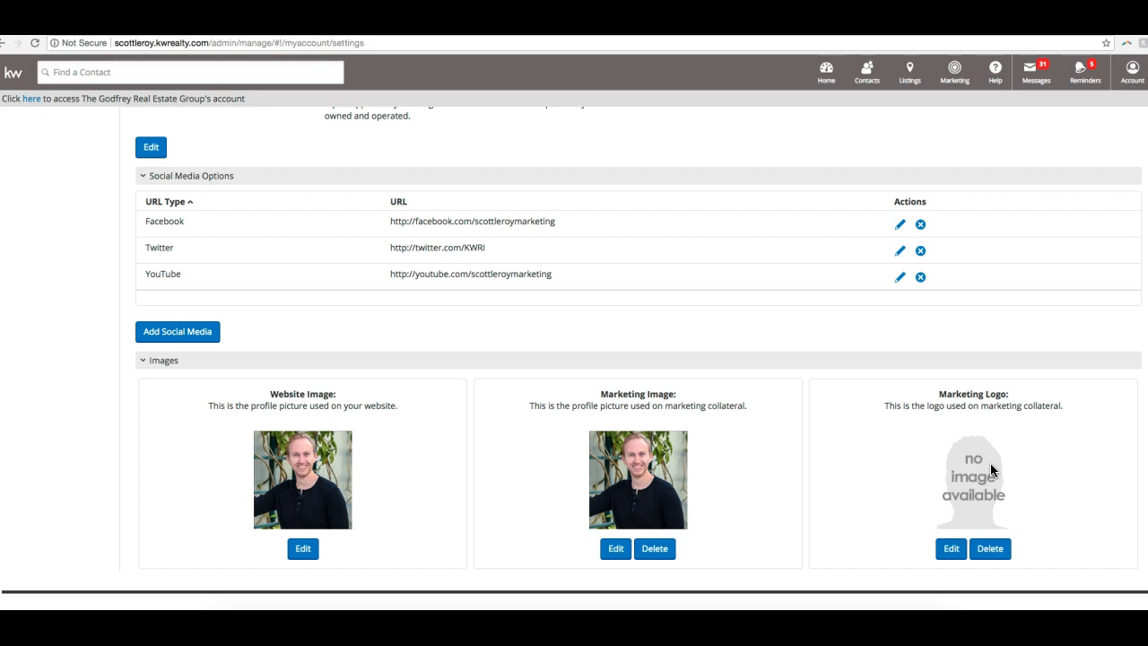
scroll(990, 463, "up", 7)
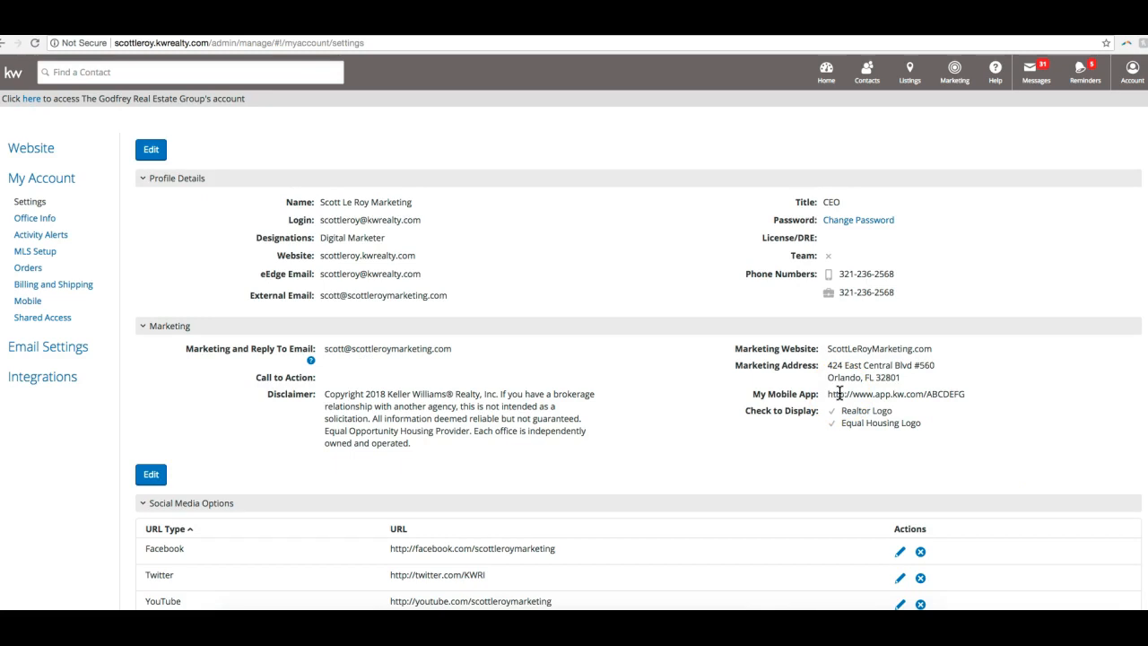
left_click(957, 71)
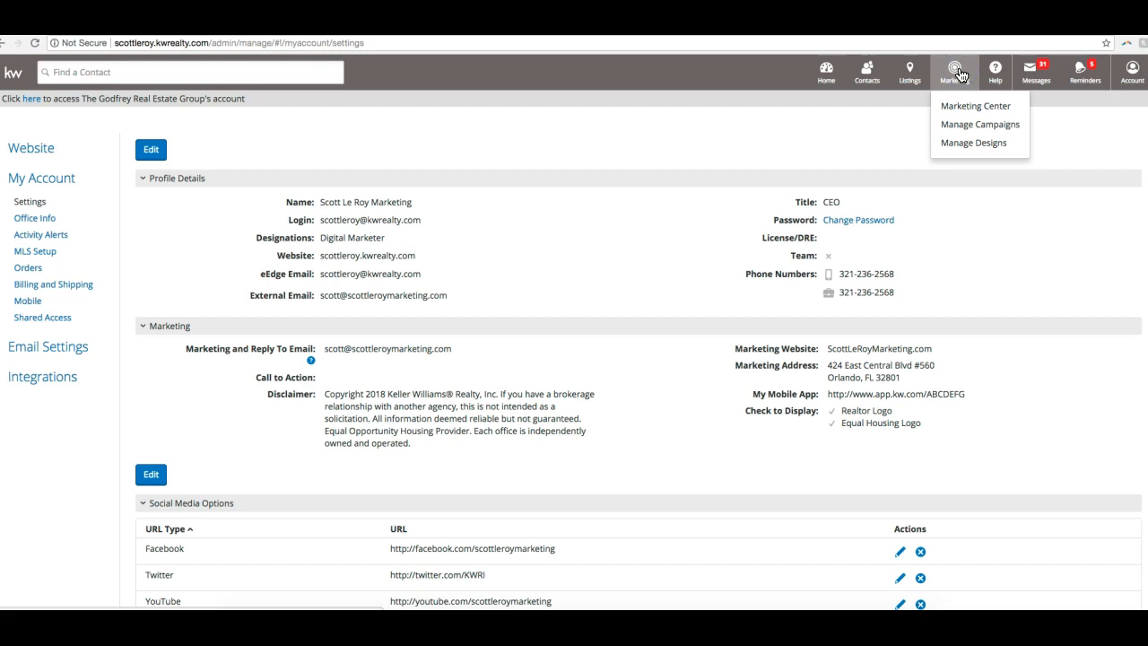
left_click(989, 132)
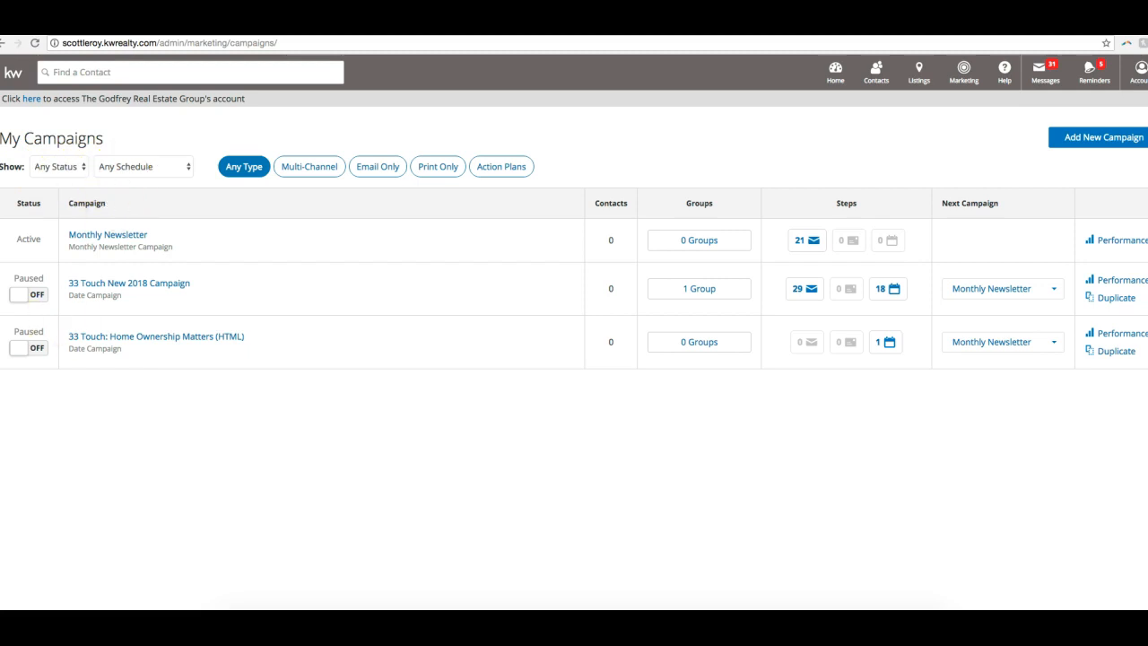
- Filter the campaign list to Active campaigns and return the status filter to Any Status
left_click_drag(0, 348, 6, 348)
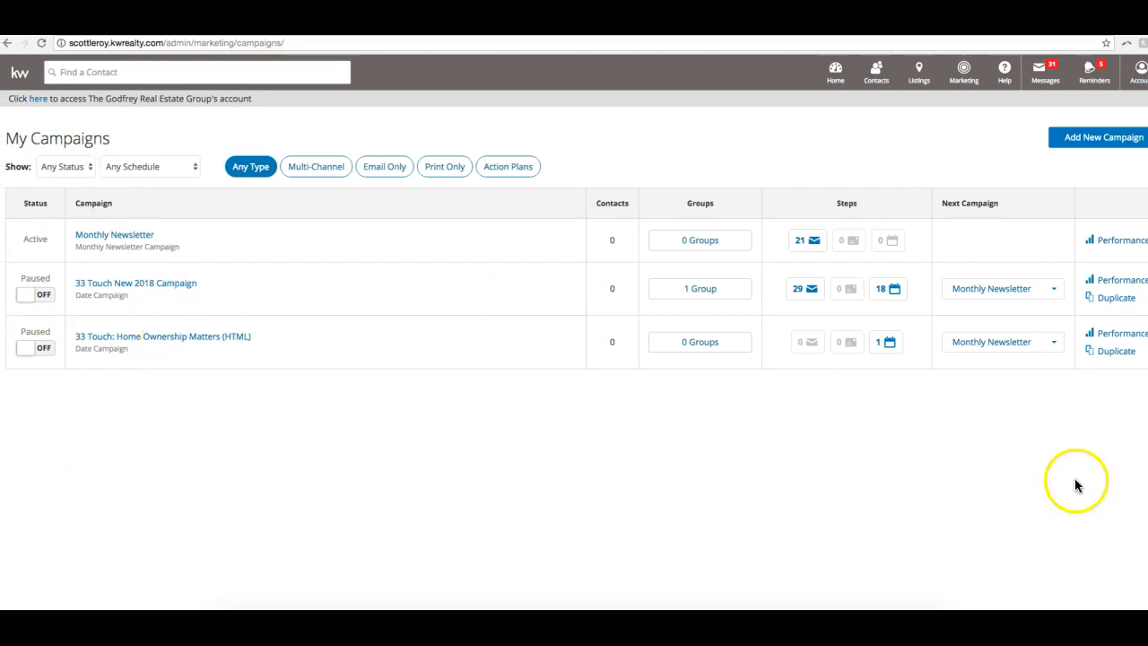
left_click_drag(1147, 538, 1129, 538)
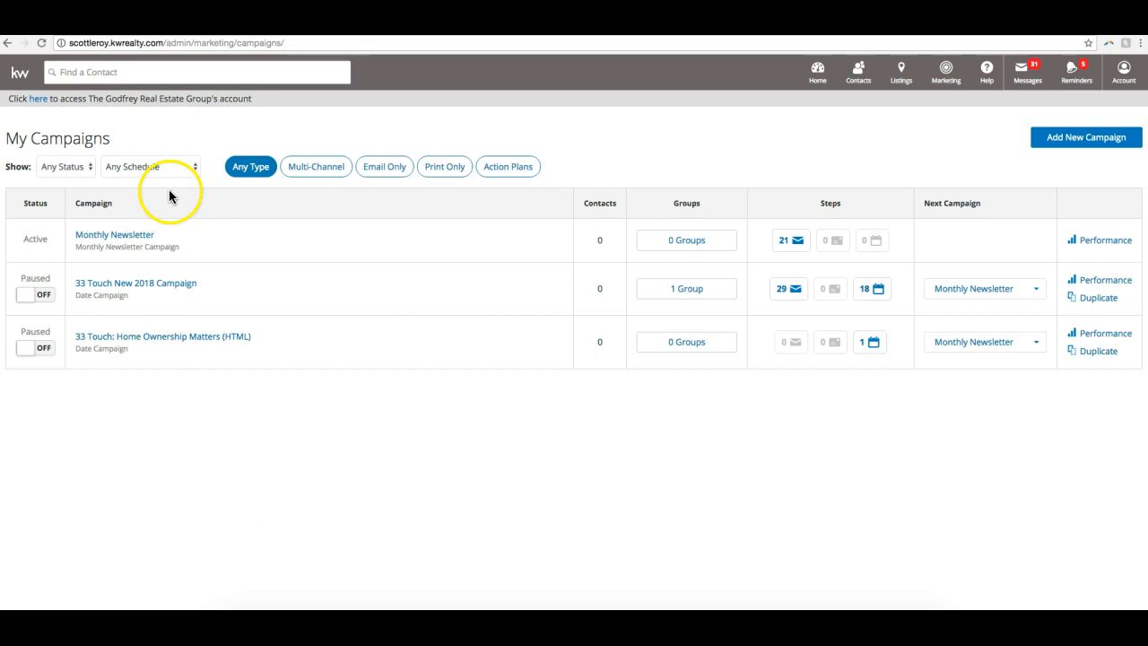
left_click(65, 166)
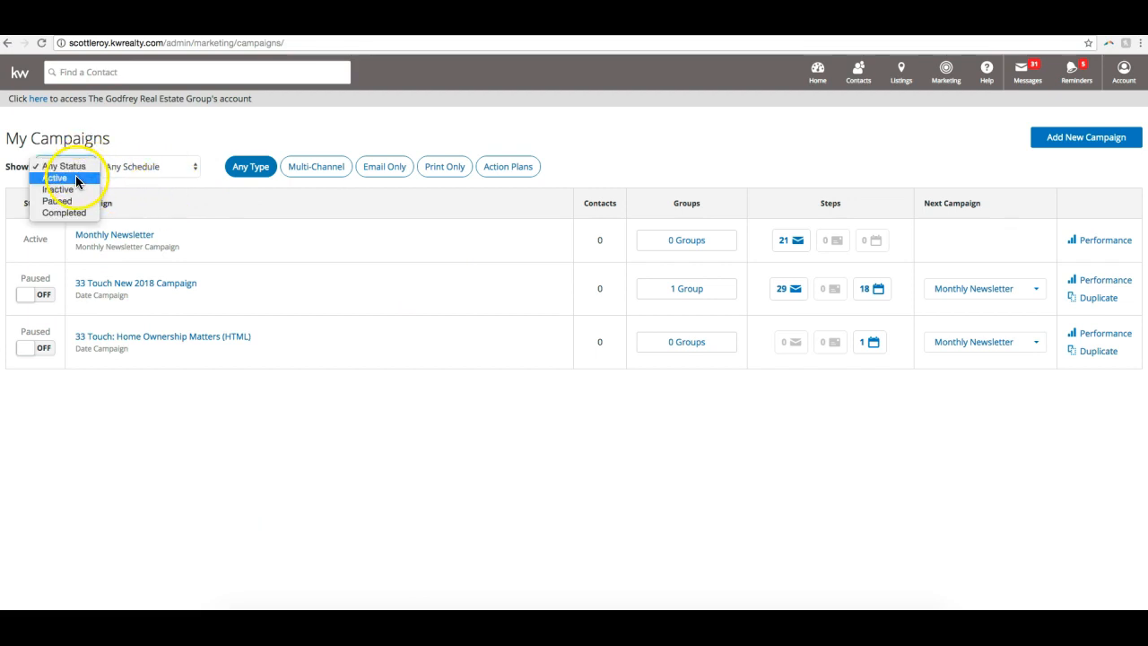
left_click(76, 178)
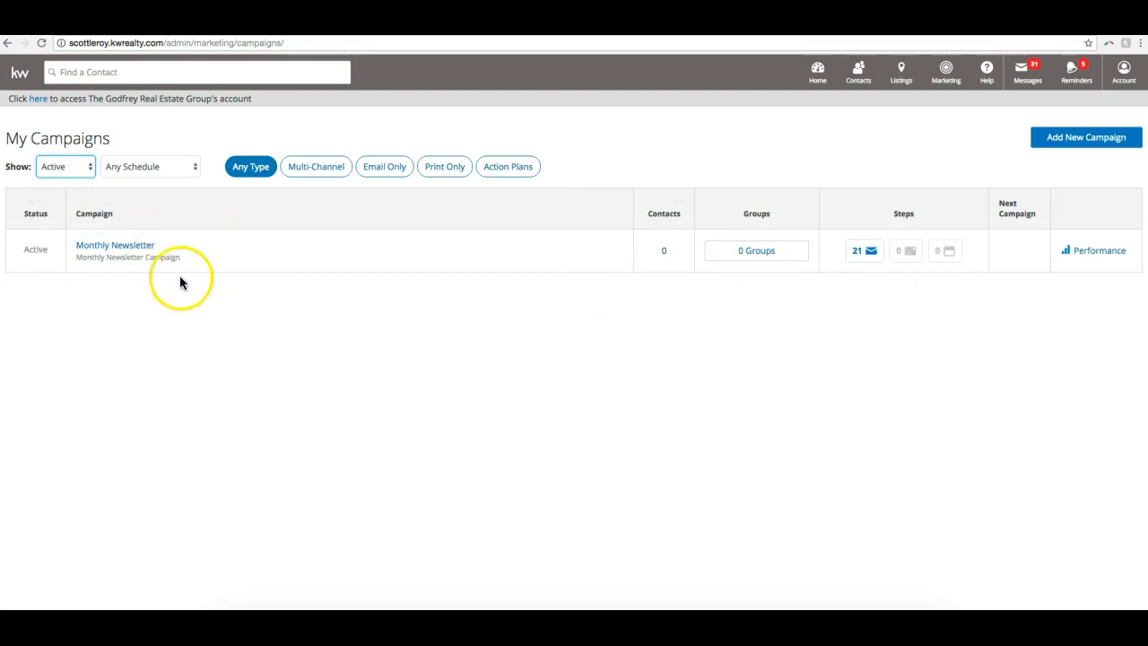
left_click(79, 168)
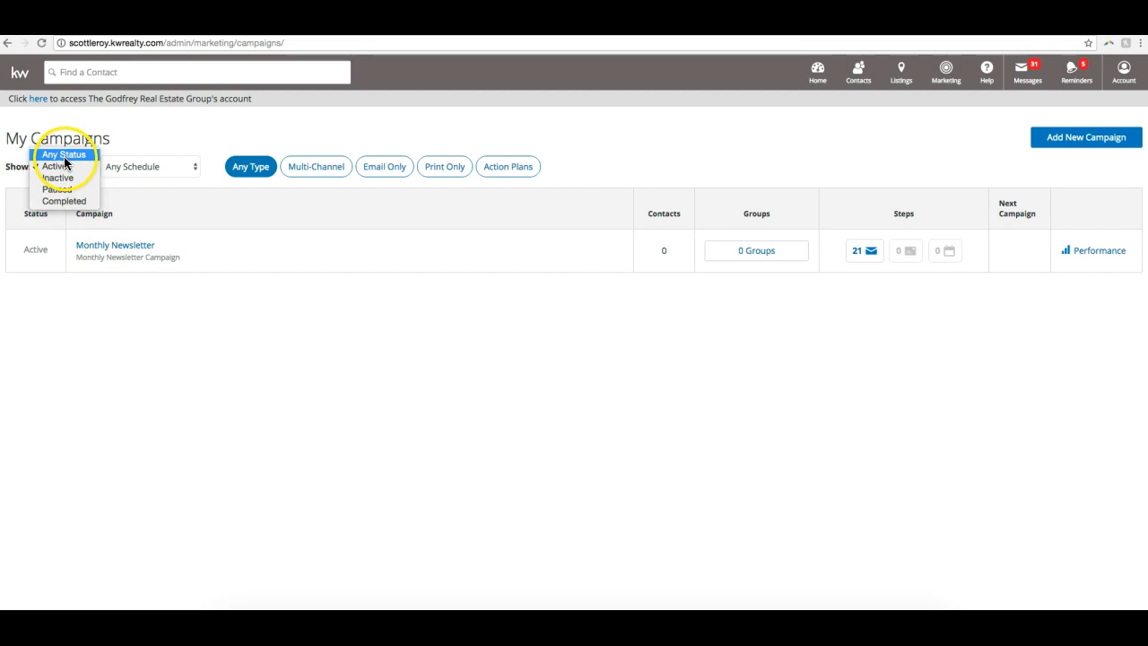
left_click(64, 155)
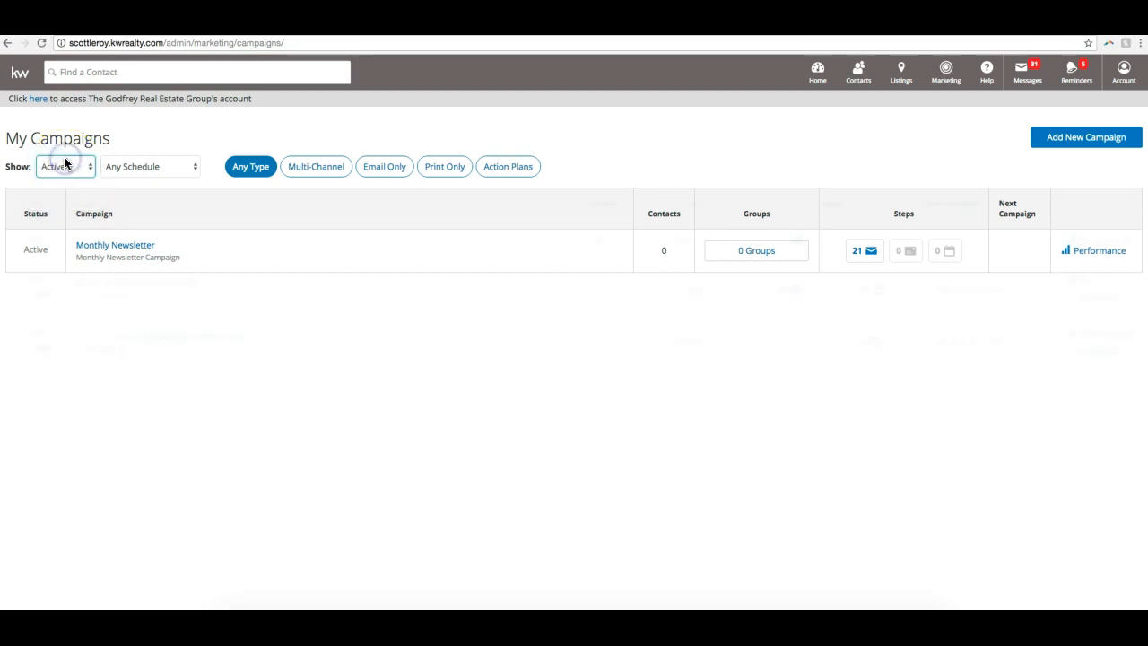
- Check the schedule filter's options for the campaign list, keeping Any Schedule
left_click(163, 165)
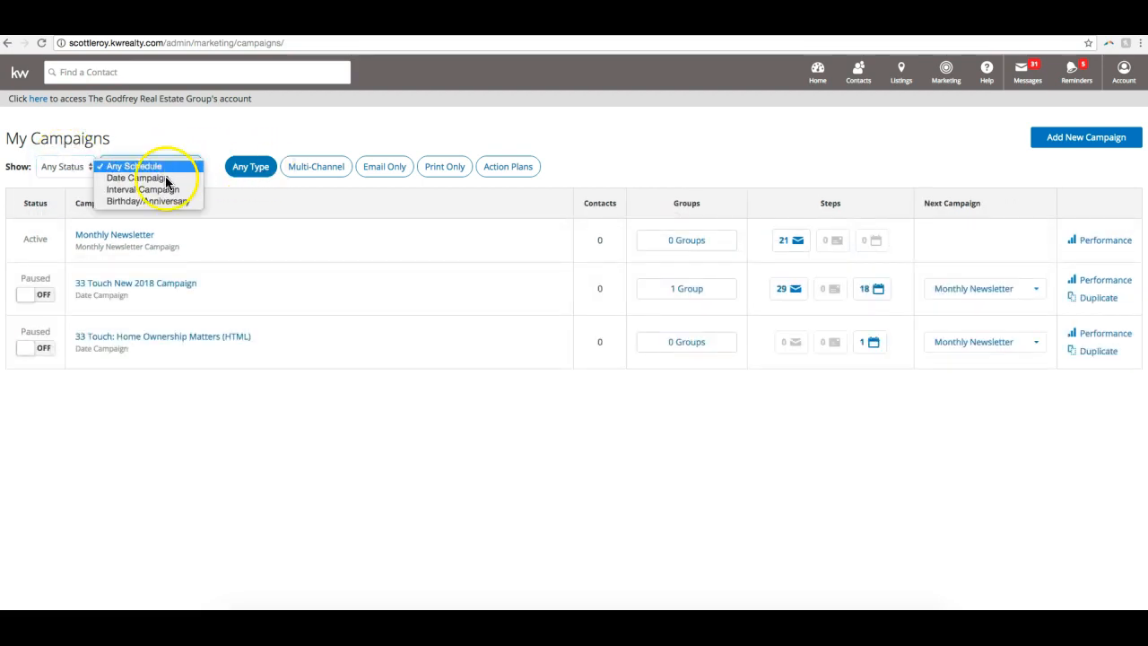
left_click(218, 199)
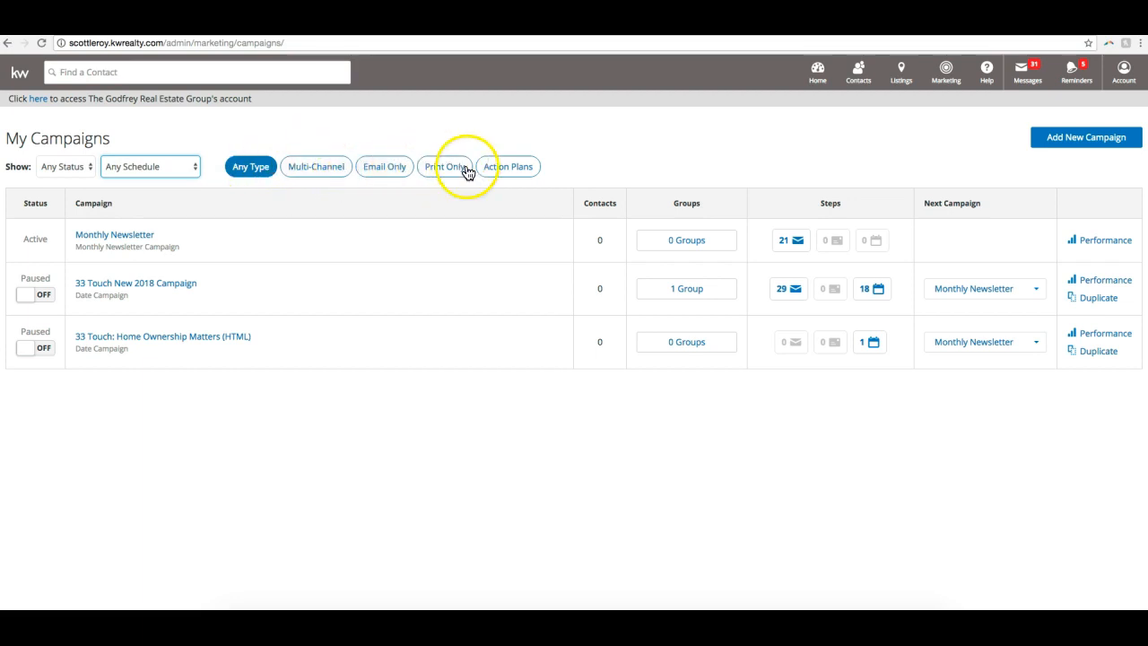
left_click(155, 141)
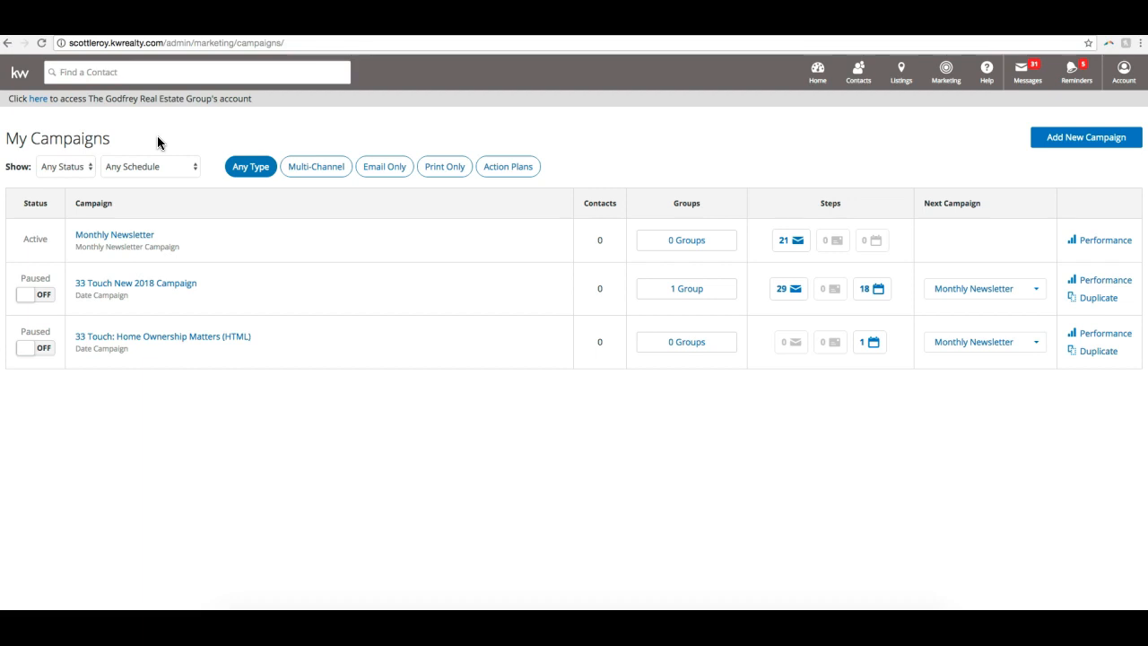
- Start adding a new campaign to open the list of campaign templates
left_click(1088, 143)
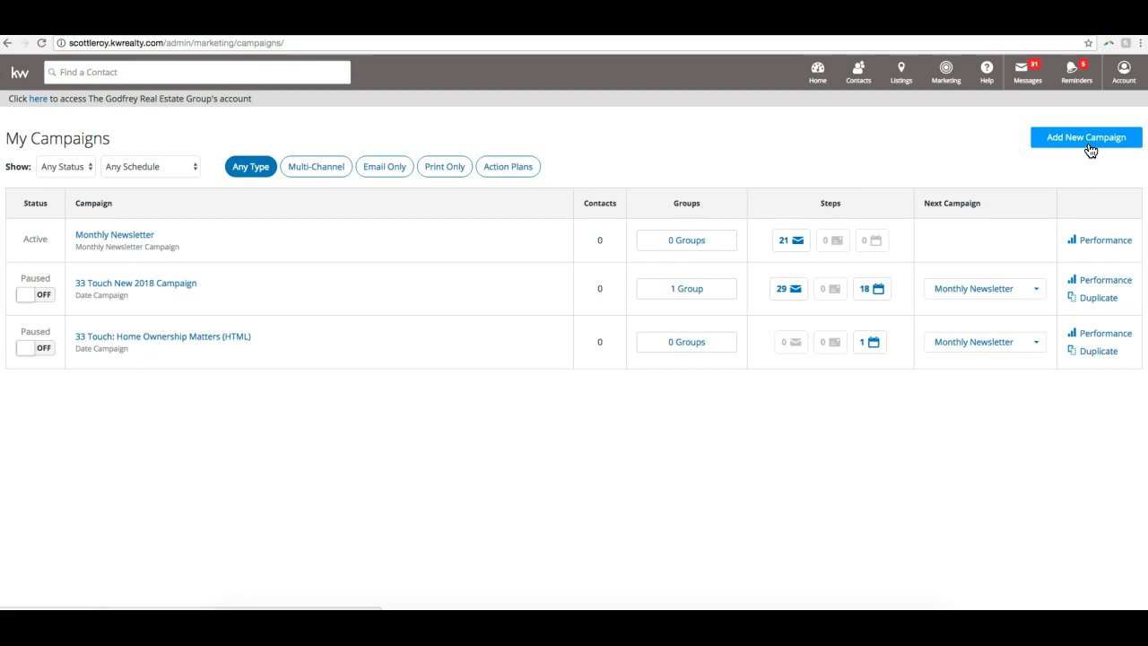
left_click(1090, 144)
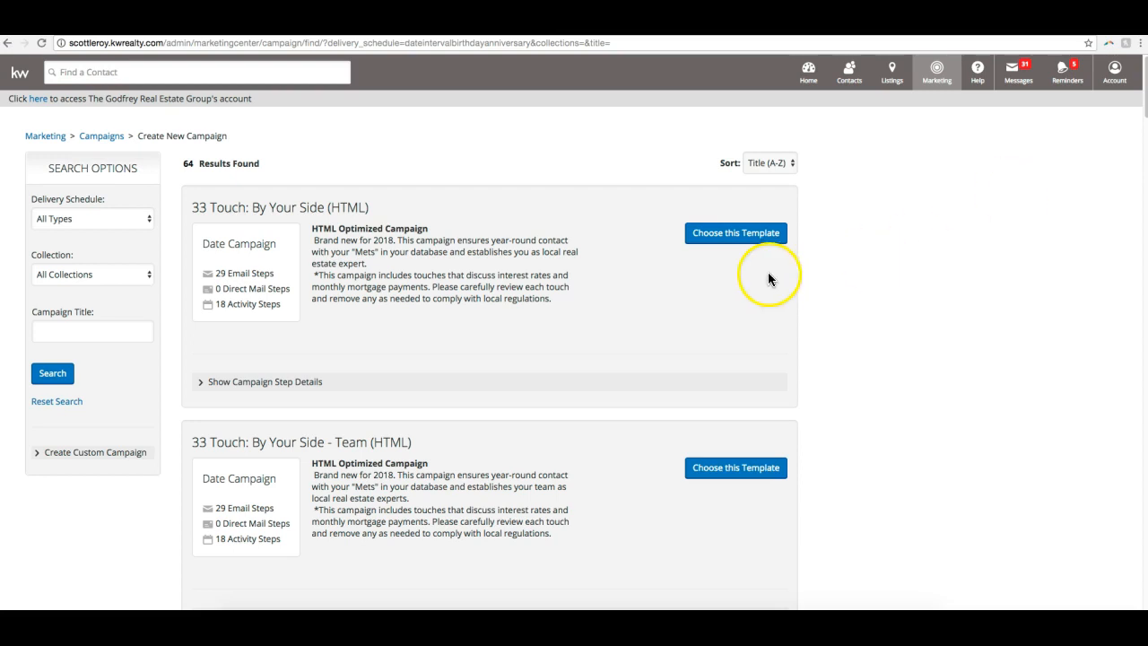
- Browse the campaign templates, comparing the descriptions and step types of the 33 Touch and 8x8 Buyer campaigns
scroll(789, 285, "down", 1)
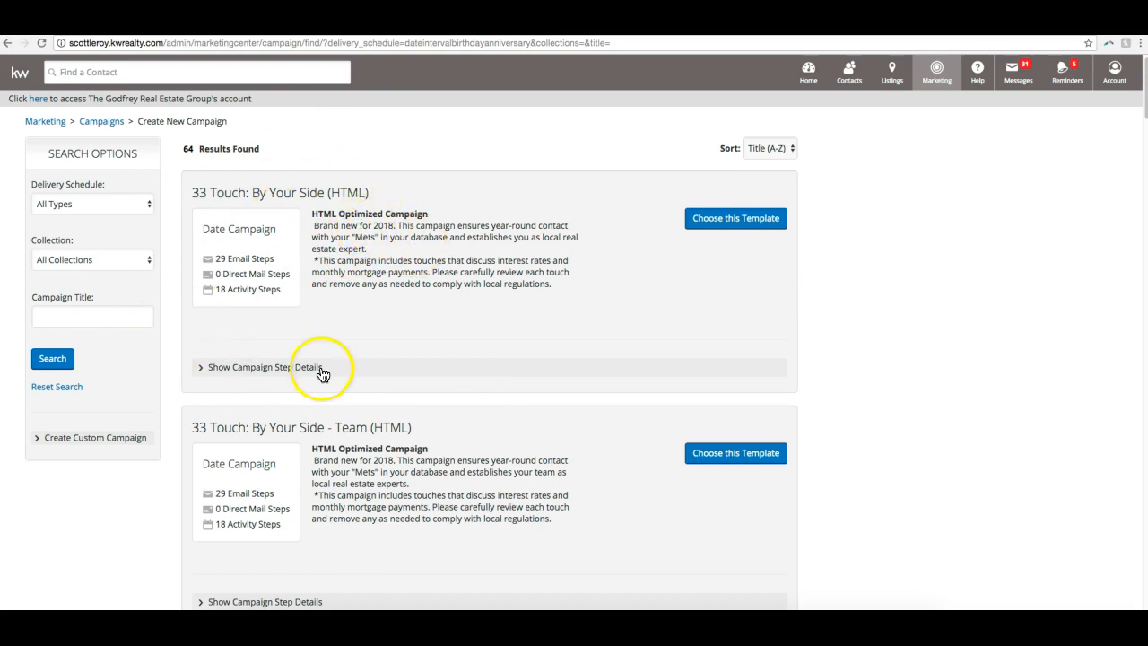
scroll(361, 157, "down", 1)
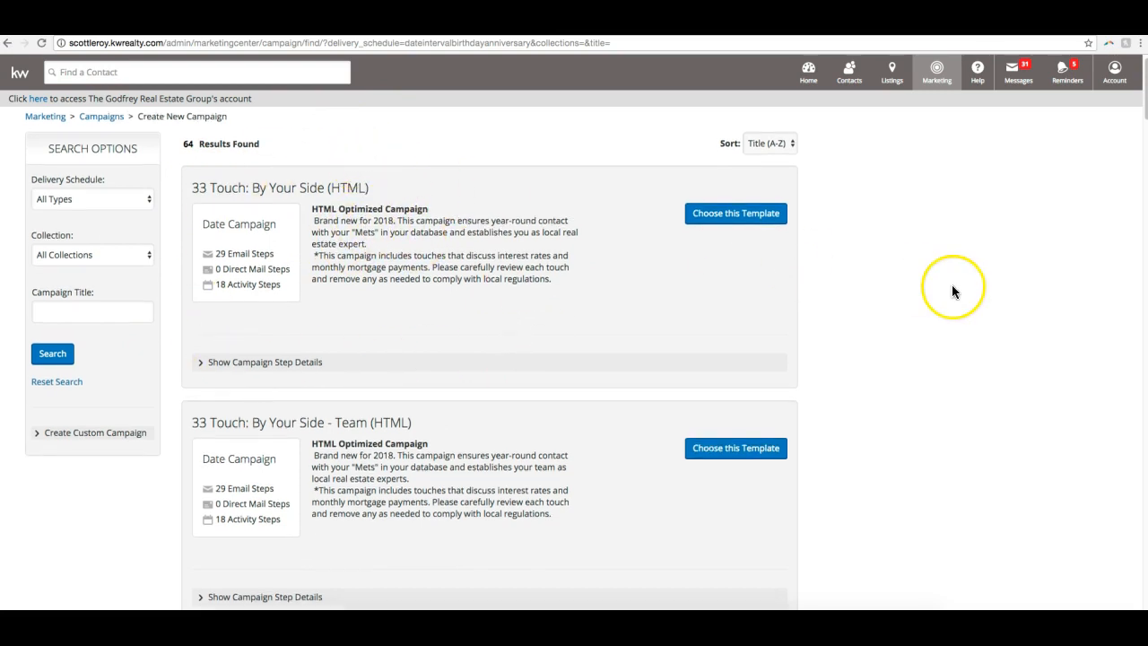
scroll(953, 290, "down", 1)
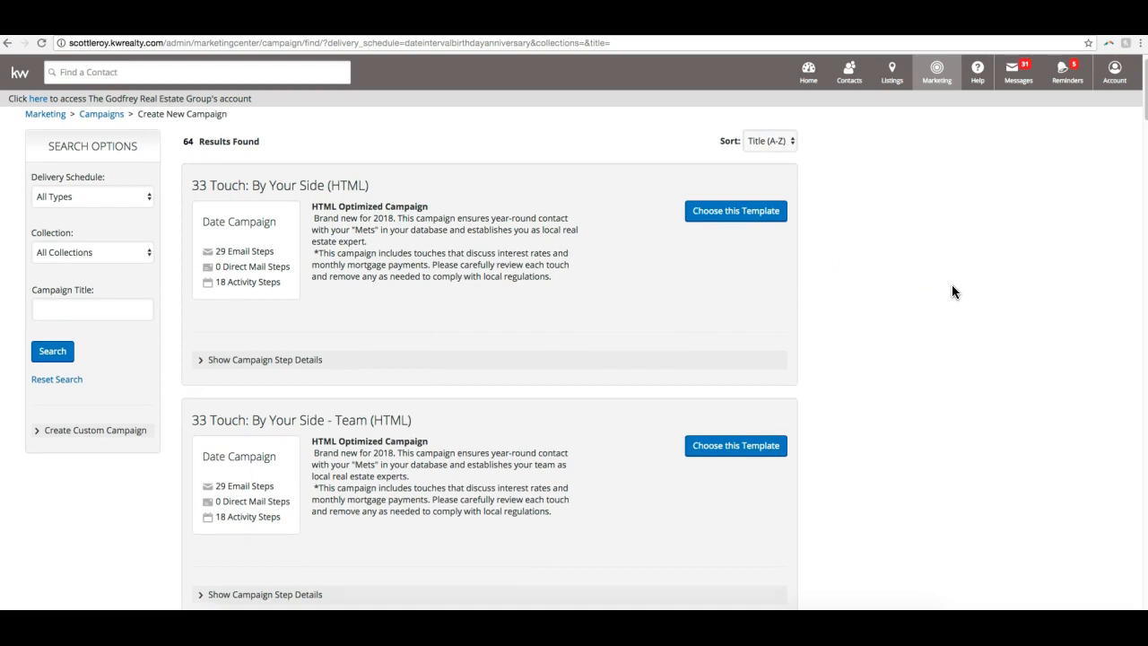
scroll(947, 292, "down", 3)
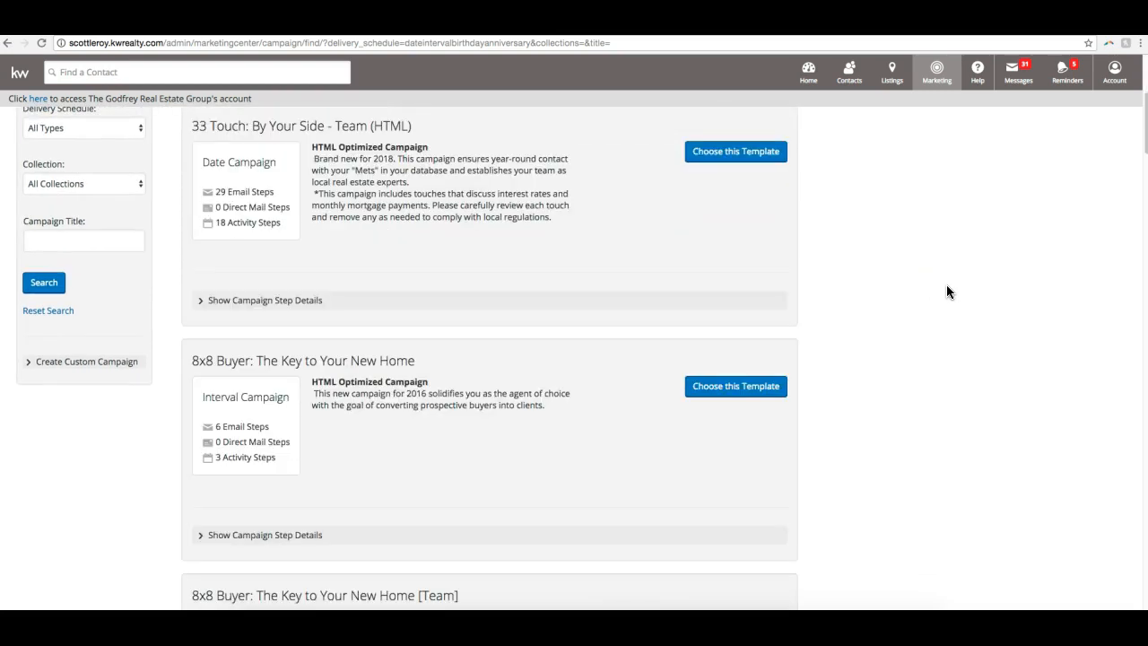
scroll(947, 291, "down", 1)
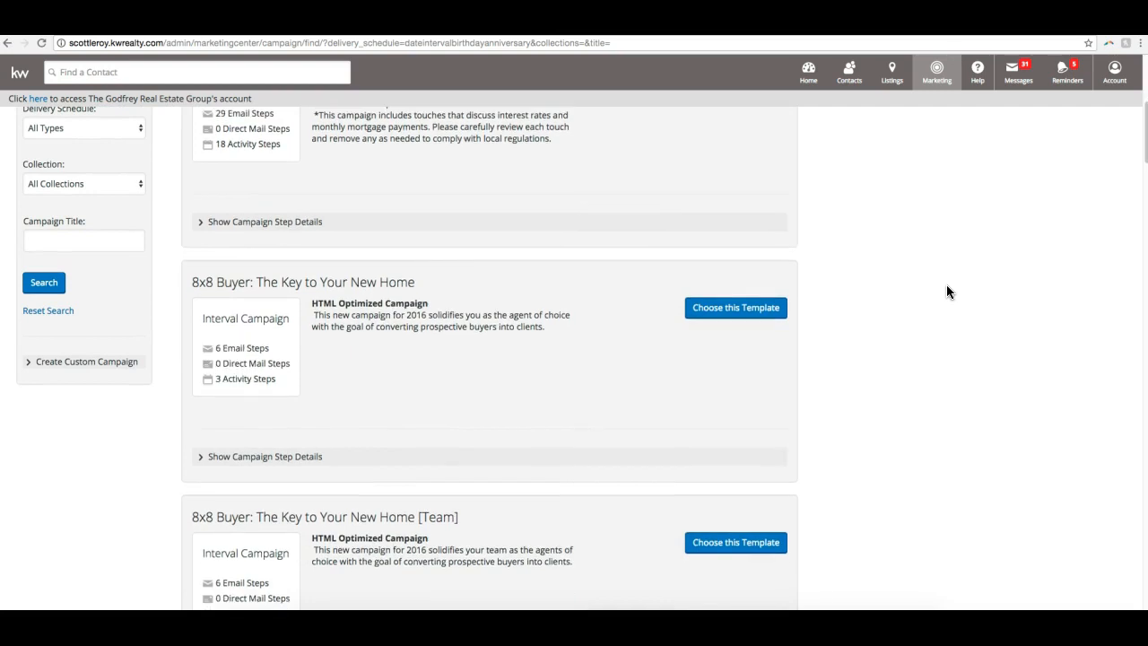
scroll(949, 291, "down", 1)
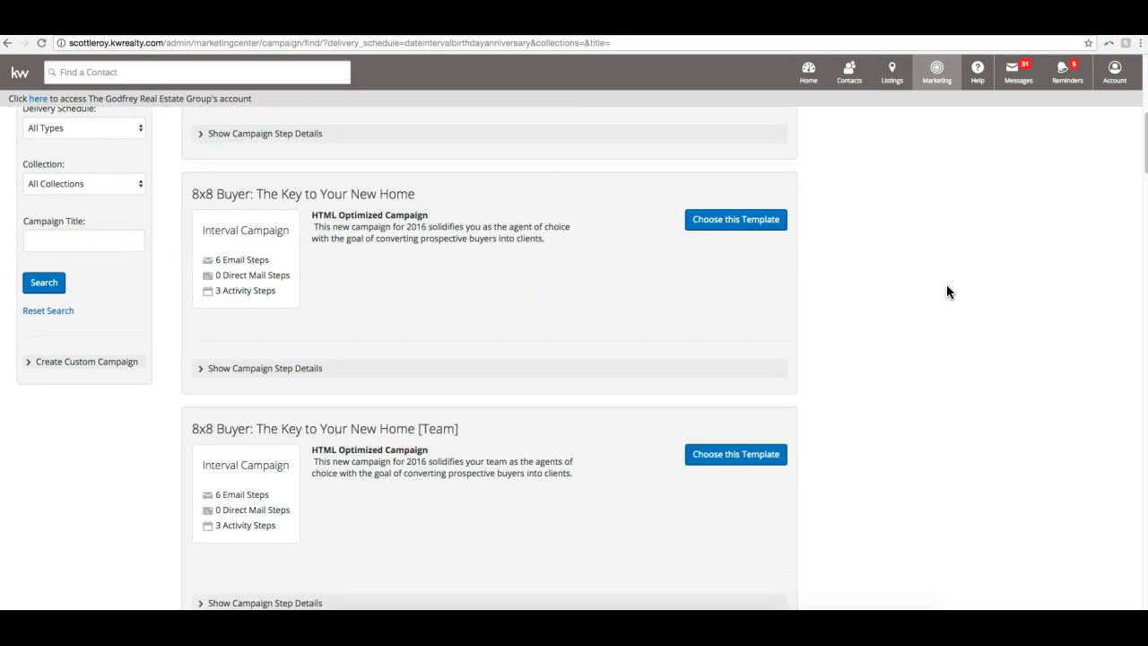
scroll(238, 170, "down", 2)
scroll(240, 171, "up", 7)
scroll(242, 170, "down", 4)
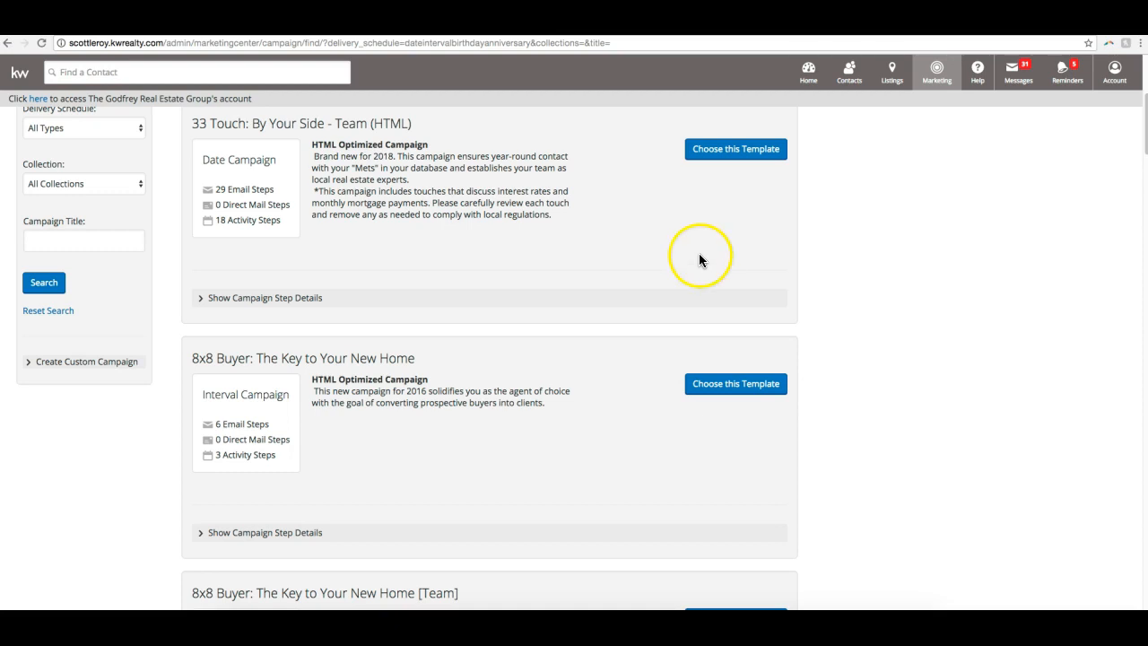
scroll(695, 259, "down", 2)
scroll(689, 264, "down", 2)
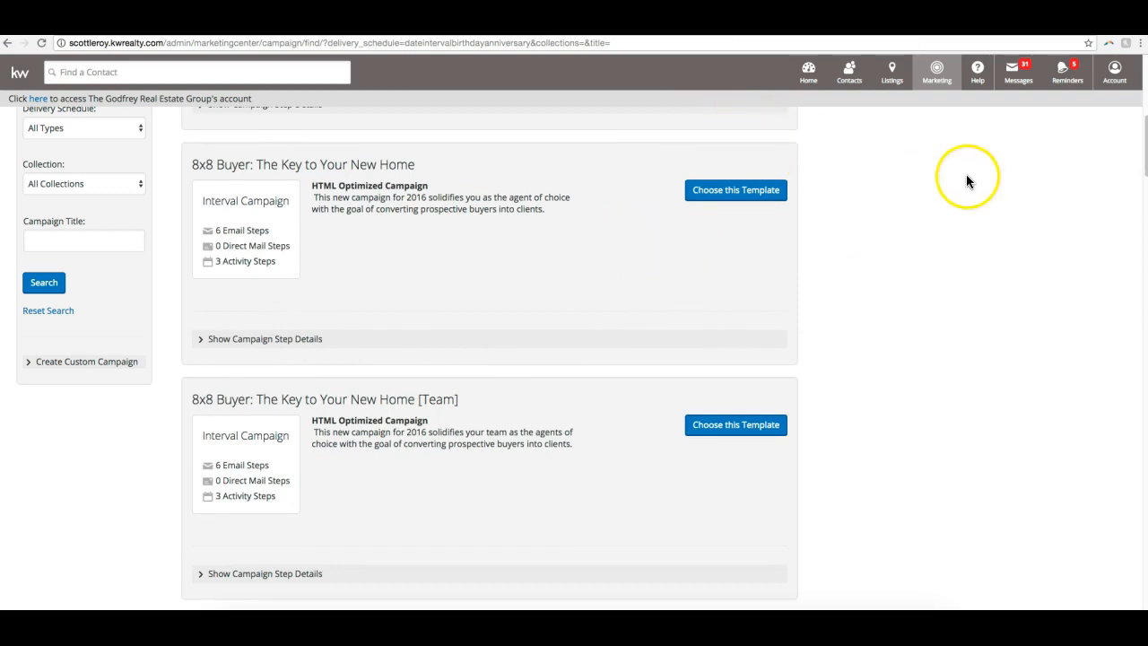
scroll(824, 184, "down", 1)
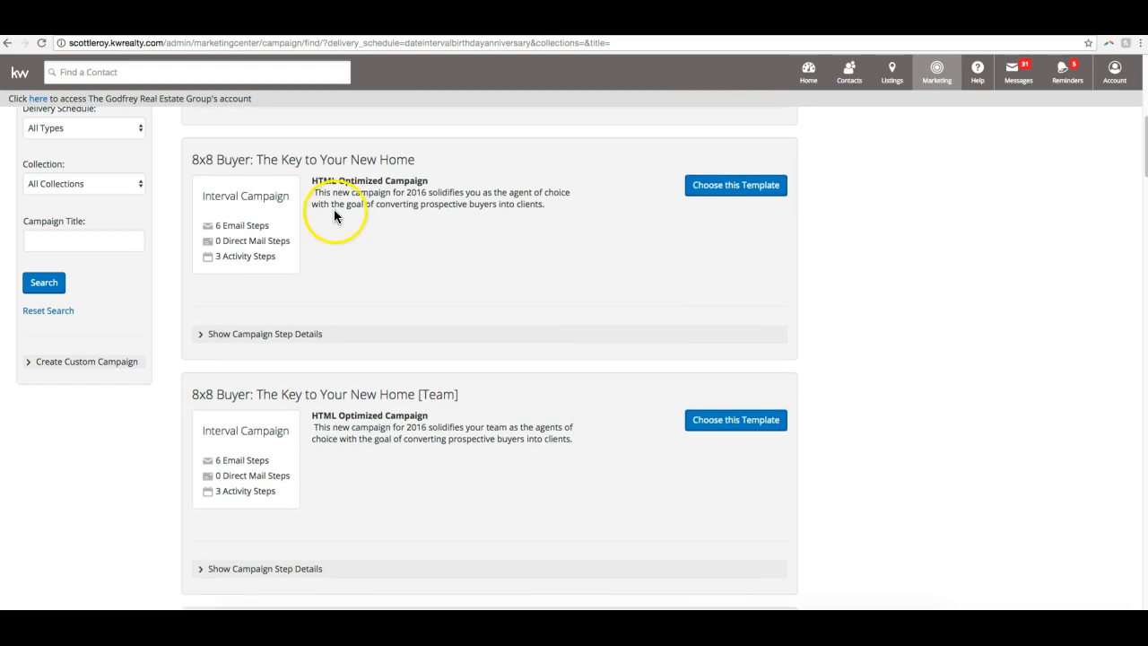
- Browse the campaign templates from the 8x8 Seller and Million Dollar Lead Conversion campaigns to 12 Direct: A Happy and Healthy Home (HTML)
scroll(256, 176, "down", 1)
scroll(258, 179, "down", 5)
scroll(257, 180, "down", 3)
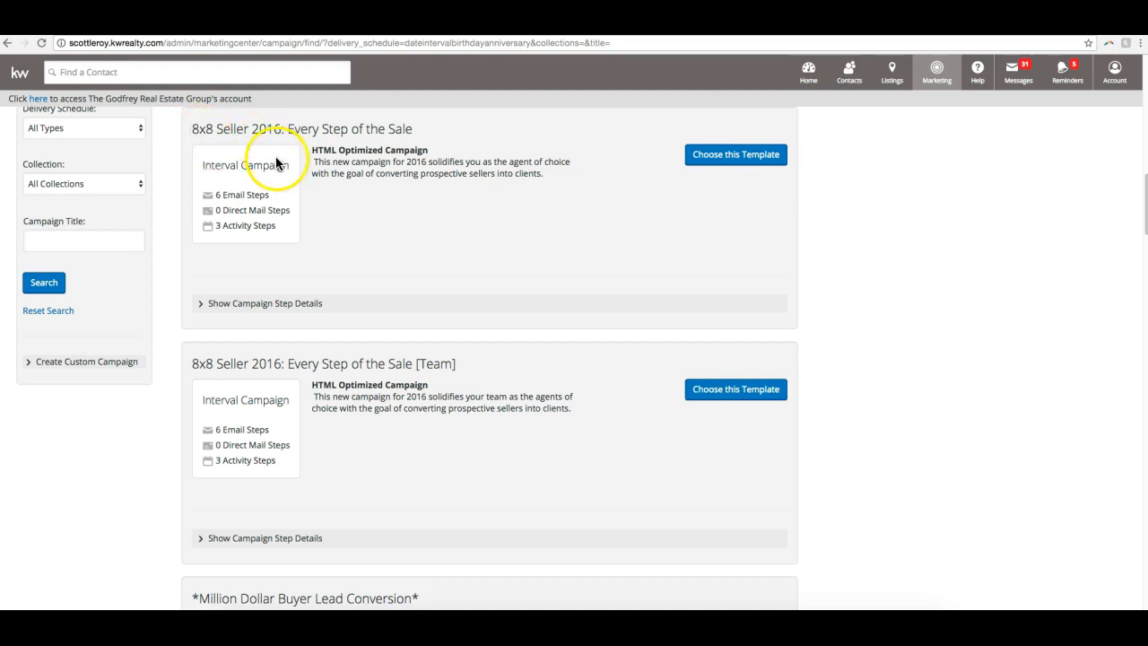
scroll(297, 166, "down", 5)
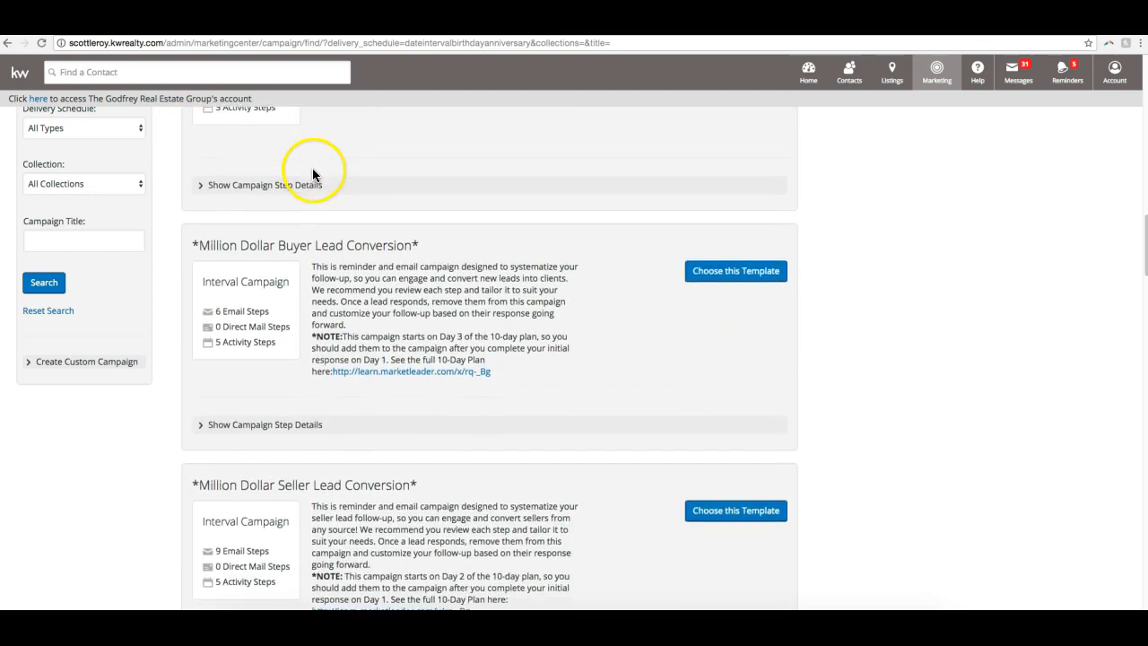
scroll(312, 168, "down", 5)
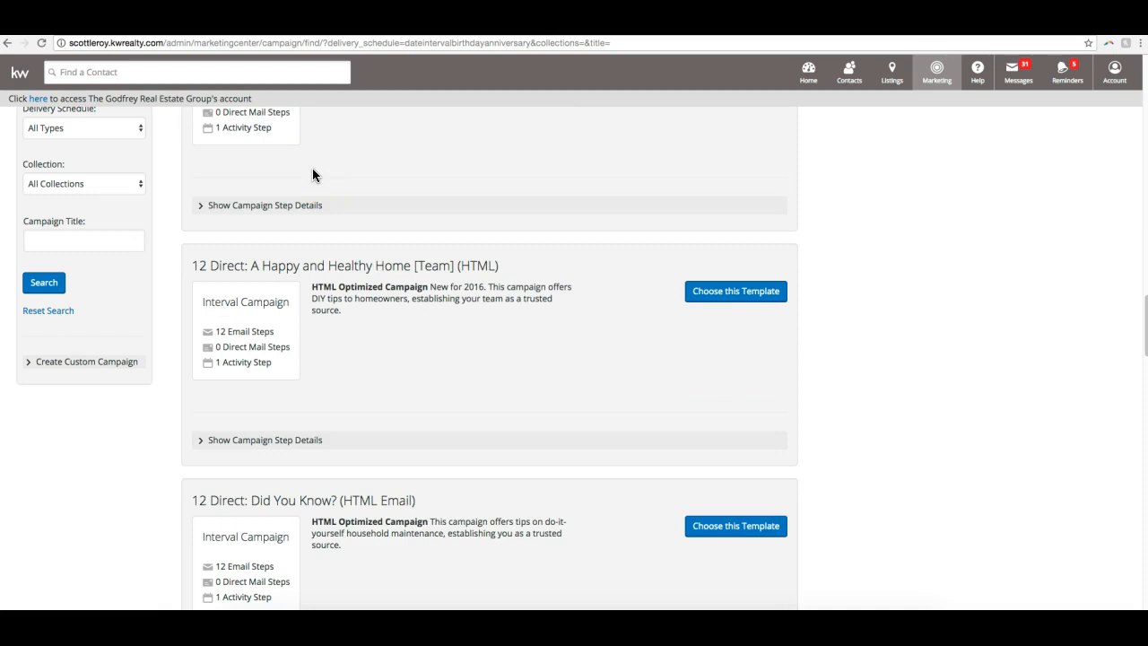
scroll(313, 171, "up", 1)
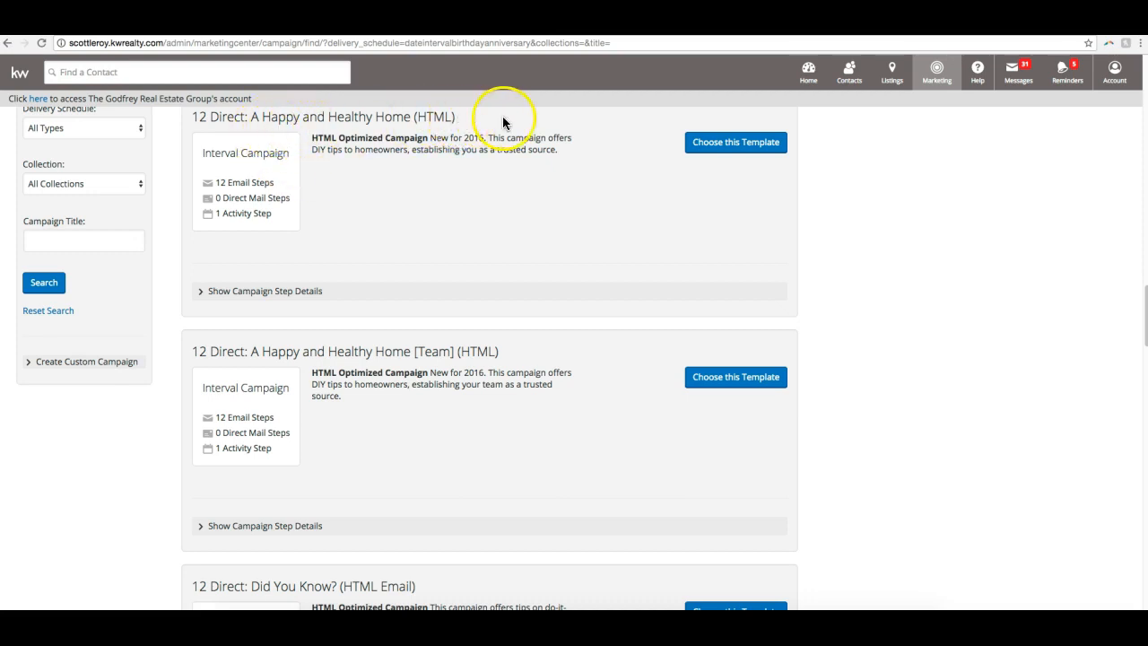
scroll(288, 251, "up", 1)
scroll(287, 251, "up", 2)
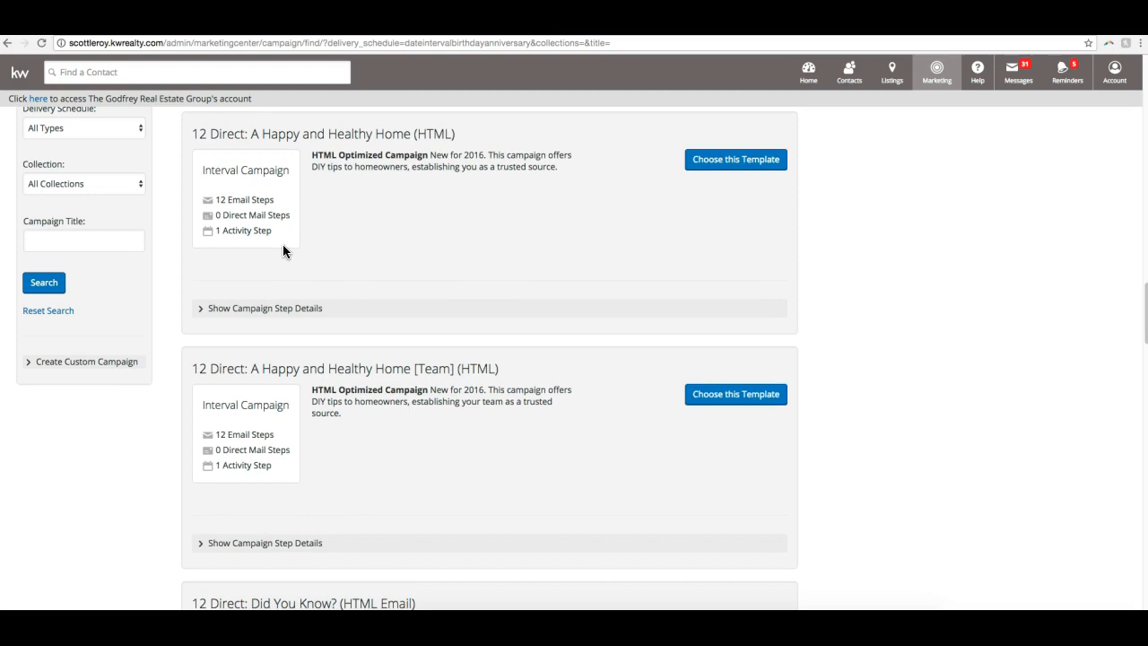
- Show the step details of 12 Direct: A Happy and Healthy Home (HTML) and preview the Step 6 email, closing the preview when done
left_click(285, 308)
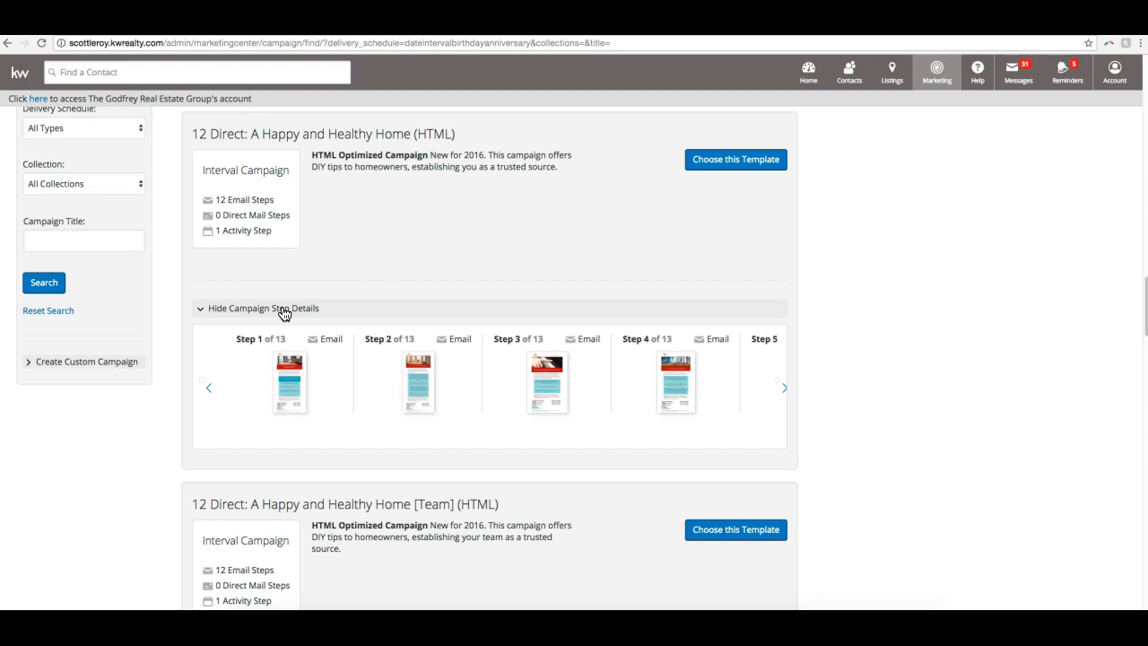
left_click(787, 387)
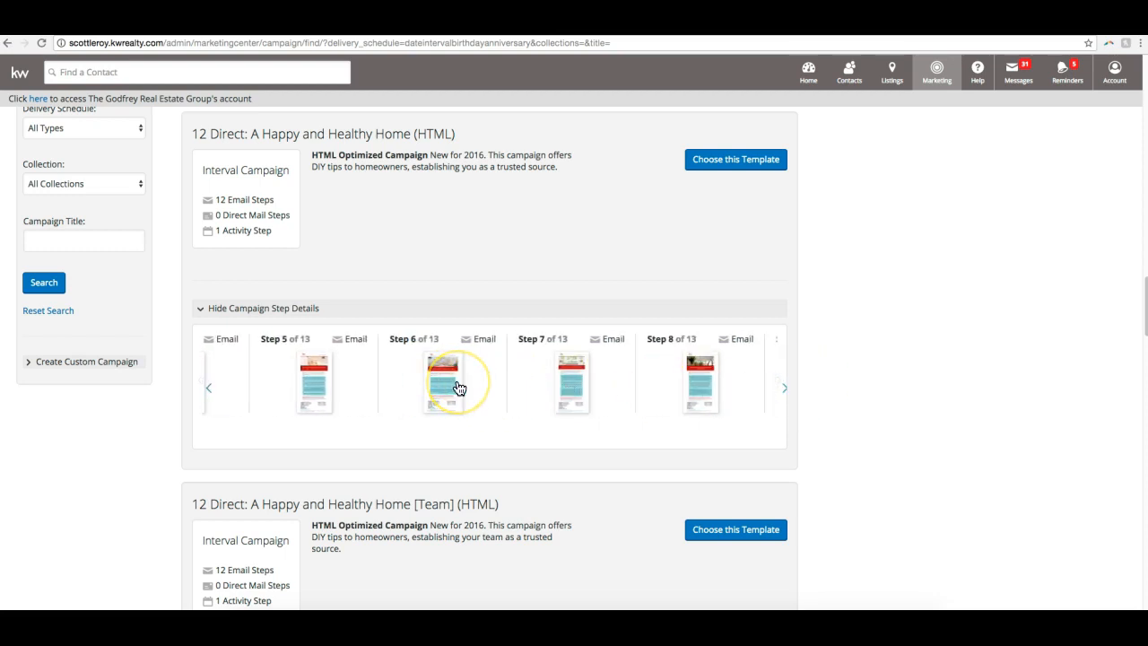
left_click(459, 388)
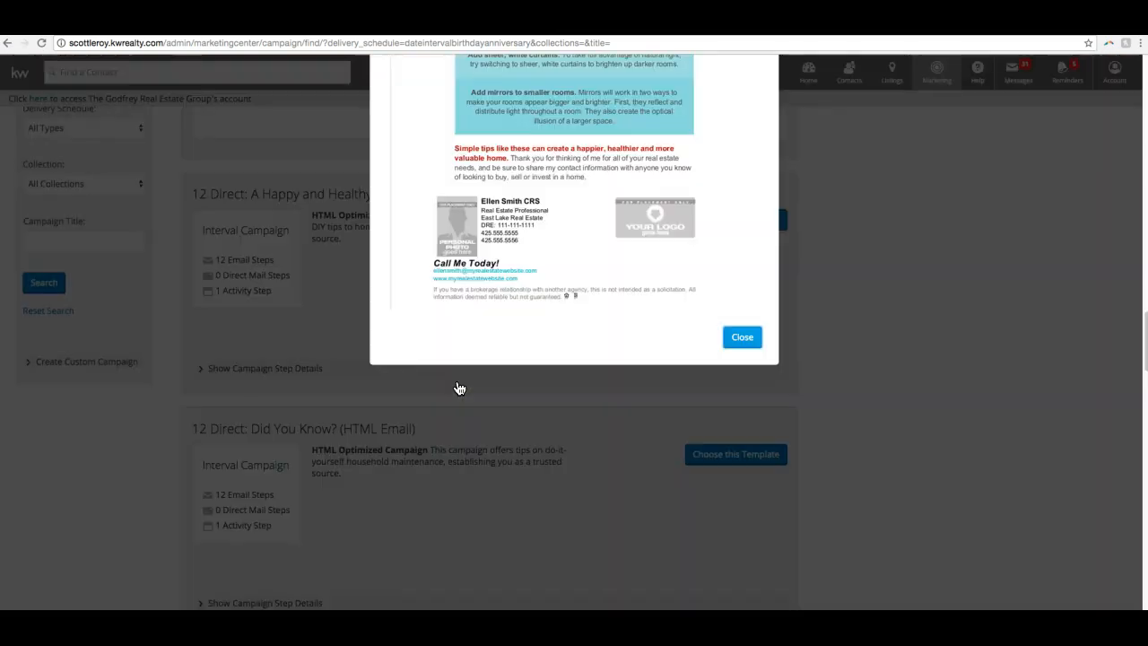
scroll(411, 307, "up", 5)
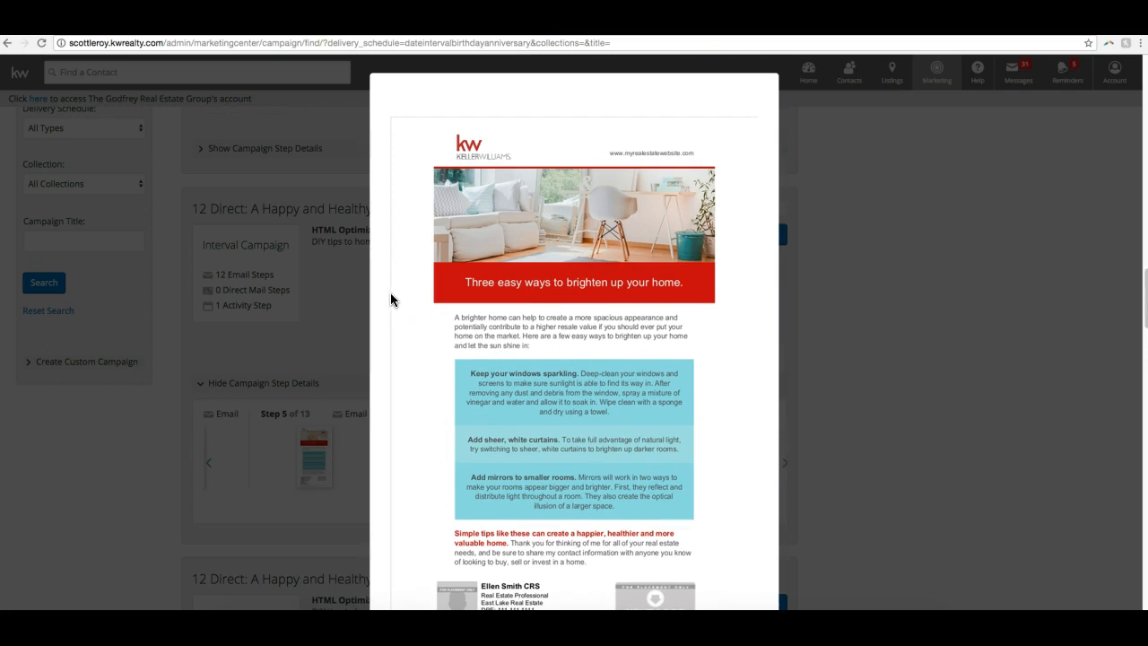
scroll(392, 301, "down", 3)
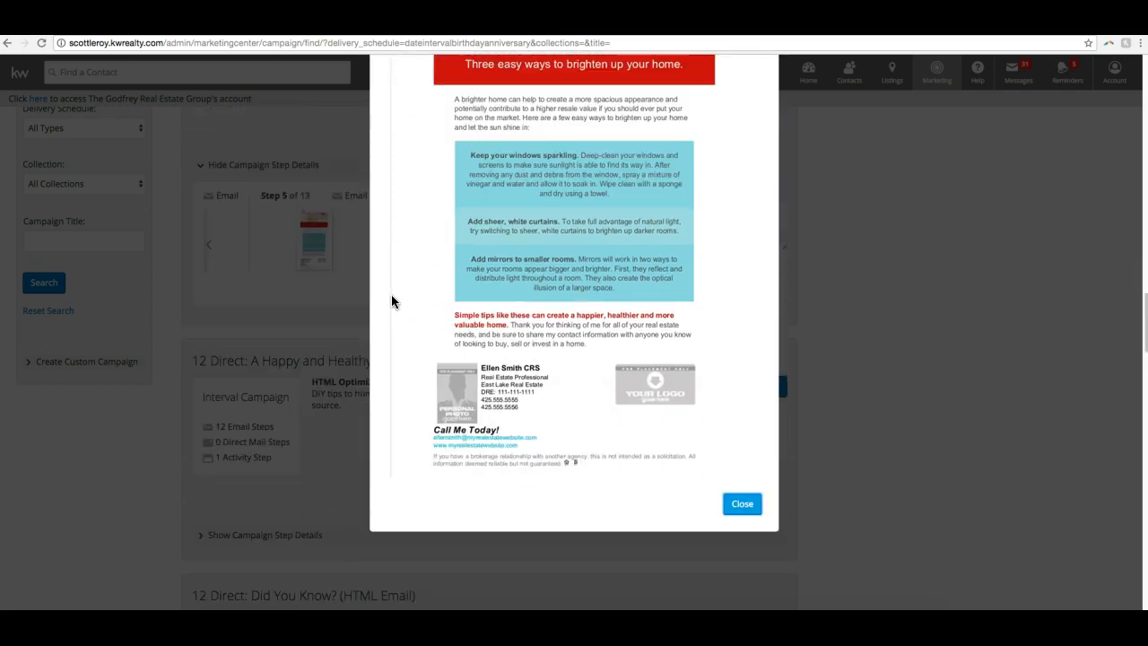
left_click(742, 506)
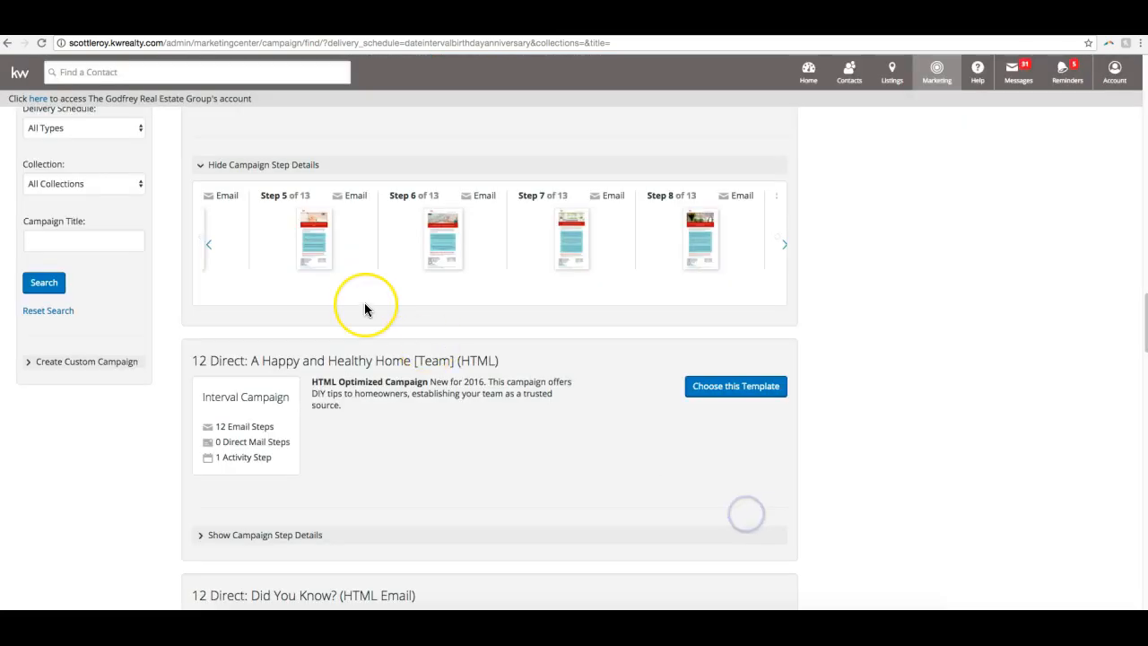
- Compare the email, direct mail and activity steps of the 12 Direct: Did You Know? HTML Email, Multi-channel and Print templates
scroll(364, 309, "down", 1)
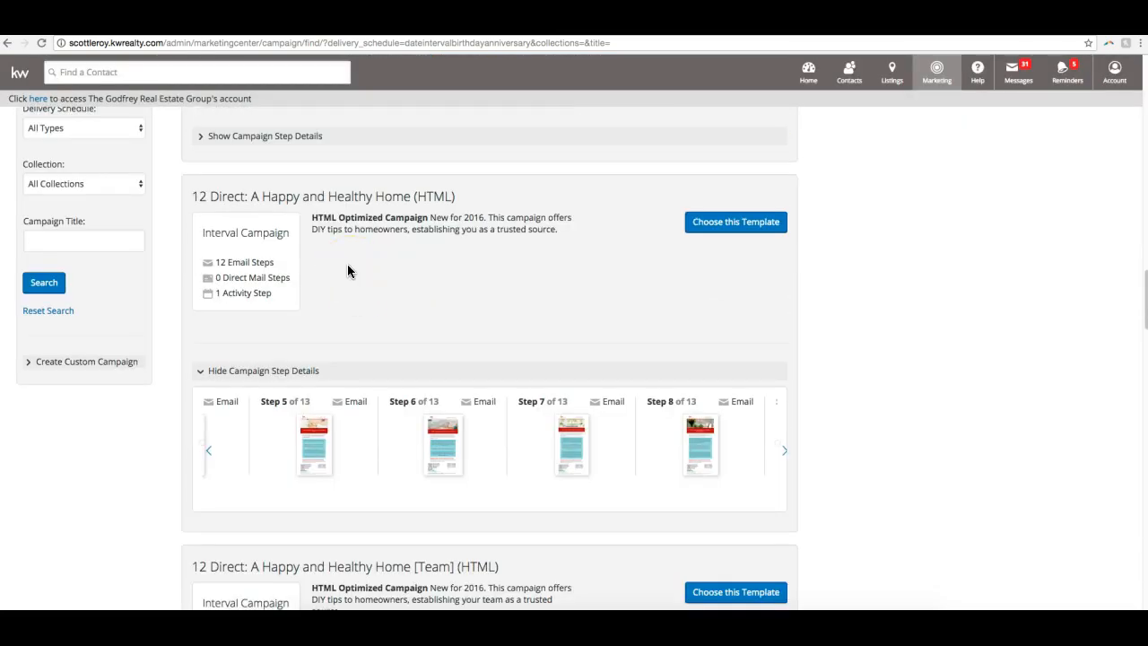
scroll(338, 282, "down", 3)
scroll(338, 282, "down", 16)
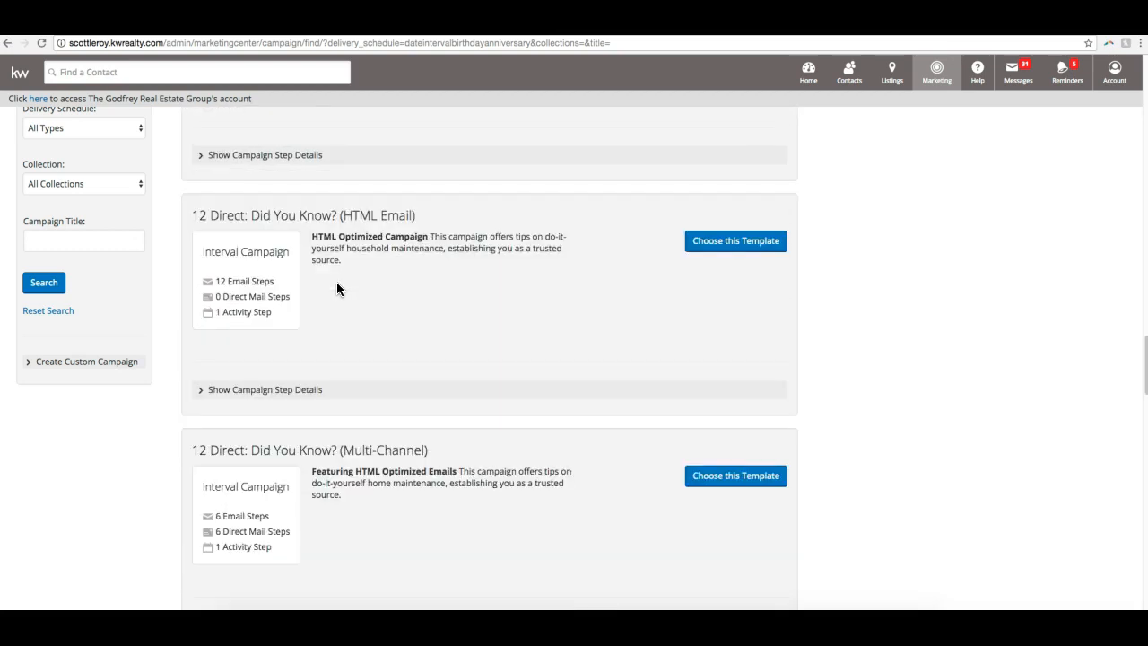
scroll(332, 283, "down", 1)
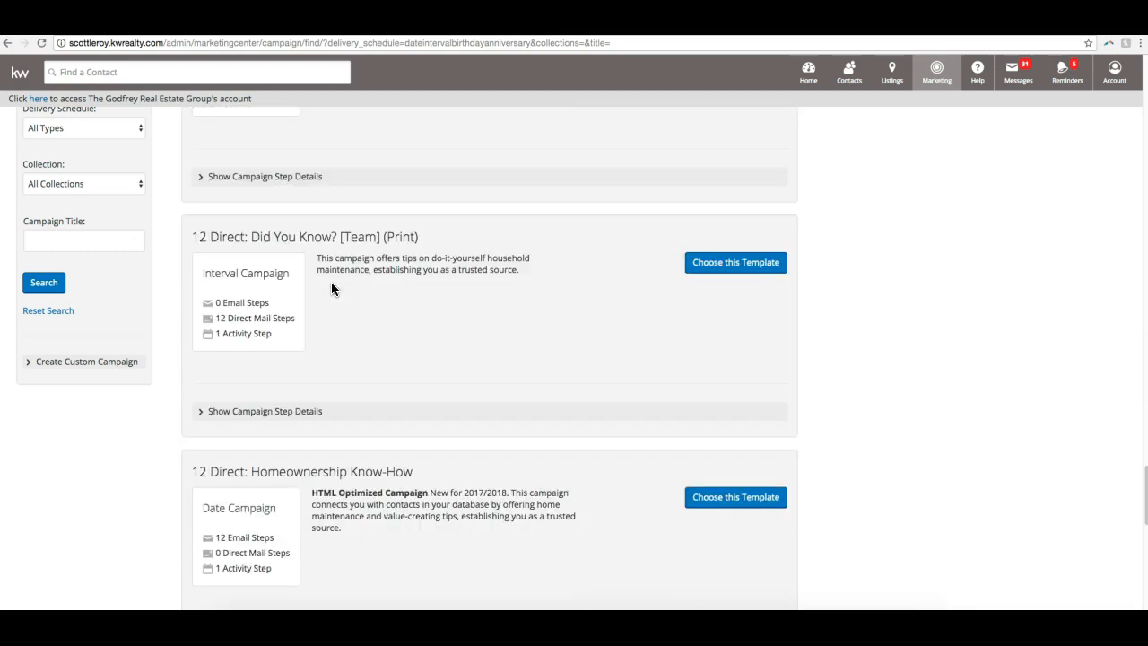
scroll(332, 282, "up", 3)
scroll(332, 283, "down", 1)
scroll(331, 284, "up", 3)
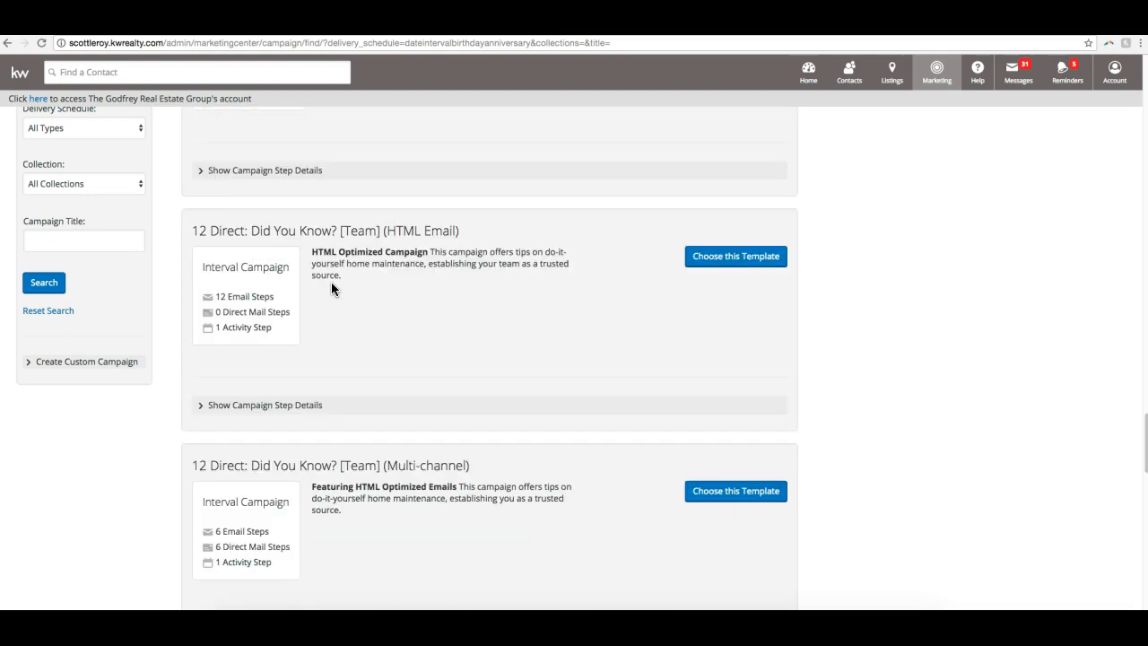
scroll(331, 284, "down", 1)
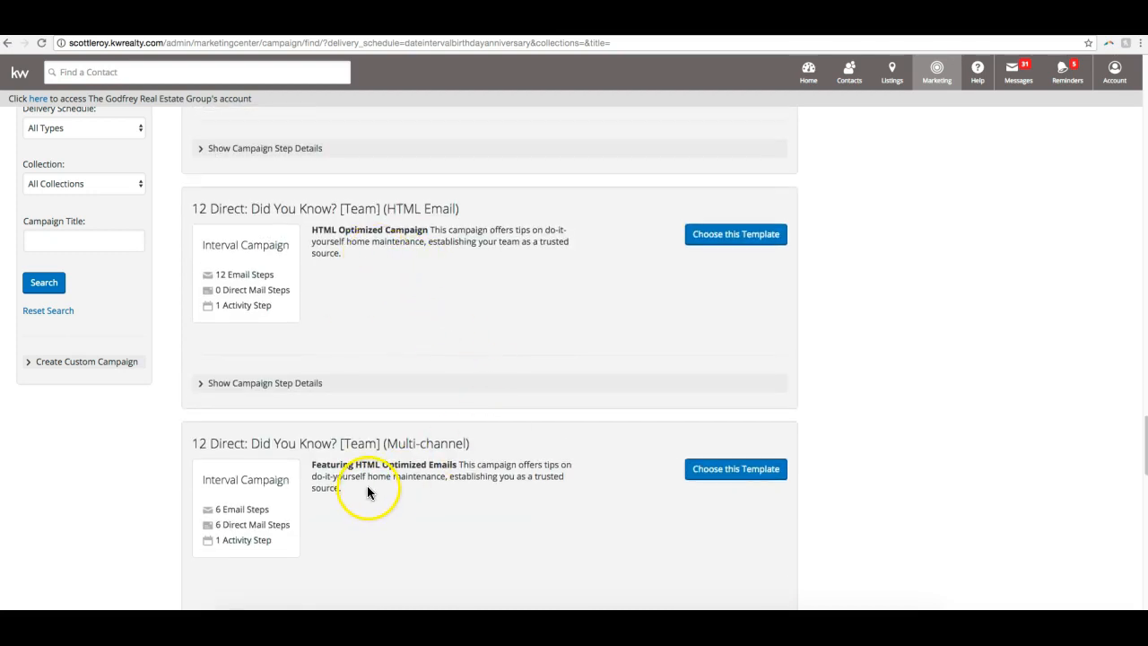
scroll(369, 489, "down", 2)
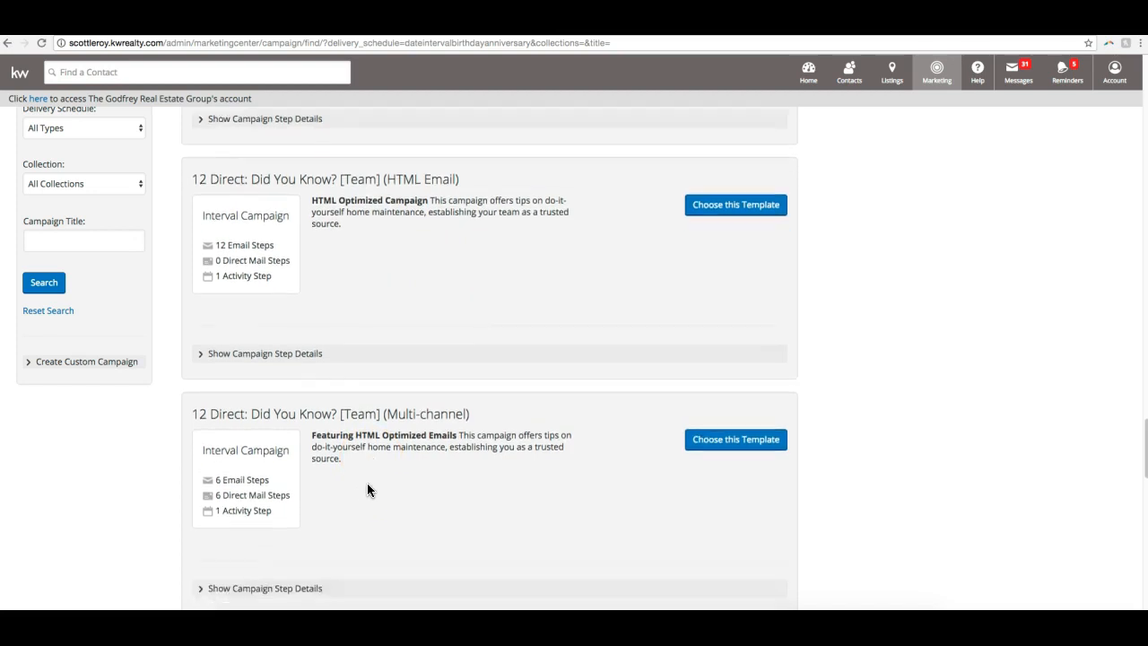
scroll(369, 482, "down", 1)
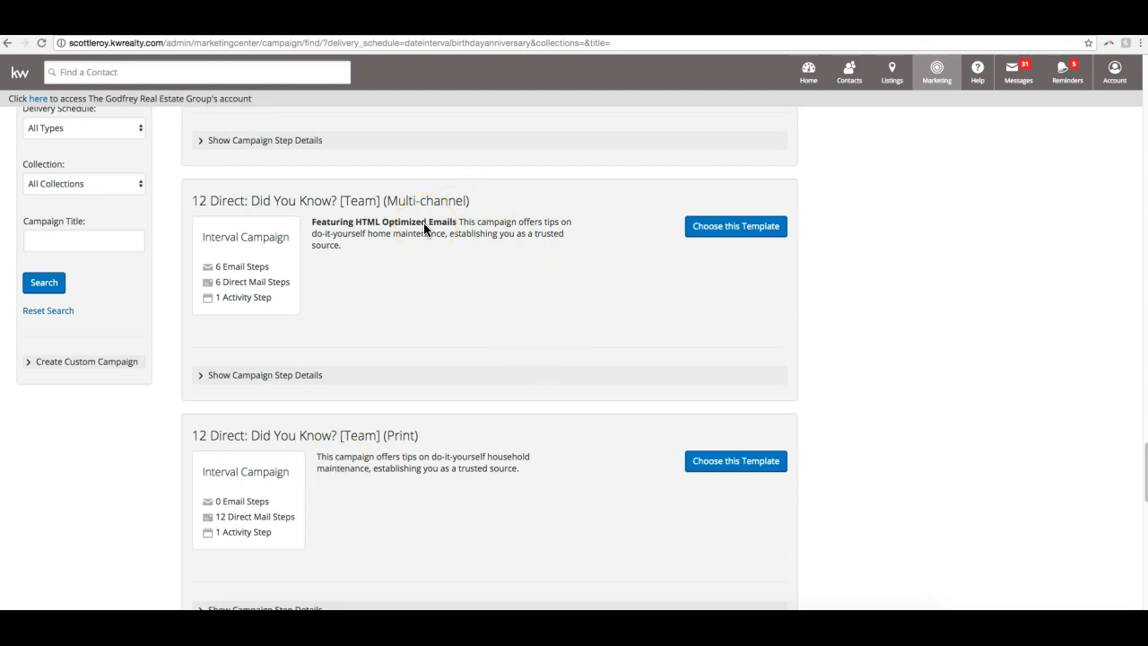
scroll(233, 479, "down", 1)
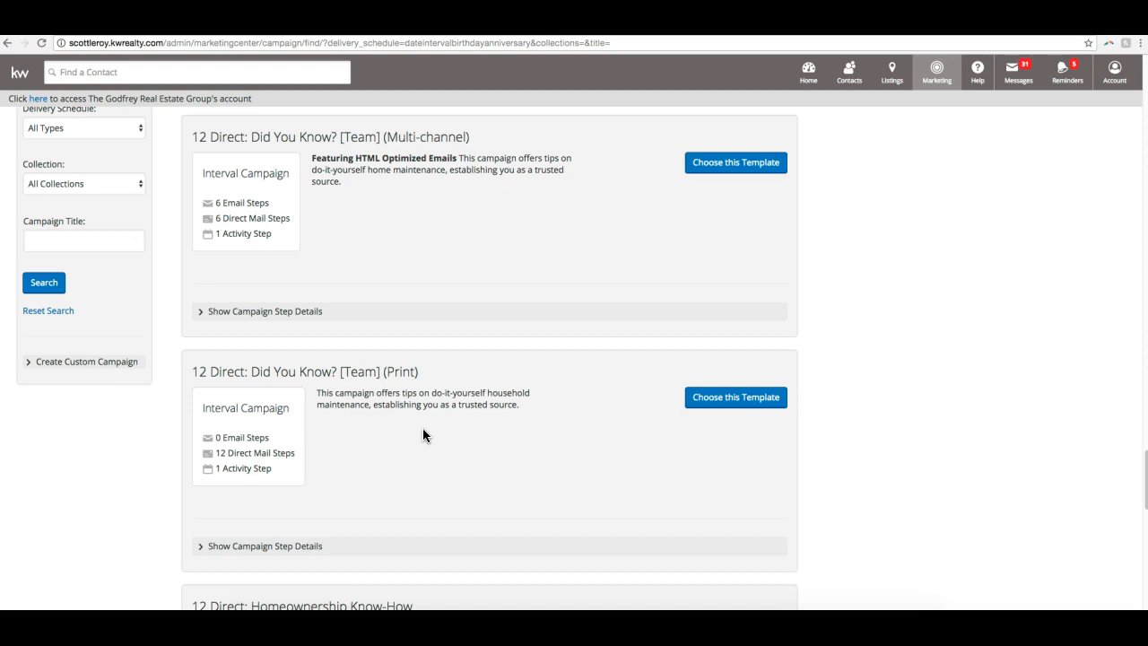
scroll(423, 435, "down", 10)
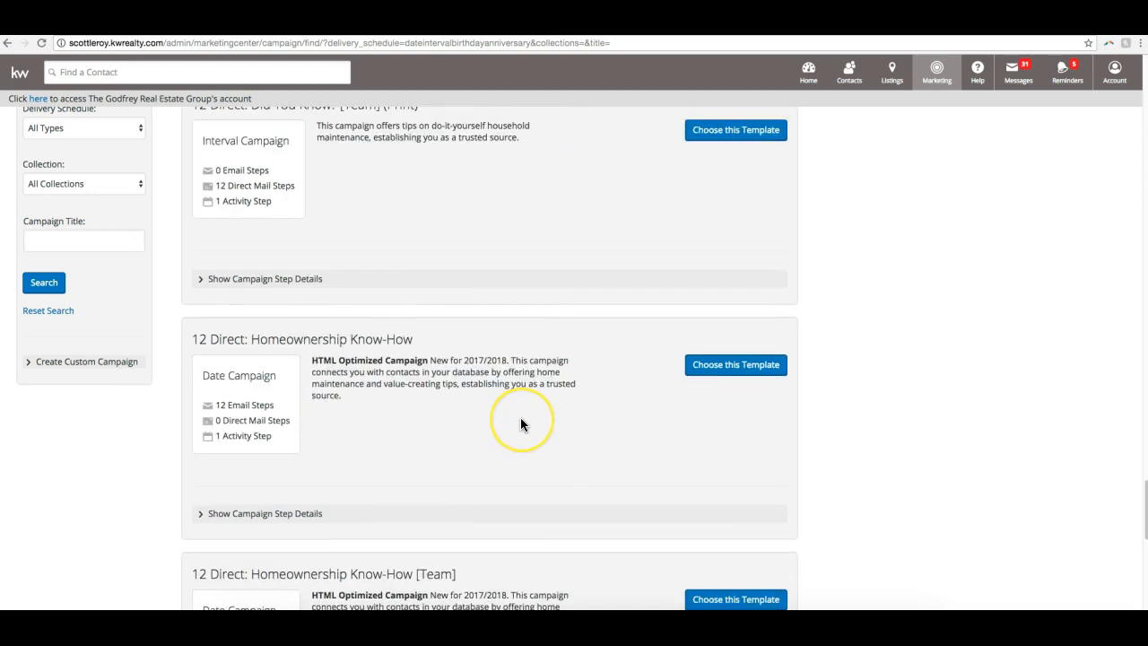
- Show the step details of 33 Touch: Ready for What's Next? (HTML) and preview its Step 2 email, closing the preview when done
scroll(521, 424, "down", 5)
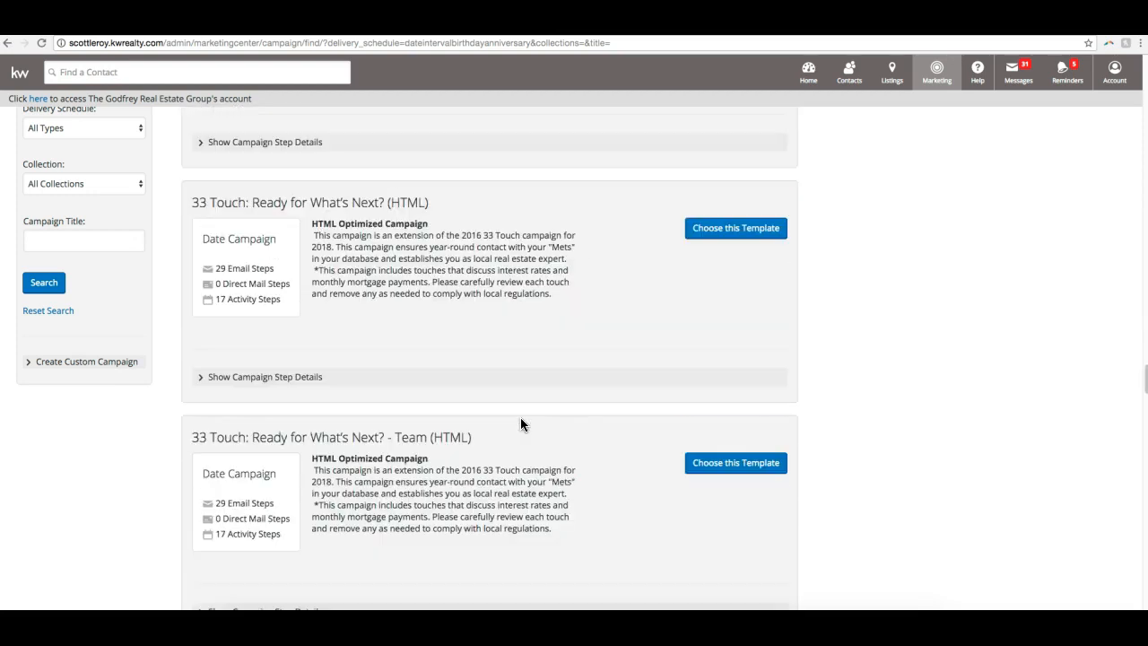
scroll(521, 423, "down", 1)
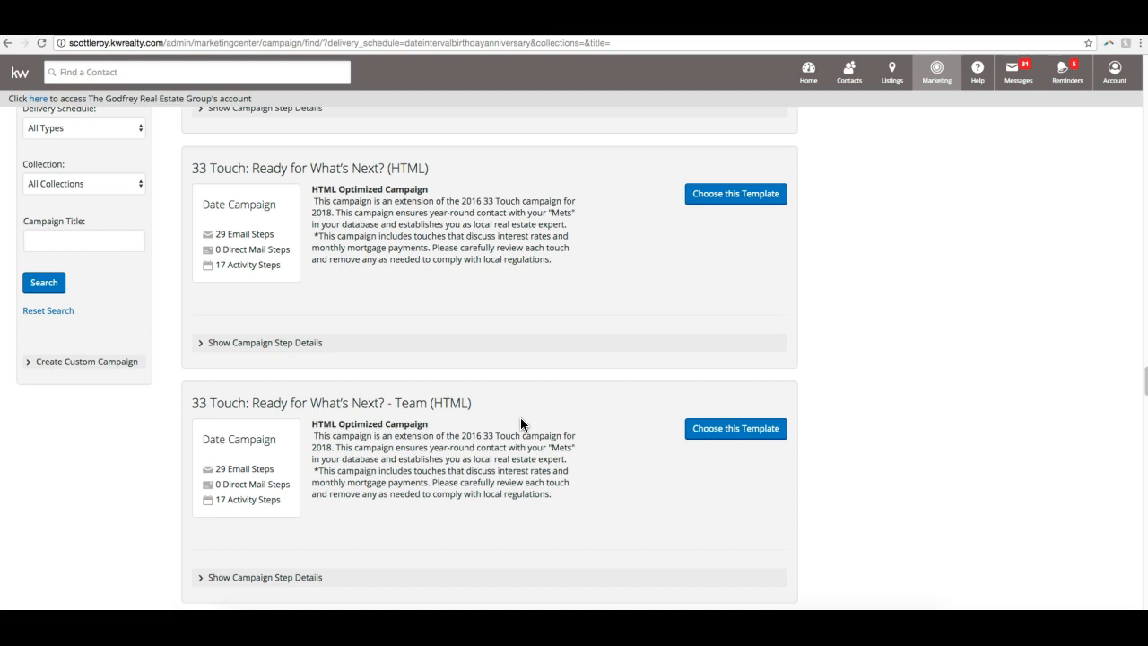
left_click(218, 342)
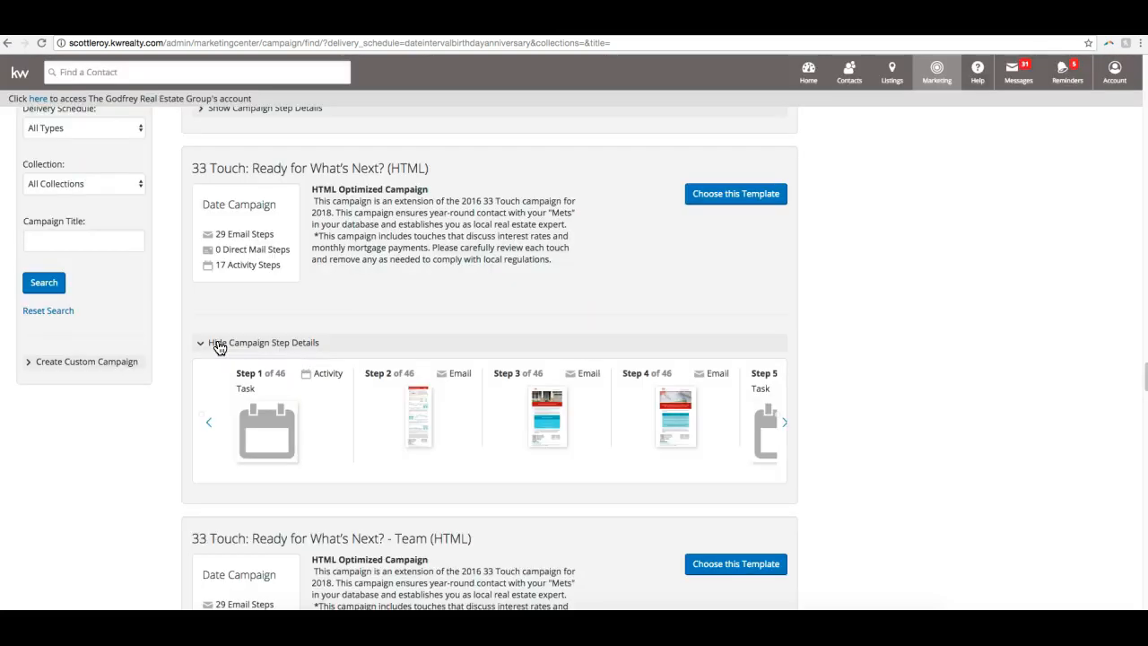
left_click(421, 418)
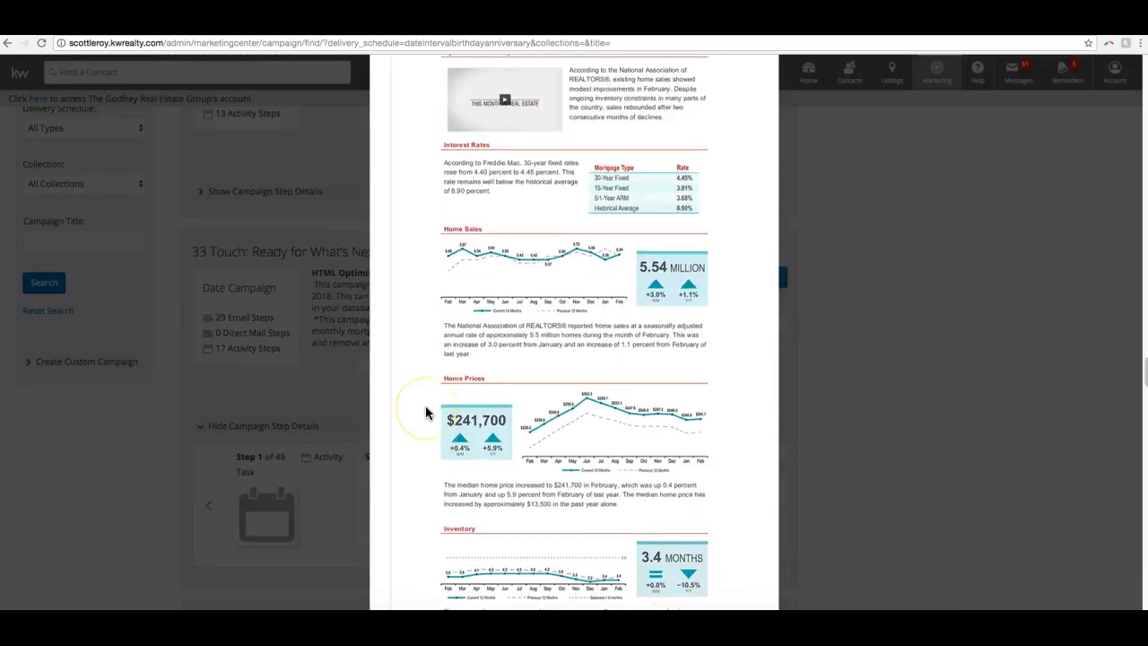
scroll(424, 411, "down", 5)
left_click(741, 530)
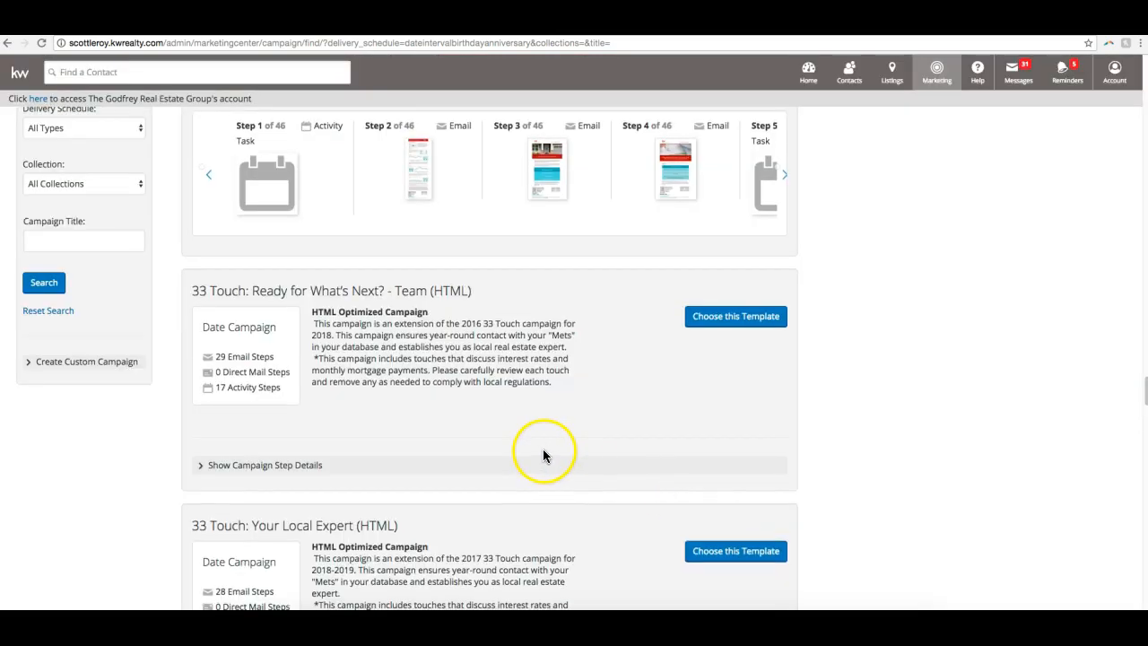
- Preview the Step 3 email of 33 Touch: Ready for What's Next? (HTML), close it and hide the campaign's step details
left_click(541, 392)
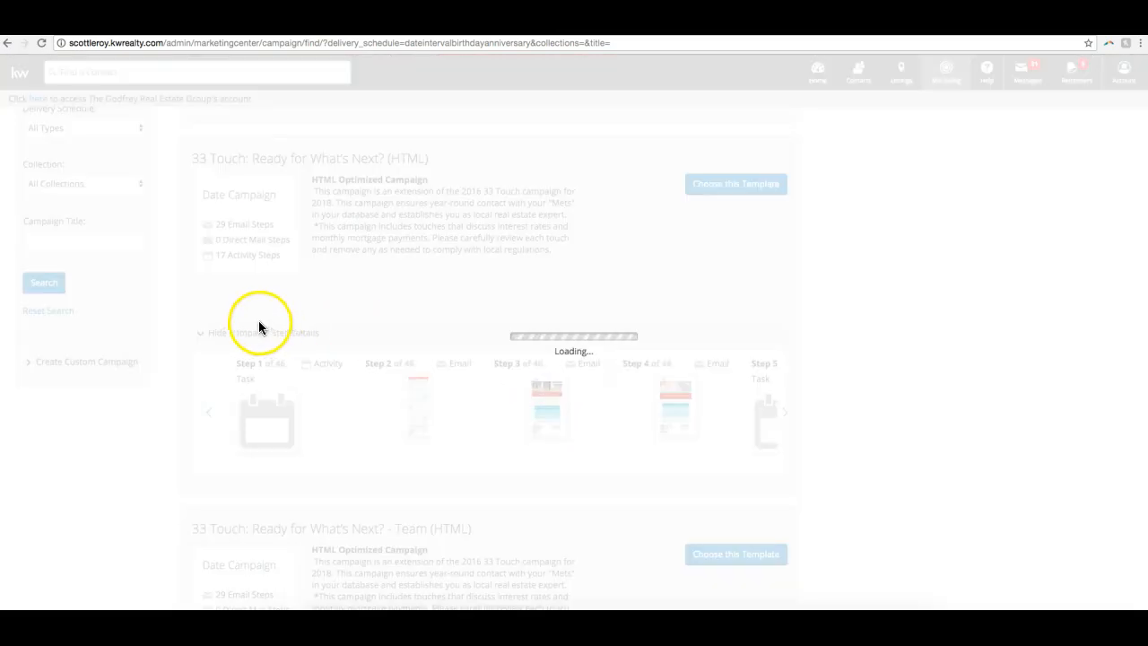
scroll(683, 374, "up", 5)
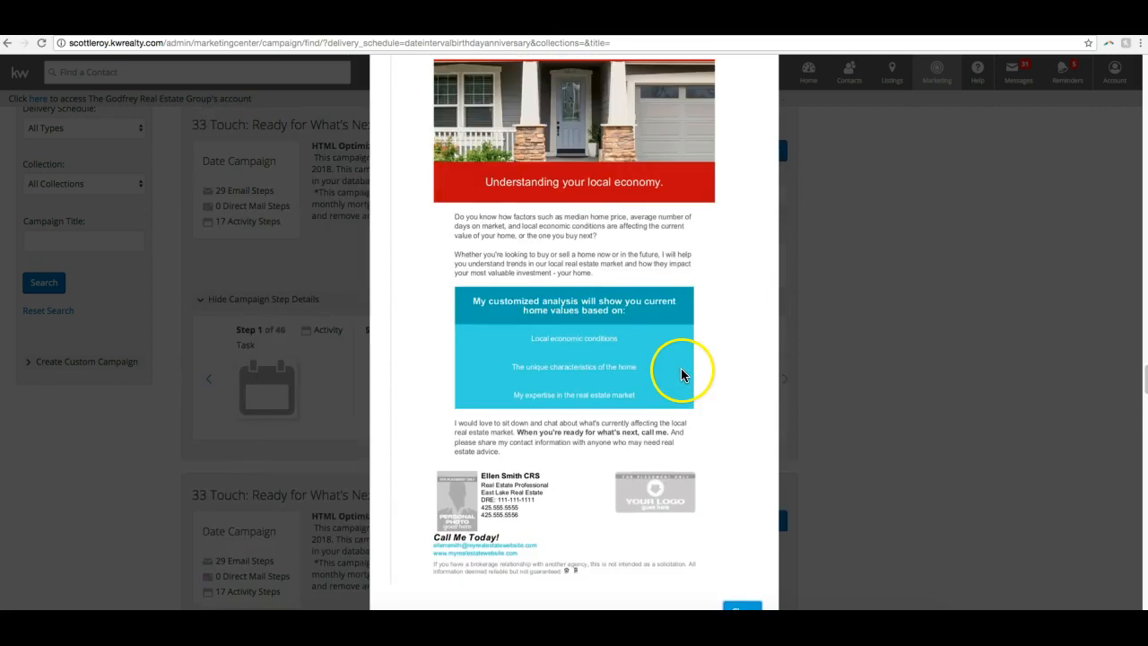
scroll(682, 375, "up", 1)
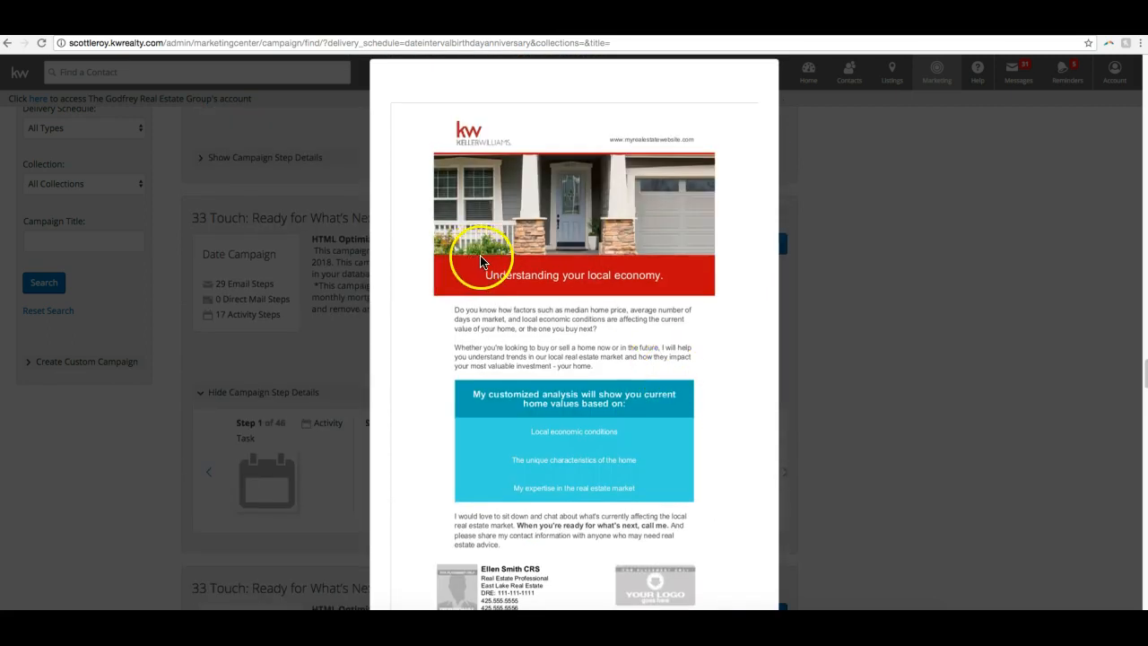
scroll(630, 306, "down", 5)
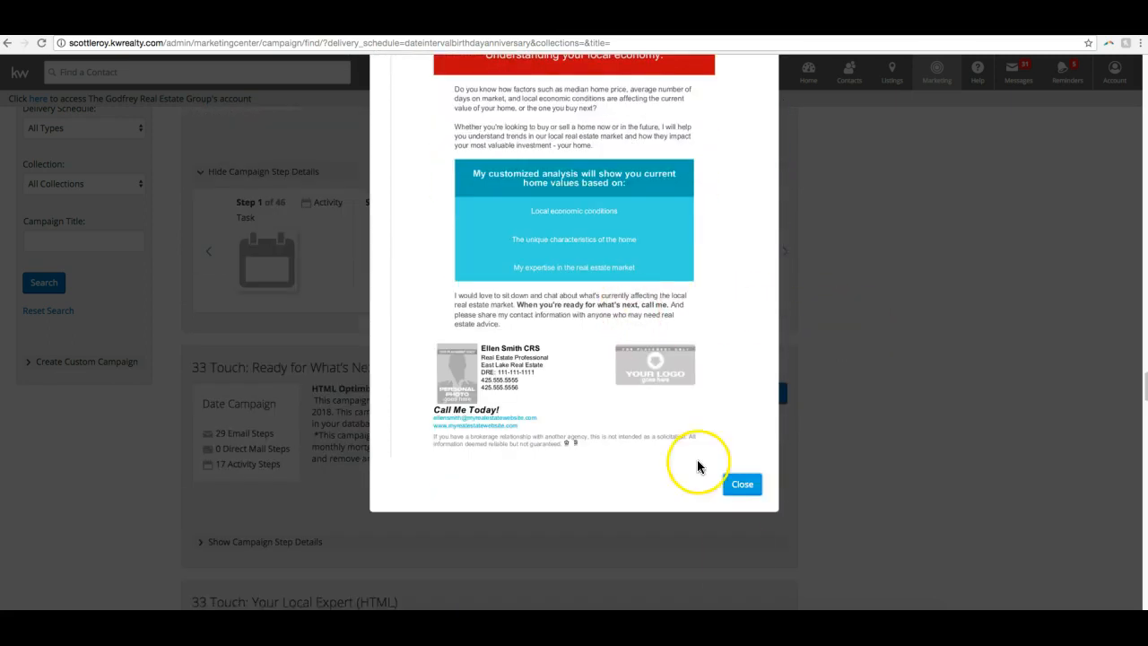
left_click(741, 483)
scroll(511, 334, "up", 5)
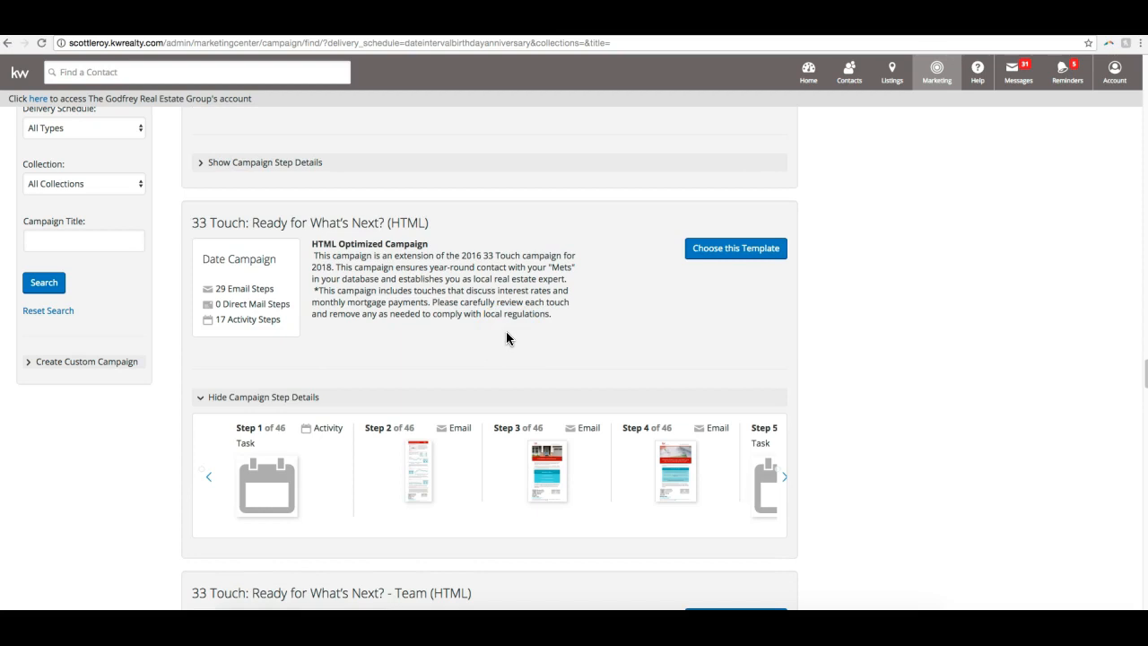
scroll(400, 433, "down", 1)
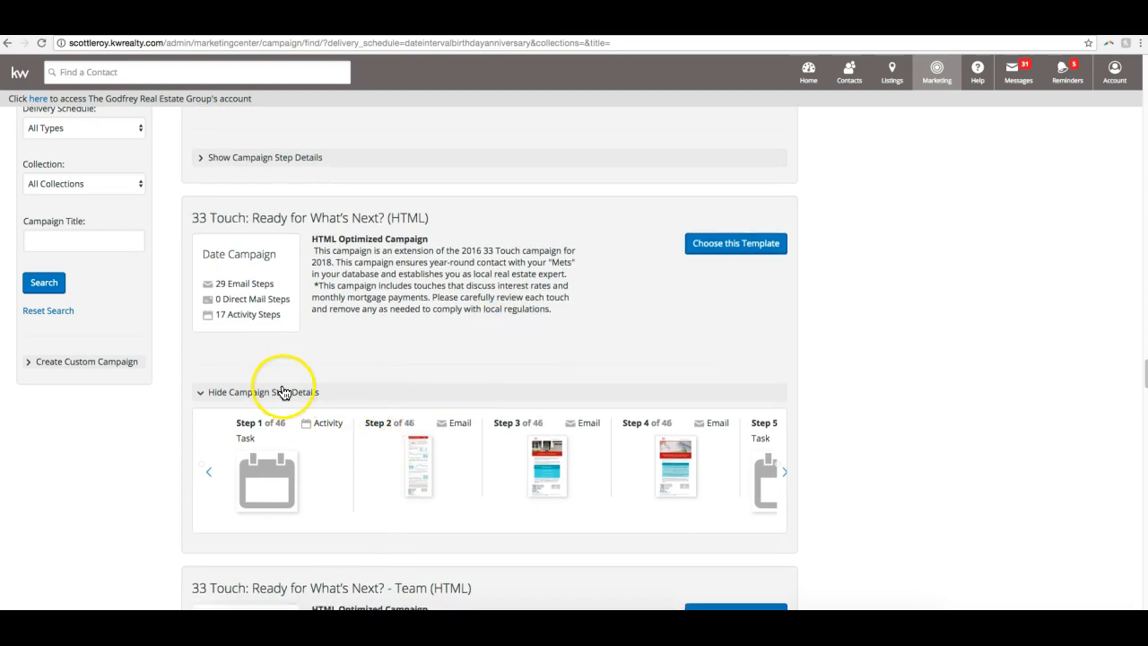
left_click(284, 395)
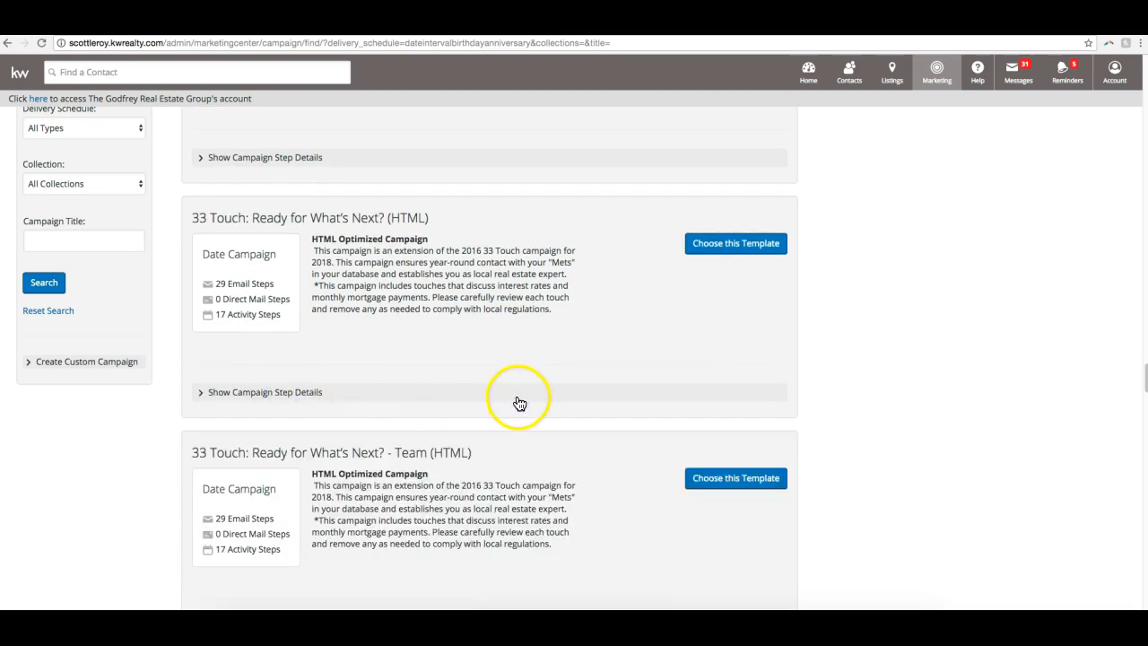
- Review the 33 Touch, 8 x 4, 8x8 Buyer and 8x8 Seller templates, comparing their campaign types and step counts
scroll(538, 391, "down", 10)
scroll(538, 385, "down", 12)
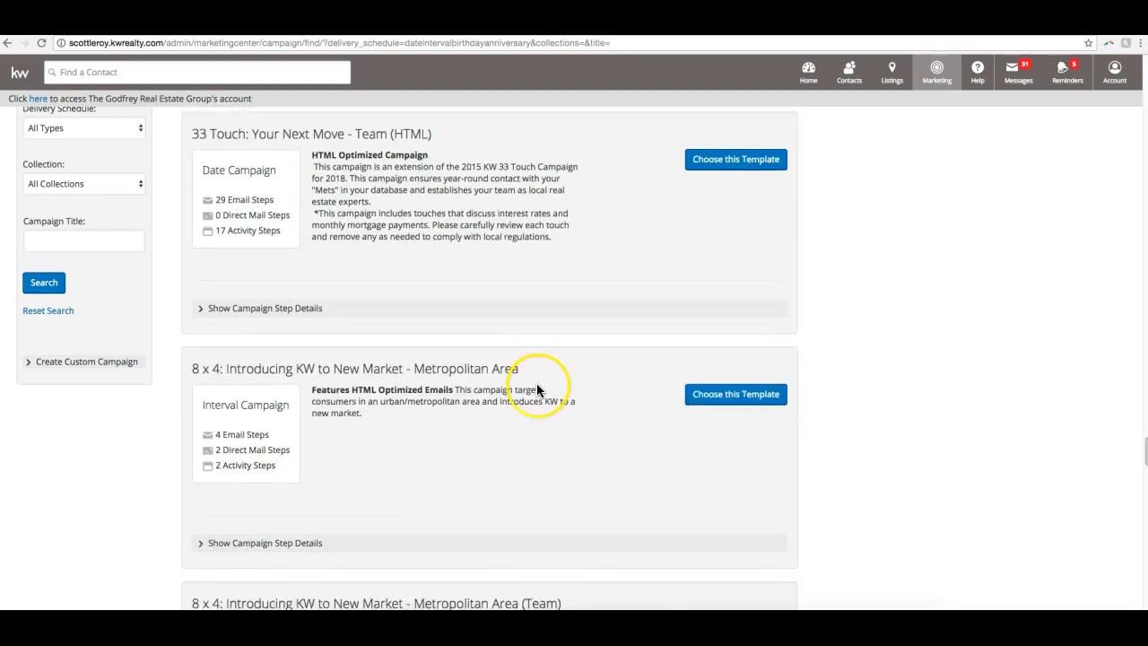
scroll(536, 384, "down", 6)
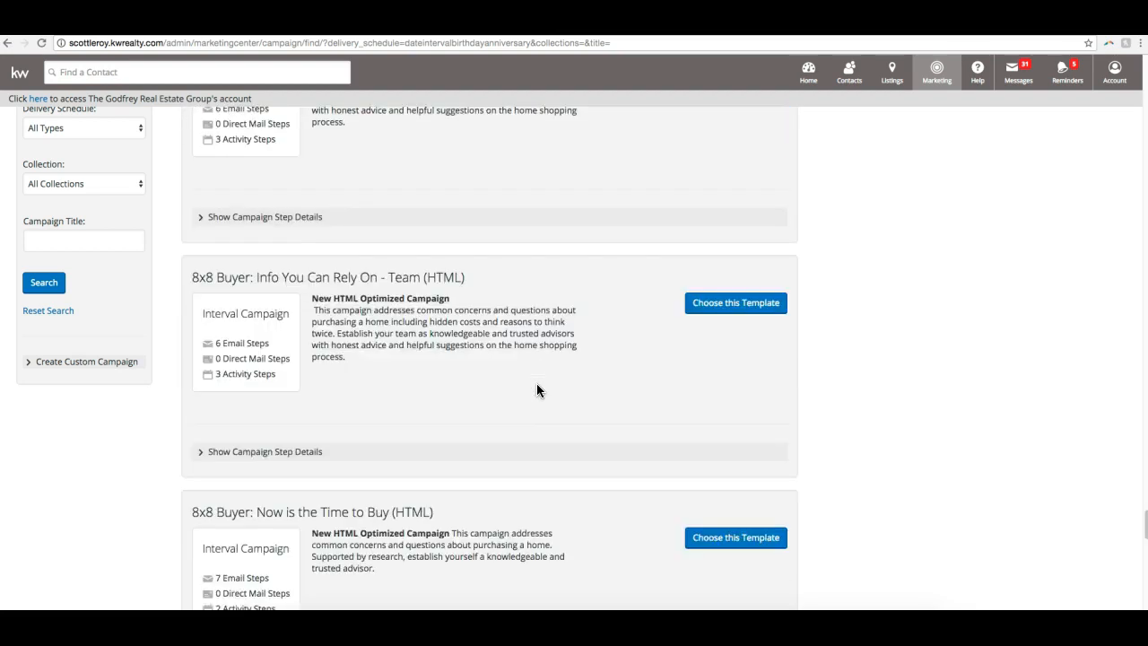
scroll(536, 390, "down", 12)
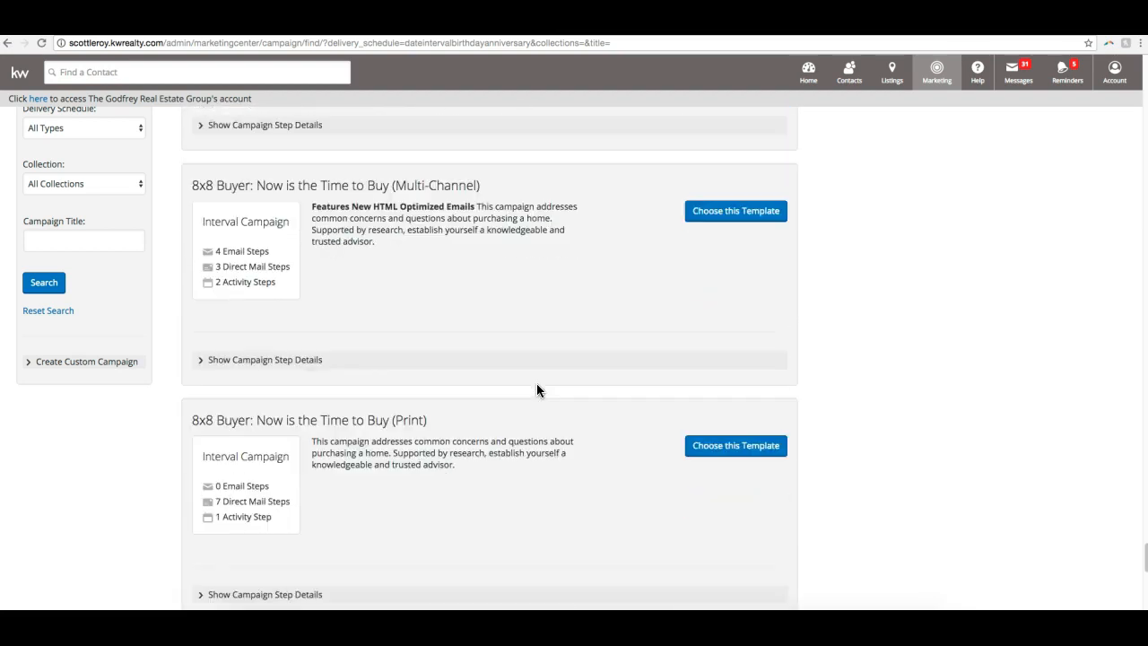
scroll(539, 390, "down", 5)
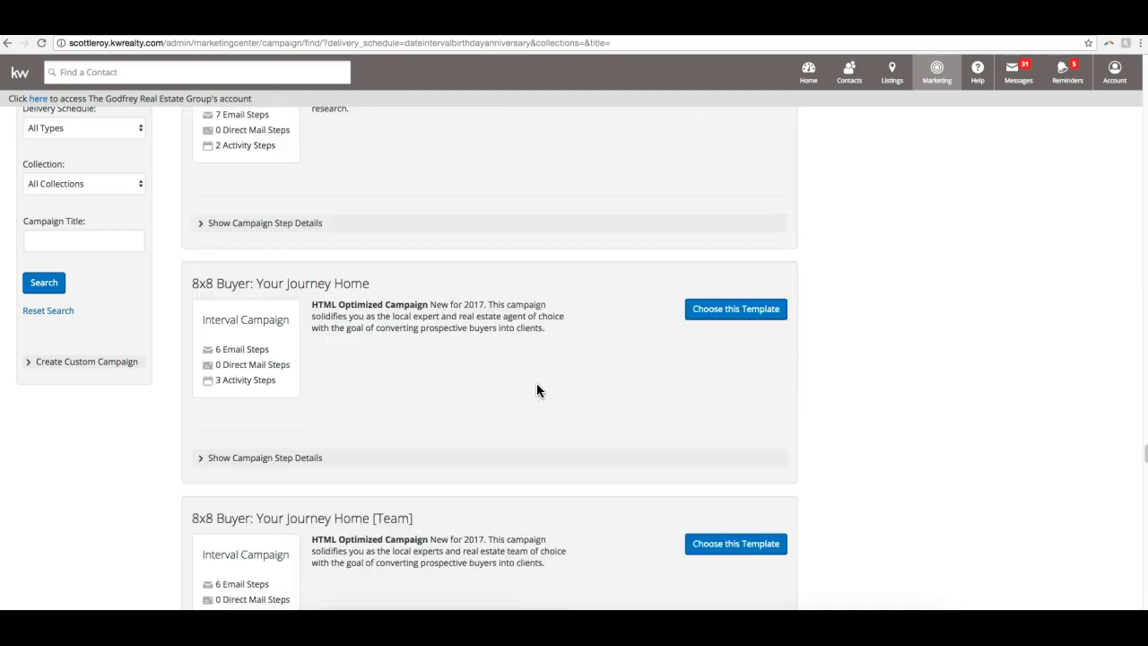
scroll(538, 390, "down", 2)
scroll(536, 390, "down", 15)
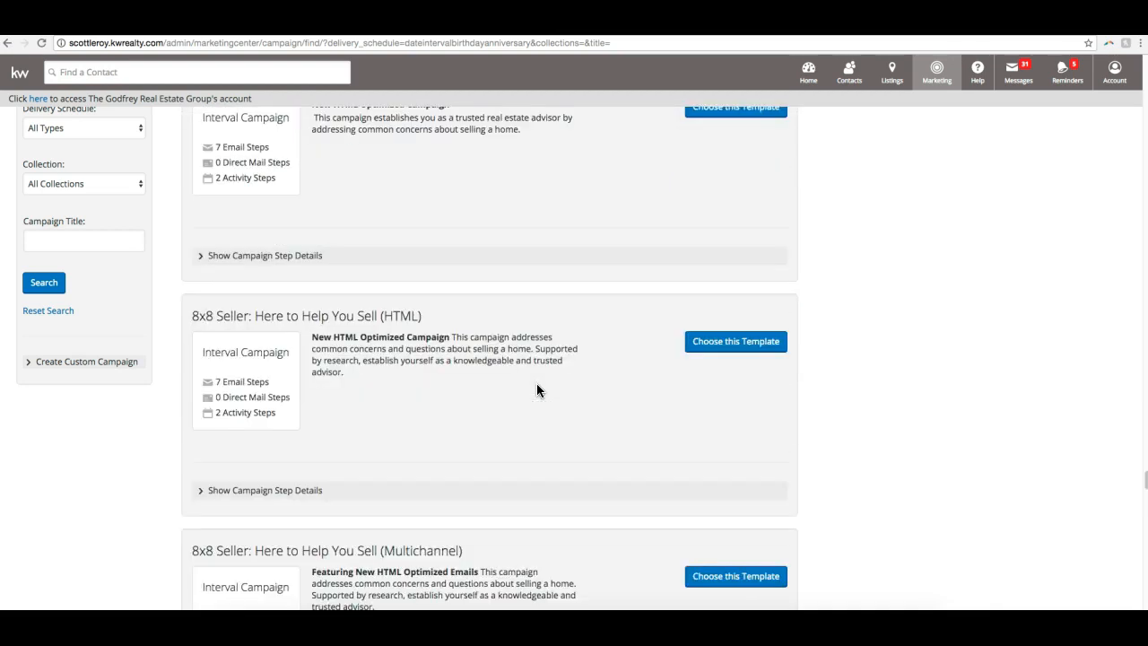
scroll(536, 390, "down", 7)
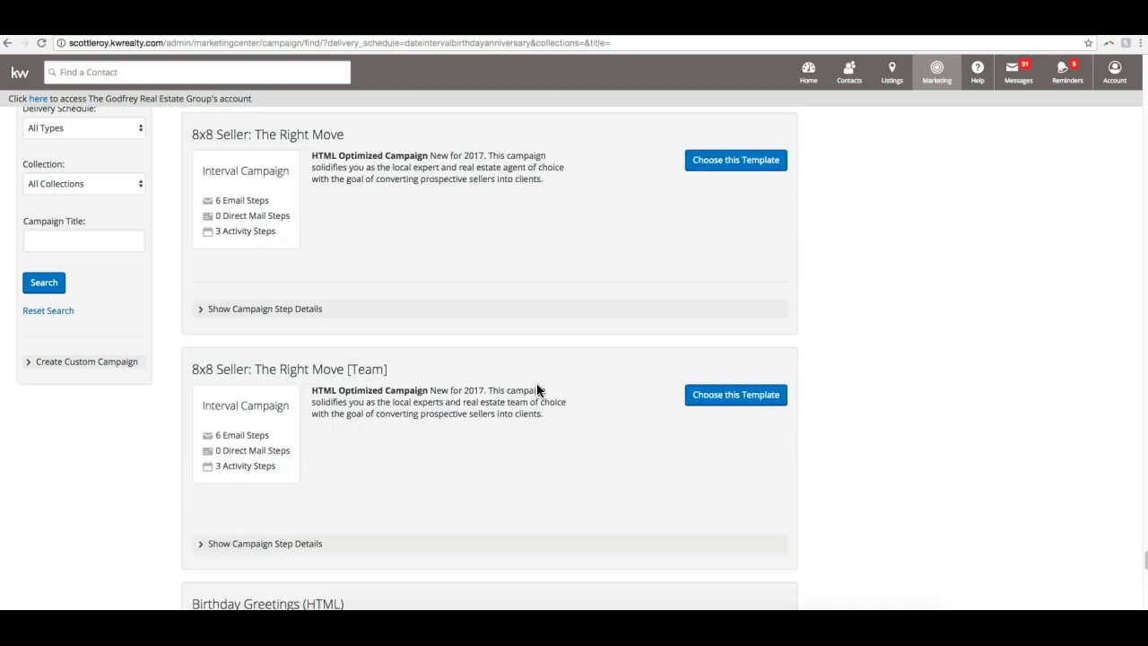
- Show the step details of Birthday Greetings (HTML) and preview its Step 1 email, closing the preview when done
scroll(537, 390, "up", 2)
scroll(536, 391, "up", 2)
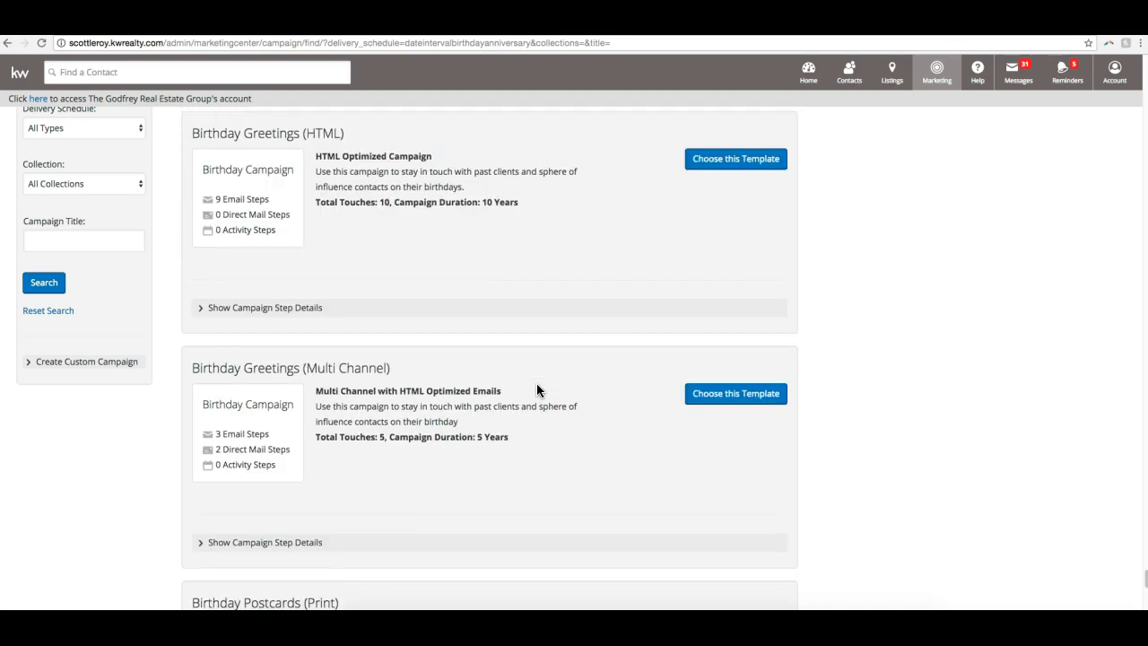
scroll(536, 390, "down", 1)
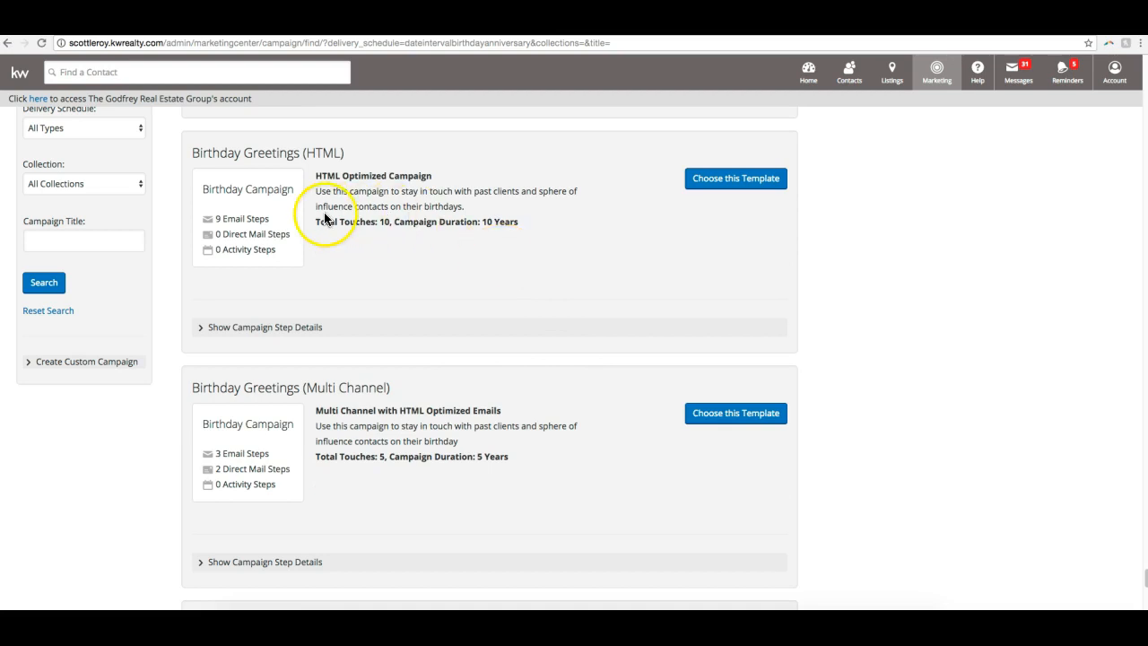
left_click(256, 329)
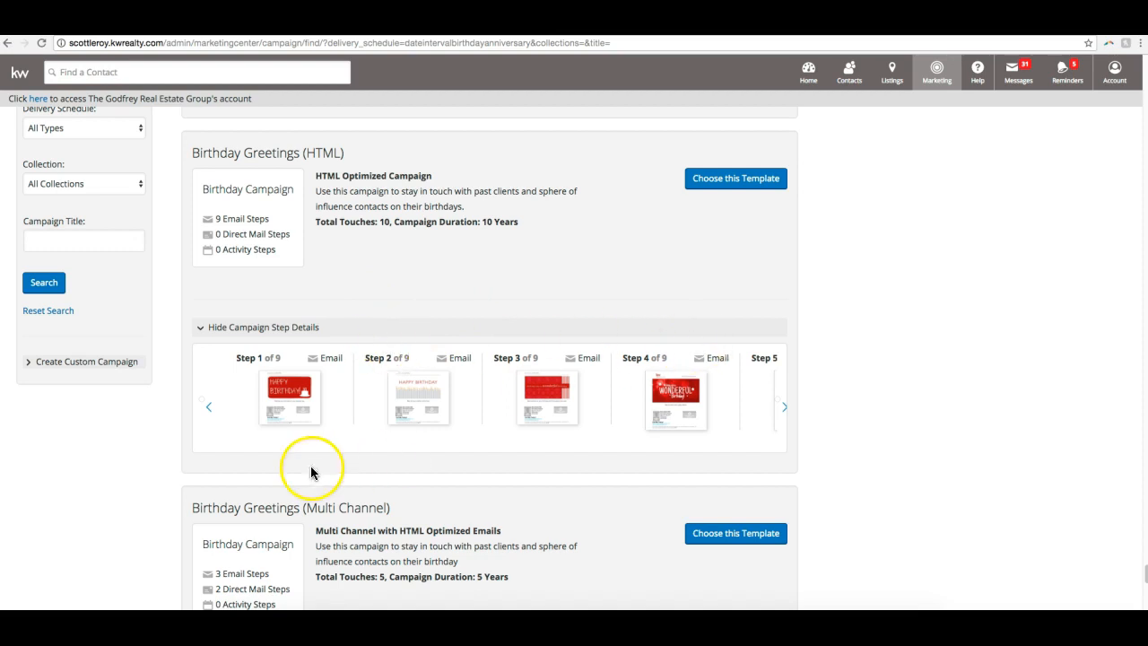
left_click(306, 396)
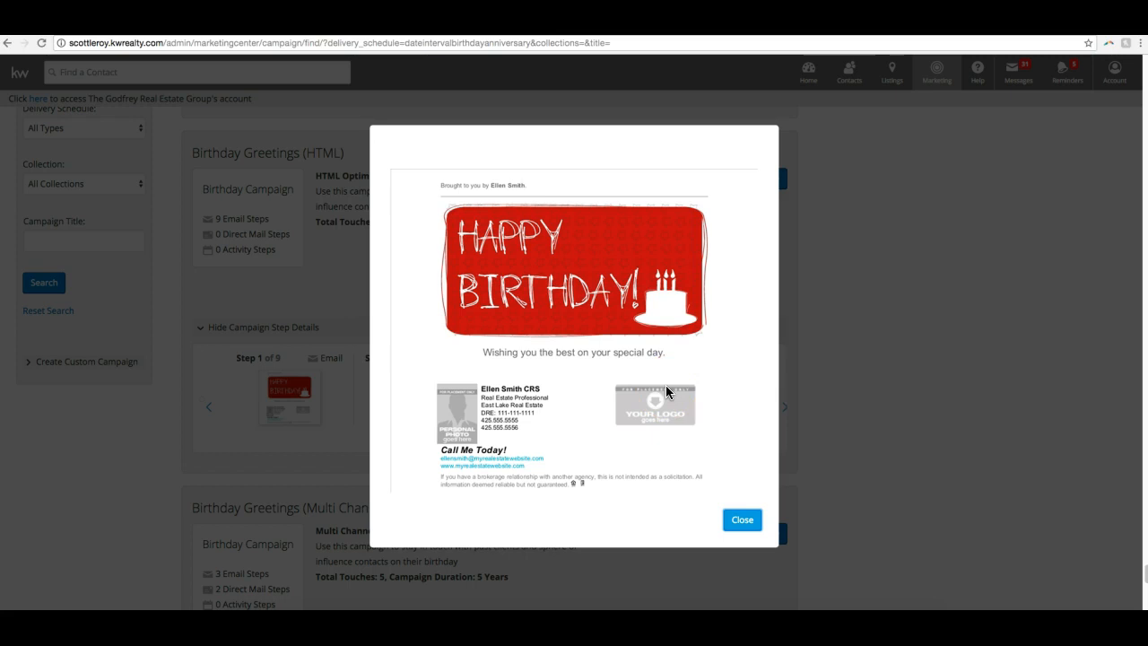
left_click(741, 519)
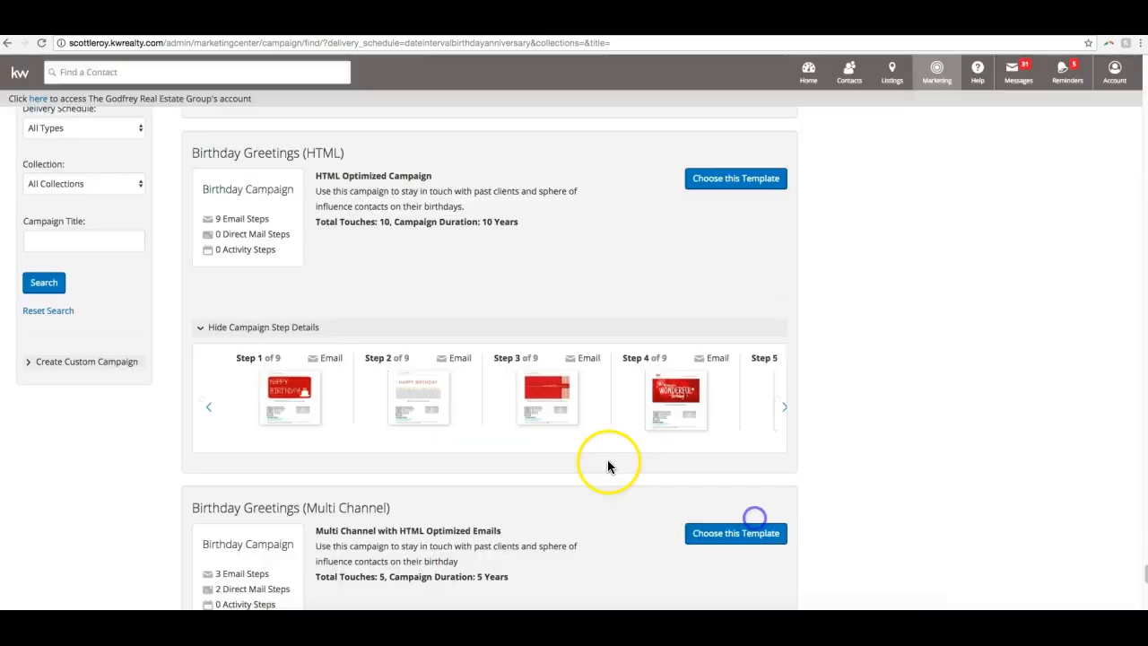
- Show the step details of Mobile App Campaign (HTML) and read through its Step 1 email preview, closing it when done
scroll(427, 456, "down", 10)
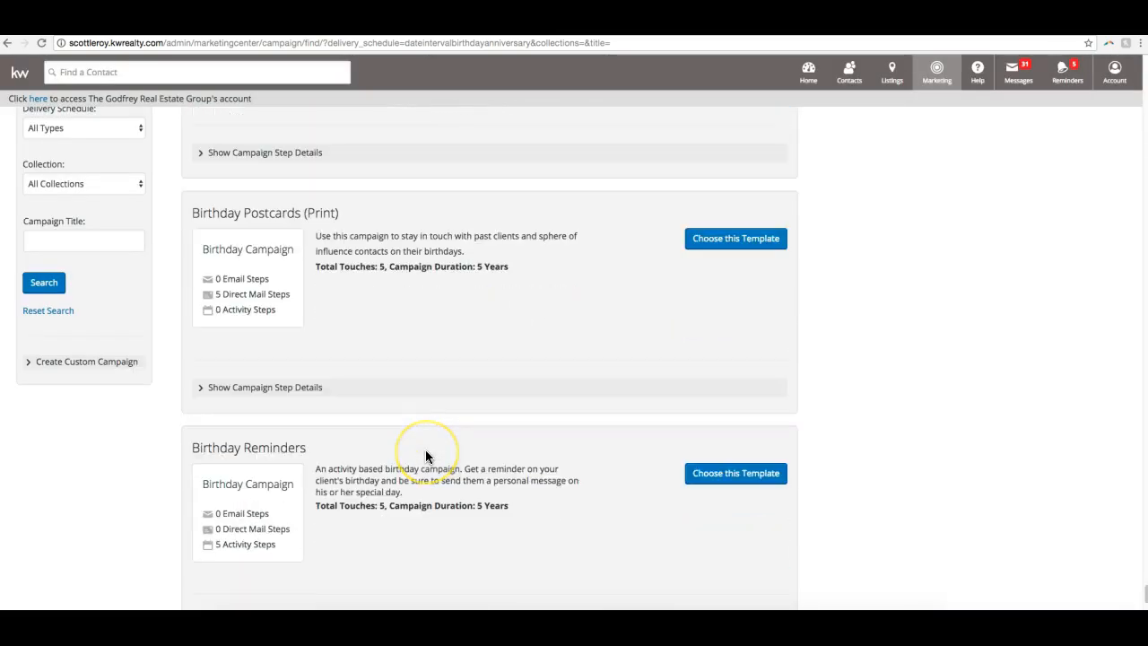
scroll(427, 457, "down", 2)
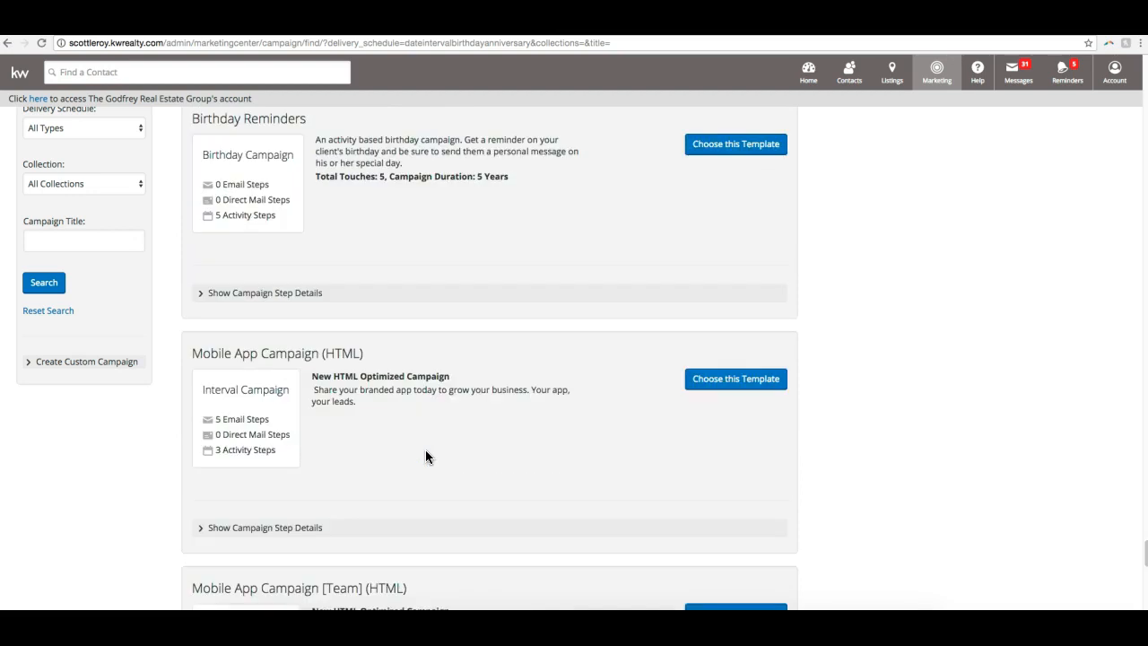
scroll(425, 457, "down", 1)
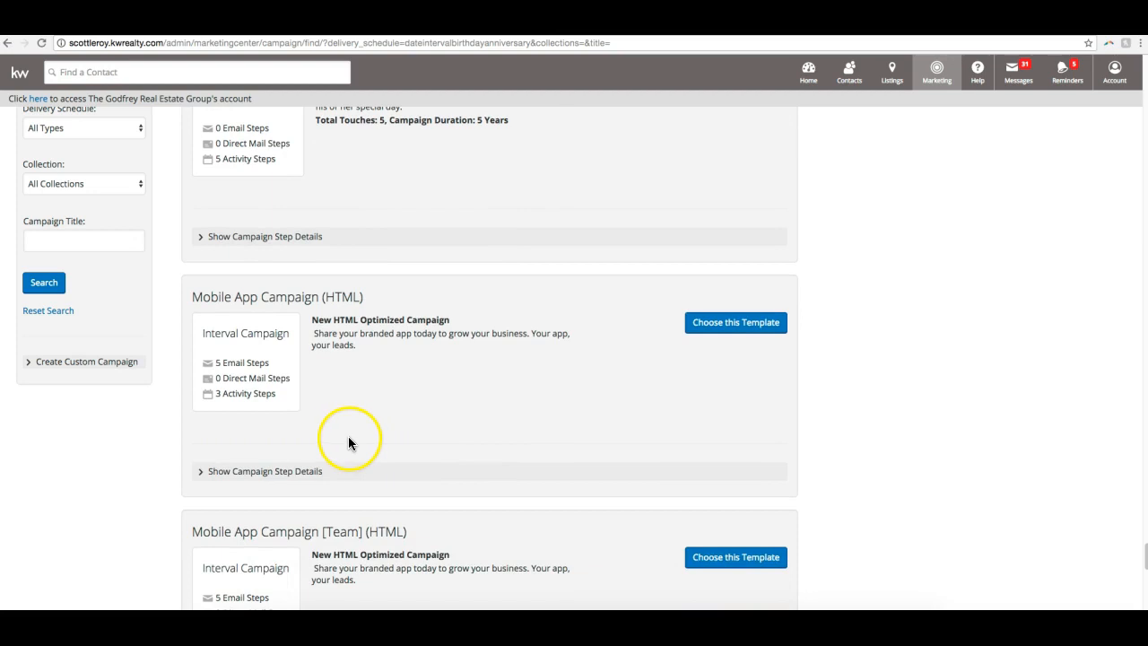
left_click(262, 474)
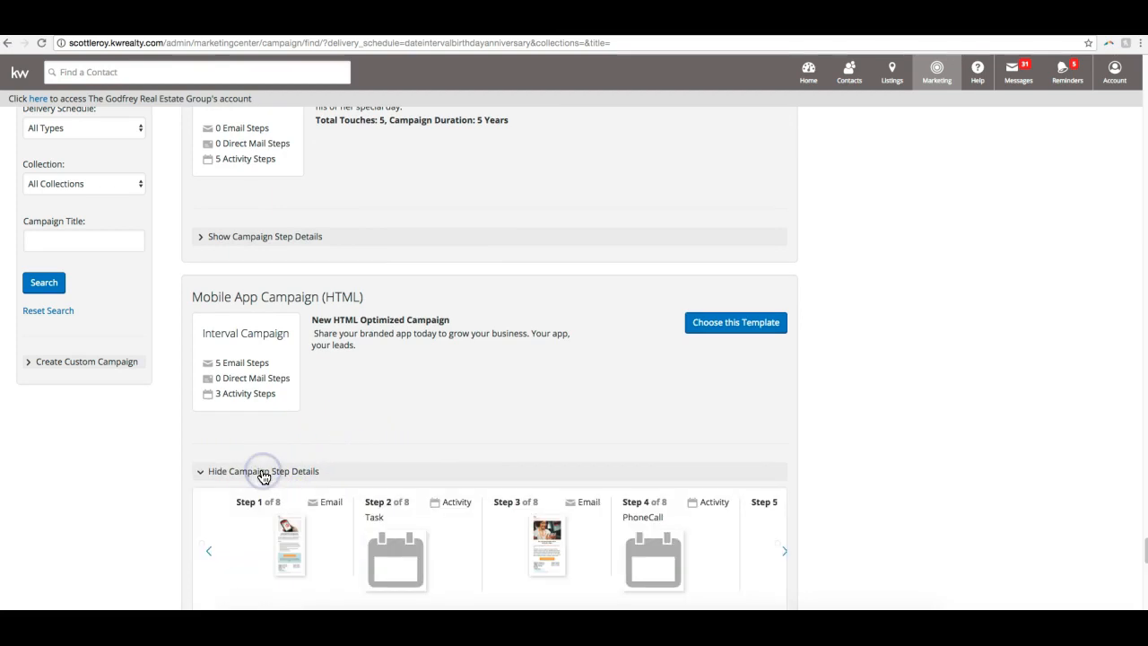
scroll(269, 475, "down", 1)
left_click(289, 475)
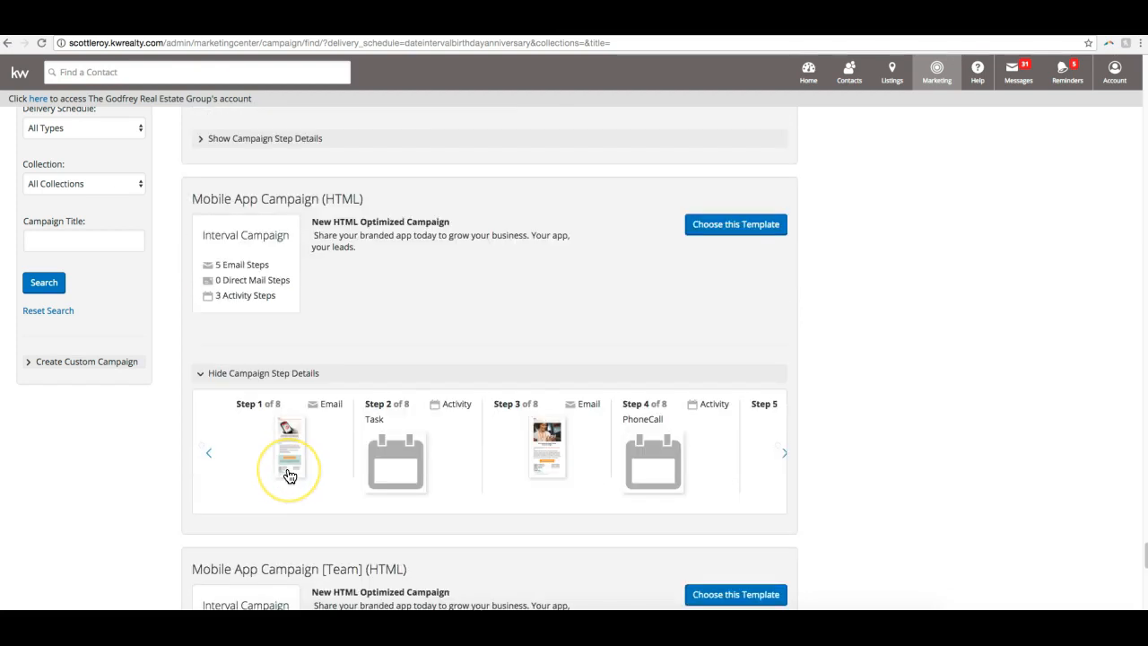
left_click(297, 474)
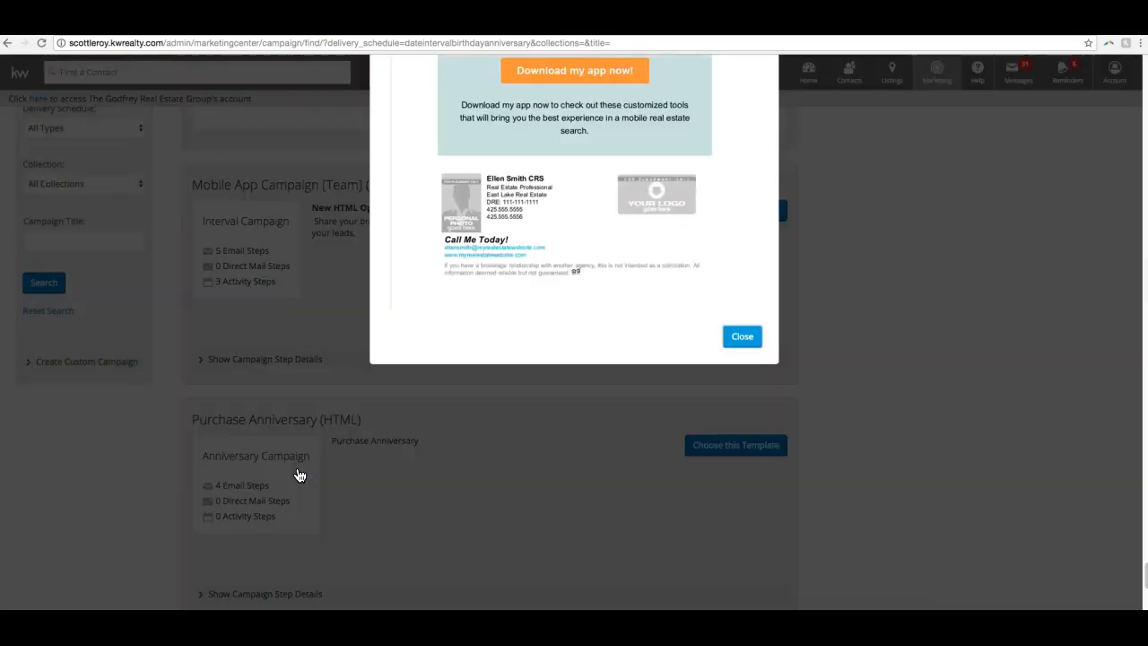
scroll(744, 296, "up", 6)
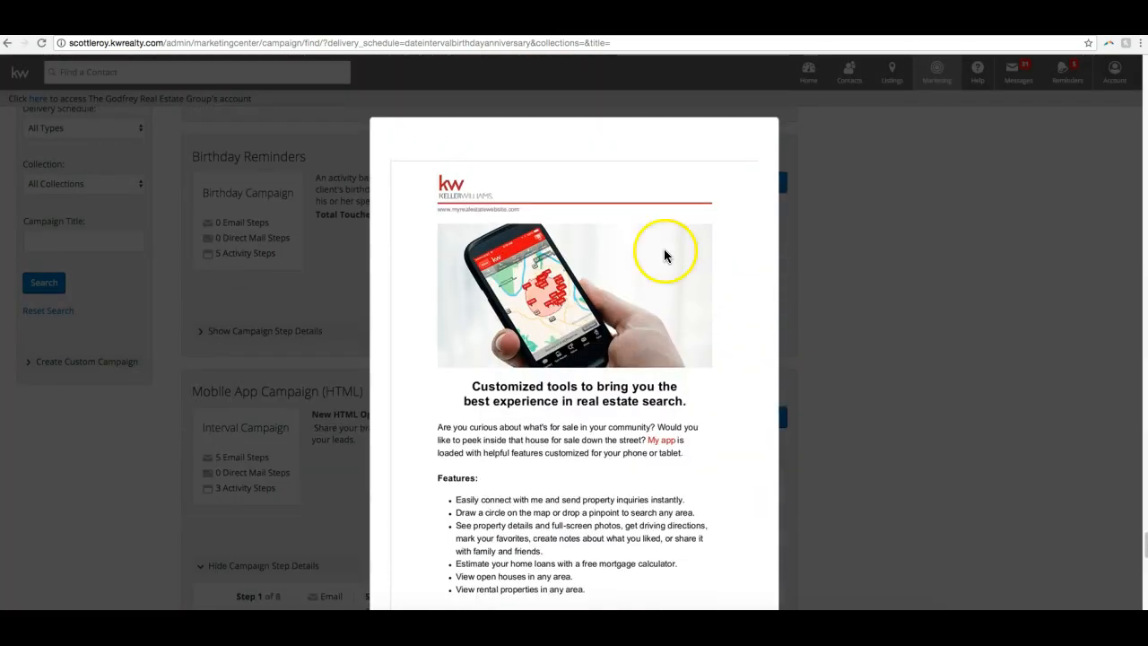
scroll(422, 238, "down", 3)
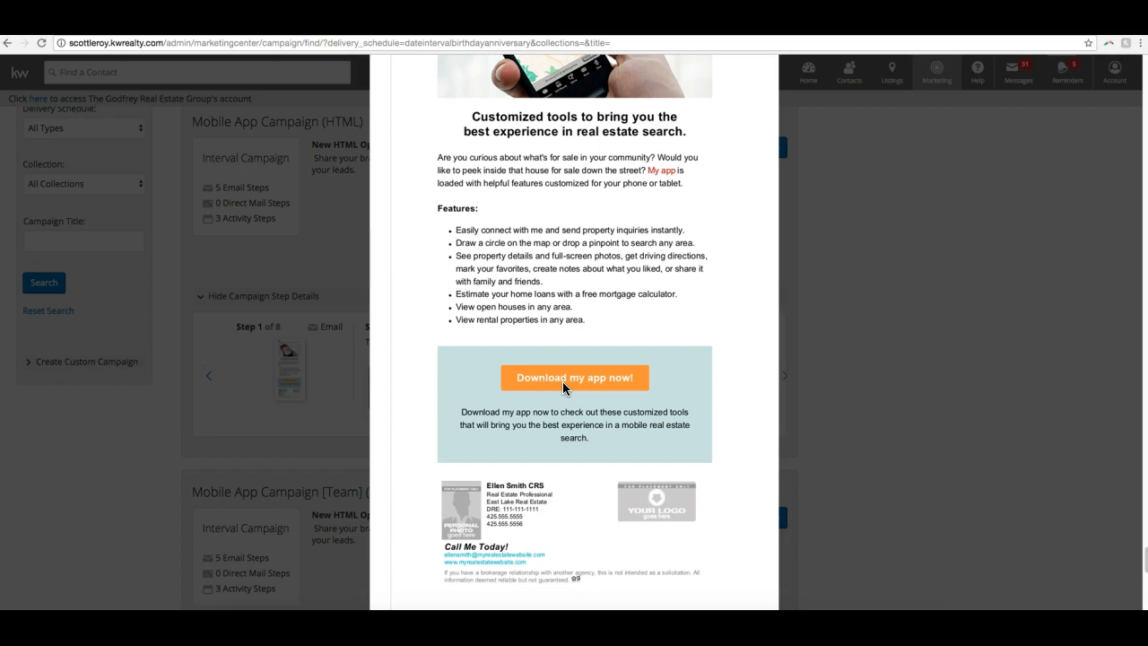
scroll(574, 381, "down", 5)
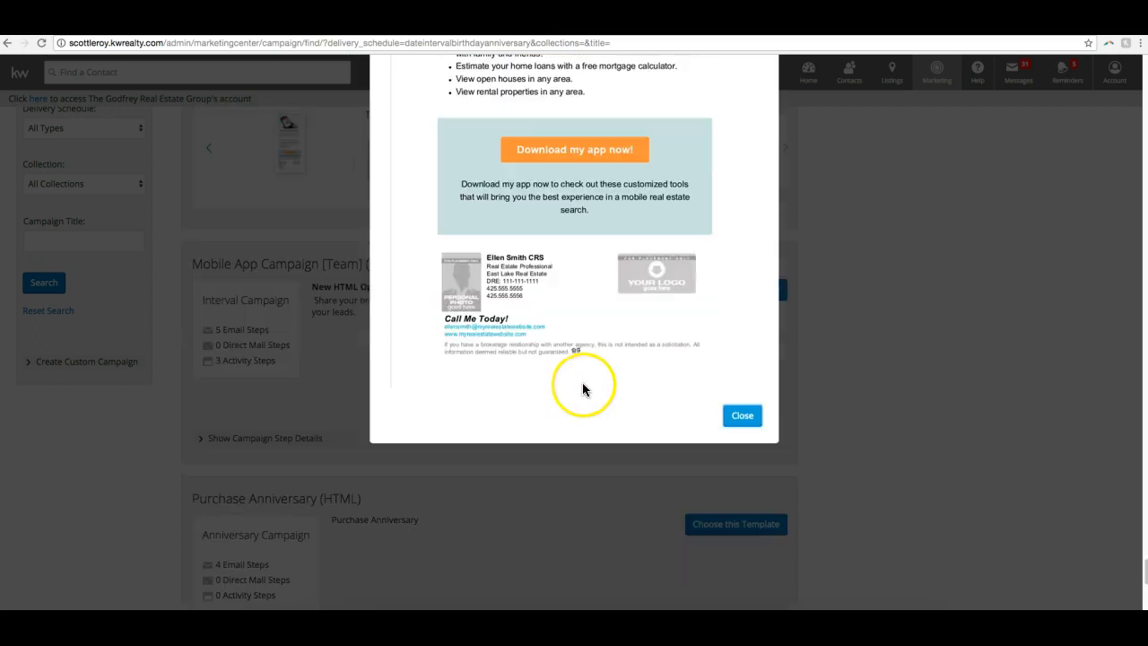
left_click(750, 416)
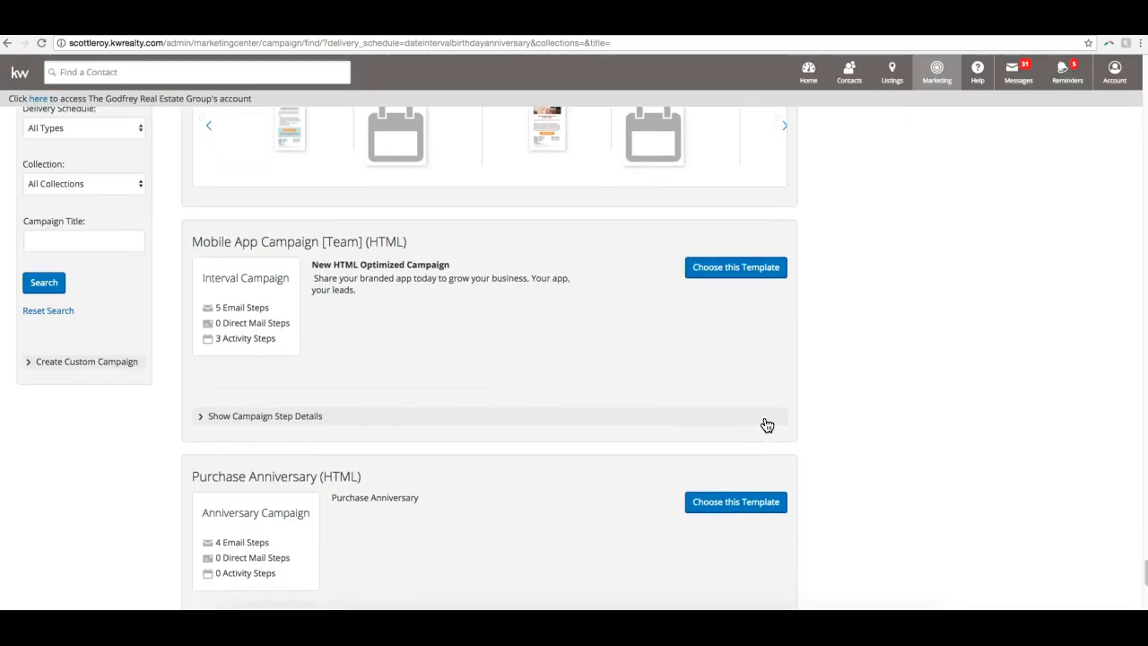
- Show the step details of Purchase Anniversary (HTML) and preview its Step 1 email, closing the preview when done
scroll(763, 425, "down", 3)
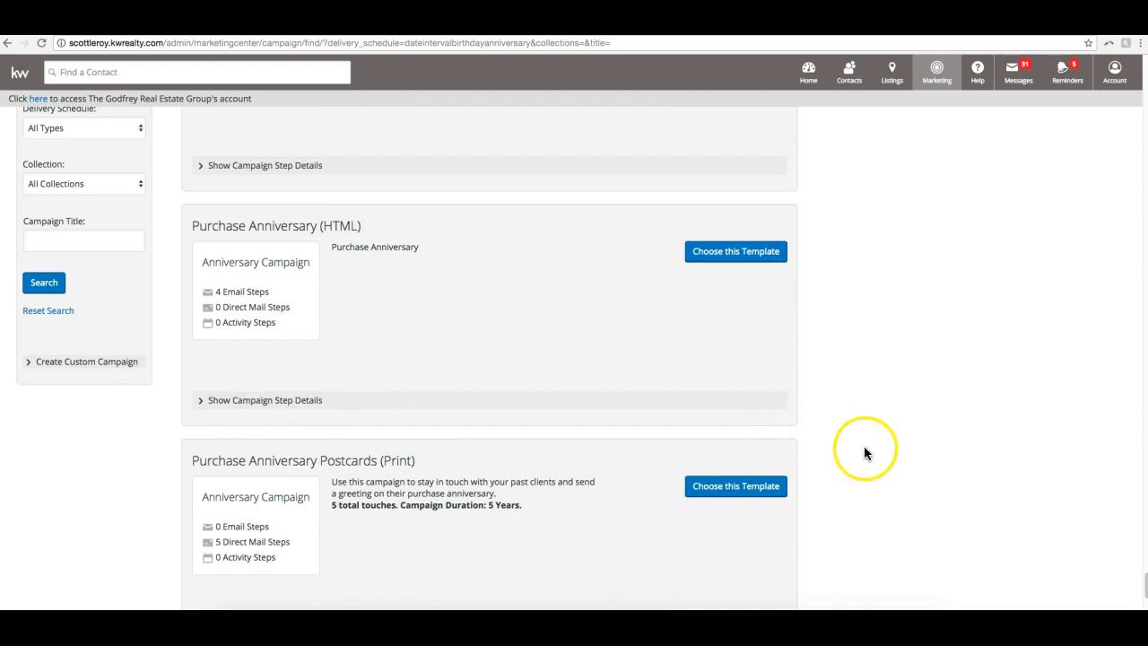
scroll(863, 446, "down", 1)
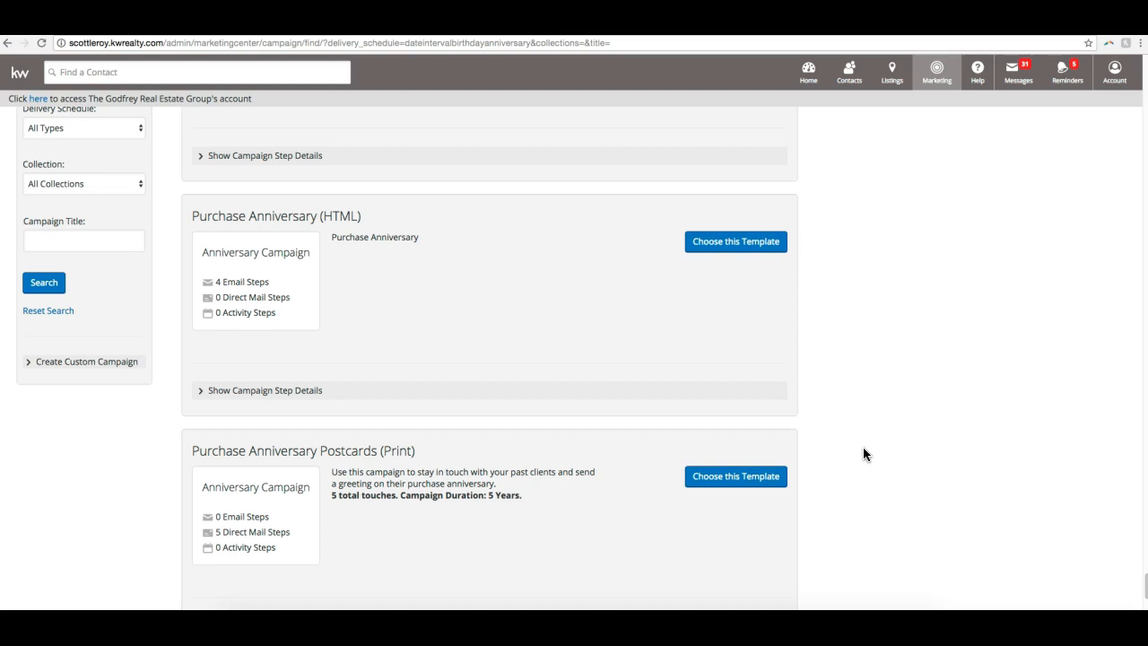
left_click(279, 394)
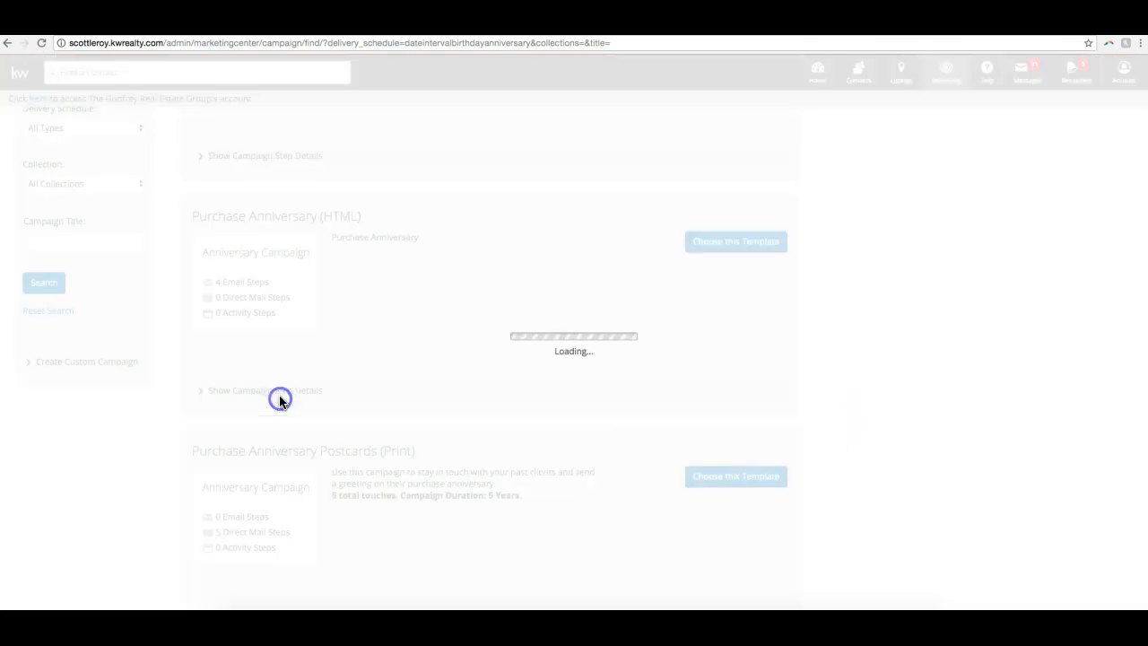
left_click(280, 463)
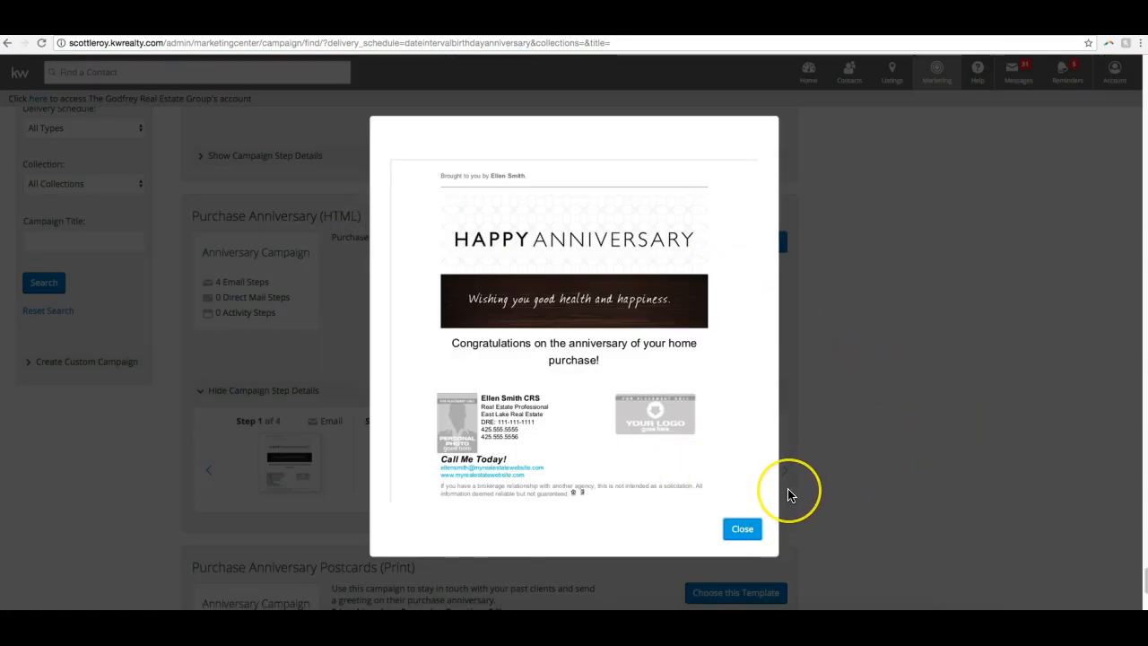
left_click(746, 529)
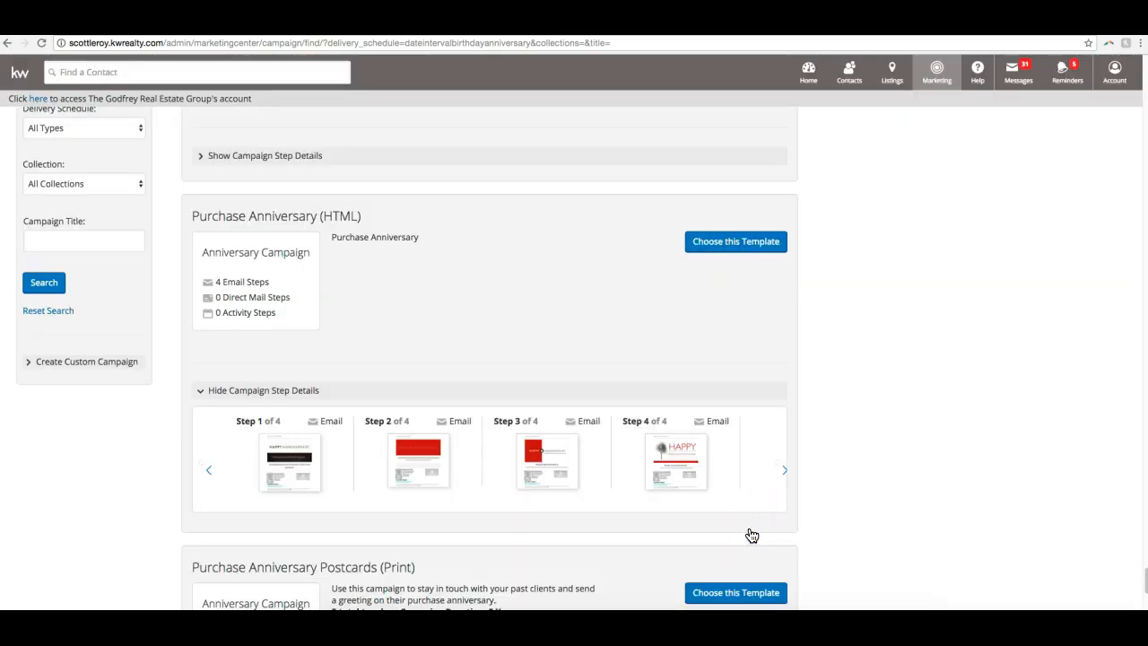
- Return to 33 Touch: By Your Side (HTML), show its step details and highlight its Date Campaign type
scroll(601, 443, "down", 15)
scroll(602, 443, "up", 15)
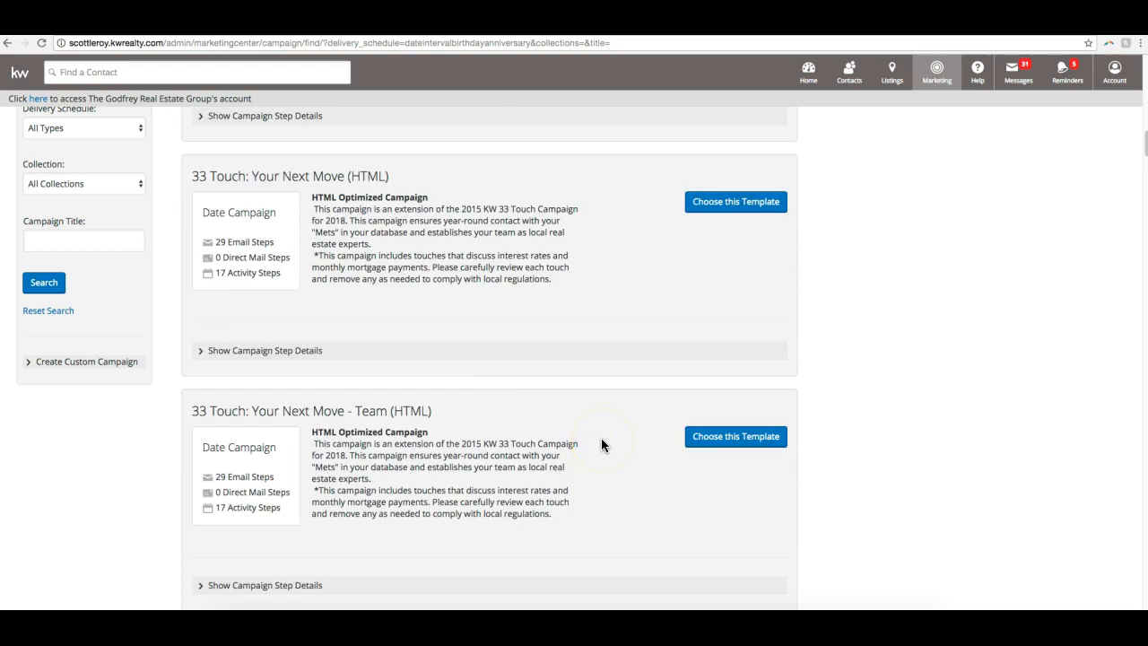
scroll(602, 443, "down", 5)
scroll(602, 443, "up", 20)
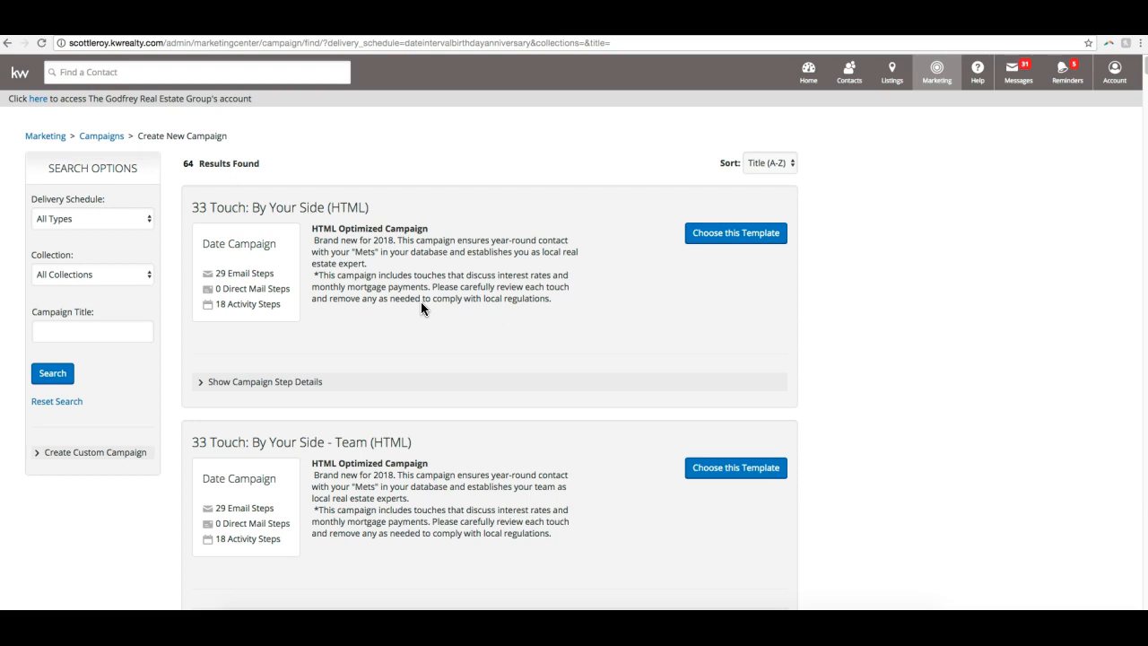
triple_click(218, 244)
left_click(261, 383)
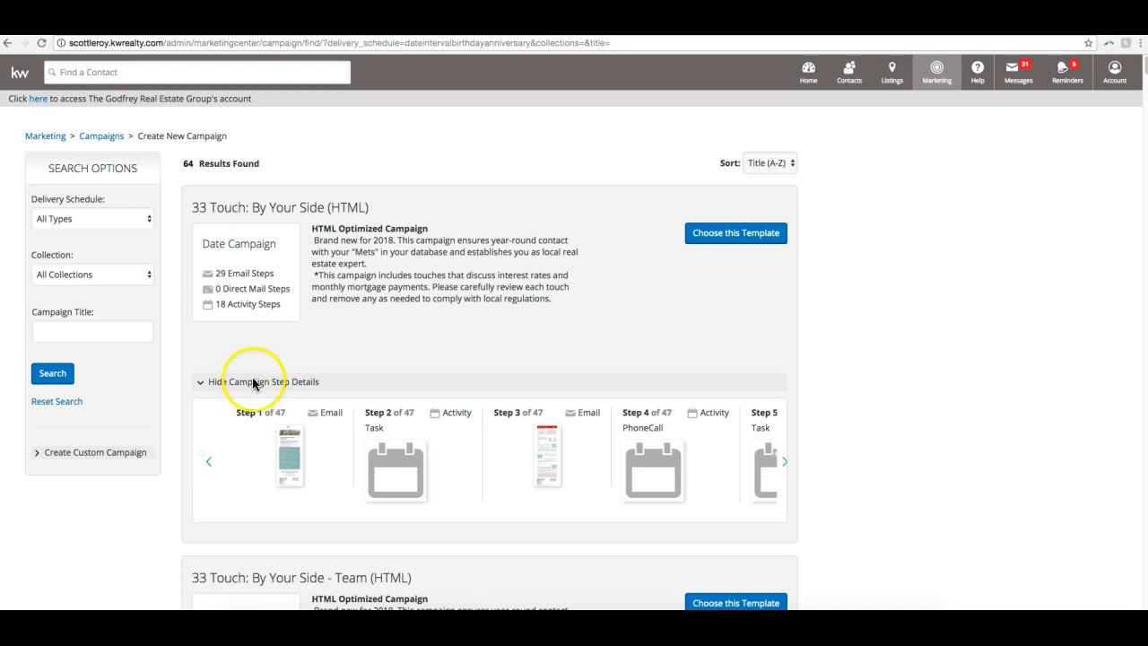
left_click_drag(198, 243, 276, 247)
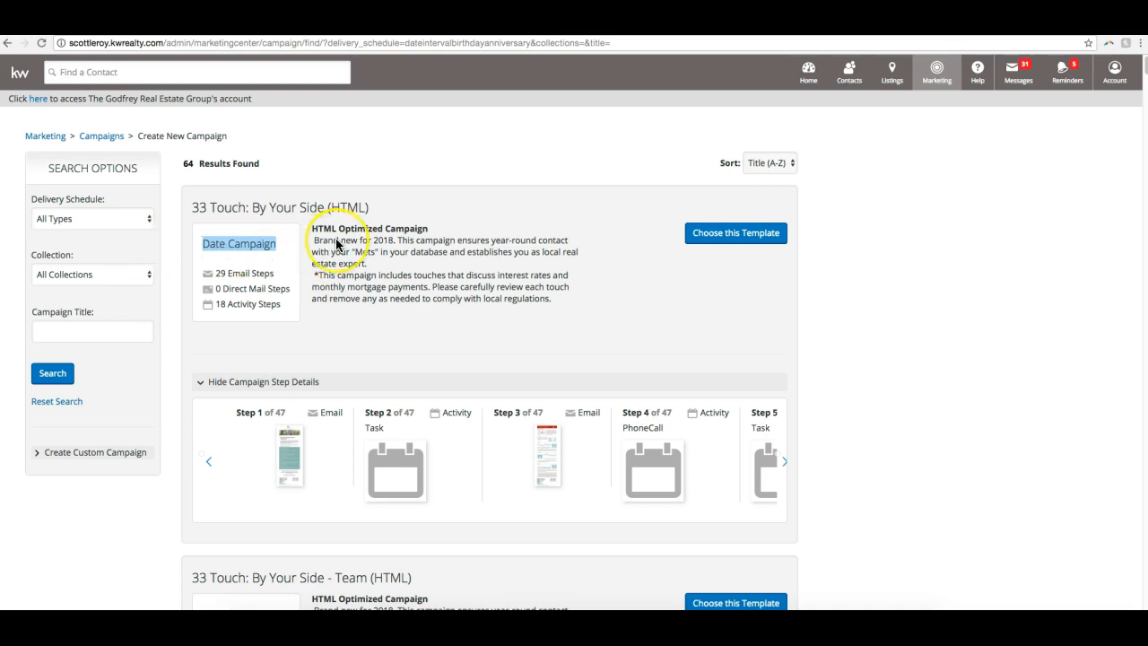
left_click(295, 240)
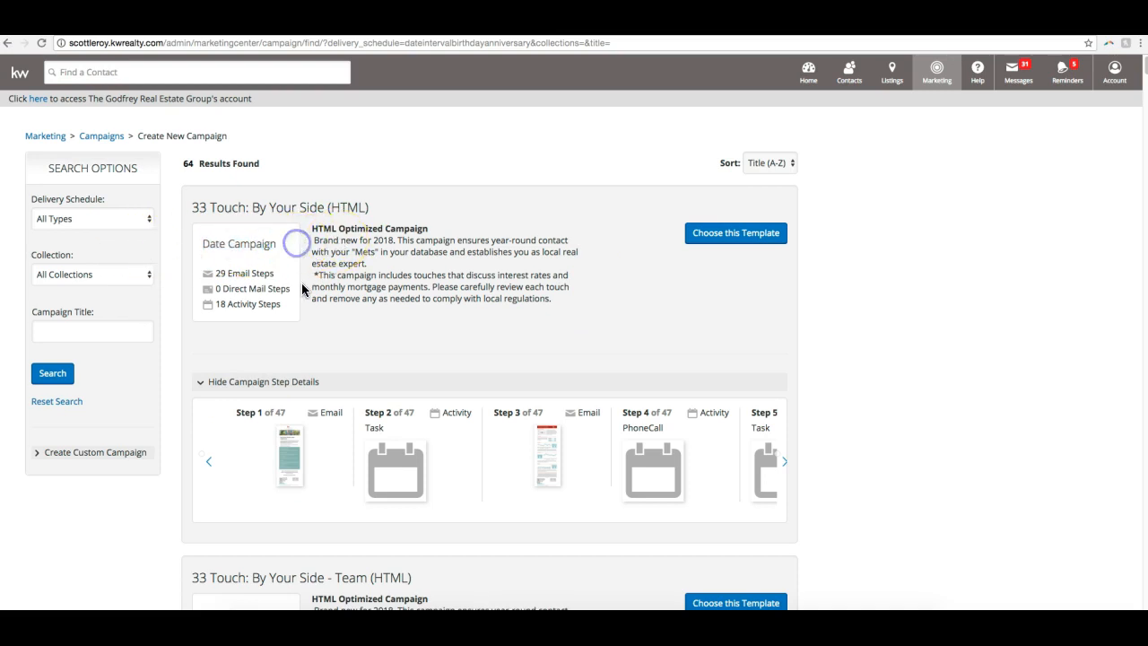
- Examine the Interval Campaign type on the 8x8 Buyer, Million Dollar Lead Conversion and 12 Direct templates
scroll(301, 283, "down", 2)
scroll(303, 288, "down", 6)
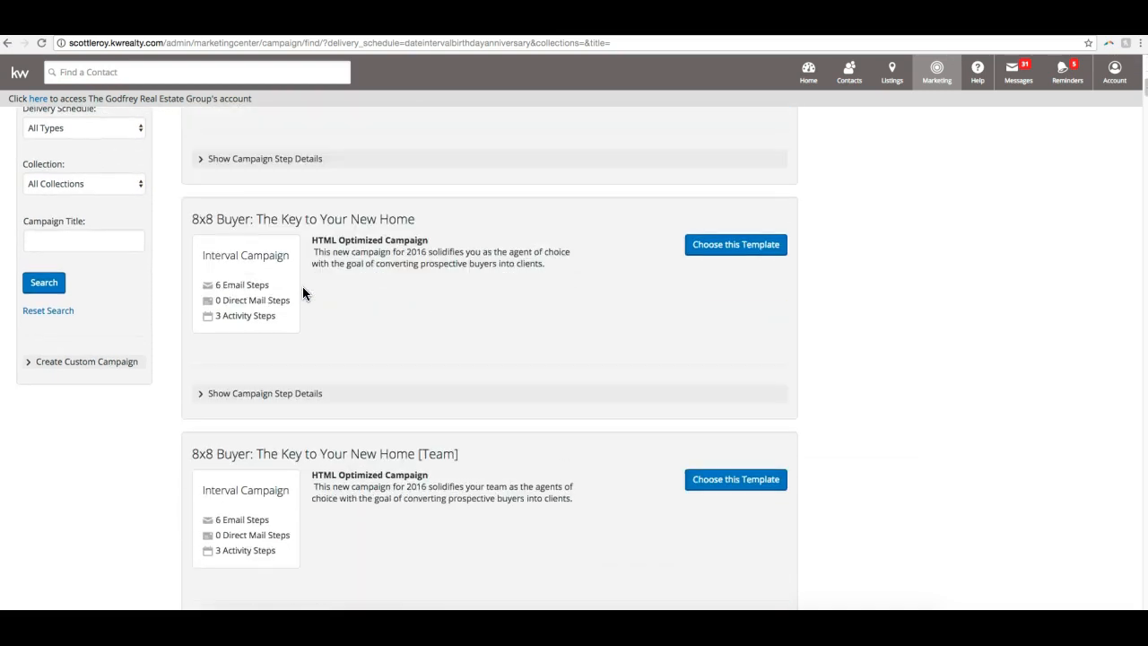
left_click(238, 279)
scroll(201, 263, "down", 10)
scroll(202, 264, "up", 5)
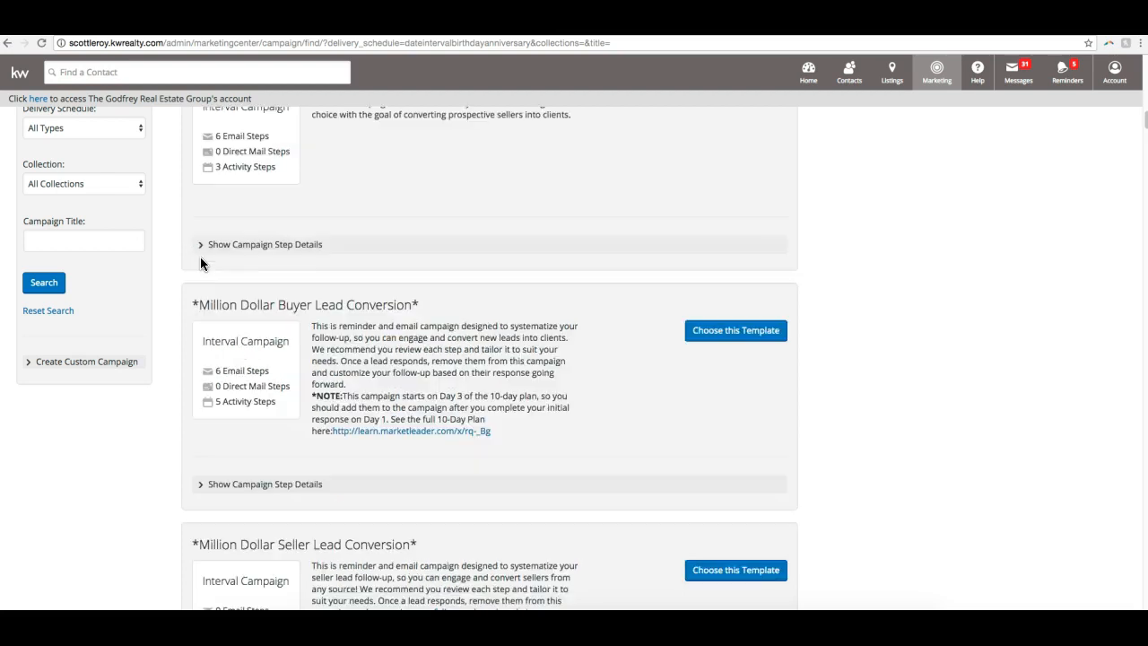
scroll(201, 257, "down", 10)
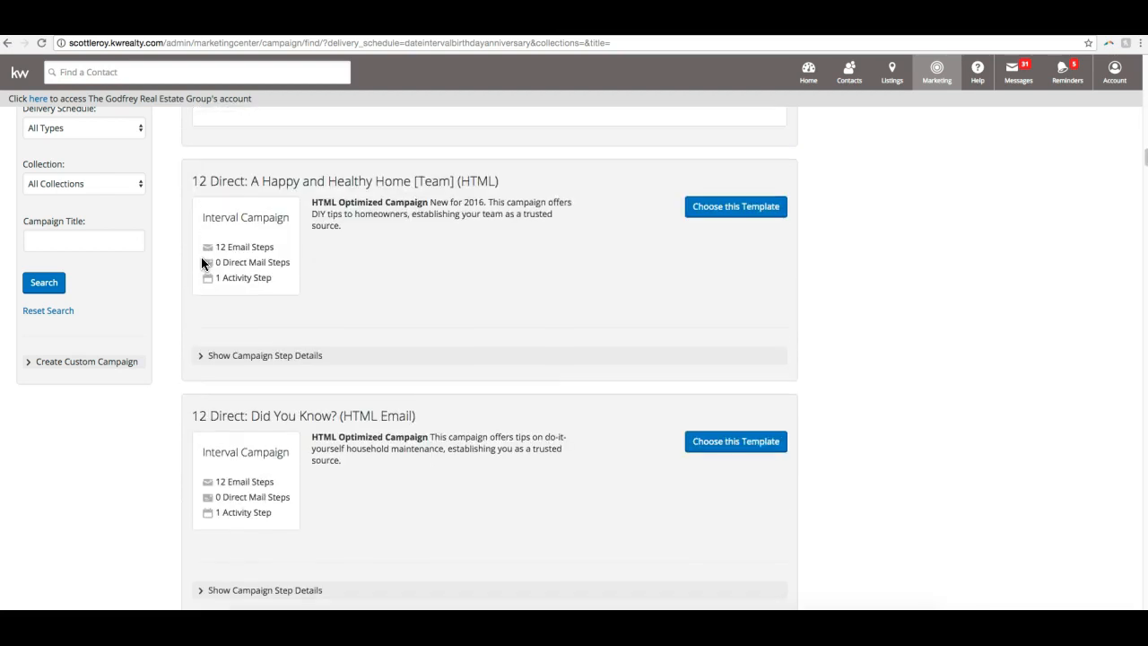
scroll(243, 235, "up", 1)
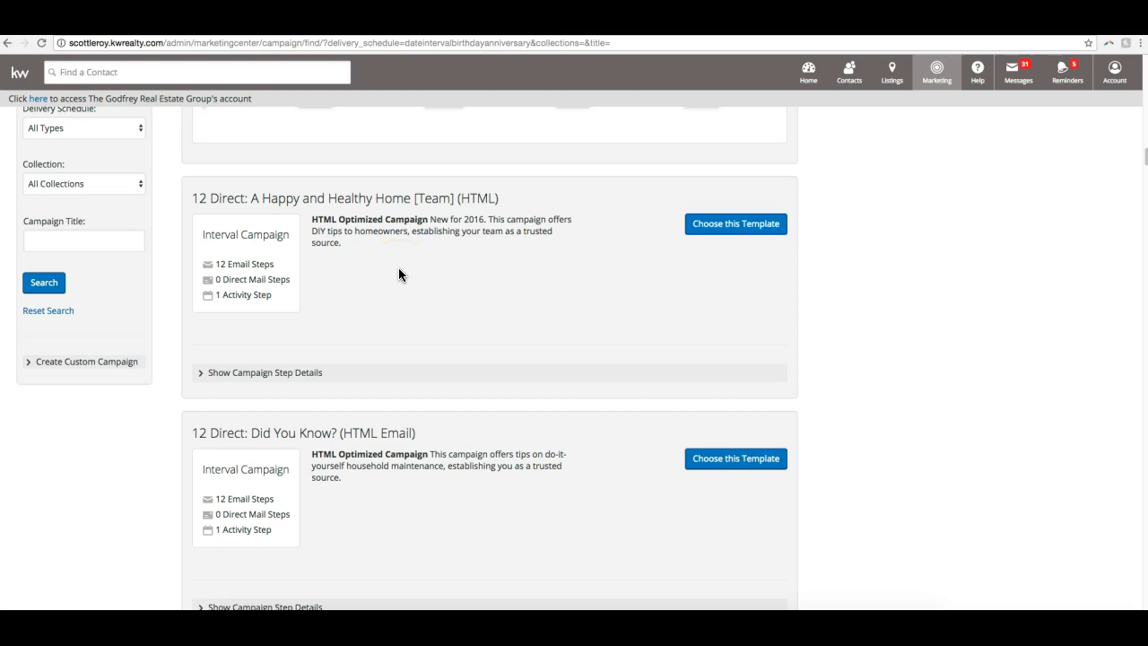
- Show the step details of 12 Direct: A Happy and Healthy Home [Team] (HTML)
left_click(236, 374)
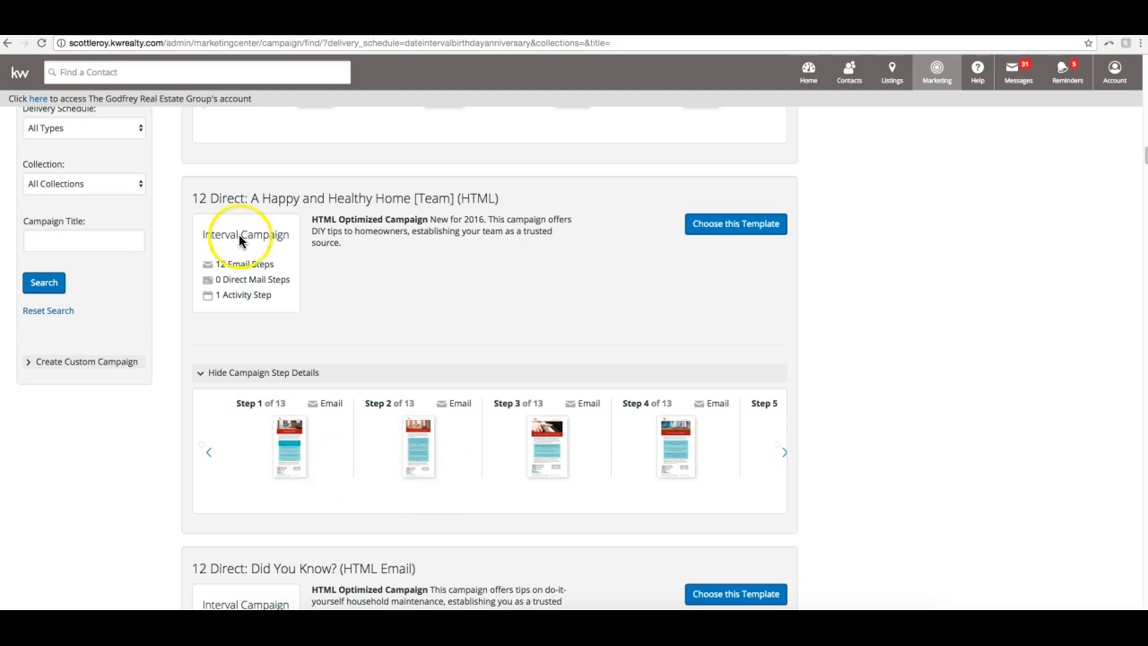
scroll(350, 342, "up", 1)
scroll(349, 336, "up", 8)
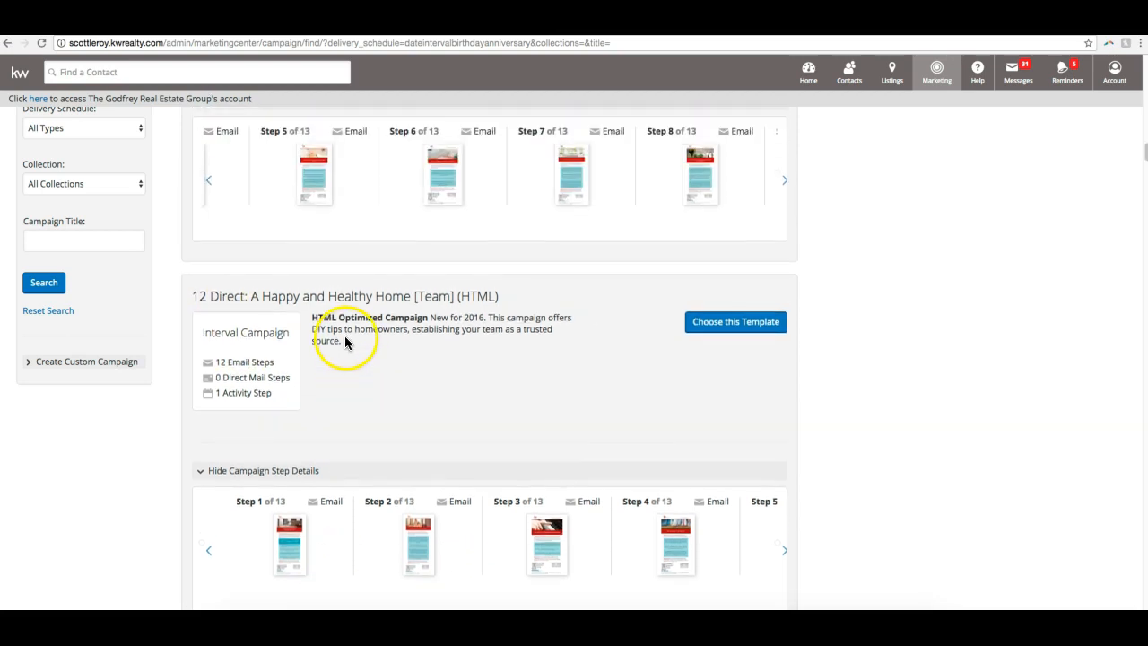
- Choose the 33 Touch: By Your Side (HTML) template to create a new campaign from it
scroll(350, 343, "up", 12)
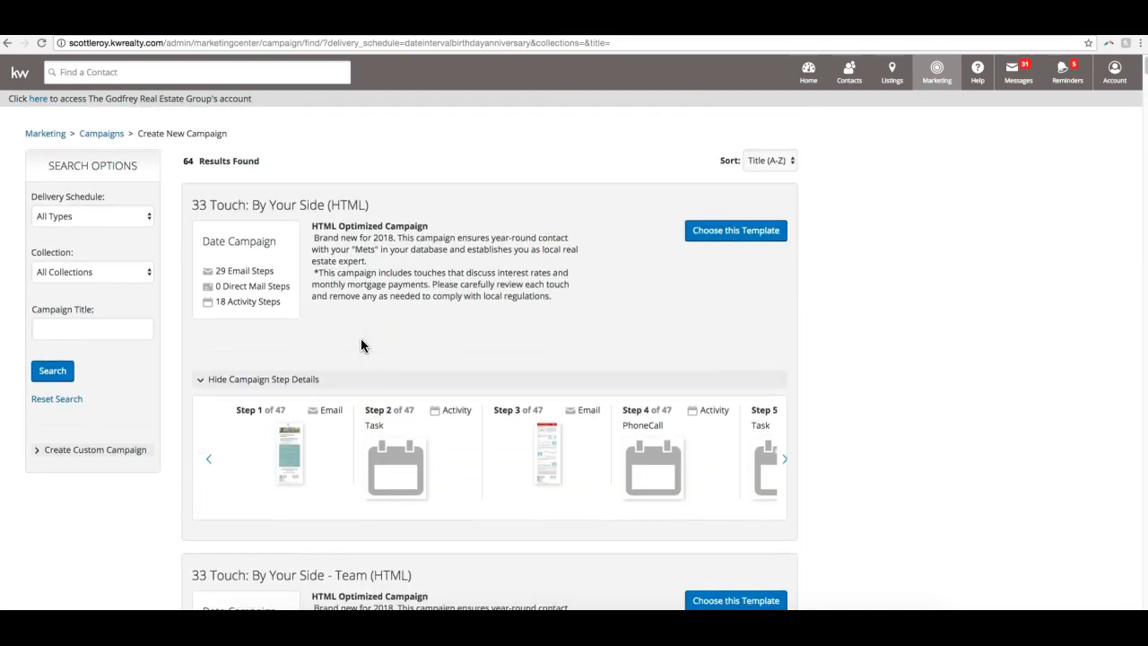
scroll(361, 345, "down", 1)
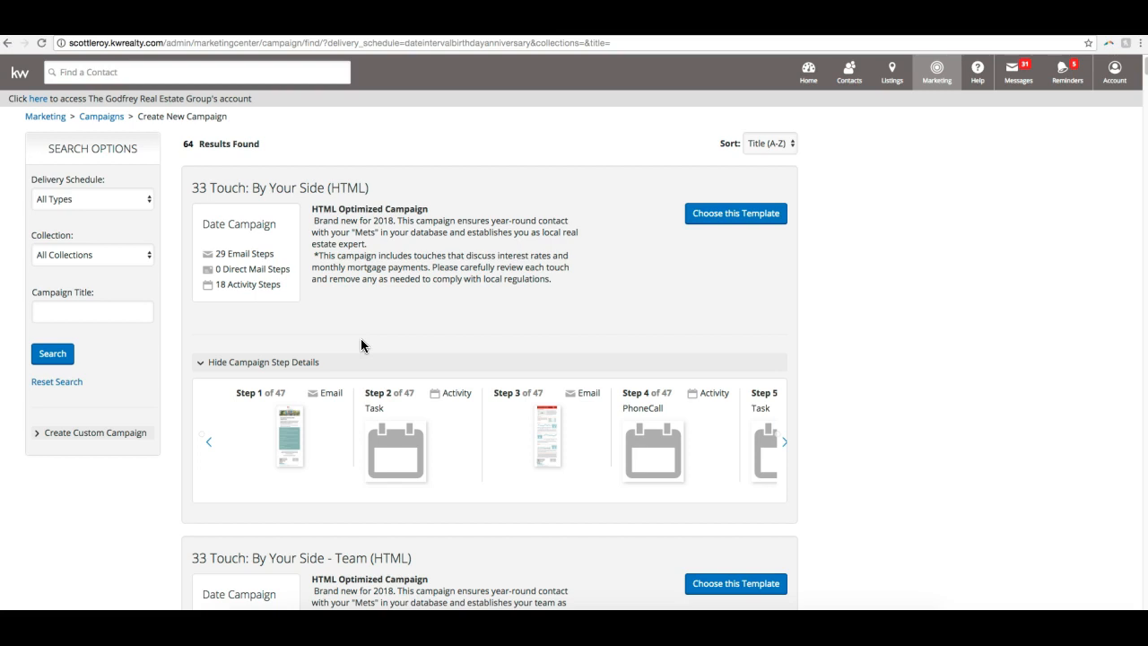
left_click(757, 213)
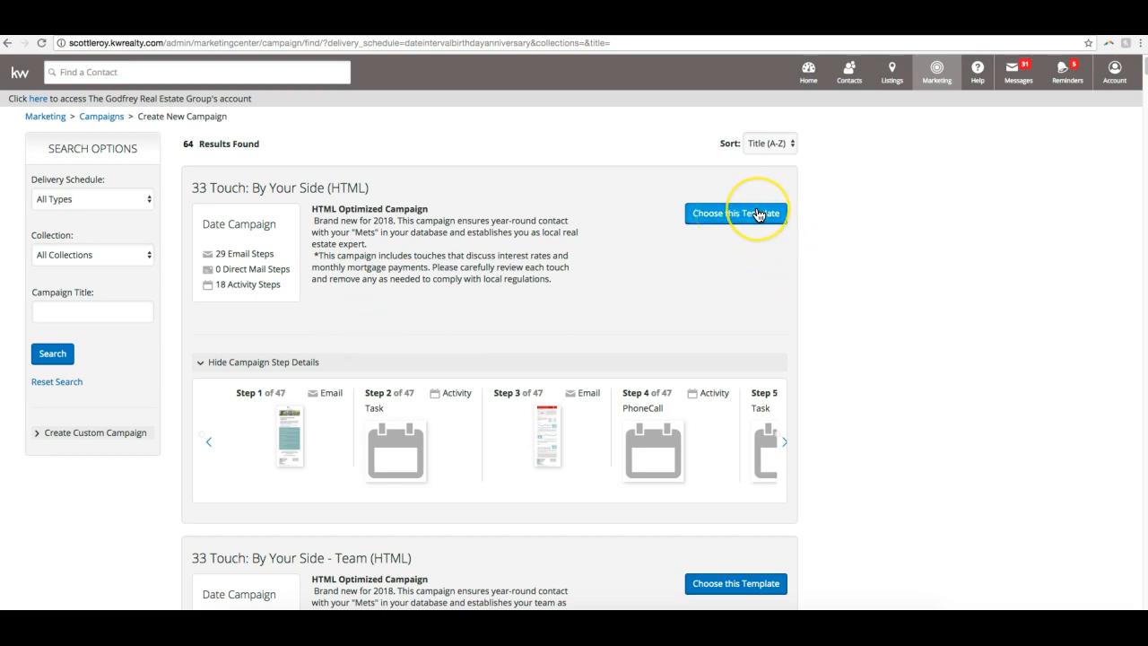
left_click(775, 214)
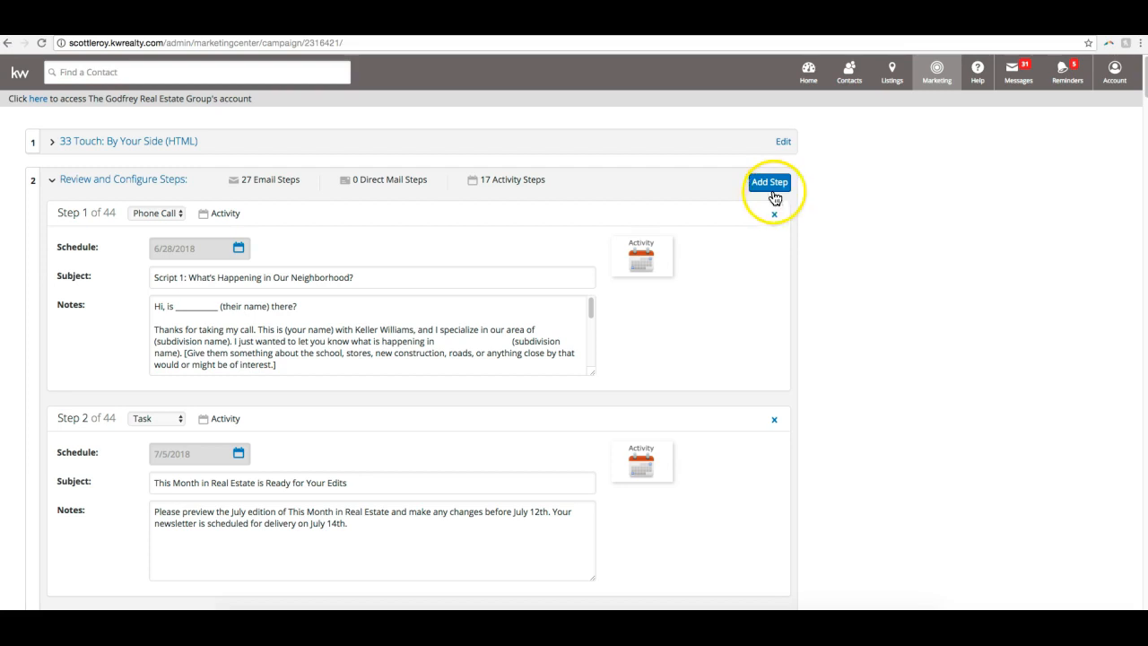
- Rename the campaign as 33 Touch: By Your Side (Coworkers) and save the name
left_click(179, 182)
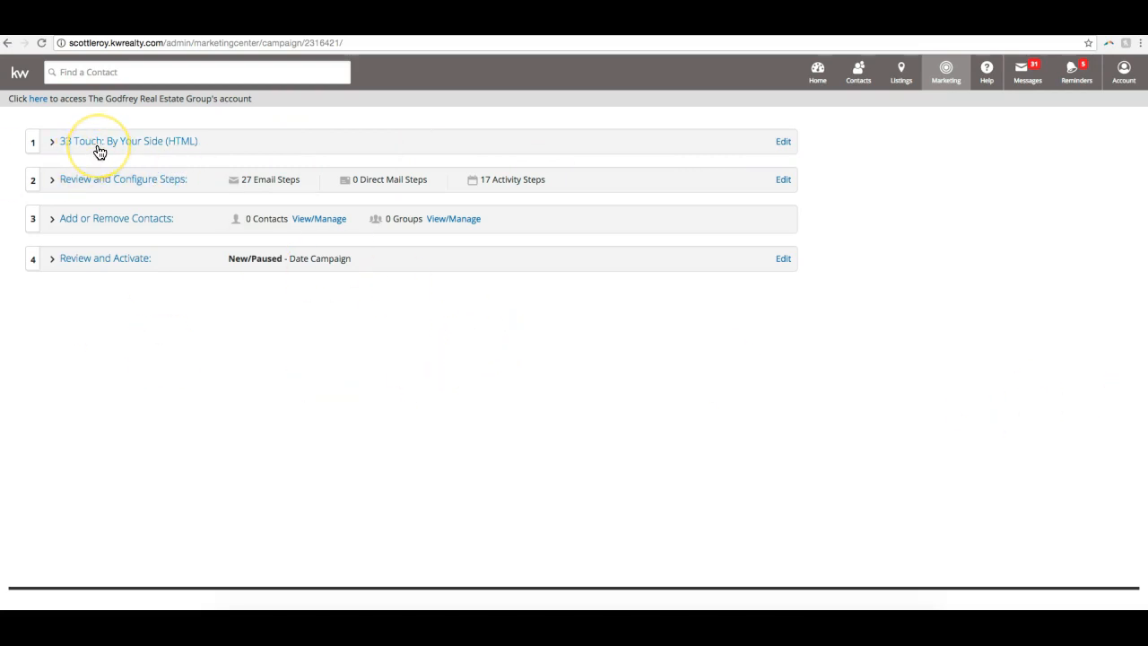
left_click(153, 142)
left_click(131, 146)
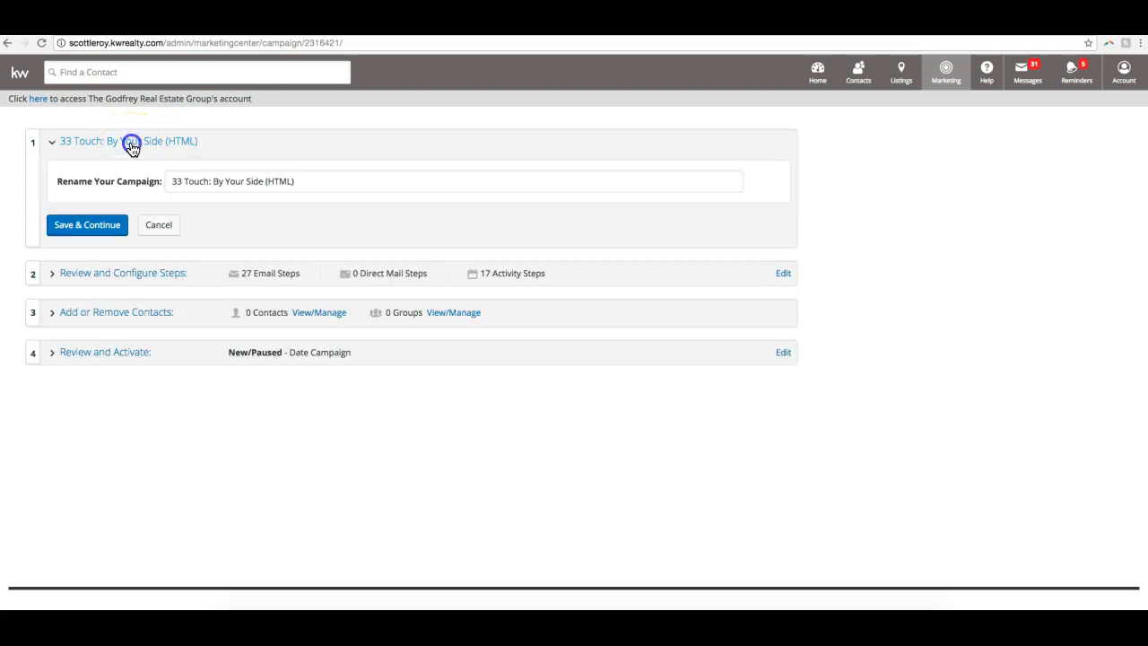
left_click(267, 157)
left_click_drag(328, 187, 266, 185)
key("BackSpace")
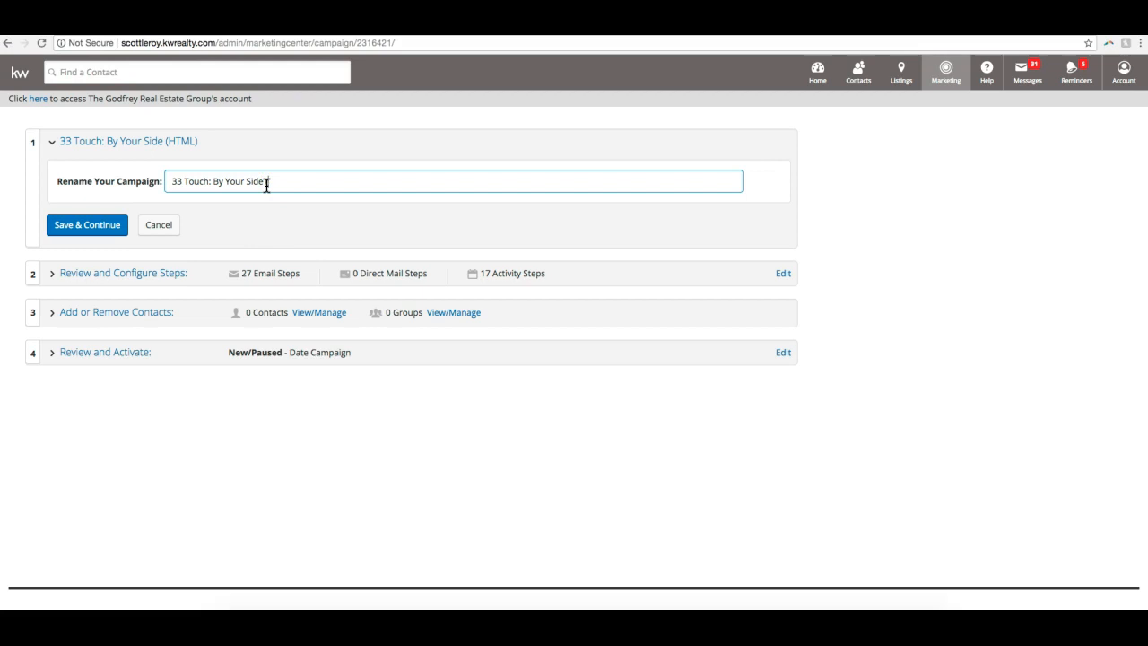
type("SOI")
key("BackSpace")
key("BackSpace")
key("BackSpace")
key("BackSpace")
key("BackSpace")
key("BackSpace")
type("Coworkers")
left_click(93, 226)
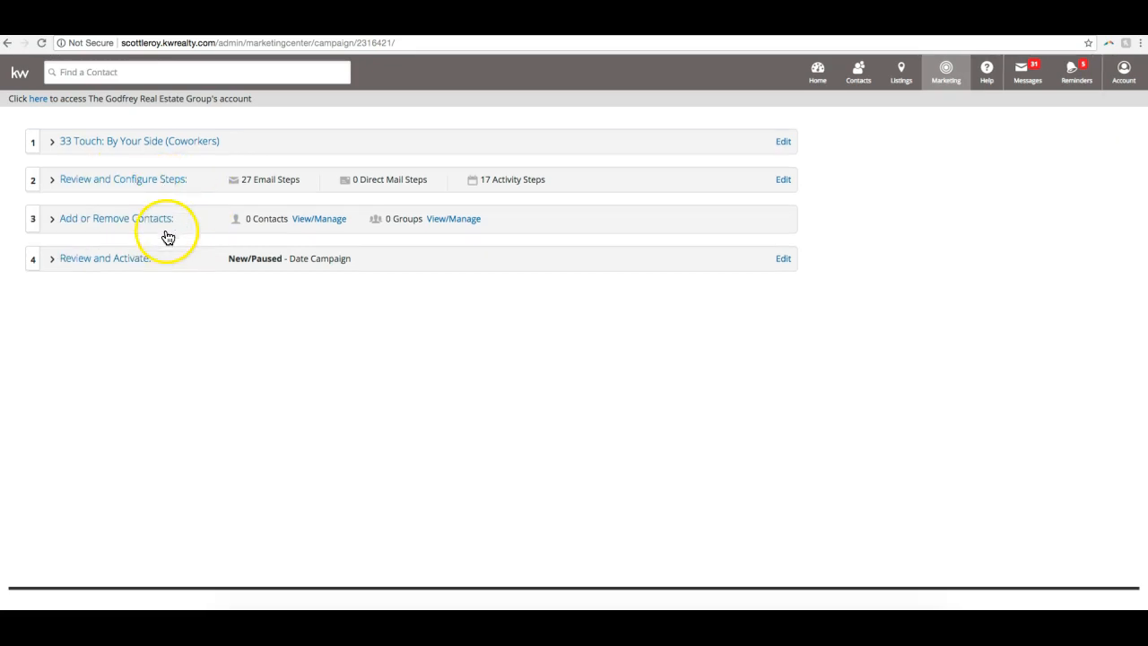
- Expand the Review and Configure Steps section and read the Step 1 phone call script in its notes
left_click(143, 180)
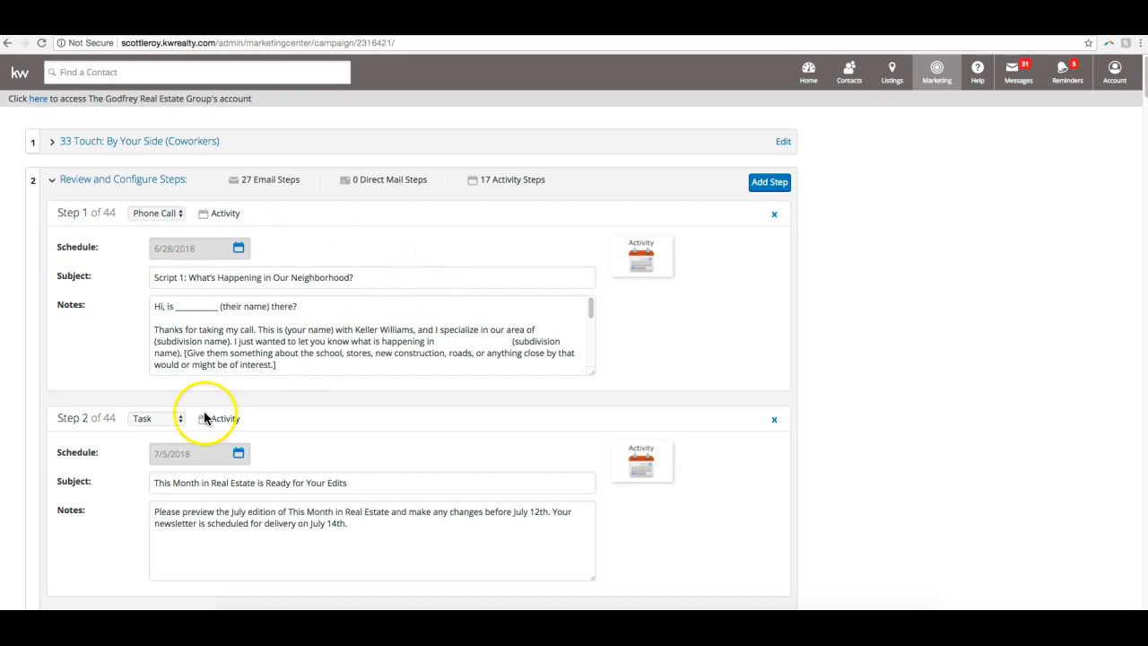
left_click_drag(238, 213, 181, 216)
left_click(313, 214)
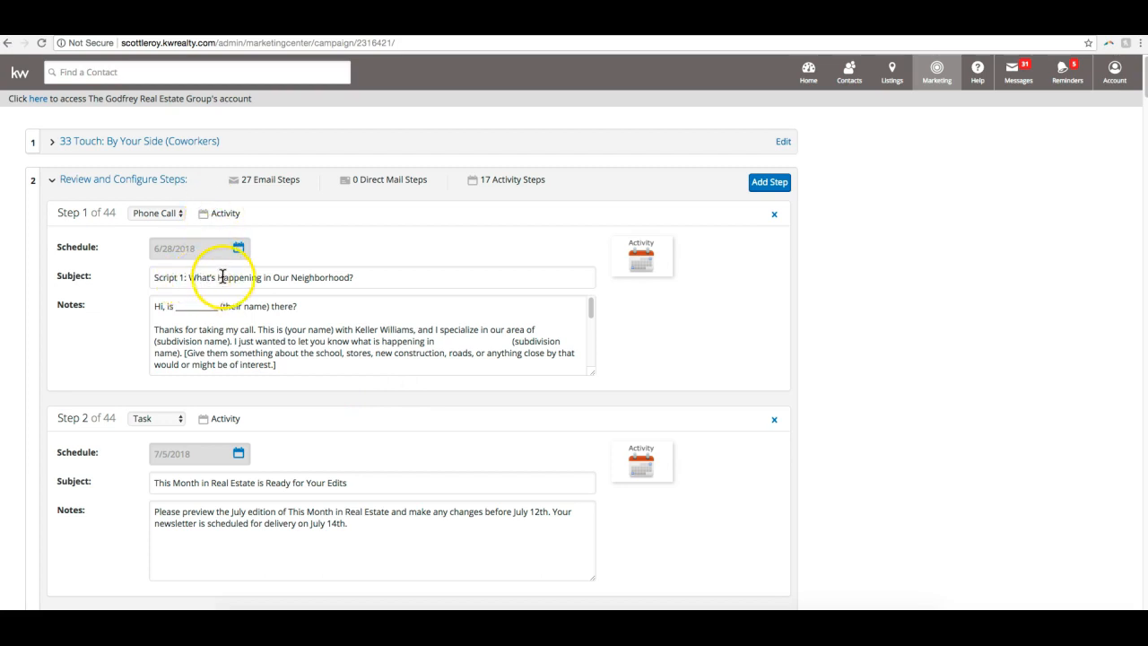
left_click(251, 334)
scroll(253, 336, "down", 2)
scroll(253, 336, "down", 3)
scroll(253, 335, "up", 5)
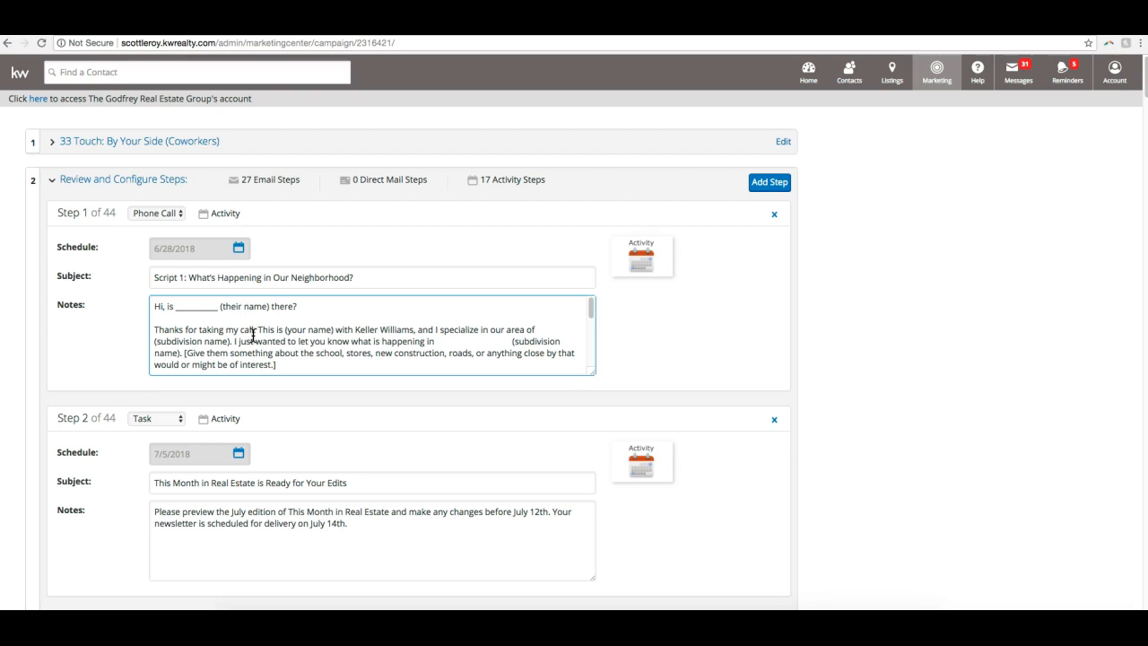
scroll(287, 328, "down", 1)
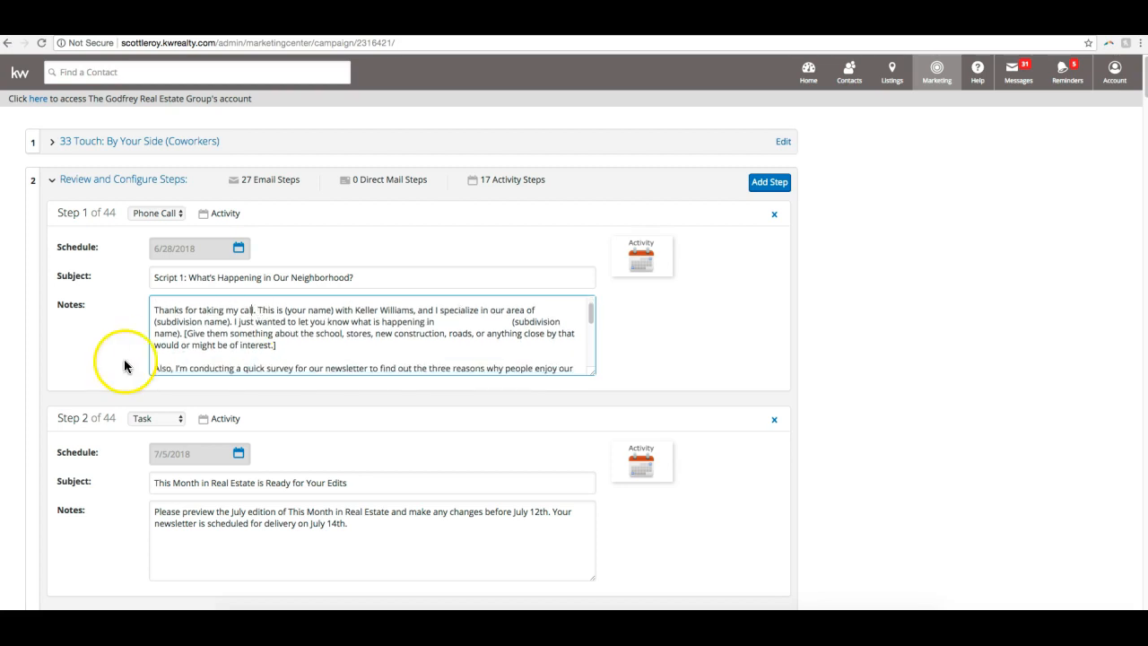
- Examine the Step 2 task and compare the personalization options of the Step 3 and Step 4 emails
scroll(123, 362, "down", 3)
scroll(112, 368, "down", 2)
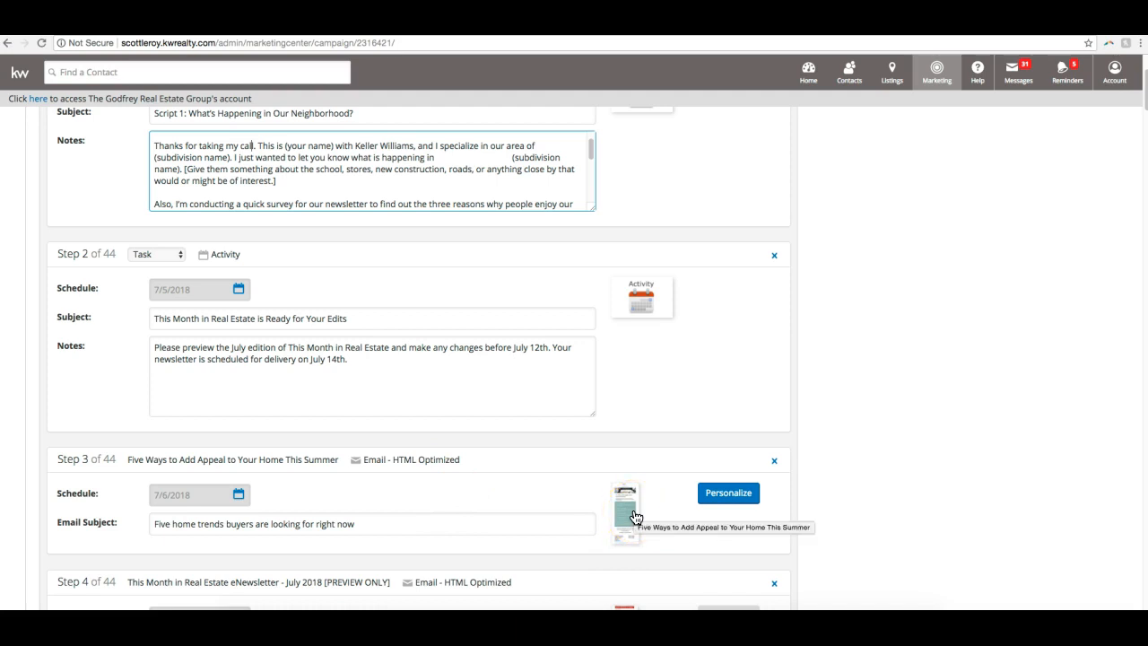
scroll(538, 399, "down", 1)
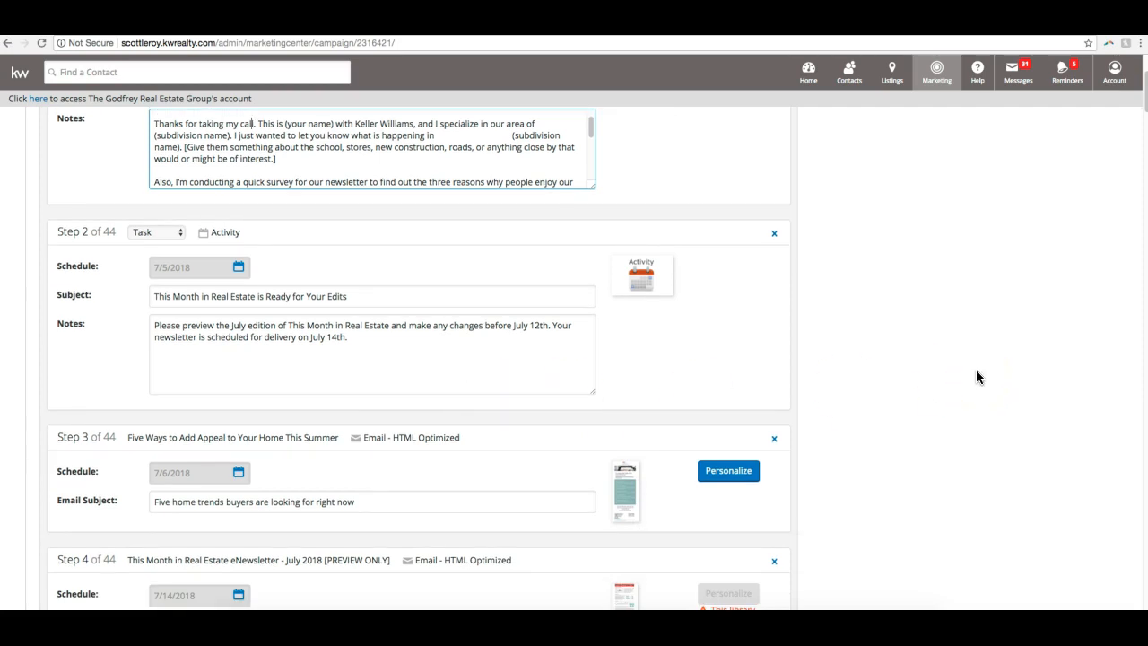
scroll(974, 377, "down", 1)
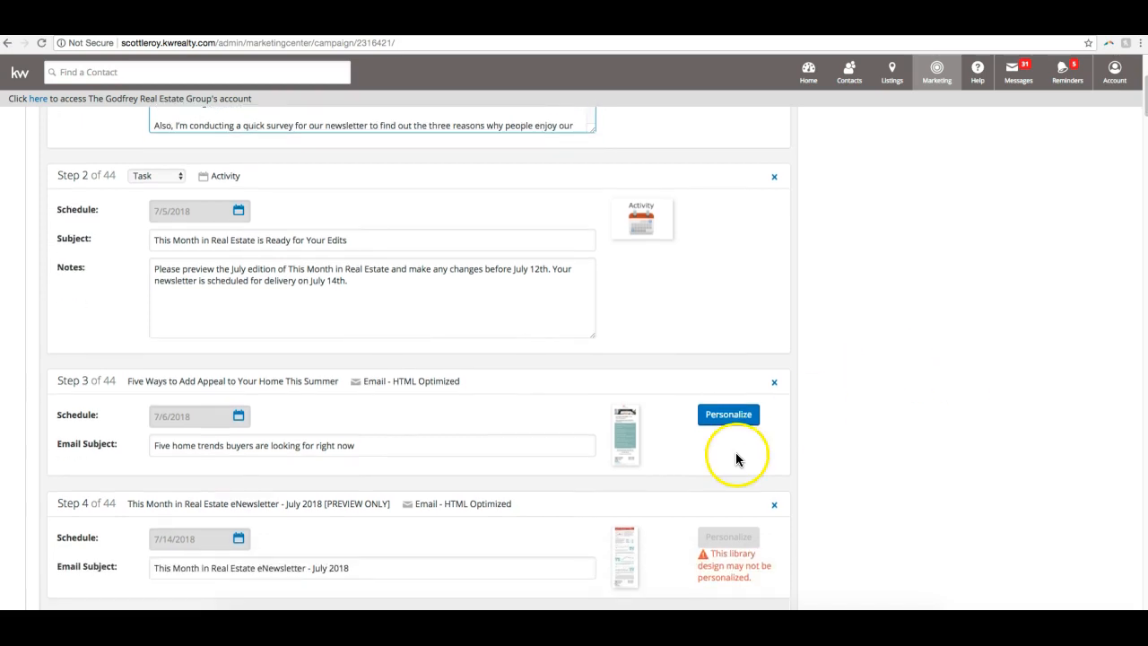
scroll(901, 409, "up", 1)
scroll(902, 409, "down", 1)
scroll(632, 551, "down", 1)
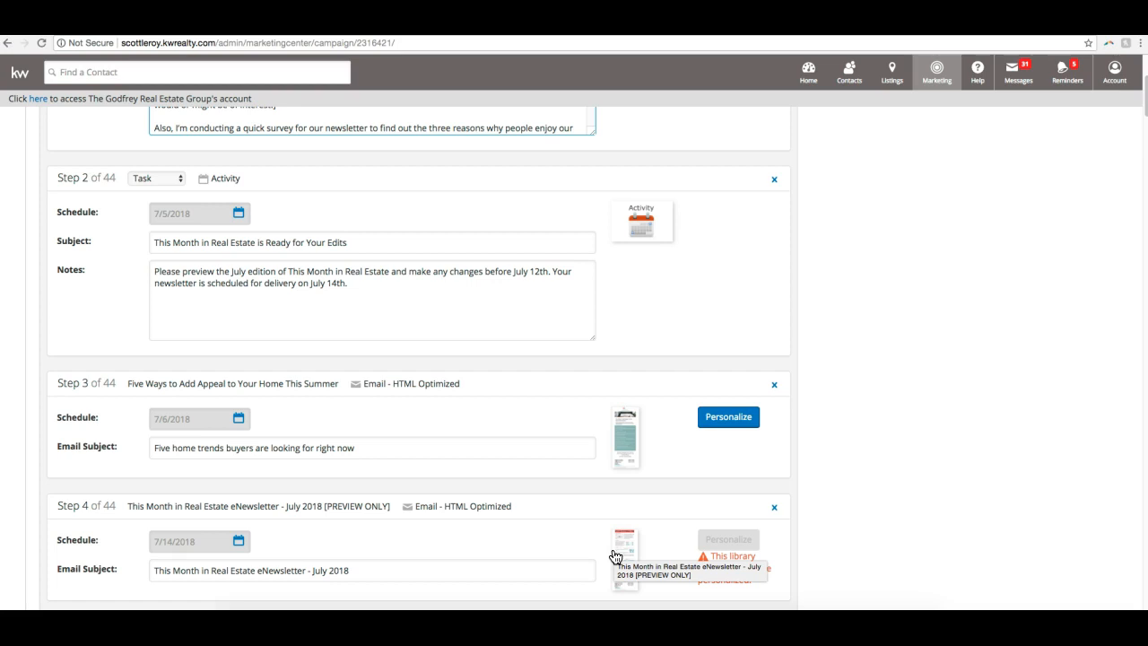
- Preview the Step 4 This Month in Real Estate eNewsletter - July 2018, read through it and close the preview
left_click(639, 545)
scroll(642, 543, "down", 1)
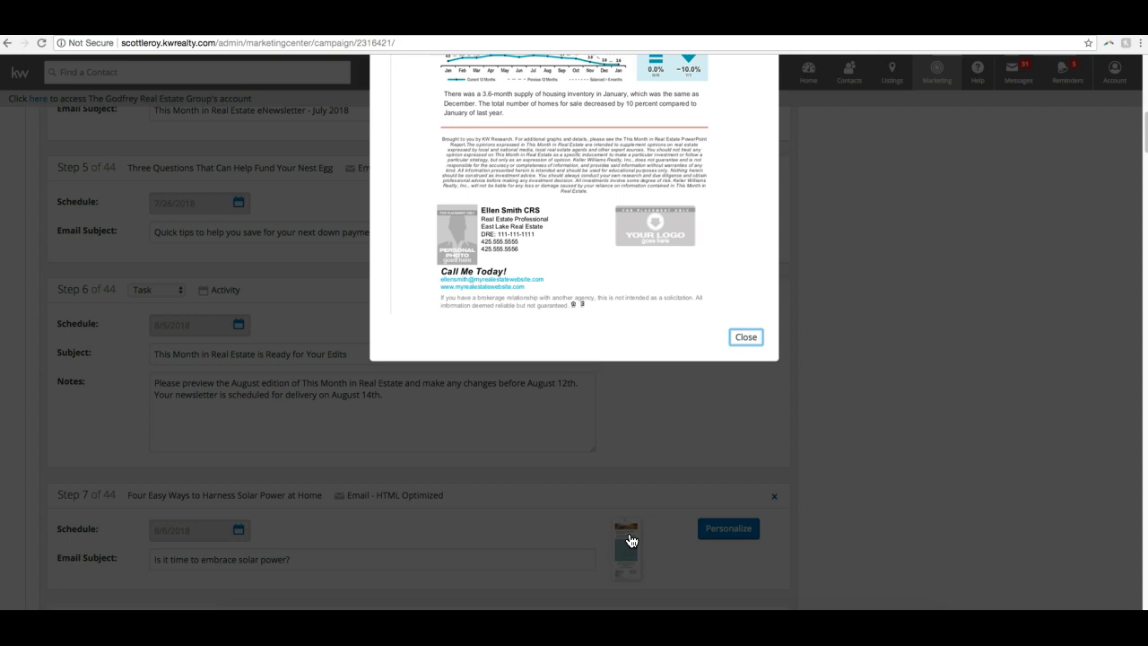
scroll(631, 539, "up", 15)
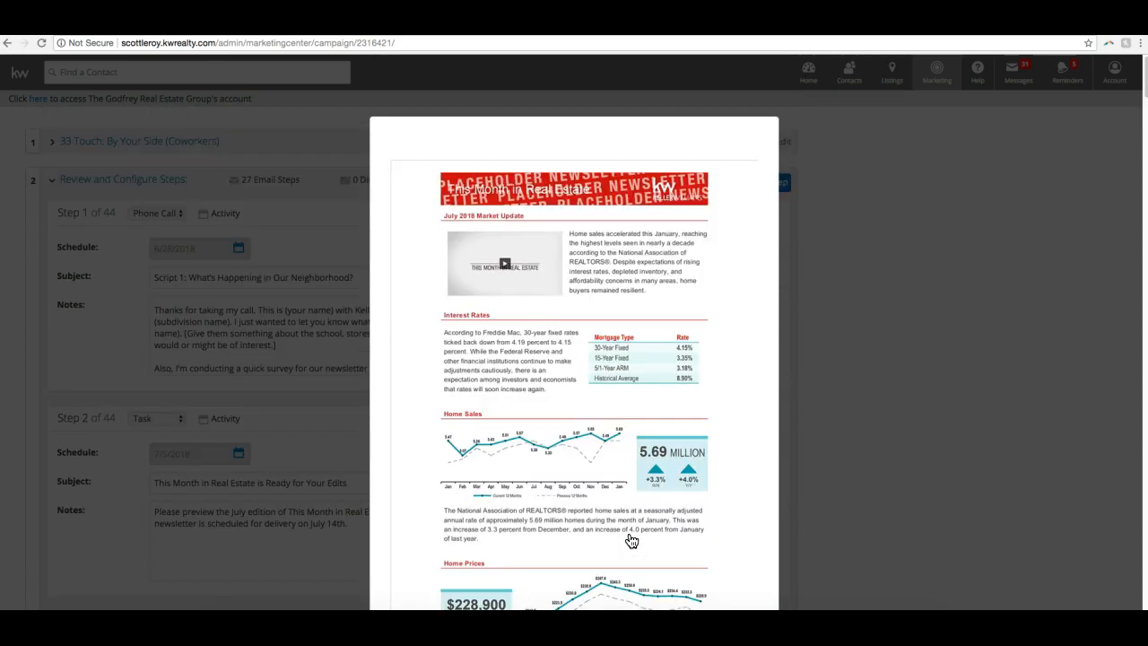
left_click(601, 572)
left_click(671, 355)
left_click(585, 250)
left_click(668, 256)
scroll(690, 278, "down", 1)
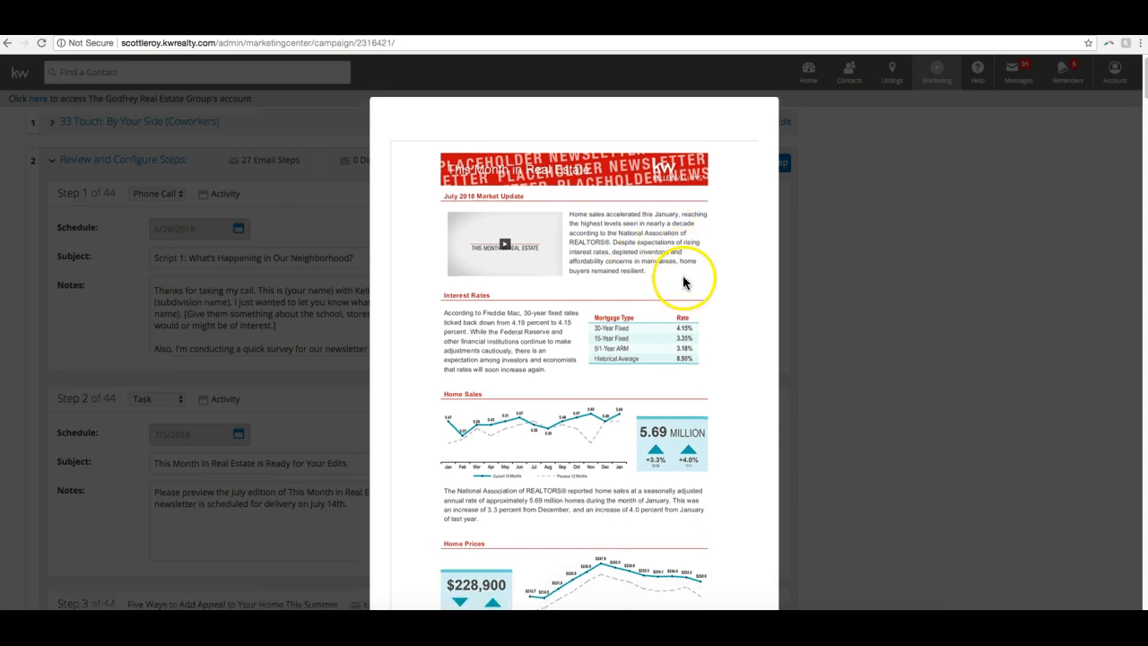
scroll(722, 511, "down", 6)
left_click(745, 547)
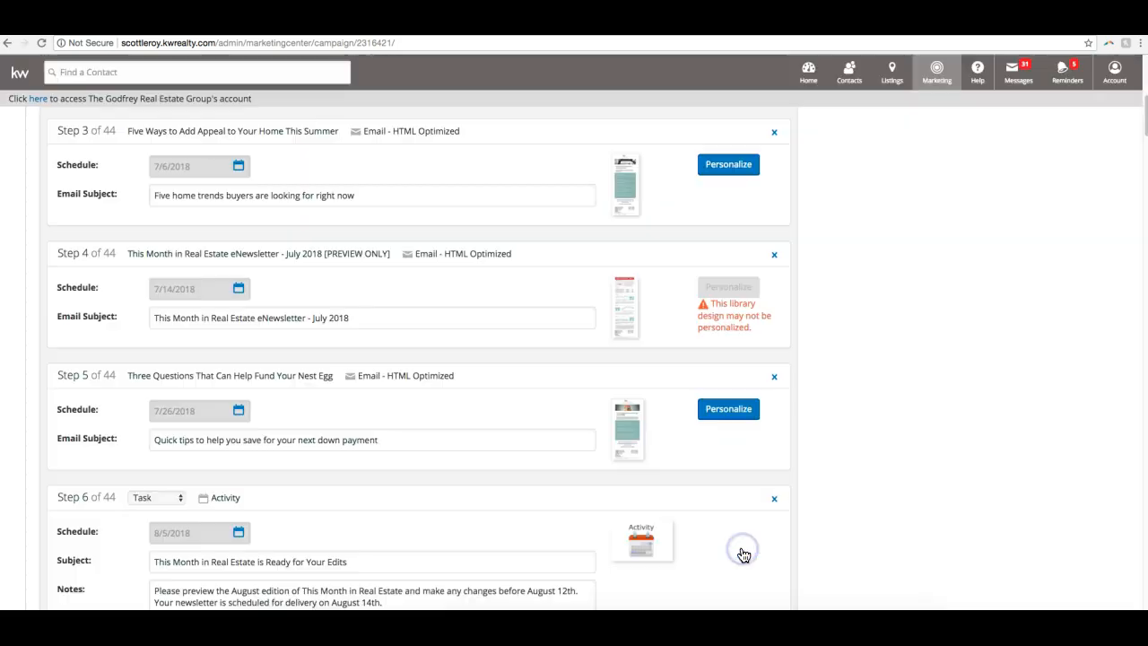
left_click(653, 379)
- Highlight the personalization notice on Step 4 and examine the newsletter reminder in the Step 2 notes
scroll(642, 375, "up", 1)
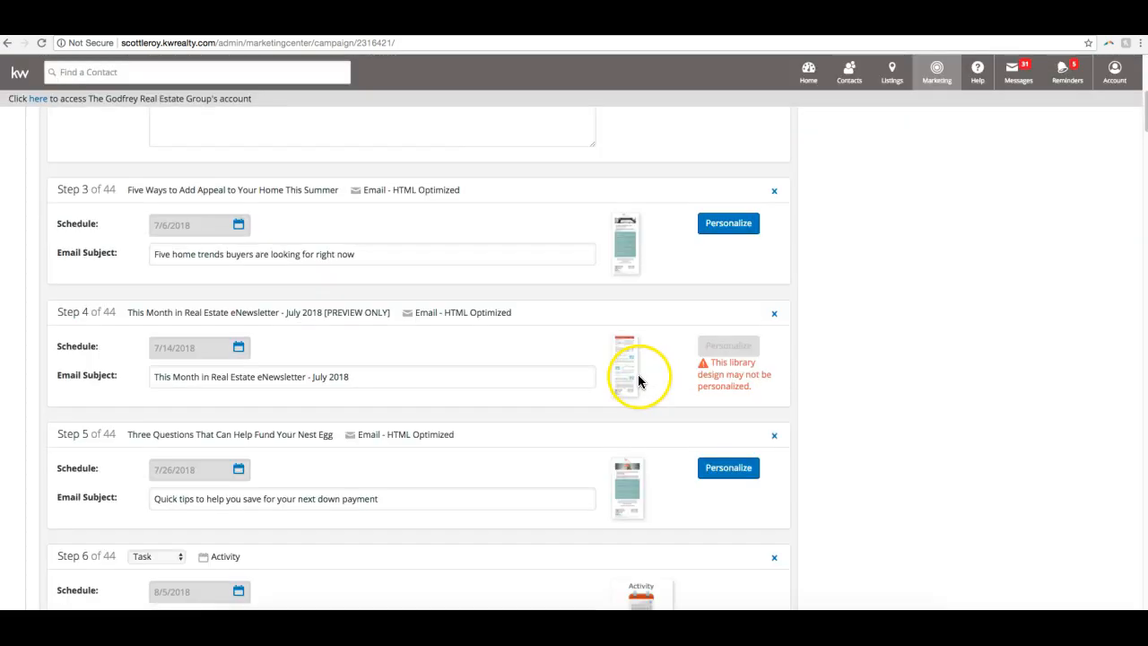
left_click_drag(713, 362, 772, 375)
scroll(775, 386, "up", 1)
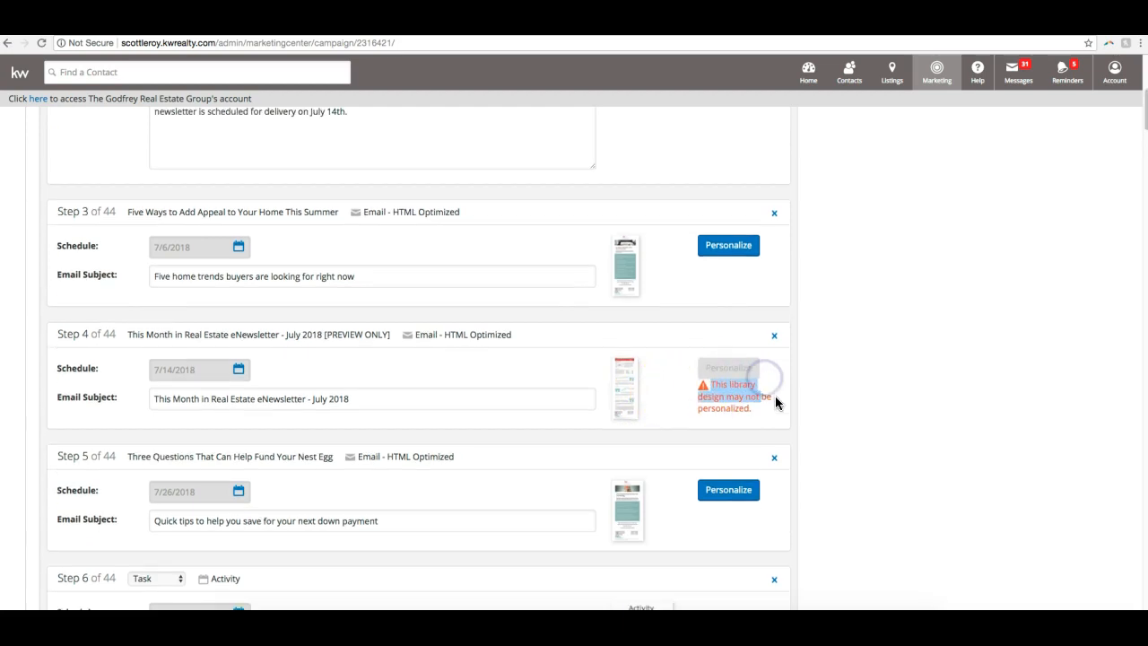
scroll(775, 395, "up", 3)
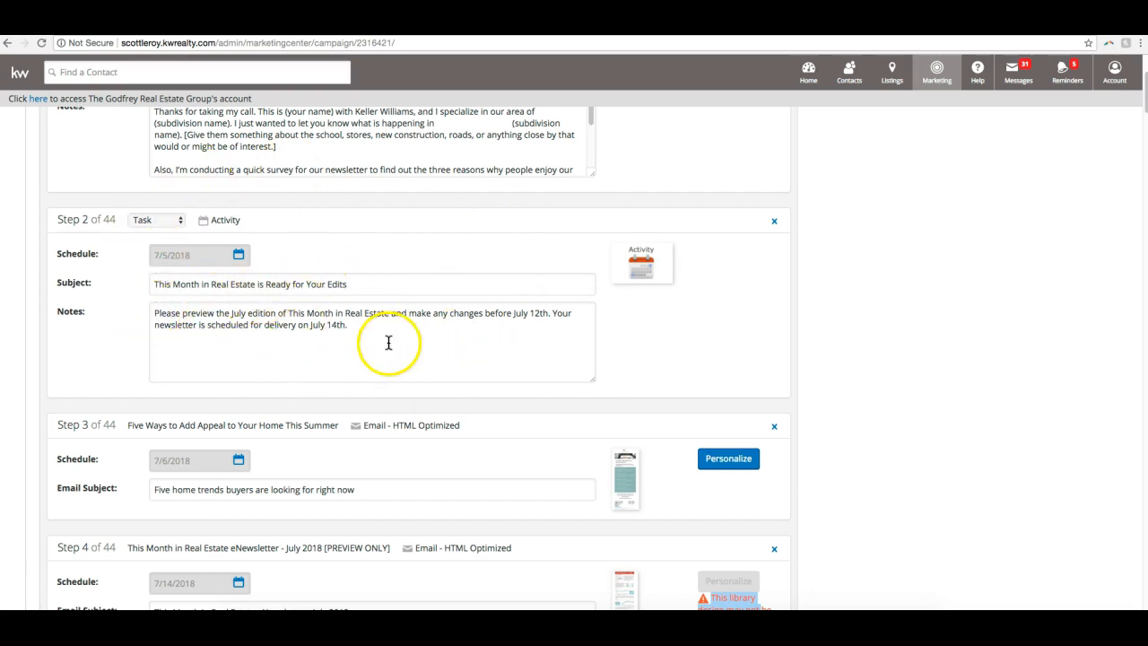
left_click_drag(368, 332, 301, 325)
left_click(192, 321)
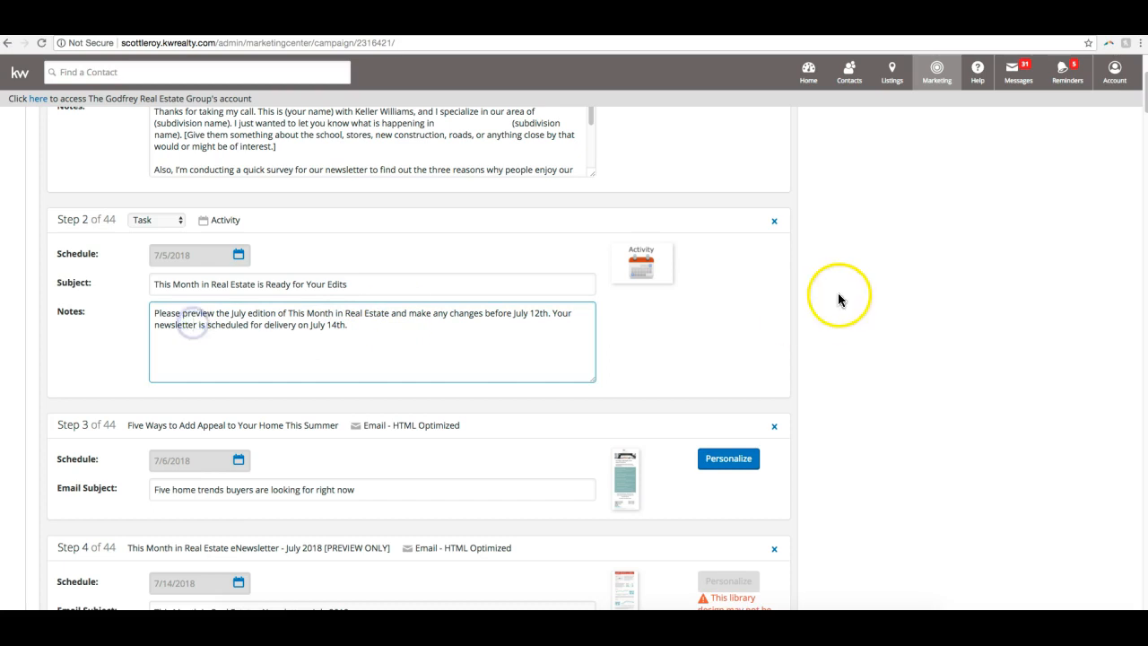
- Preview the Step 4 July newsletter again down to its signature area, closing the preview when done
scroll(701, 287, "down", 1)
scroll(703, 287, "down", 2)
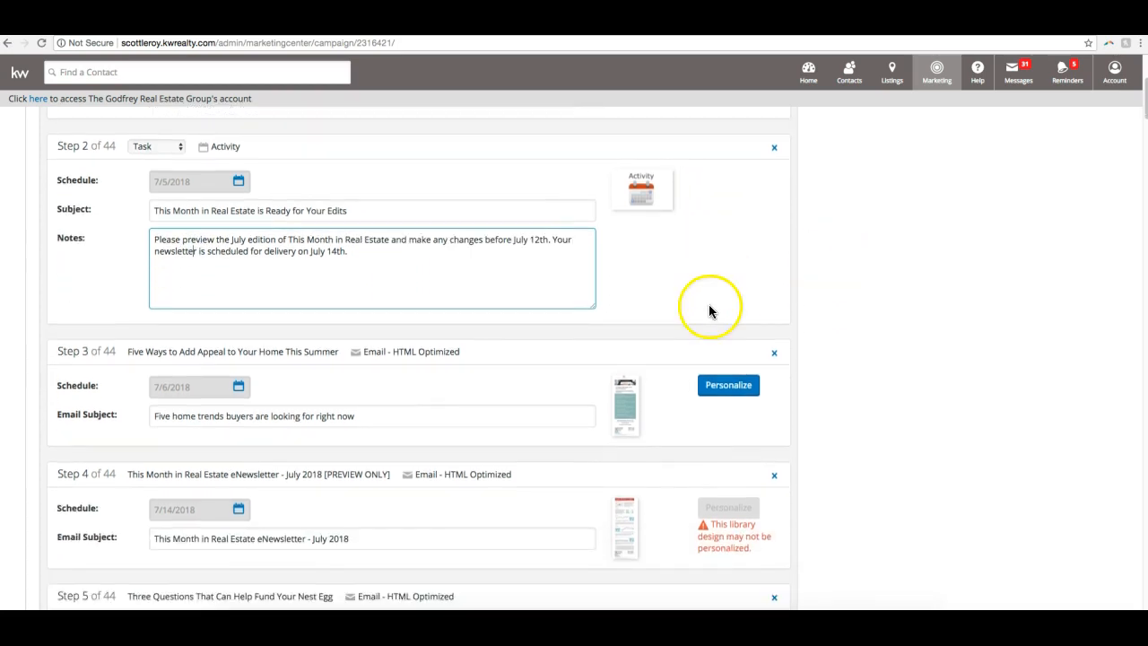
left_click(635, 518)
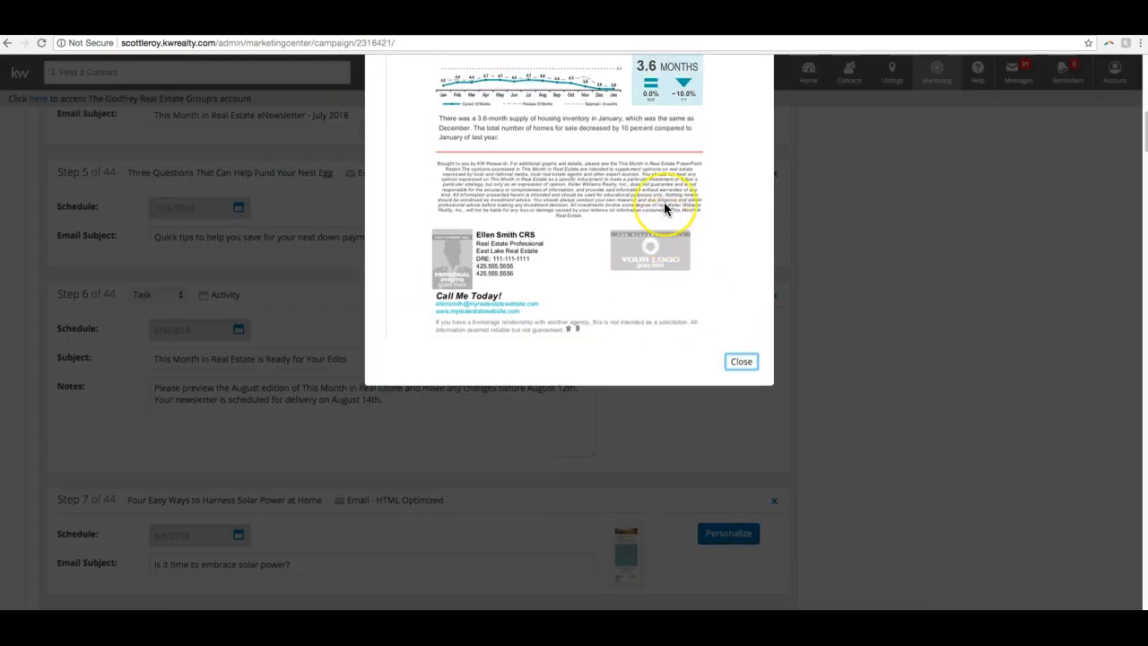
scroll(664, 204, "down", 5)
scroll(663, 205, "down", 10)
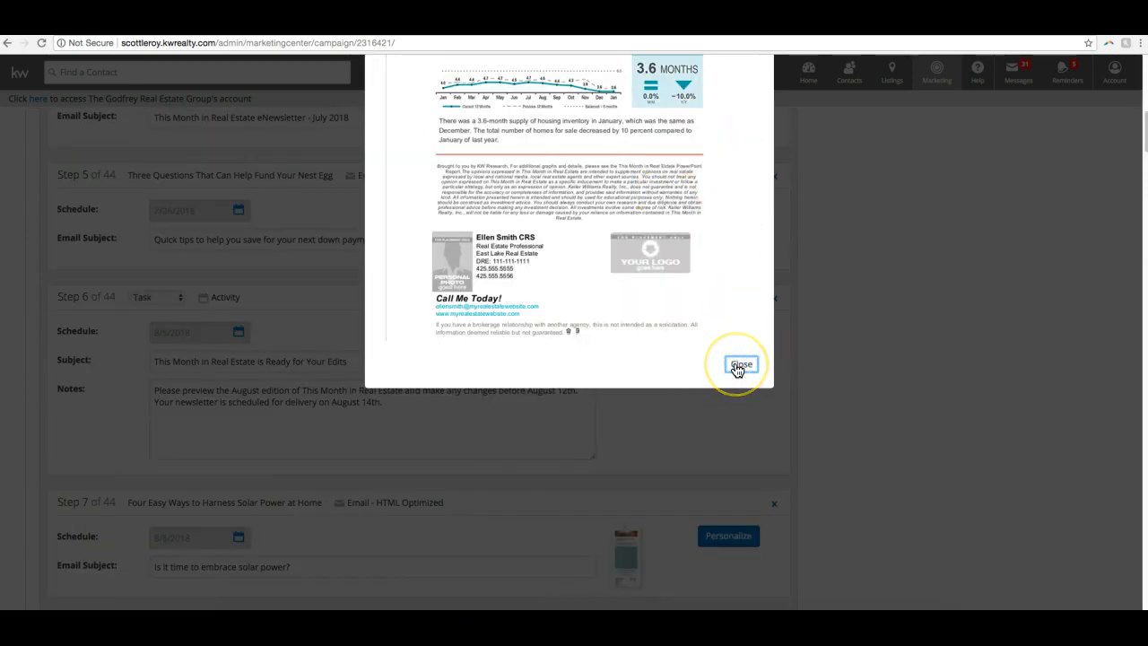
left_click(737, 366)
scroll(758, 332, "up", 5)
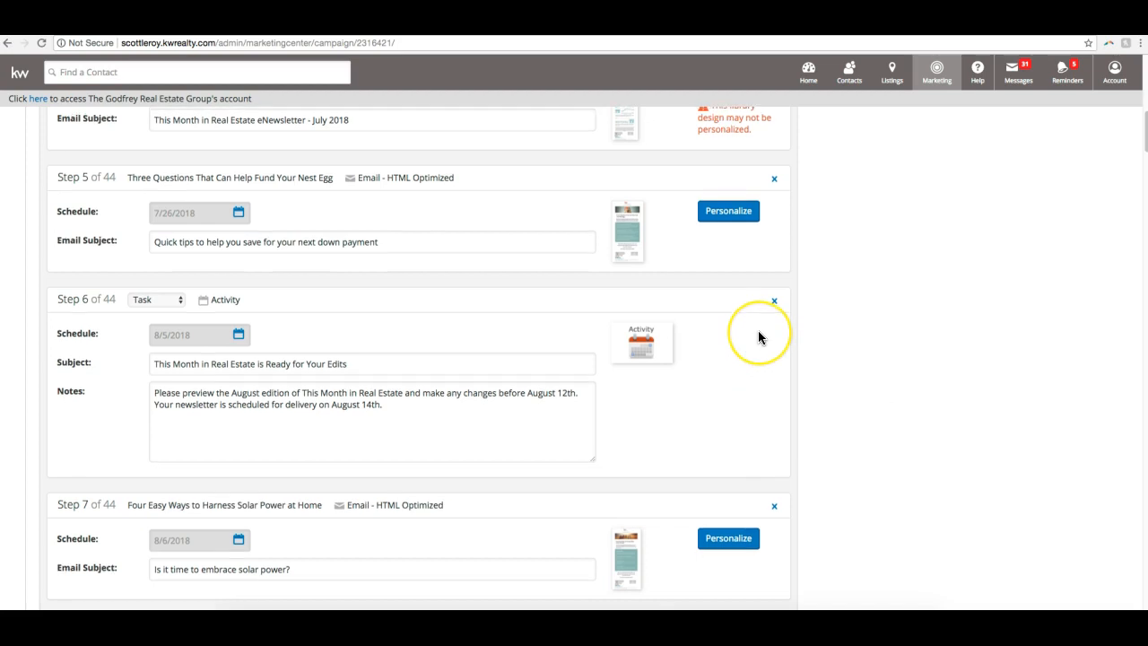
- Reschedule the Step 3 email to 7/9/18 and set its subject to "Five home trends buyers are looking for right now!"
scroll(757, 337, "down", 1)
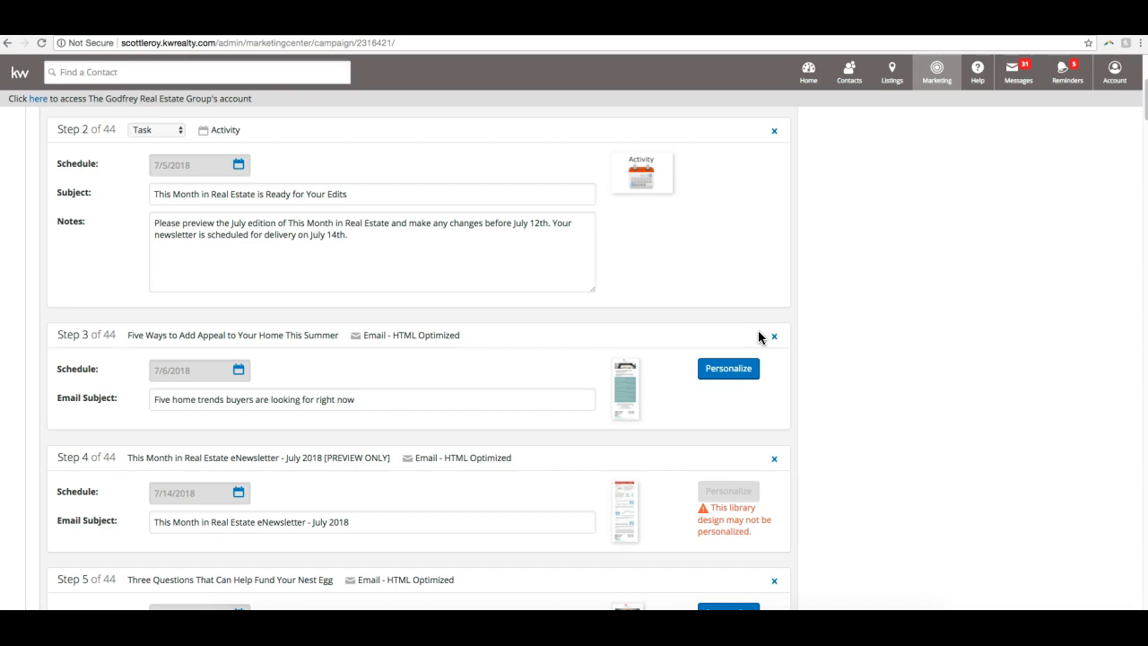
scroll(546, 279, "down", 1)
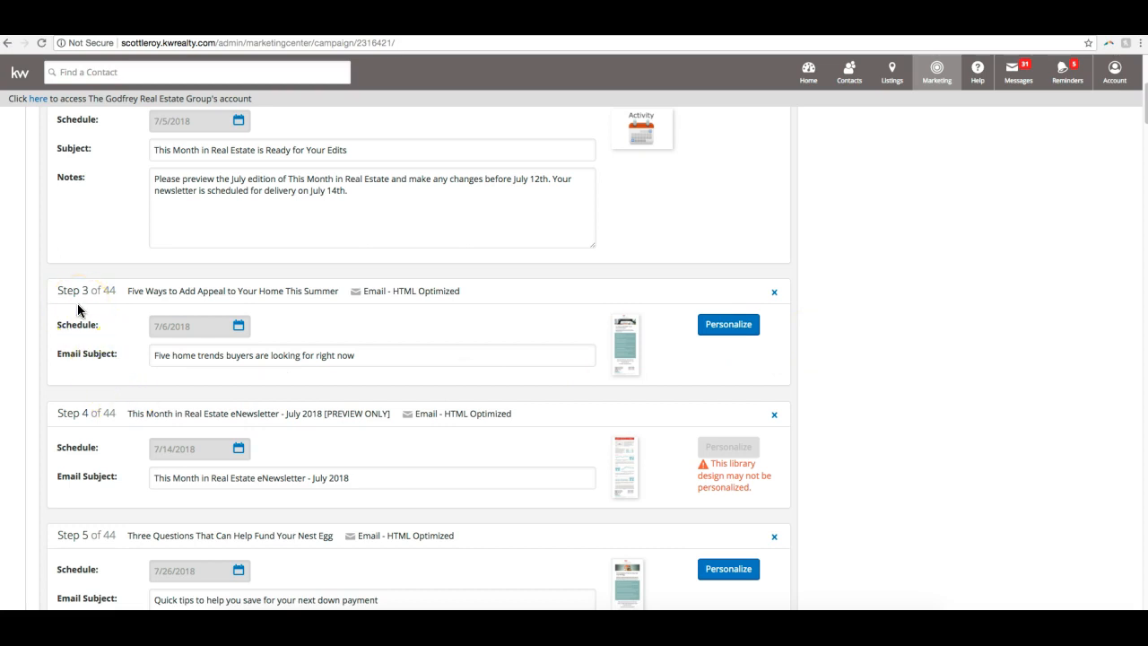
scroll(225, 337, "up", 1)
scroll(226, 337, "up", 4)
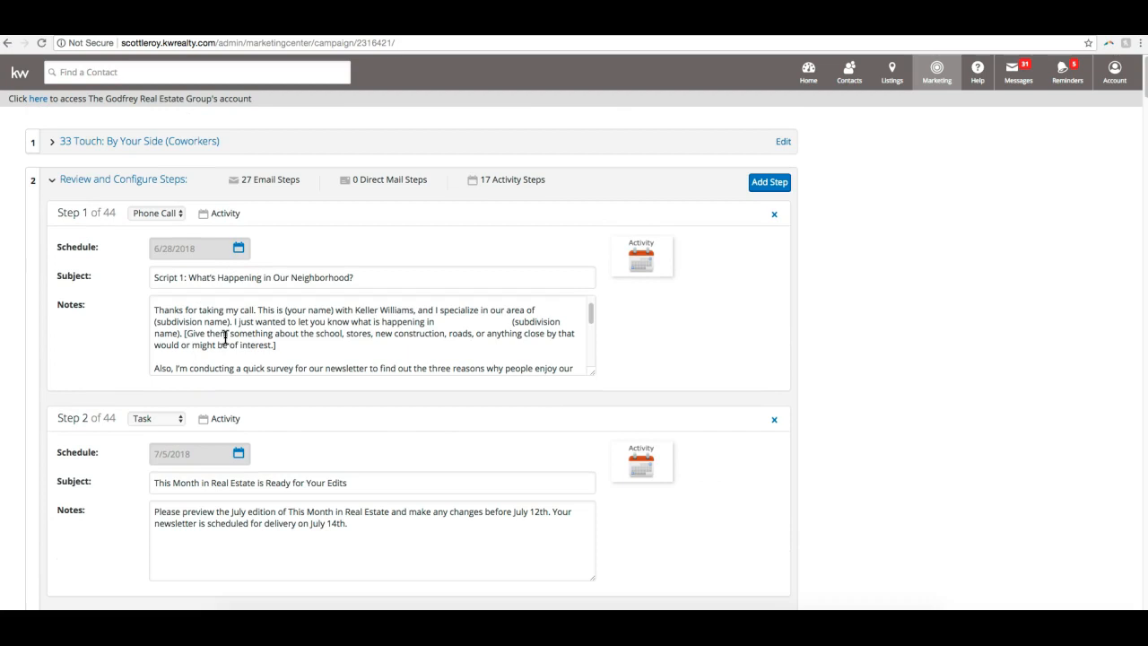
scroll(367, 353, "down", 5)
scroll(467, 427, "down", 1)
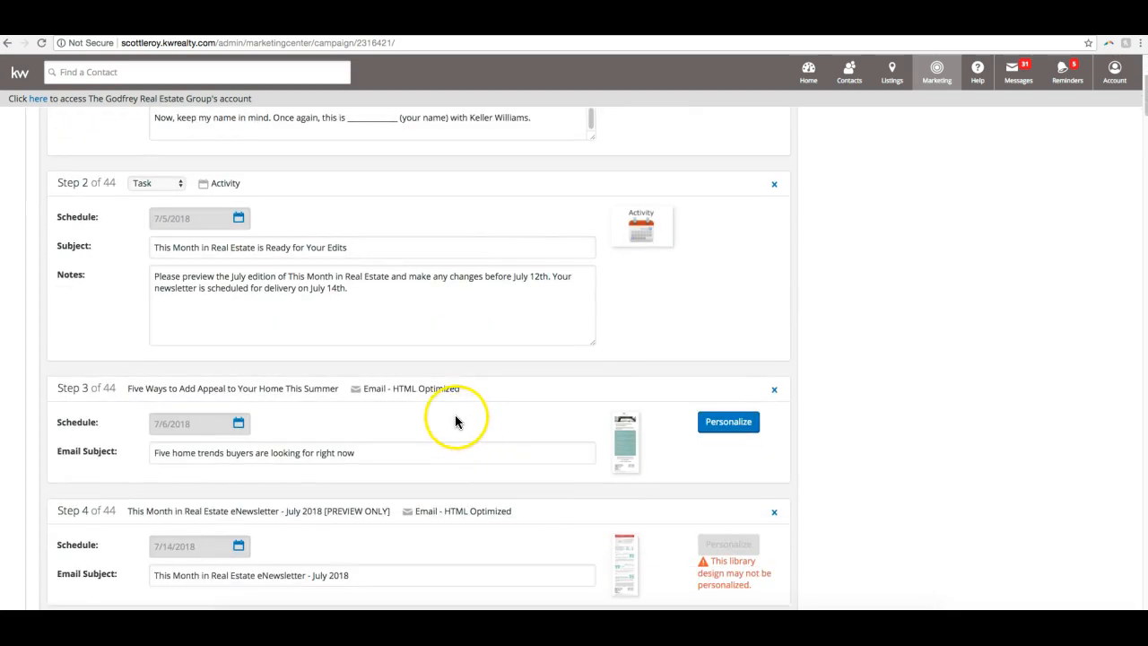
scroll(669, 455, "down", 1)
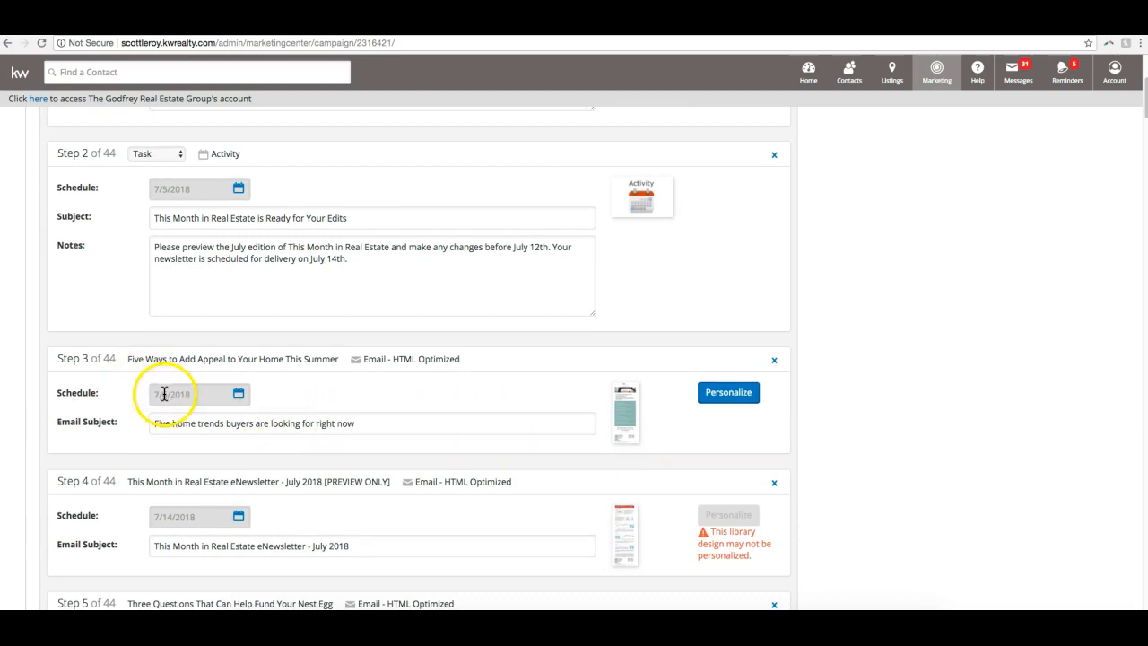
left_click(239, 396)
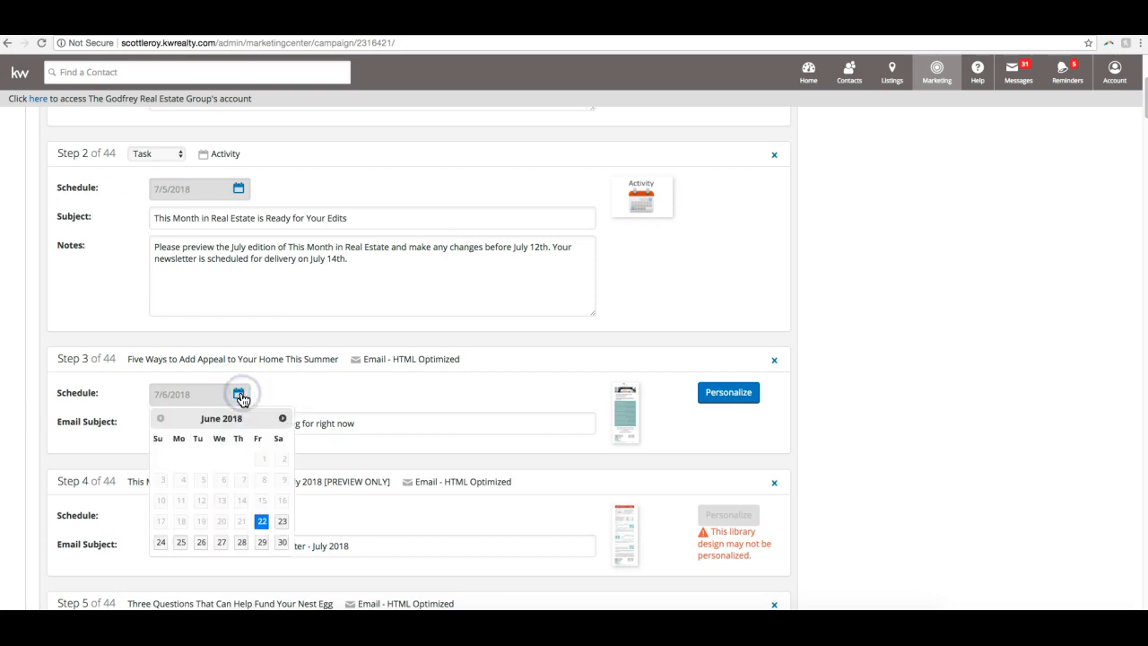
left_click(283, 418)
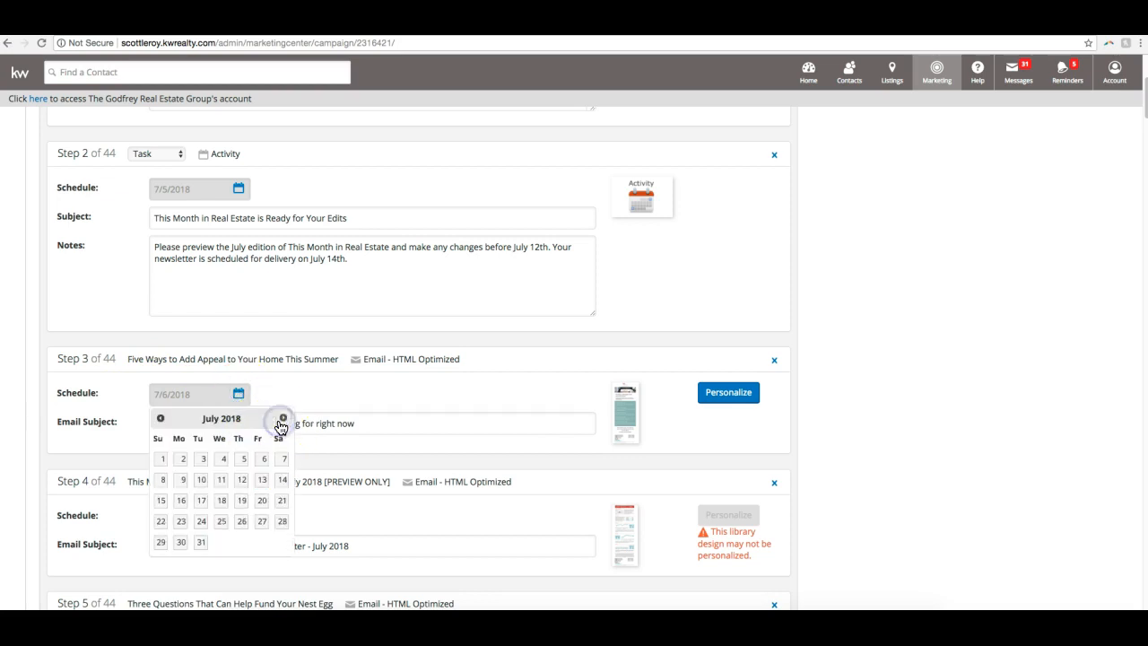
right_click(284, 468)
key("Escape")
left_click(182, 479)
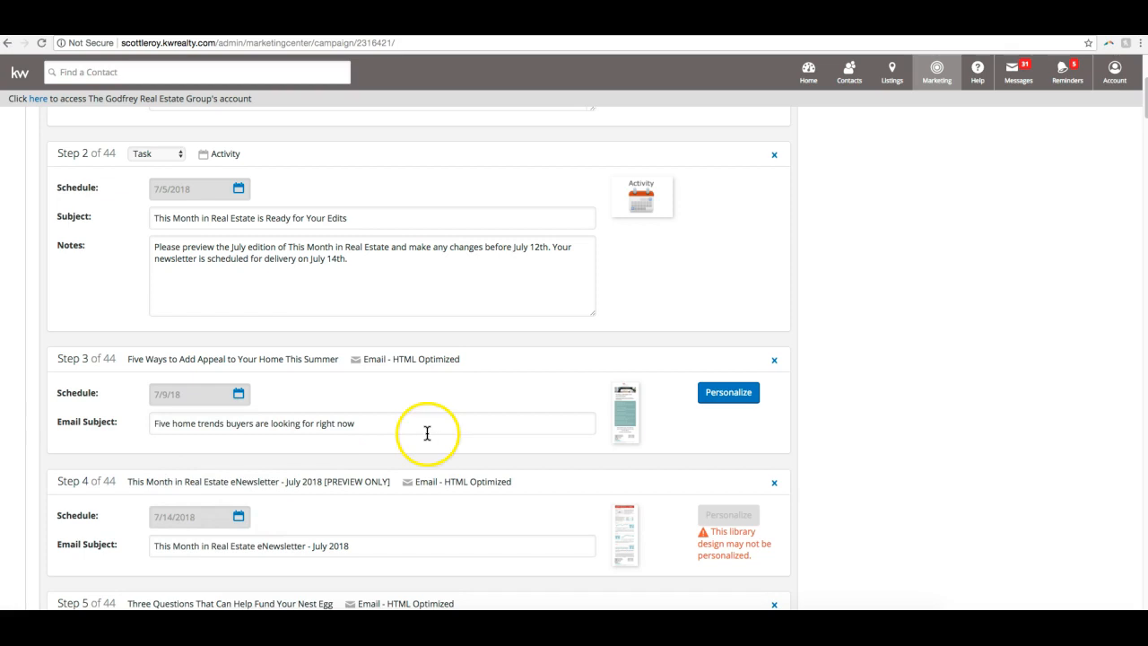
scroll(426, 433, "down", 1)
left_click(367, 422)
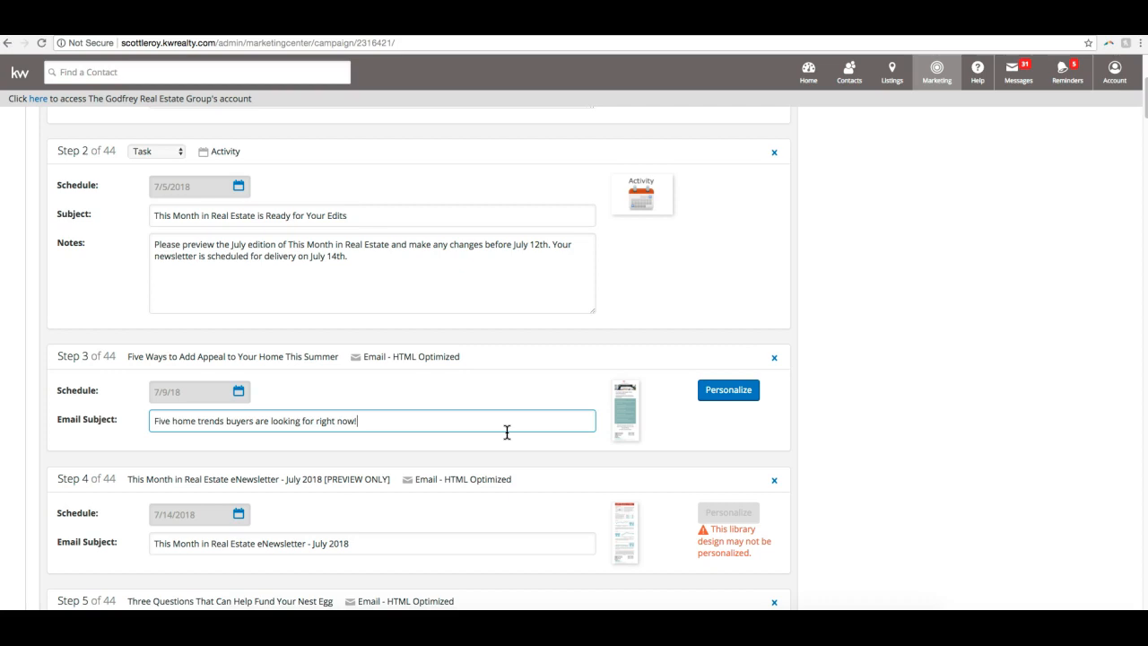
- Preview the Step 3 email Five Ways to Add Appeal to Your Home This Summer down to its signature and close the preview
left_click(630, 398)
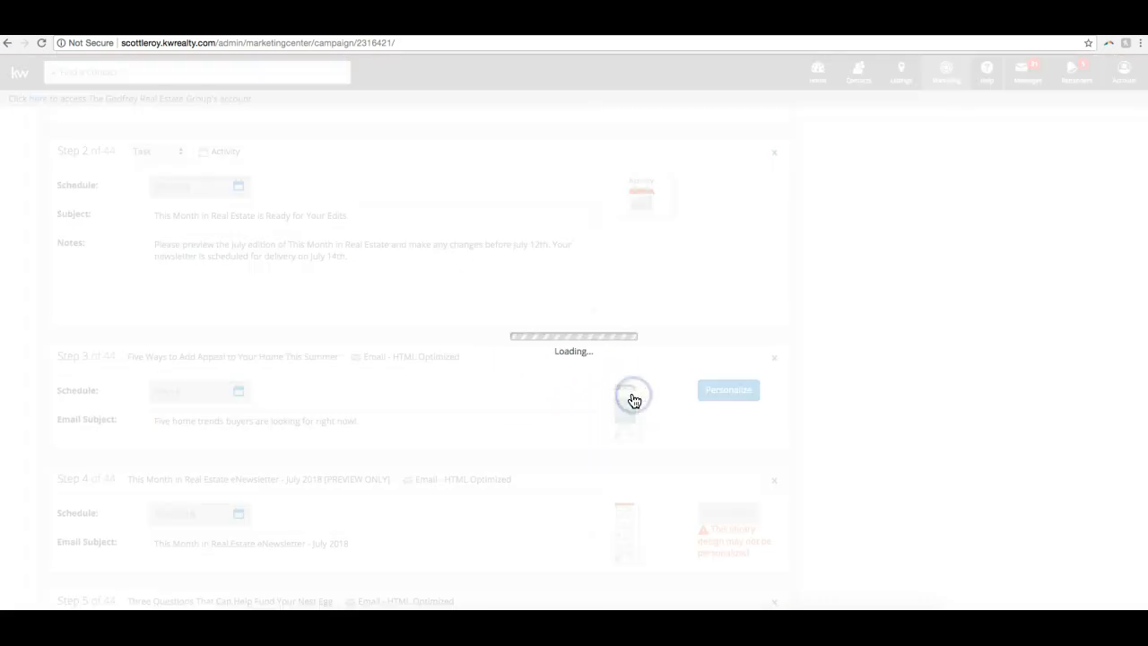
scroll(632, 388, "up", 8)
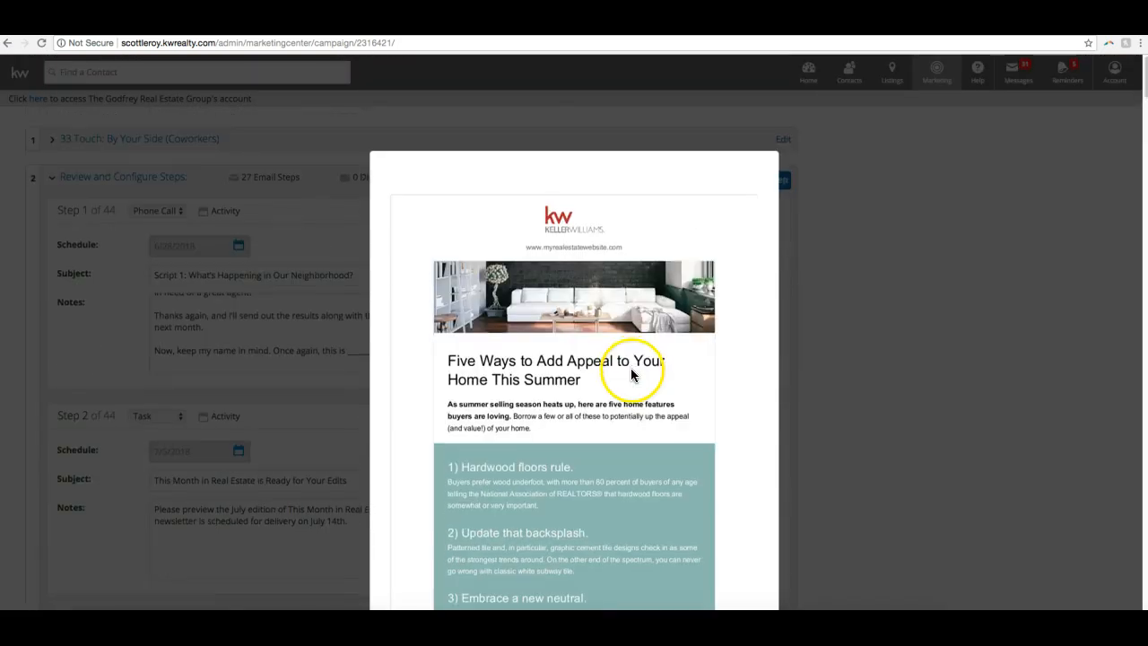
scroll(631, 375, "down", 10)
scroll(631, 375, "up", 4)
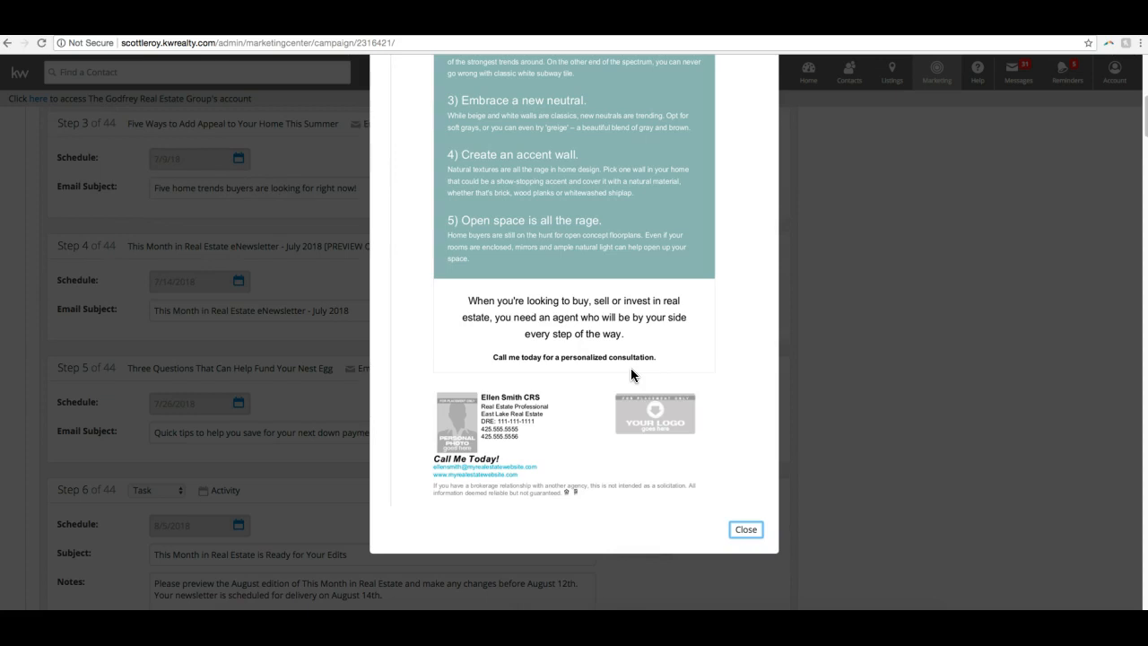
left_click(744, 530)
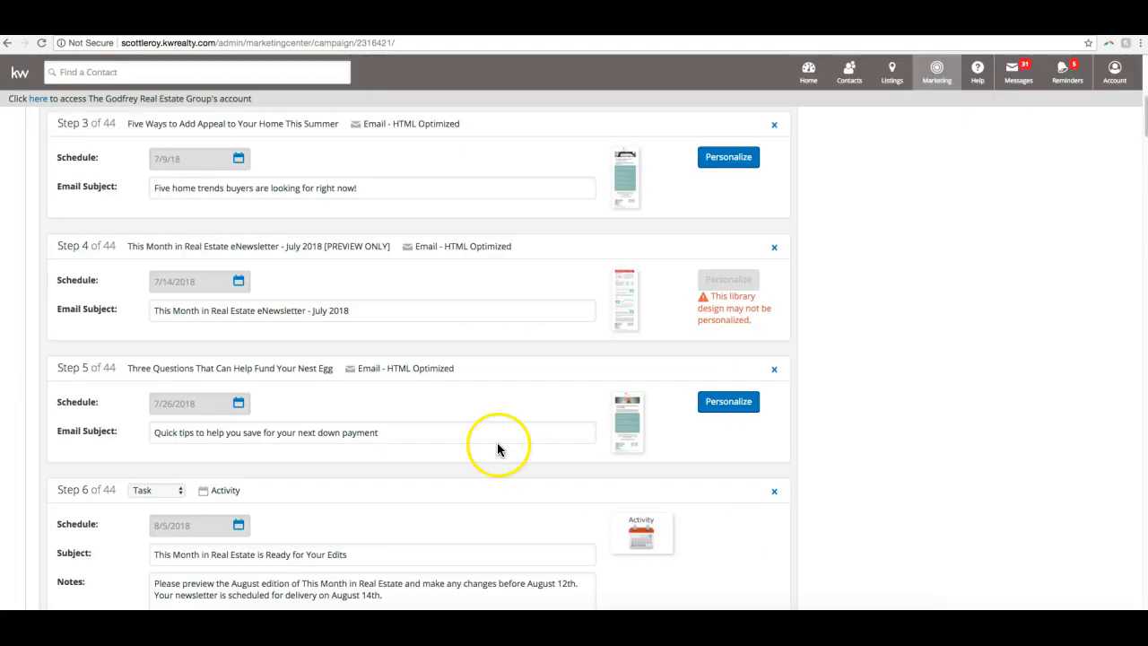
- Open the Step 3 email for personalization and look through its header, photo and five tips
scroll(641, 389, "up", 1)
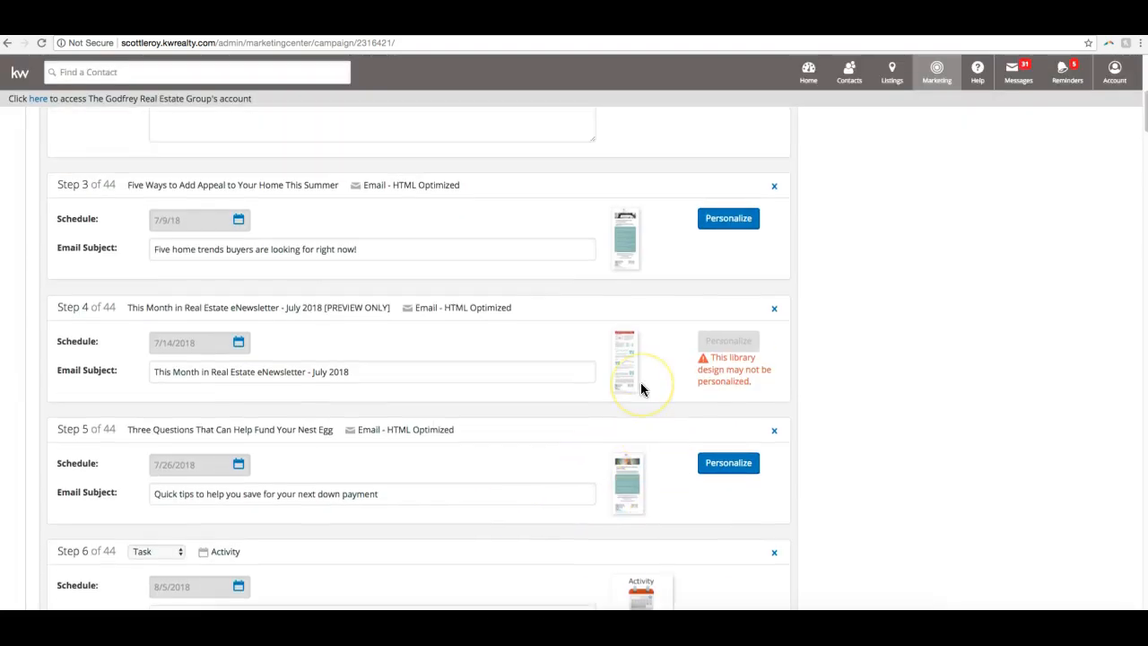
scroll(718, 238, "up", 1)
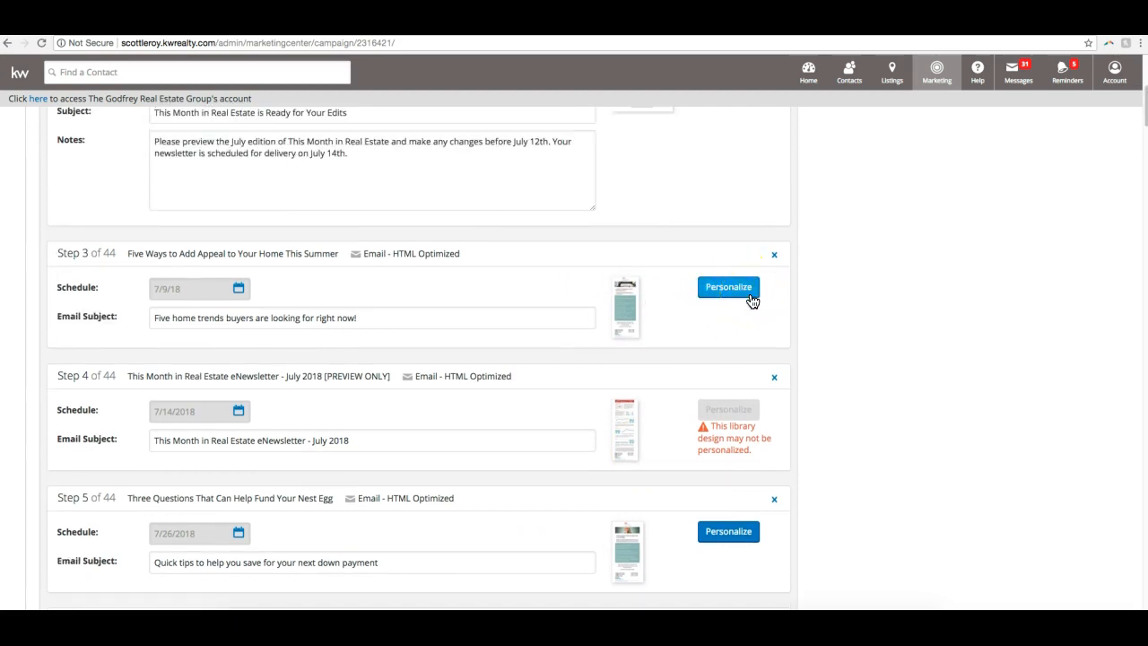
left_click(737, 295)
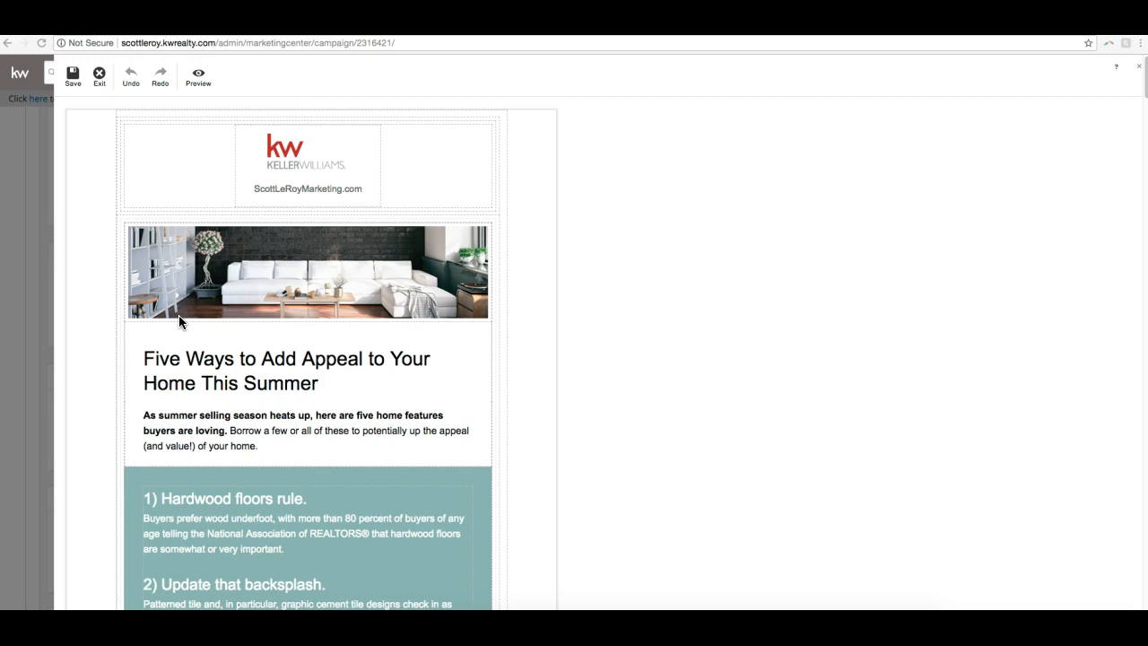
scroll(455, 327, "down", 10)
scroll(454, 320, "up", 10)
left_click(725, 247)
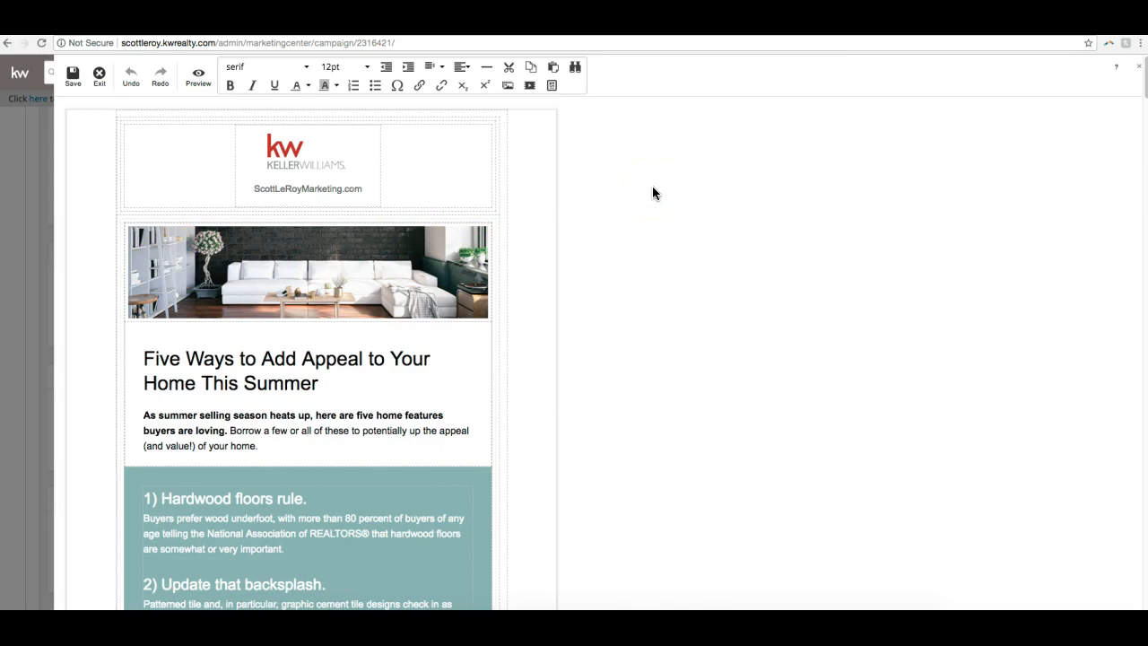
scroll(652, 193, "down", 10)
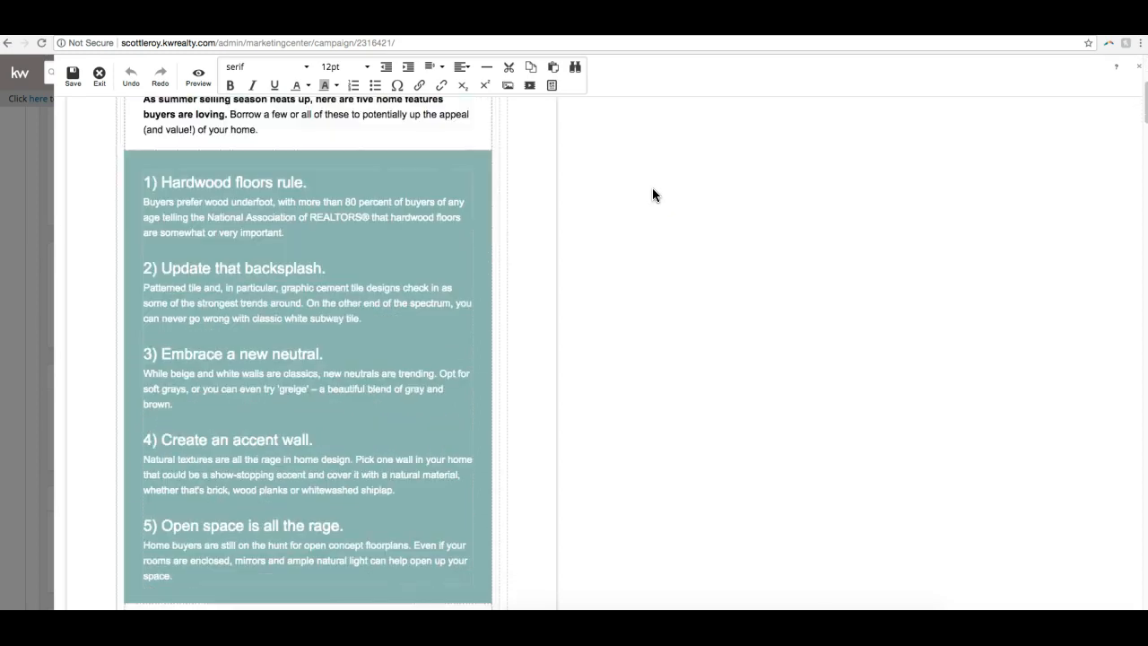
scroll(652, 194, "up", 6)
scroll(652, 187, "up", 5)
- Open the image libraries for replacing the banner photo above the email heading
double_click(441, 230)
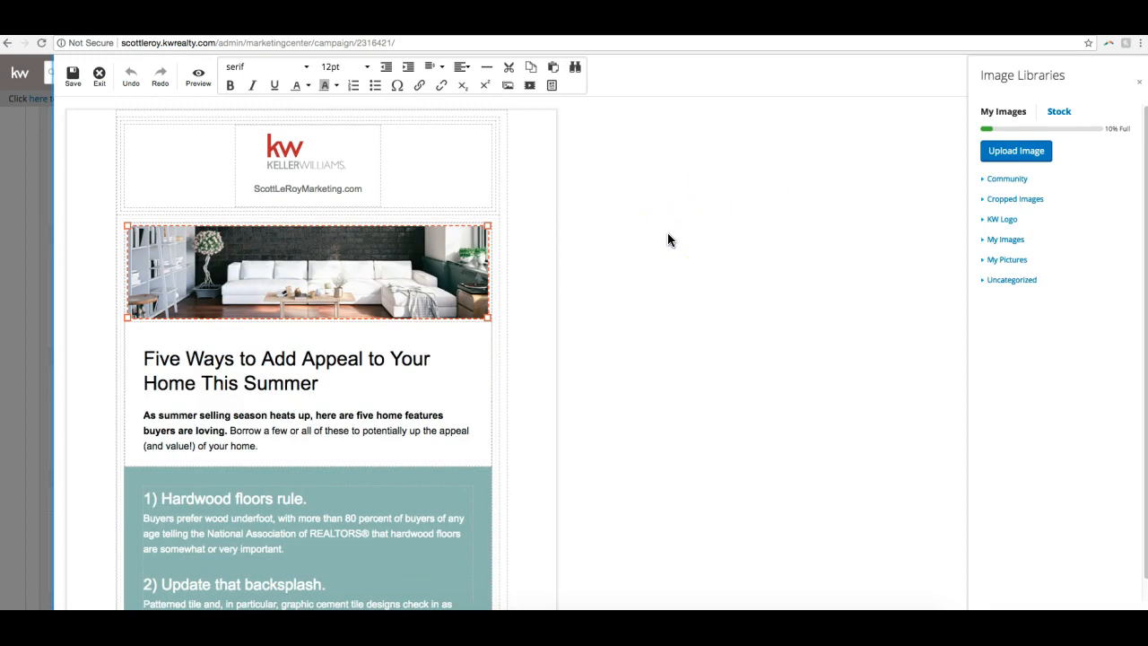
scroll(269, 225, "down", 1)
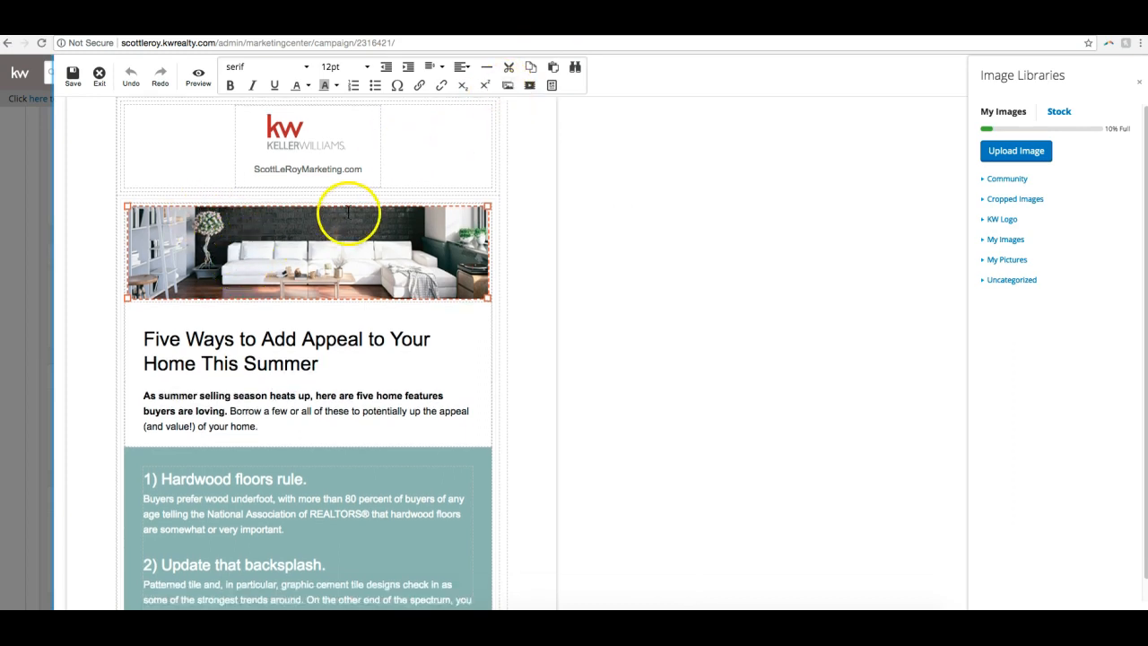
scroll(348, 212, "down", 5)
- Replace the heading "Five Ways to Add Appeal to Your Home This Summer" with the marketing company's name followed by "Rocks!"
left_click(352, 269)
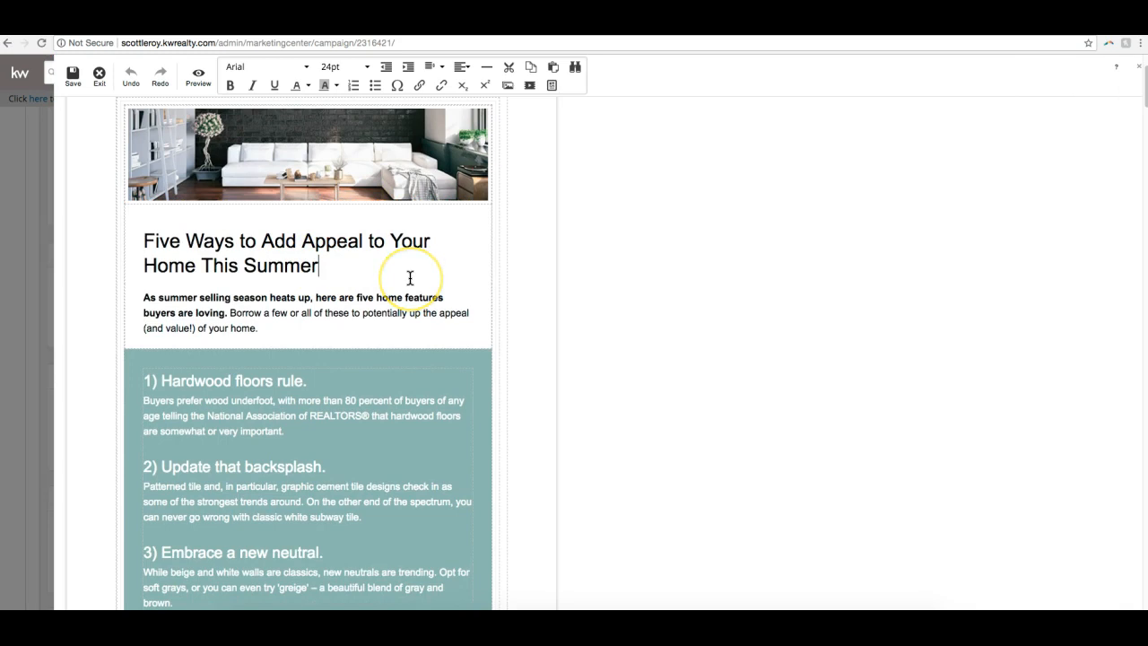
left_click_drag(320, 265, 145, 246)
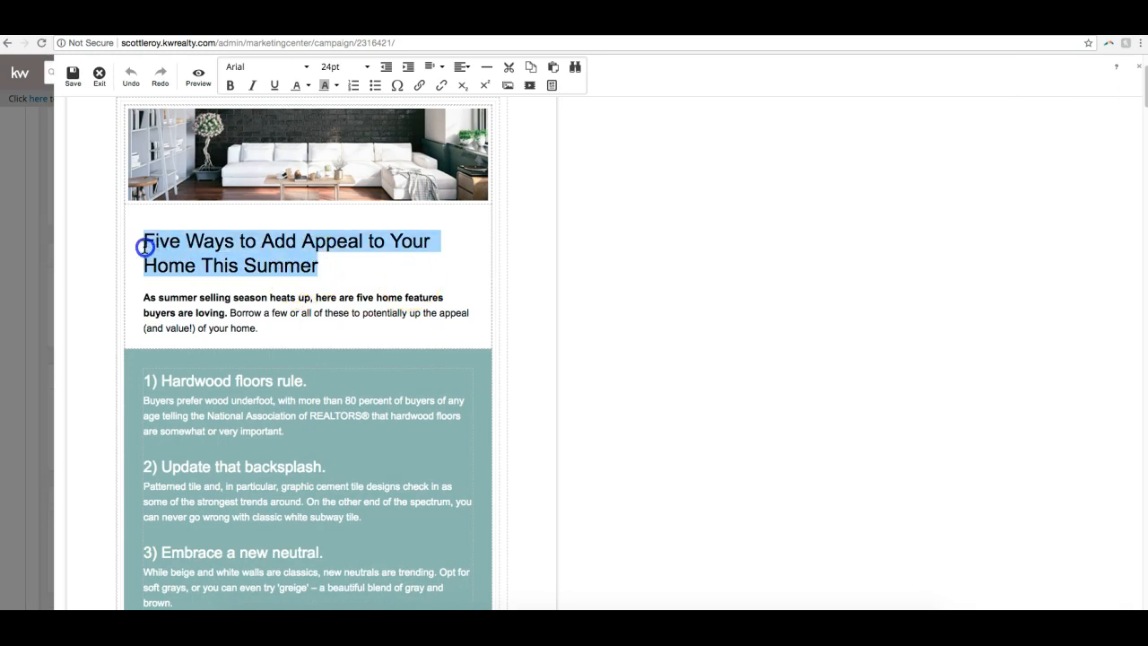
key("BackSpace")
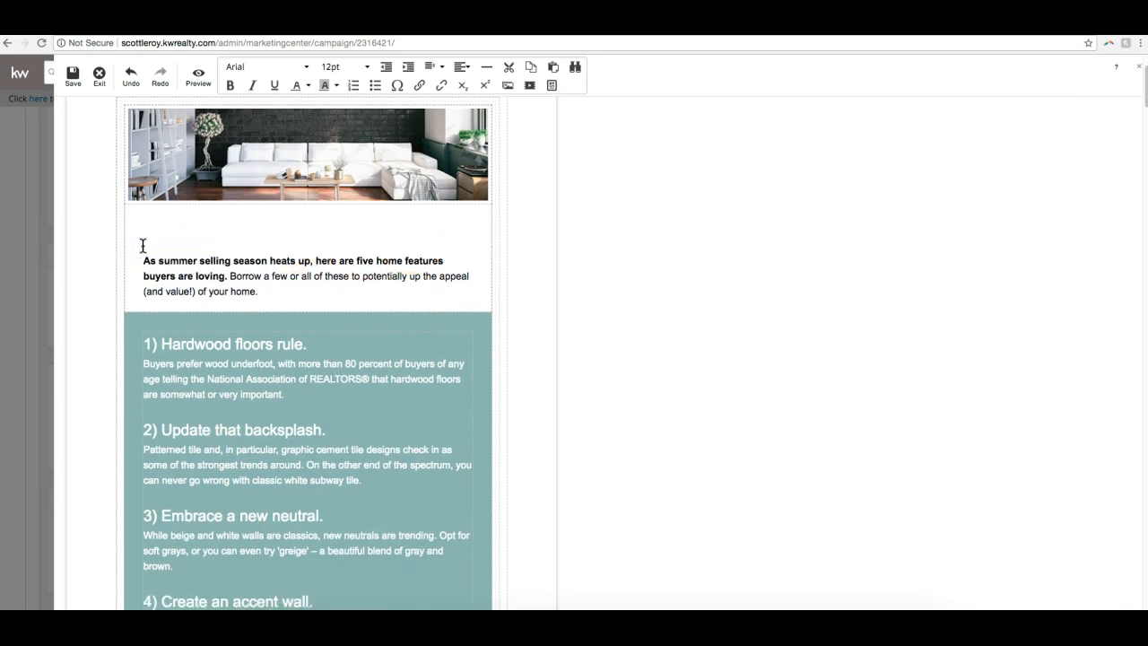
type("Scott Le R")
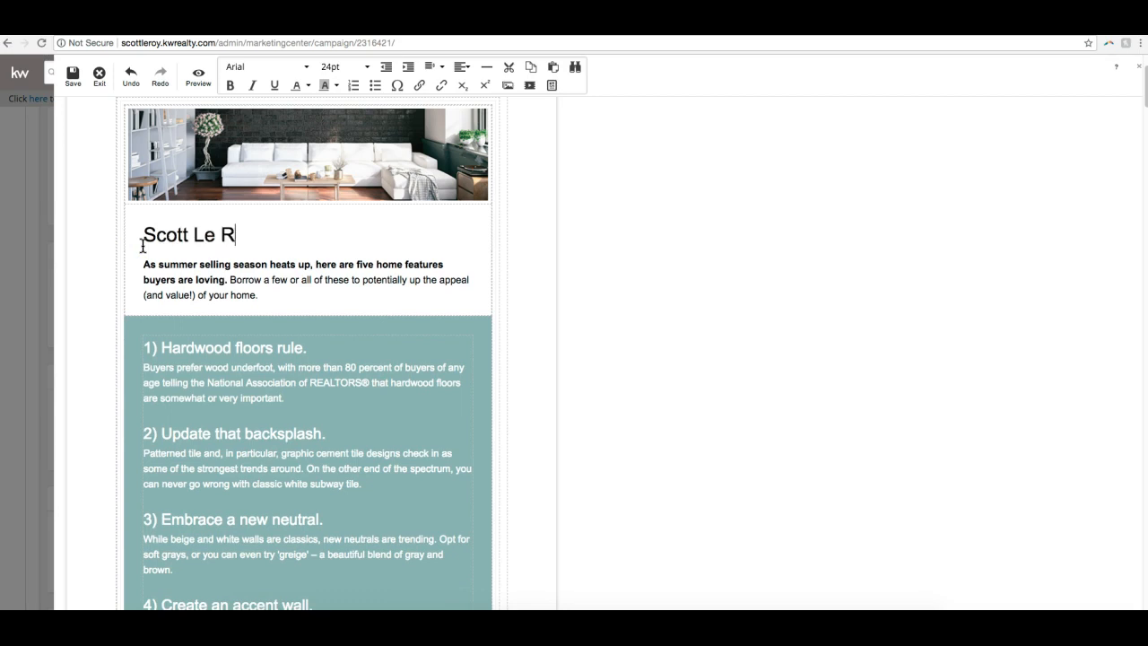
type("oy Marketing Rocks!")
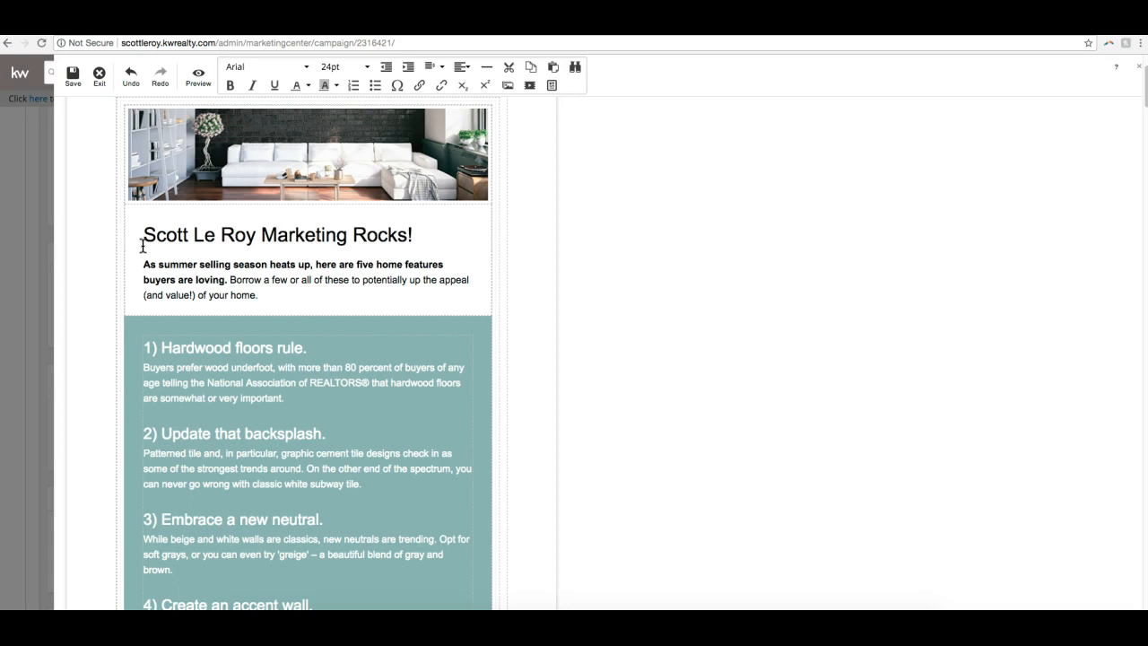
- Format the new heading in Verdana, trying 36 pt before settling on 18 pt
scroll(431, 247, "up", 1)
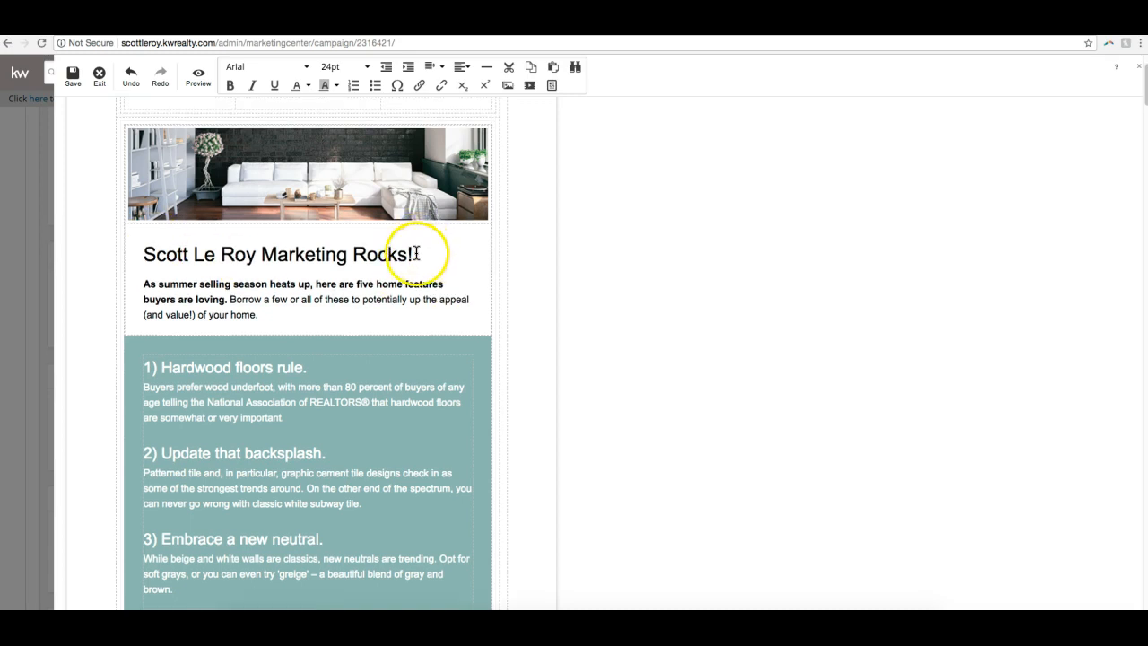
triple_click(220, 242)
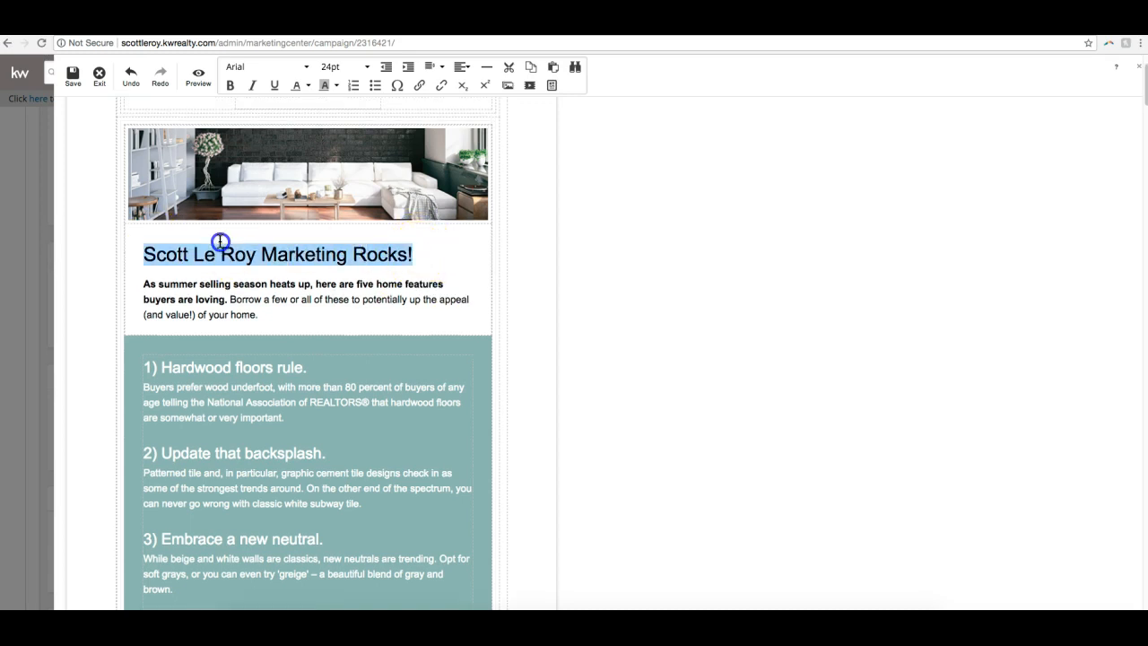
left_click(305, 70)
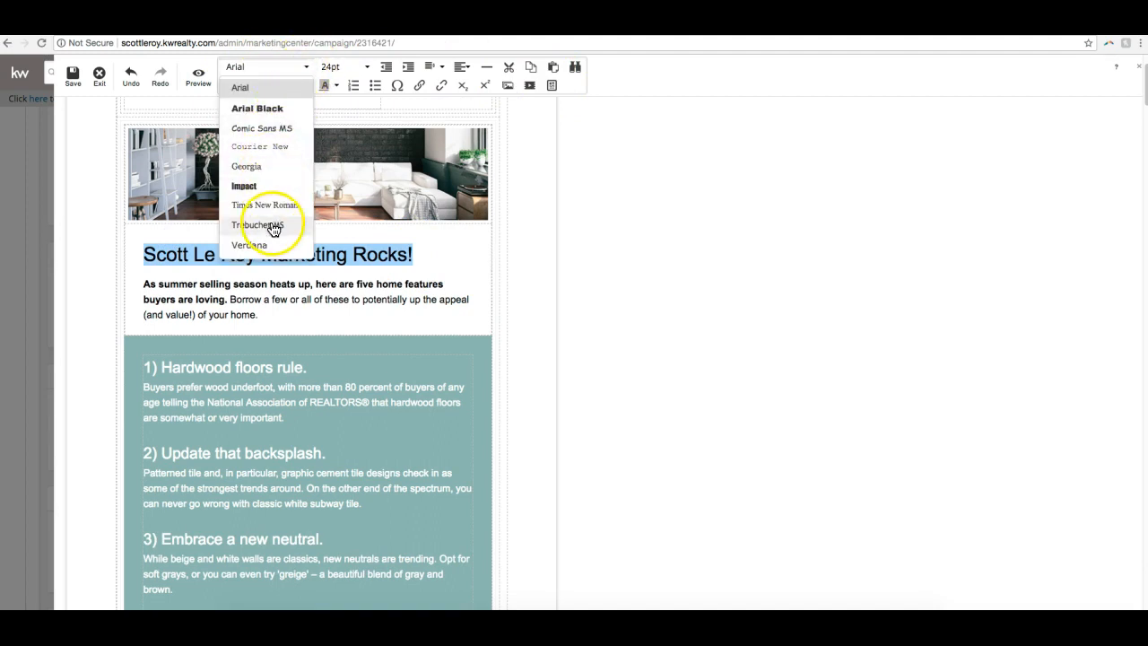
left_click(298, 245)
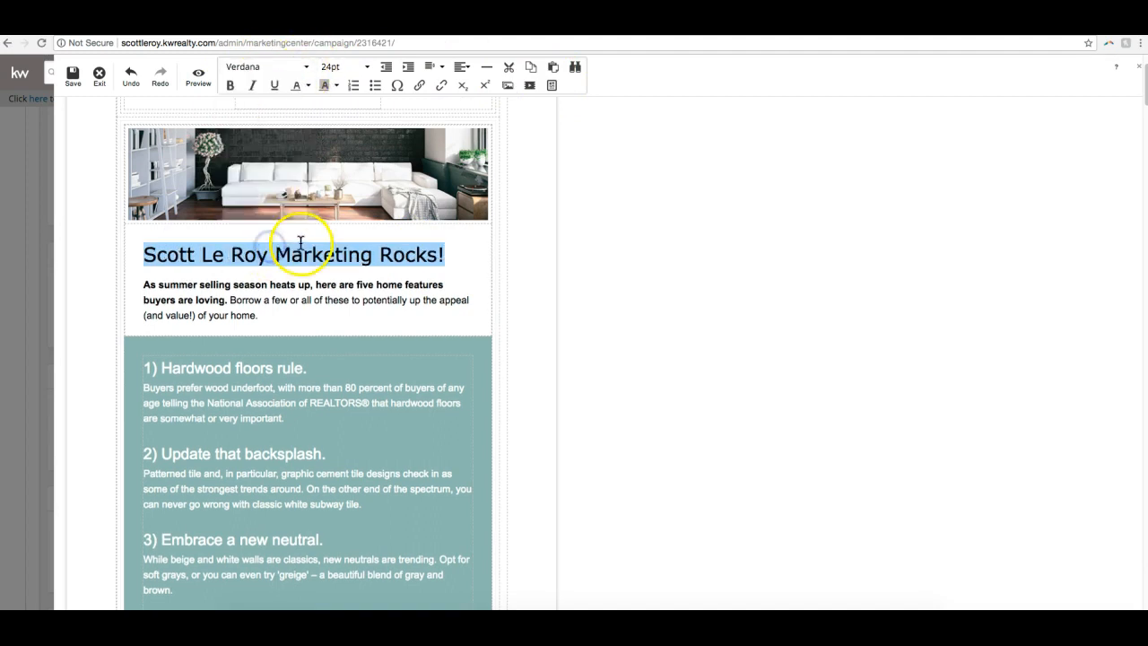
left_click(348, 72)
left_click(341, 205)
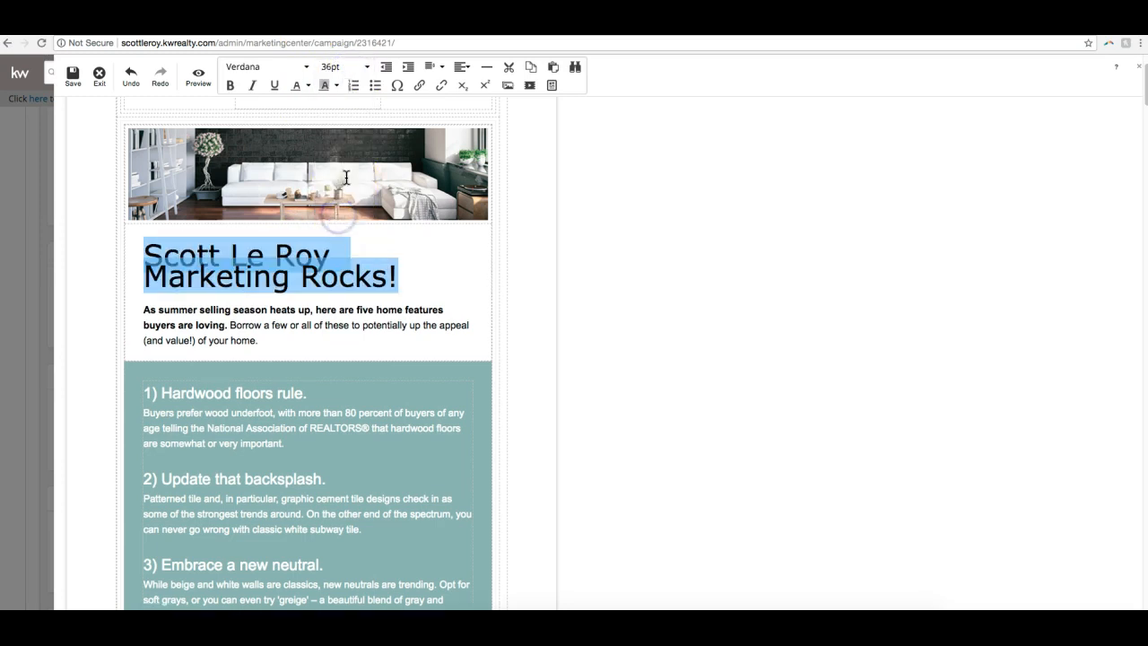
left_click(361, 68)
left_click(341, 172)
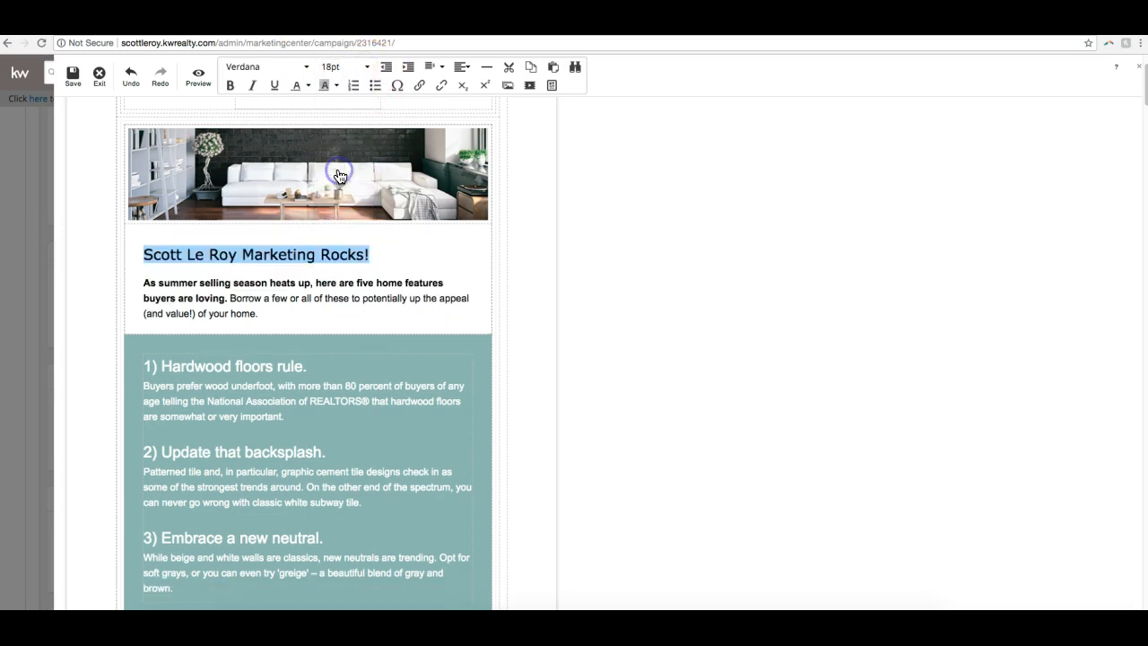
- Color the heading dark red and make it bold, italic and underlined
left_click(309, 87)
left_click(317, 113)
left_click(230, 87)
left_click(231, 90)
left_click(231, 88)
left_click(252, 86)
left_click(274, 88)
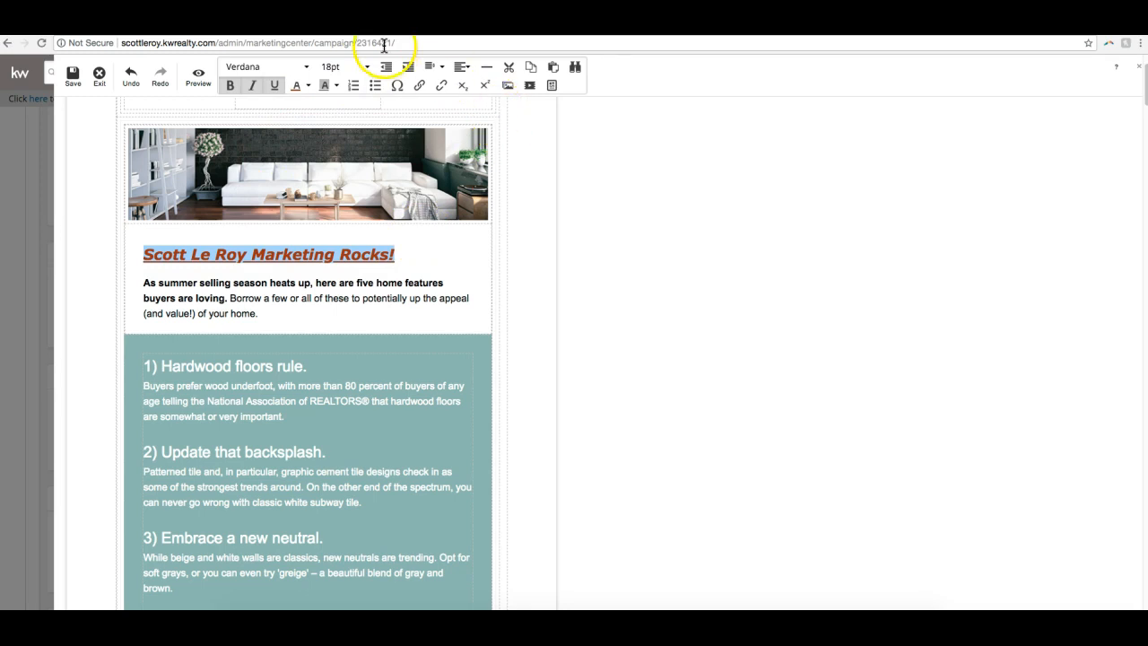
- Look at the line spacing options, then center the heading below the banner photo and deselect it
left_click(443, 70)
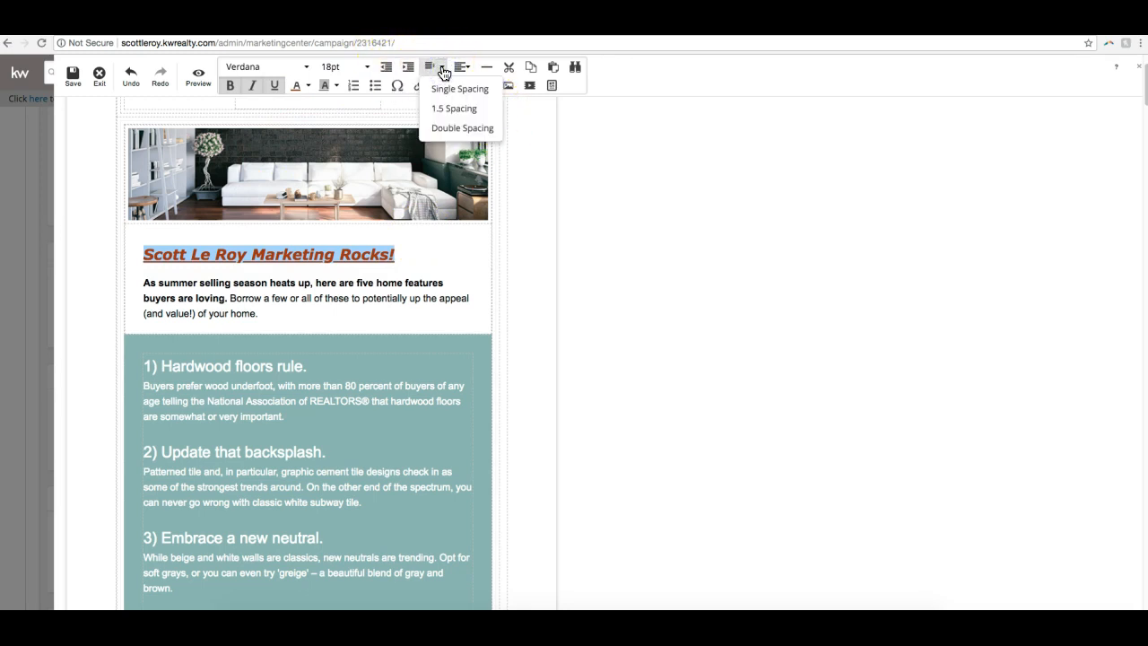
left_click(462, 70)
left_click(468, 110)
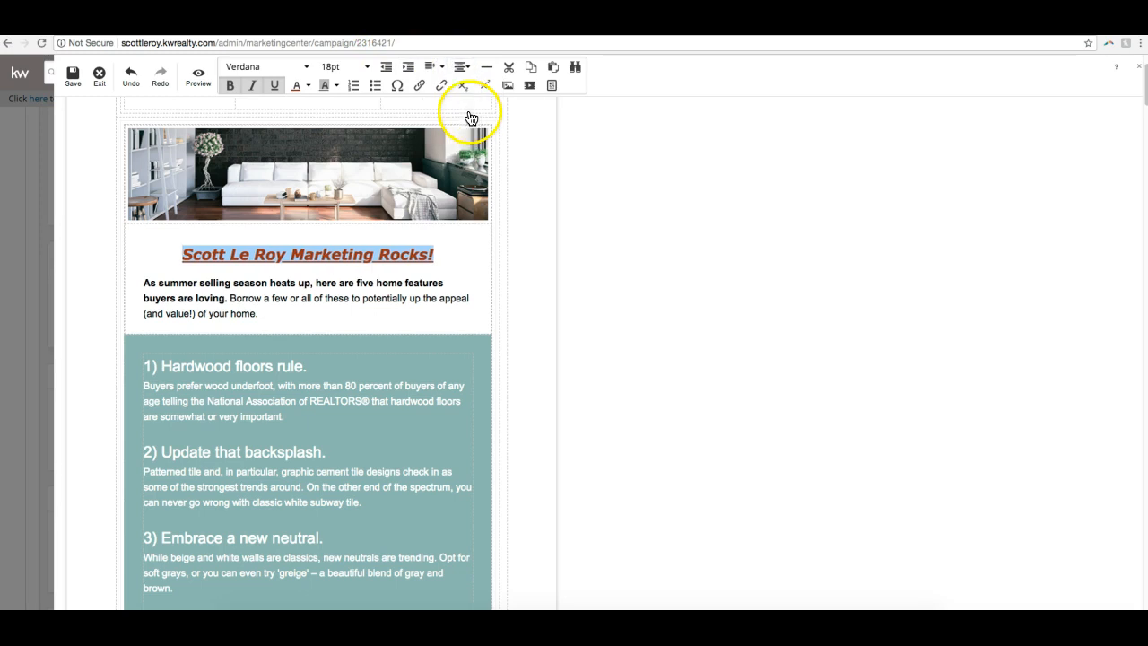
left_click(650, 192)
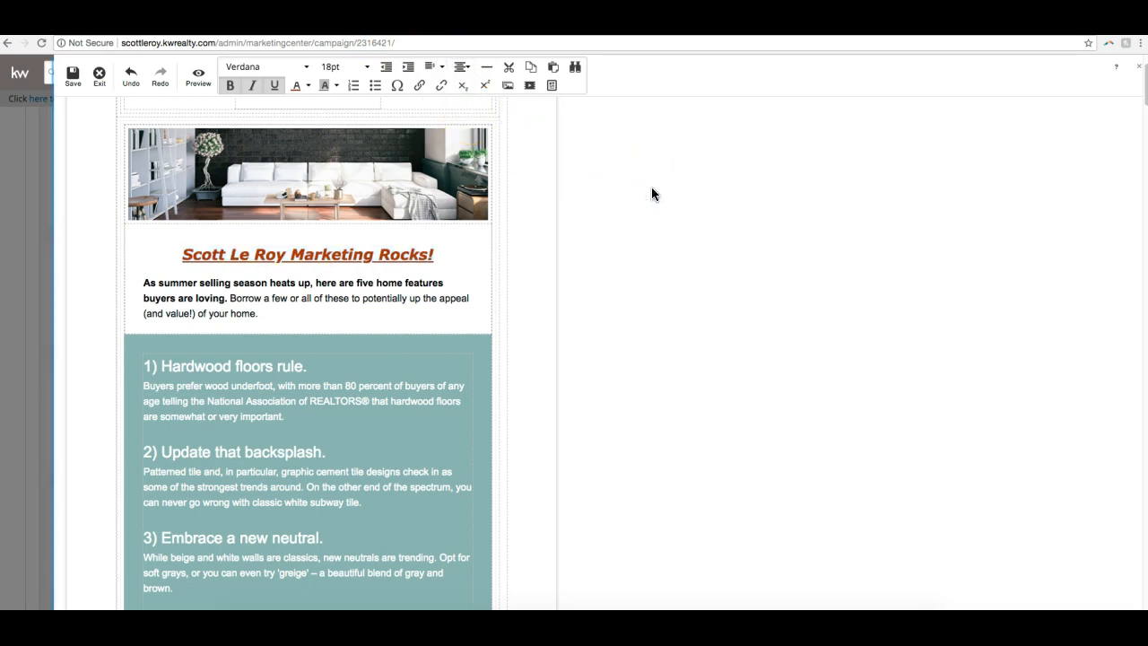
- Open the image libraries for the living-room banner photo and look through the My Images folder
scroll(298, 243, "down", 5)
scroll(298, 216, "up", 3)
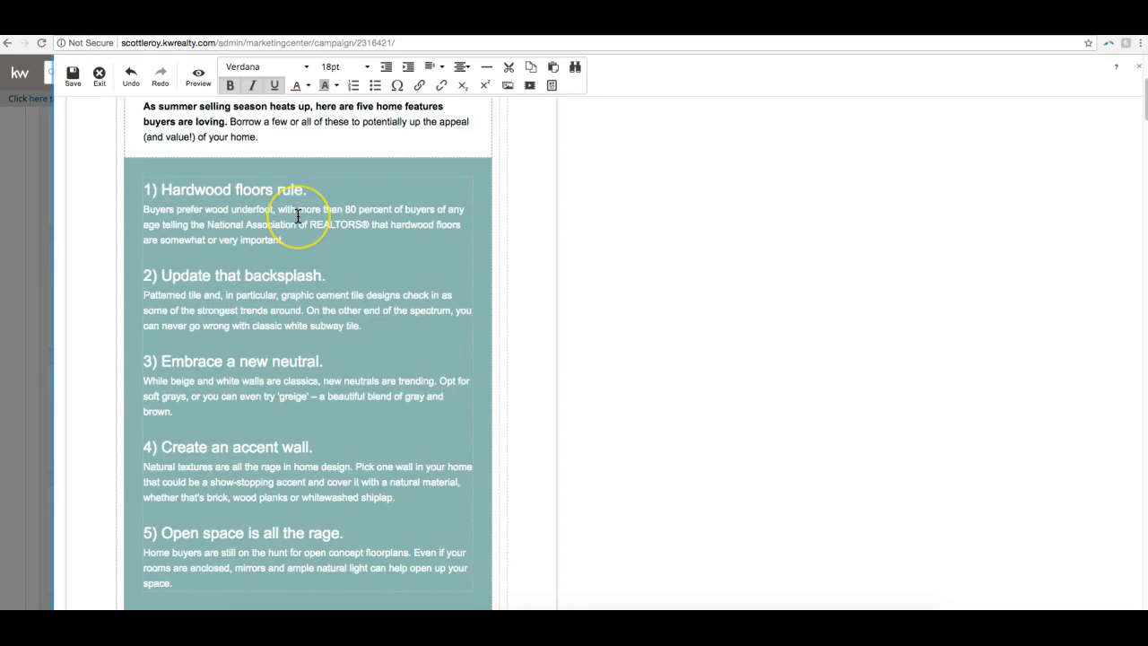
scroll(298, 216, "up", 3)
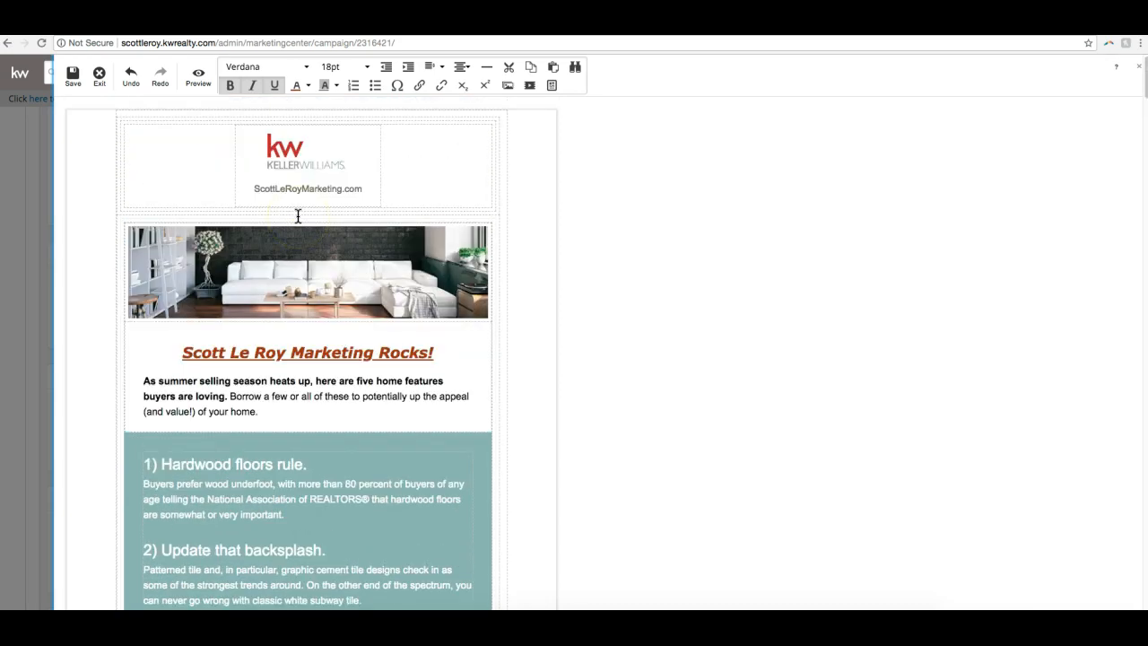
left_click(308, 248)
double_click(331, 274)
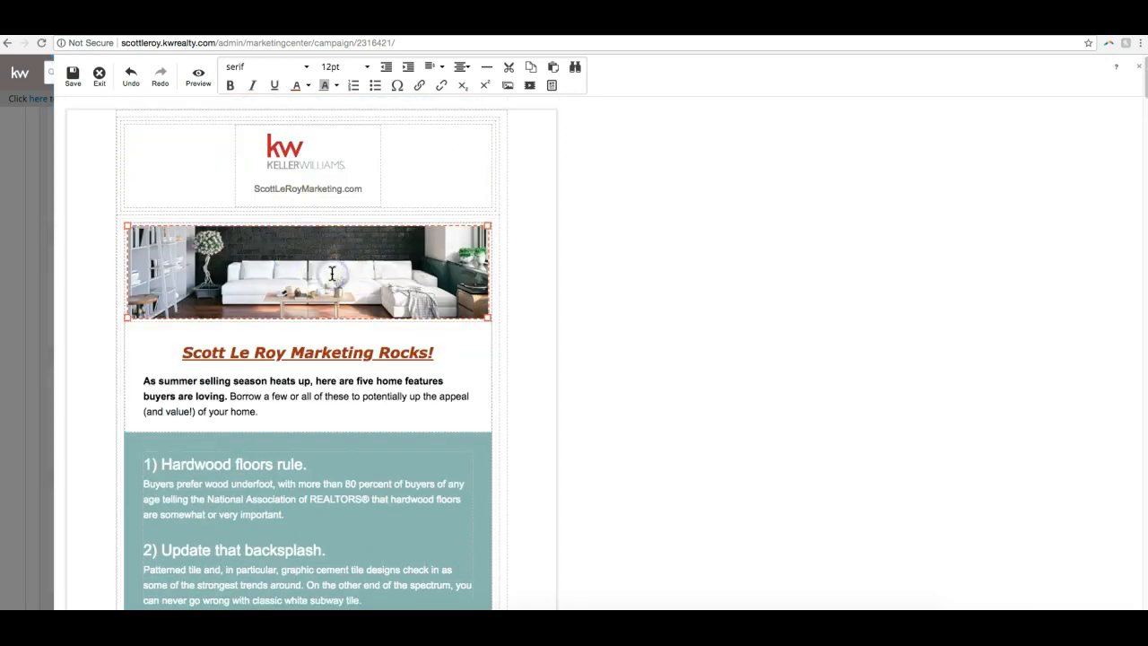
left_click(408, 279)
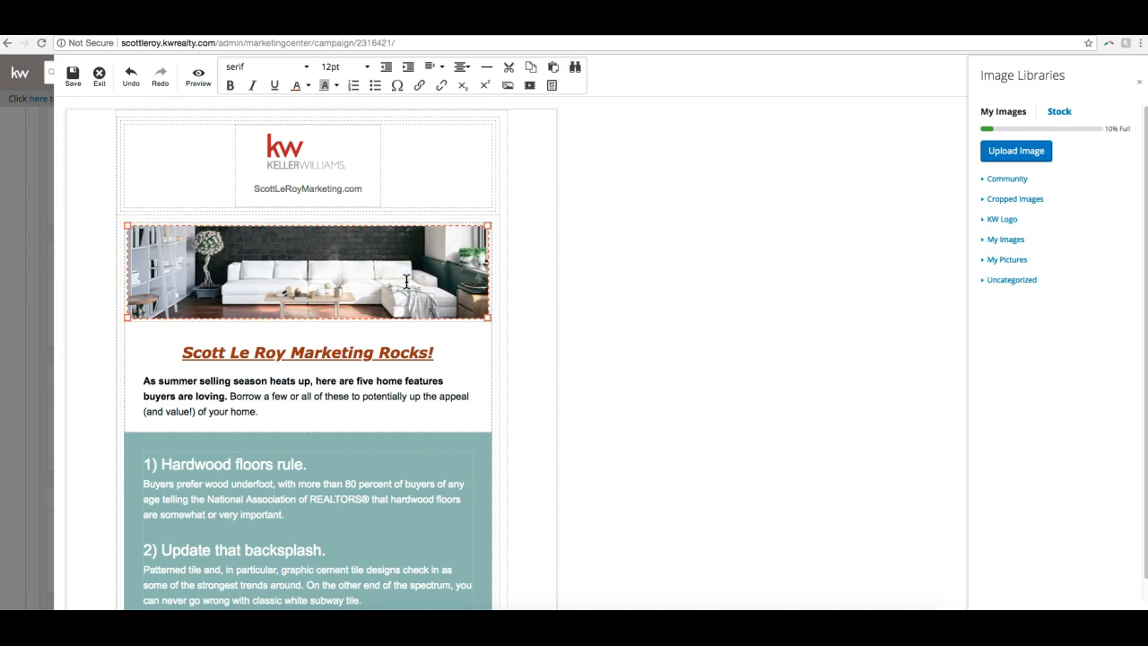
left_click(285, 249)
left_click(1014, 242)
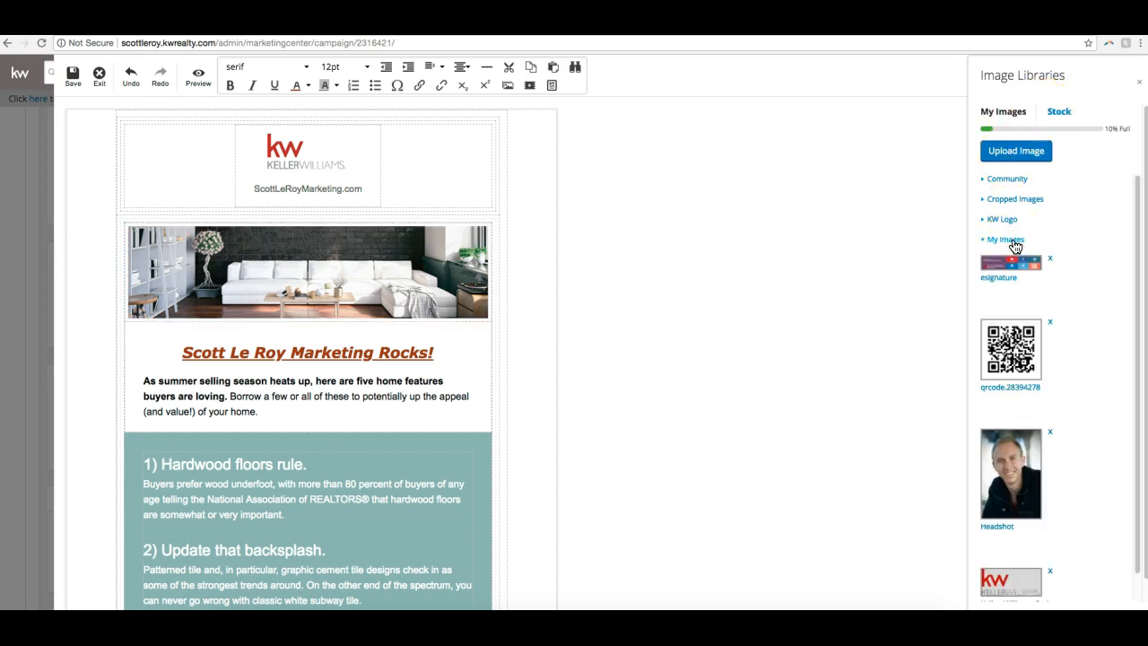
scroll(1045, 251, "down", 1)
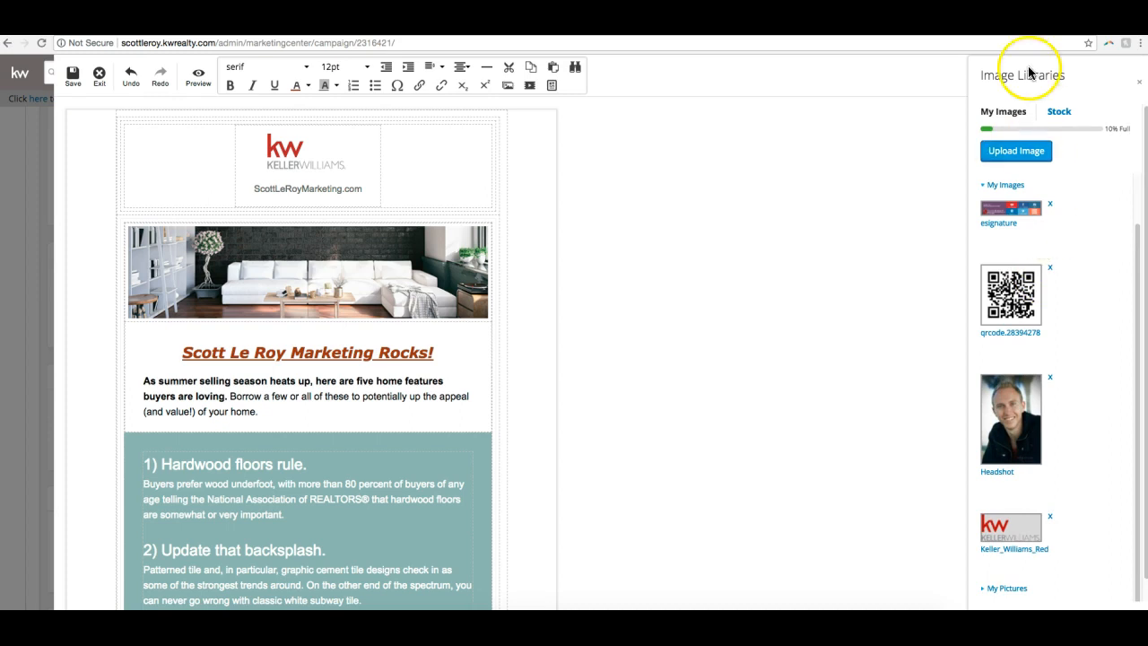
- Replace the living-room banner photo with the stock image "Black Baby Chicken" from the Animals category
left_click(1059, 113)
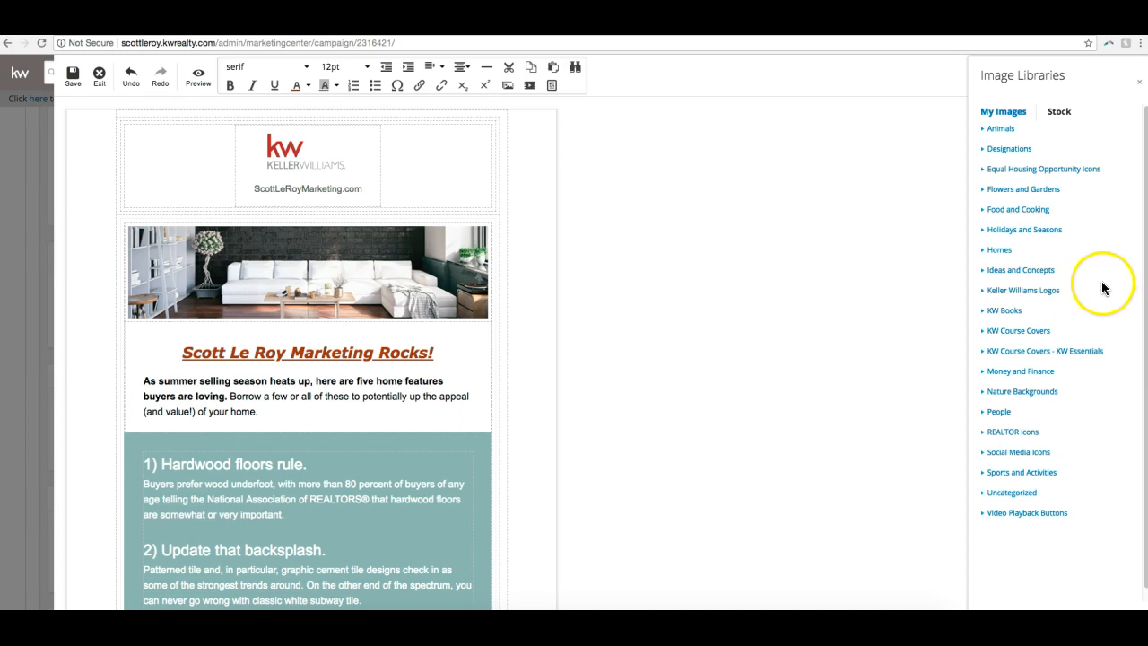
left_click(1001, 131)
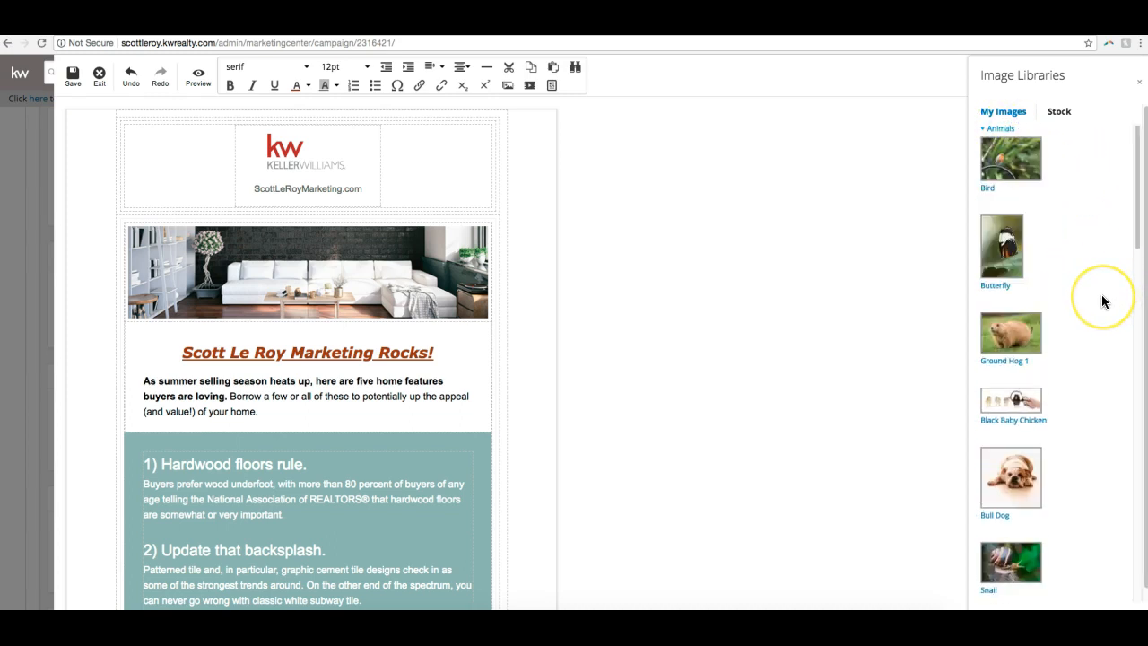
scroll(1101, 300, "down", 2)
left_click(1026, 342)
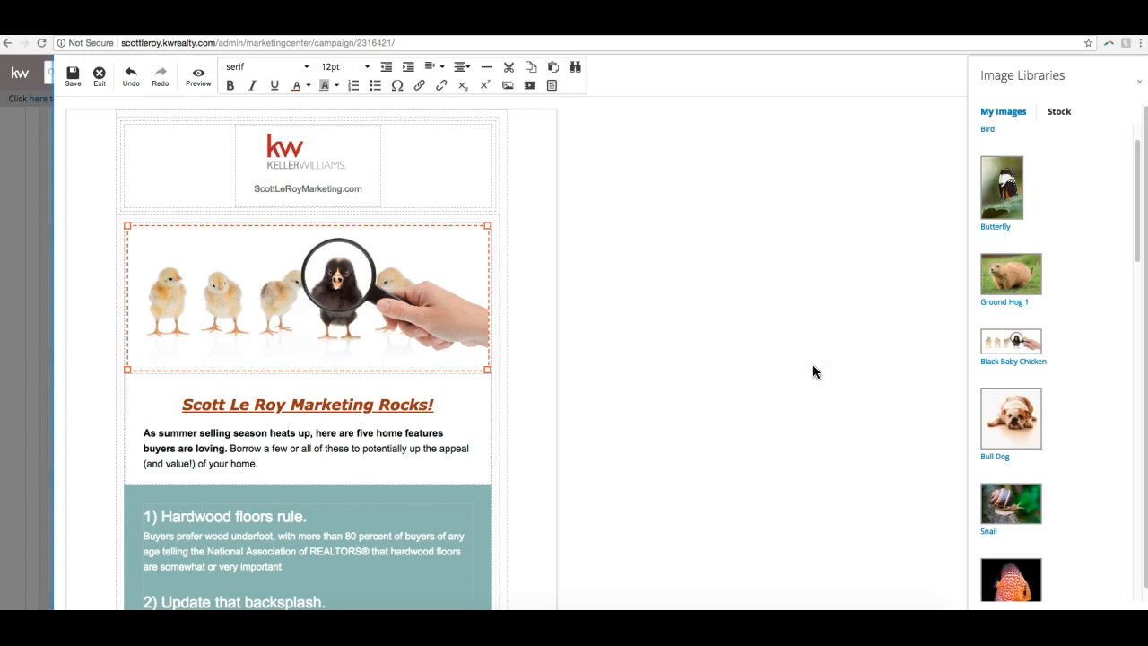
scroll(246, 282, "down", 5)
scroll(257, 283, "up", 5)
scroll(256, 283, "down", 10)
scroll(260, 284, "up", 10)
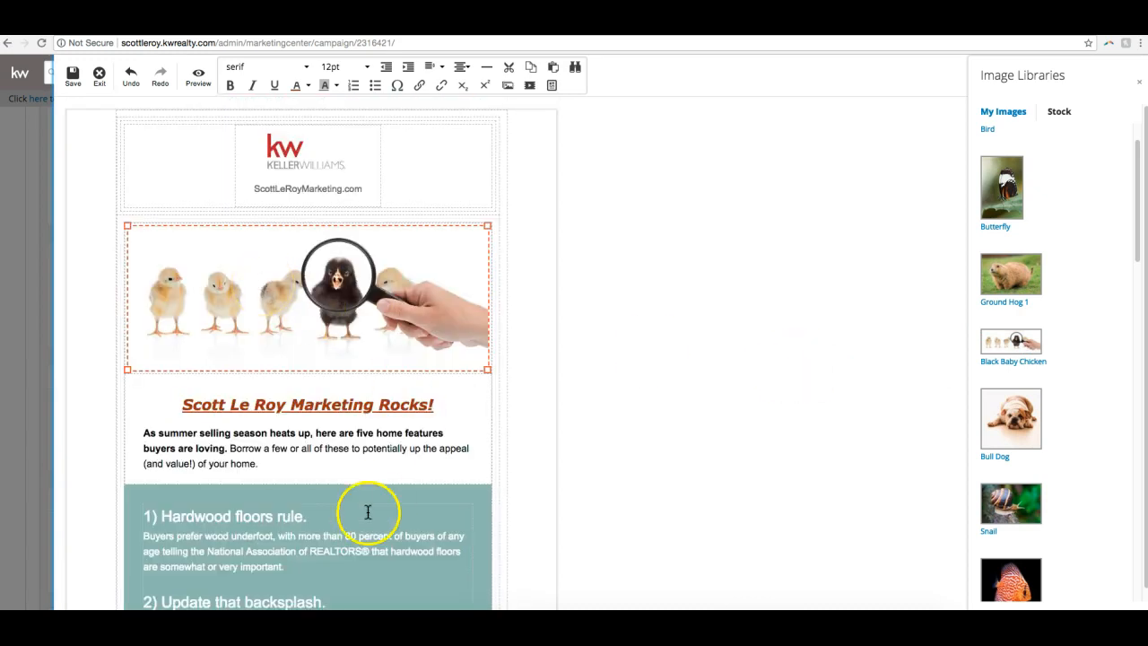
- Insert a video placeholder on a new line below the intro paragraph and activate its video URL entry
left_click(290, 462)
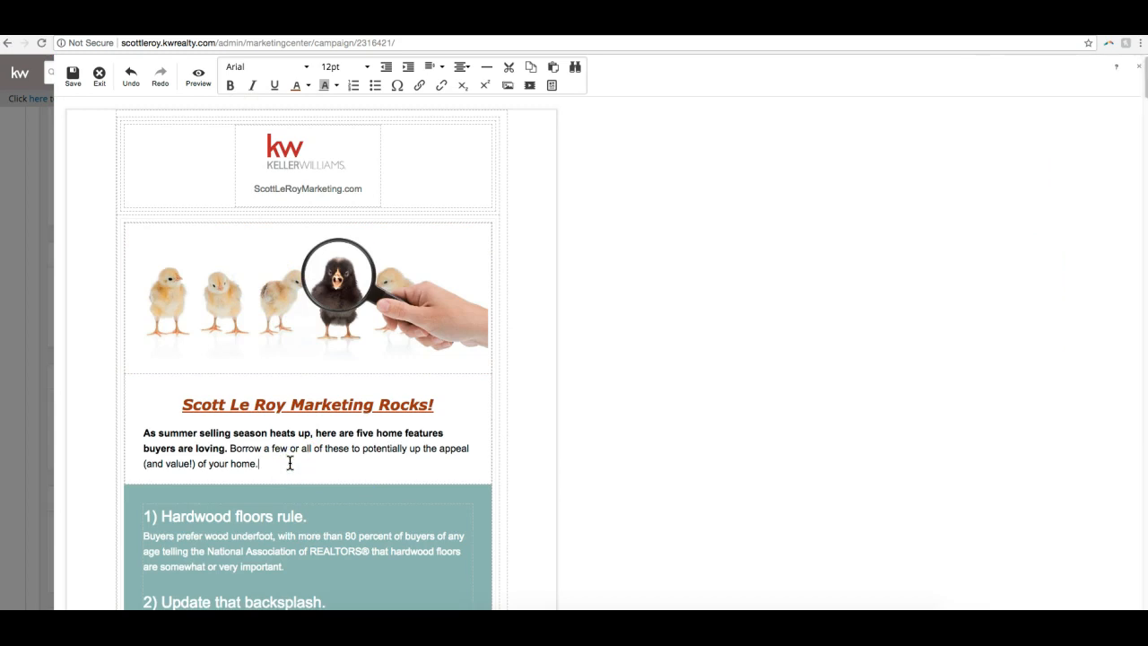
left_click(289, 461)
key("Return")
key("Return")
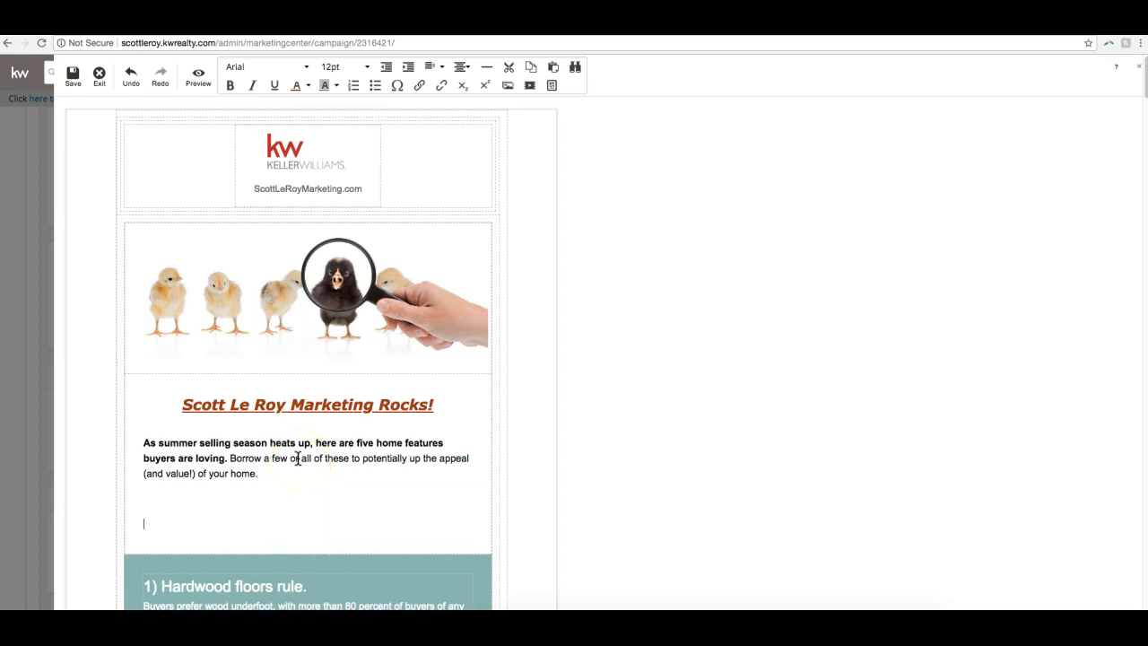
left_click(288, 478)
key("BackSpace")
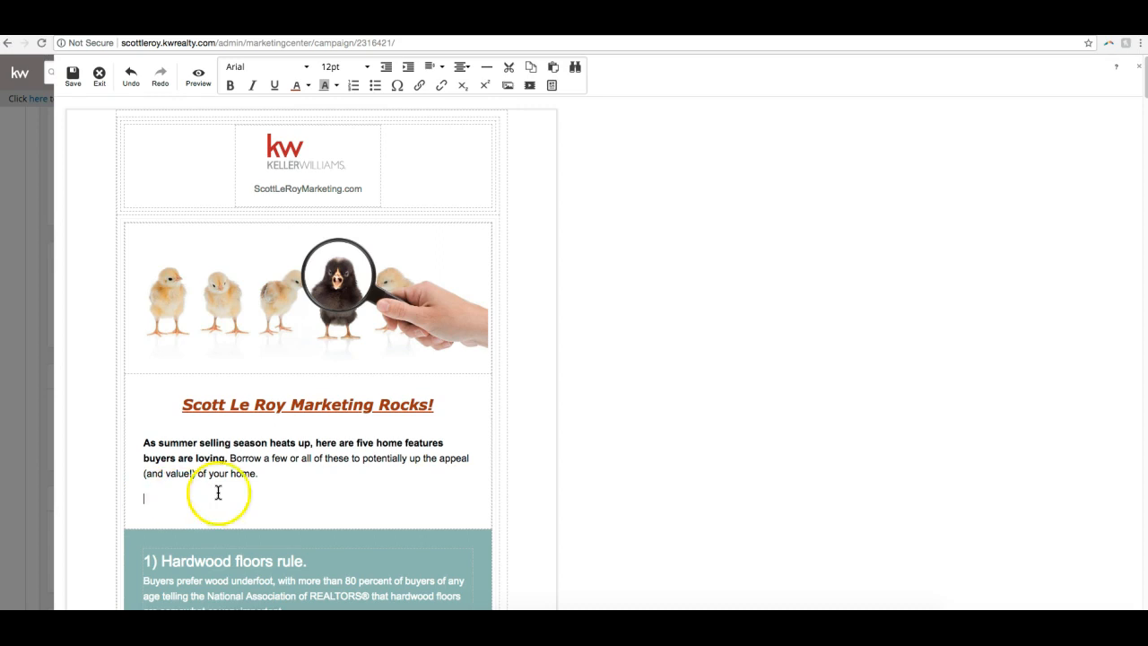
left_click(532, 88)
left_click(1046, 160)
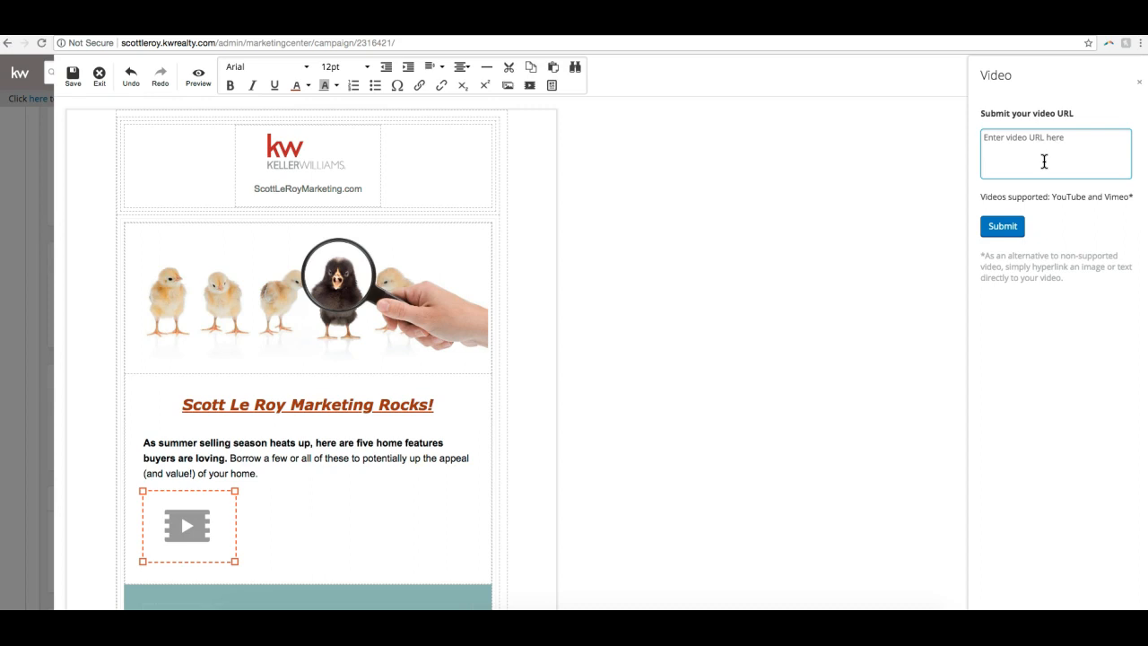
- In a new browser tab, open the YouTube channel's "Your Digital Marketing Solution" video and copy its web address
key("ctrl+t")
type("y")
key("Return")
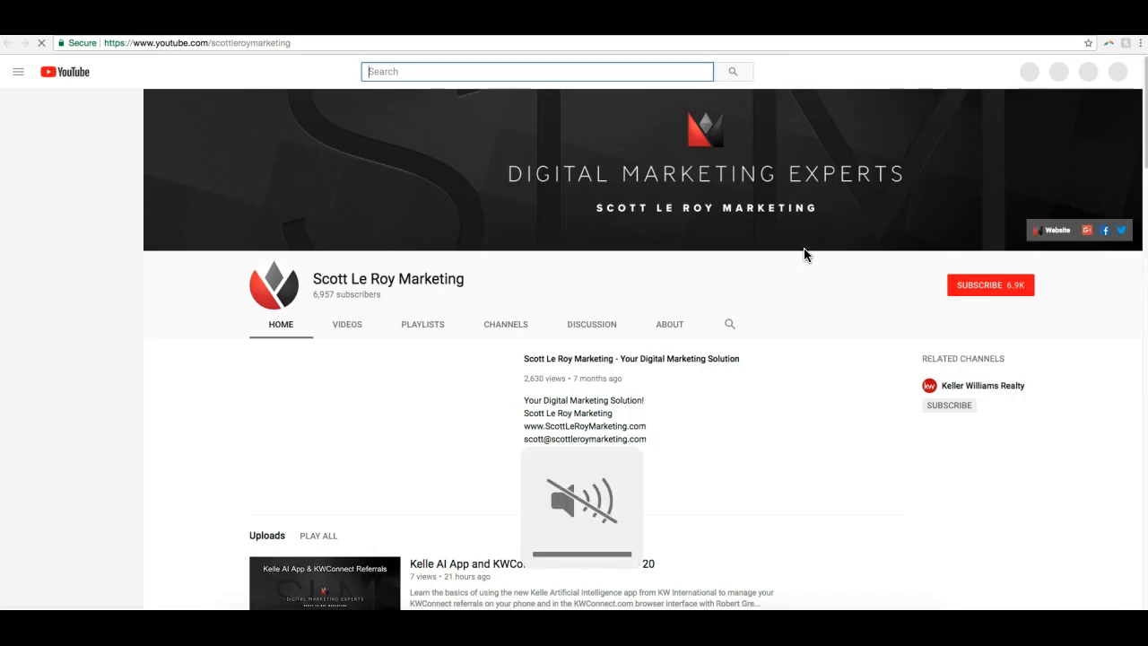
left_click(691, 365)
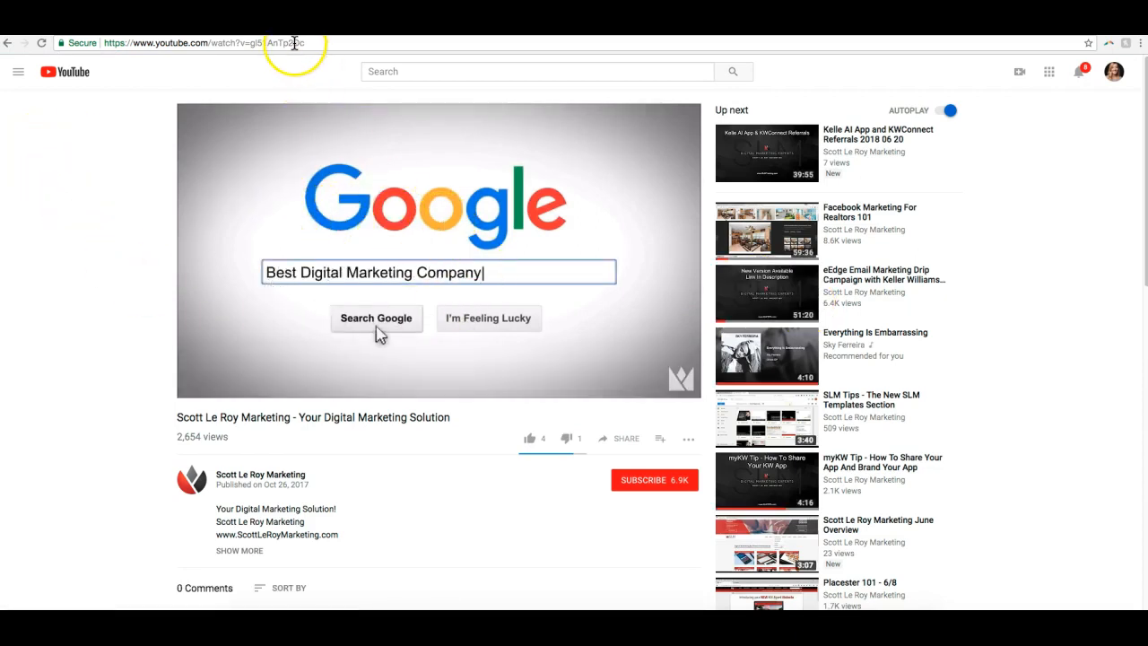
left_click(295, 43)
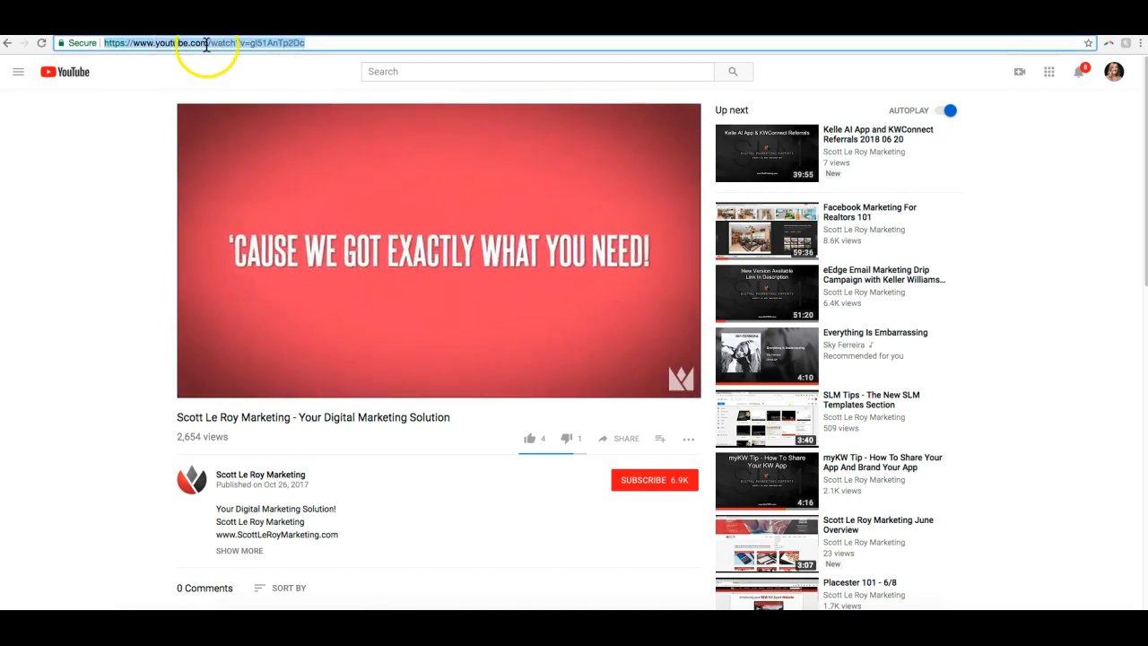
right_click(217, 42)
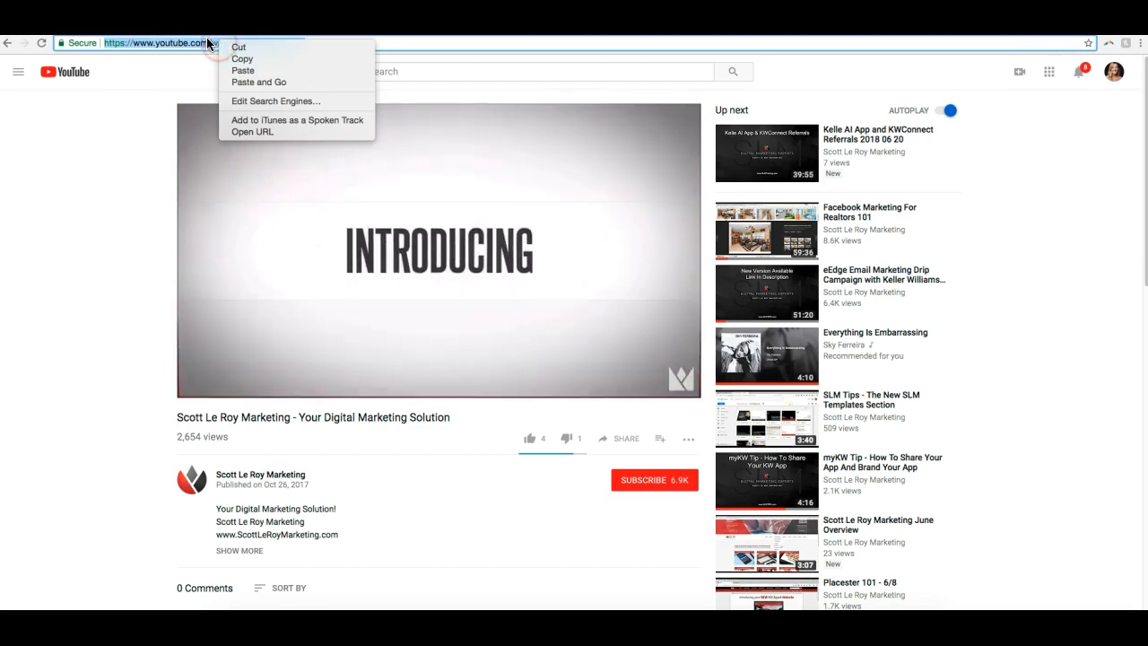
left_click(271, 60)
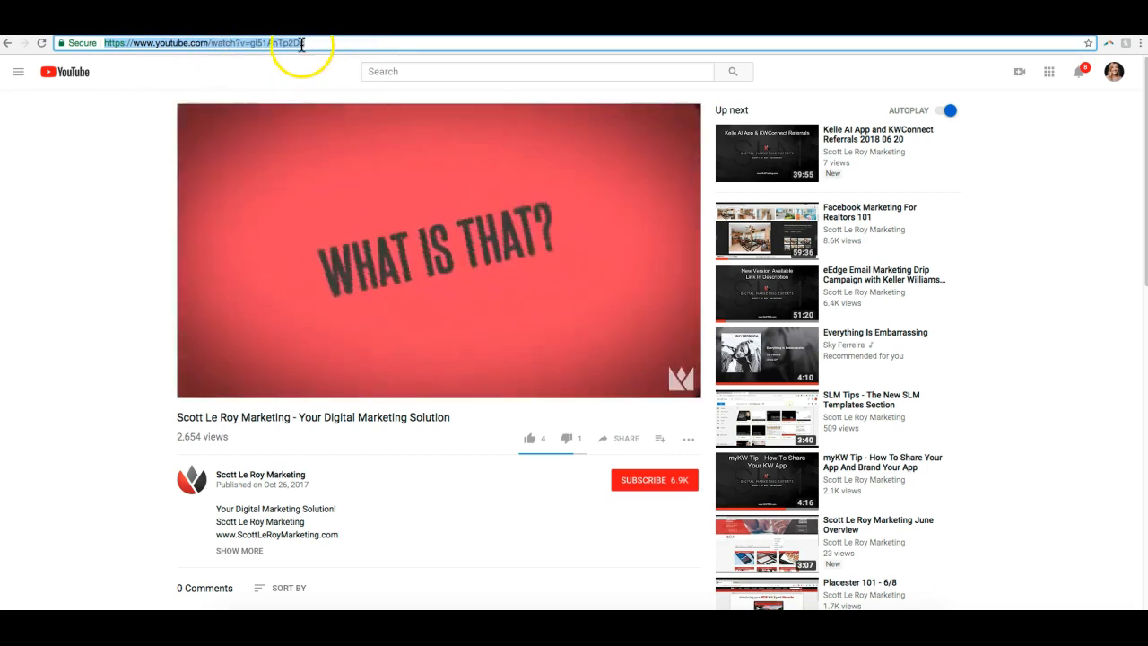
- Return to the email editor, paste the copied YouTube address as the video URL and submit it
left_click(269, 25)
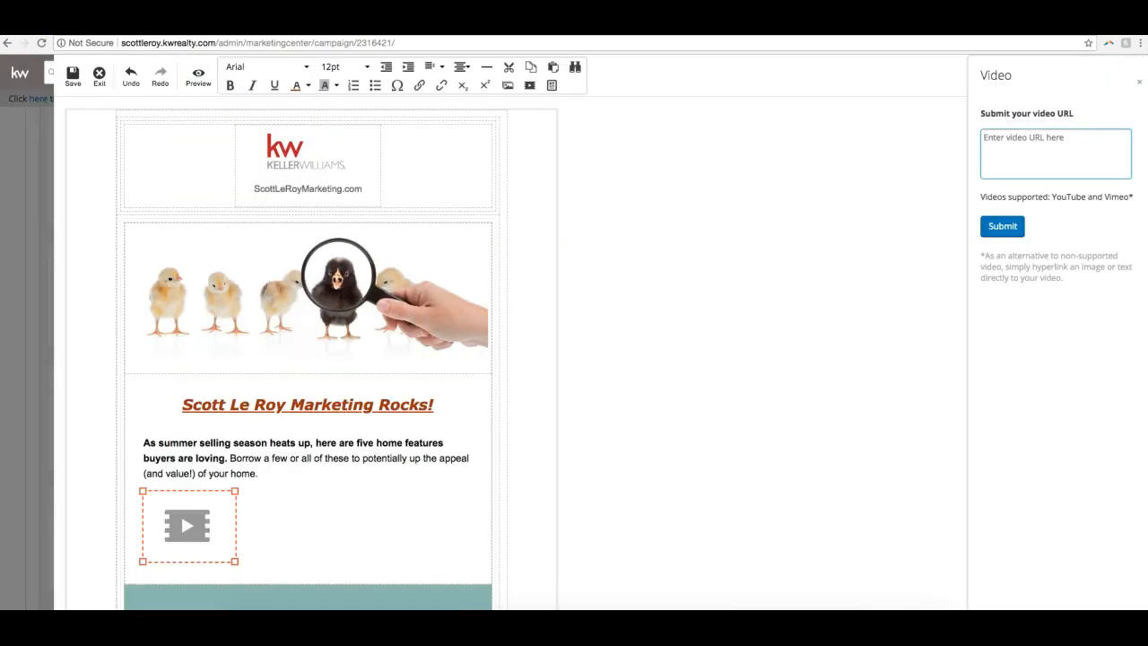
left_click(1032, 154)
right_click(1006, 137)
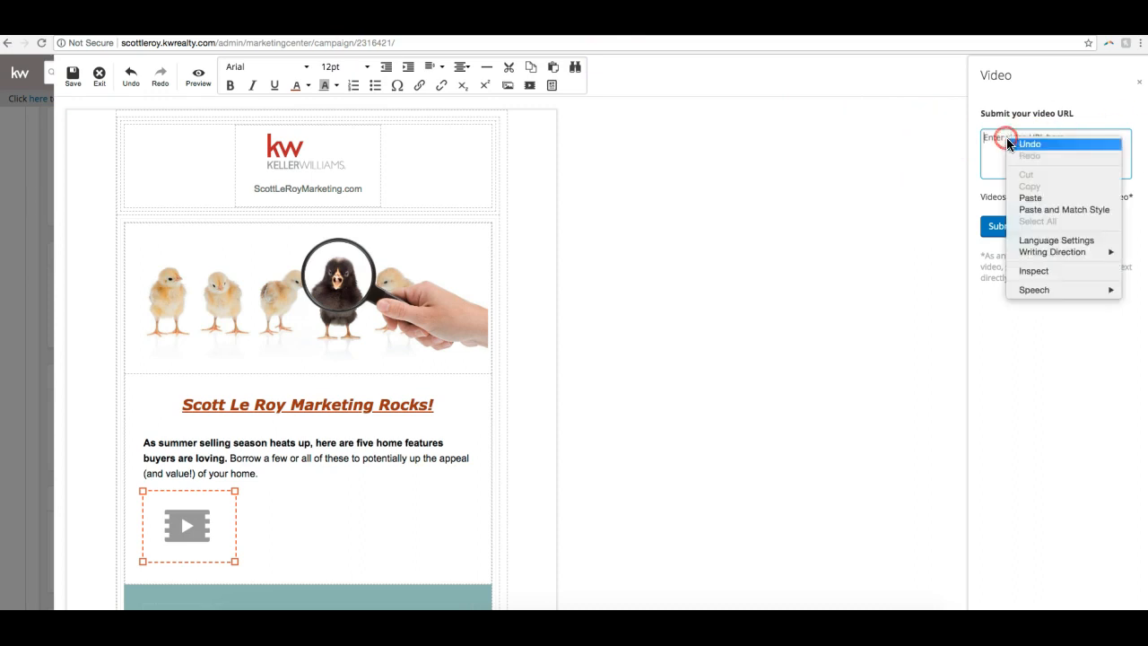
left_click(1037, 195)
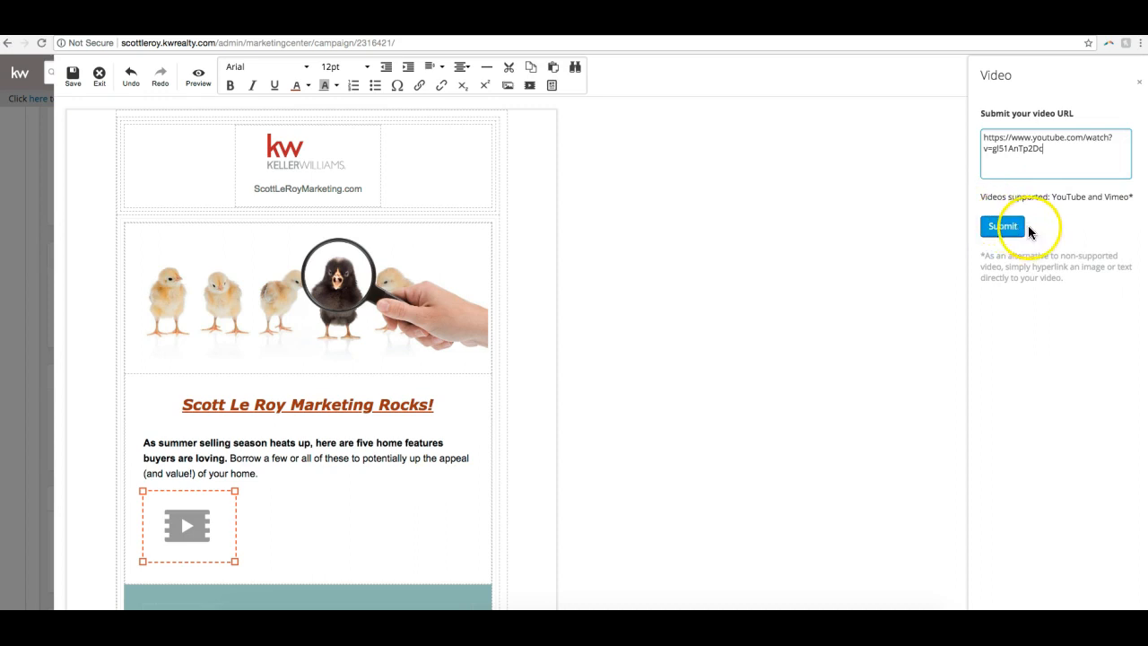
left_click(1006, 226)
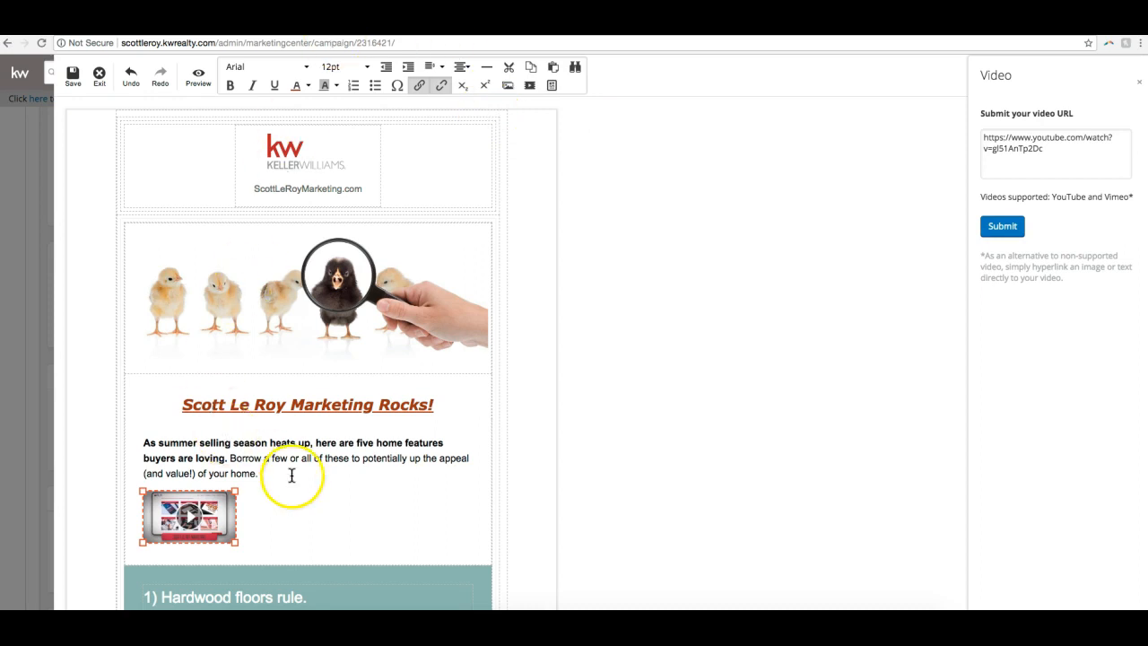
- Enlarge the video thumbnail proportionally until it nearly fills the width of the text column
scroll(290, 474, "down", 3)
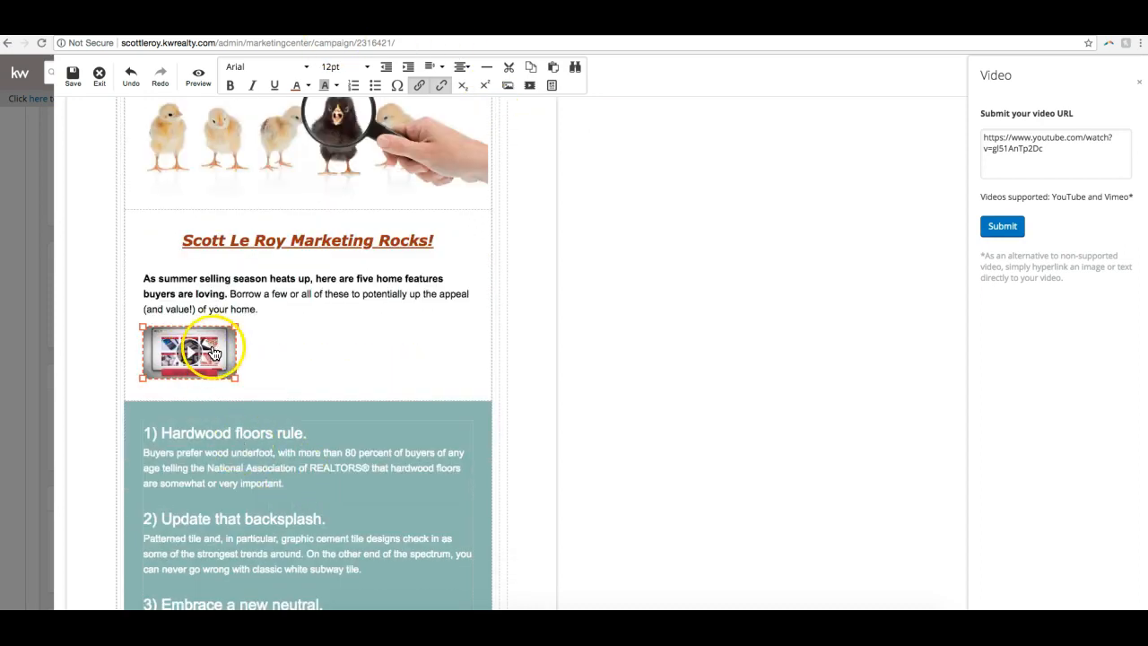
left_click_drag(237, 377, 464, 481)
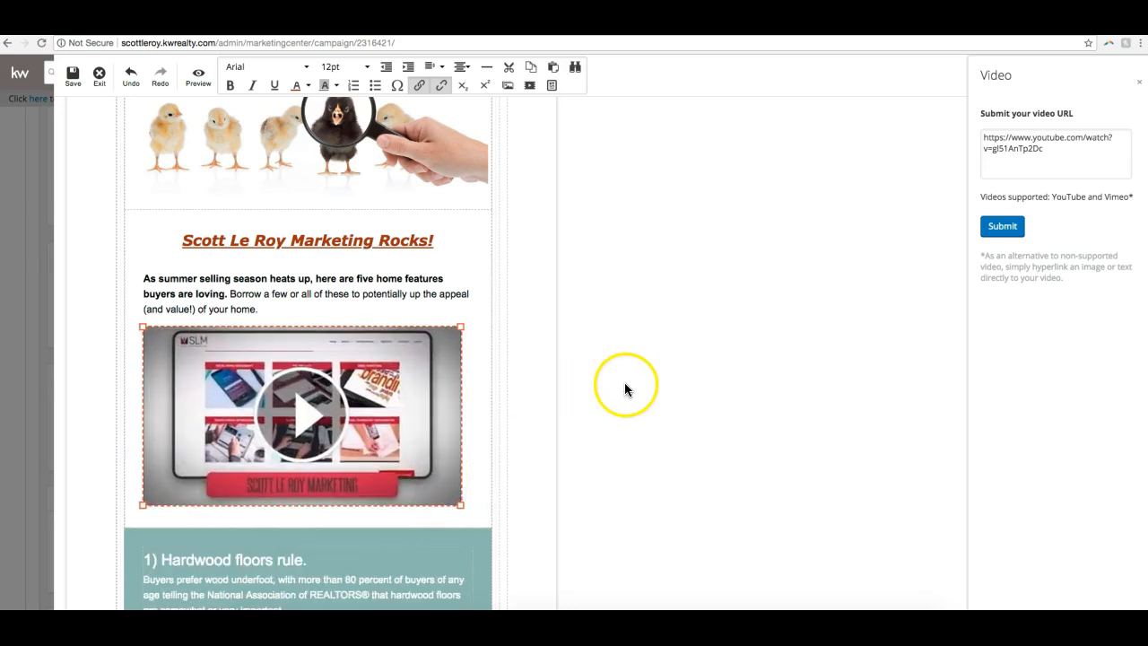
left_click(406, 362)
- Shrink the video thumbnail and try the left, center, right and justified alignments on it
left_click(465, 68)
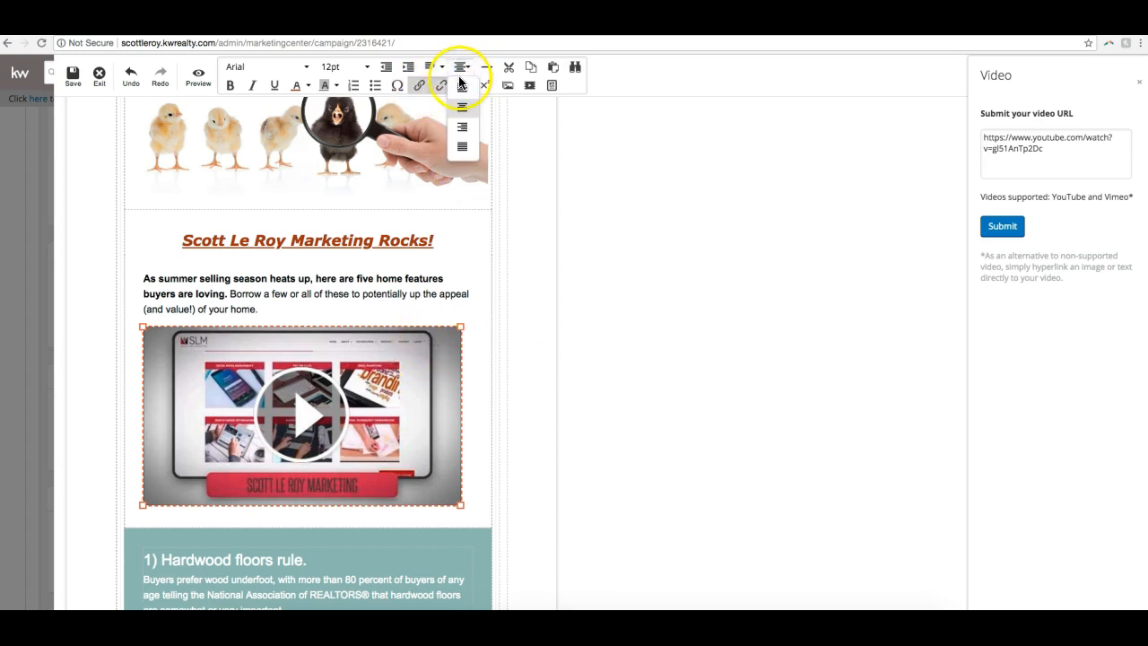
left_click(462, 101)
left_click(464, 68)
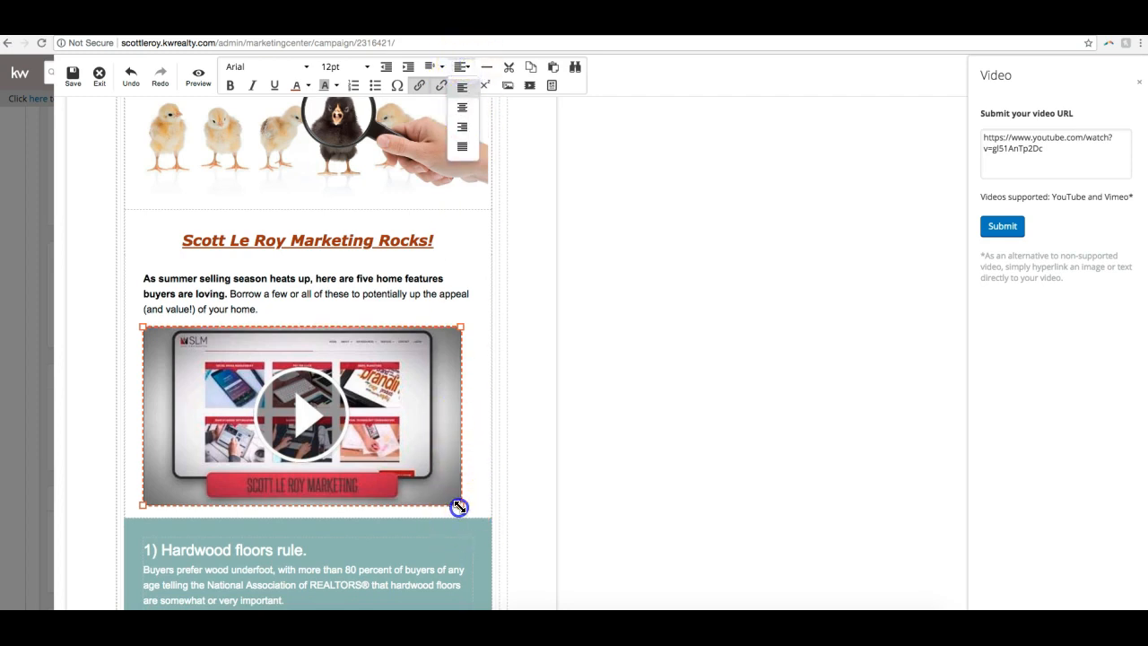
left_click_drag(460, 504, 274, 440)
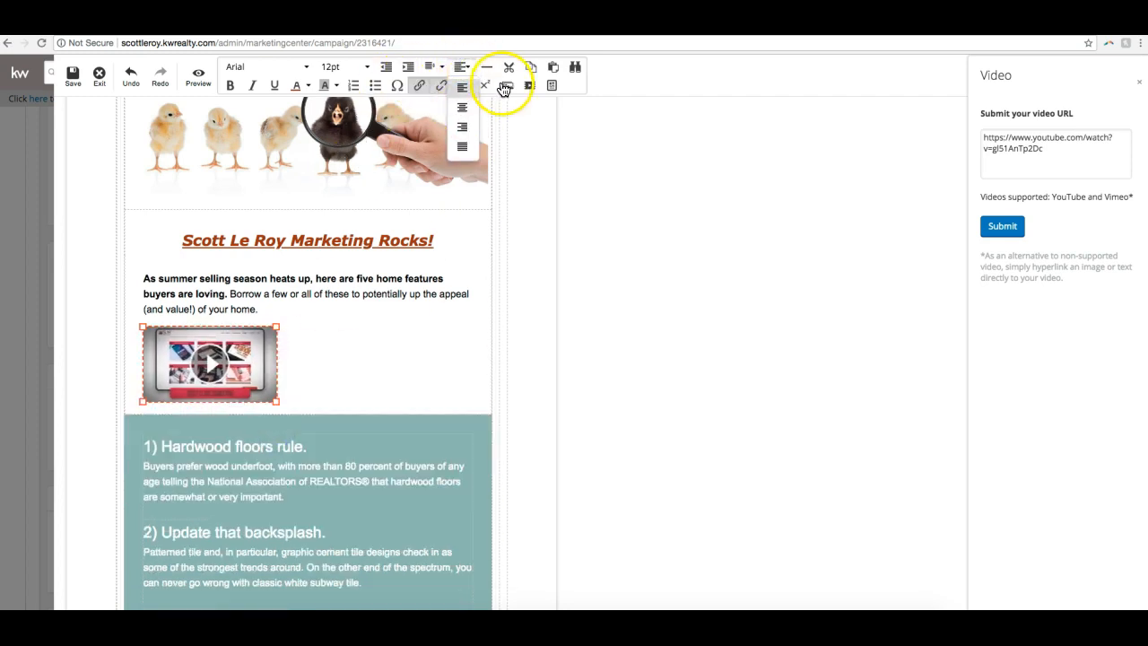
left_click(467, 111)
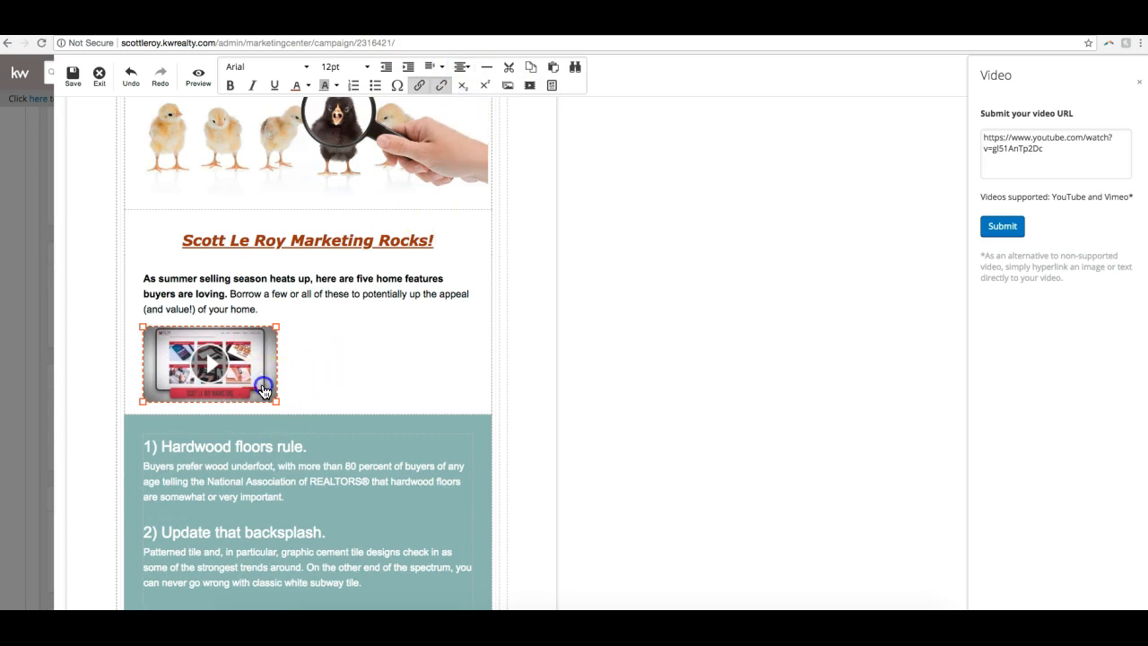
left_click(461, 66)
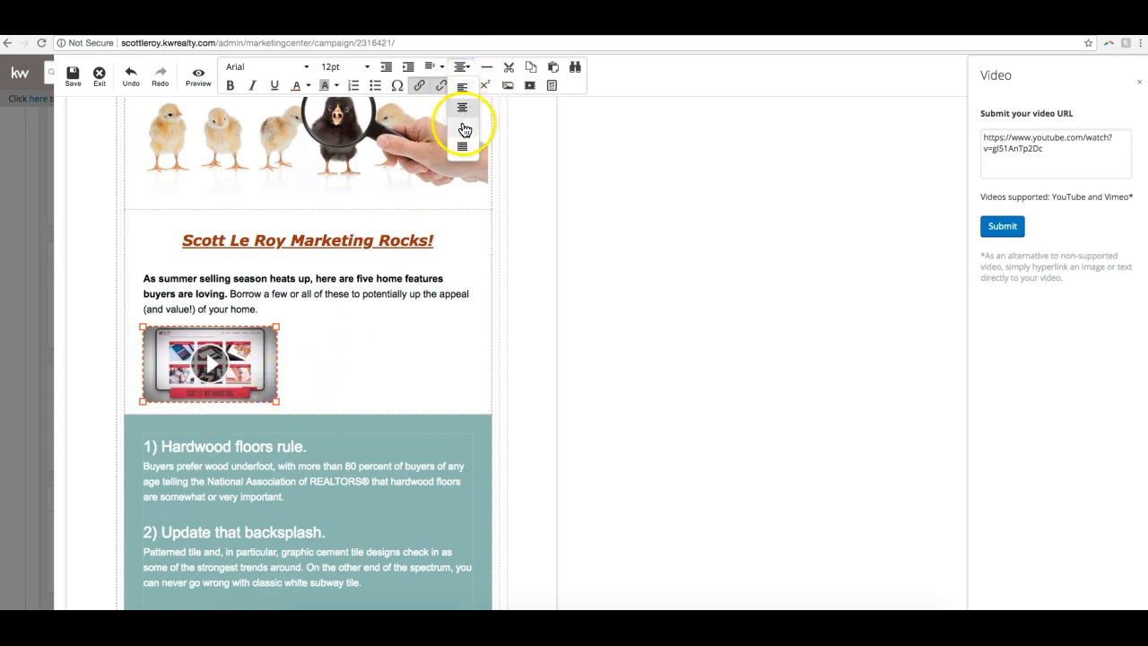
left_click(464, 126)
left_click(461, 66)
left_click(464, 103)
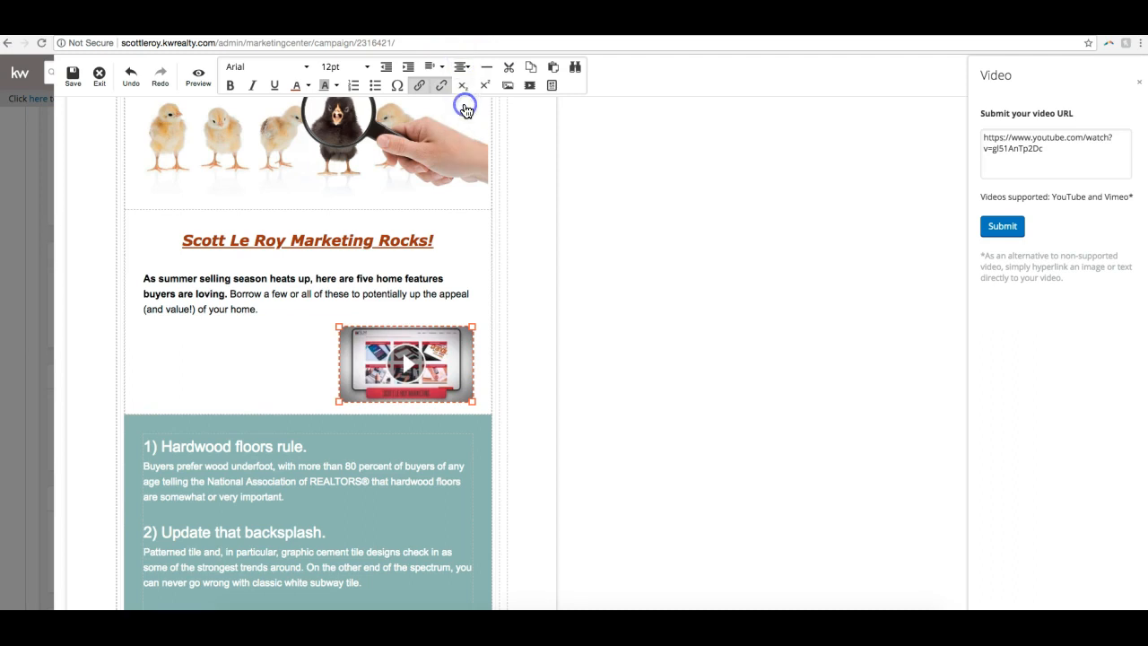
left_click(444, 406)
left_click(461, 66)
left_click(463, 108)
left_click(461, 70)
left_click(464, 139)
left_click(463, 65)
left_click(462, 88)
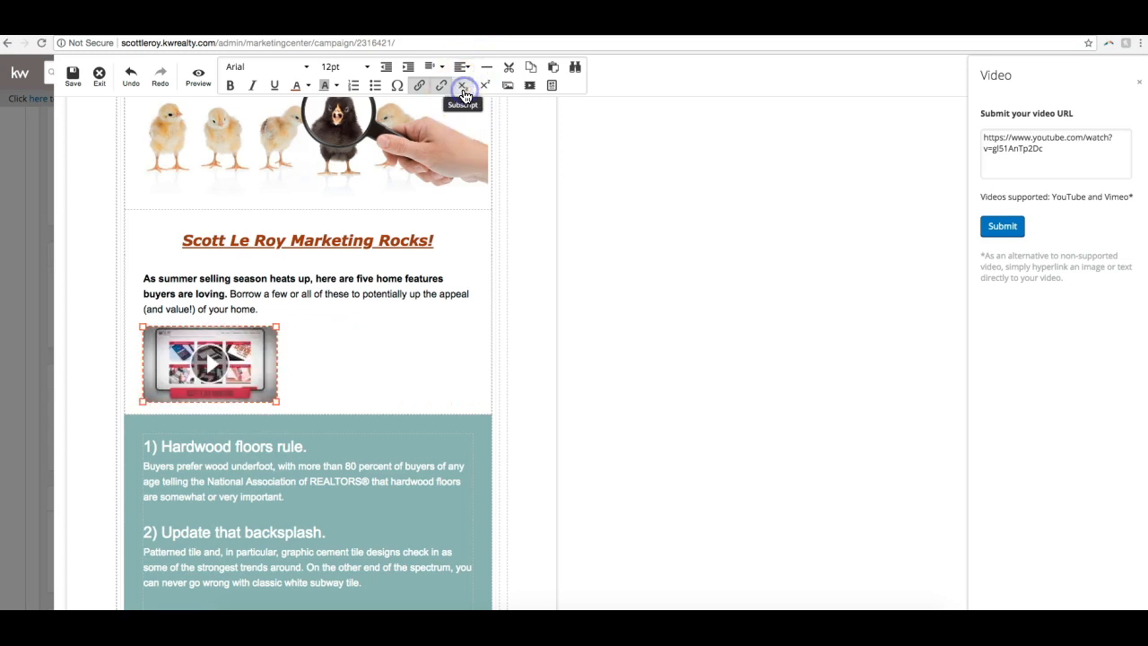
left_click(462, 61)
left_click(464, 99)
- Enlarge the video thumbnail back to nearly the full text width and center it below the intro paragraph
left_click_drag(277, 401, 460, 425)
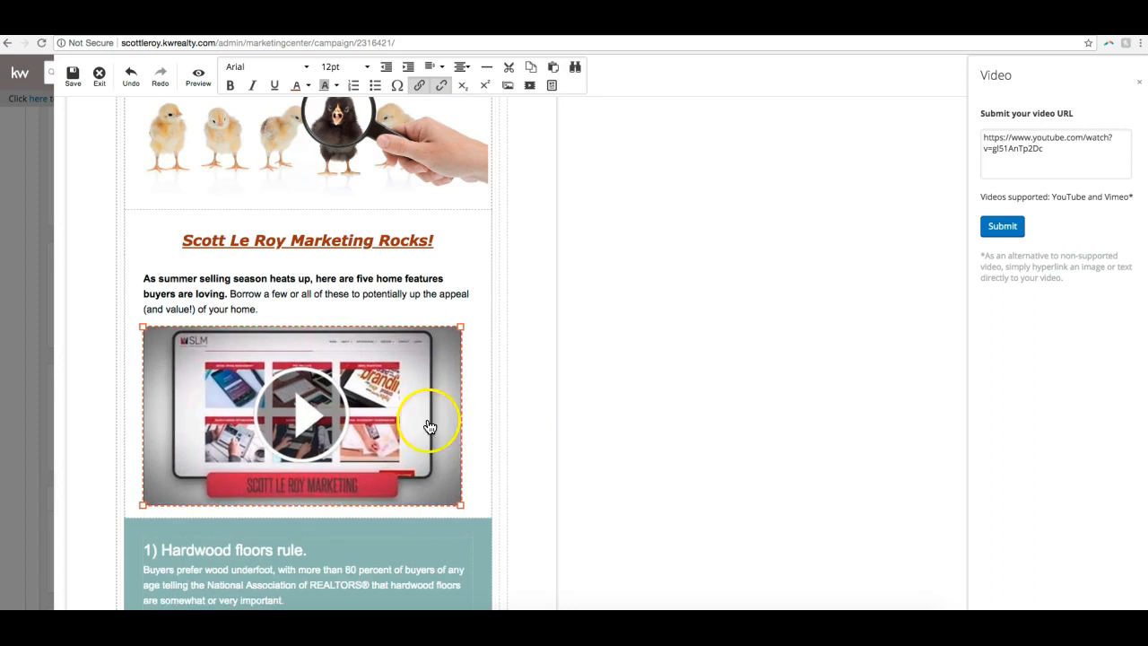
left_click(461, 67)
left_click(461, 116)
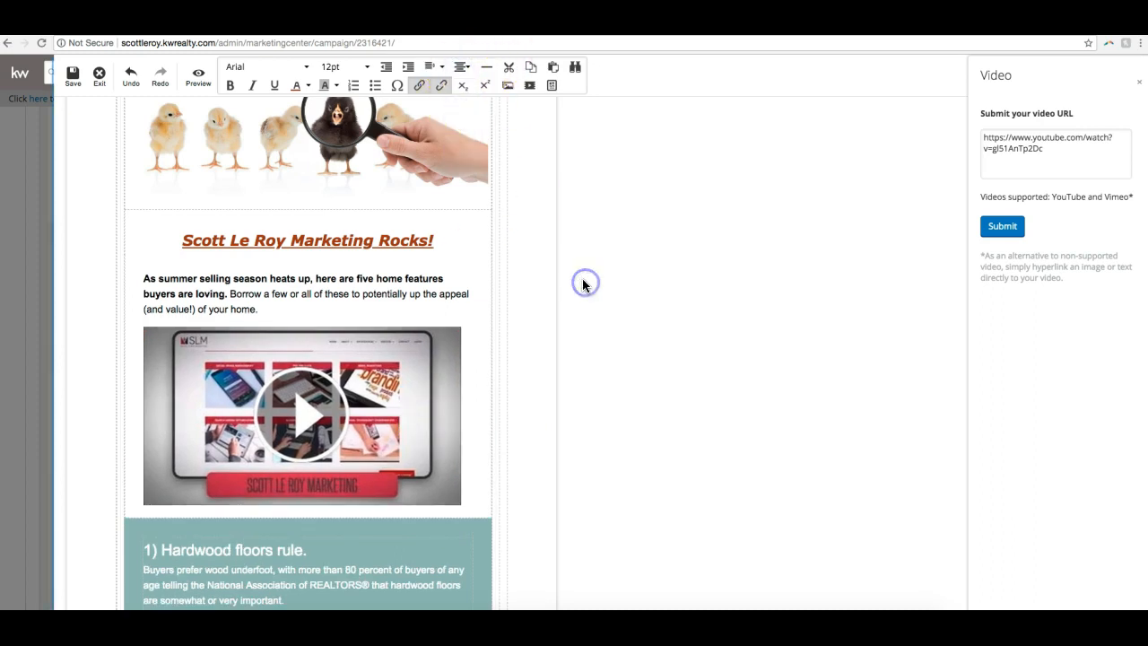
scroll(558, 269, "down", 5)
scroll(521, 219, "up", 5)
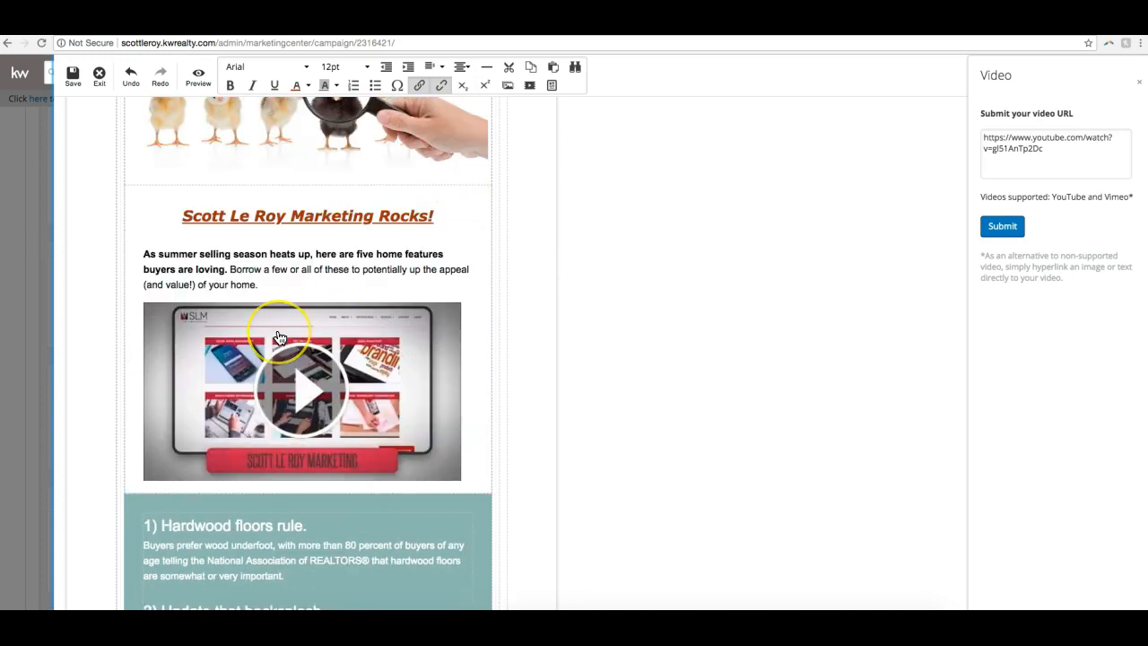
left_click(432, 329)
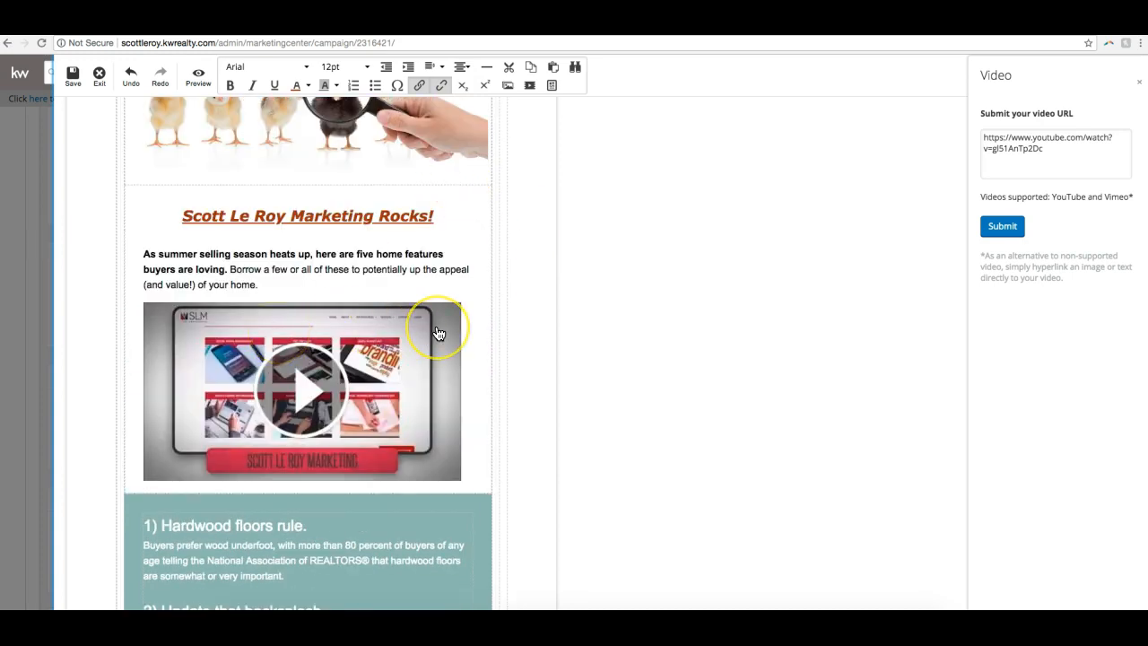
left_click(281, 403)
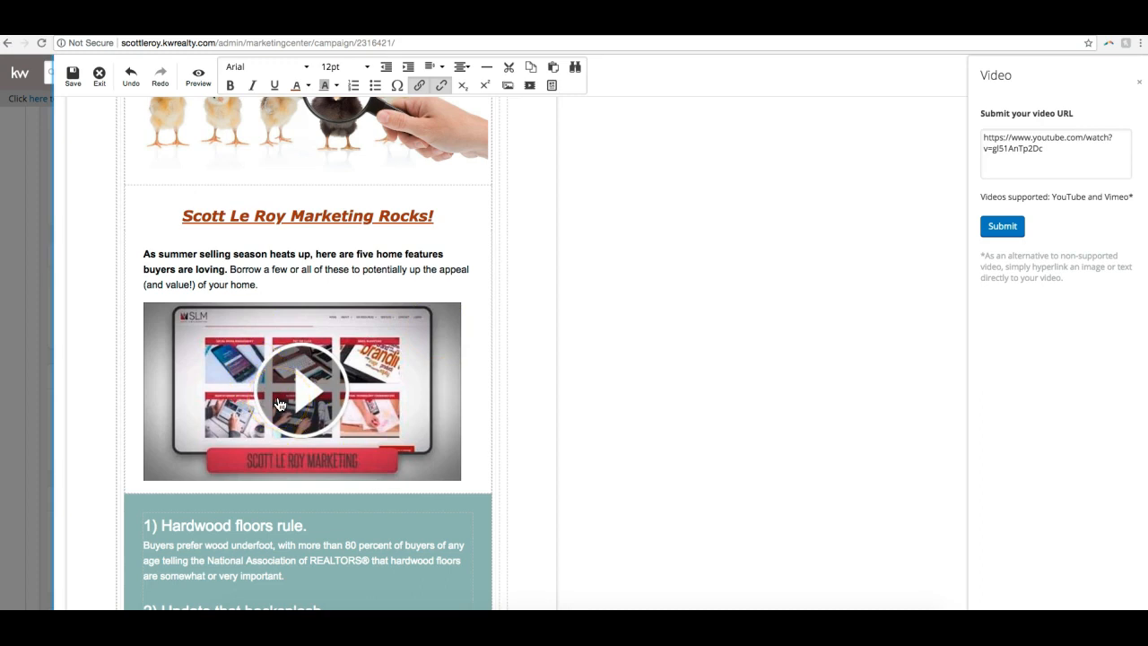
- Examine the editable text lines of the signature block, highlighting the words "Digital Marketer"
scroll(224, 264, "down", 15)
scroll(235, 273, "down", 5)
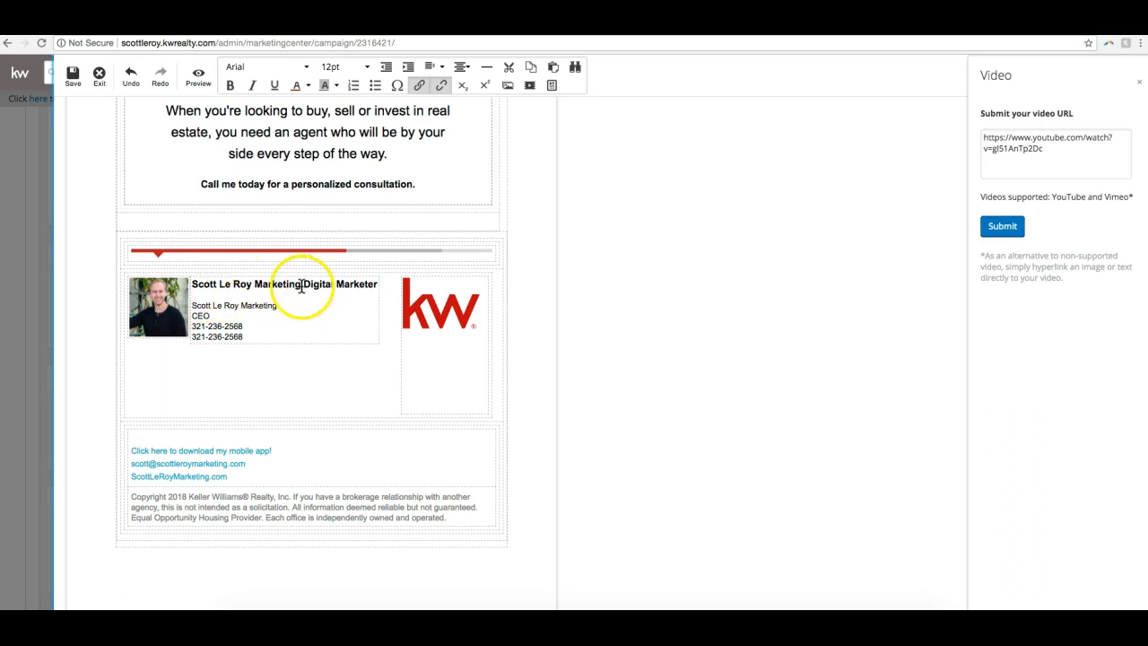
left_click_drag(303, 284, 378, 287)
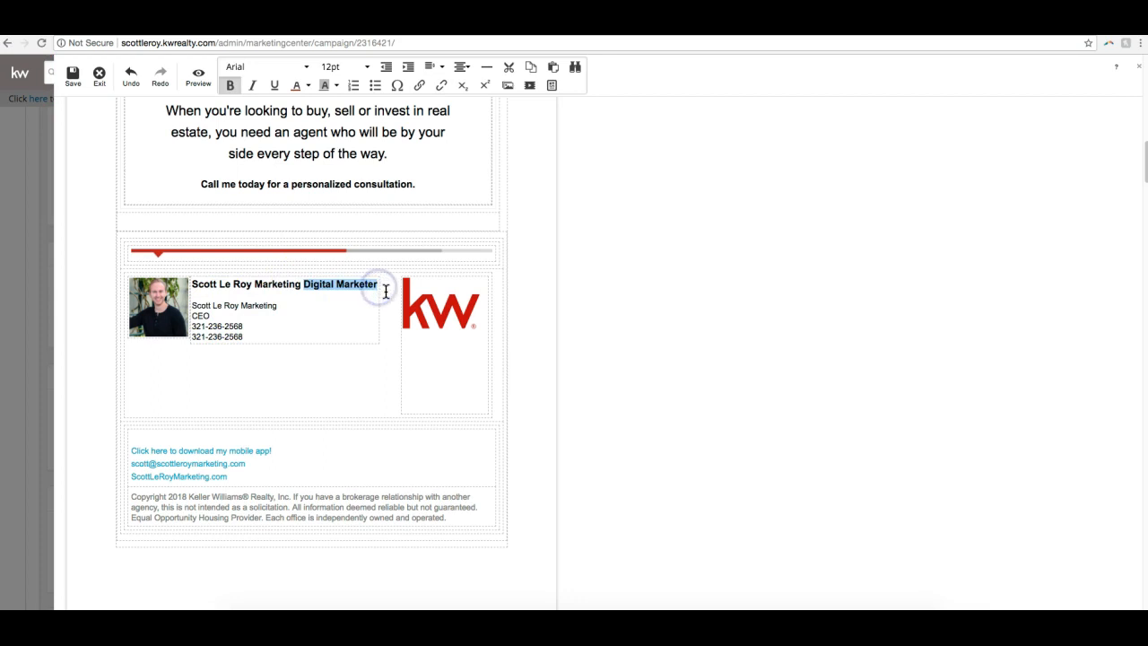
left_click(220, 313)
left_click(226, 314)
left_click(228, 304)
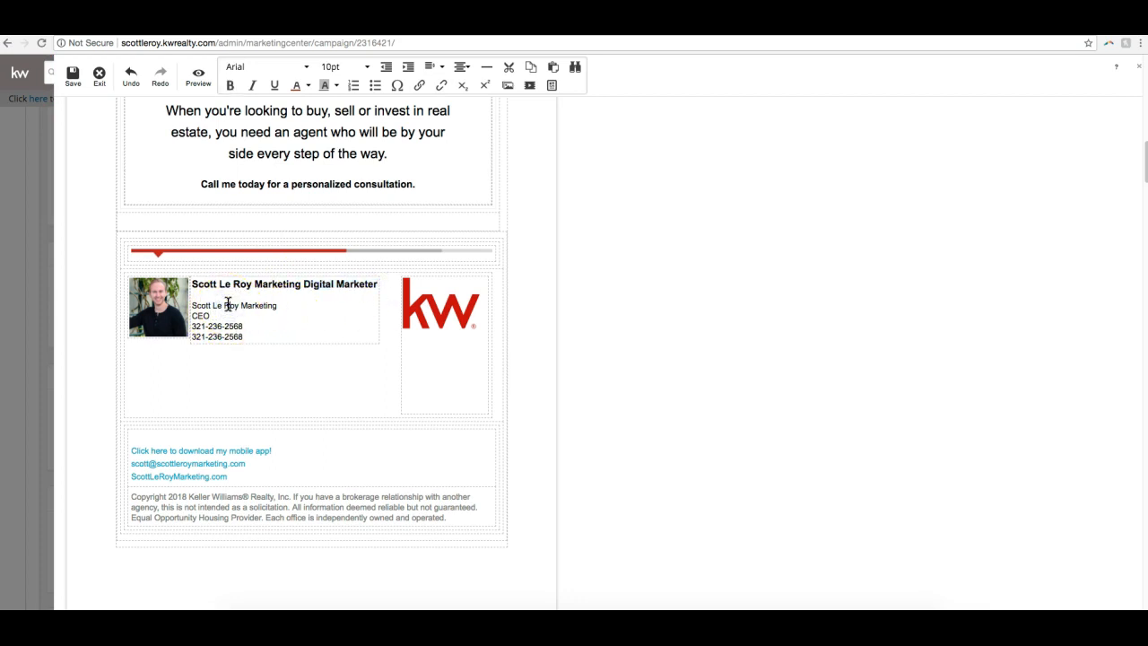
left_click(204, 327)
left_click(287, 336)
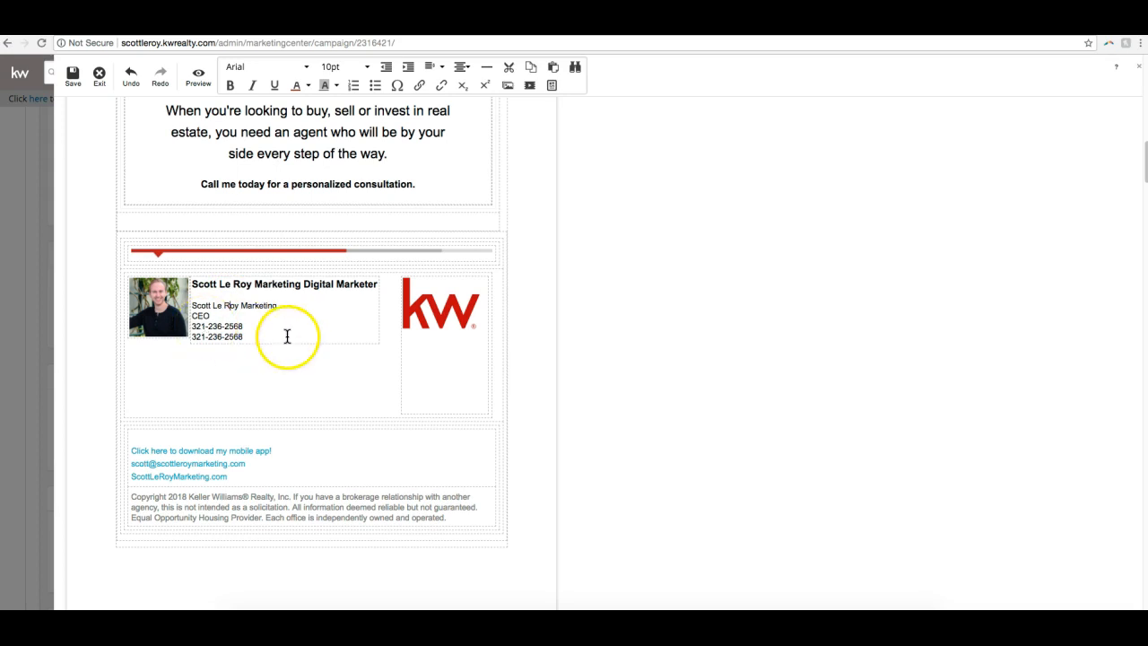
- Delete the duplicate second phone number line from the signature block
left_click(232, 330)
left_click(185, 335)
left_click(284, 332)
left_click_drag(256, 336, 241, 336)
key("BackSpace")
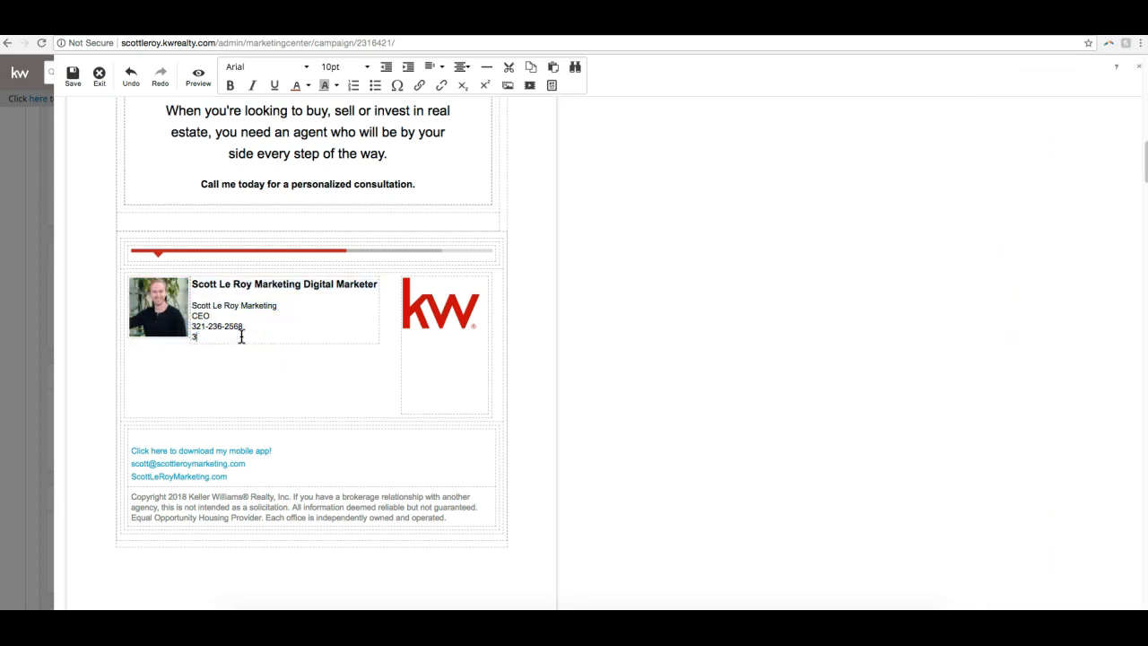
- Open the logo library for the signature's KW logo, reselect the logo, and examine the footer's contact links
left_click(414, 307)
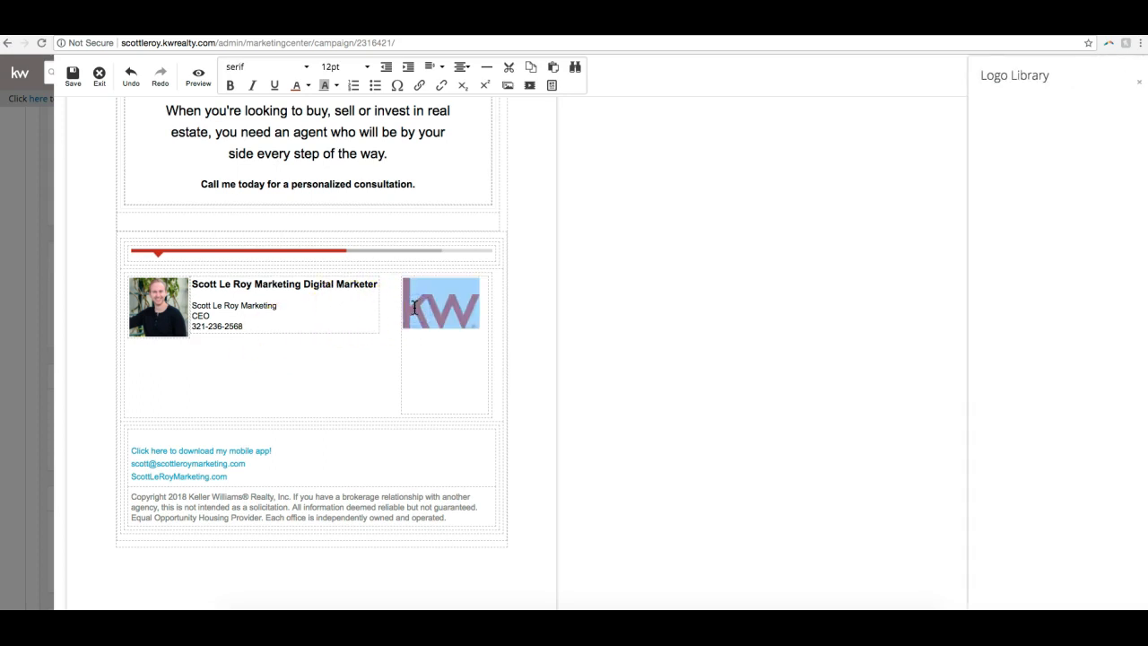
left_click(418, 356)
left_click(435, 309)
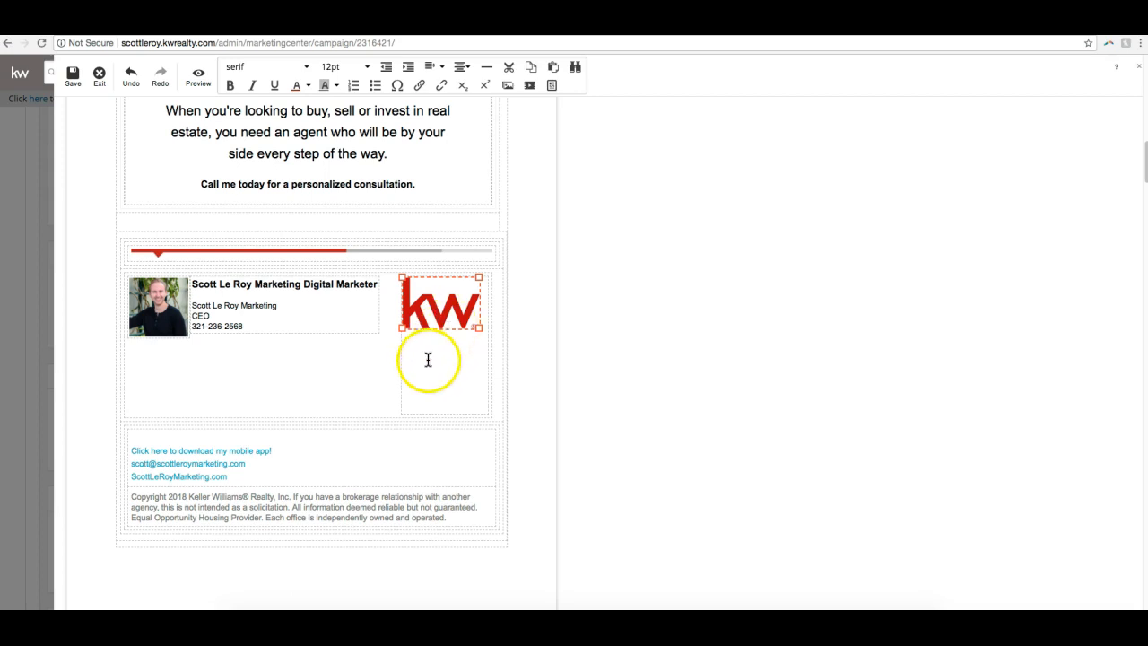
scroll(367, 348, "down", 3)
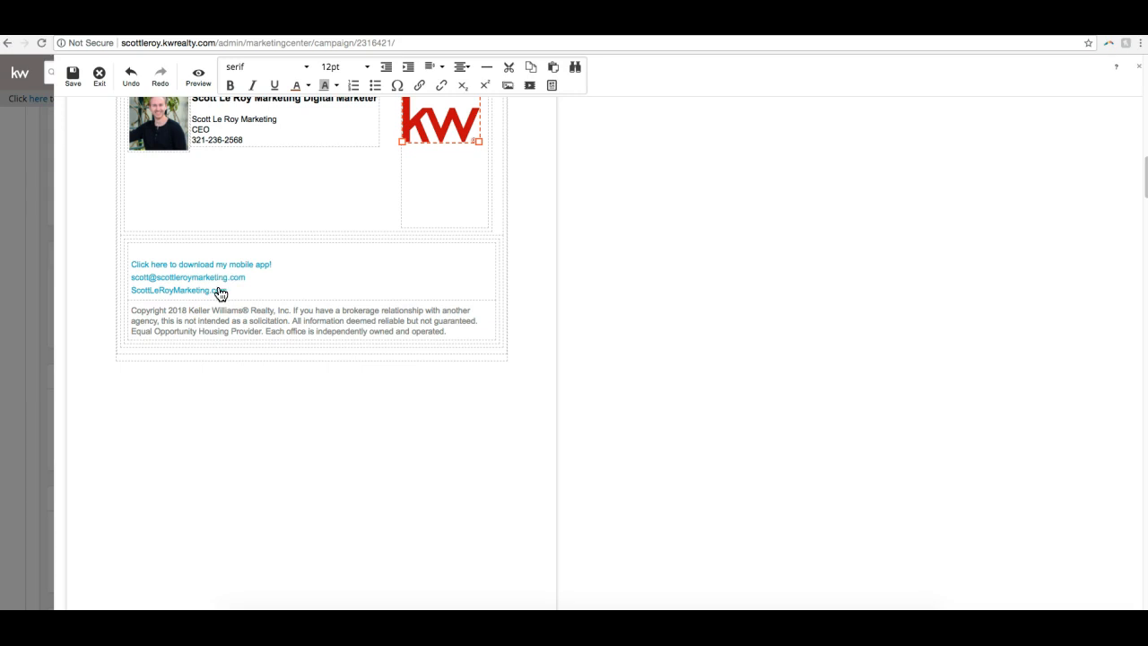
- Save the customized email under the name "Five Ways to Add Appeal to Your Home This Summer"
scroll(395, 341, "up", 15)
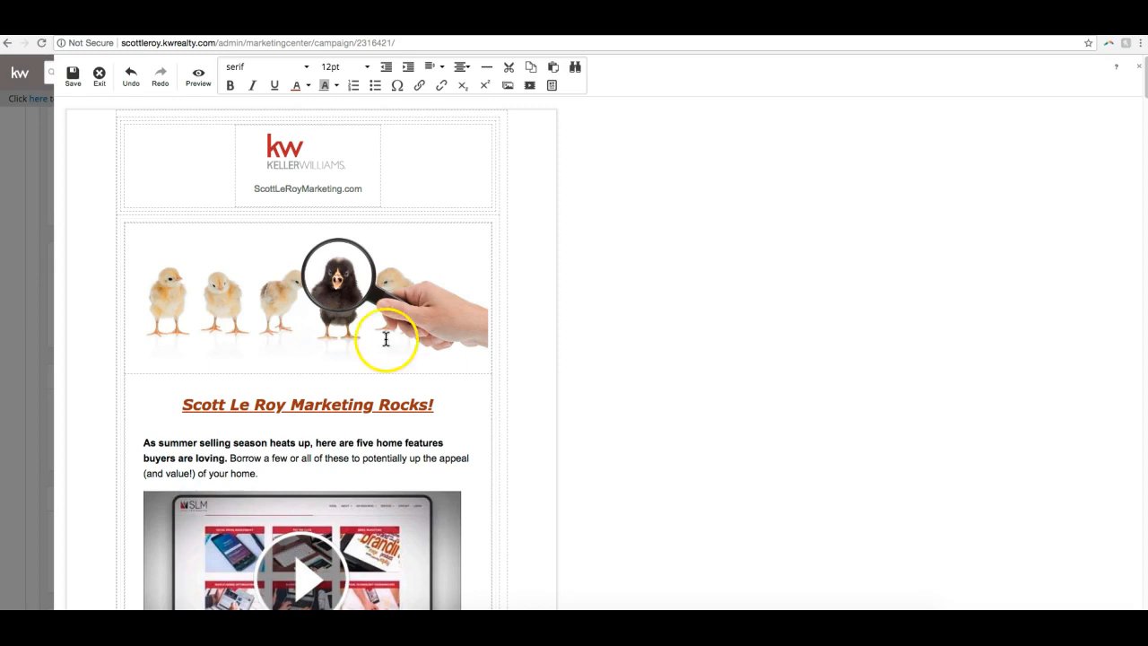
left_click(72, 79)
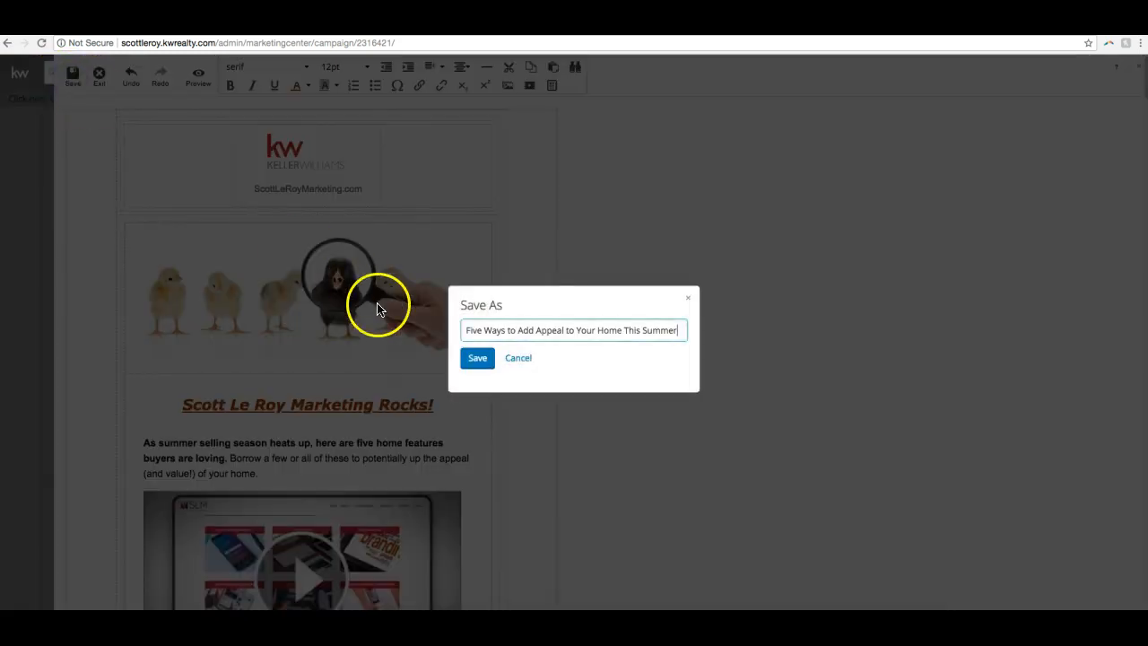
left_click(482, 361)
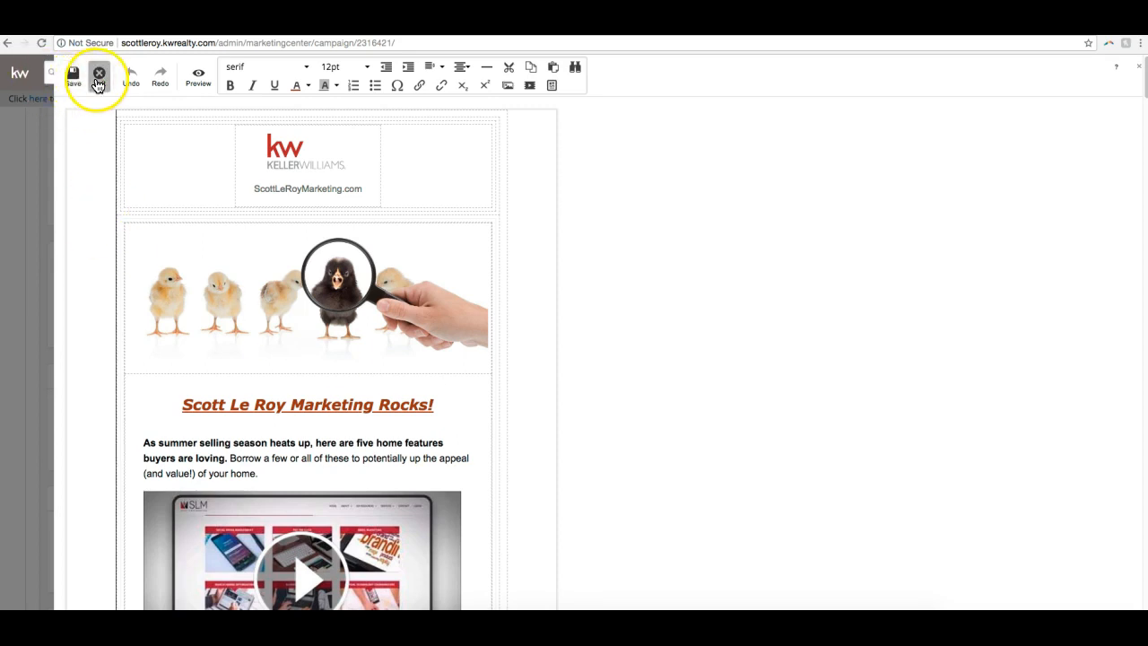
- Leave the email editor and preview the customized step 3 email through to its signature and footer
left_click(98, 78)
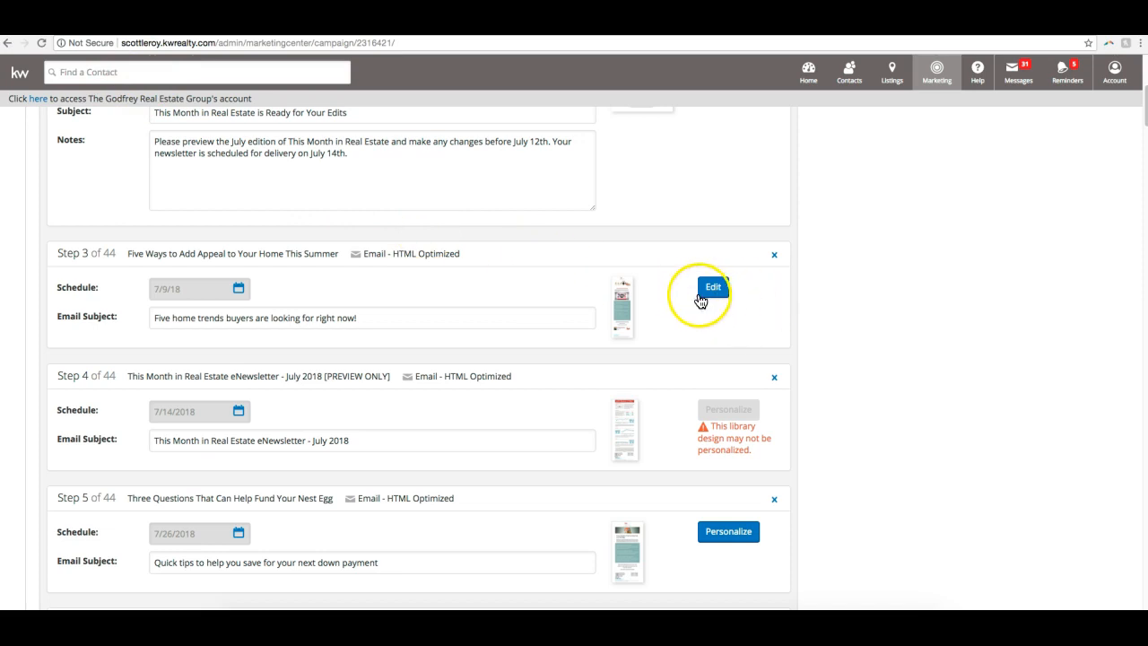
left_click(628, 311)
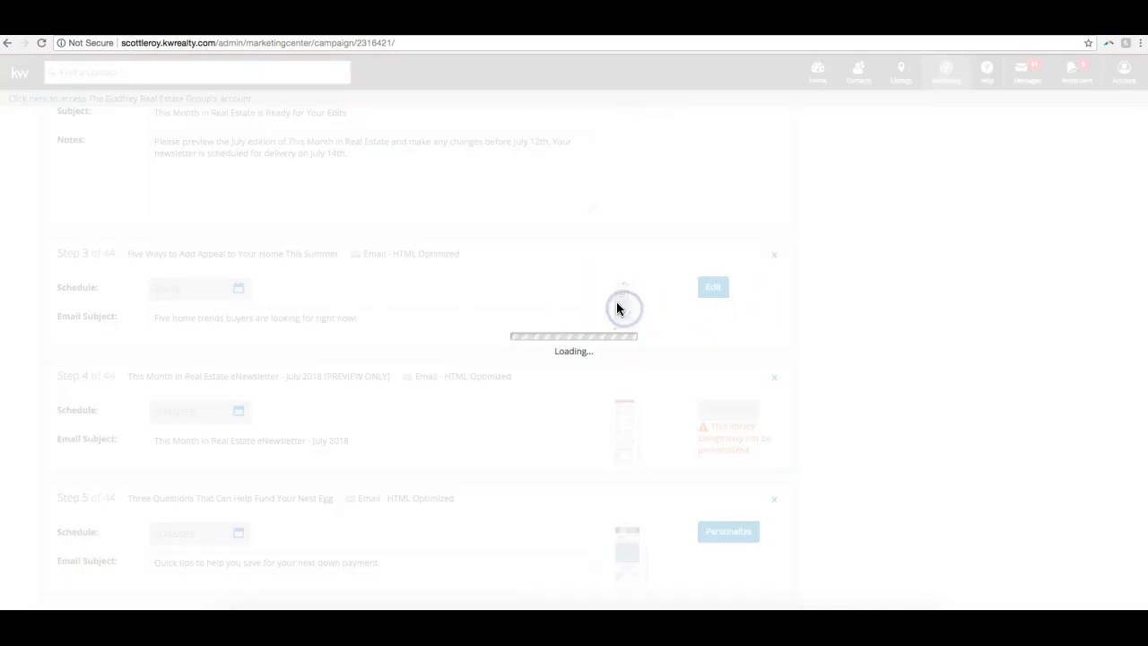
scroll(577, 296, "up", 6)
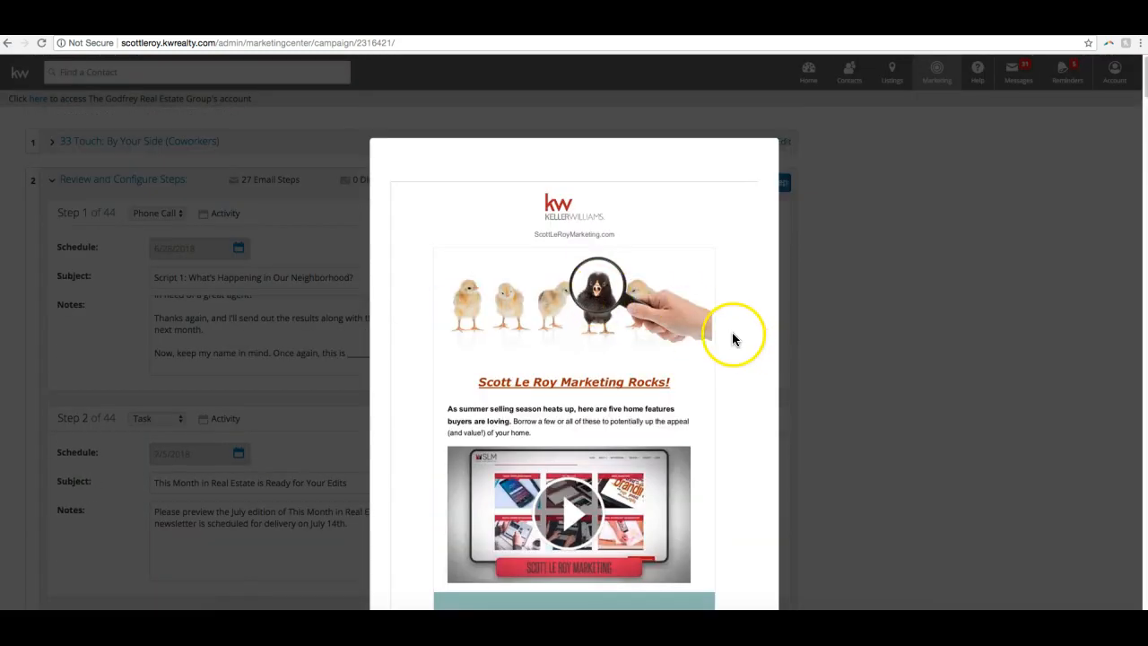
scroll(725, 336, "down", 2)
scroll(713, 337, "down", 10)
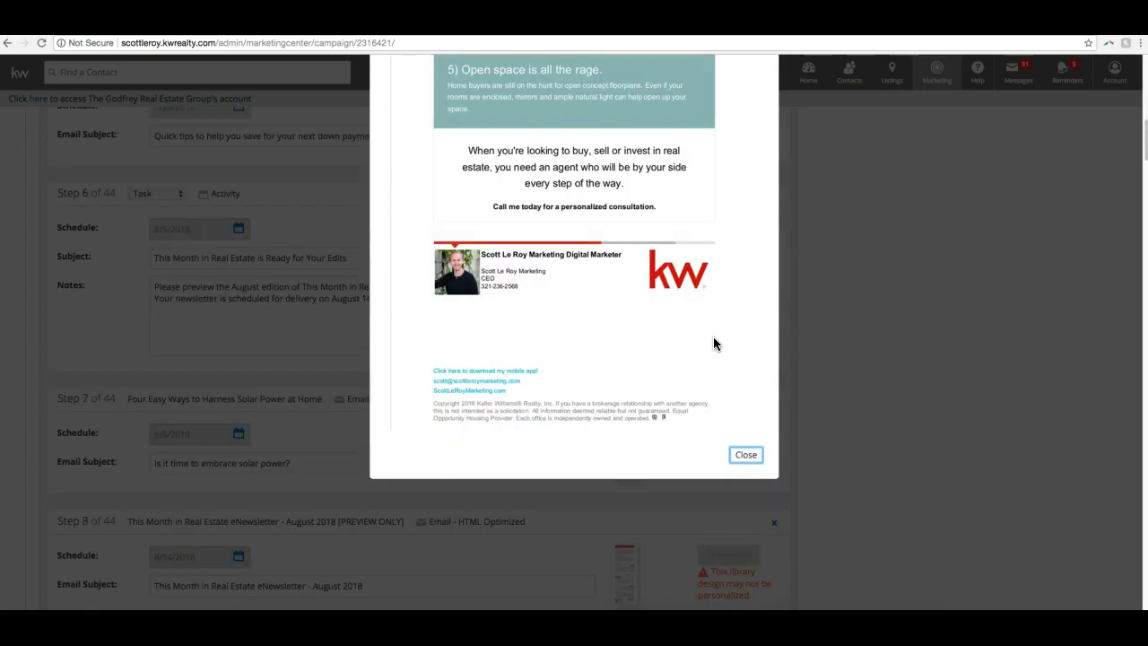
left_click(749, 456)
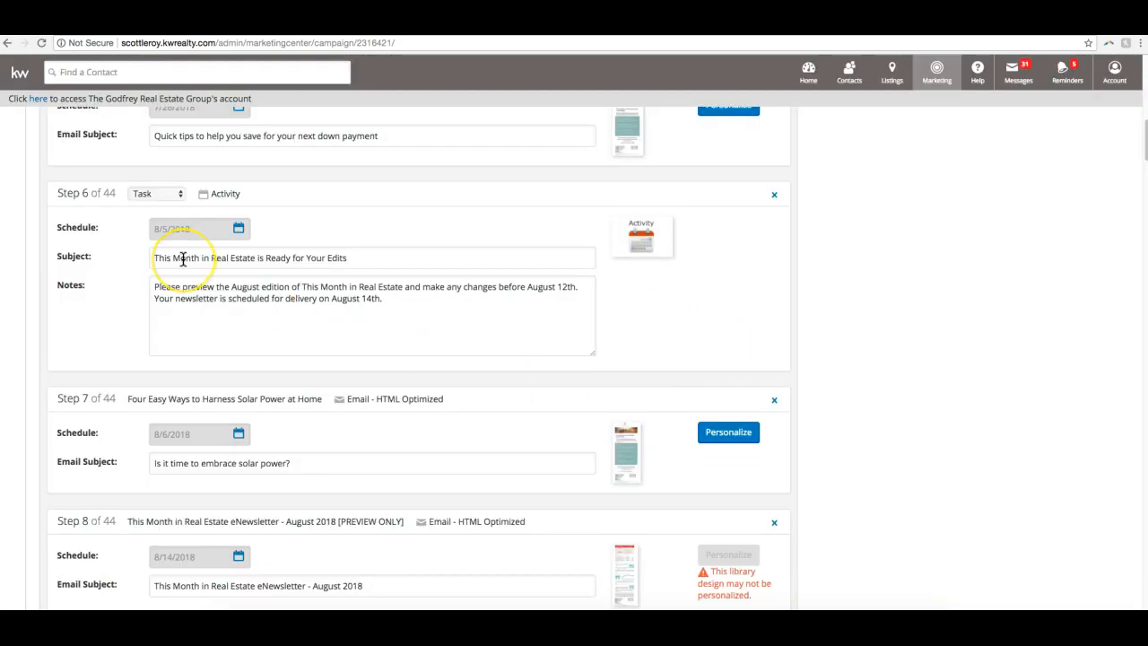
- Review the remaining campaign steps through step 44 and save the configured steps
scroll(182, 259, "down", 5)
scroll(182, 259, "down", 20)
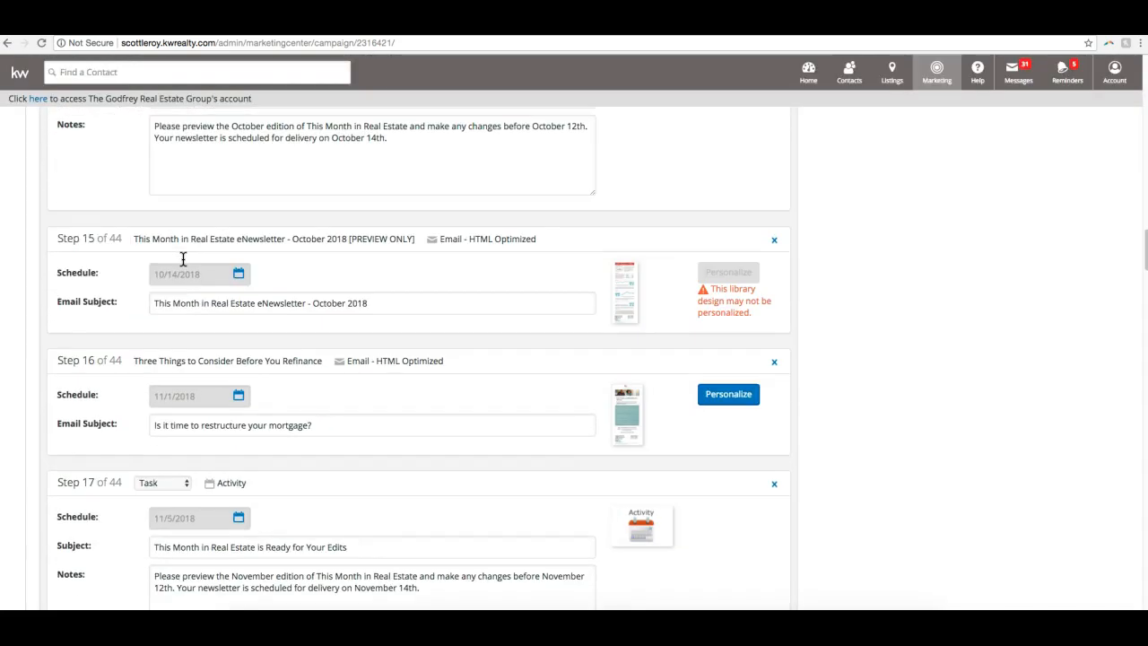
scroll(188, 264, "down", 10)
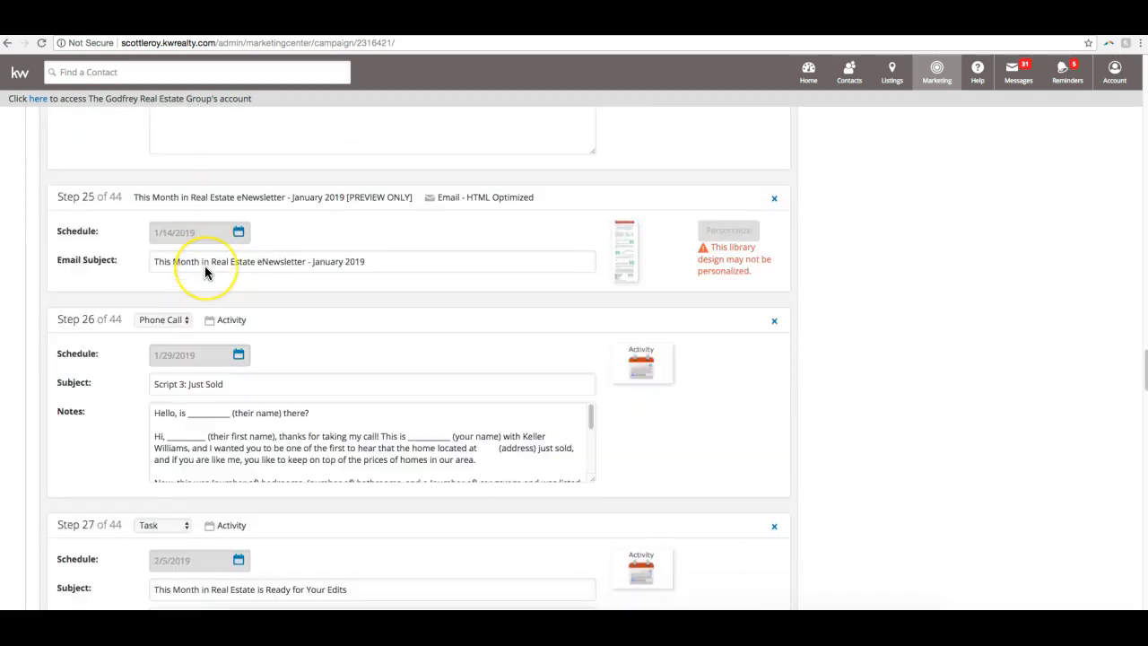
scroll(738, 398, "down", 15)
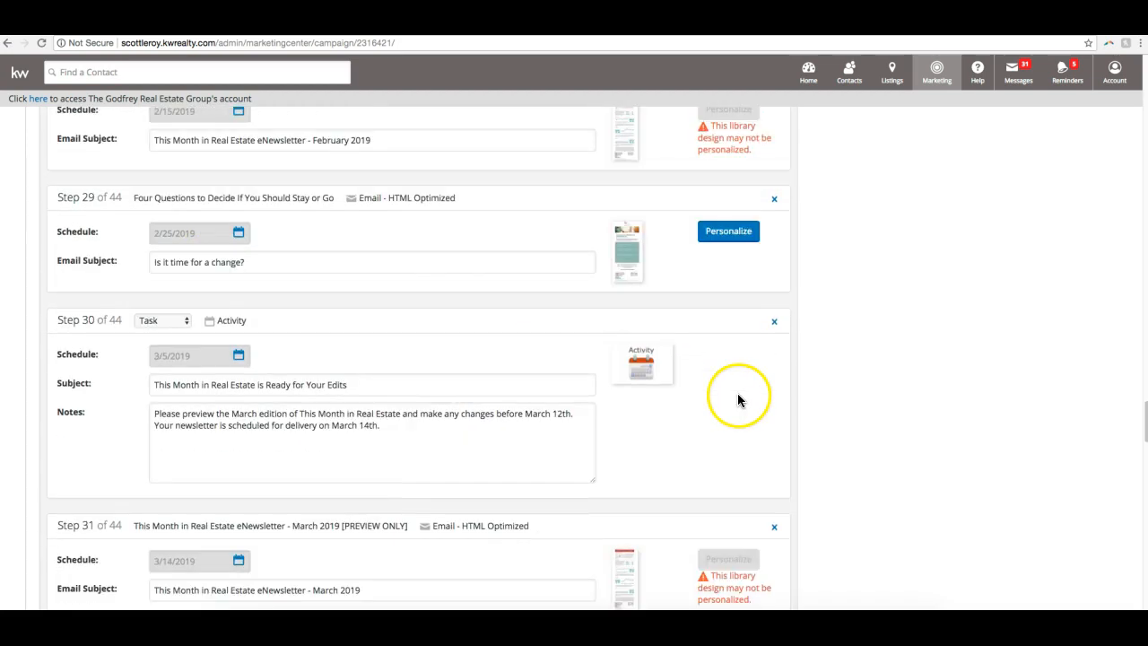
scroll(681, 395, "down", 15)
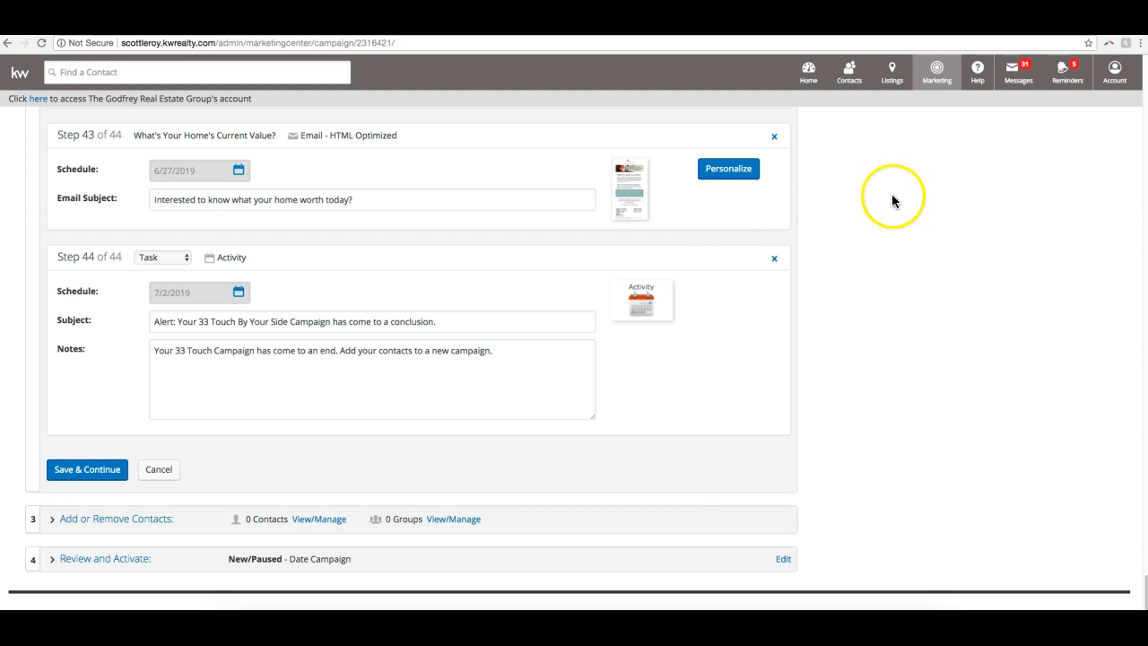
scroll(232, 392, "up", 5)
scroll(234, 391, "down", 5)
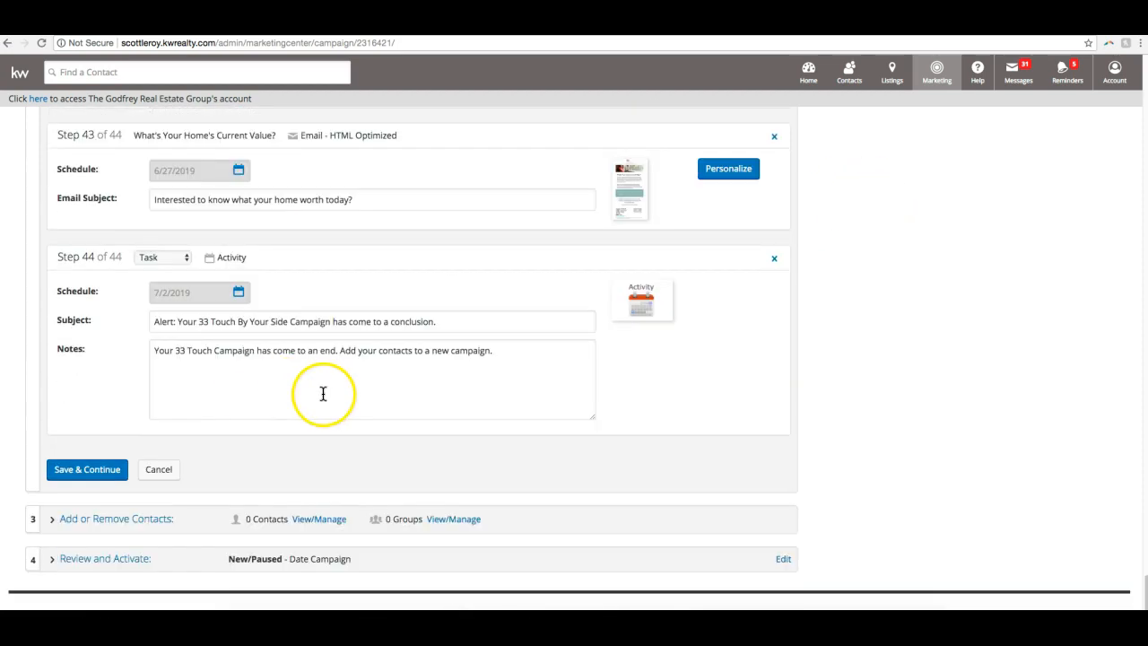
left_click(111, 476)
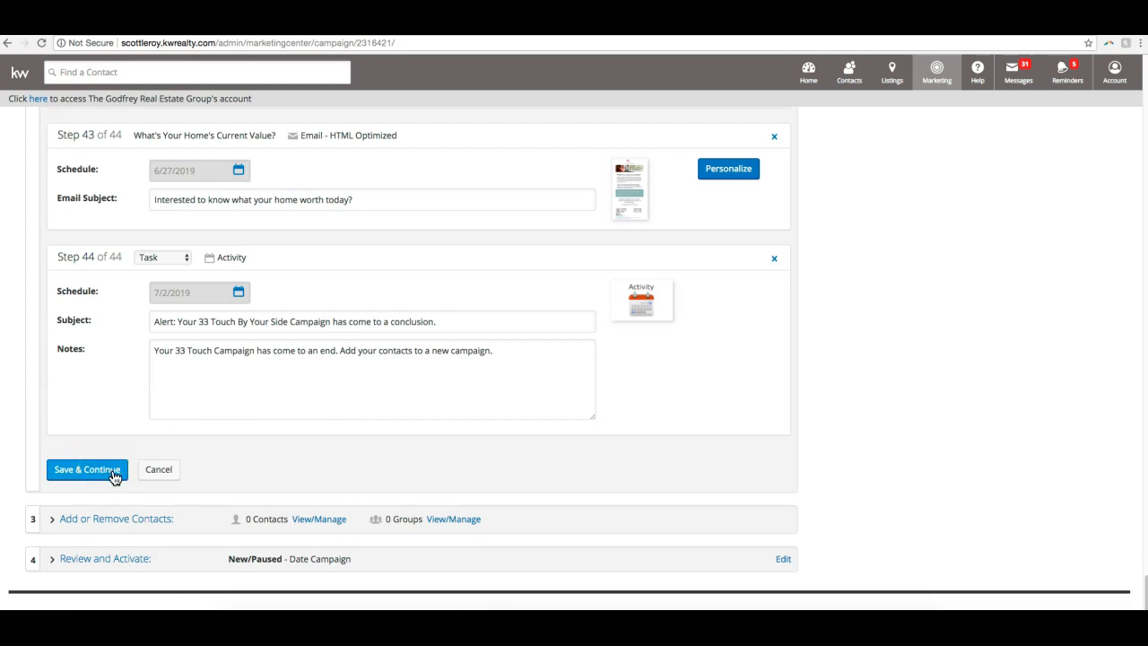
left_click(112, 474)
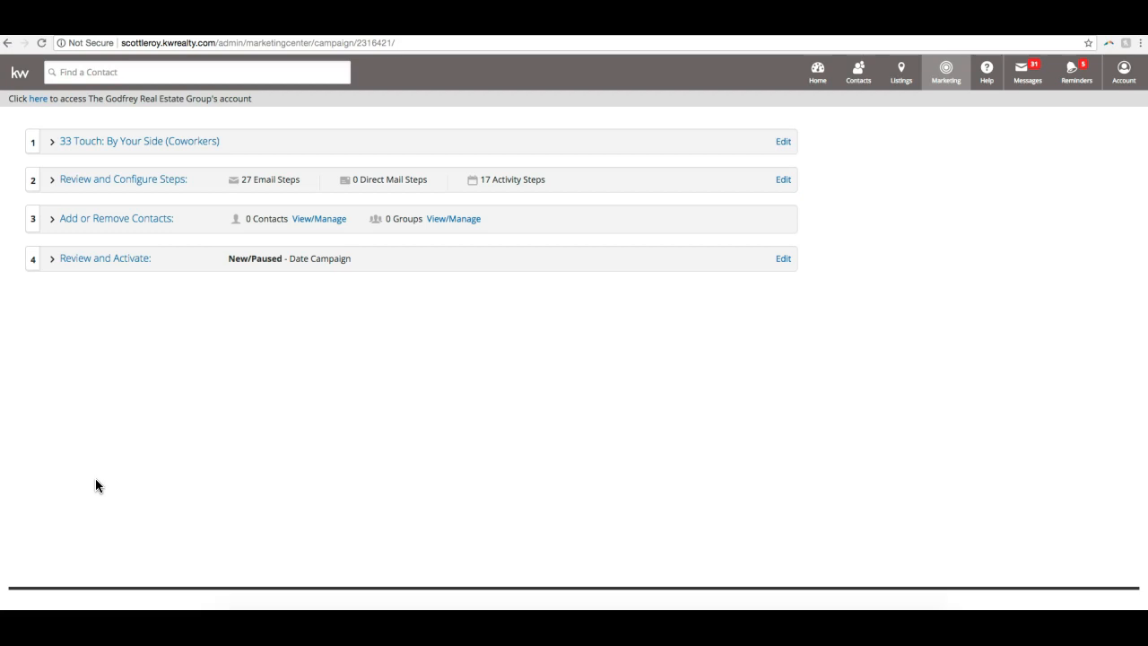
- Open the campaign's group selection and locate the Coworkers group
left_click(117, 224)
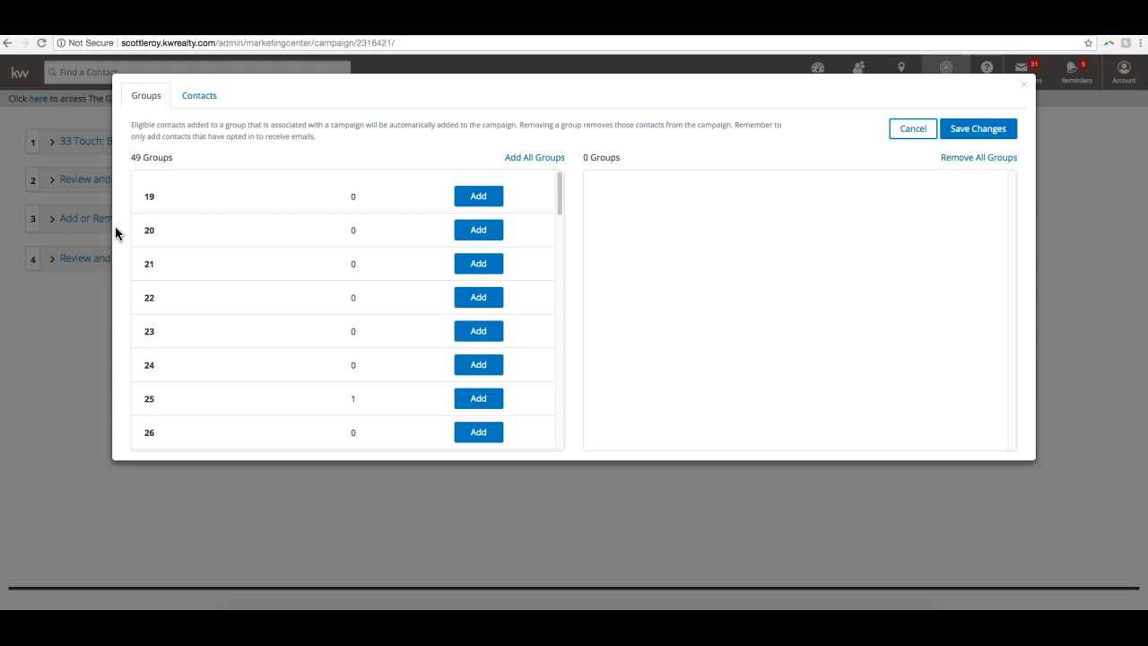
scroll(341, 254, "down", 10)
scroll(314, 276, "down", 4)
scroll(314, 276, "up", 2)
scroll(314, 280, "up", 1)
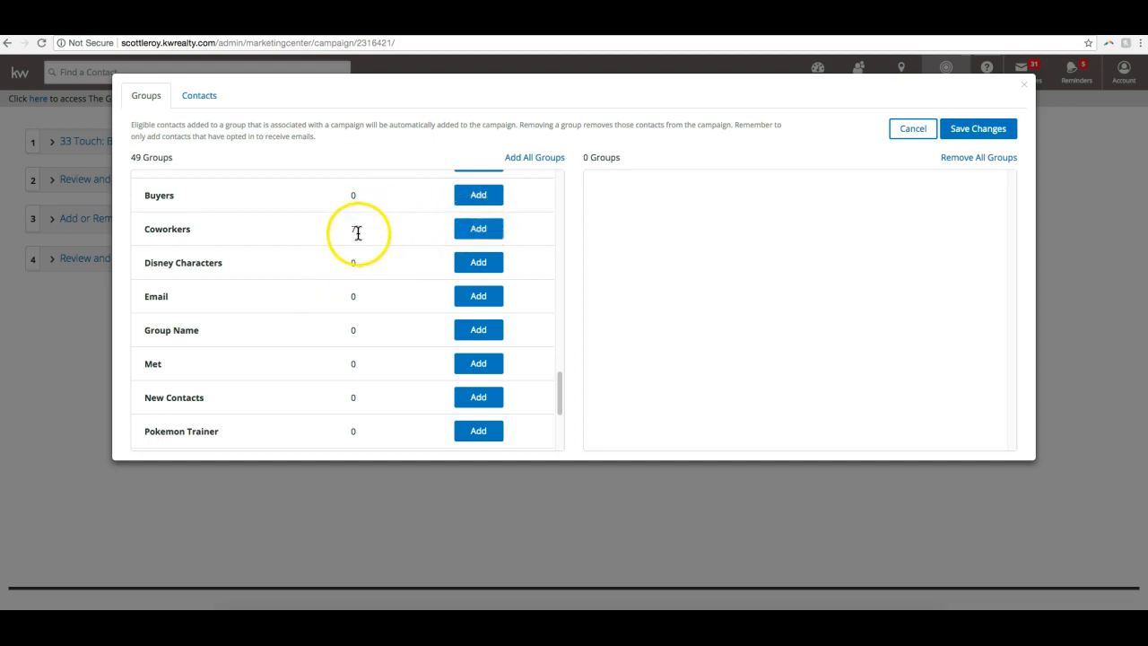
- Try adding the Coworkers group to the campaign and remove it again
left_click(481, 232)
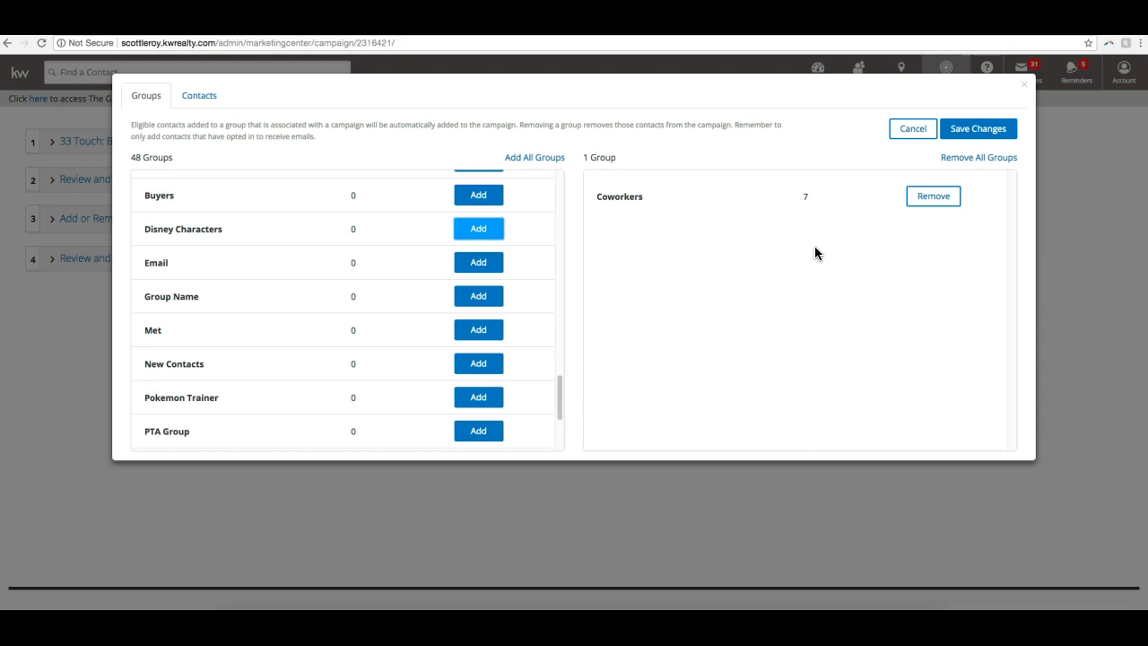
left_click(934, 199)
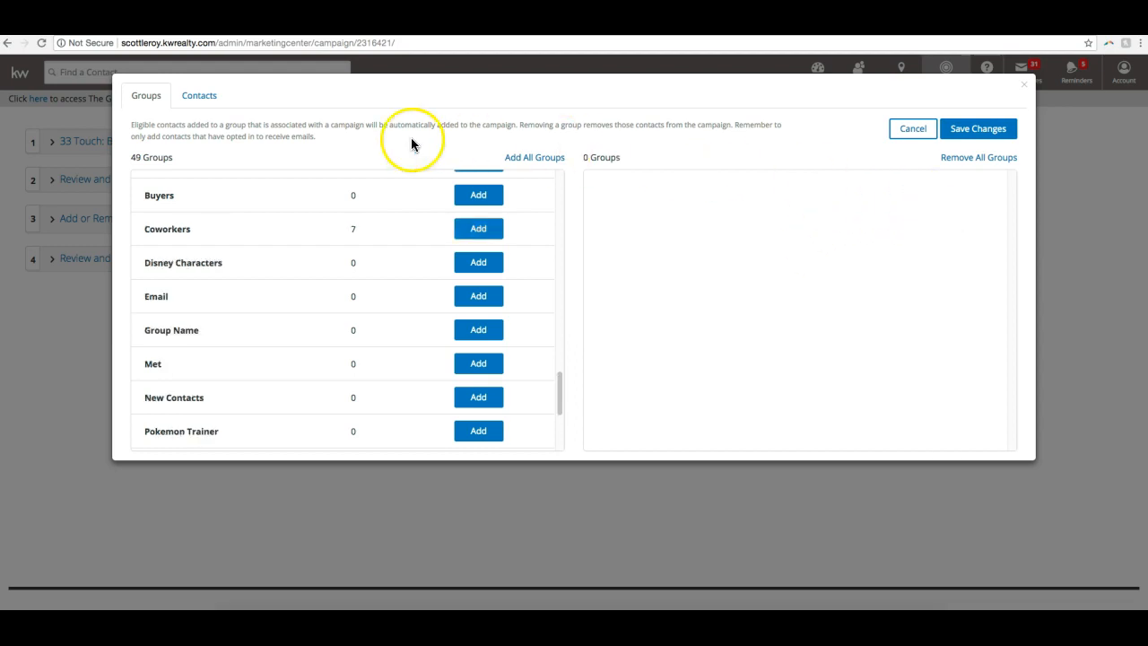
- Switch to the individual contacts and add the first four eligible ones to the campaign
left_click(220, 104)
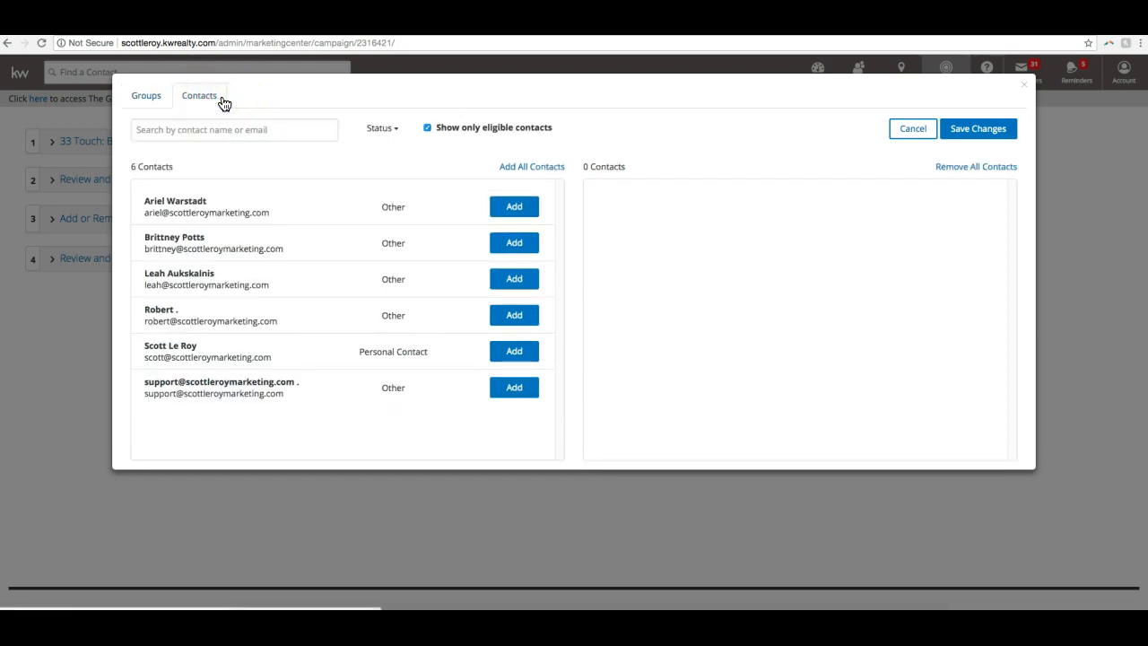
left_click(206, 129)
left_click(207, 131)
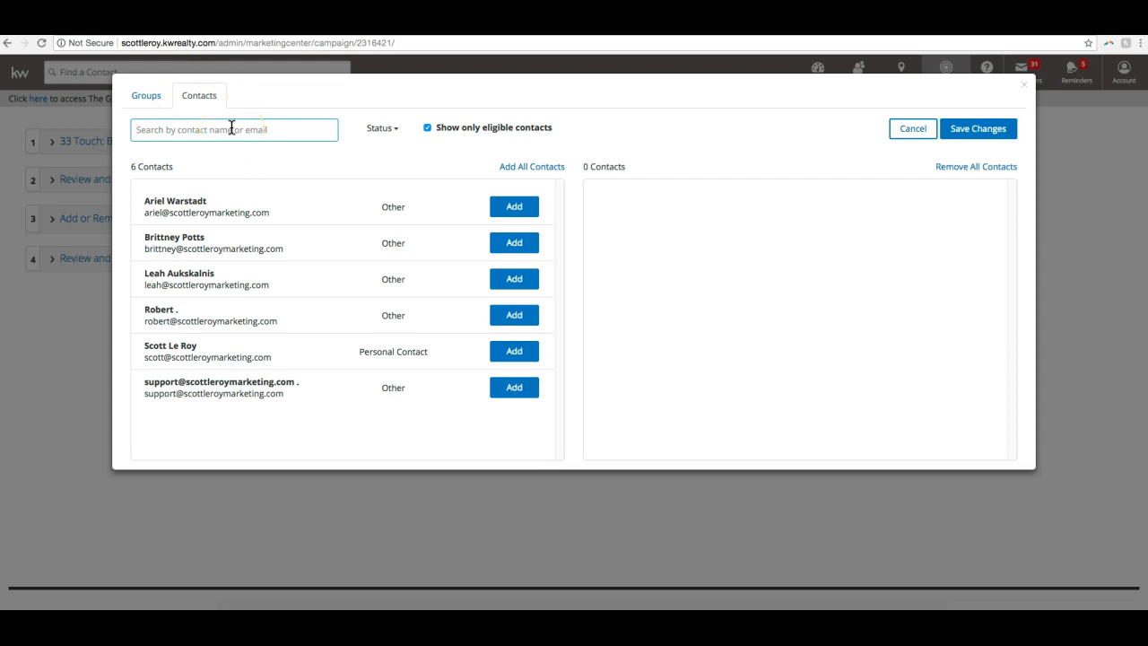
left_click(510, 210)
left_click(508, 211)
left_click(508, 209)
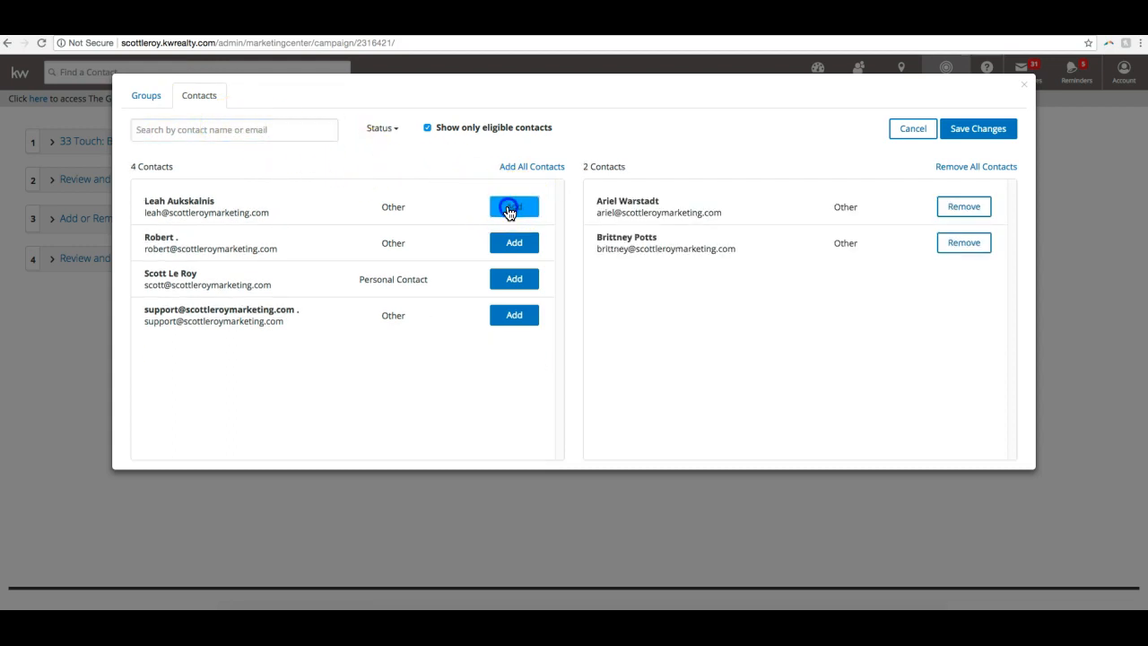
left_click(508, 209)
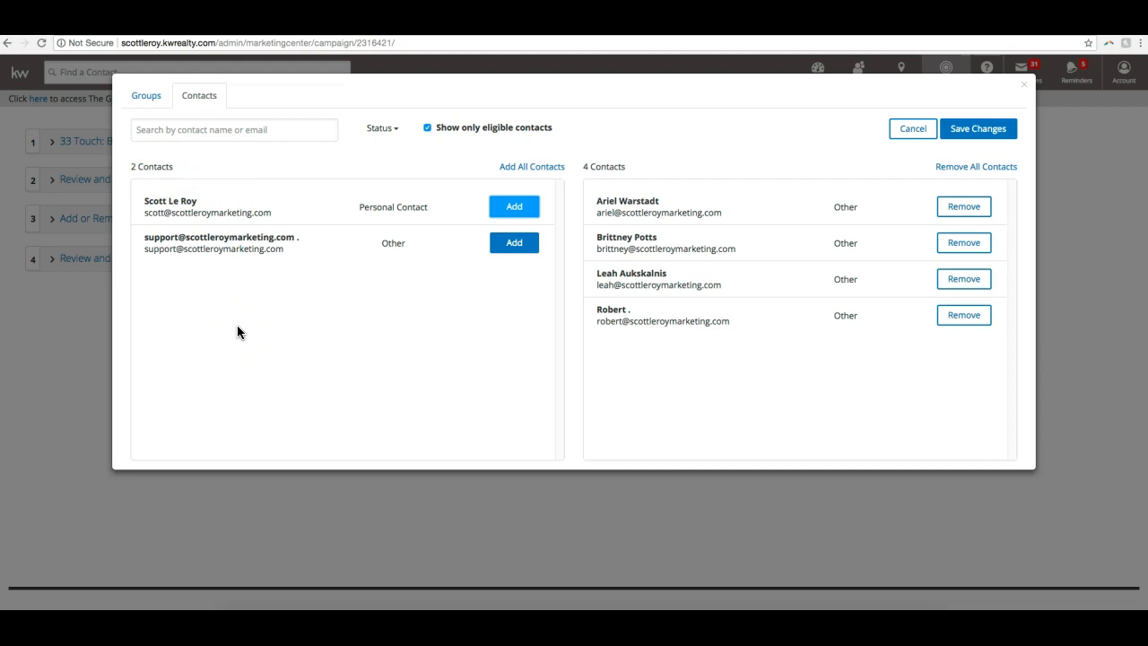
- Include ineligible contacts in the list to check their status, and restore the eligible-only filter
left_click(429, 129)
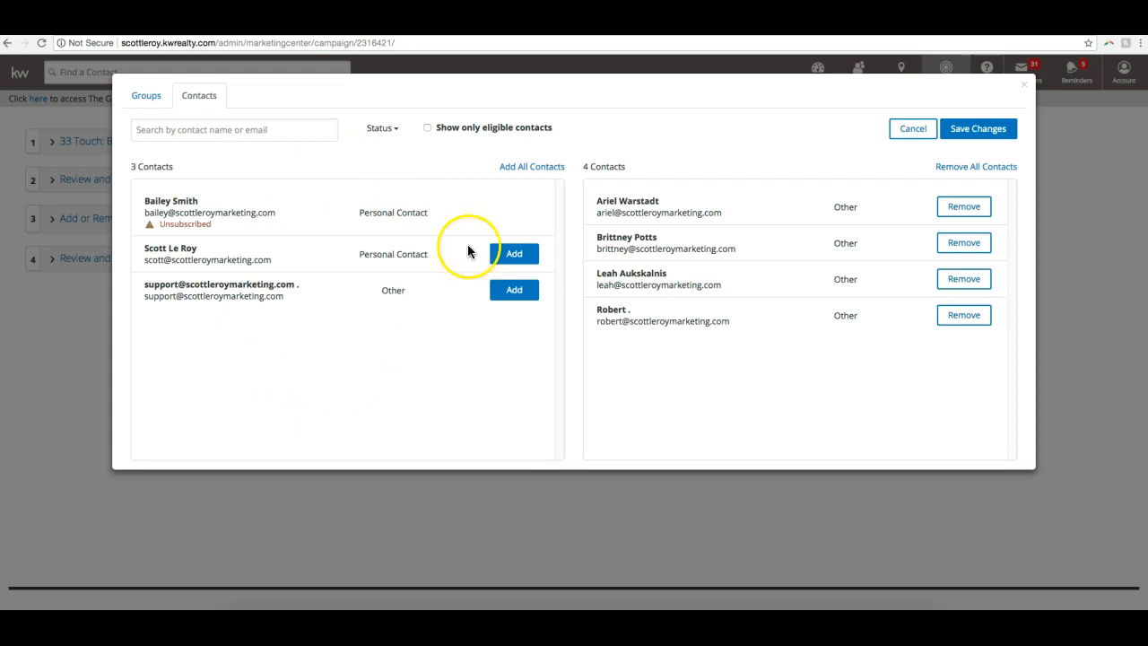
left_click(426, 128)
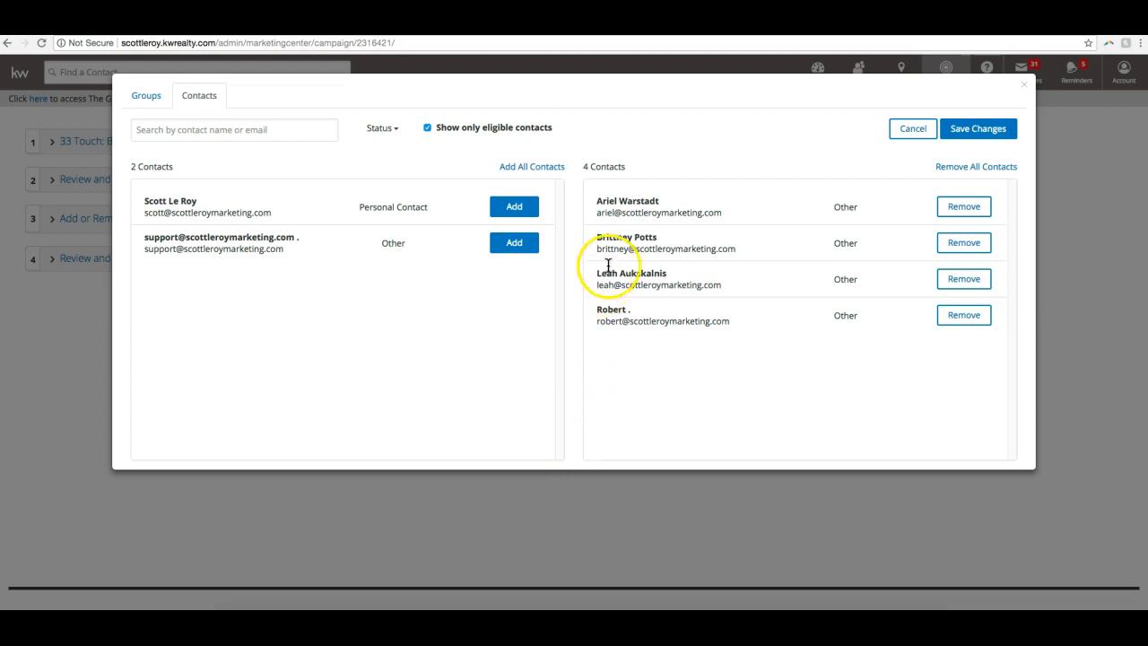
- Add the Coworkers group to the campaign and save the contact and group changes
left_click(154, 94)
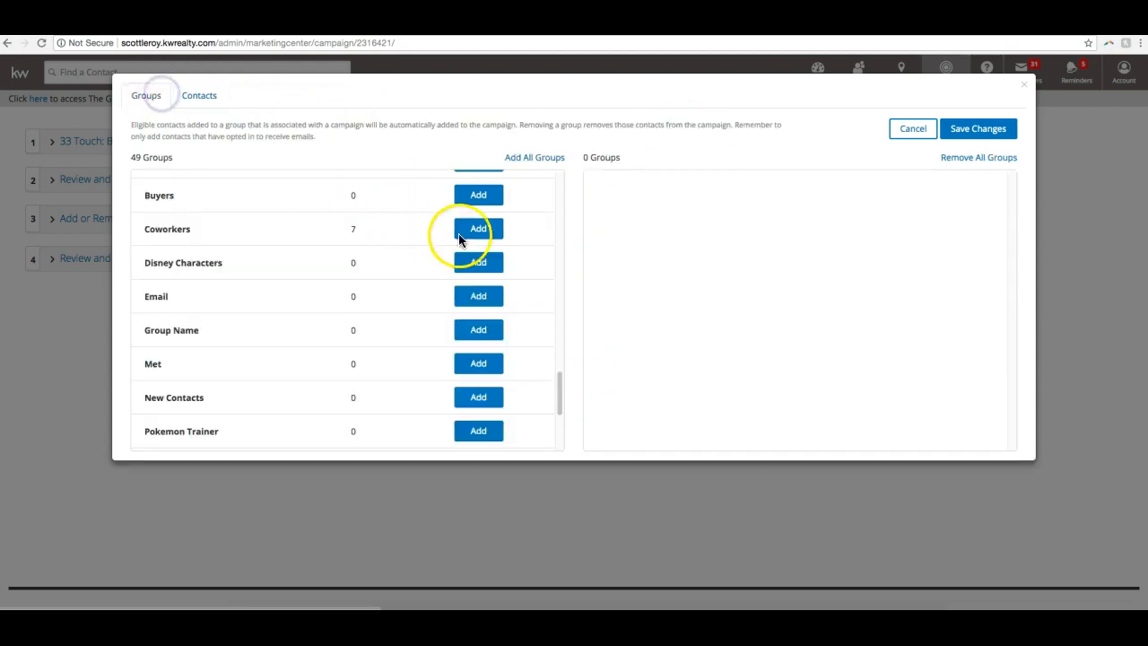
left_click(497, 235)
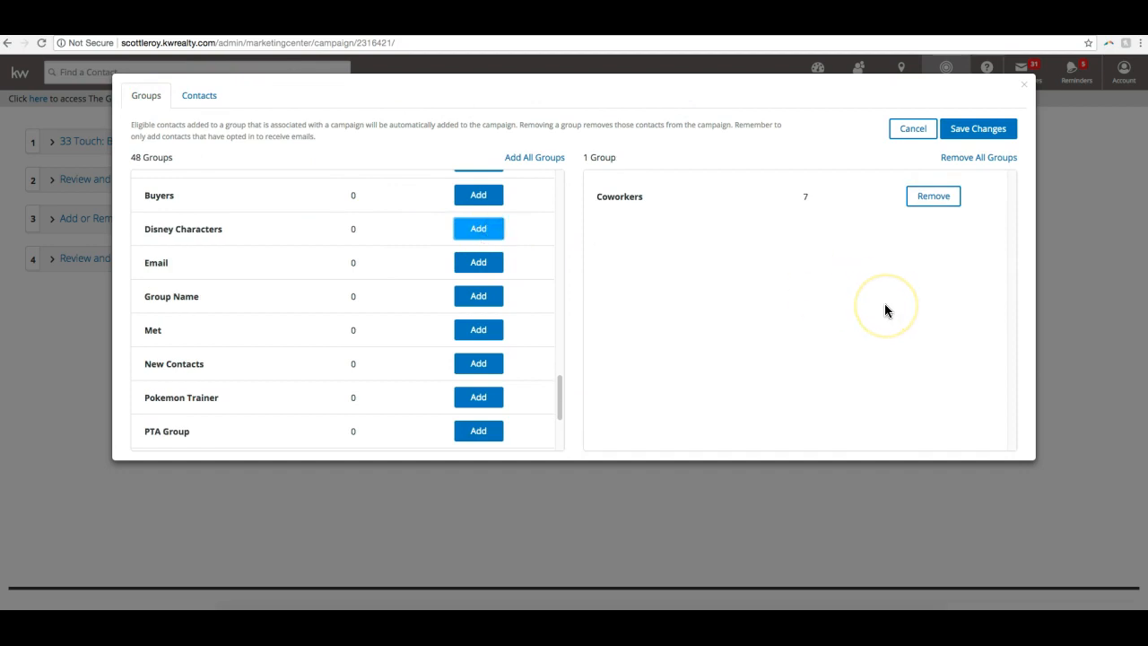
left_click(992, 132)
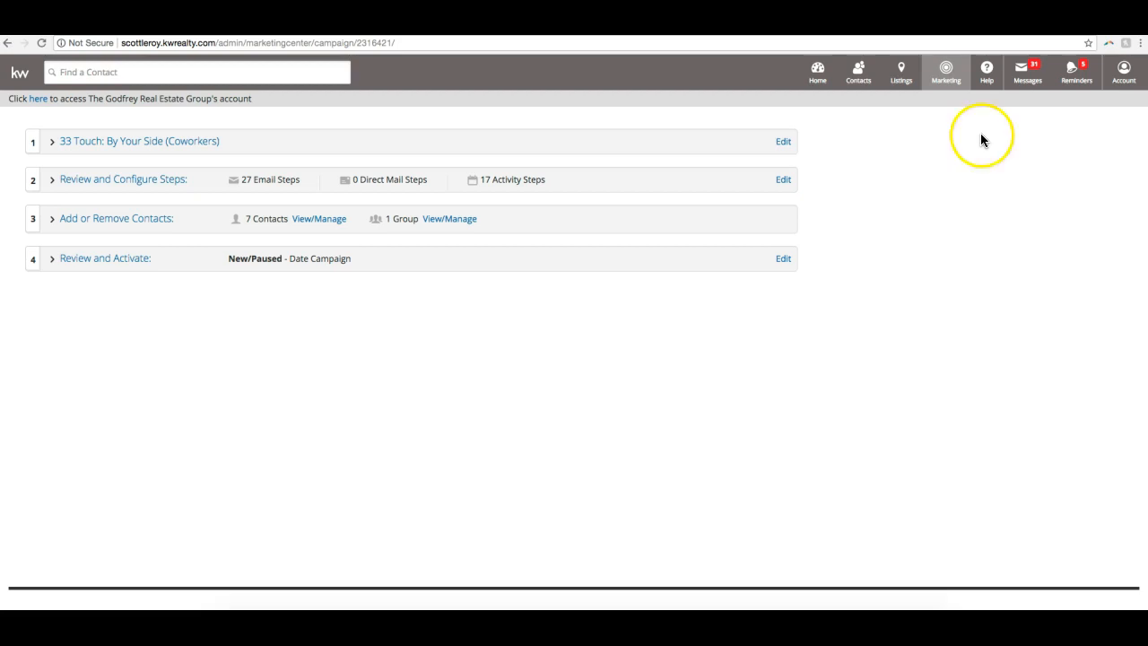
- Open the campaign's activation settings, continuing past the unsaved-edits alert, and set the follow-up campaign to none selected
left_click(133, 260)
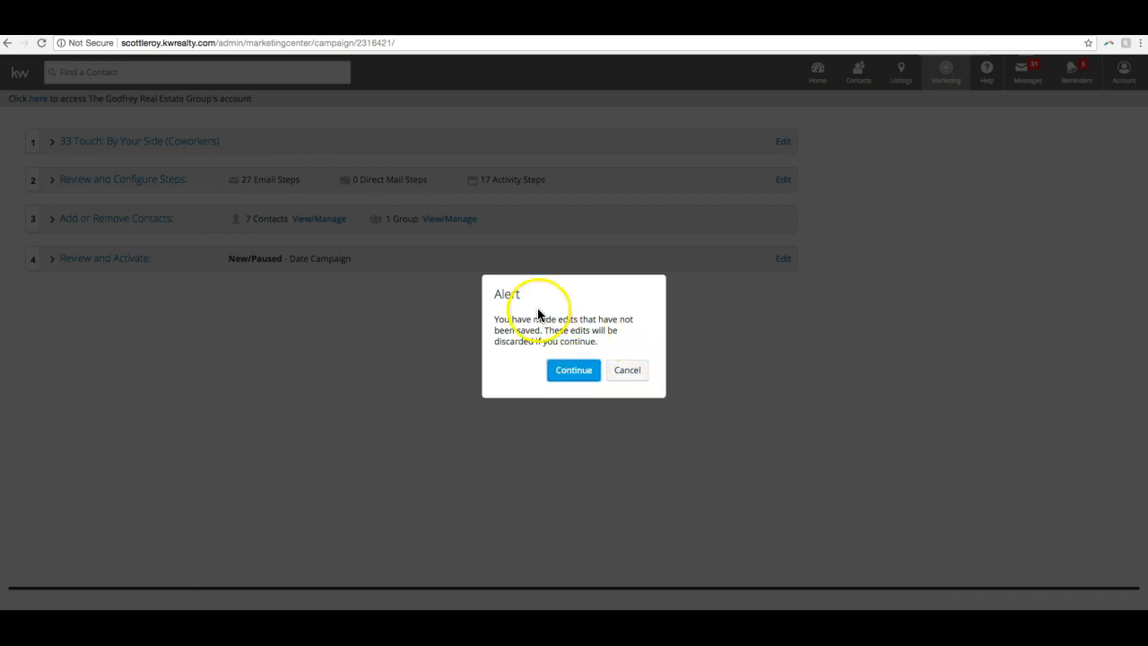
left_click(579, 380)
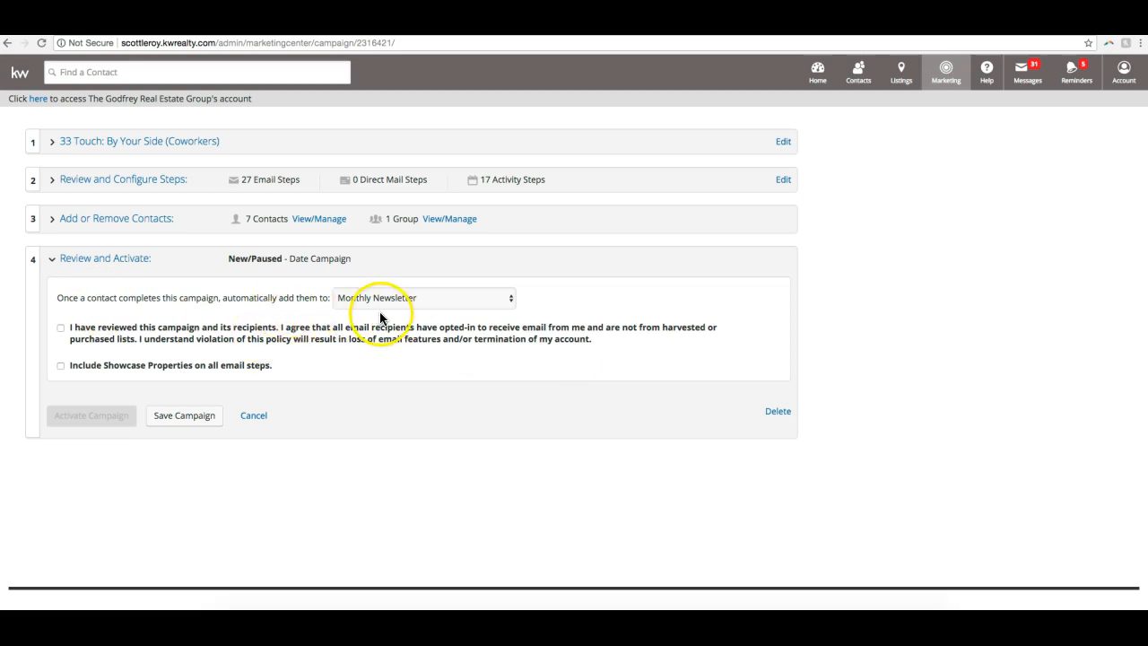
left_click(466, 304)
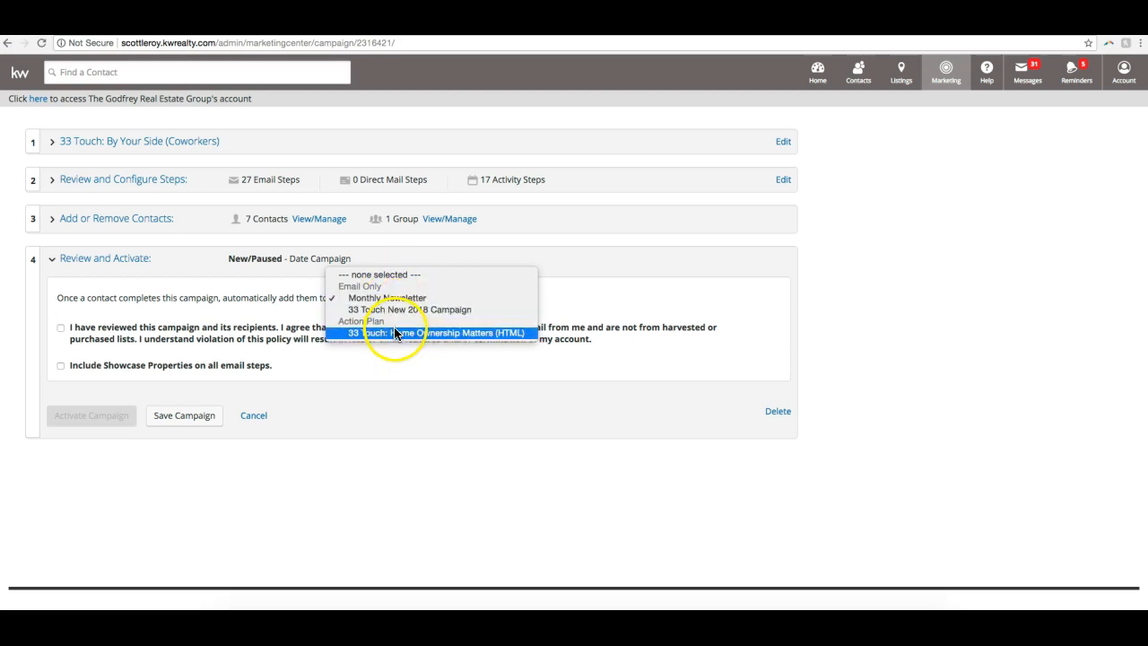
left_click(400, 274)
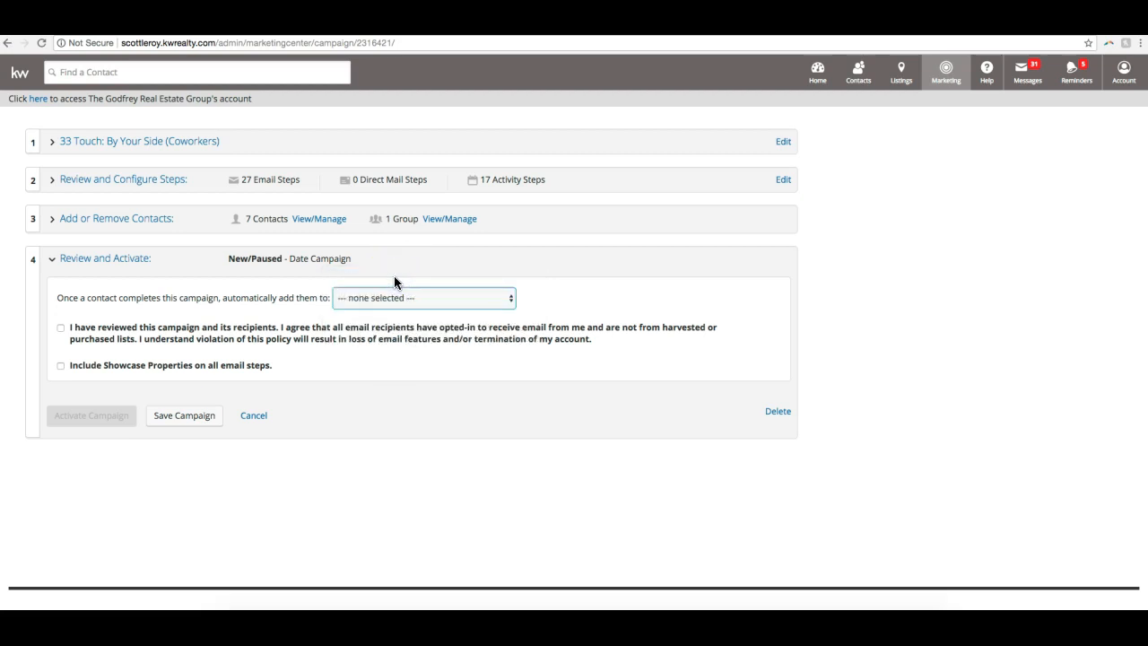
- Accept the recipient opt-in statement, include Showcase Properties on all email steps, and activate the campaign
left_click(60, 328)
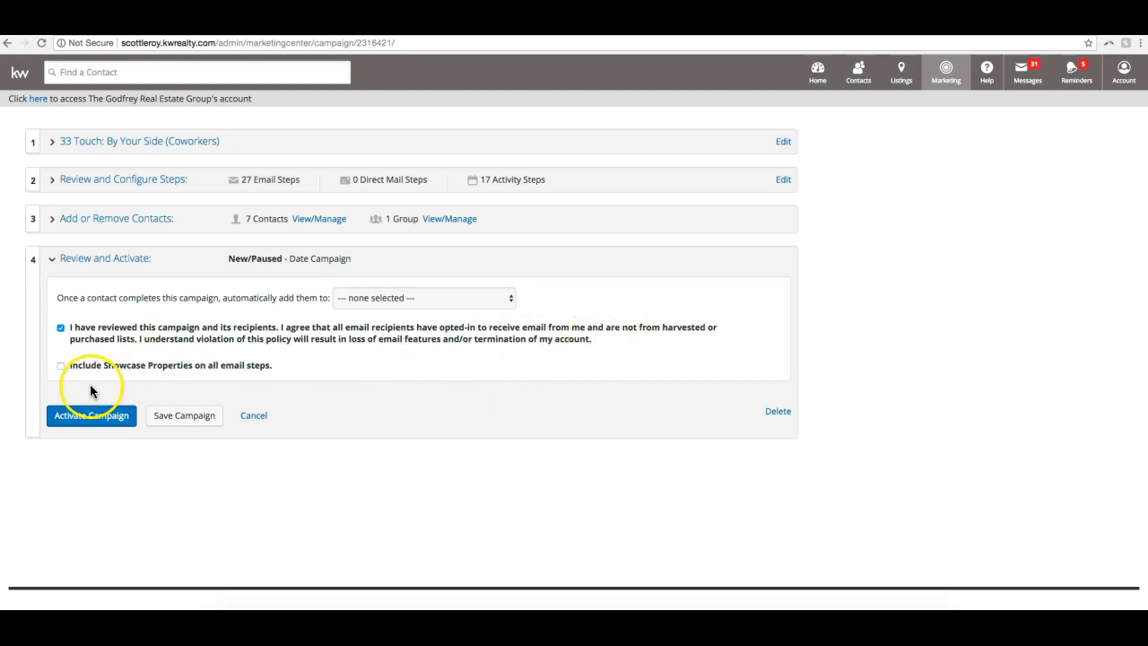
left_click(60, 367)
left_click(105, 428)
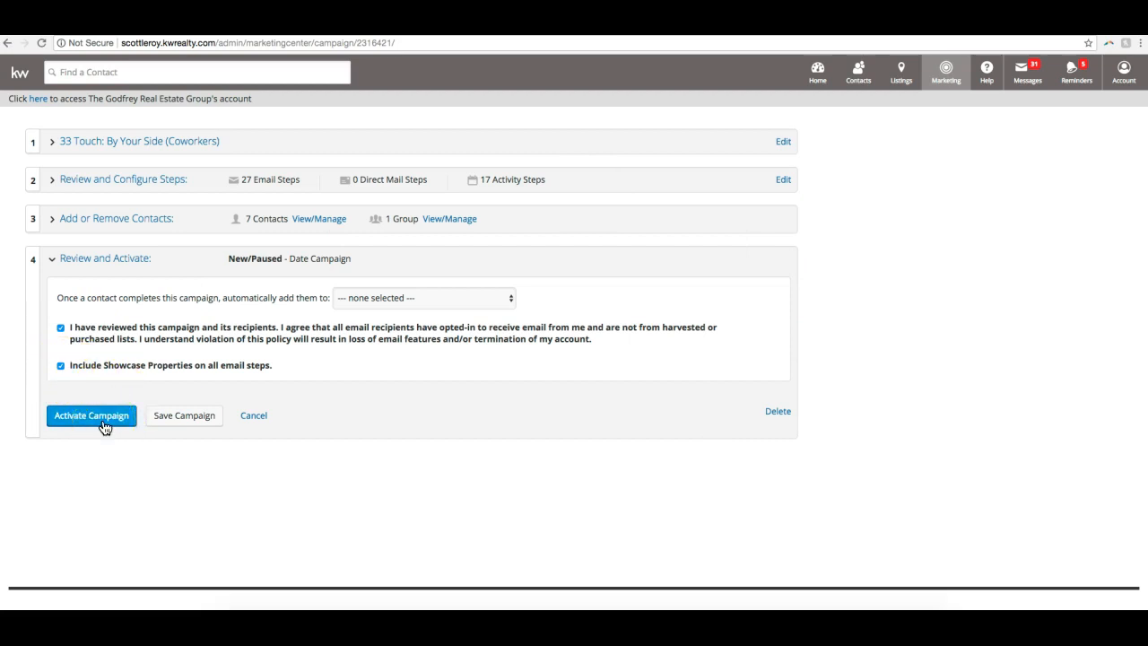
left_click(105, 425)
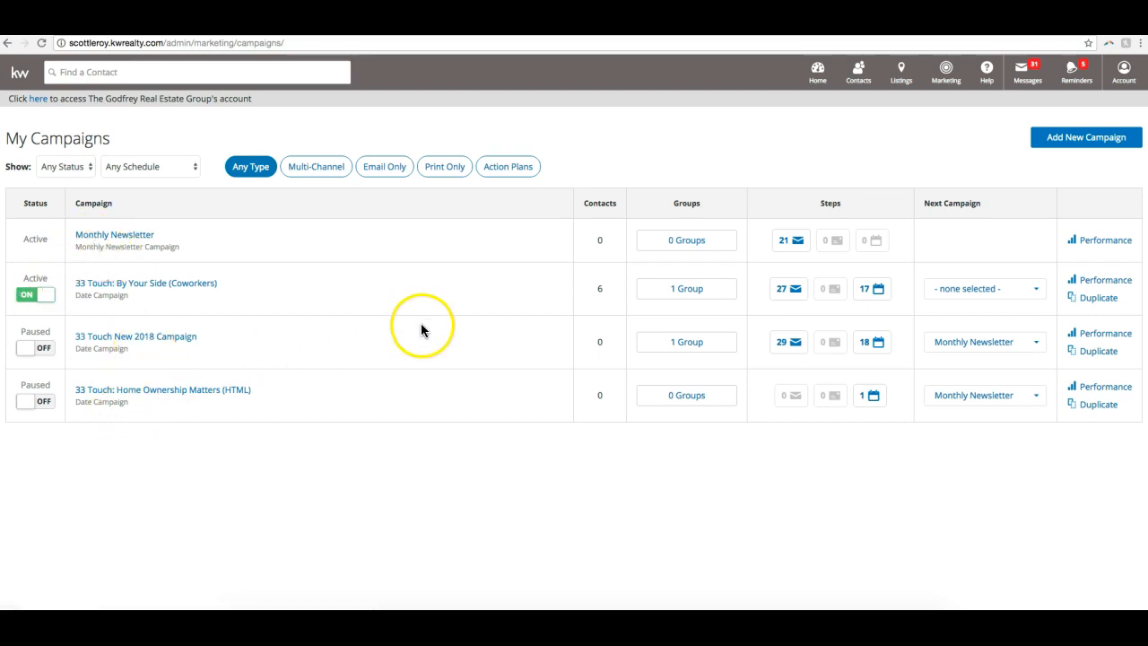
- Pause the 33 Touch: By Your Side (Coworkers) campaign and reactivate it, accepting the recipient opt-in statement again
left_click(45, 300)
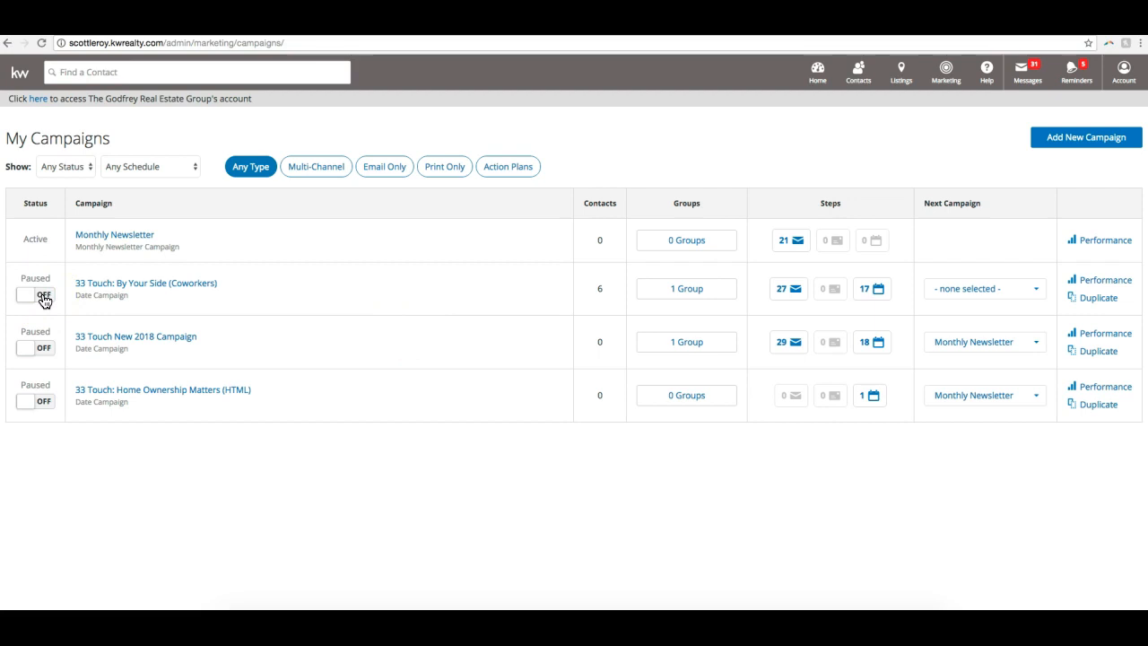
left_click(47, 300)
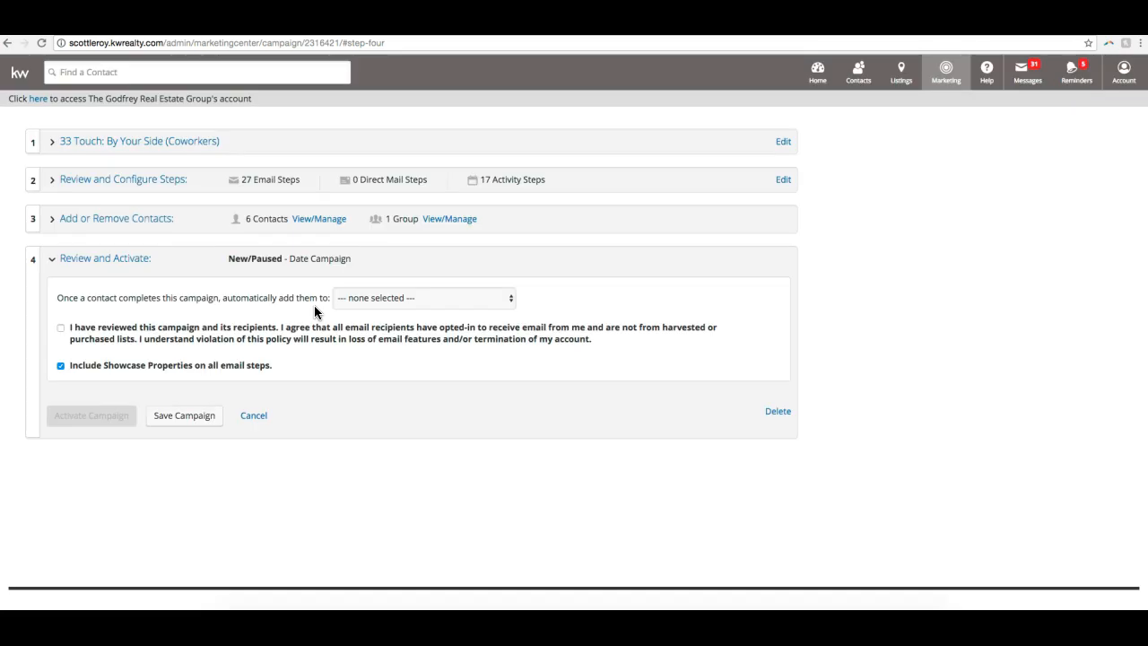
left_click(61, 329)
left_click(91, 415)
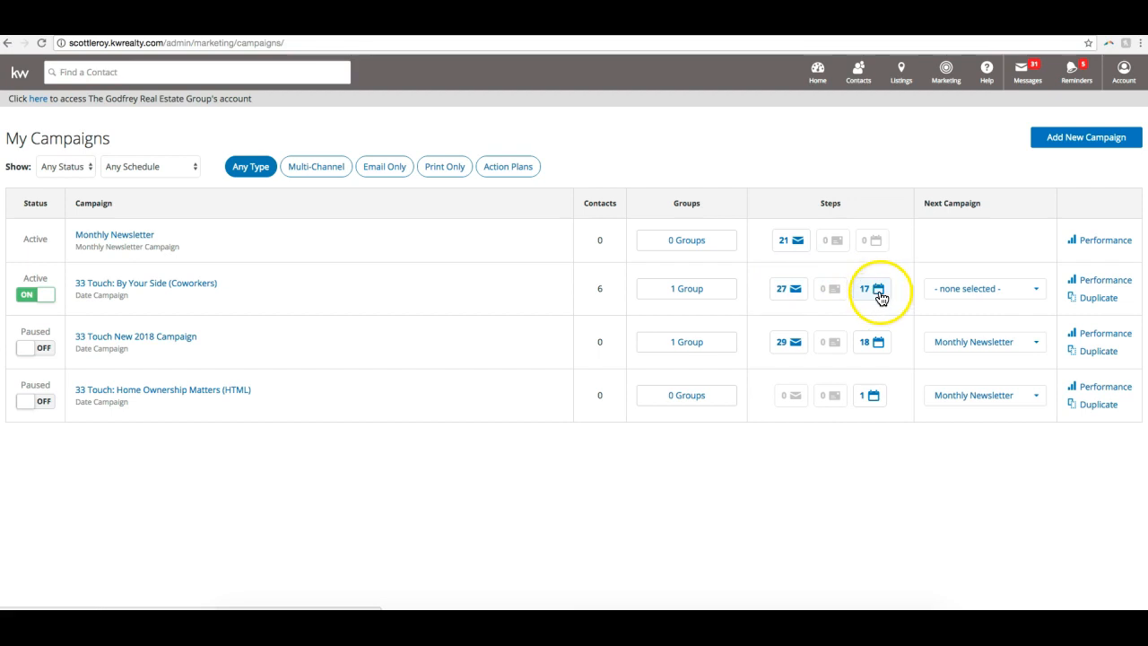
- Check the next-campaign choices for the 33 Touch: By Your Side (Coworkers) campaign and review its performance page, returning to the campaign list
left_click(966, 294)
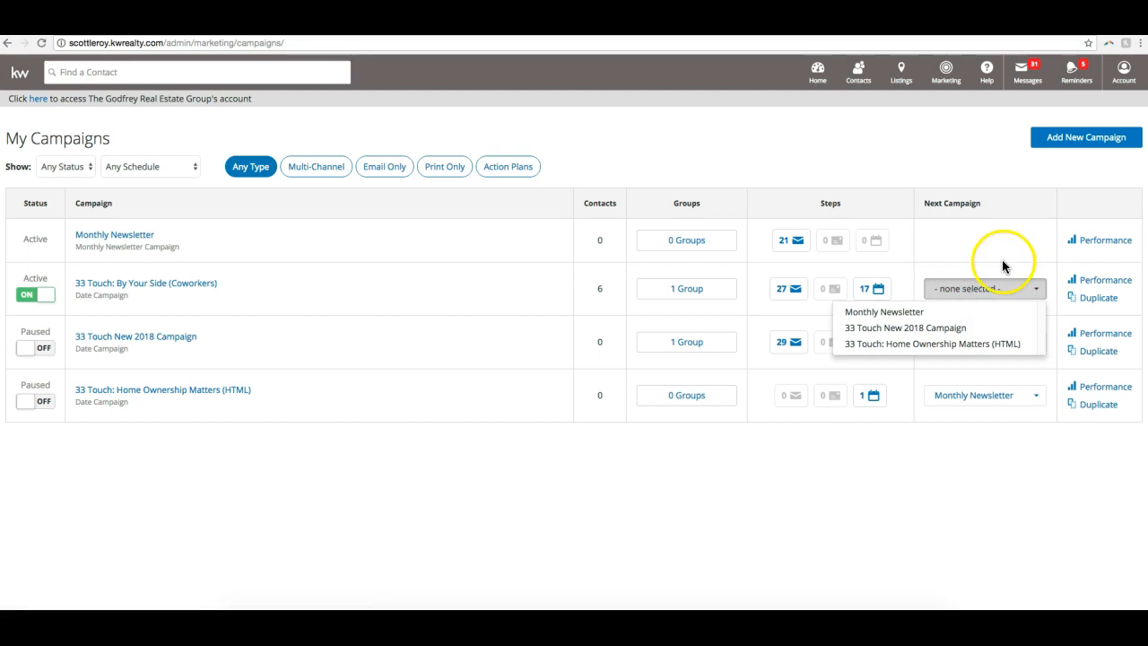
left_click(1003, 266)
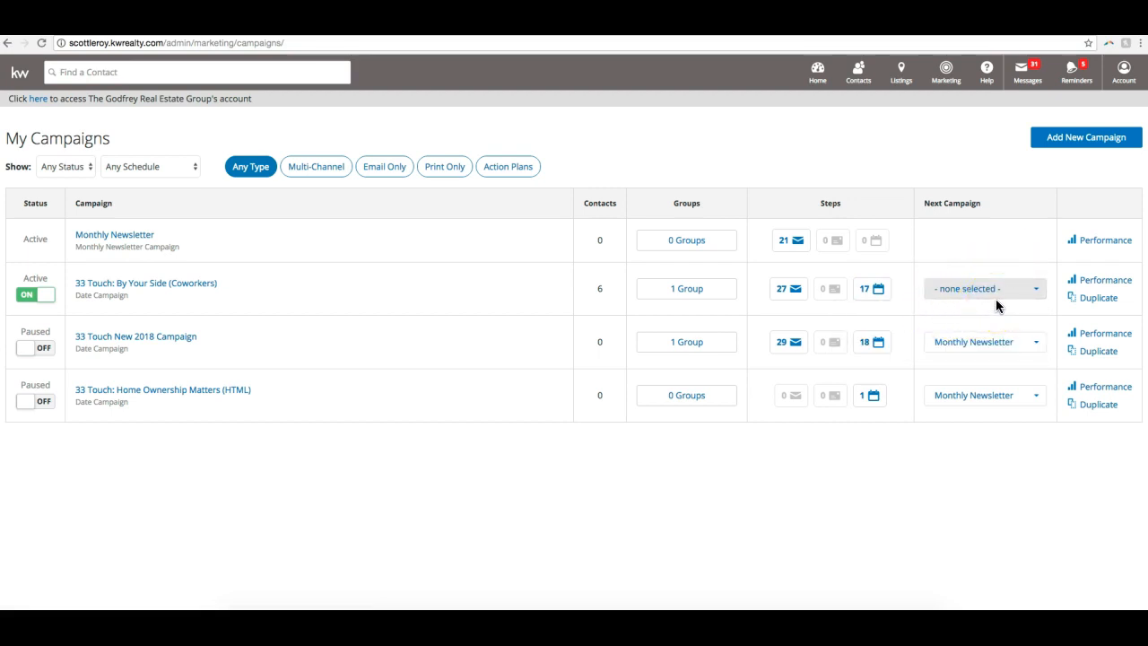
left_click(1092, 280)
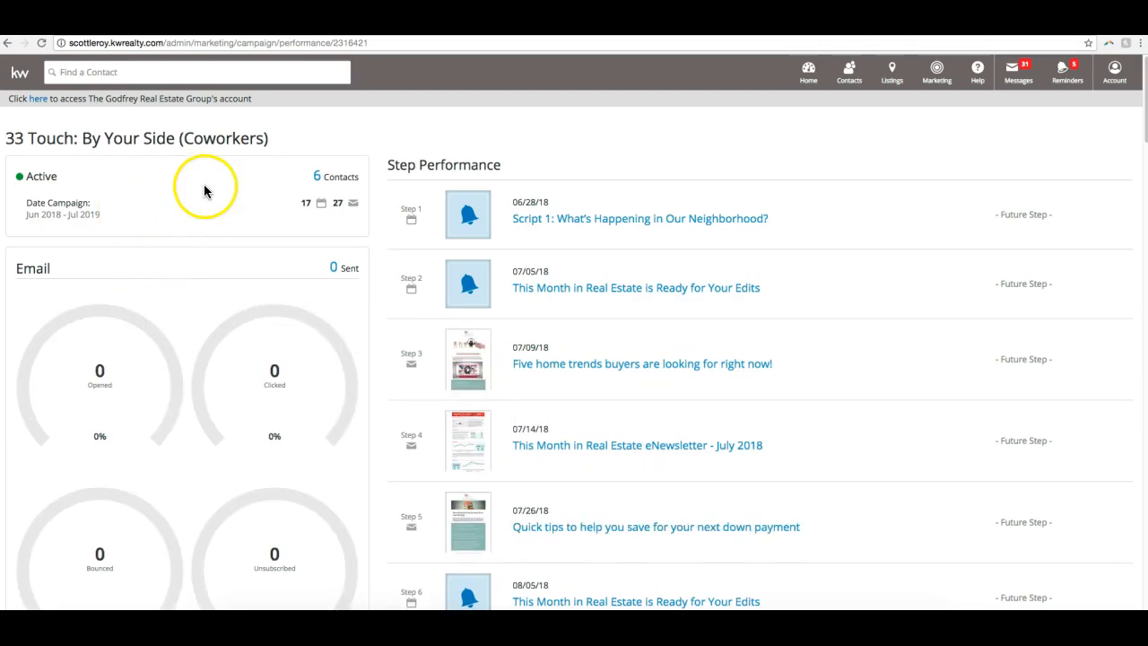
scroll(308, 207, "down", 1)
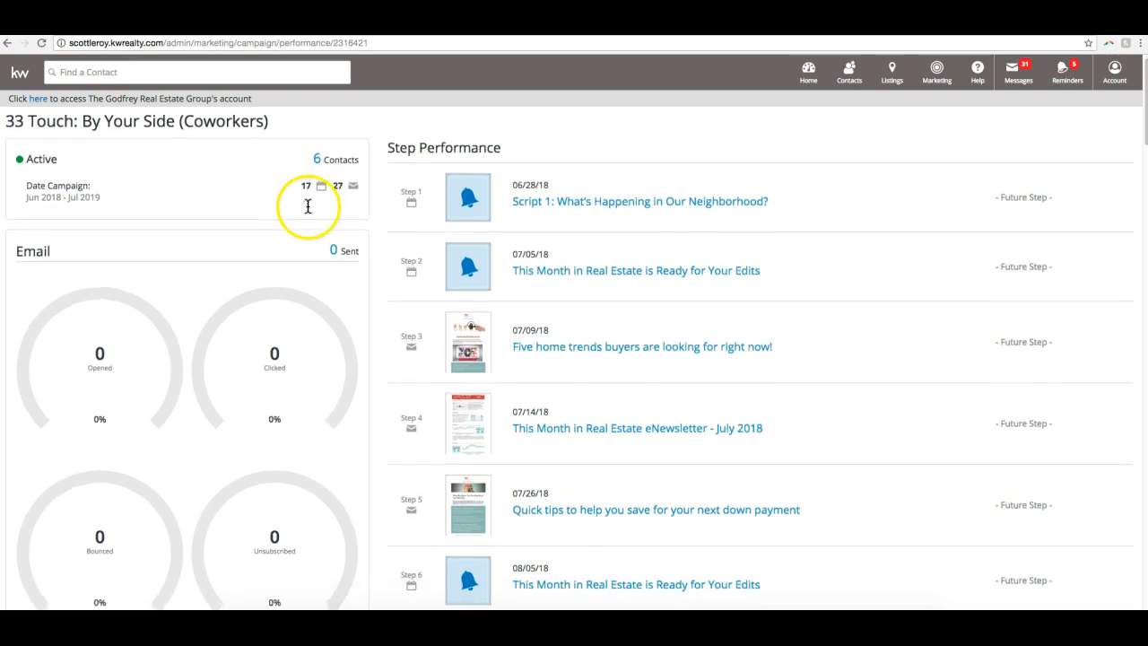
scroll(307, 206, "down", 2)
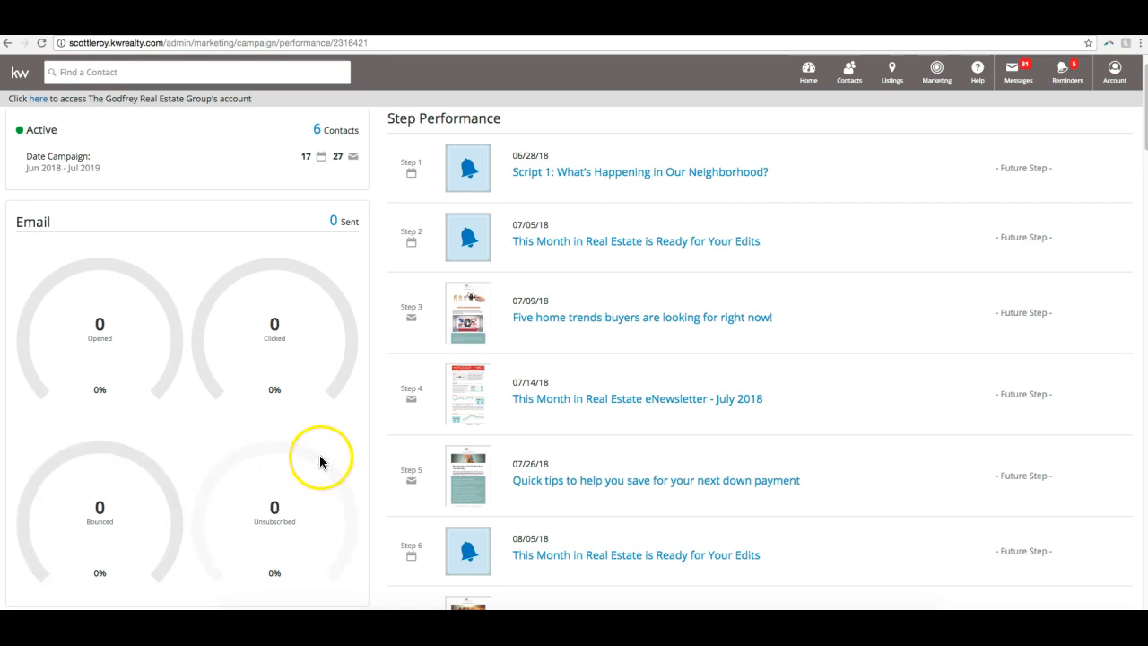
scroll(320, 462, "up", 2)
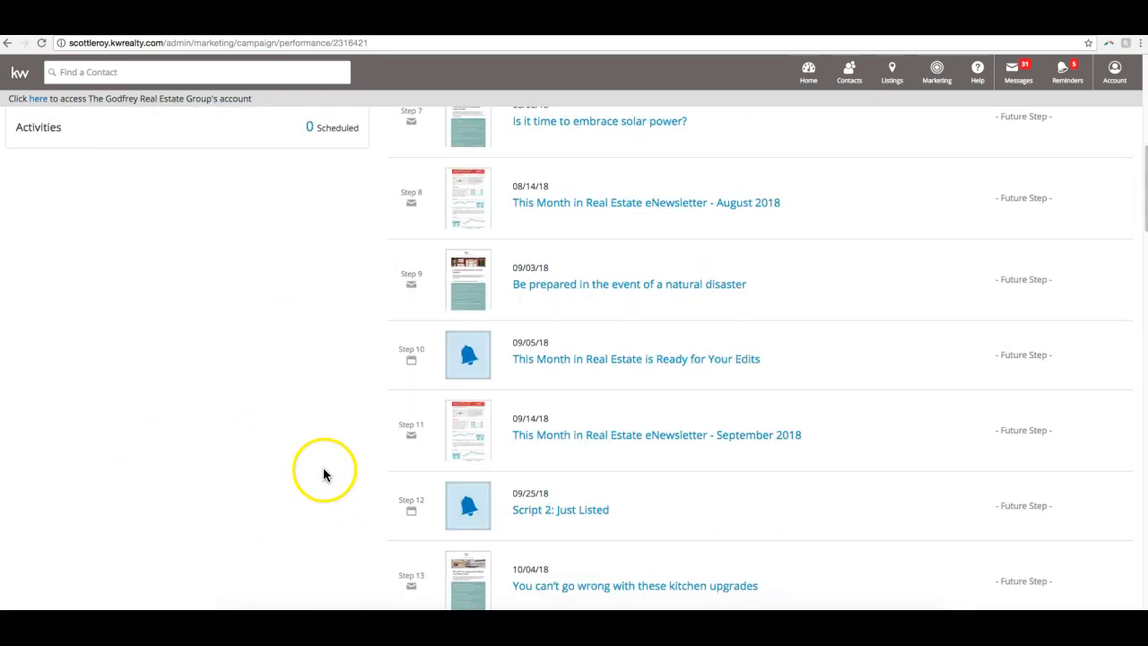
scroll(322, 475, "up", 6)
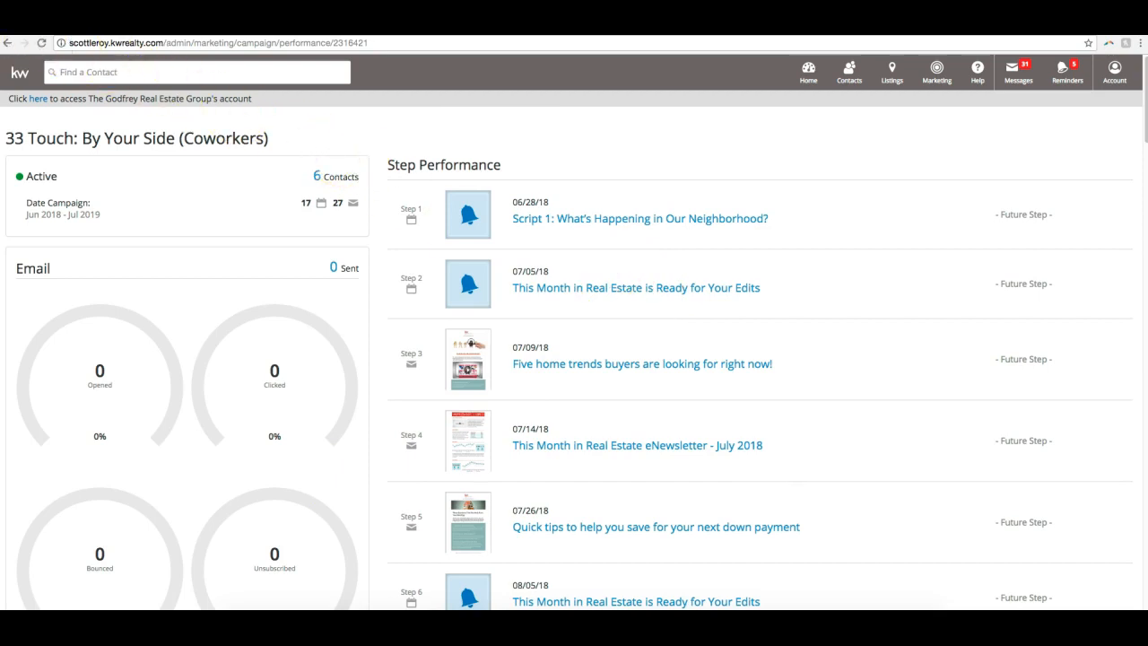
left_click(8, 43)
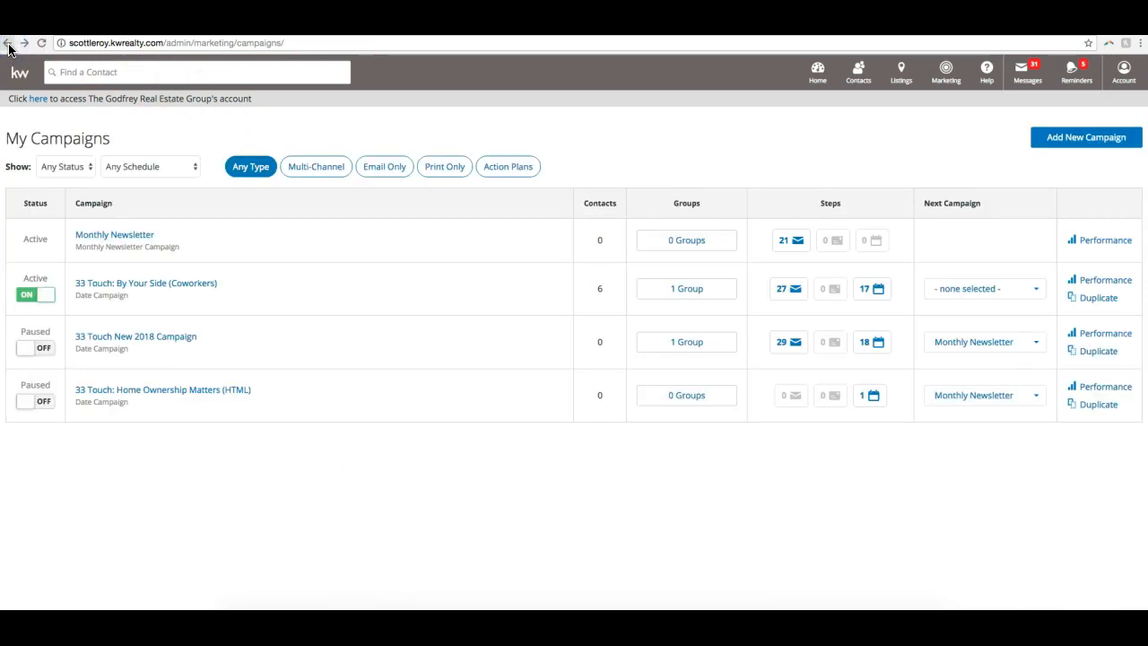
left_click(1086, 299)
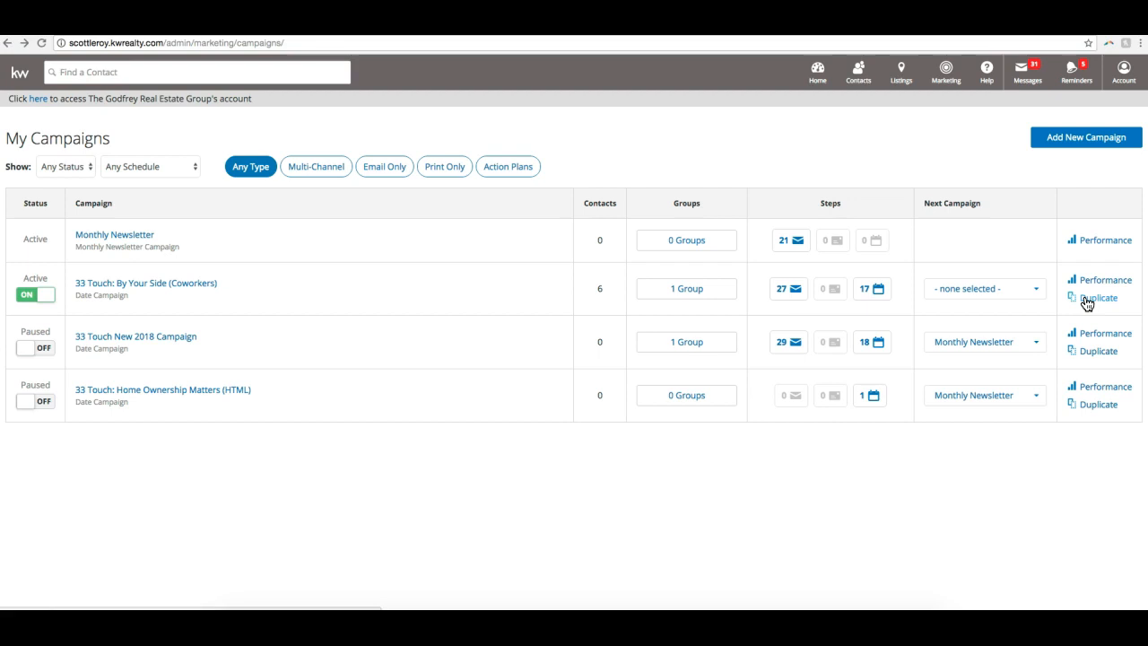
left_click(1086, 302)
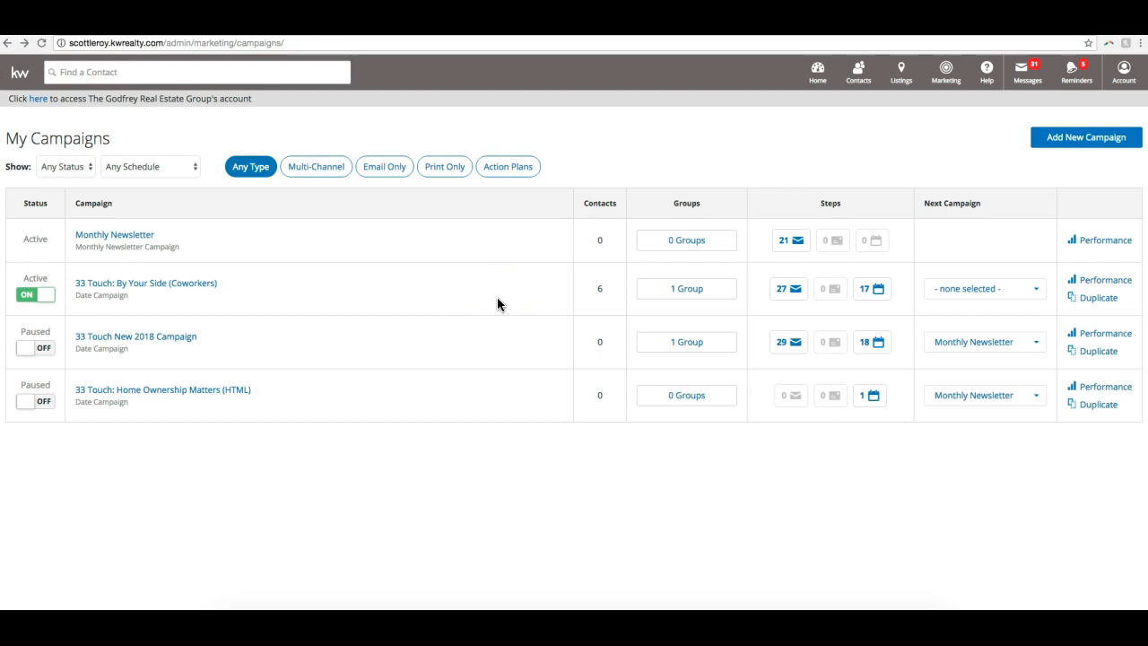
- Open the 33 Touch: By Your Side (Coworkers) campaign and delete it from its Review and Activate section, confirming the deletion
left_click(172, 282)
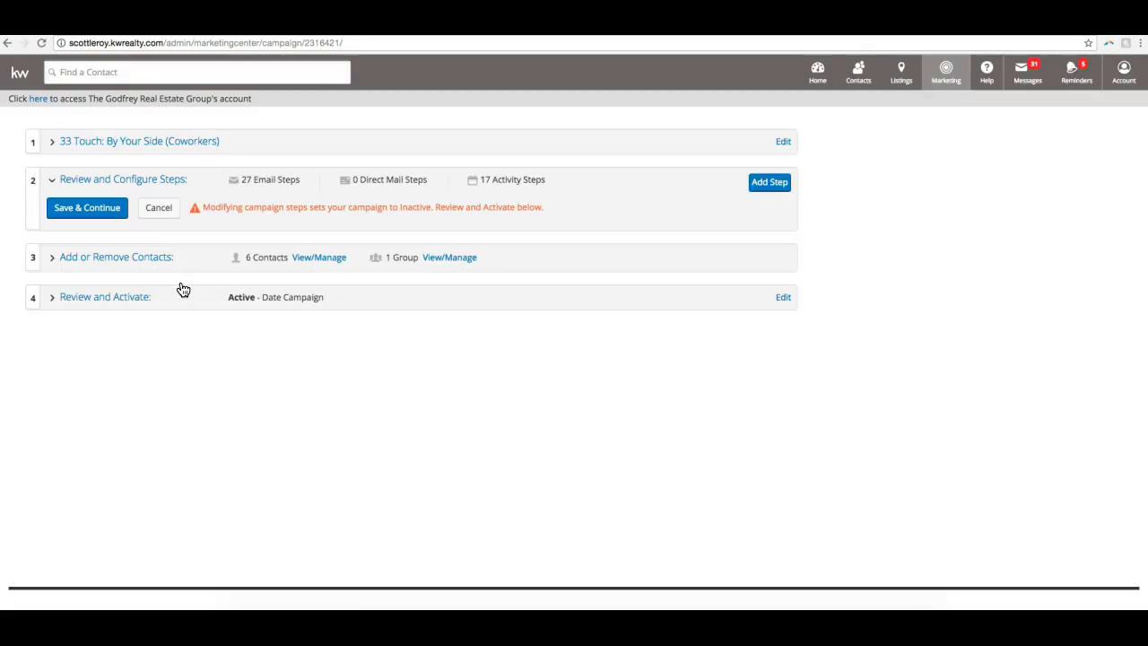
scroll(179, 288, "down", 20)
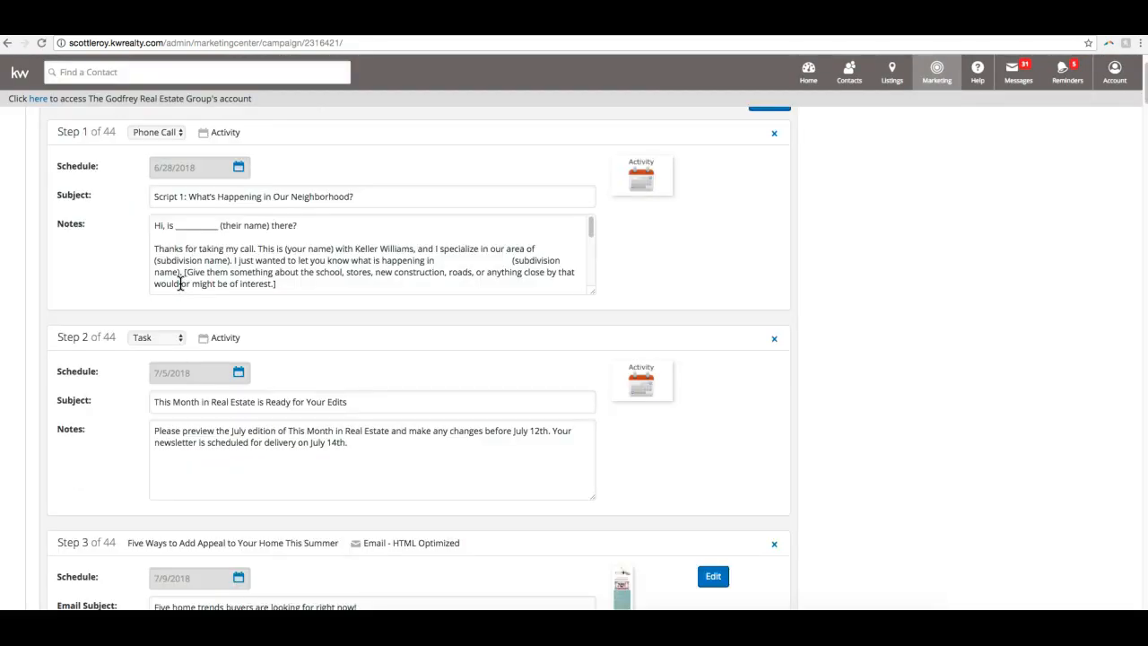
scroll(177, 290, "down", 20)
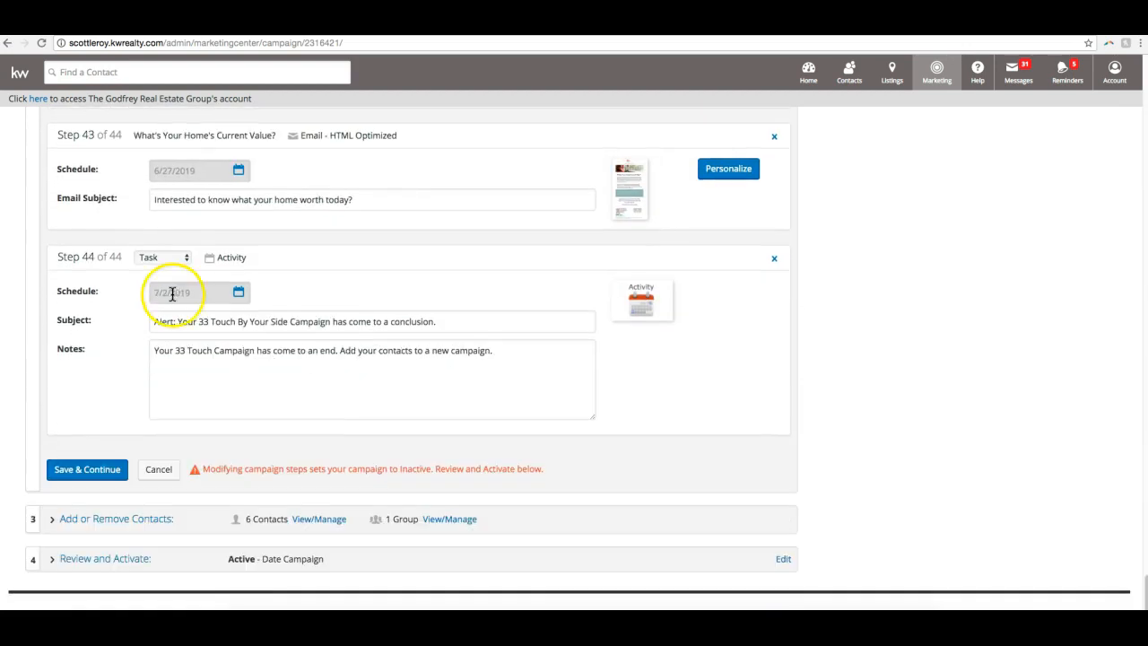
left_click(107, 561)
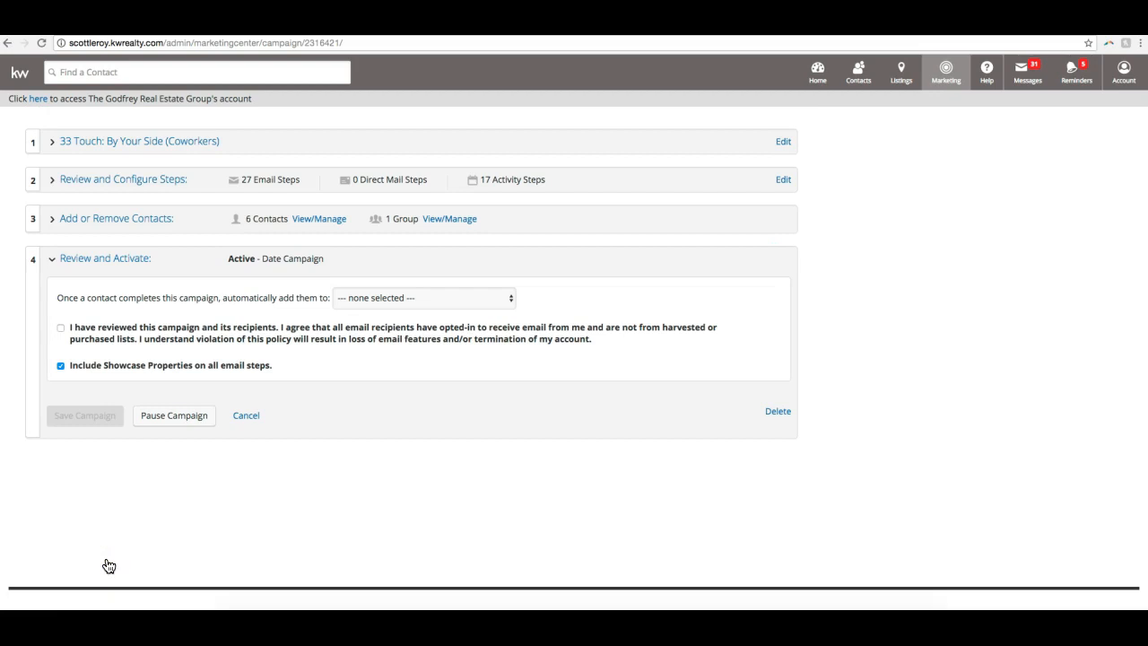
left_click(783, 414)
left_click(522, 362)
left_click(553, 368)
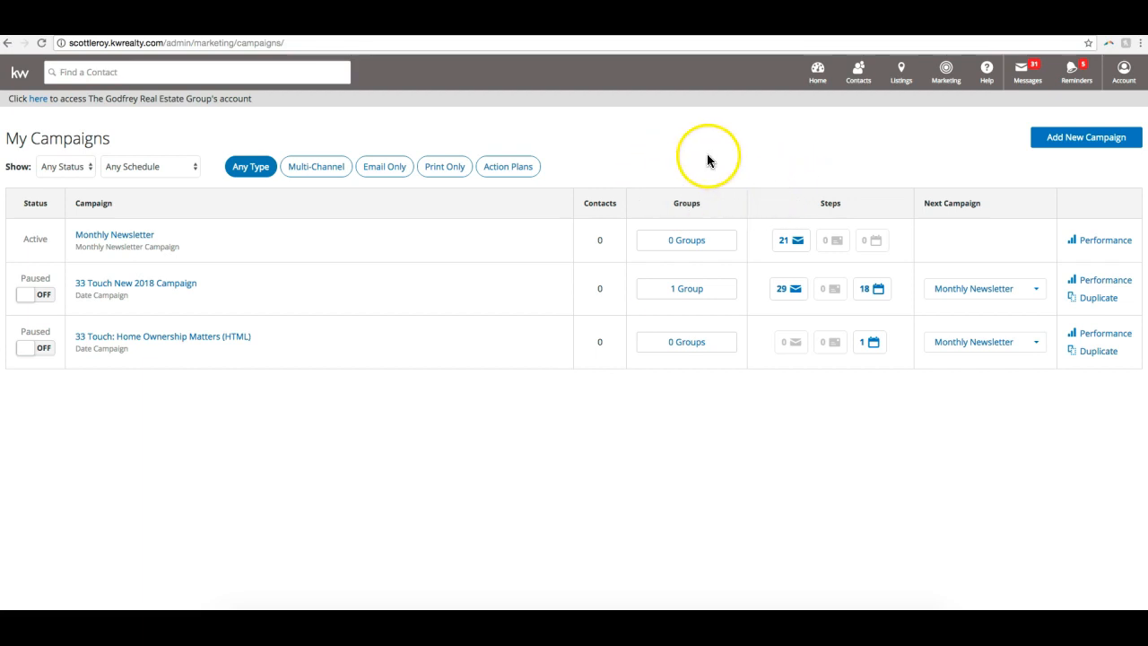
left_click(940, 77)
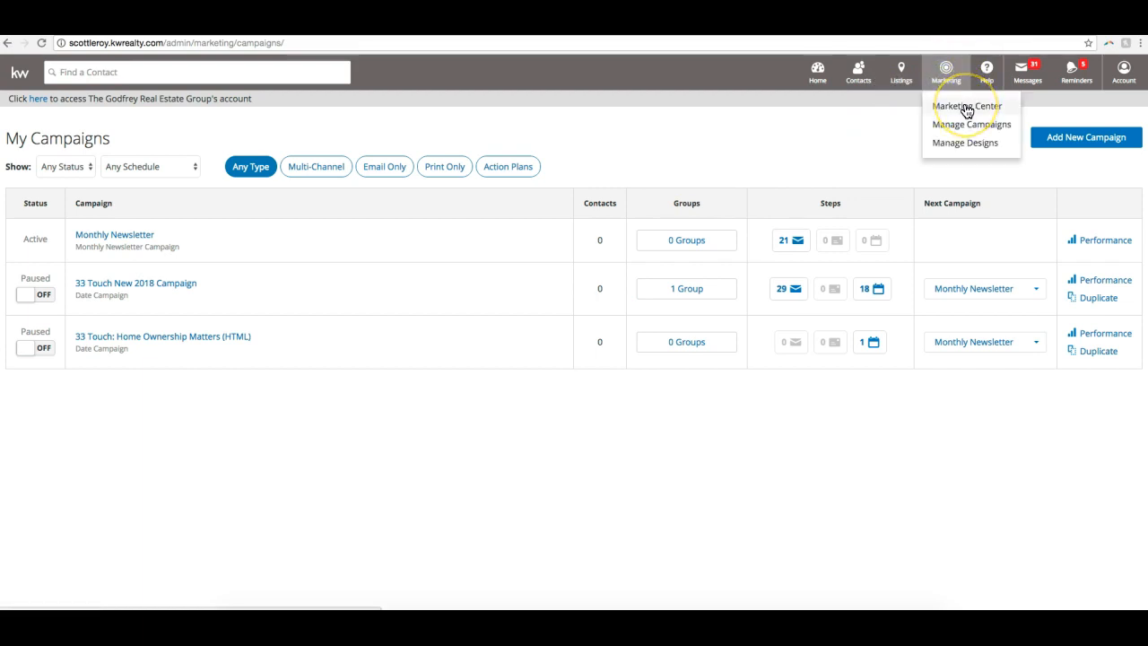
left_click(966, 108)
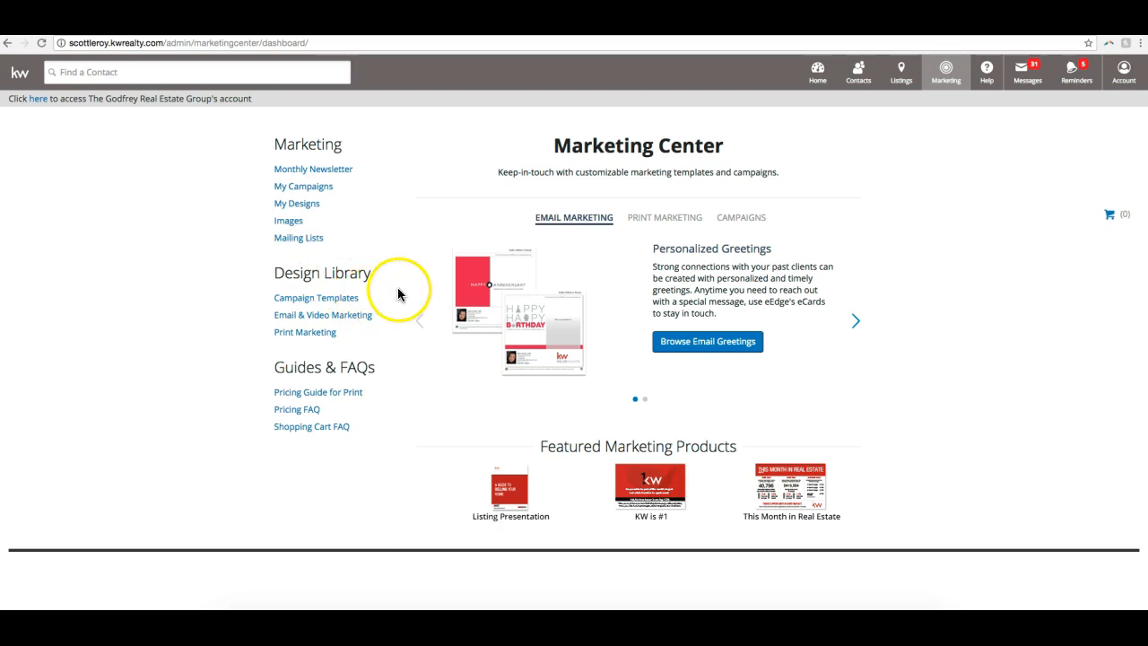
left_click(363, 320)
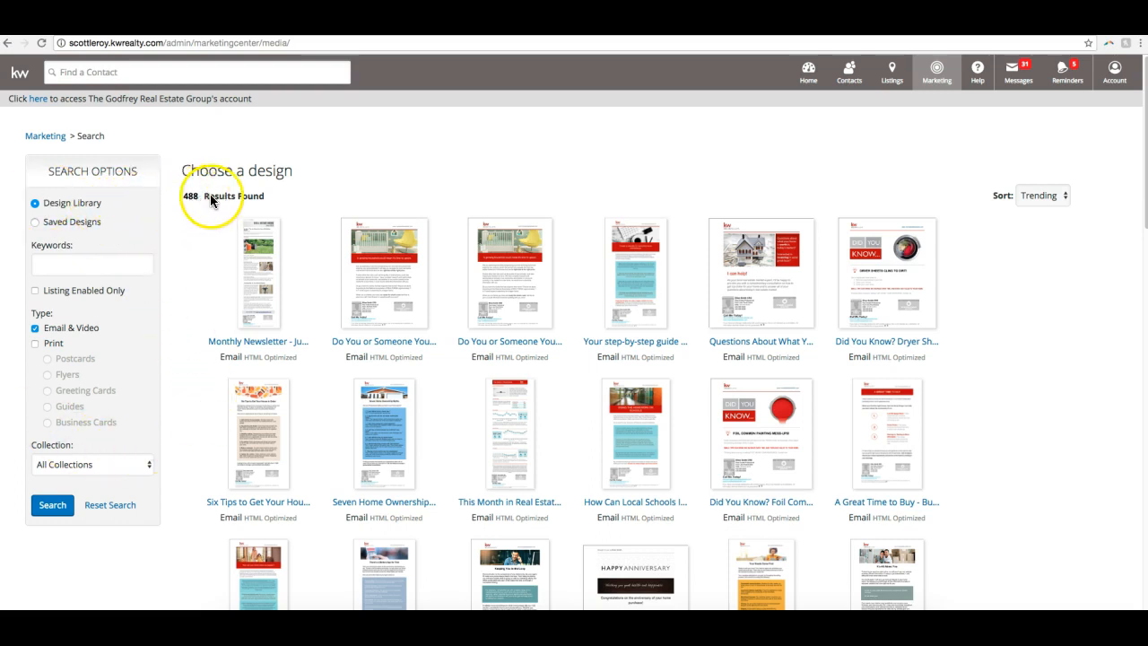
left_click(62, 226)
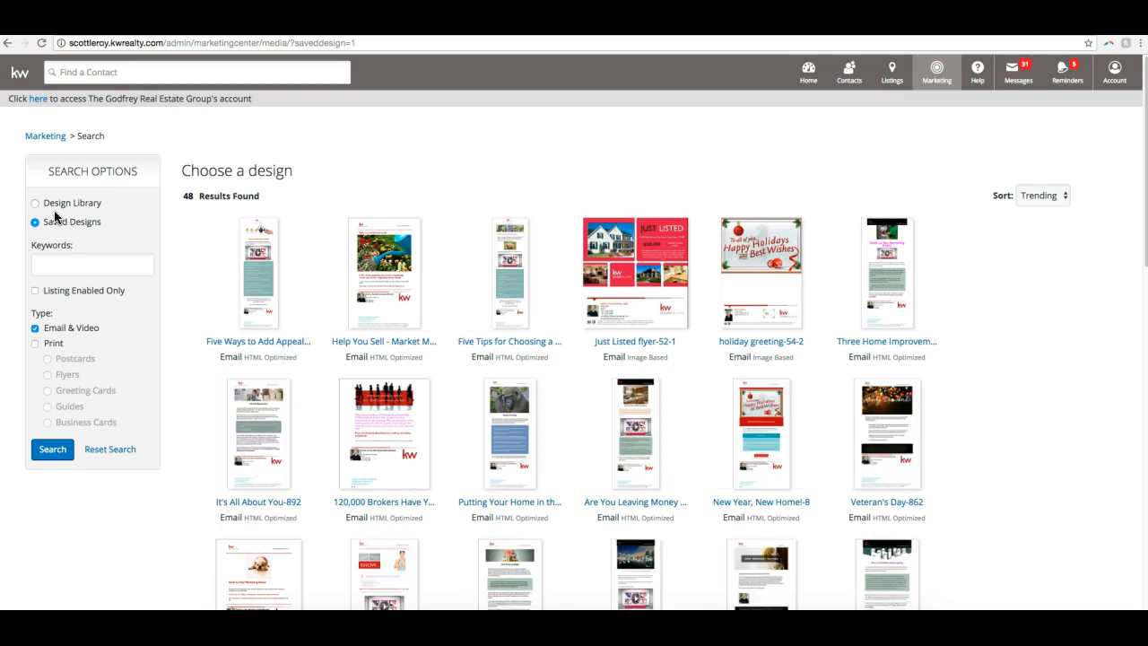
left_click(52, 206)
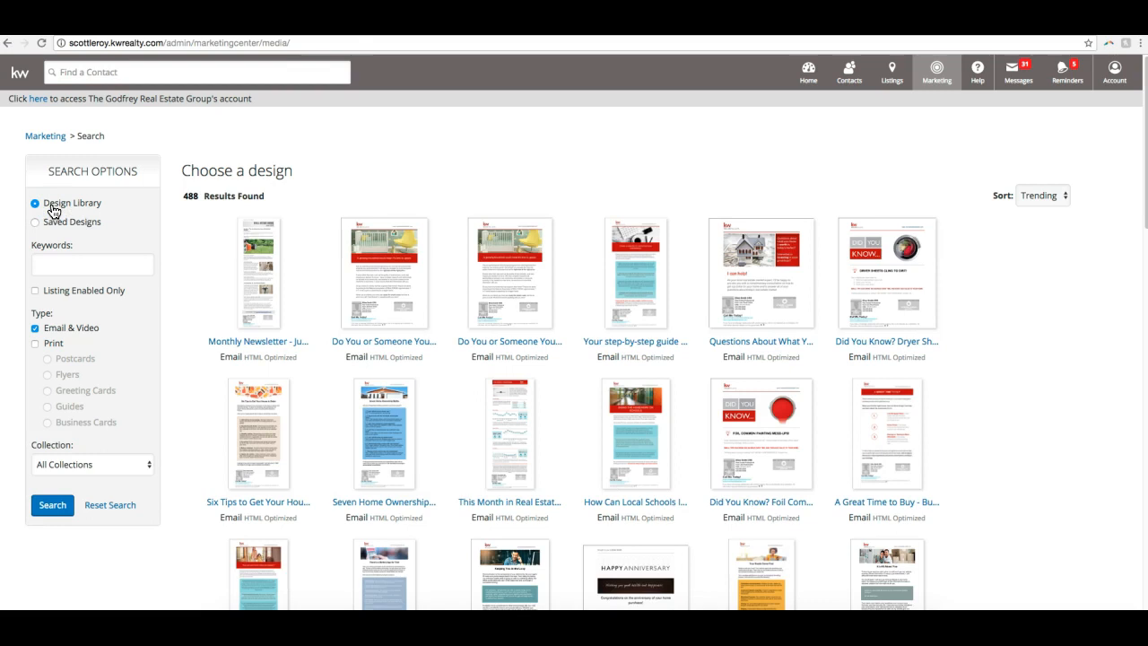
- Search the email and video Design Library with the keyword "buyers"
left_click(133, 261)
type("buyers")
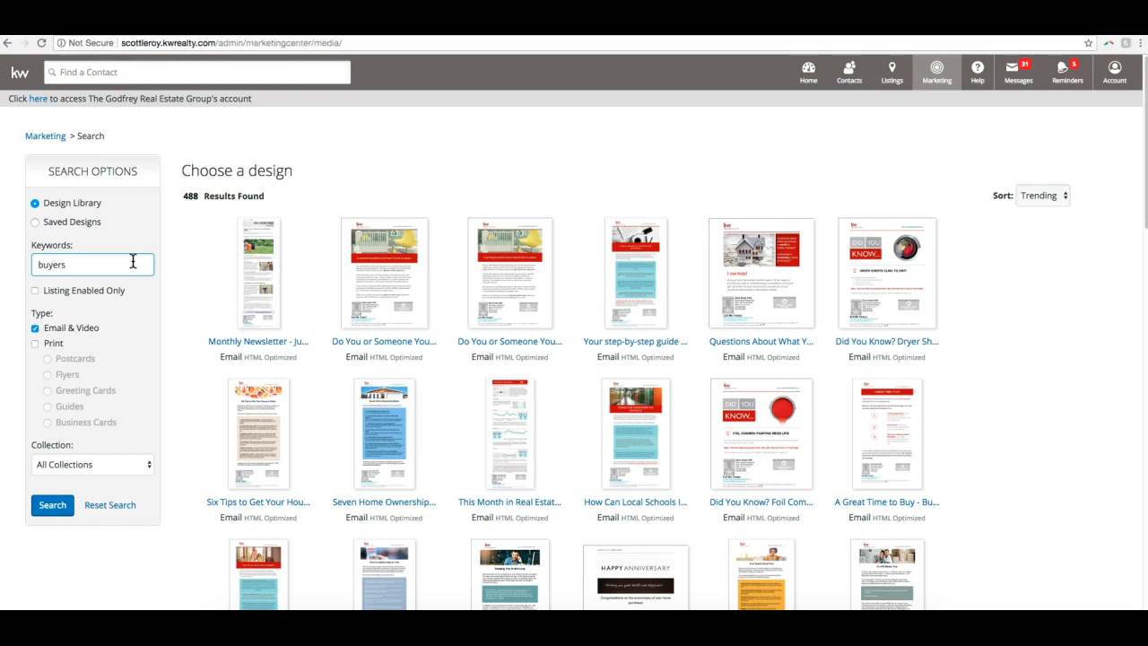
left_click(120, 271)
left_click(55, 507)
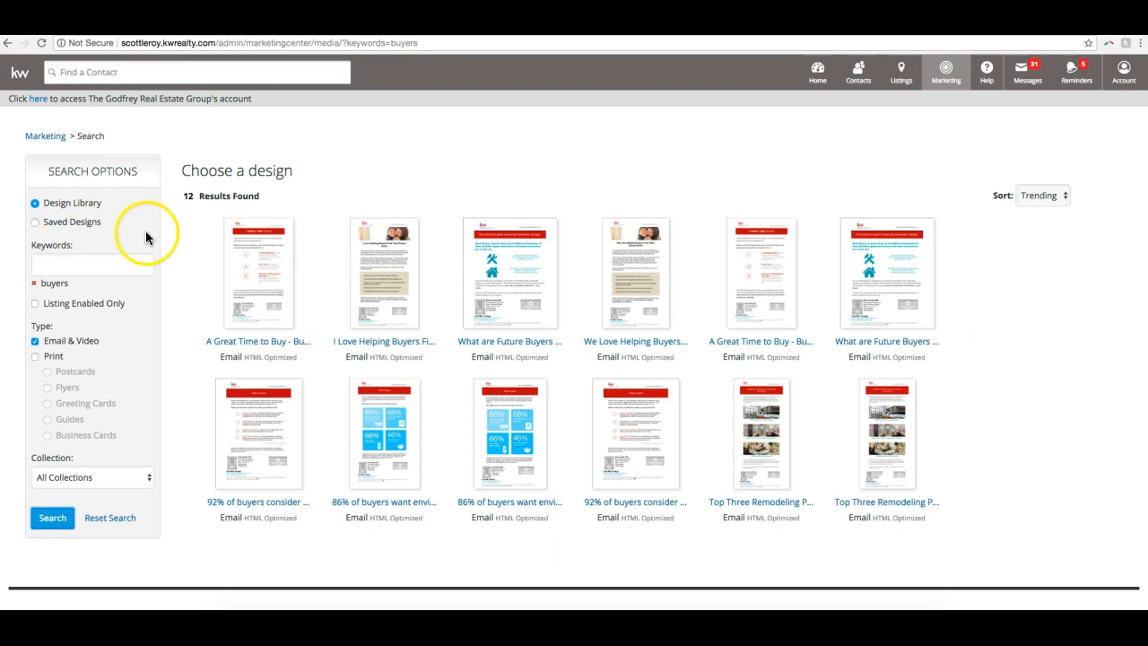
- Add the keyword "buyer" to the design search and remove the keyword "buyers"
left_click(56, 267)
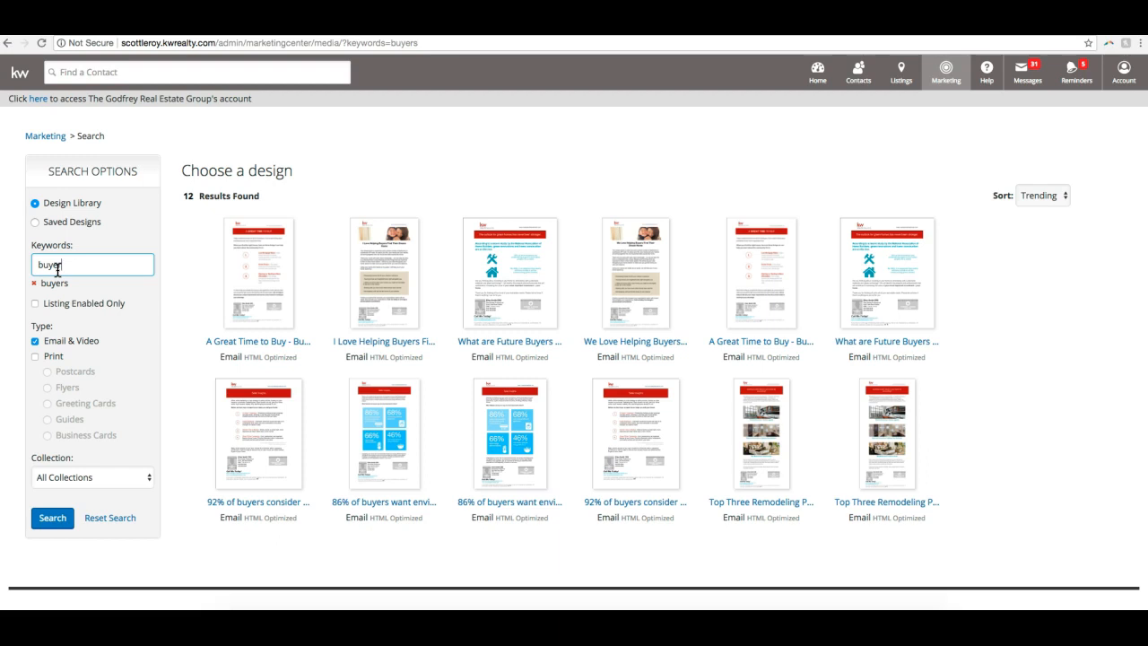
key("Return")
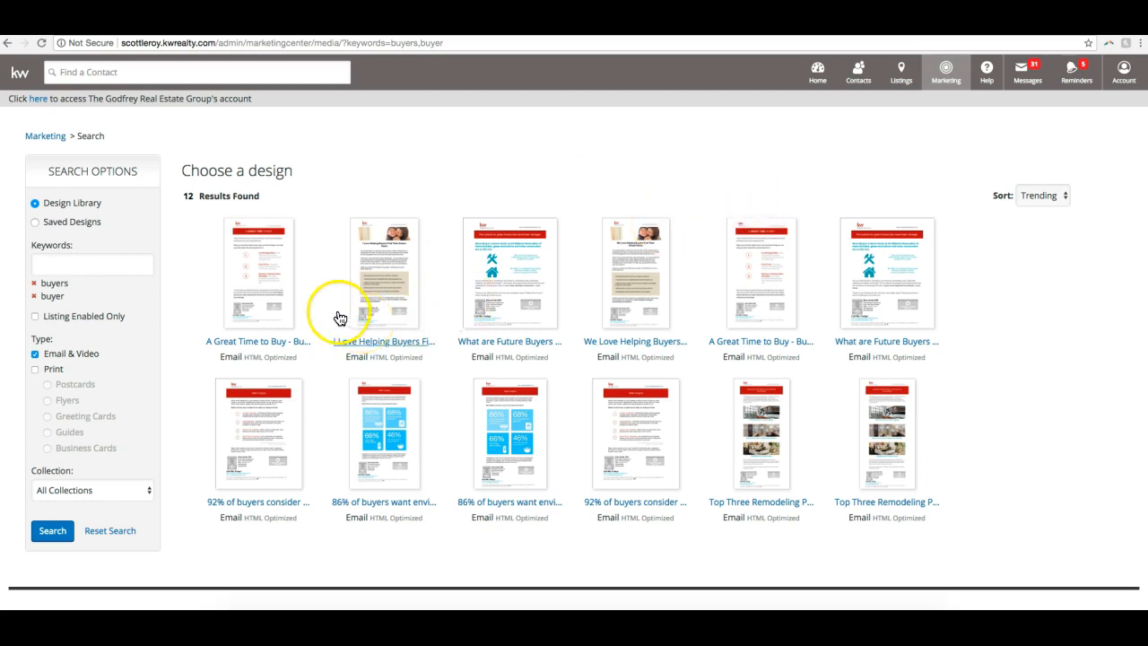
left_click(28, 286)
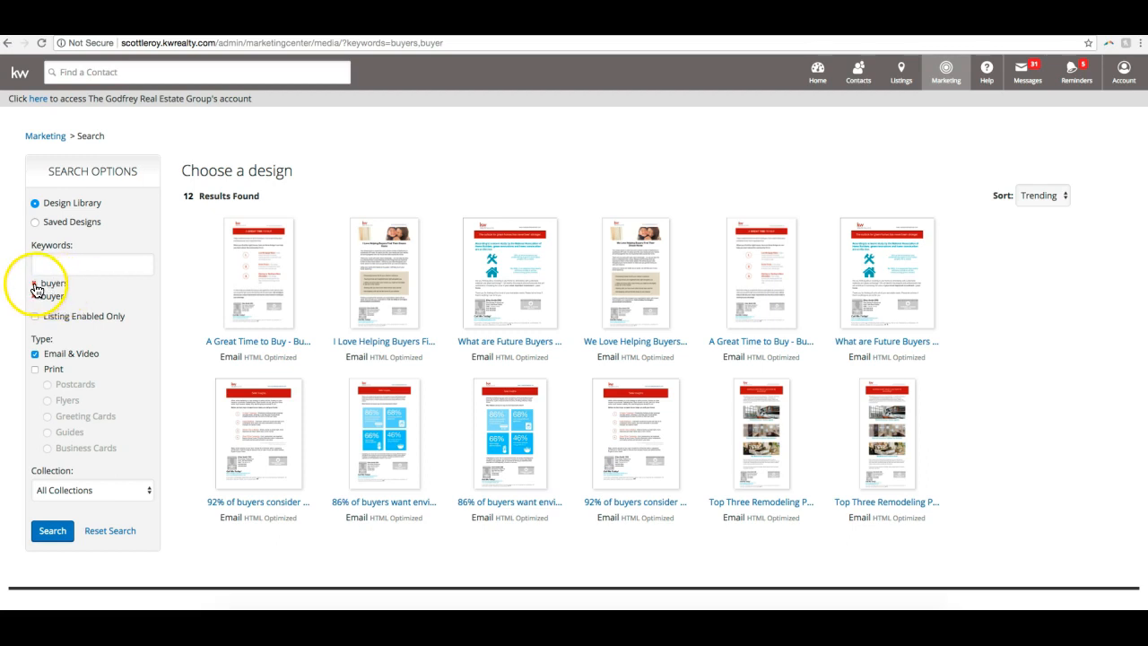
left_click(35, 285)
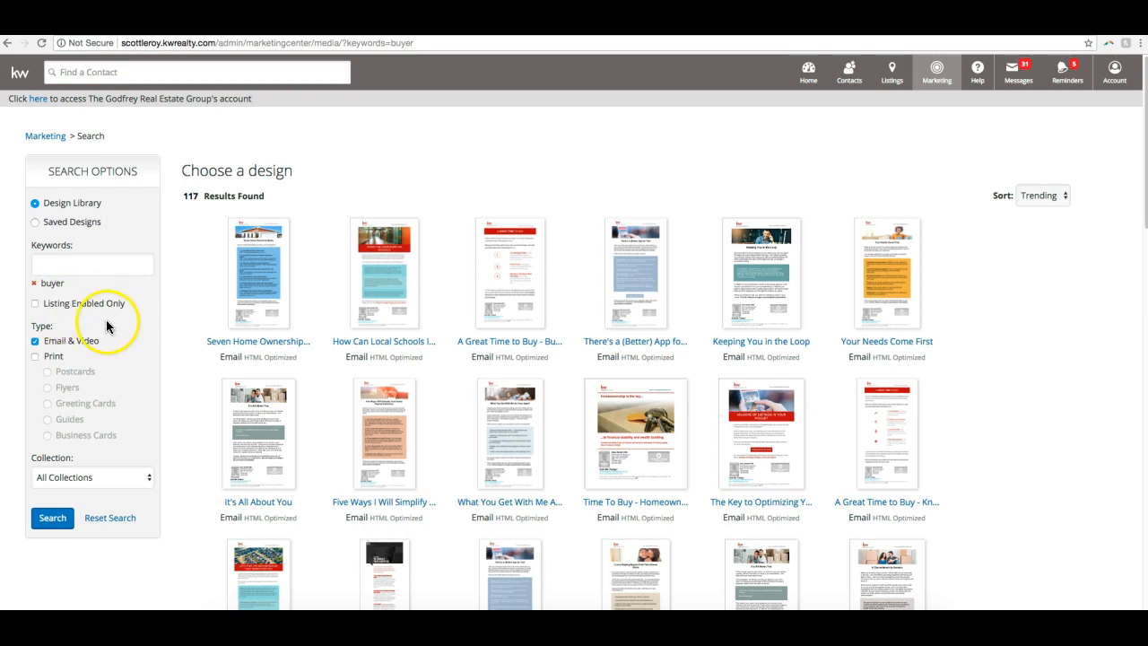
- Include print designs in the buyer search, switch through the print types from Postcards to Business Cards, and exclude print again
scroll(40, 323, "down", 1)
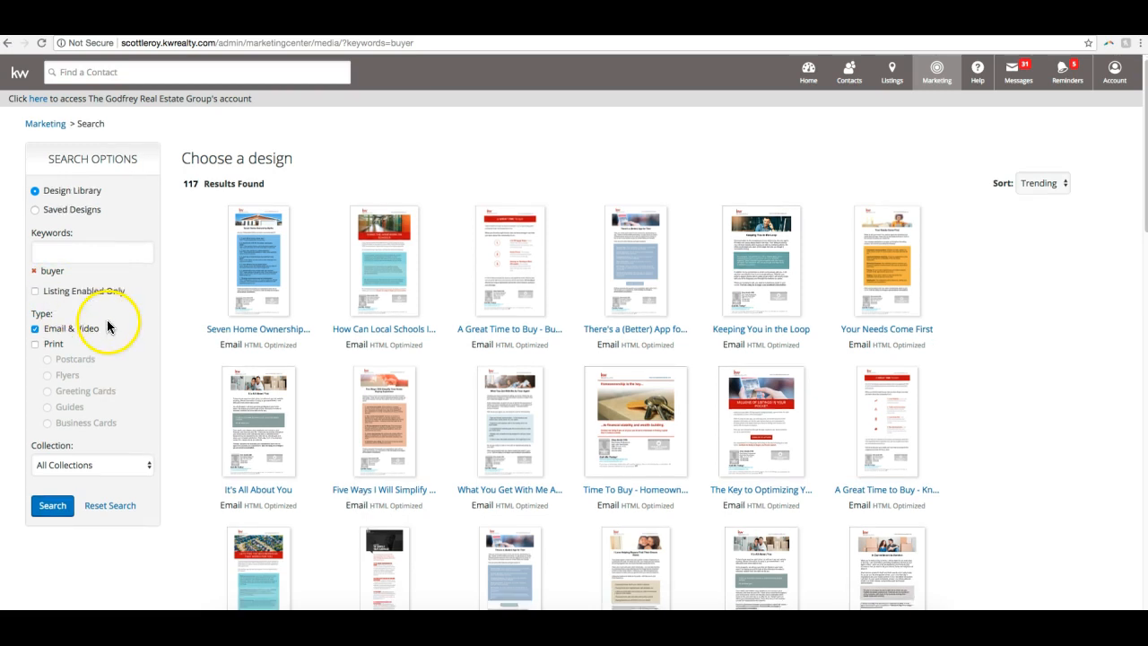
left_click(36, 346)
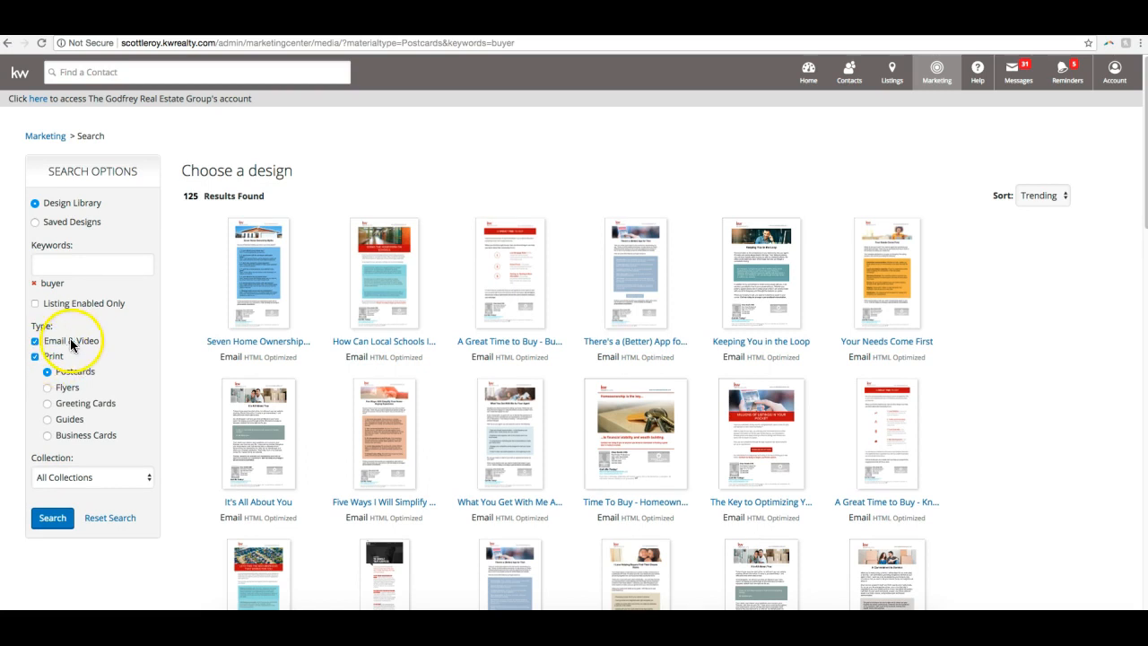
left_click(48, 386)
left_click(48, 404)
left_click(47, 419)
left_click(46, 435)
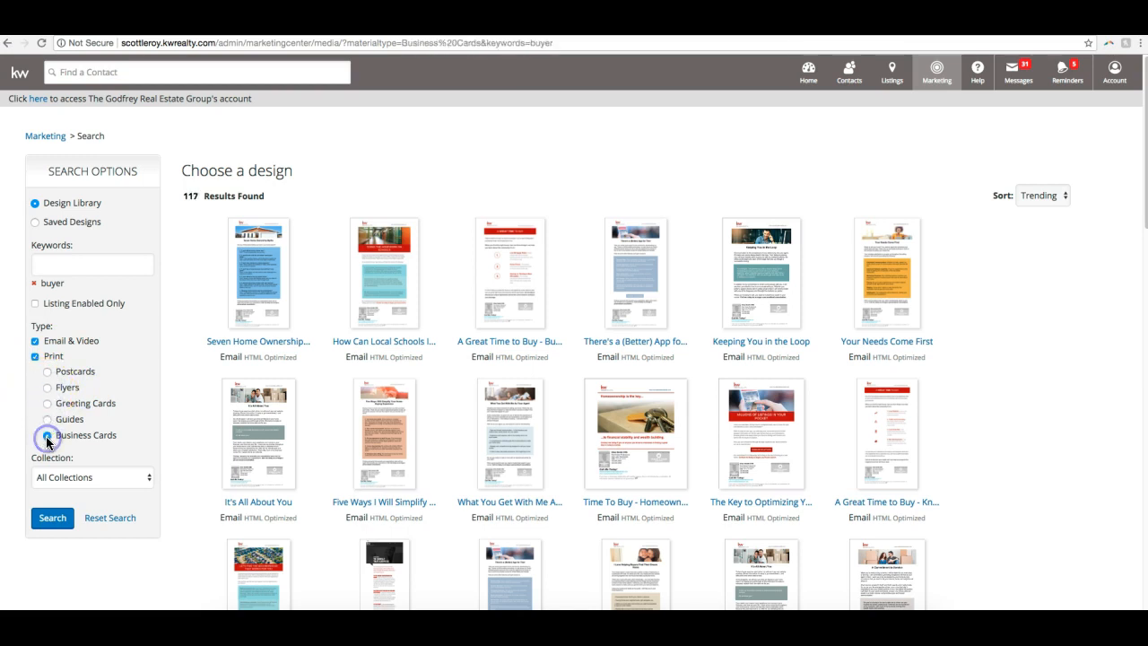
left_click(47, 372)
left_click(47, 387)
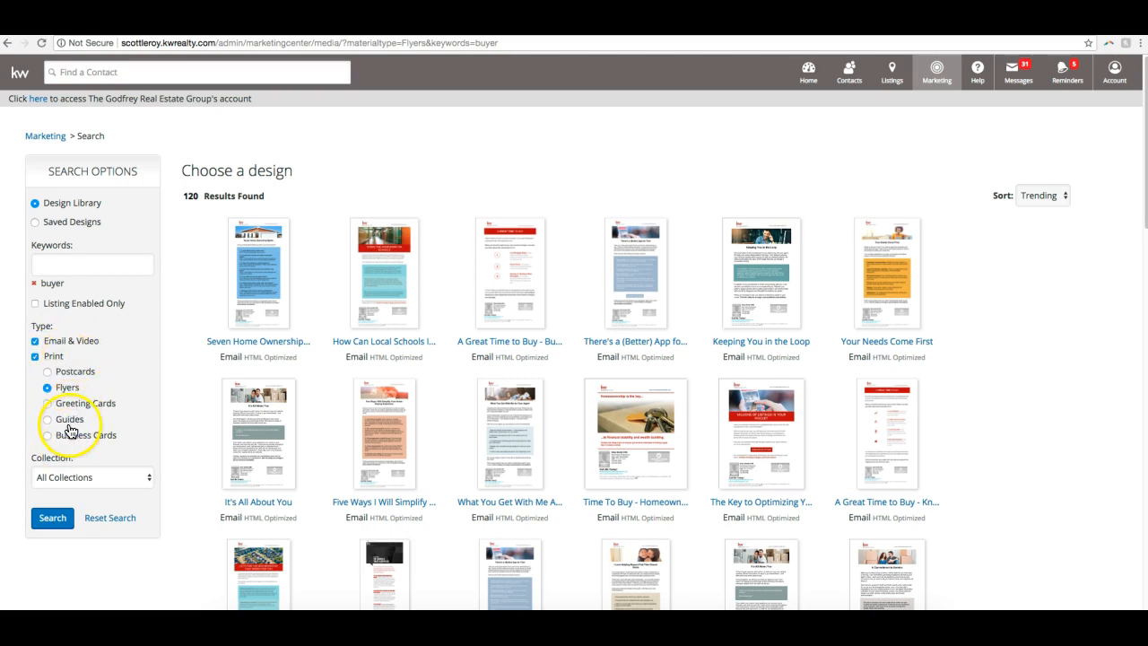
left_click(35, 358)
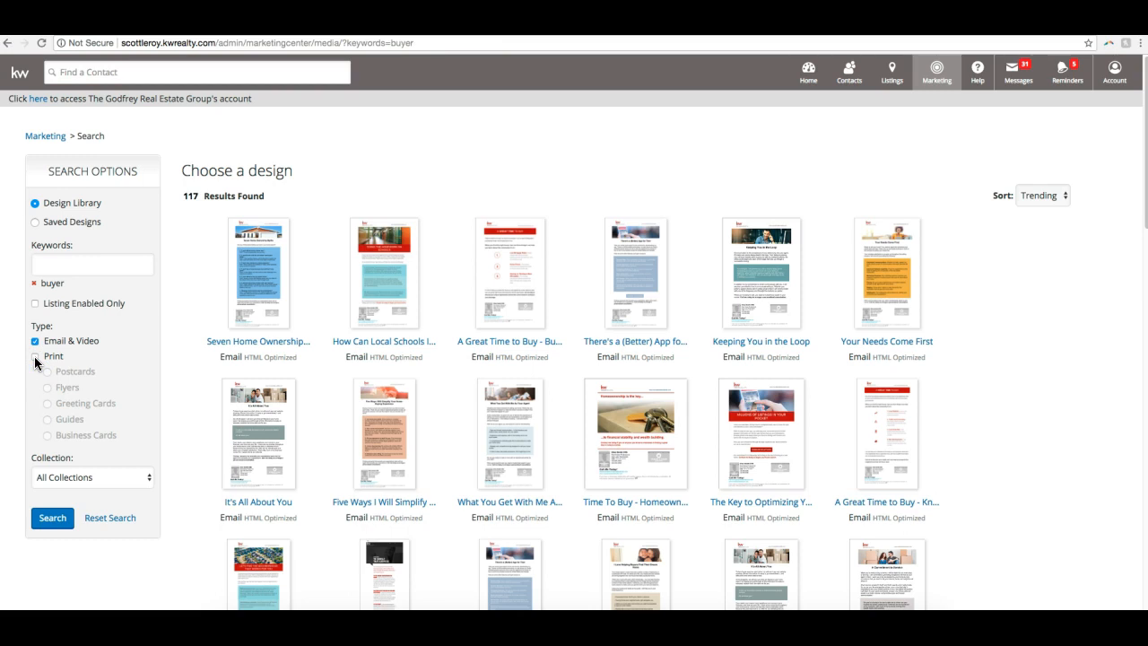
- Open the Seven Home Ownership Myths email design and start personalizing it
left_click(259, 269)
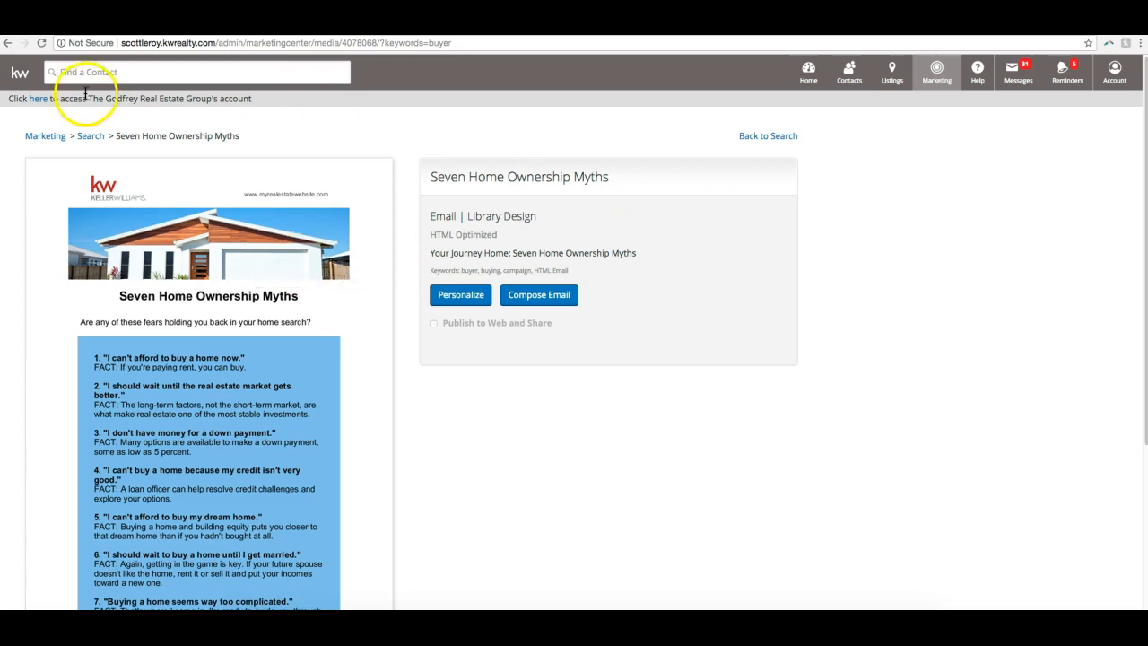
scroll(310, 255, "down", 5)
scroll(309, 257, "up", 5)
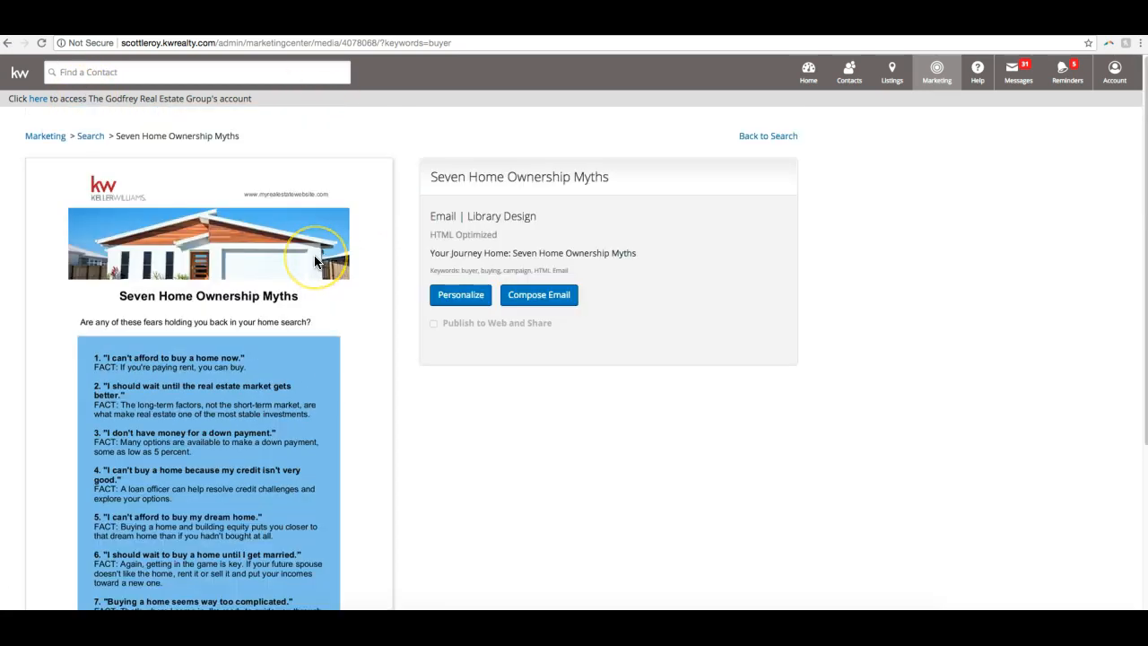
left_click(461, 302)
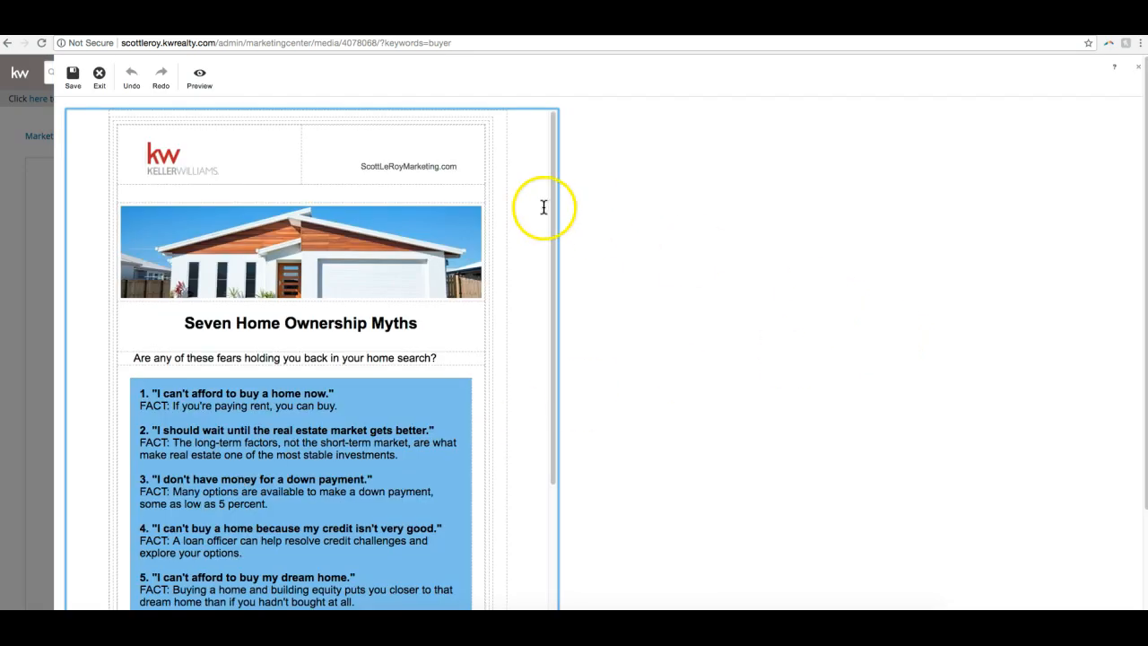
- Replace the email's heading below the house photo with the marketing company's name followed by "Rules!"
triple_click(324, 322)
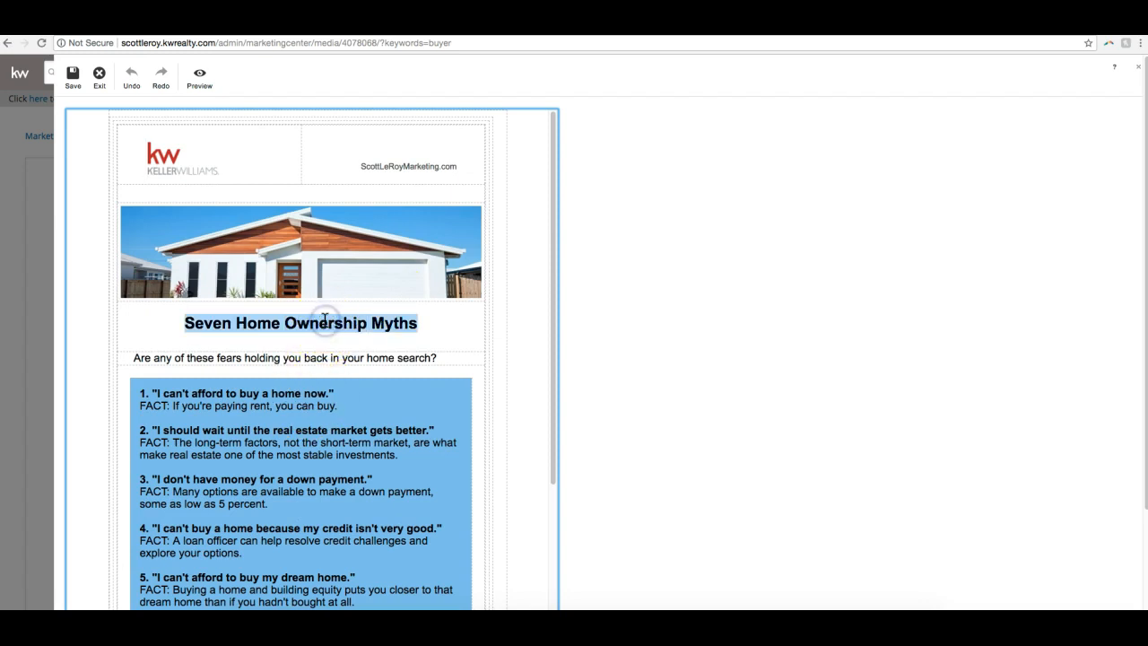
type("Scott Le")
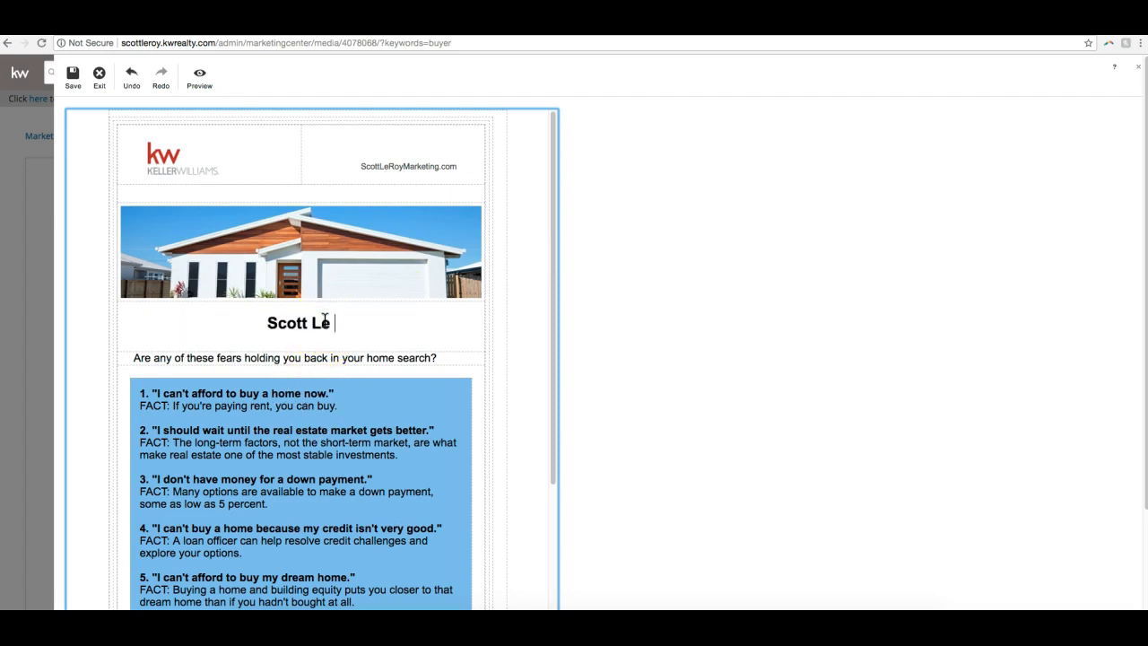
type(" Roy Marketing Rules!")
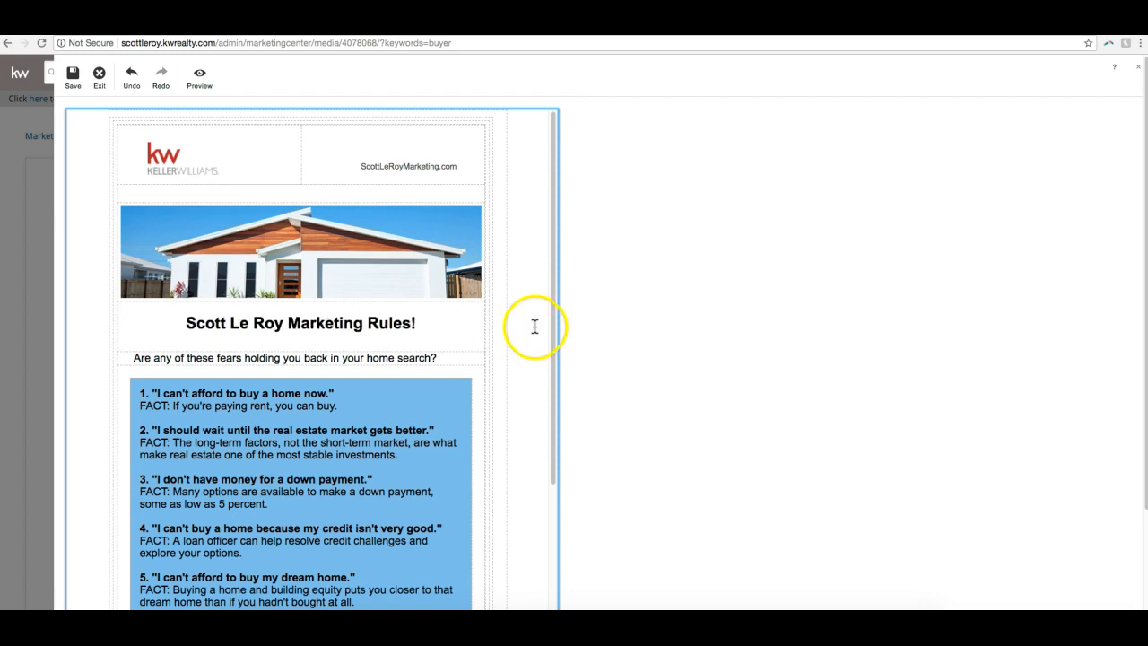
- Save the personalized design as "Seven Home Ownership Myths" and exit the design editor
scroll(535, 326, "down", 10)
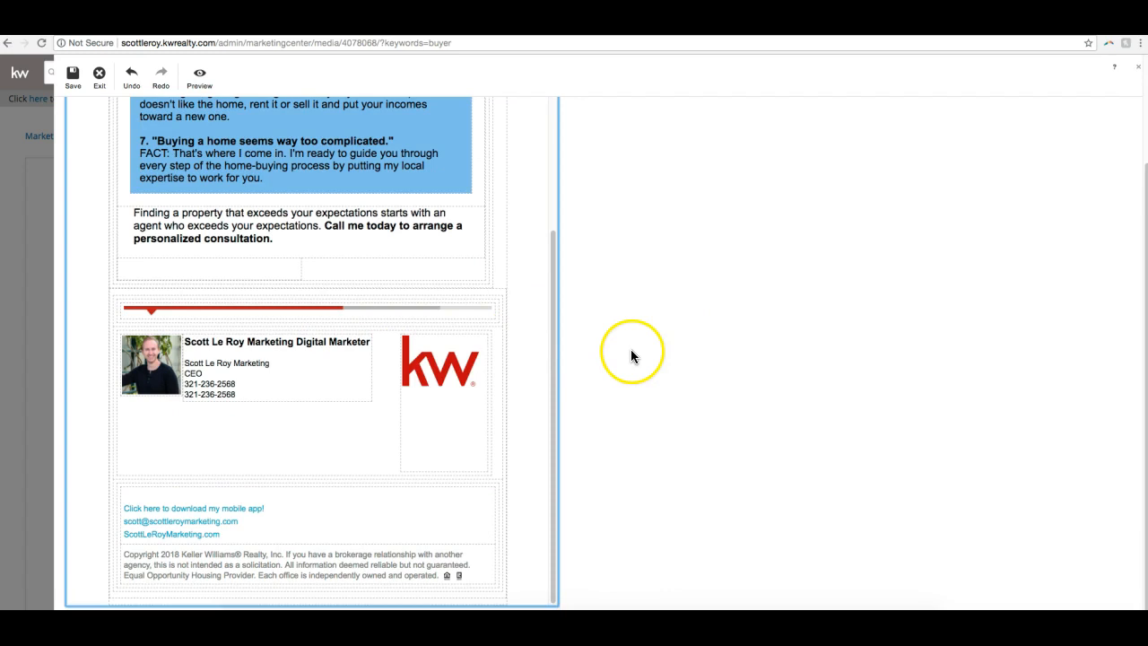
scroll(402, 337, "up", 10)
scroll(402, 336, "down", 3)
scroll(403, 337, "up", 3)
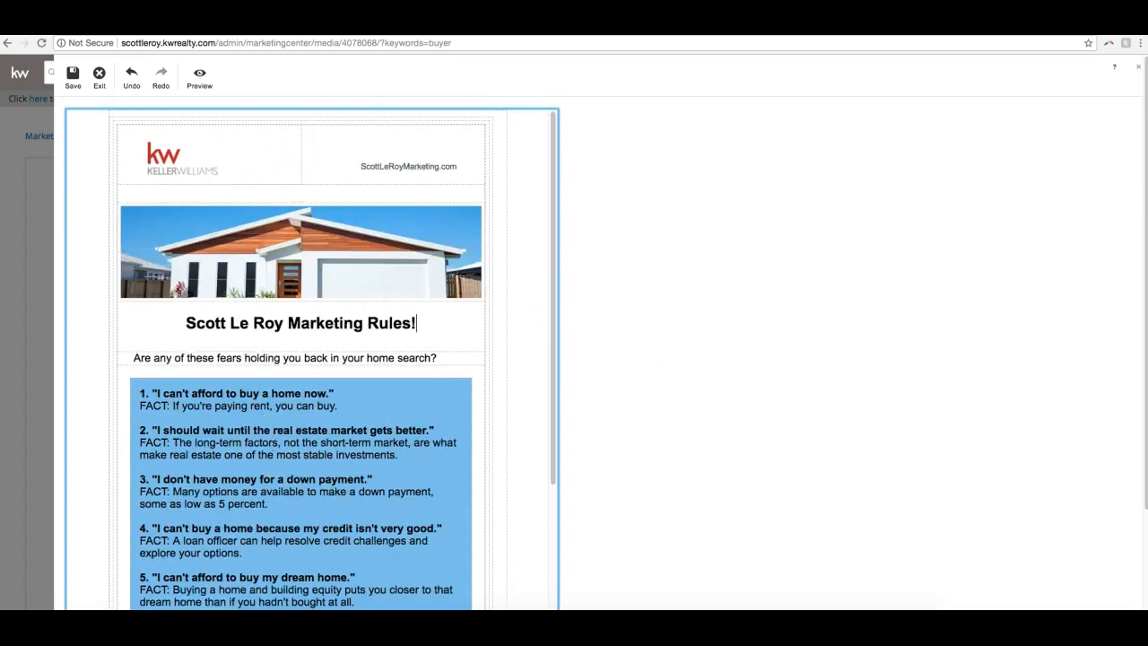
left_click(73, 80)
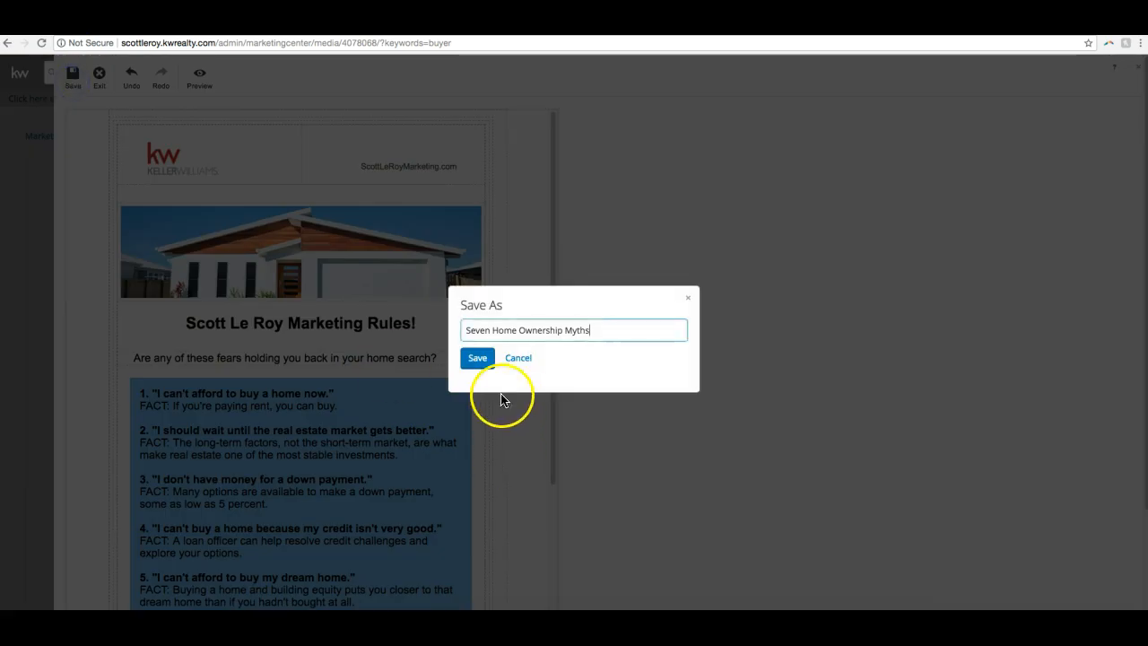
left_click(477, 358)
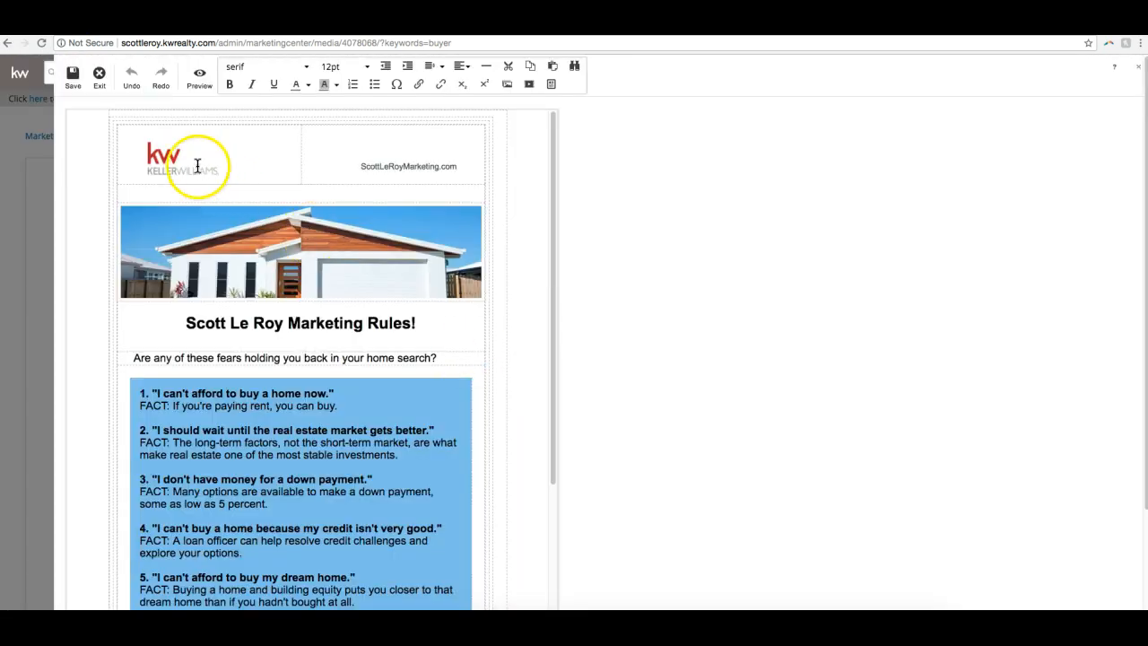
left_click(101, 74)
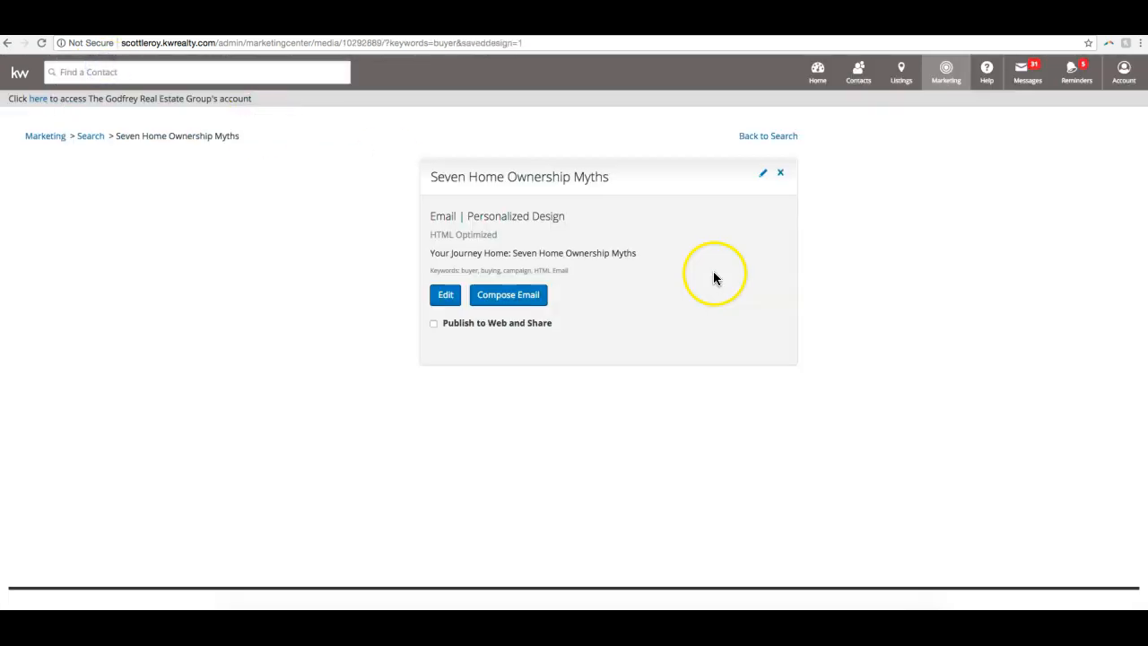
- Examine the saved design's preview from the house photo and new heading to the contact signature and footer
scroll(851, 319, "down", 3)
scroll(856, 314, "up", 5)
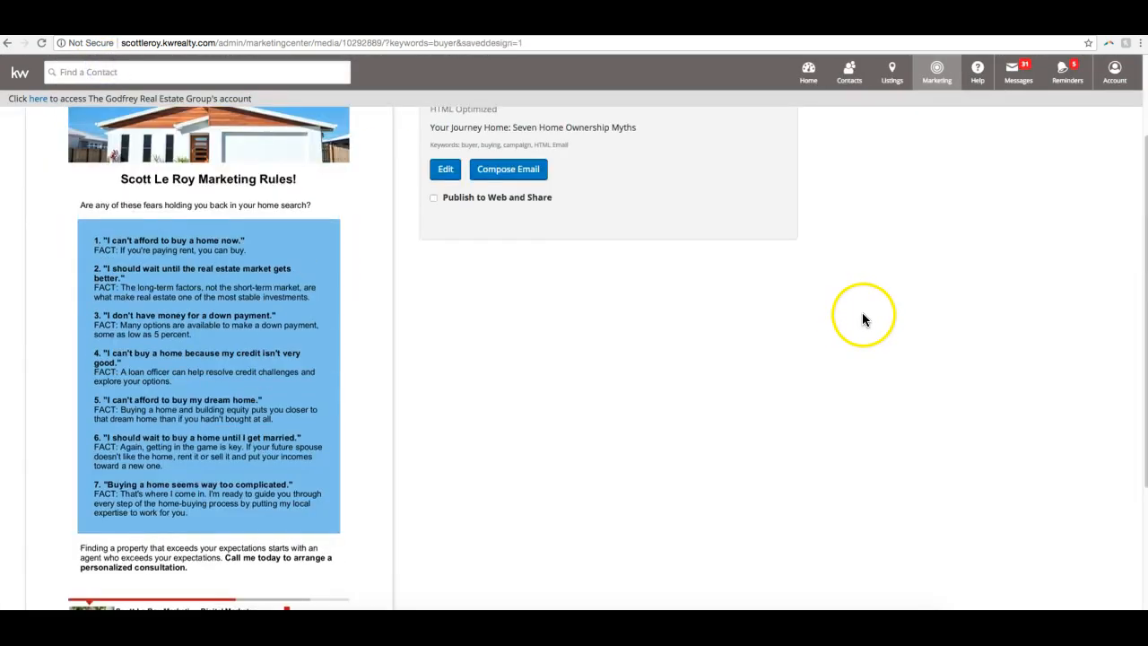
scroll(296, 372, "down", 5)
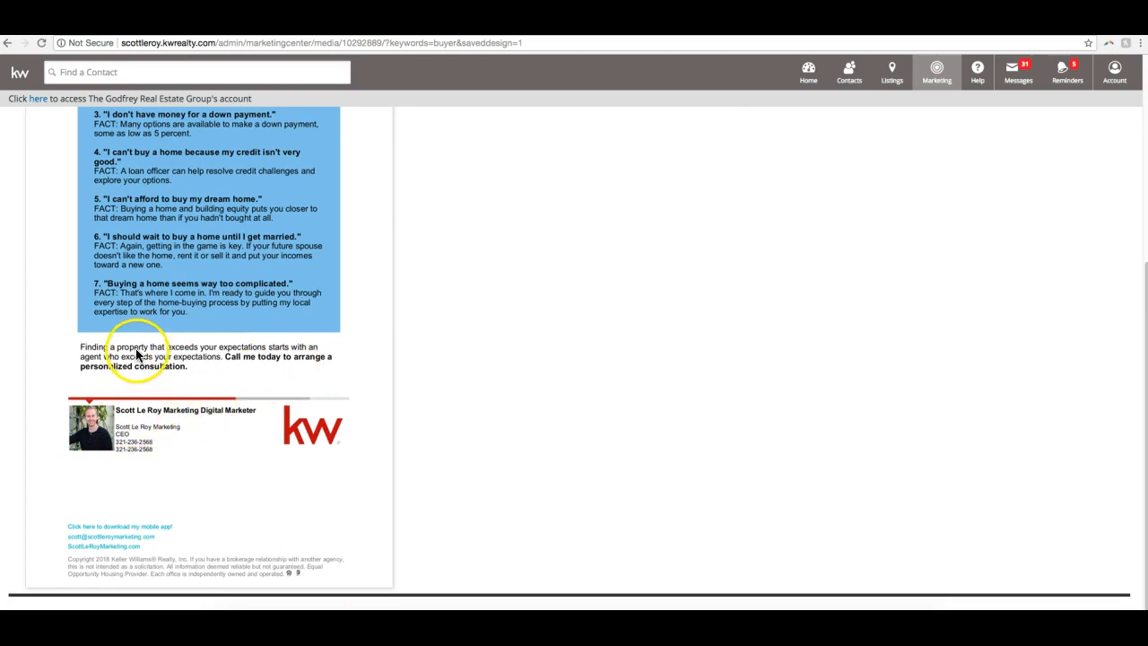
scroll(125, 394, "up", 5)
scroll(229, 308, "down", 5)
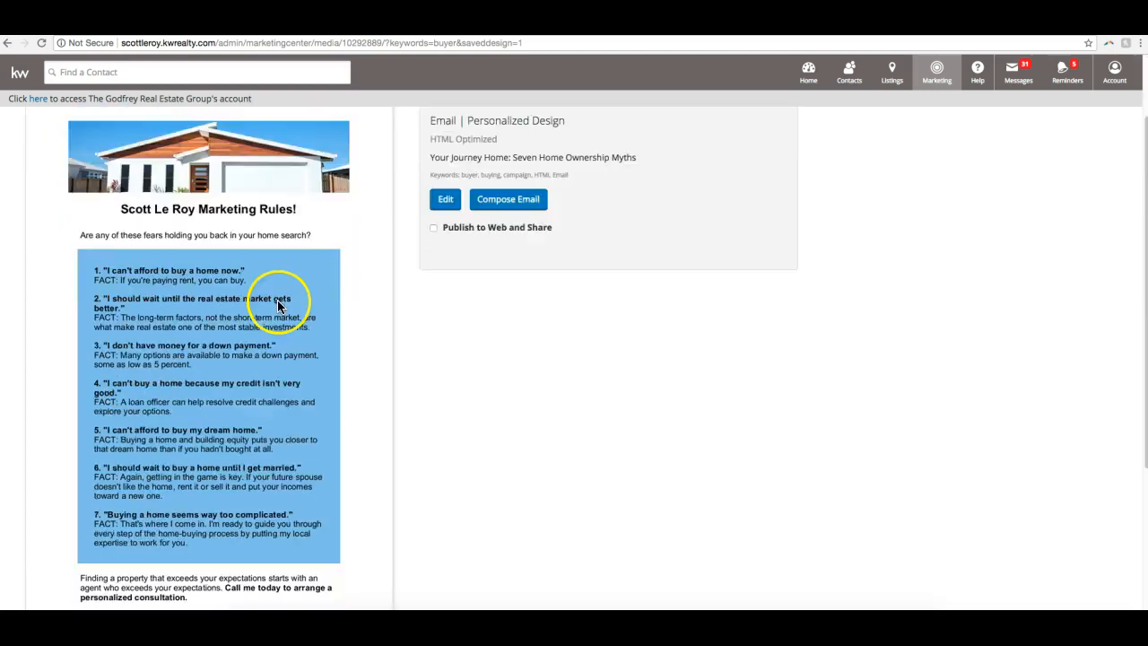
scroll(358, 448, "up", 5)
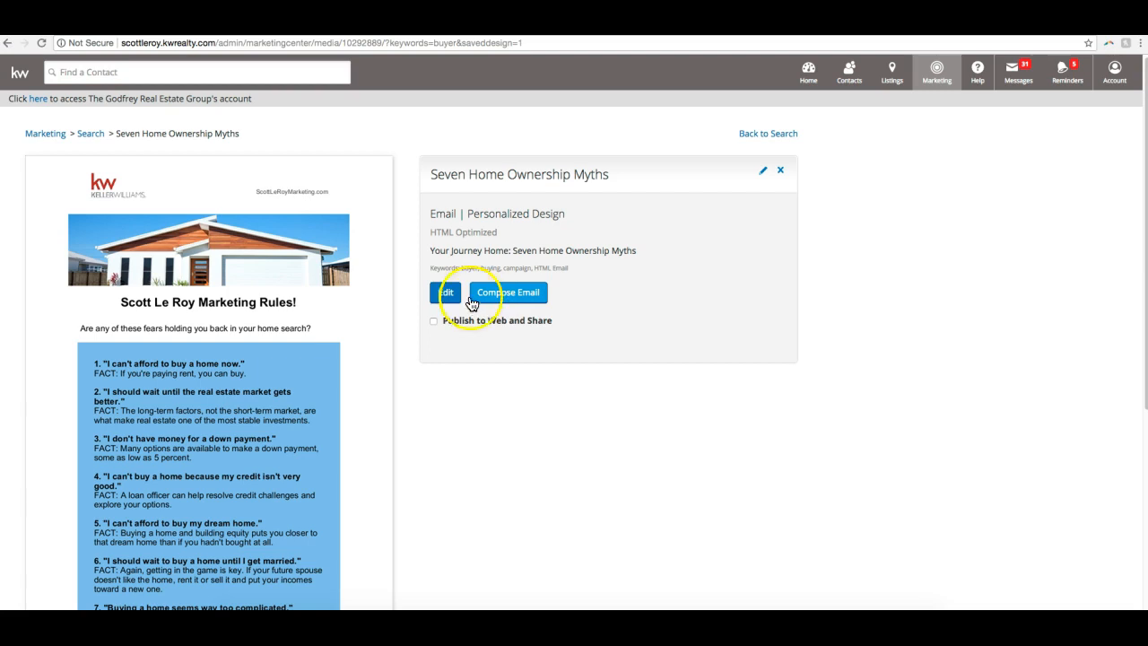
scroll(233, 262, "down", 5)
scroll(233, 262, "up", 5)
scroll(233, 266, "down", 1)
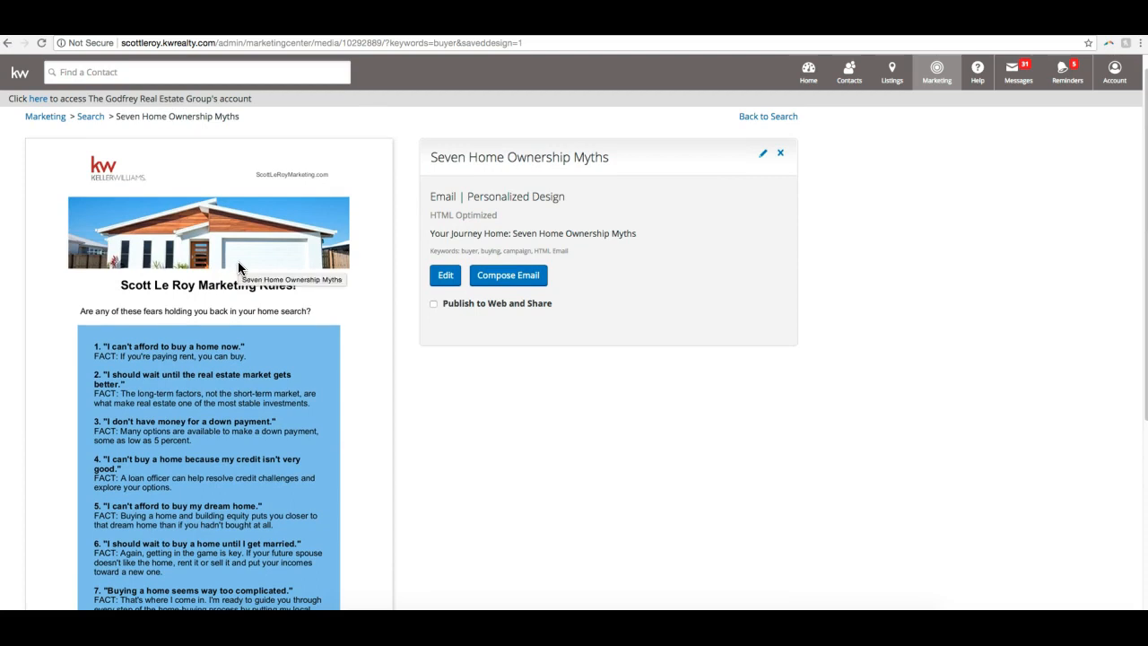
left_click(578, 276)
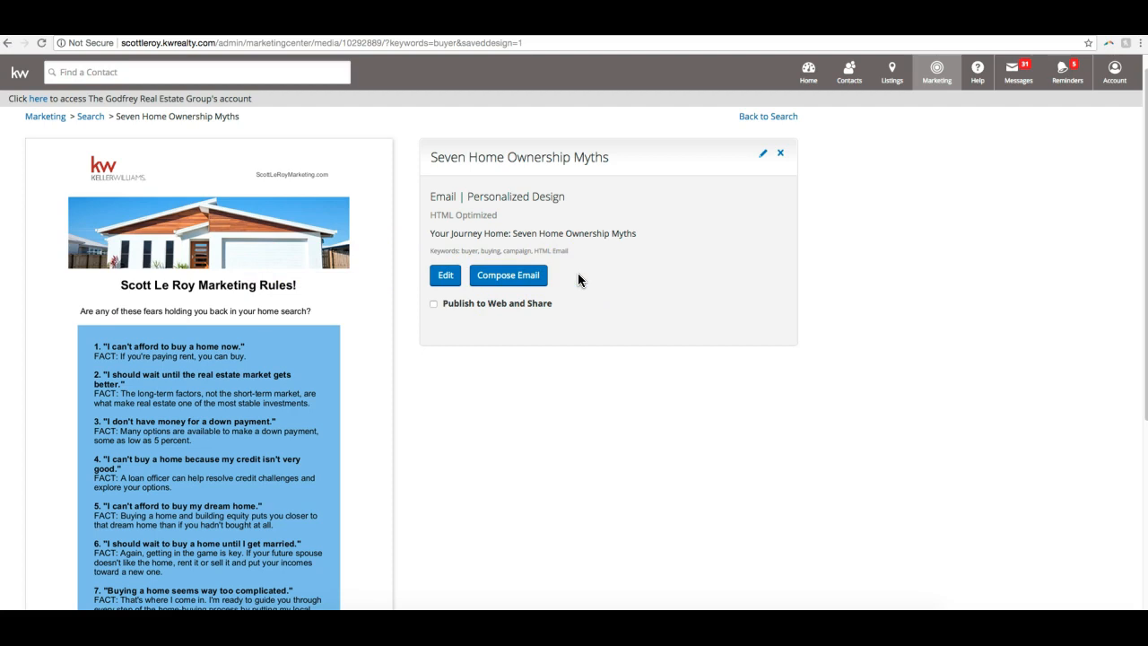
scroll(578, 273, "down", 3)
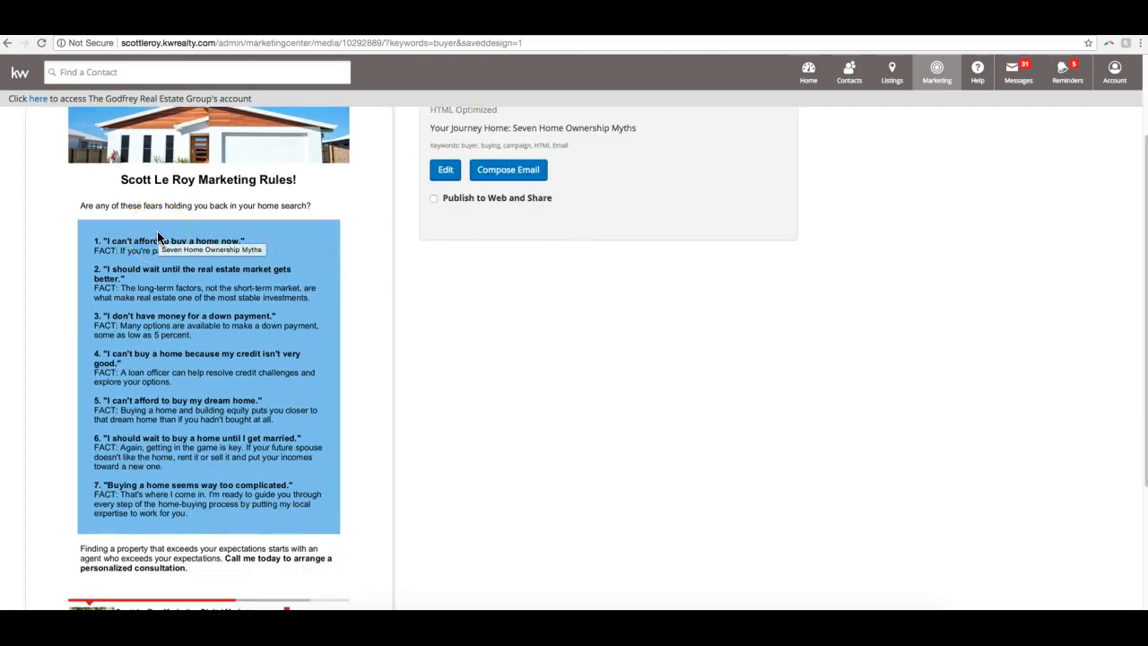
scroll(218, 272, "up", 3)
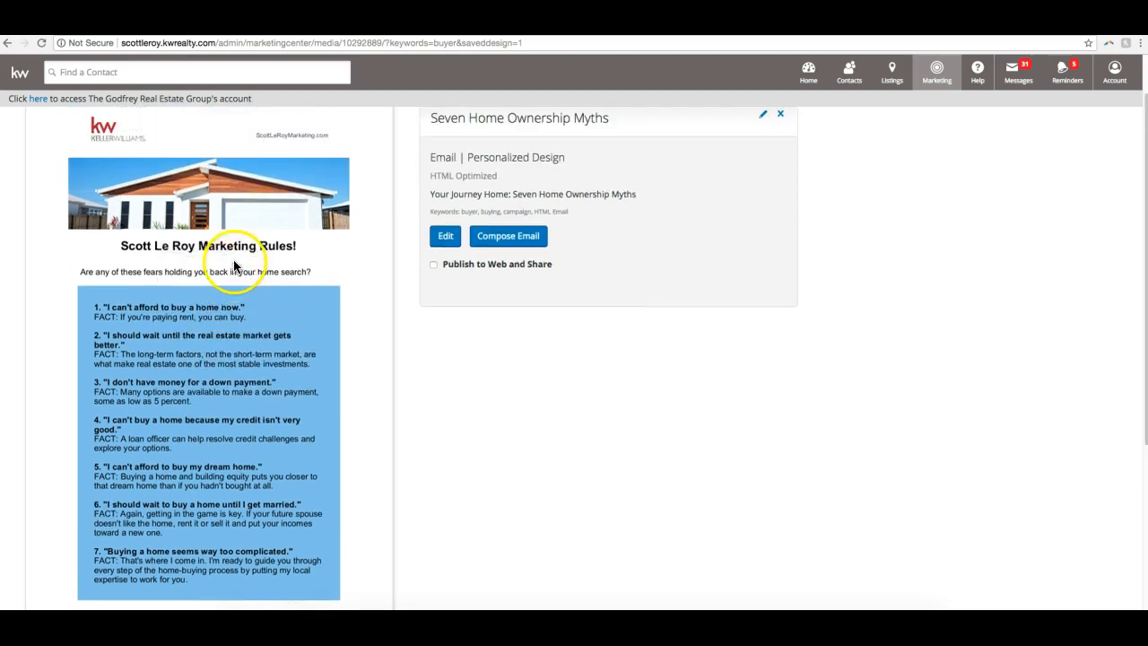
- Save the design's preview image to Downloads as a JPEG named "Seven Home Ownership Myths"
right_click(218, 362)
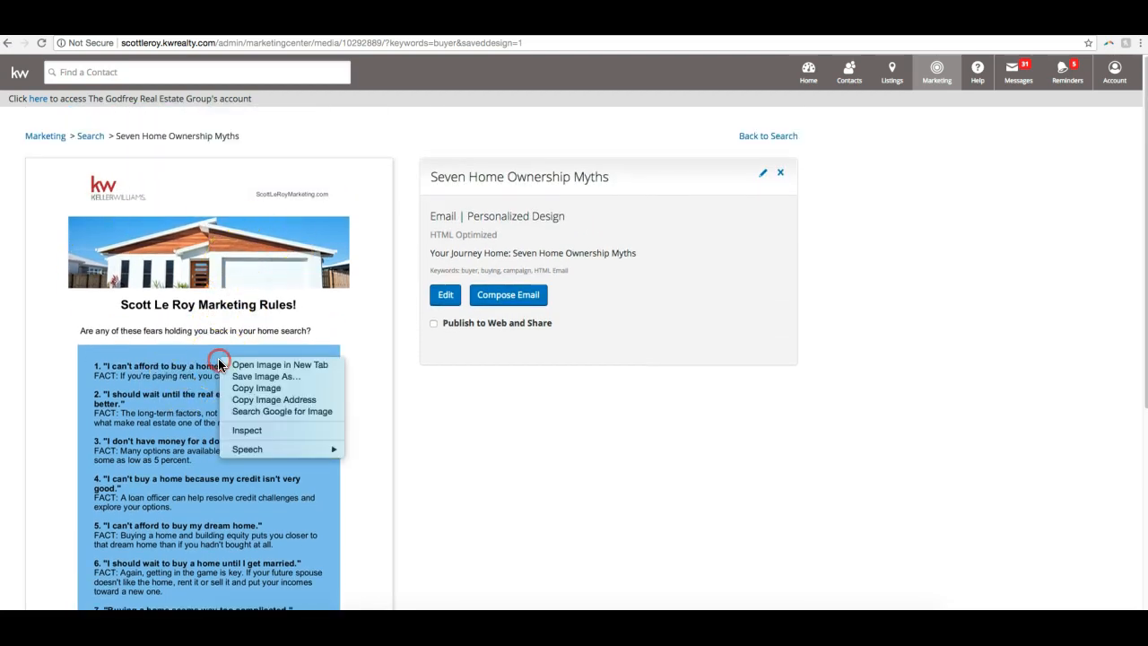
left_click(309, 382)
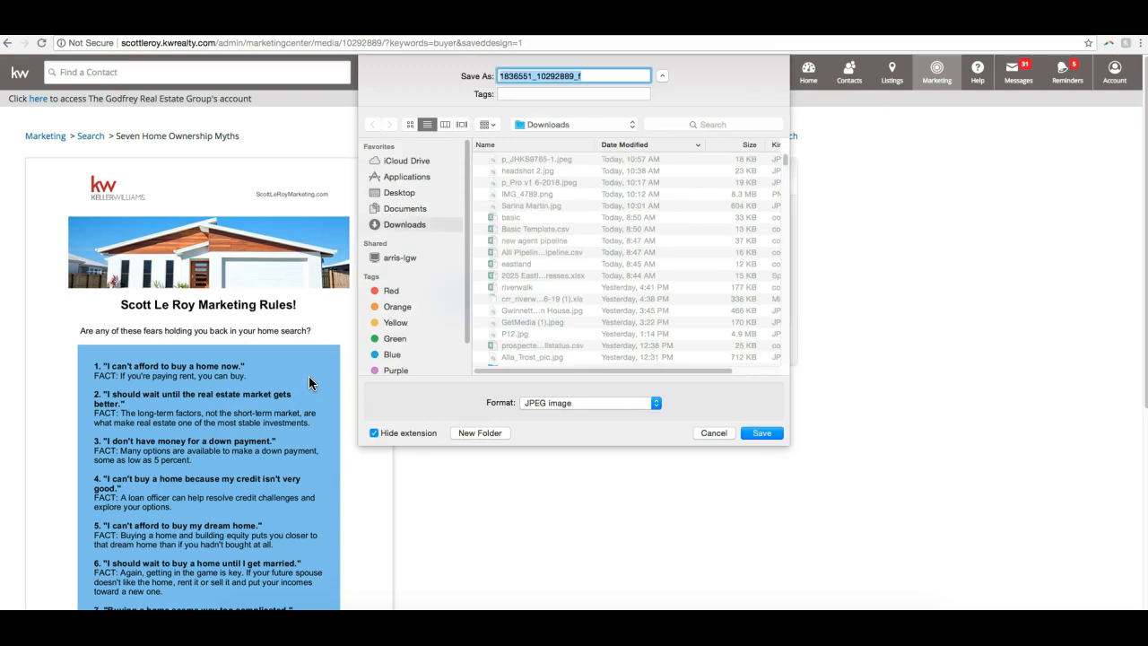
type("Seven Home Ownership Myths")
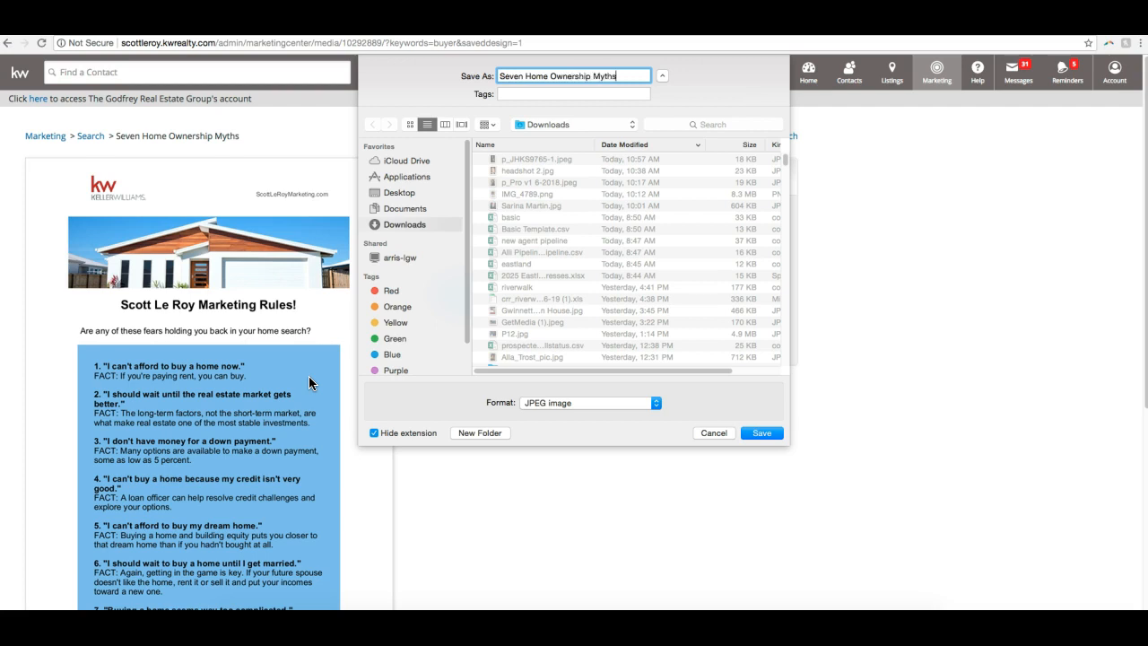
key("Return")
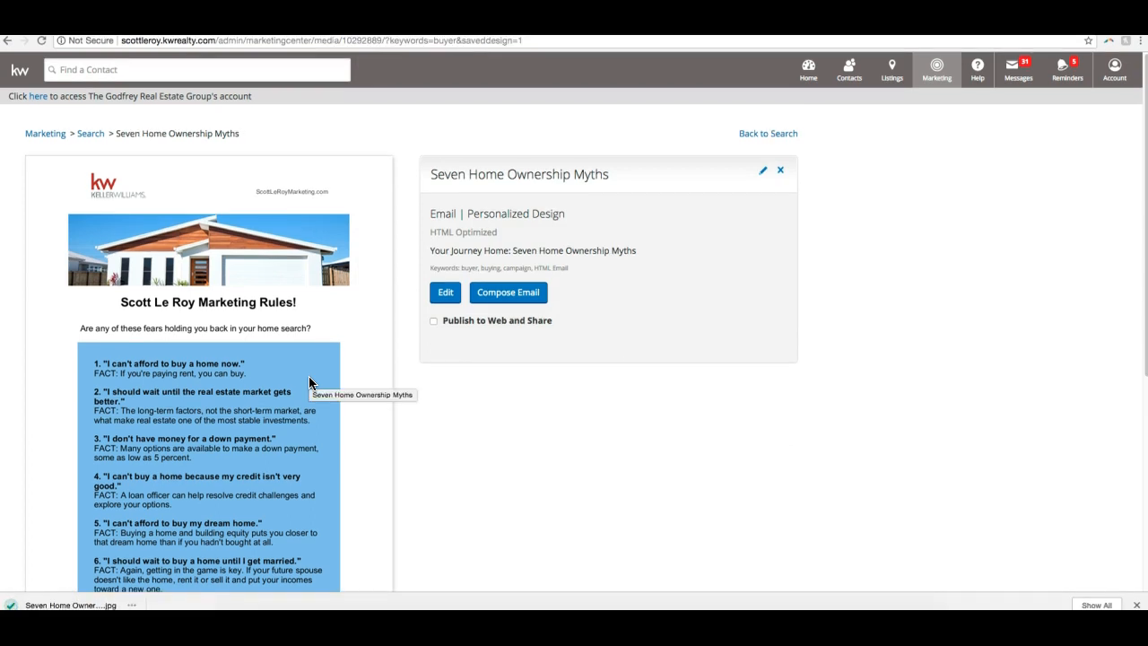
- Review the downloaded design's seven myths, closing text and signature, along with its compose and web publishing options
scroll(239, 425, "down", 4)
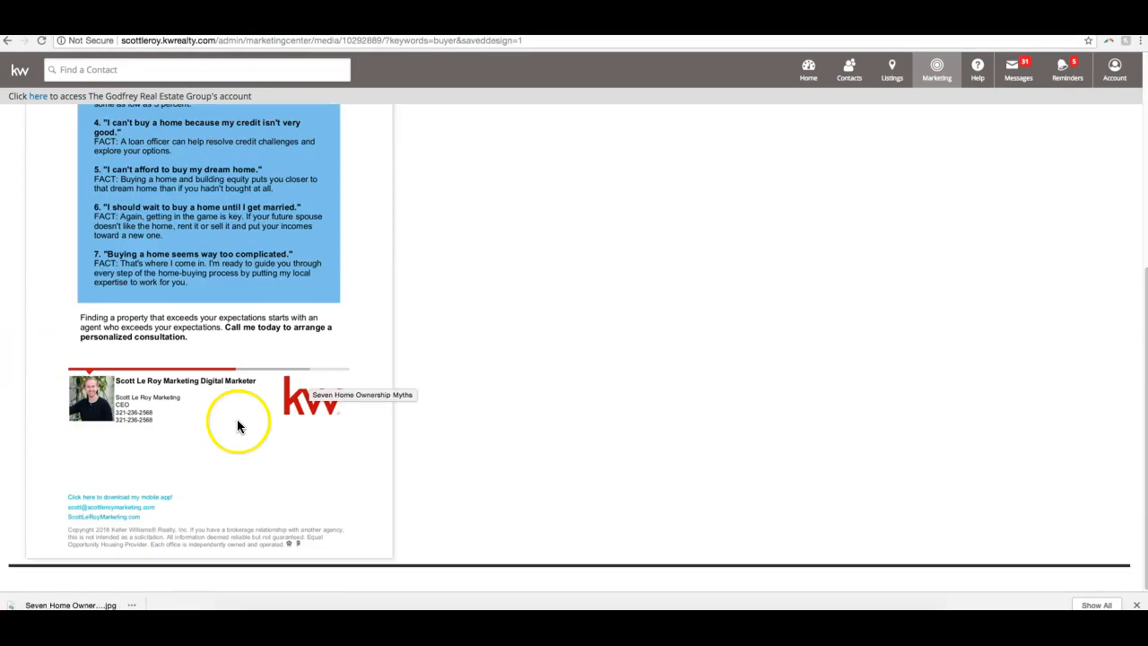
scroll(421, 464, "up", 4)
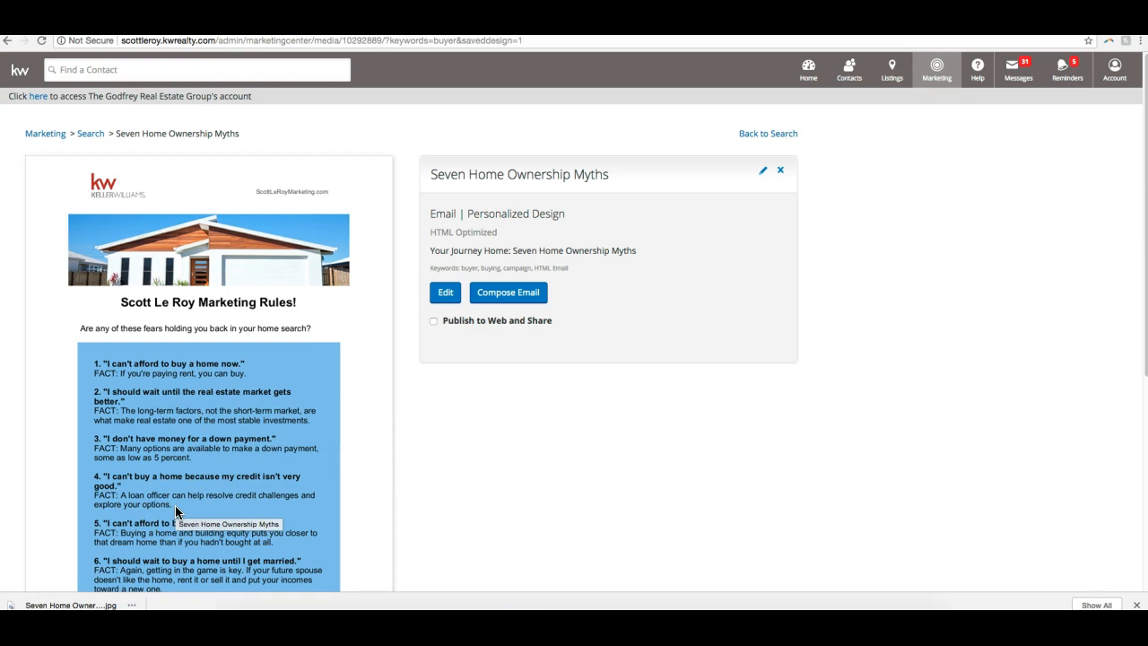
left_click(559, 503)
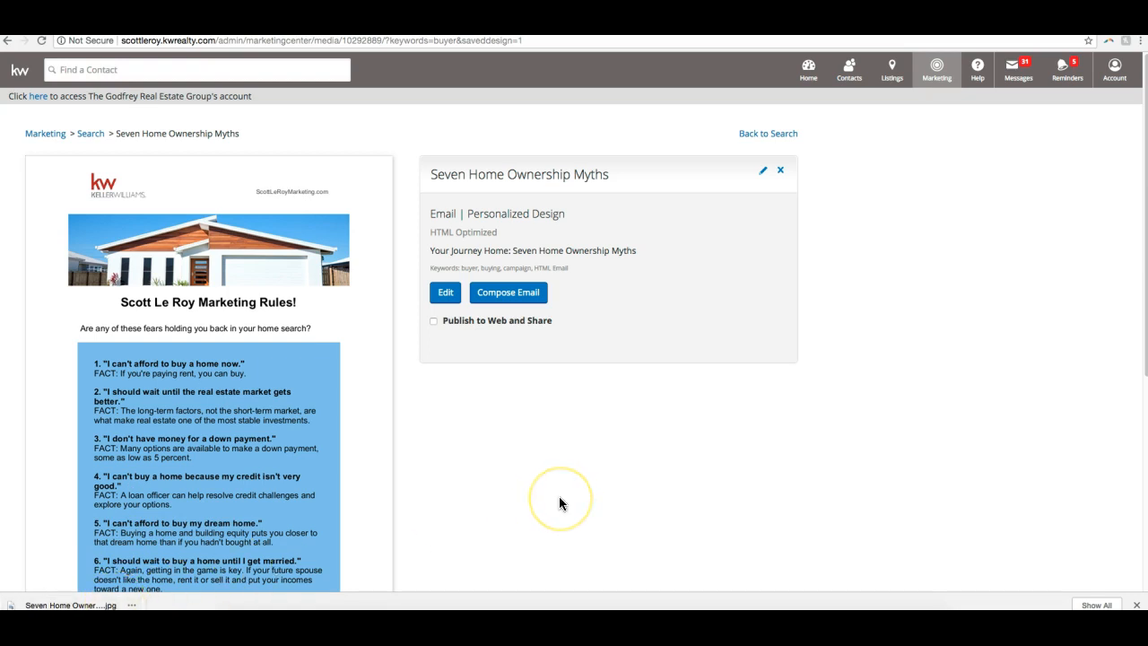
scroll(159, 330, "down", 4)
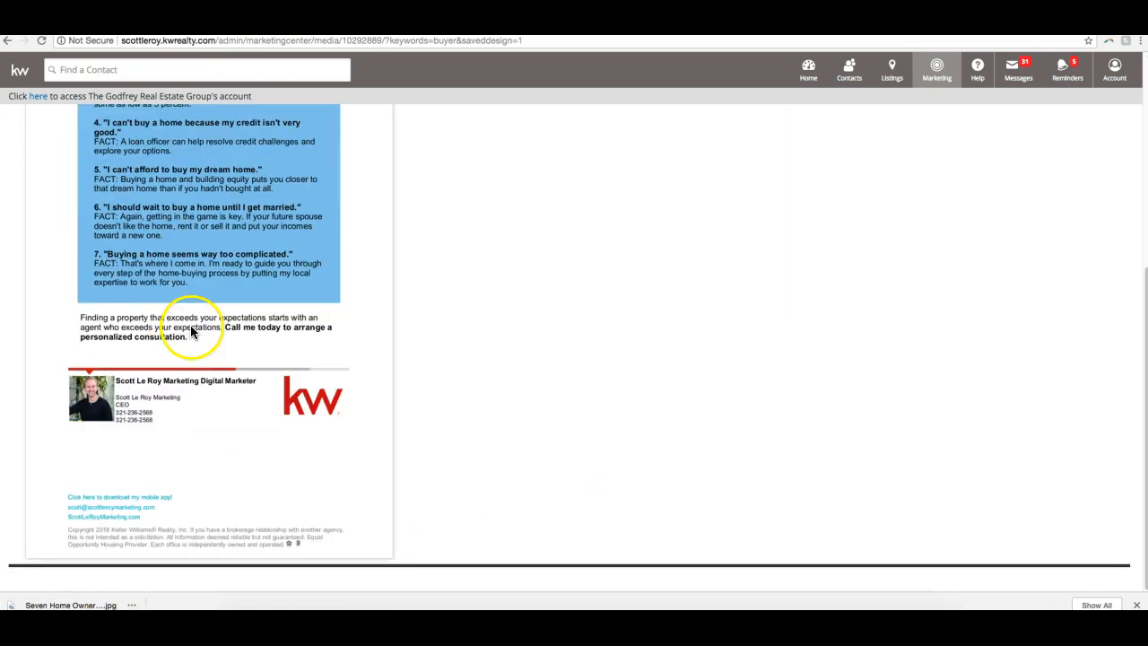
scroll(300, 305, "up", 3)
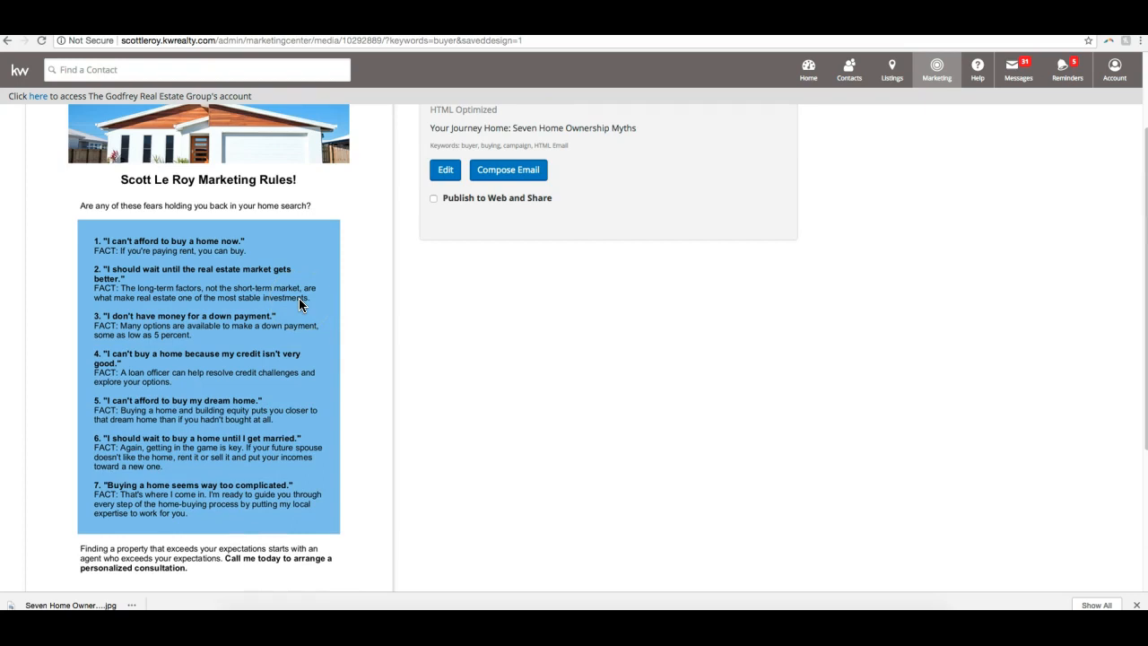
scroll(299, 305, "down", 1)
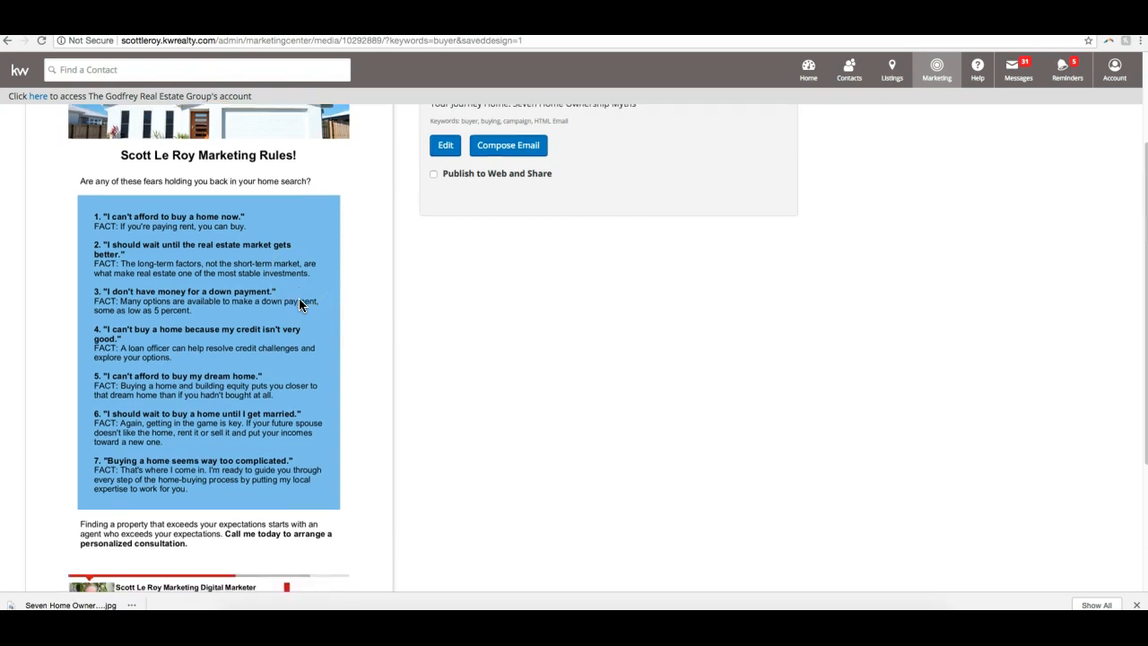
scroll(298, 305, "up", 3)
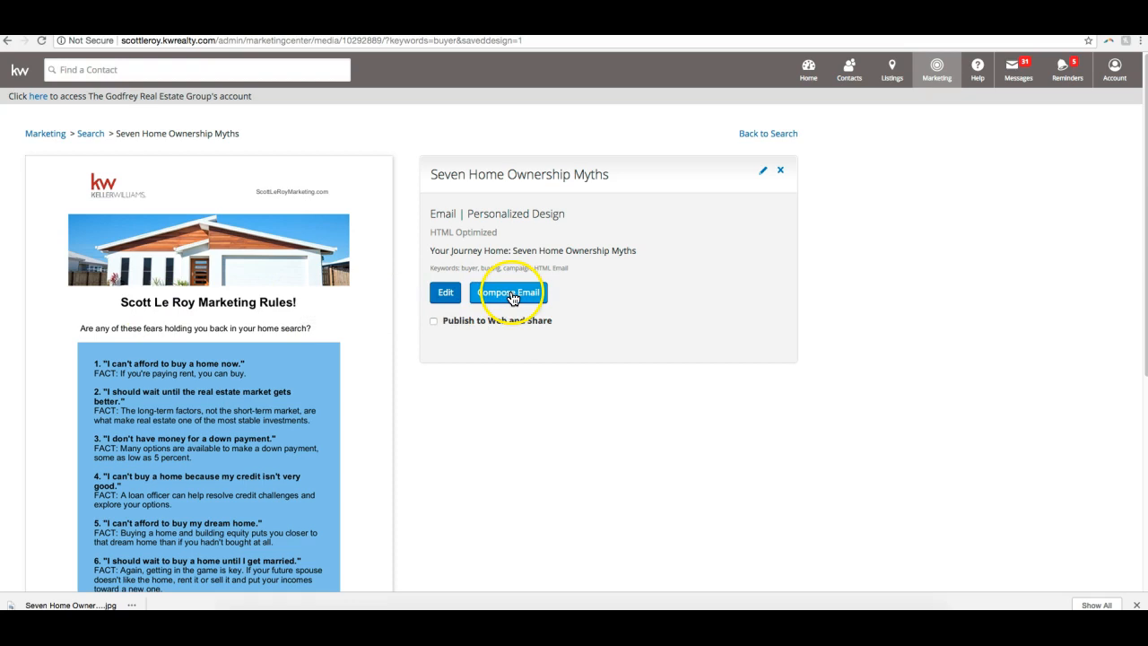
scroll(443, 239, "down", 4)
scroll(415, 243, "up", 4)
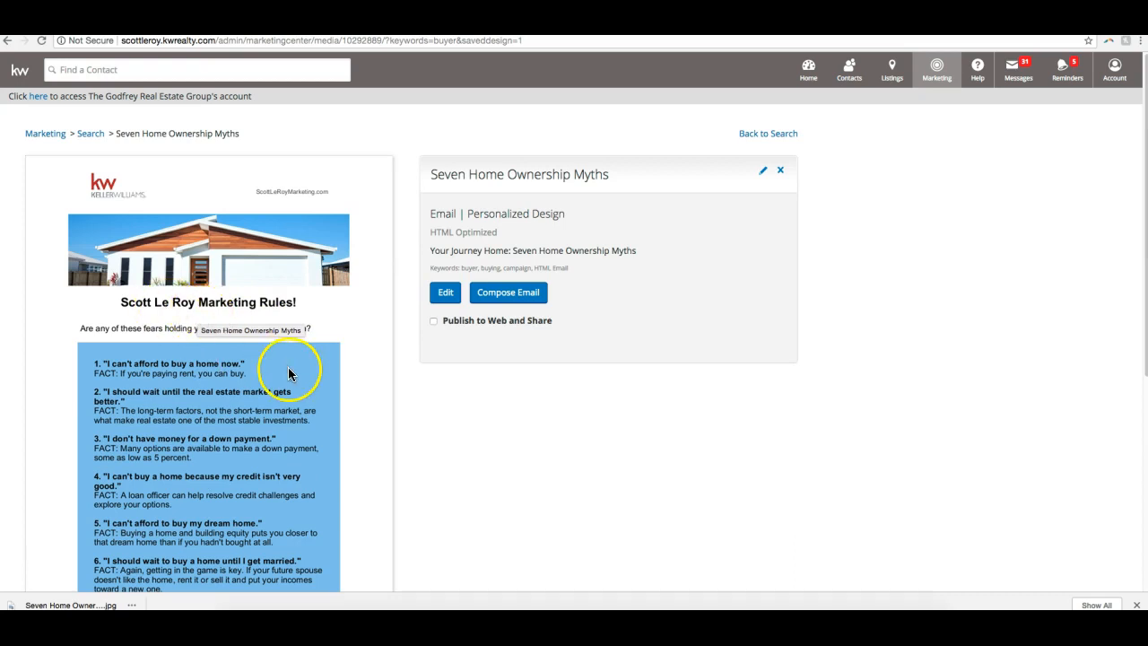
scroll(493, 466, "down", 1)
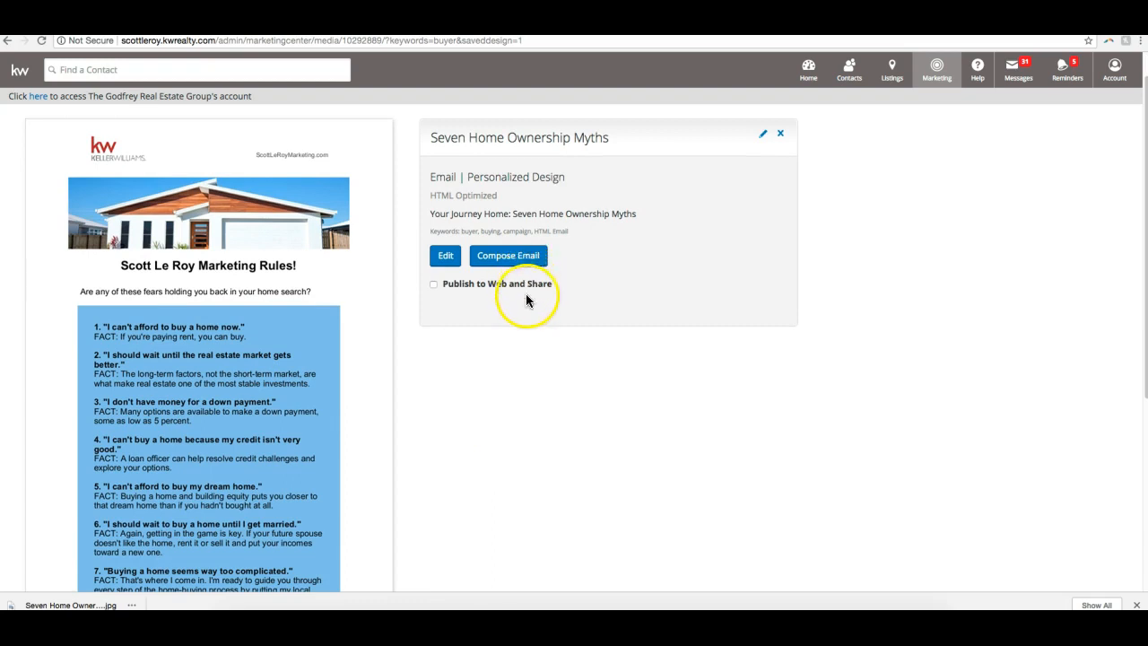
- Start composing an email from the personalized design and look through the message body down to its footer
left_click(521, 266)
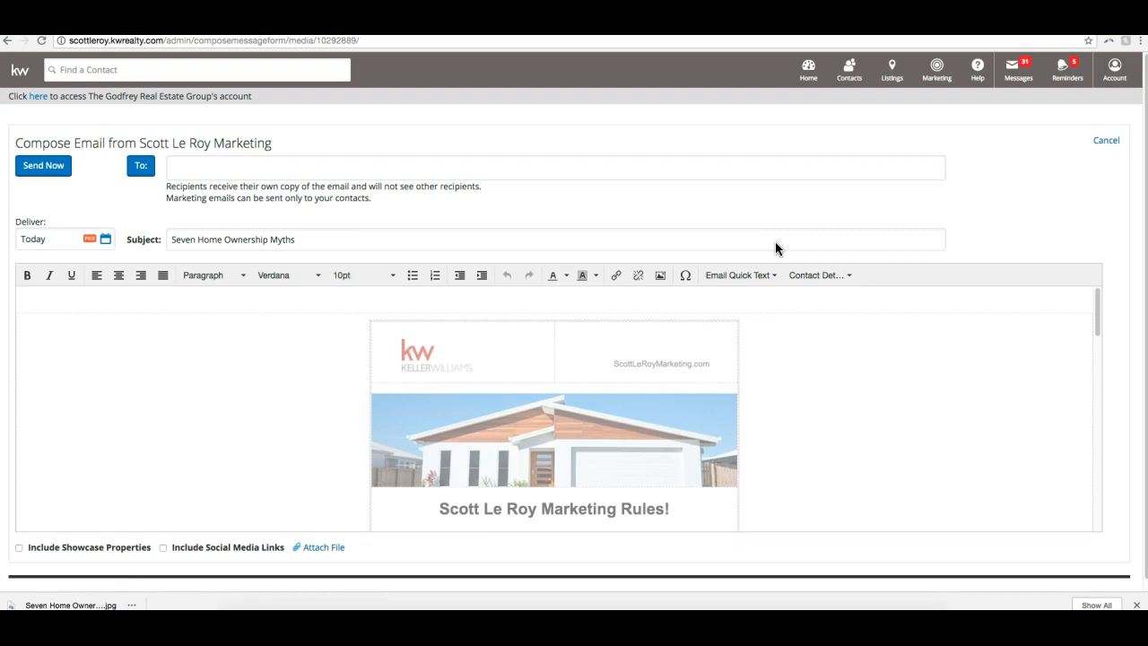
scroll(795, 392, "down", 3)
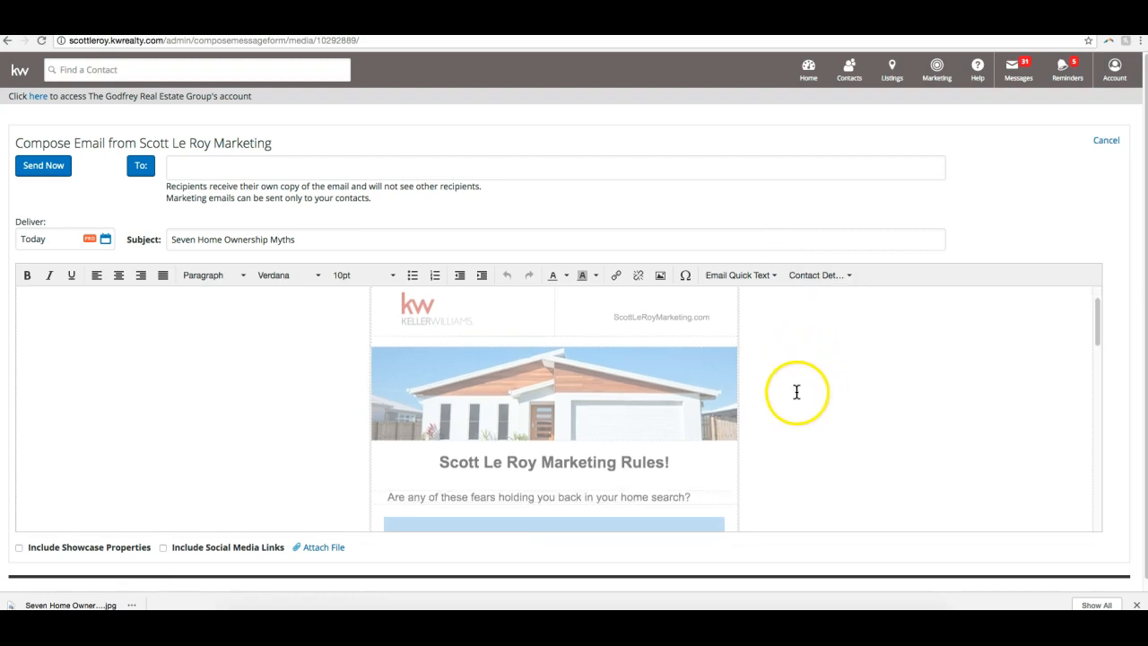
left_click(613, 378)
left_click(906, 395)
left_click(648, 387)
left_click(700, 419)
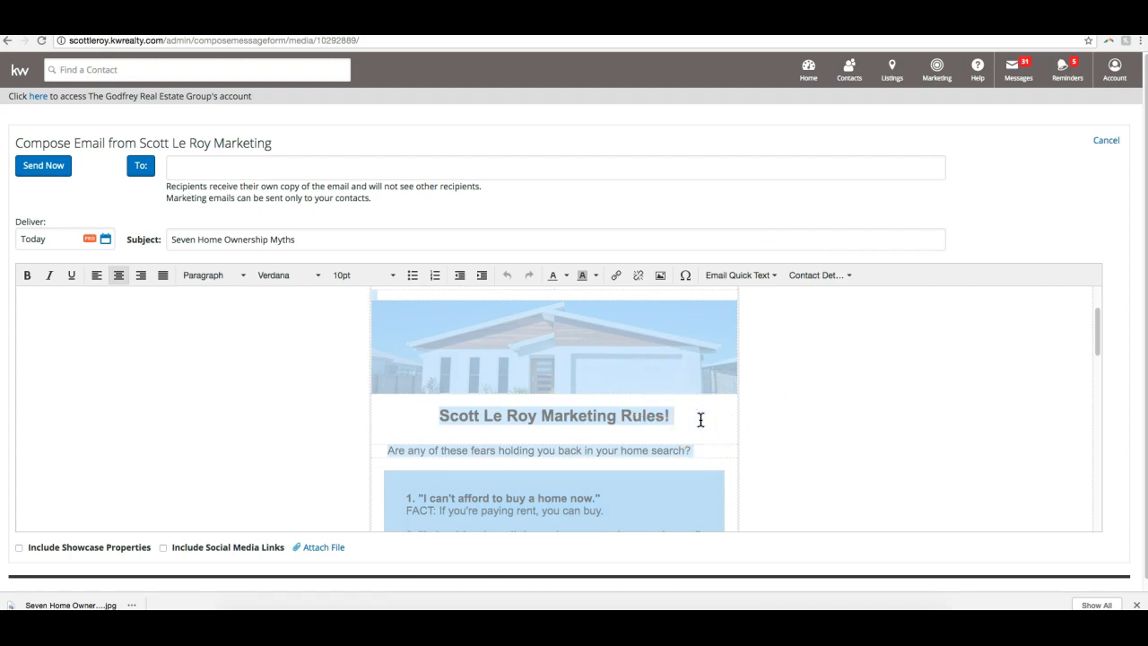
scroll(701, 418, "down", 10)
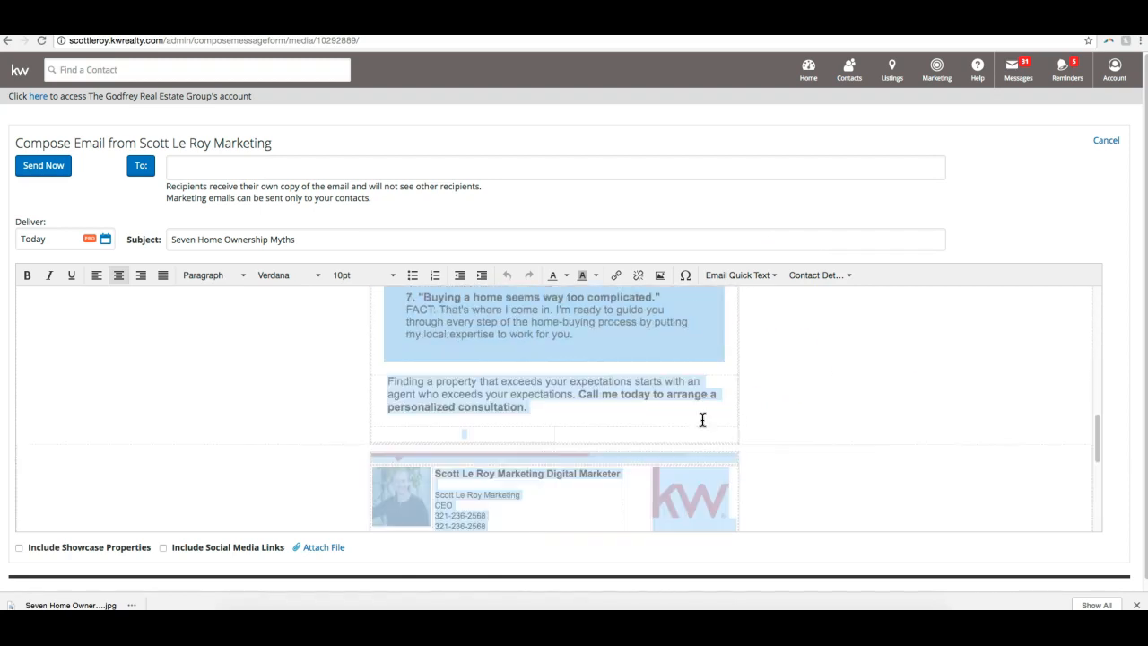
left_click(799, 380)
scroll(819, 372, "down", 5)
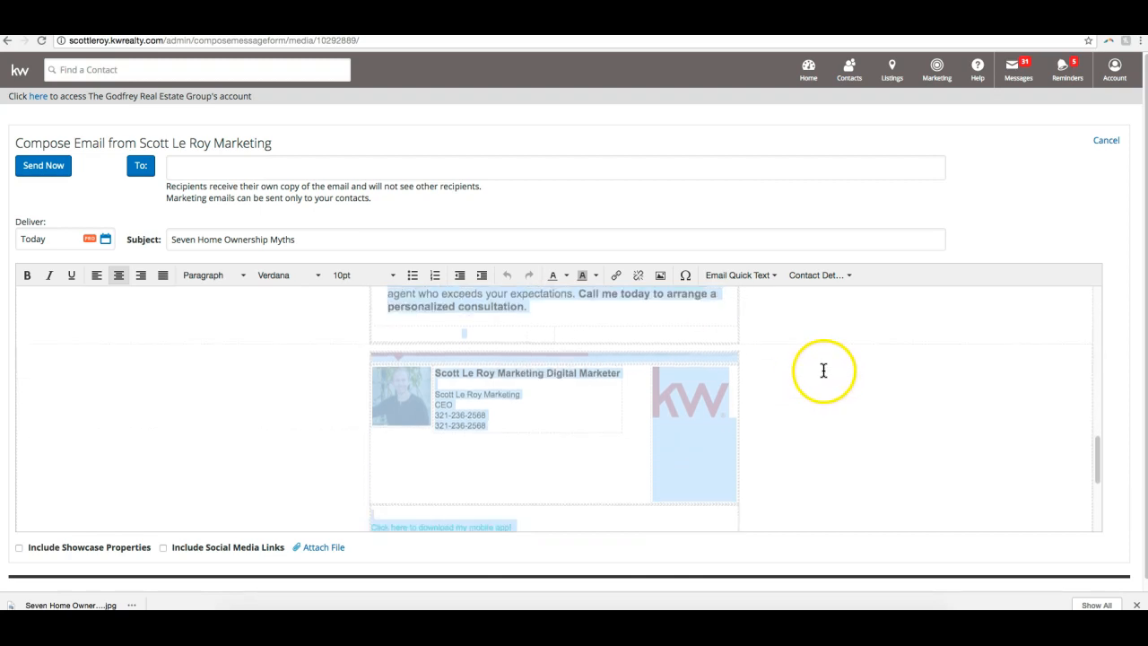
left_click(821, 366)
scroll(821, 367, "up", 2)
scroll(822, 367, "down", 3)
left_click(822, 368)
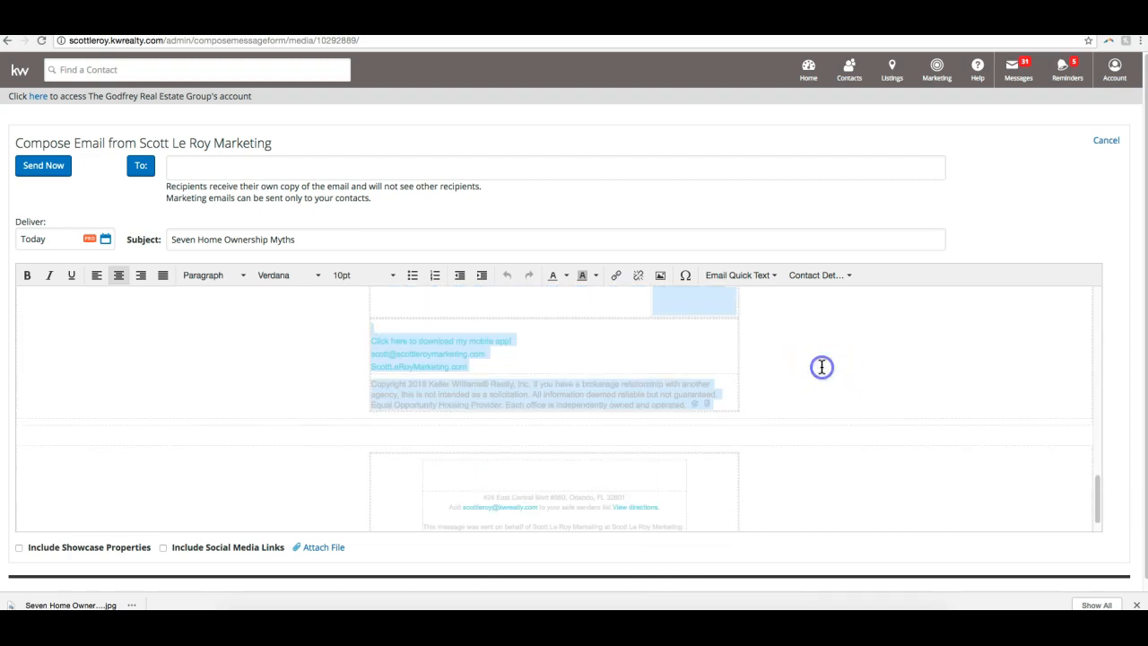
- Include the showcase properties and social media links in the email, and dismiss the browser's download bar
scroll(779, 417, "down", 3)
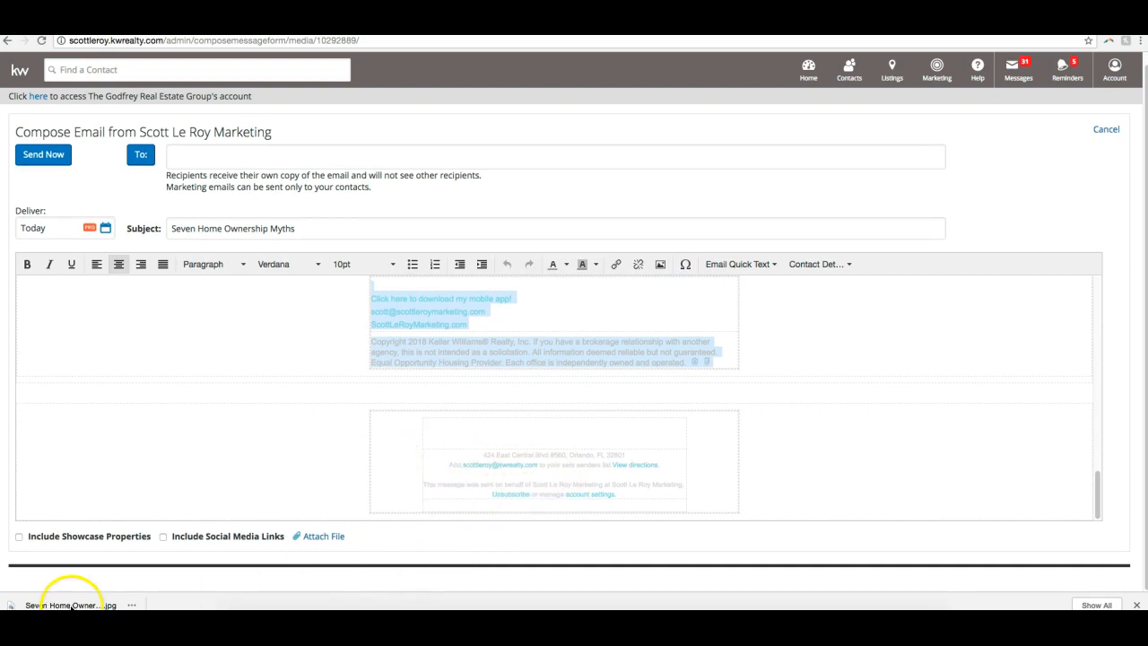
left_click(18, 536)
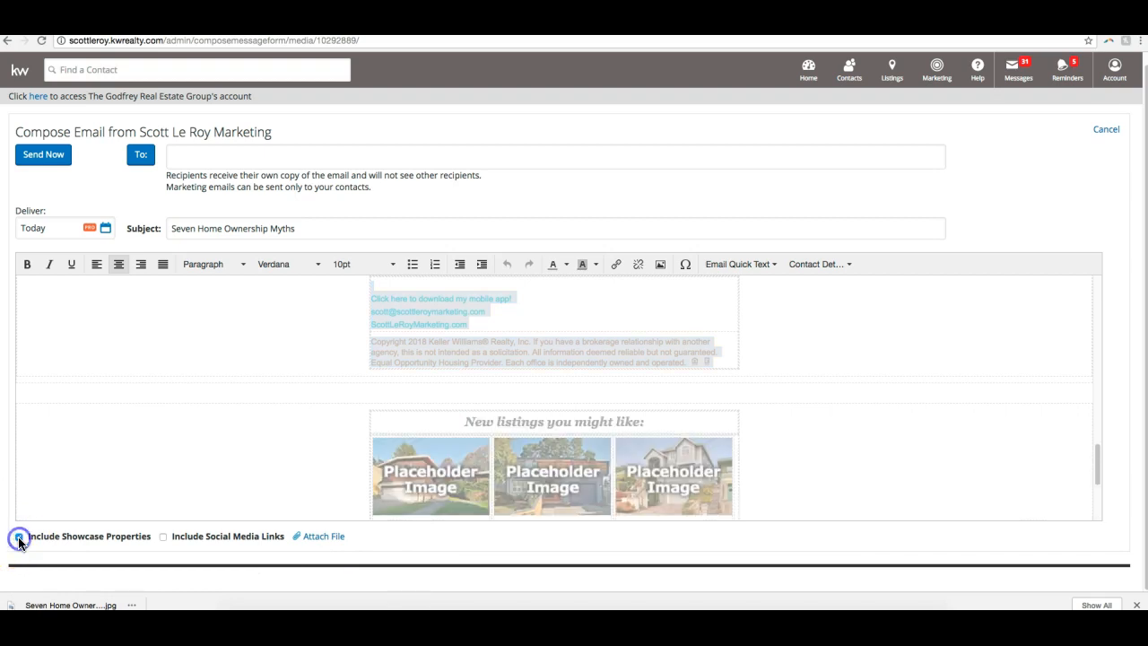
scroll(381, 413, "down", 1)
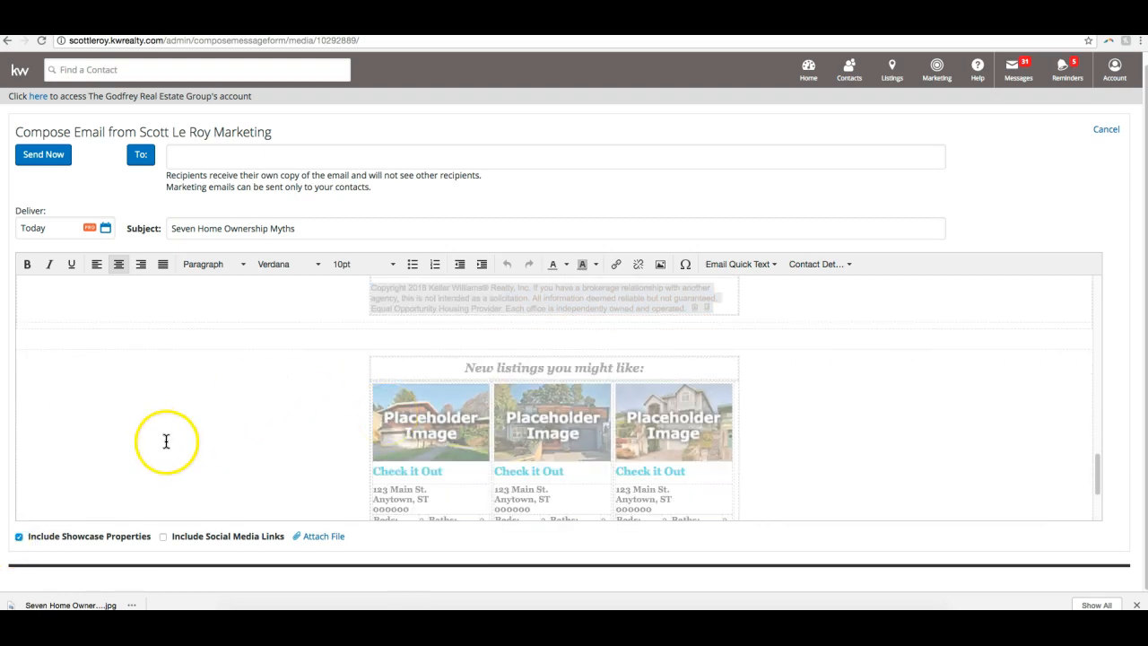
scroll(157, 448, "down", 1)
left_click(162, 538)
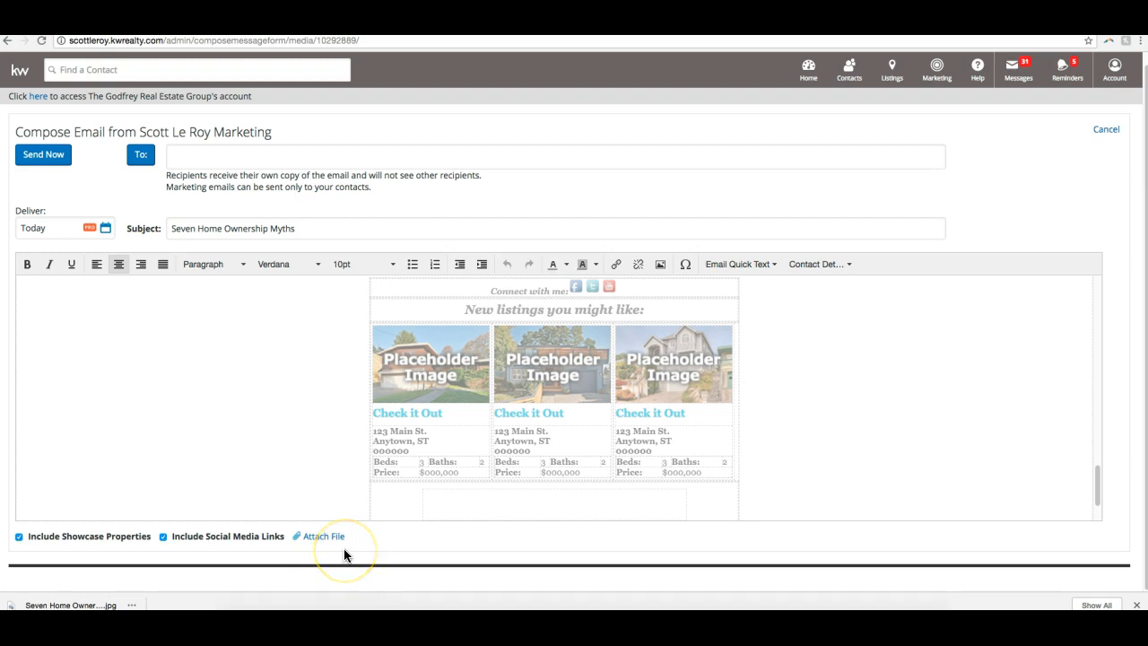
left_click(1136, 604)
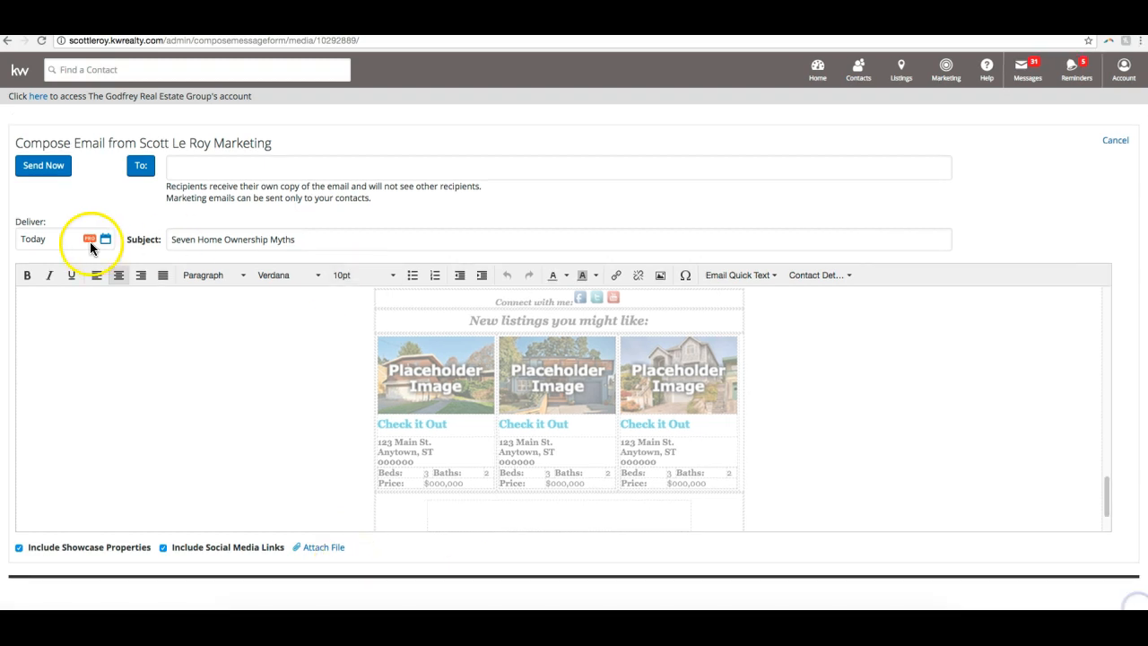
- Change the email subject to "Seven Home Ownership Myths!" and add the sender's own contact as a recipient
left_click(313, 235)
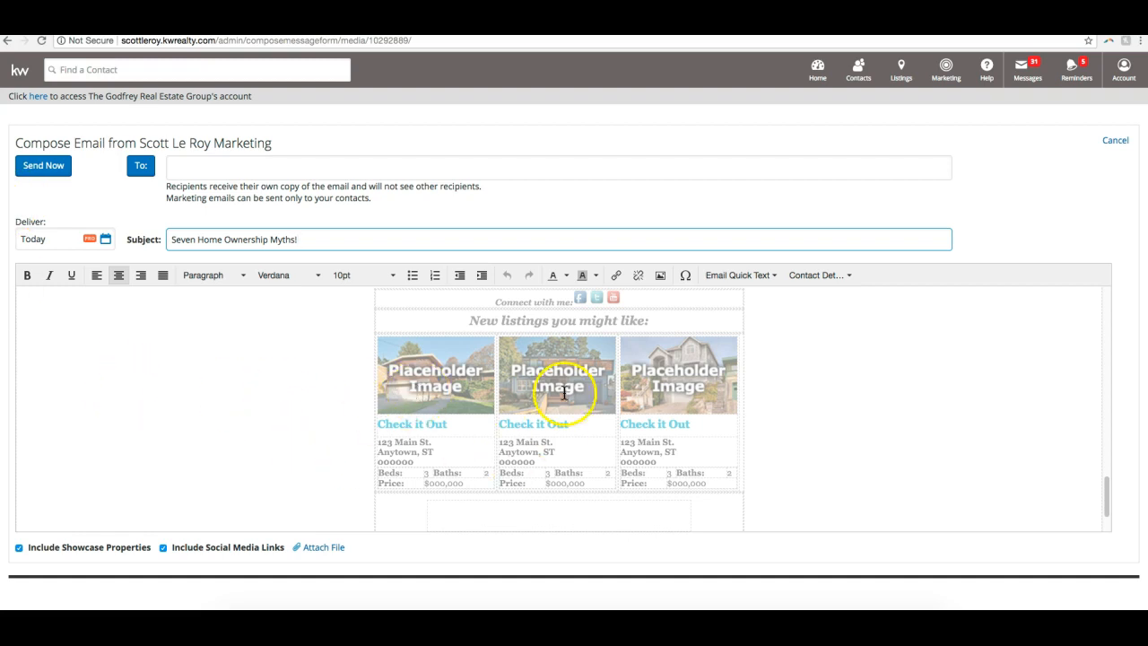
left_click(322, 168)
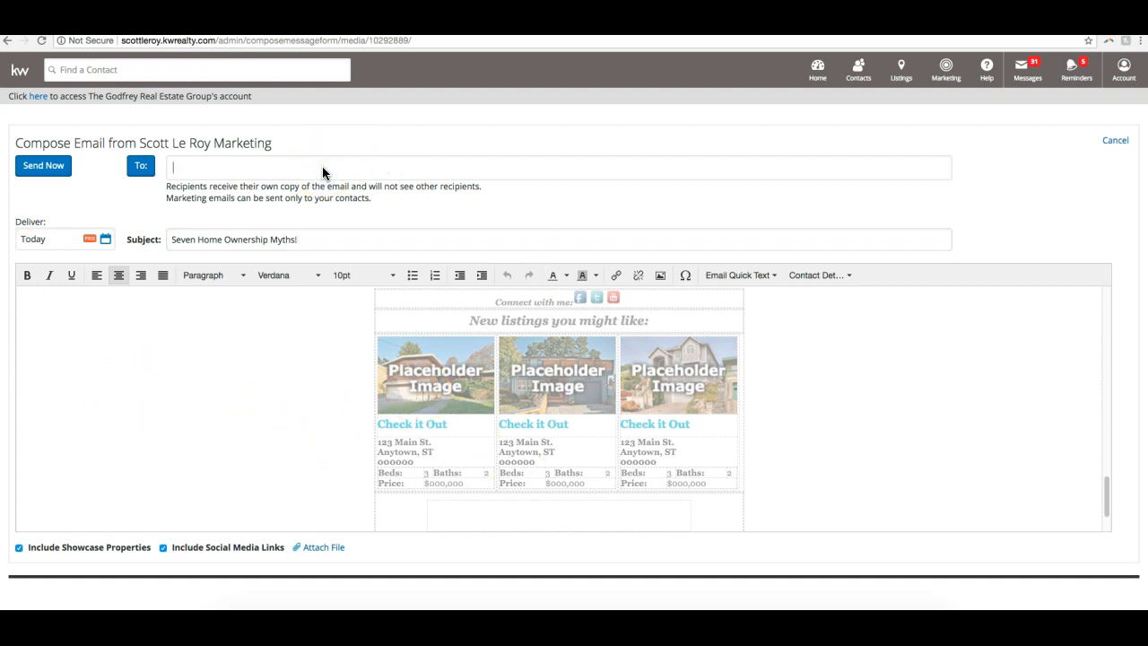
type("scott")
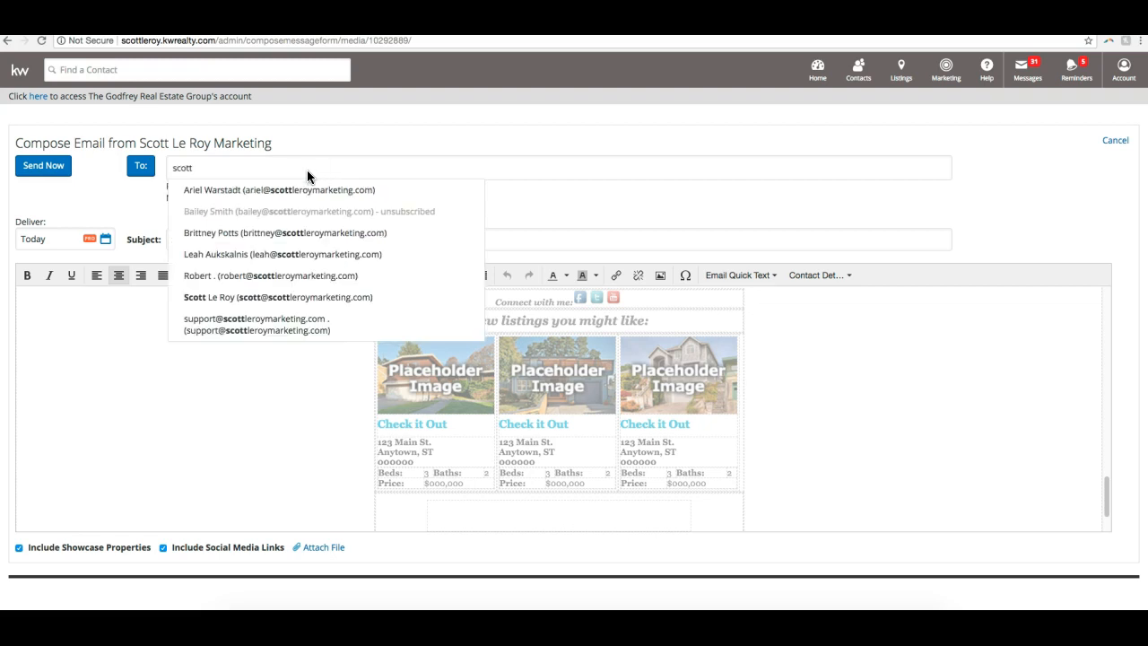
left_click(275, 297)
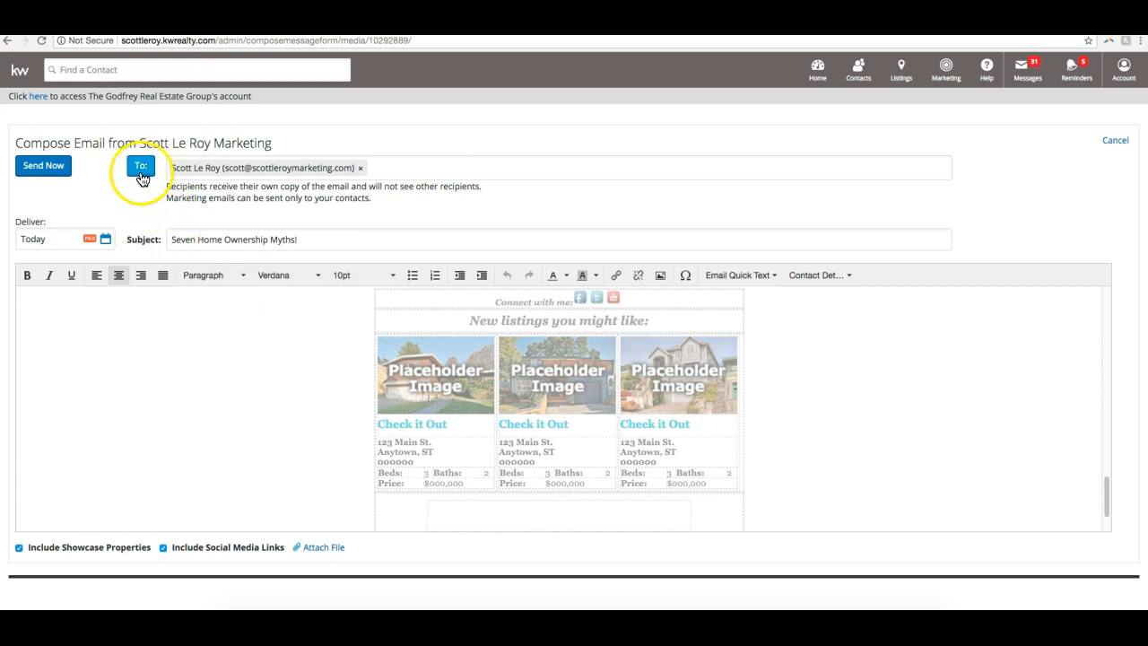
- Add all eligible contacts from the Coworkers group to the email's recipients and save the list
left_click(141, 174)
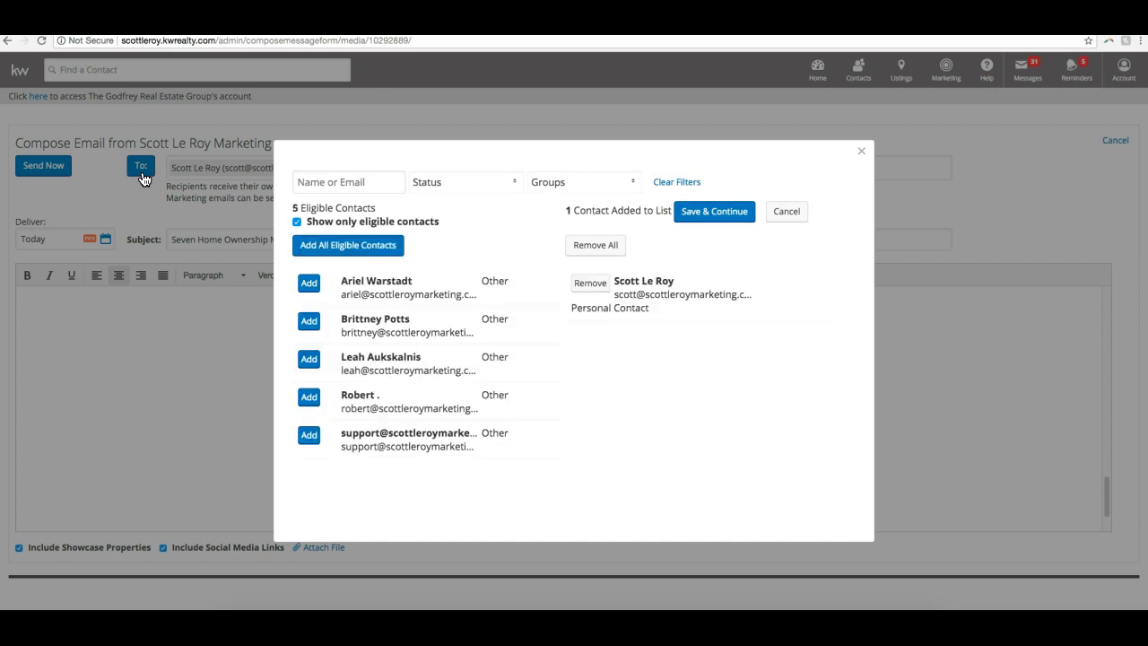
left_click(548, 183)
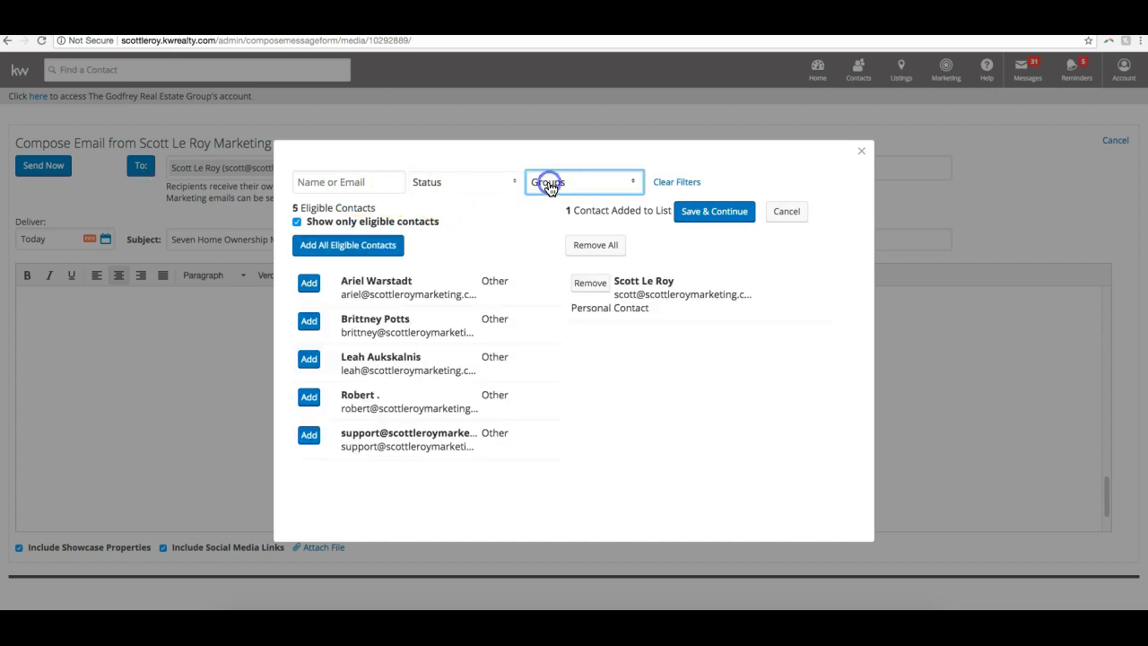
scroll(561, 215, "down", 4)
scroll(540, 218, "down", 5)
scroll(542, 220, "up", 2)
scroll(542, 220, "up", 2)
left_click(538, 205)
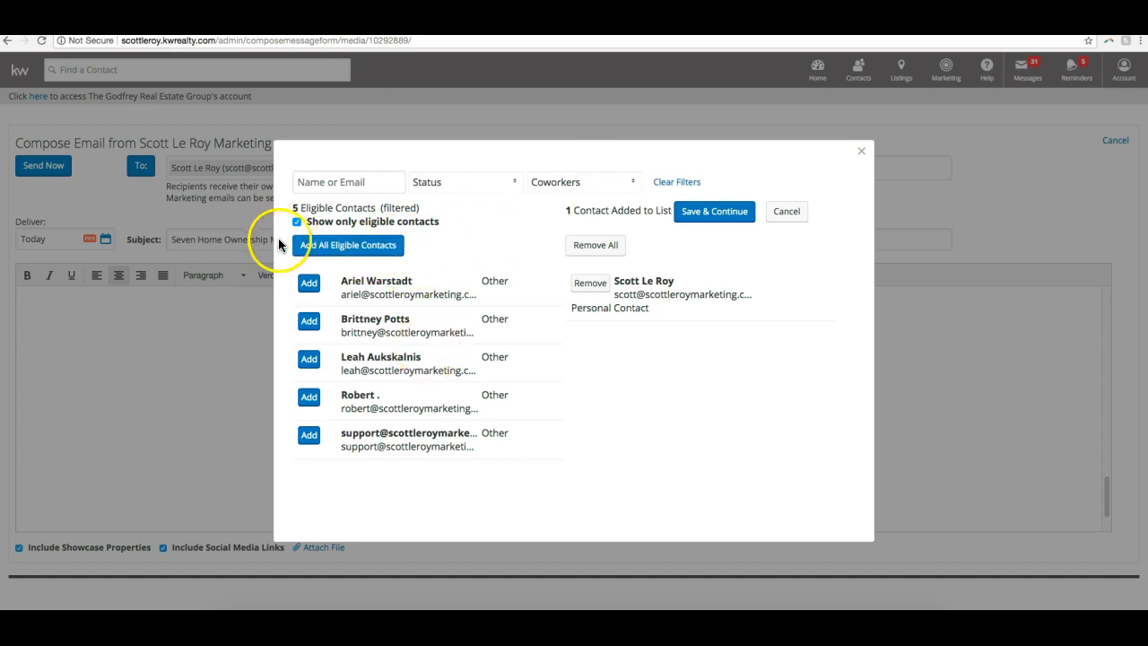
left_click(378, 252)
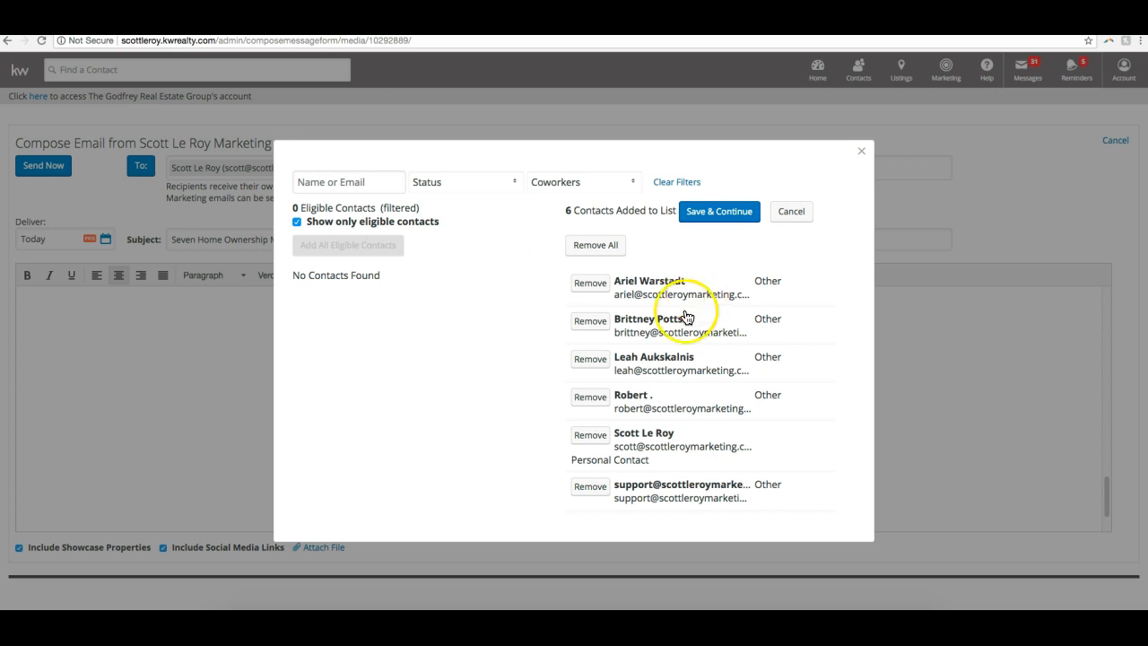
left_click(723, 215)
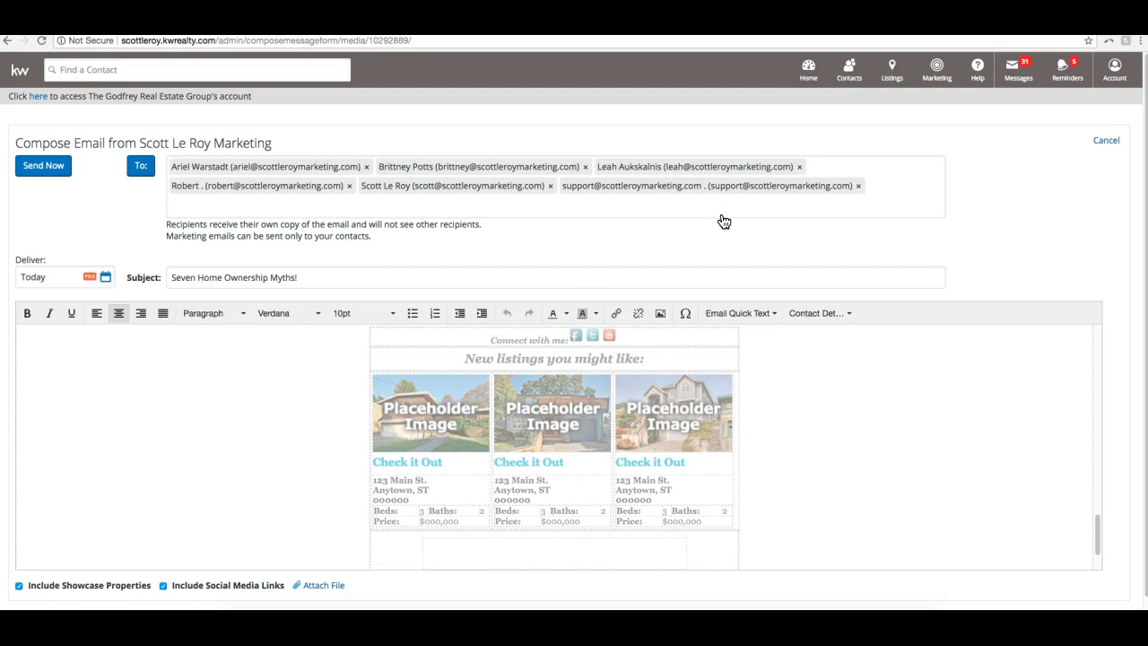
- Cancel composing the email and return to the search of saved designs
scroll(705, 361, "up", 15)
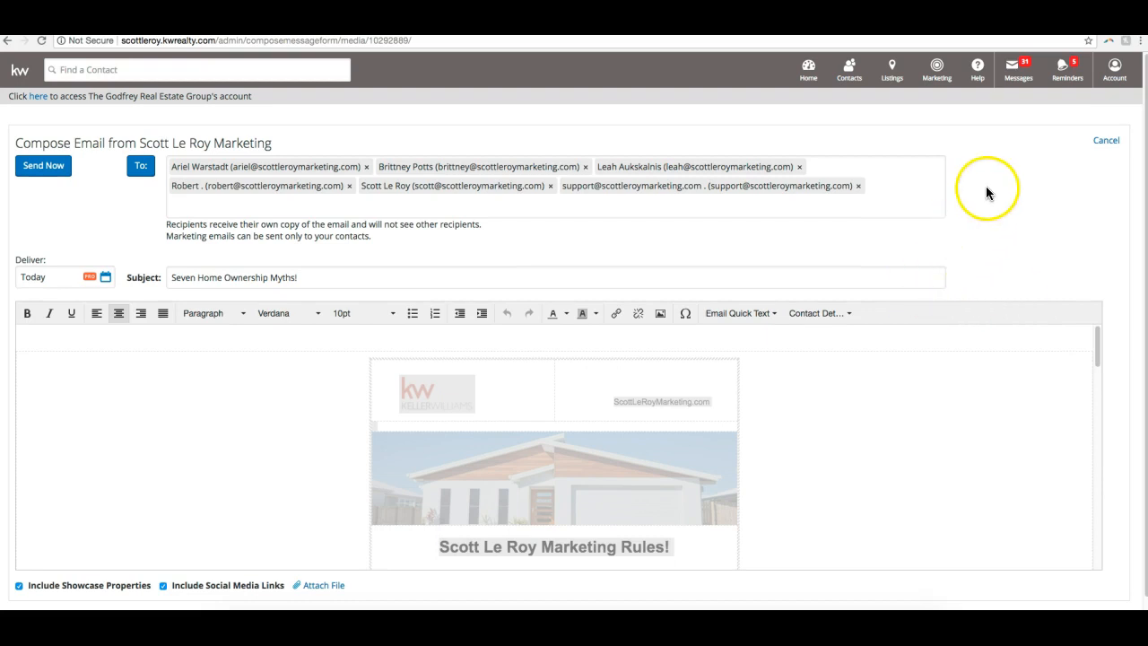
left_click(1111, 143)
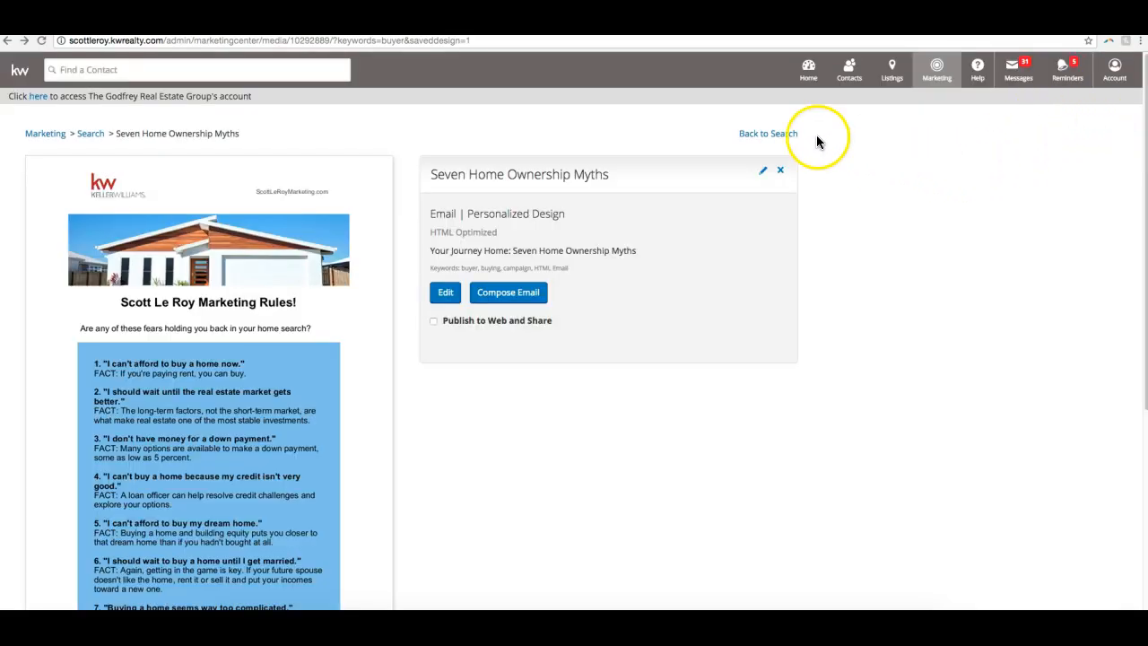
left_click(780, 135)
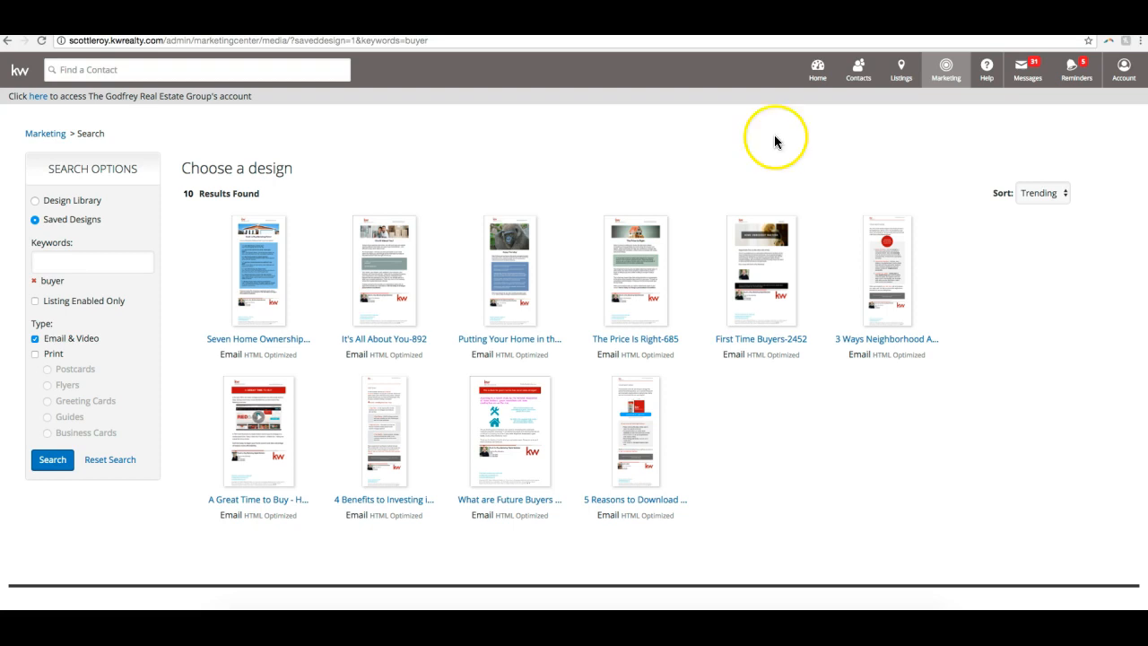
- Filter the Design Library to print postcards, without the buyer keyword or the Email & Video type
left_click(71, 206)
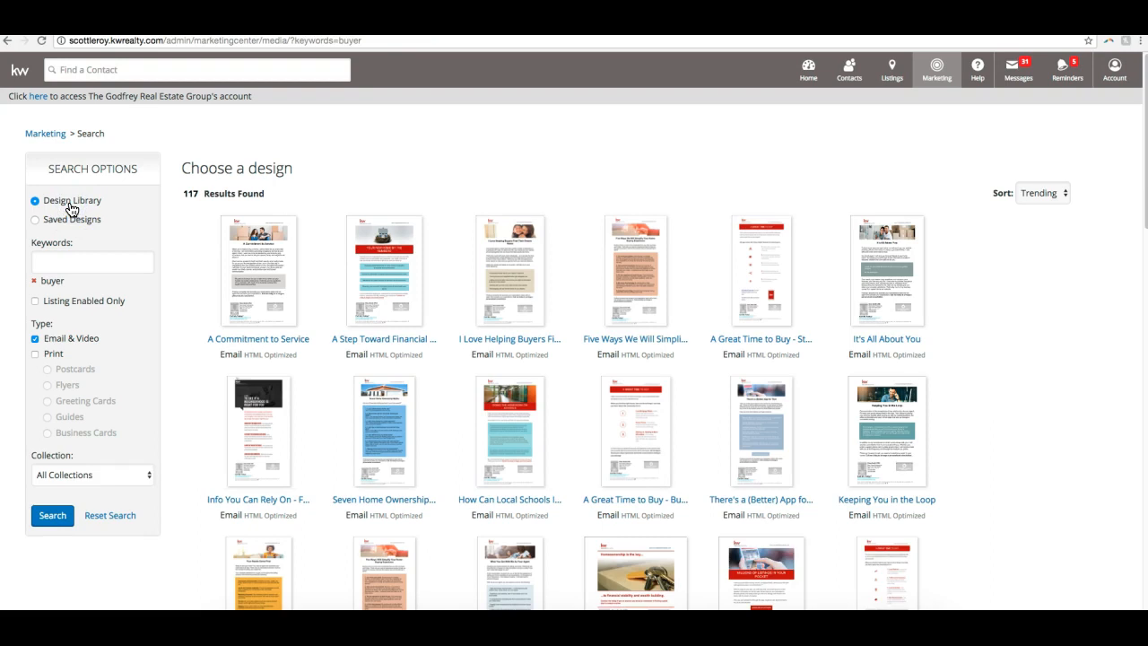
left_click(34, 281)
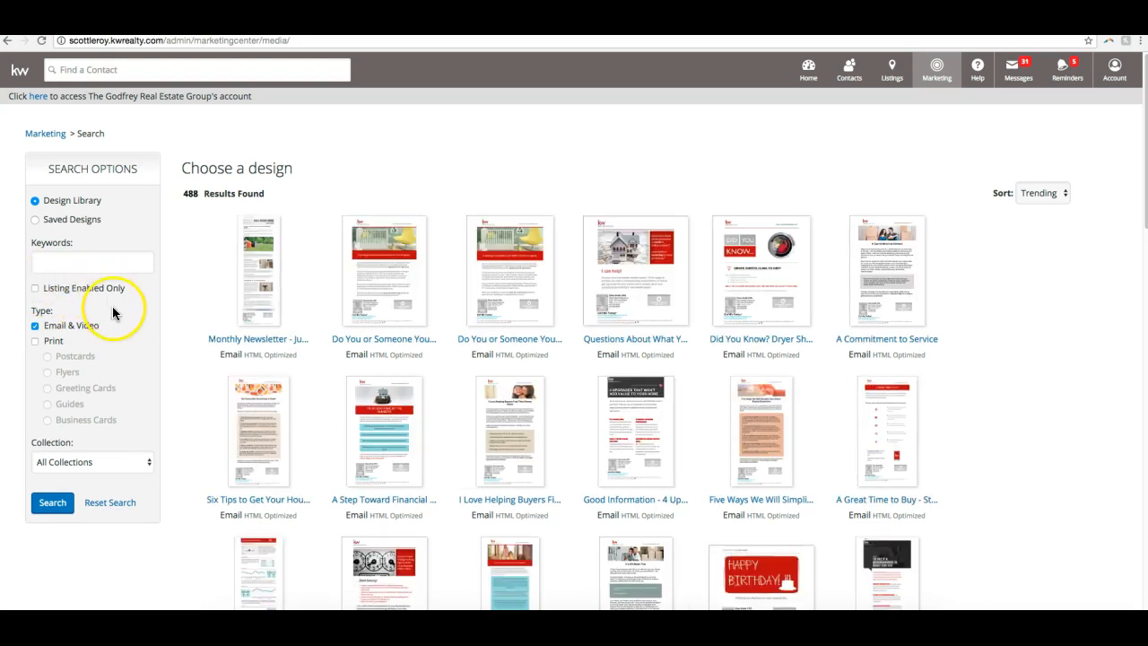
left_click(35, 326)
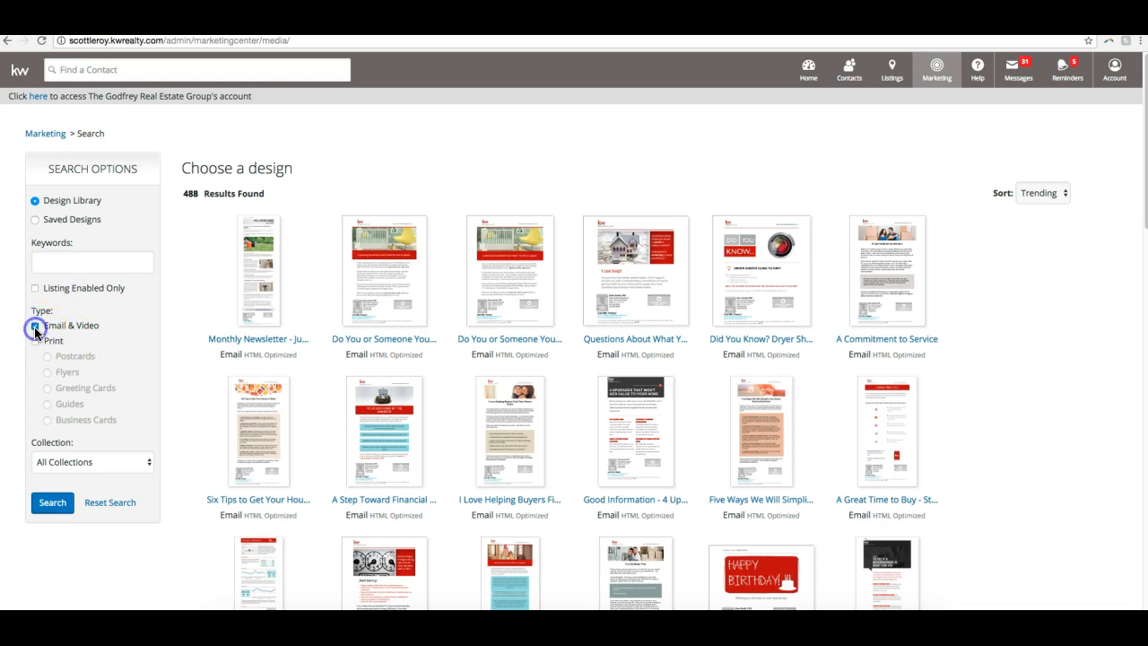
left_click(35, 338)
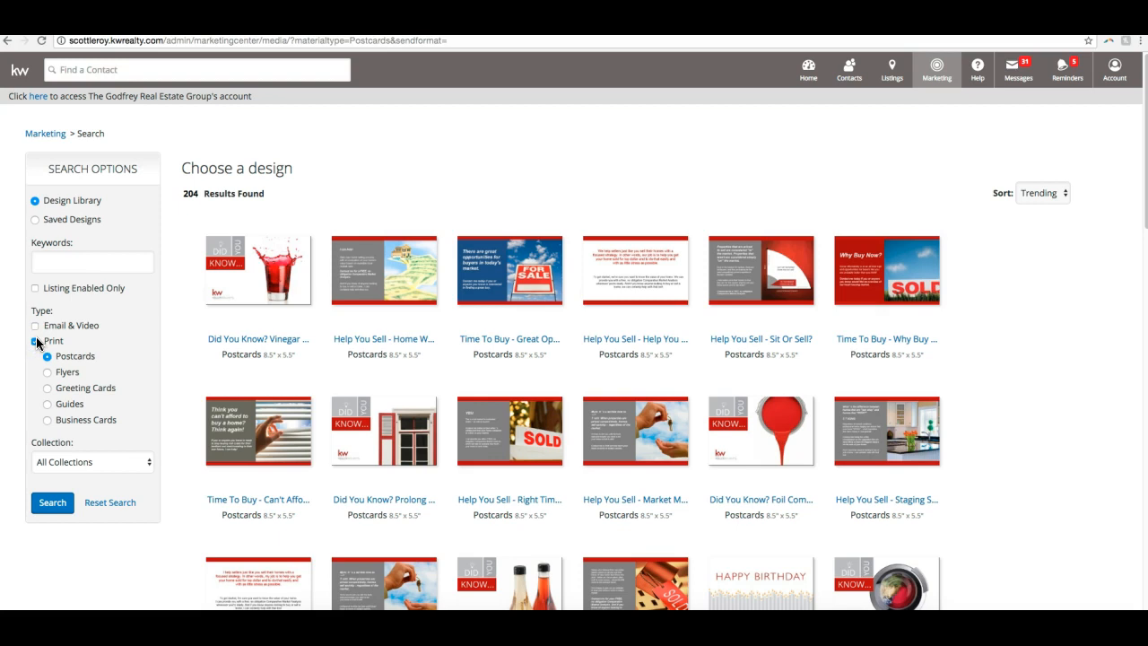
- Browse the library's flyers, greeting cards, guides and business cards in turn
left_click(66, 380)
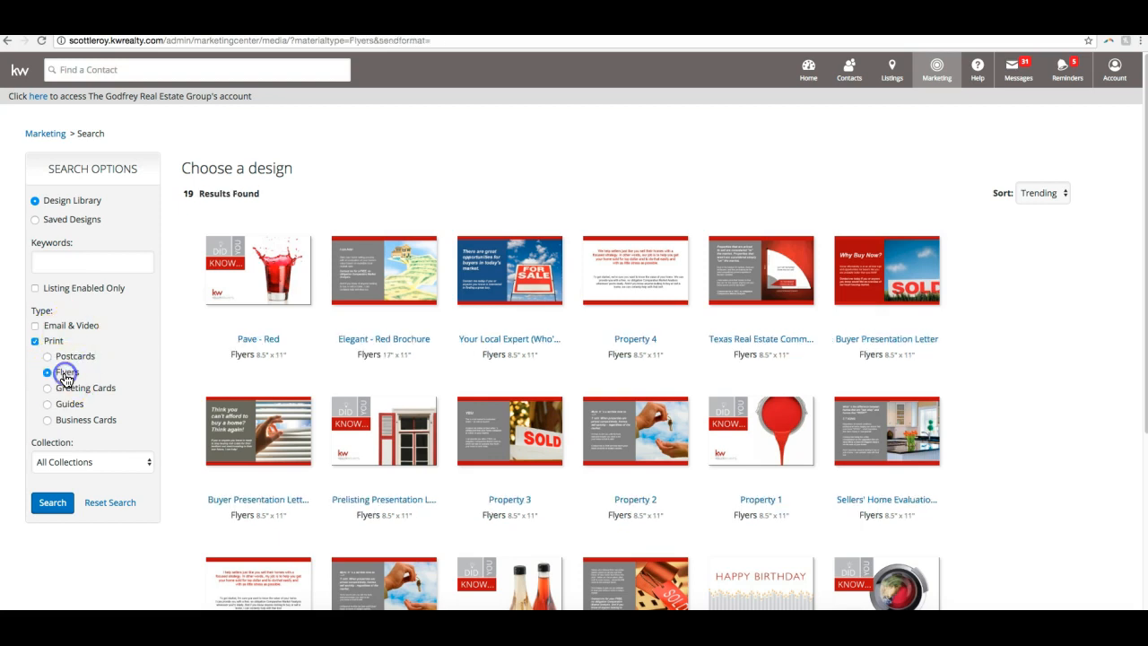
left_click(70, 385)
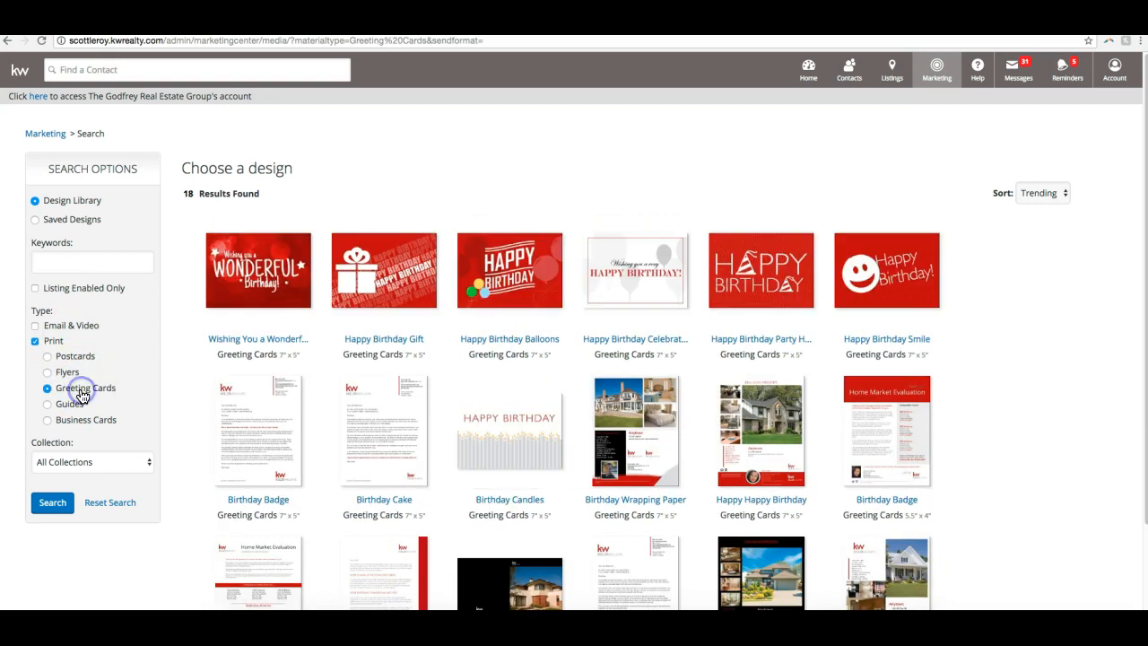
left_click(64, 409)
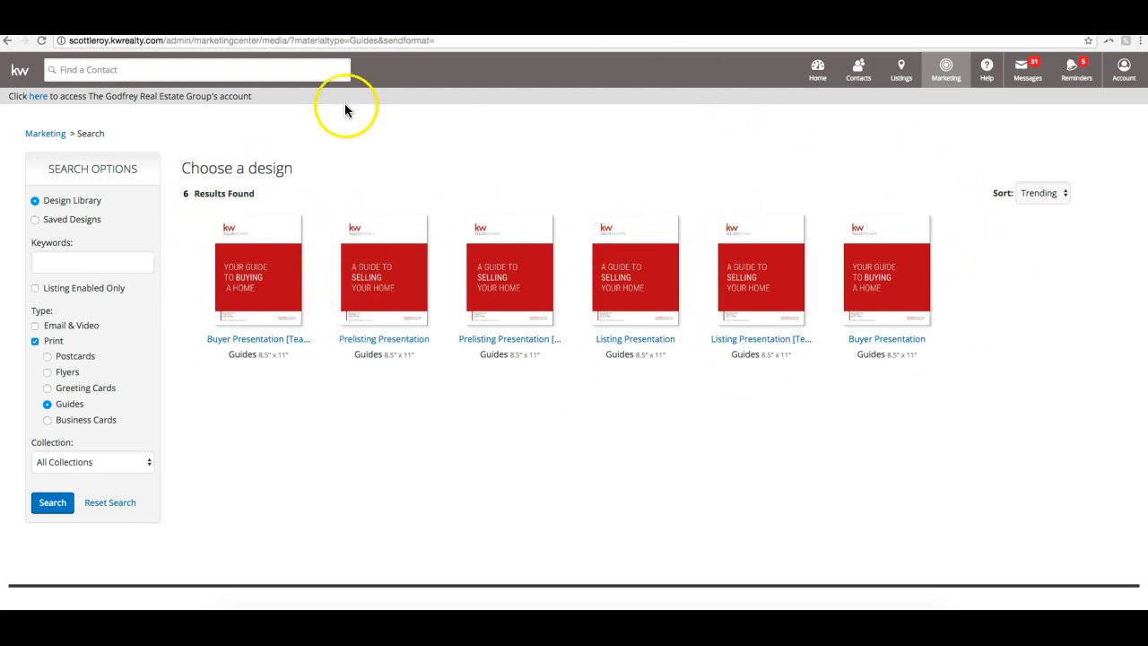
left_click(84, 421)
- Look through the library's flyer designs and open the Pave - Red property flyer
left_click(70, 372)
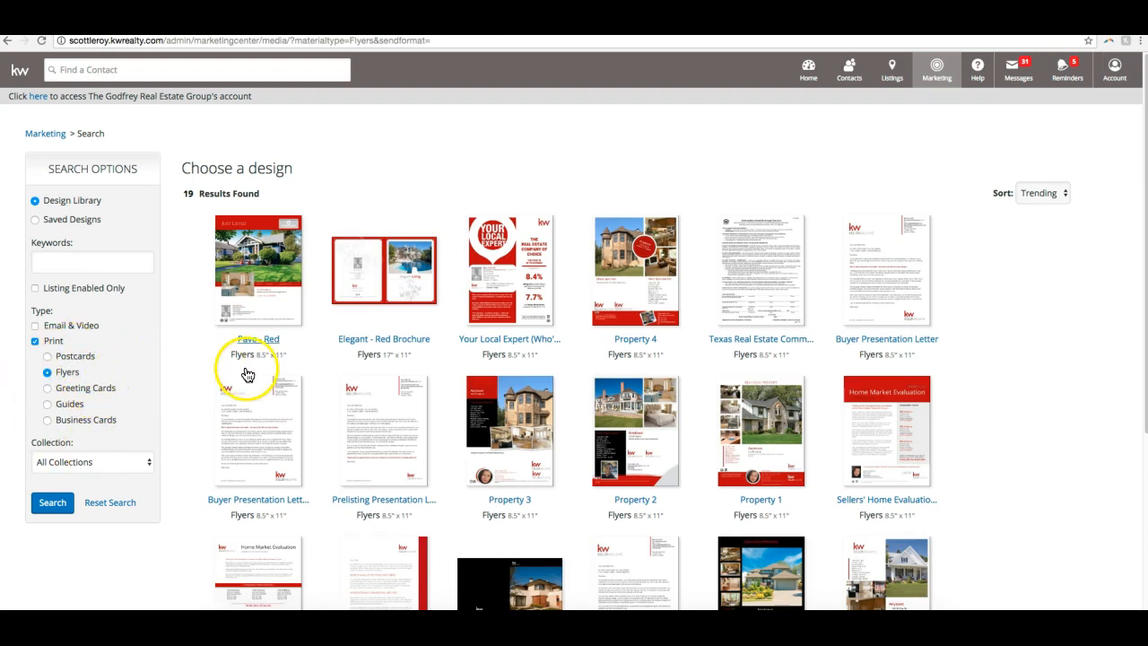
scroll(238, 377, "down", 3)
scroll(231, 384, "up", 3)
scroll(231, 383, "down", 1)
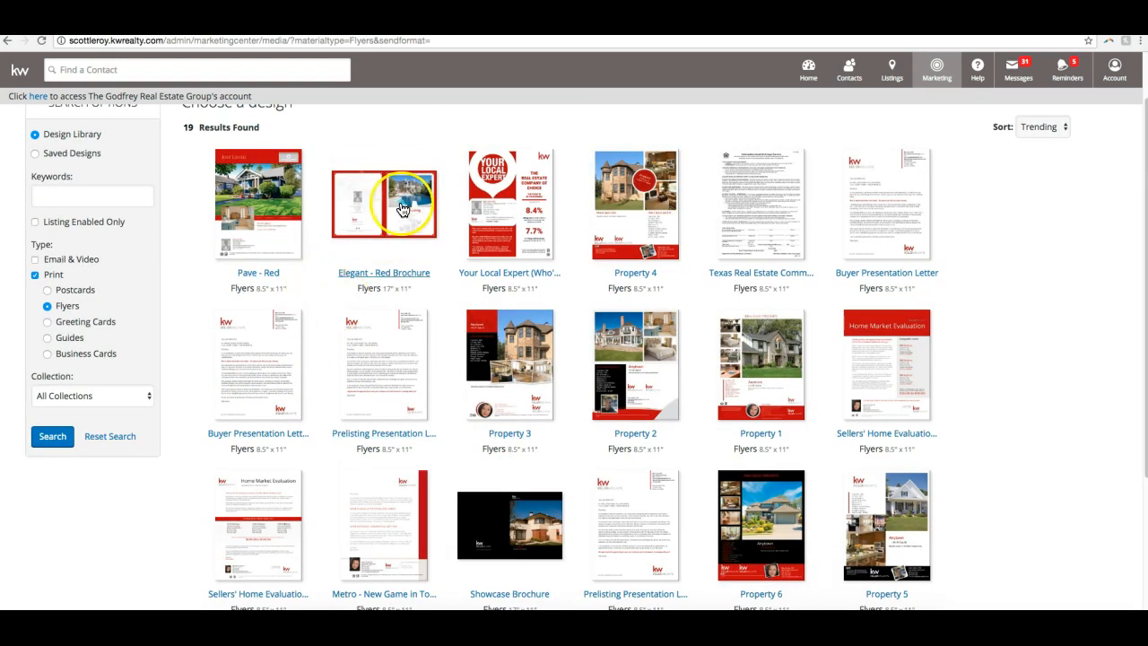
scroll(379, 196, "down", 1)
scroll(386, 199, "down", 2)
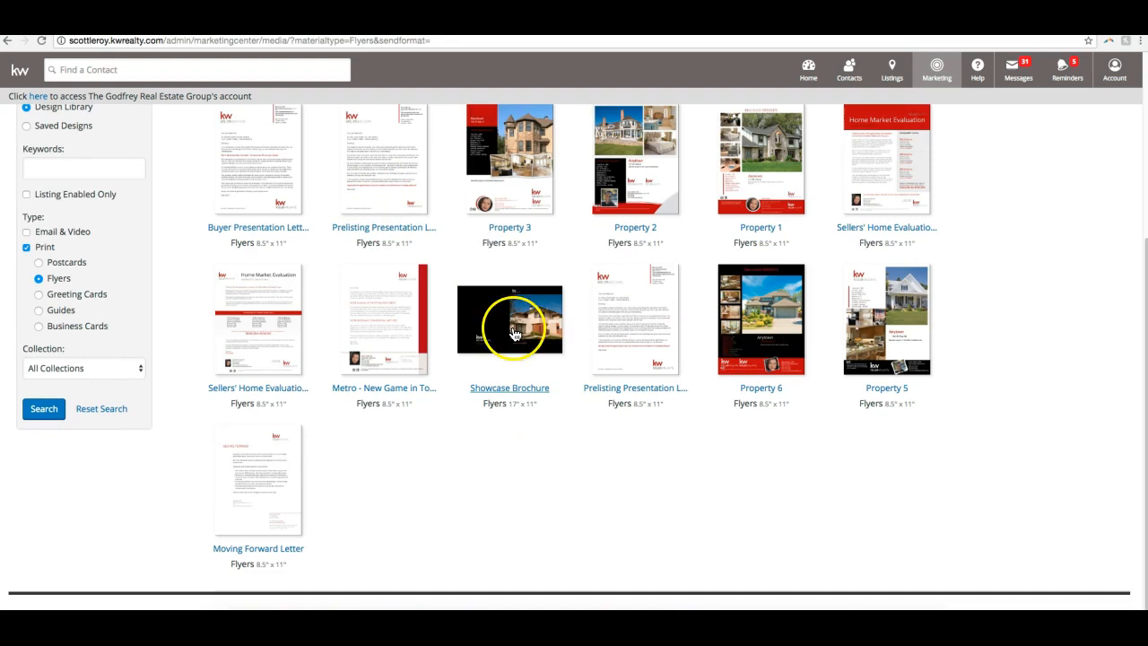
scroll(560, 370, "up", 3)
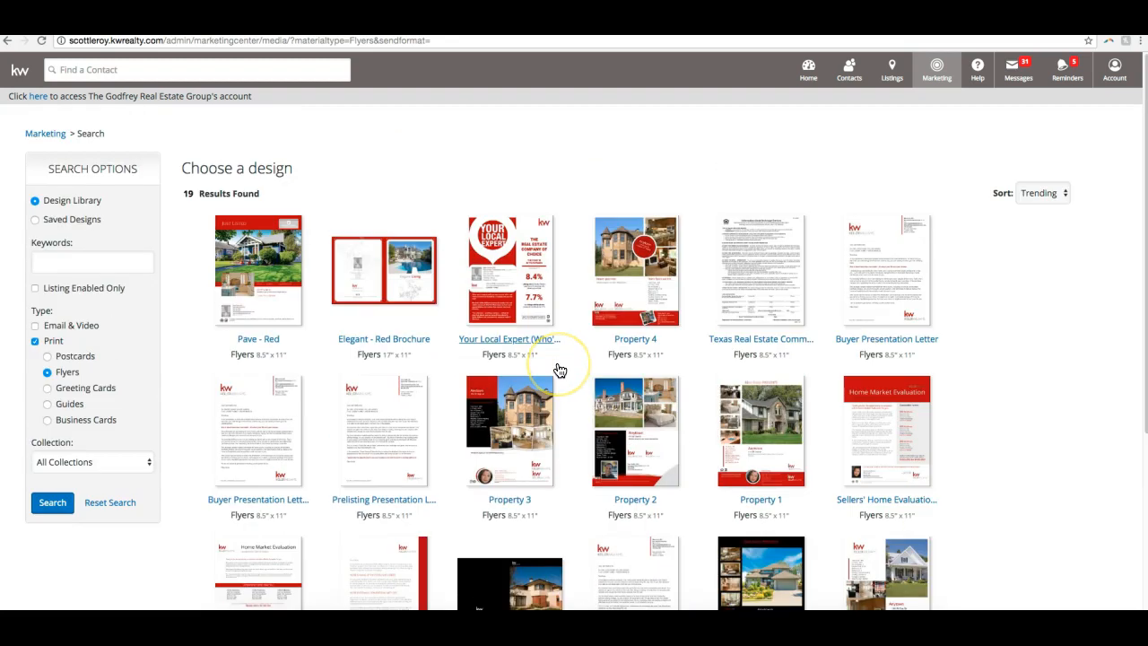
left_click(266, 273)
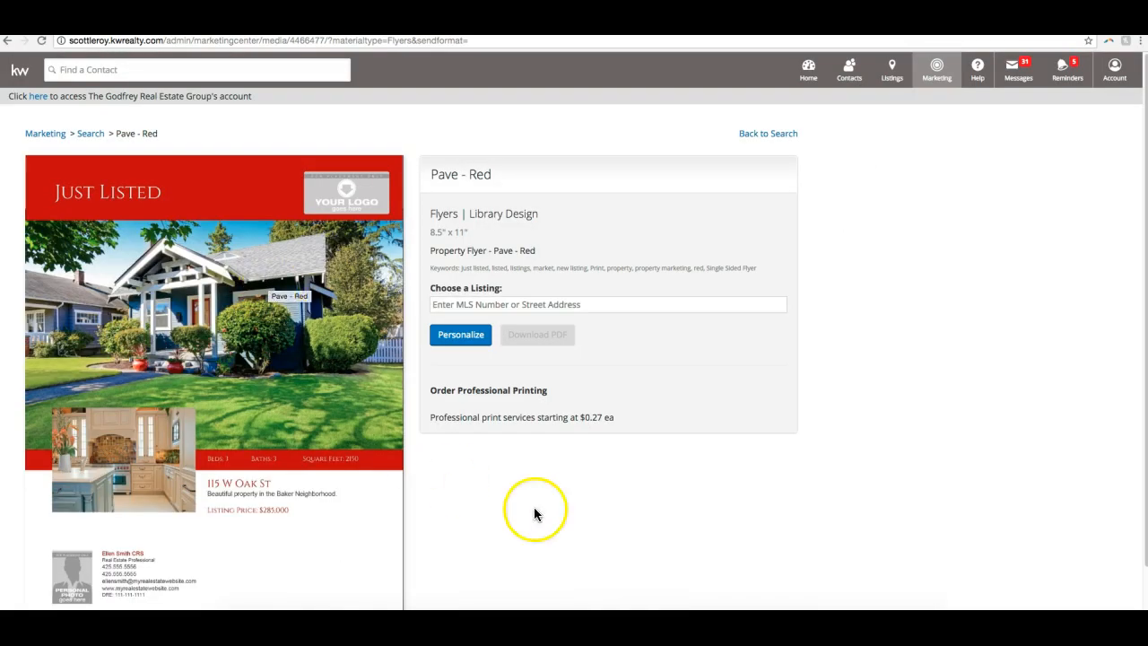
scroll(700, 497, "down", 2)
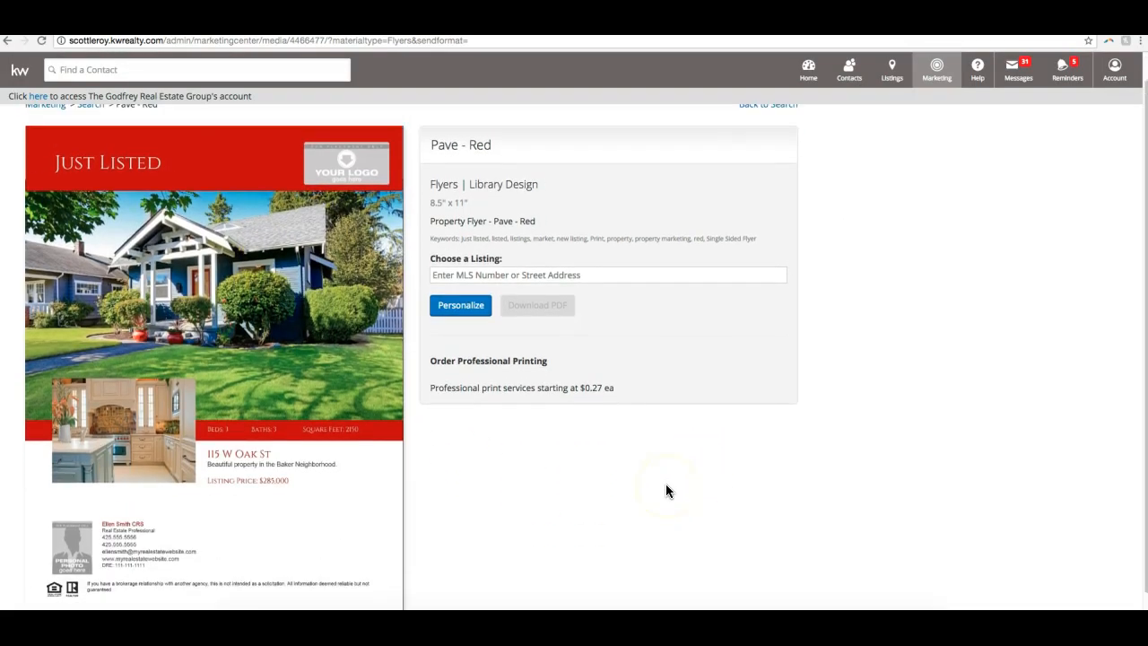
- Choose the Champions Gate listing for the Pave - Red flyer by searching for 123
left_click(474, 277)
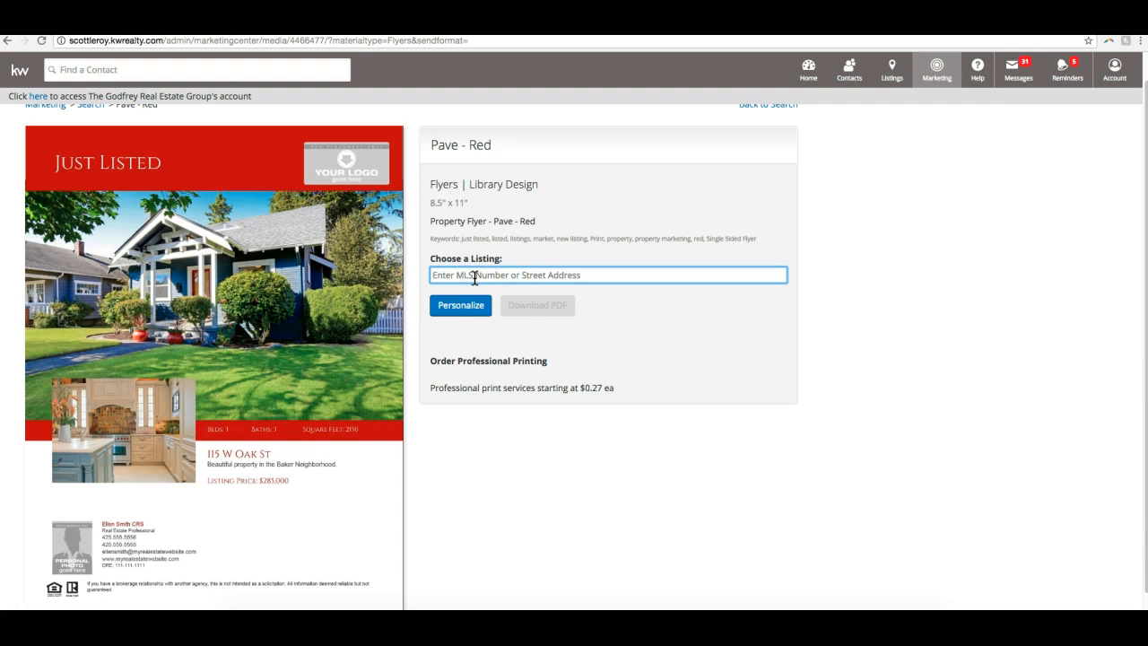
type("123")
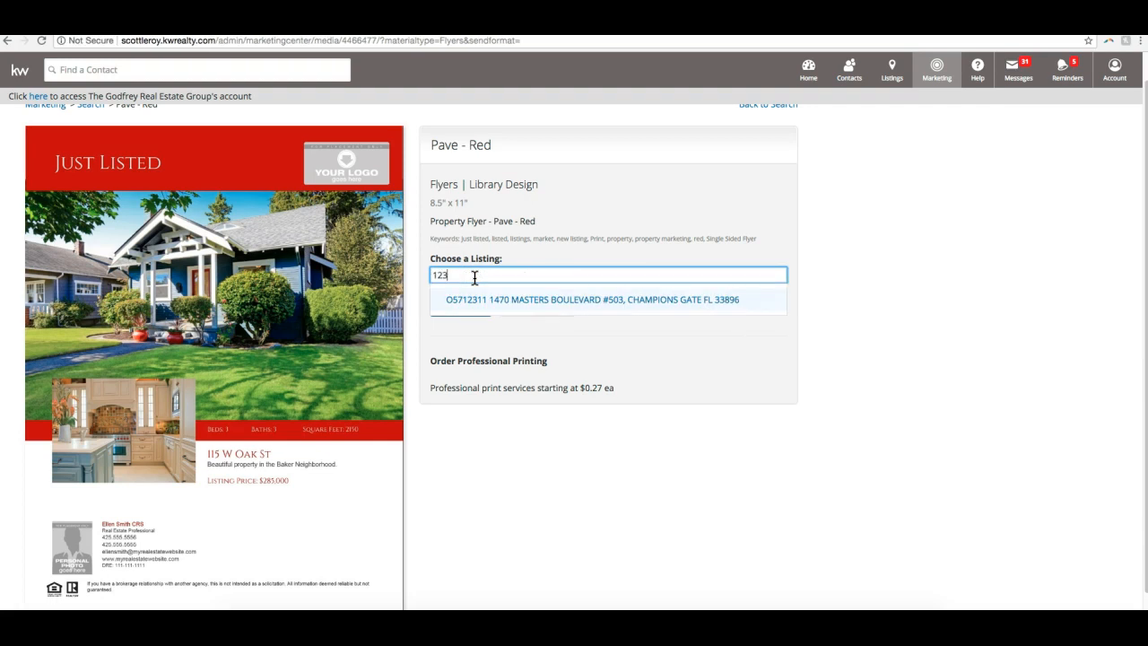
left_click(605, 304)
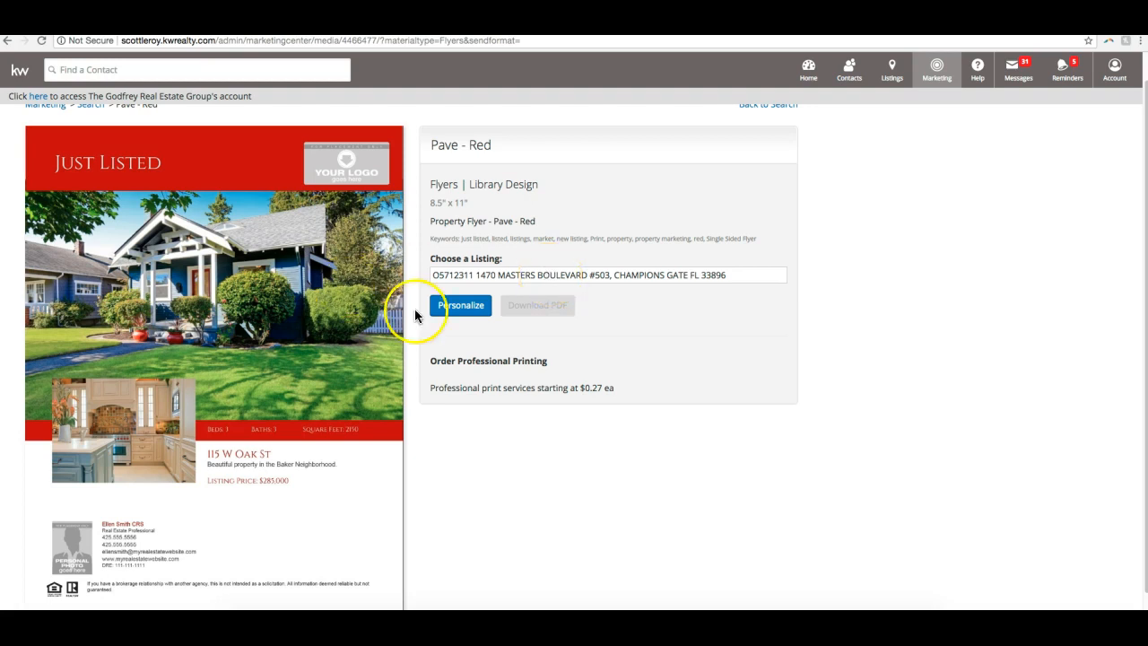
- Open the Pave - Red flyer with the chosen listing for personalization and check its main photo and header elements
left_click(461, 305)
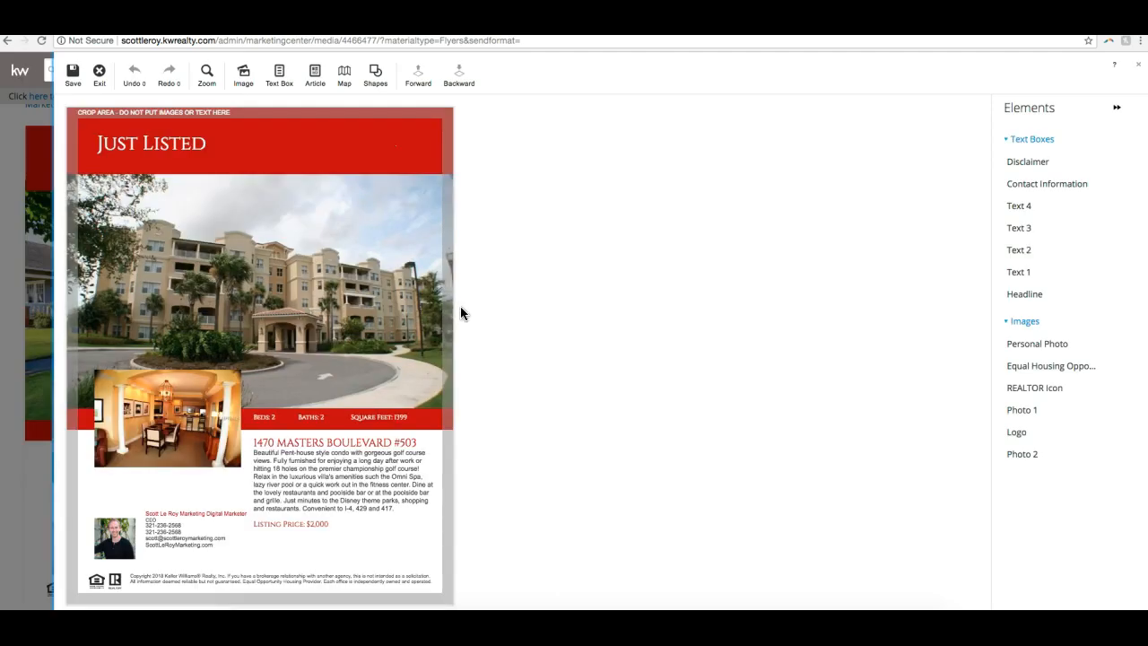
left_click(540, 313)
left_click(380, 273)
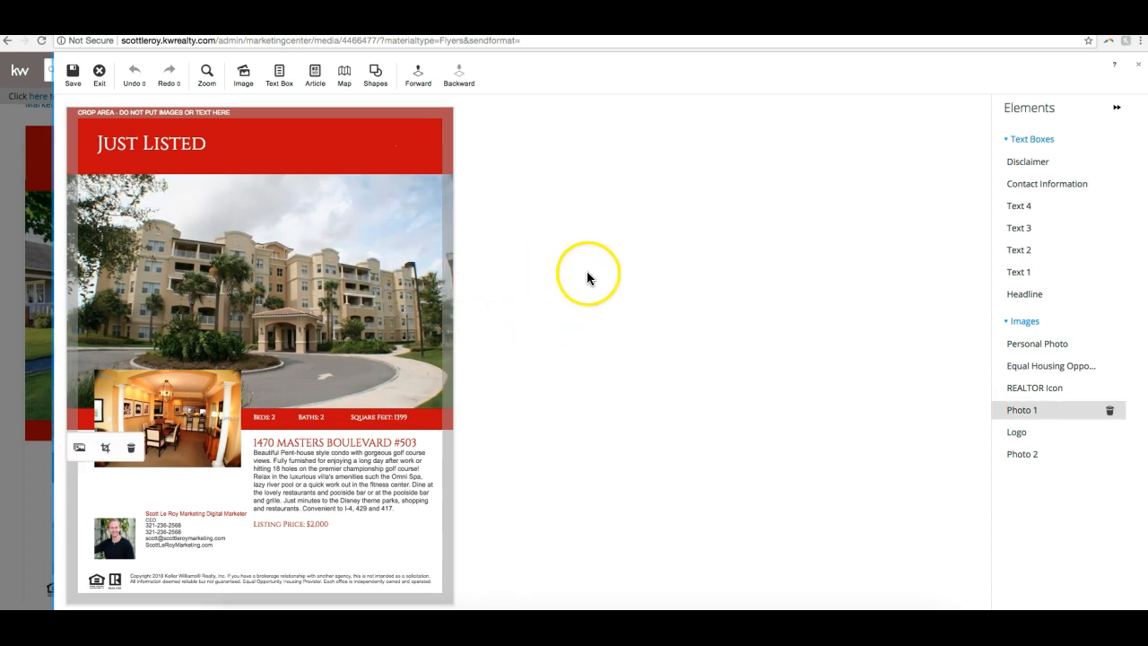
left_click(313, 149)
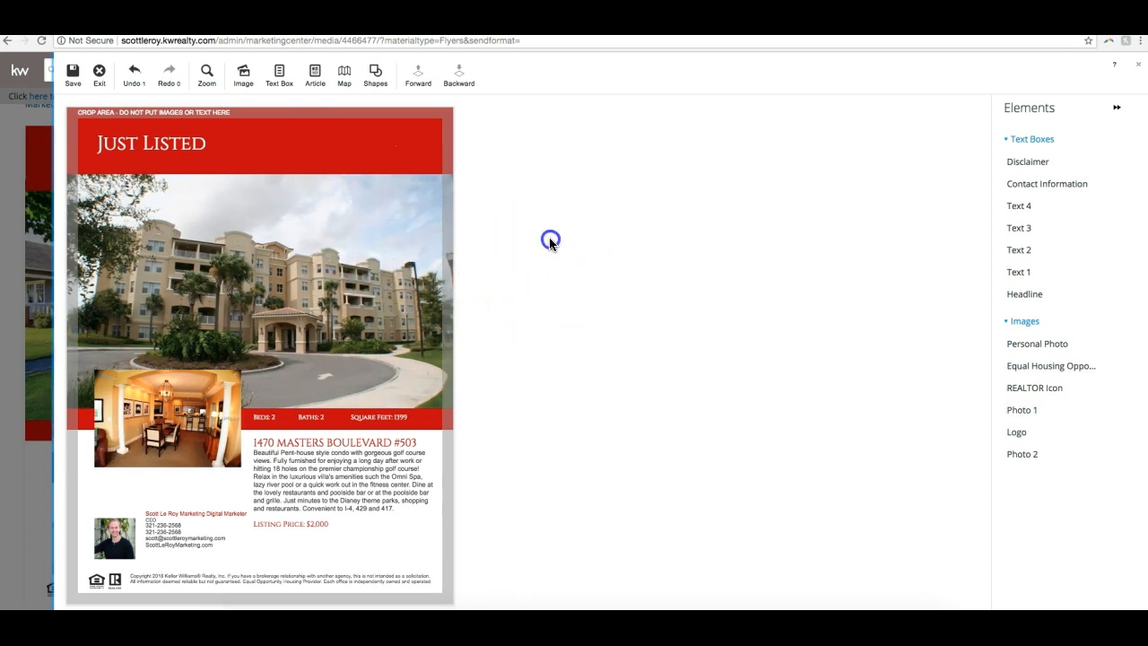
left_click(393, 252)
left_click(537, 256)
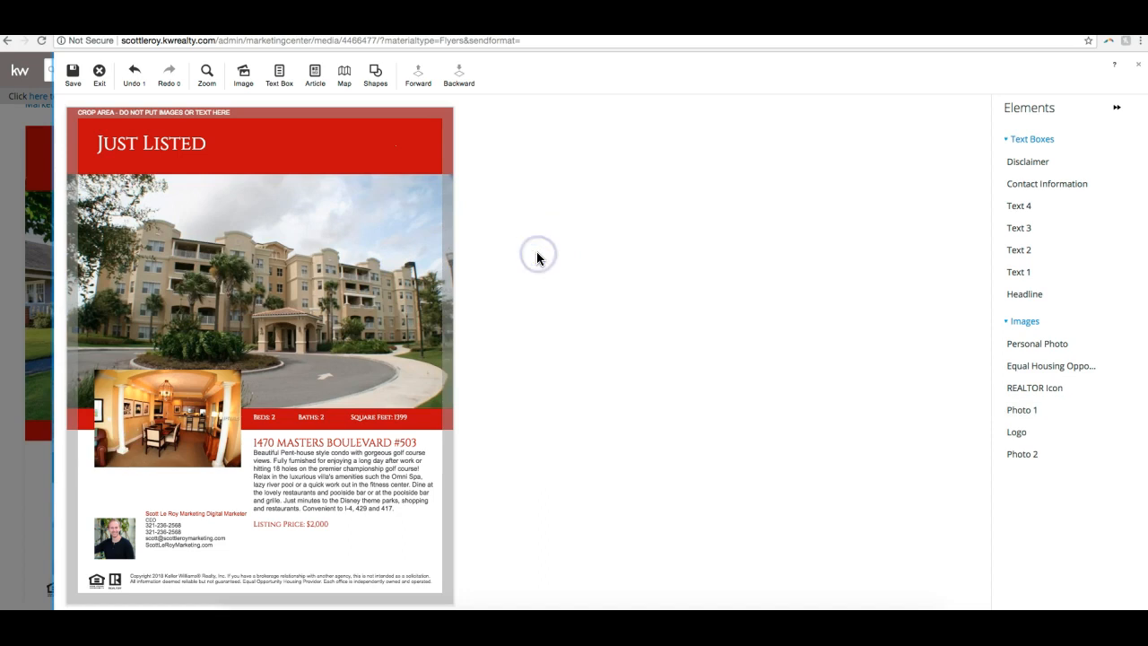
- Examine the flyer's listing text box with the property address, description and price
left_click(333, 372)
left_click(303, 471)
left_click(413, 395)
left_click(375, 459)
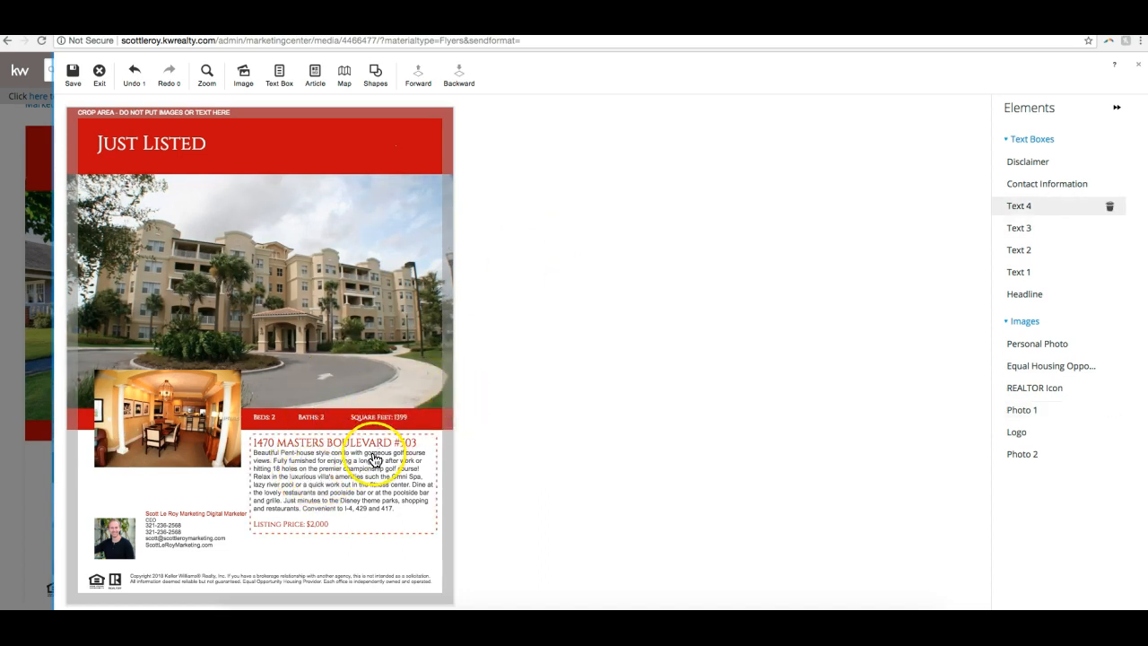
left_click(515, 465)
left_click(410, 487)
left_click(391, 492)
left_click(569, 486)
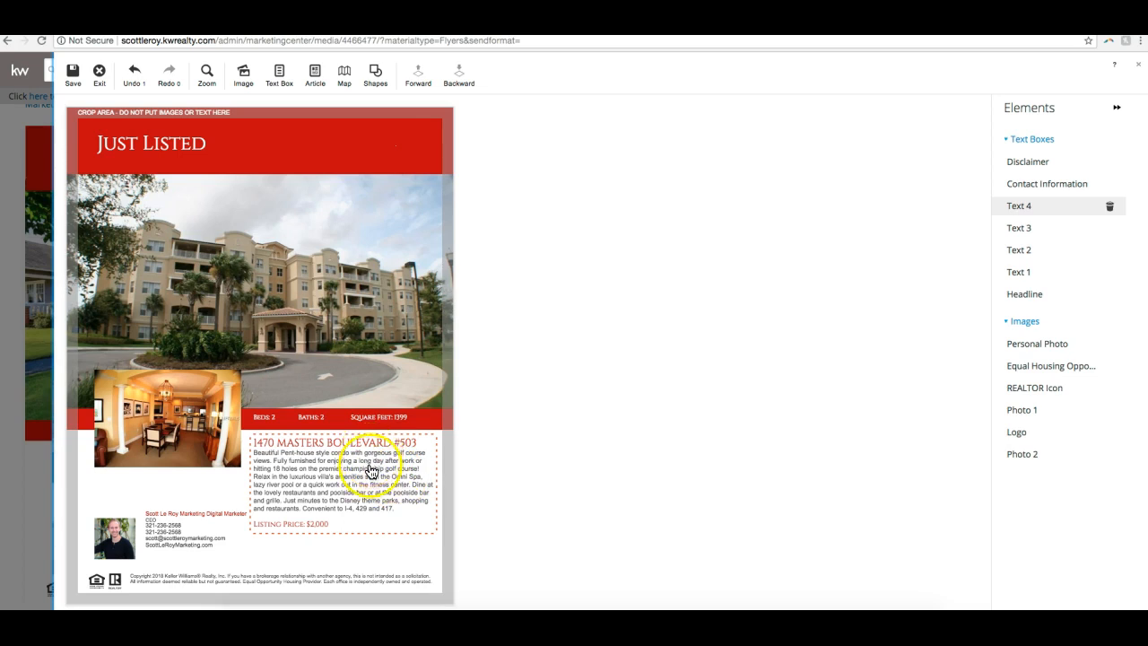
left_click(397, 505)
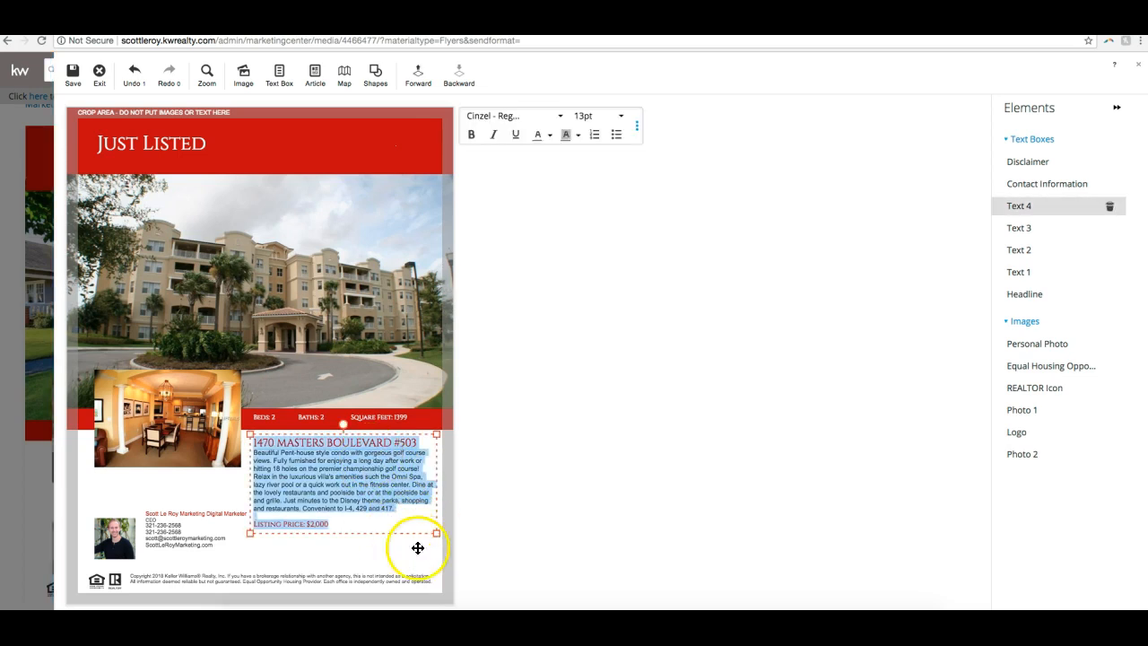
left_click(384, 505)
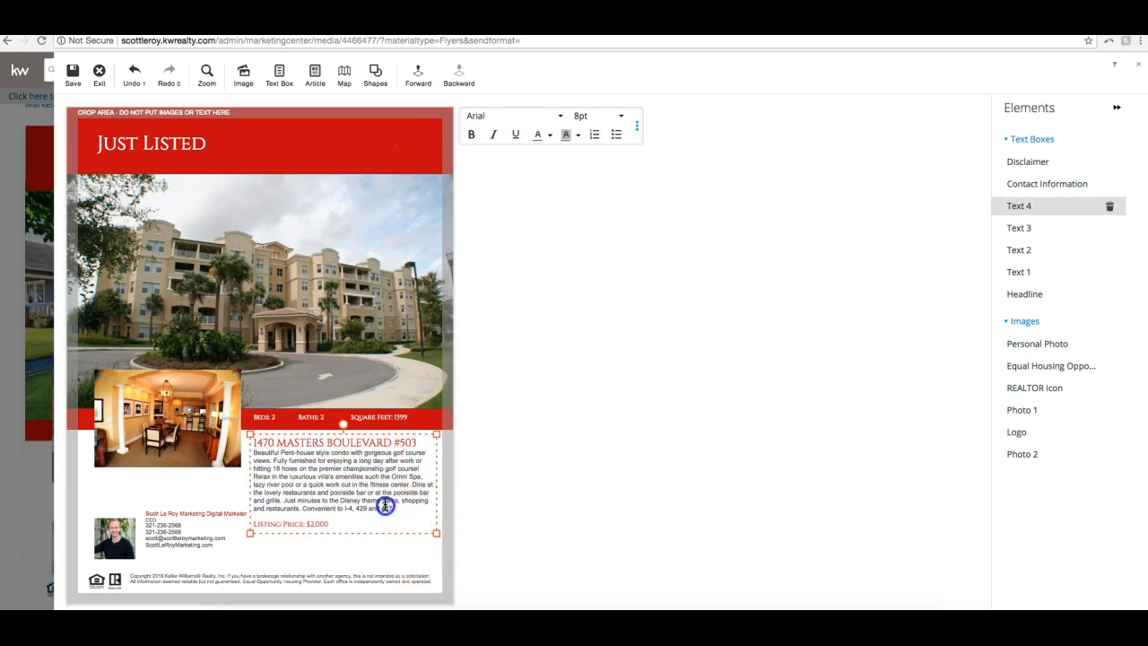
left_click(674, 425)
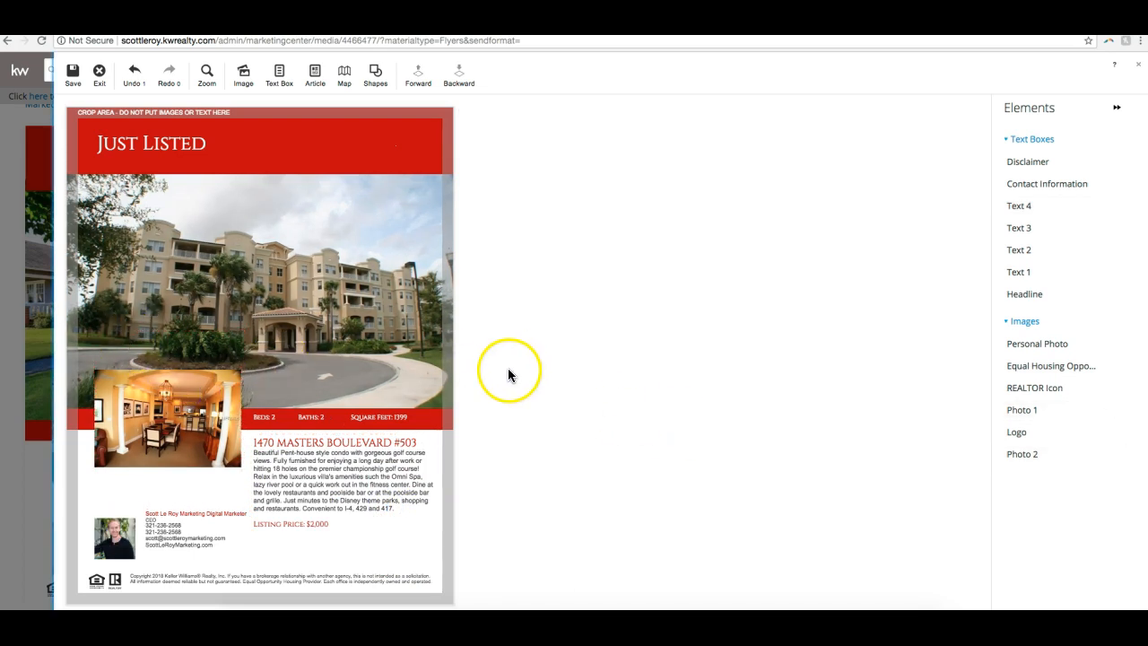
- Move the small interior photo up over the building photo and delete it from the flyer
left_click(206, 431)
left_click(173, 429)
left_click(625, 279)
left_click(185, 420)
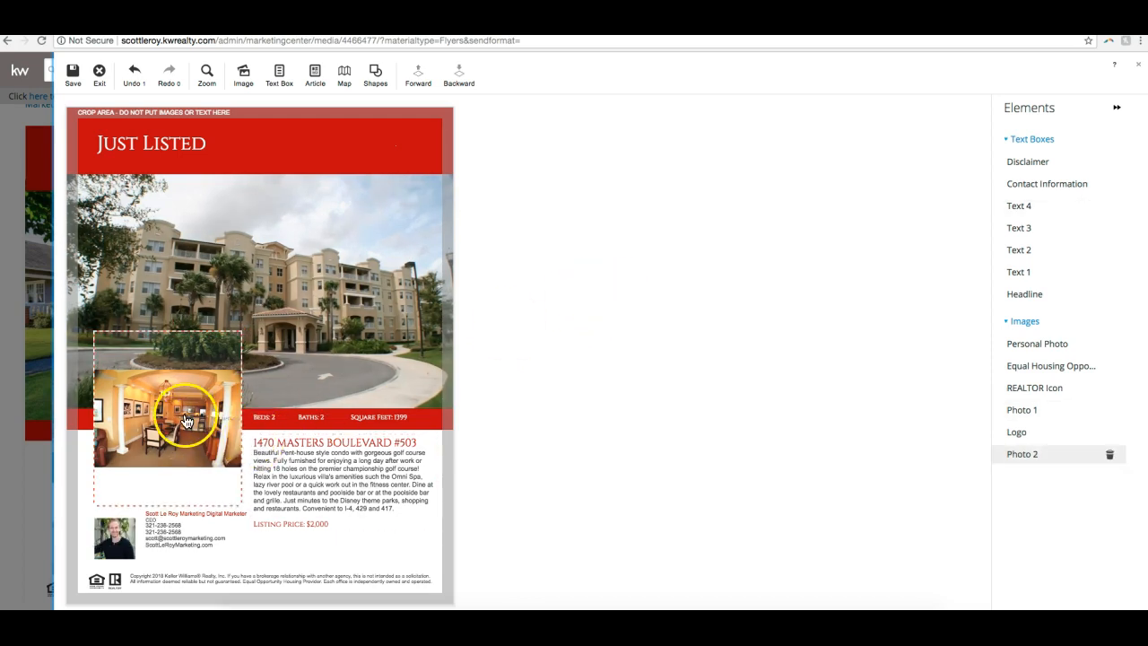
left_click_drag(186, 420, 216, 343)
left_click(220, 336)
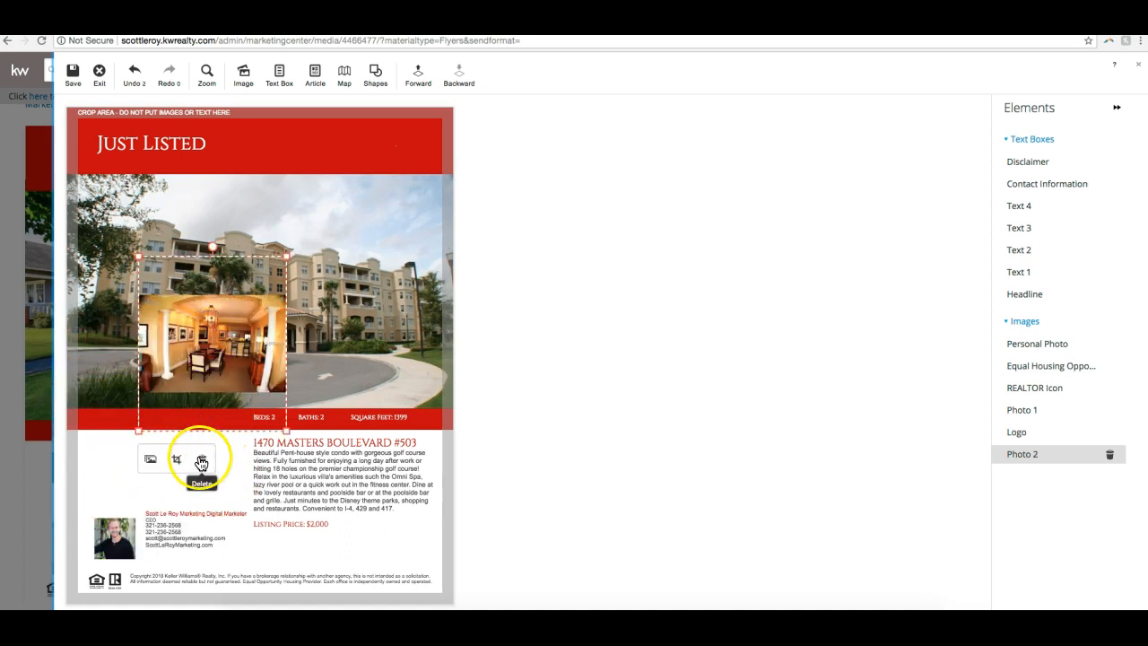
left_click(202, 461)
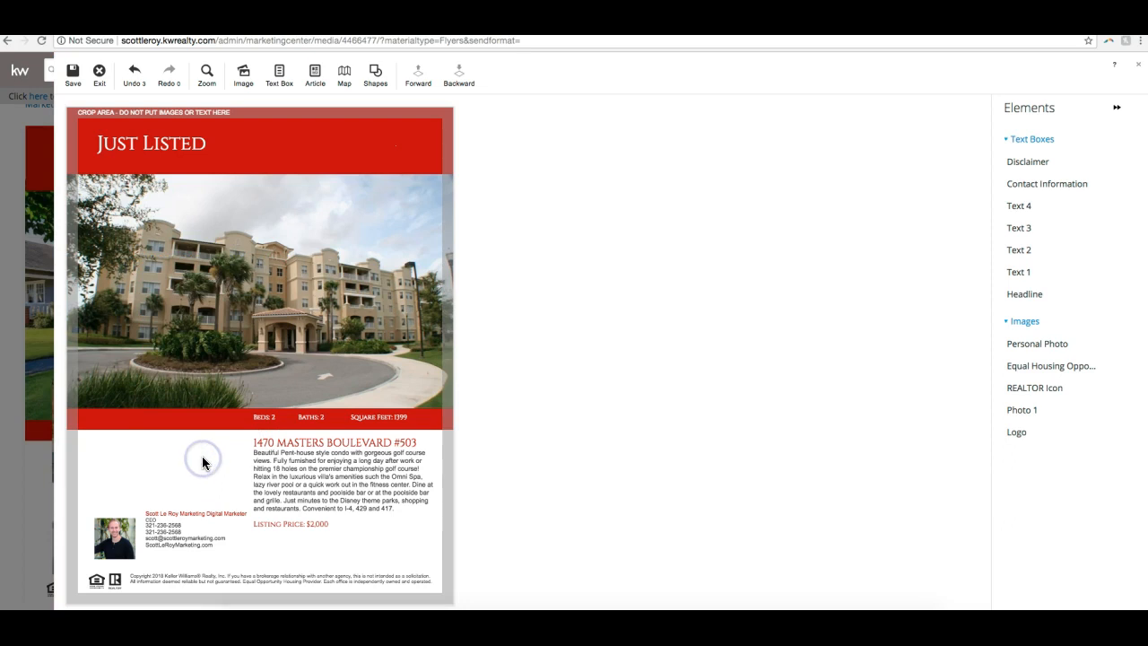
- Replace the flyer's main building photo with Image 12 from the listing's MLS images
left_click(334, 350)
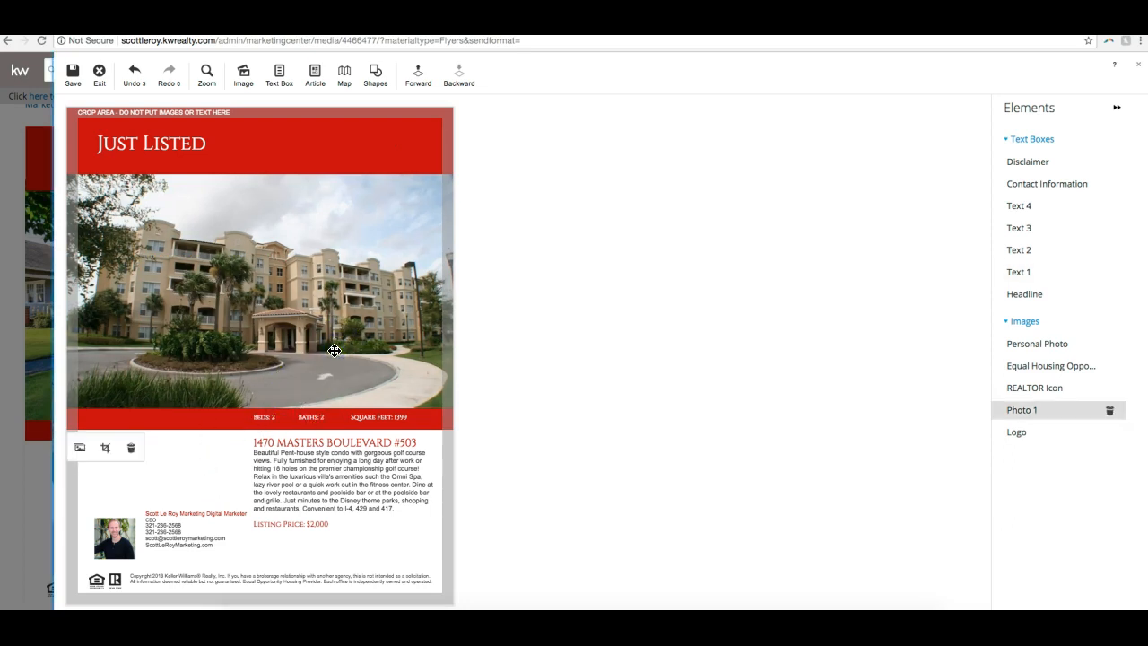
left_click(253, 297)
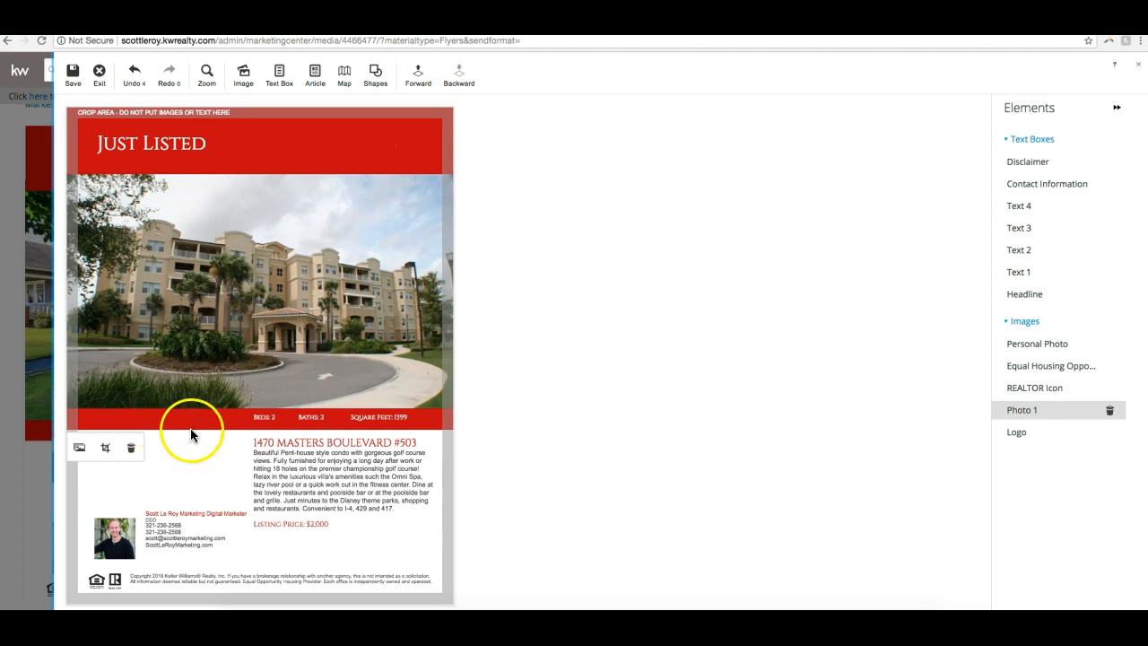
left_click(79, 454)
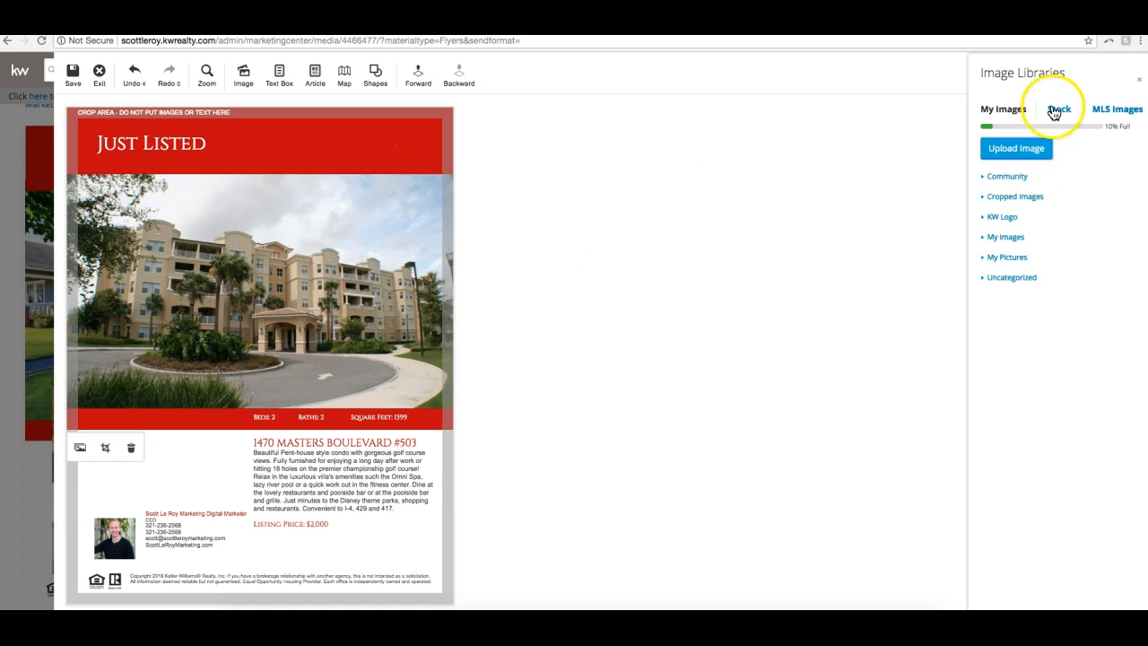
left_click(1121, 111)
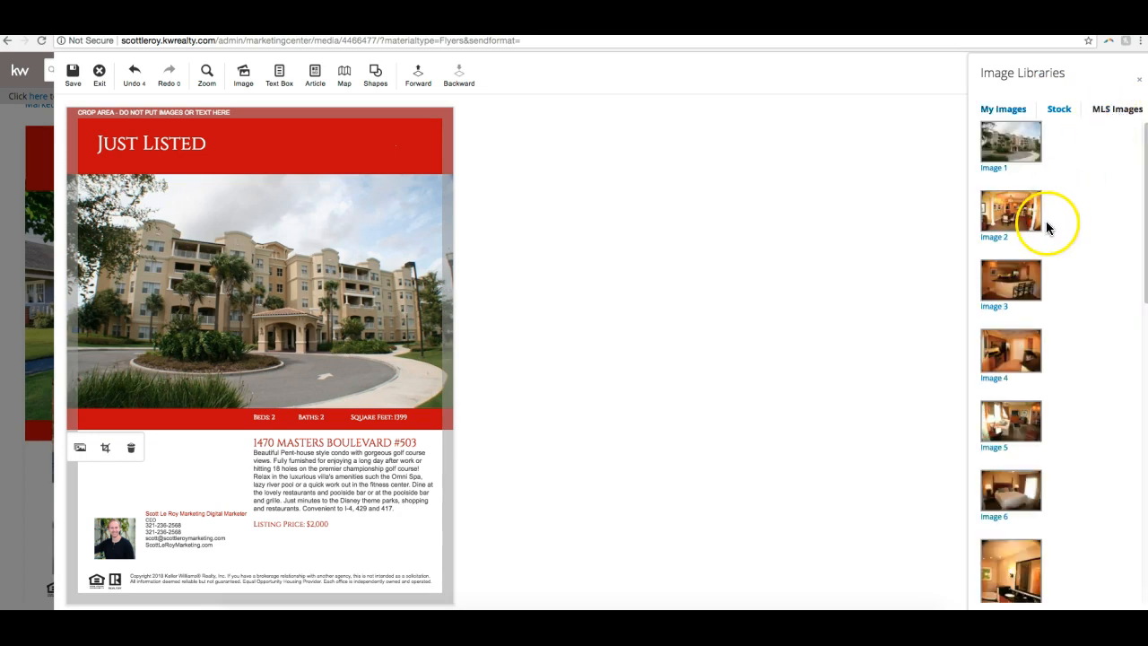
scroll(997, 258, "down", 3)
scroll(995, 278, "down", 8)
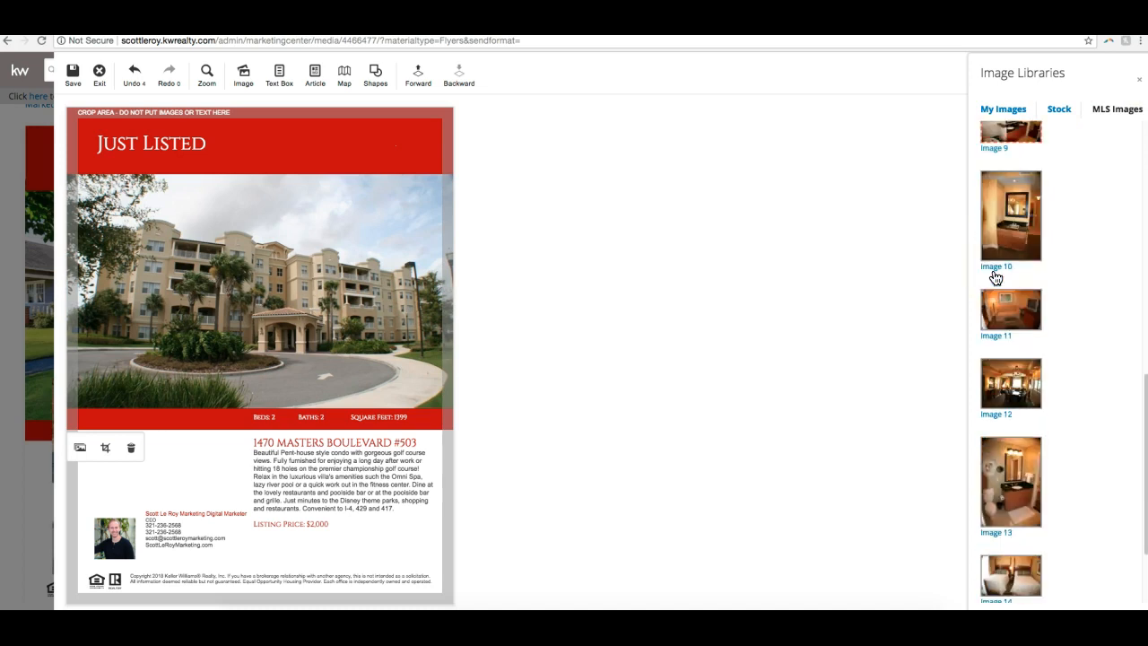
left_click(1031, 381)
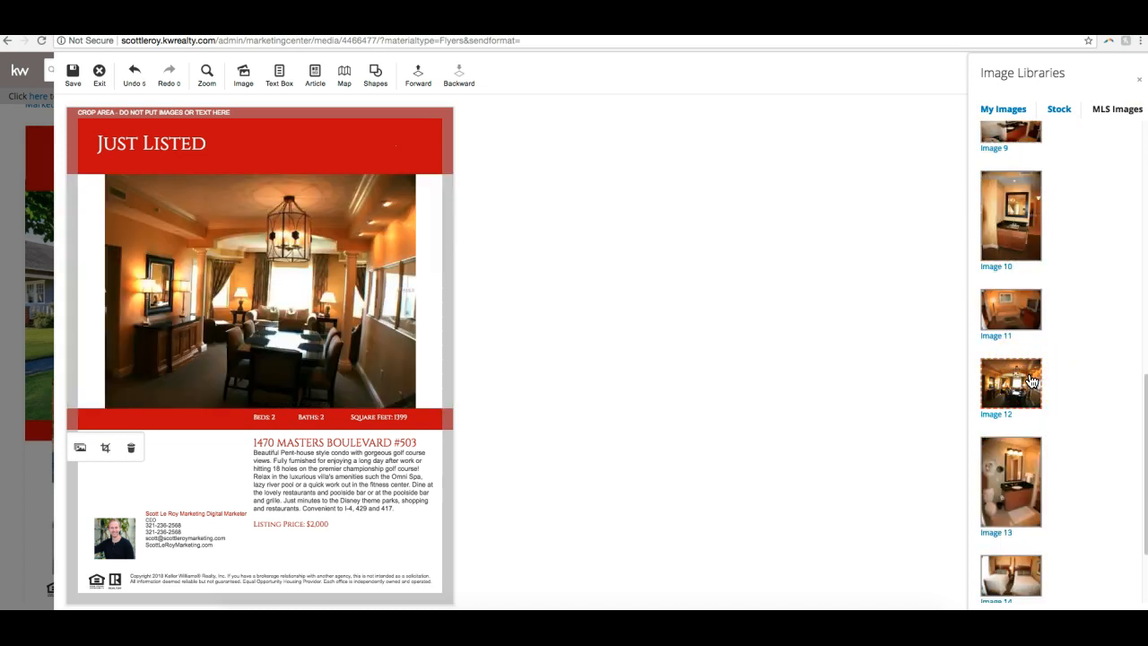
- Try Image 14 as the main photo, and switch back to Image 12
left_click(1007, 376)
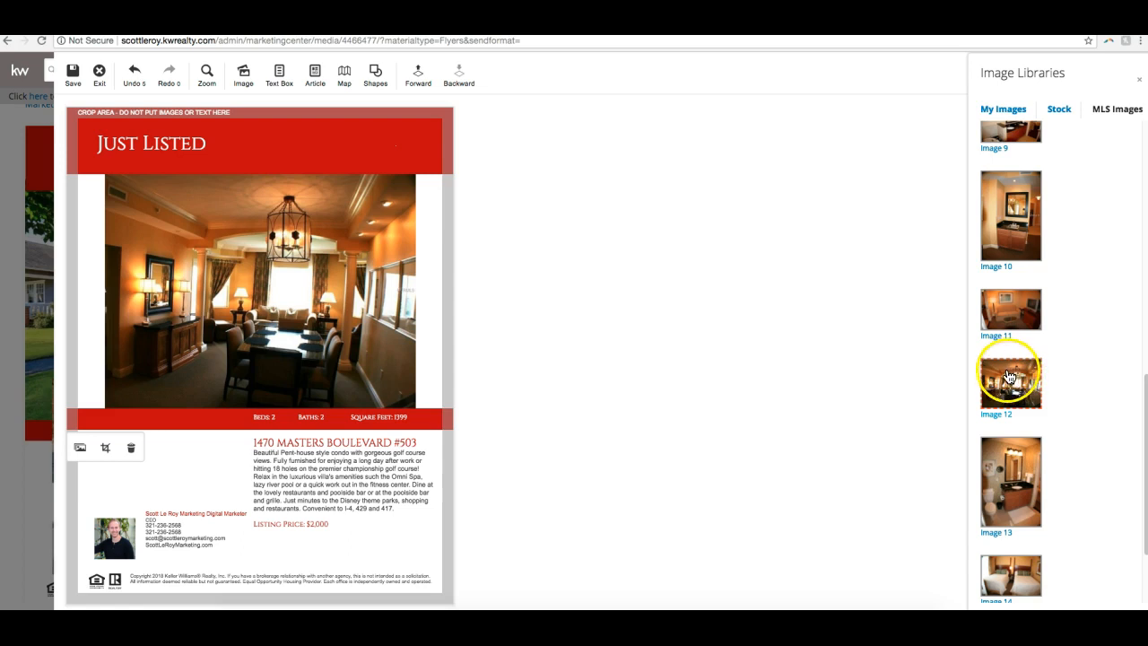
left_click(1022, 569)
left_click(1013, 375)
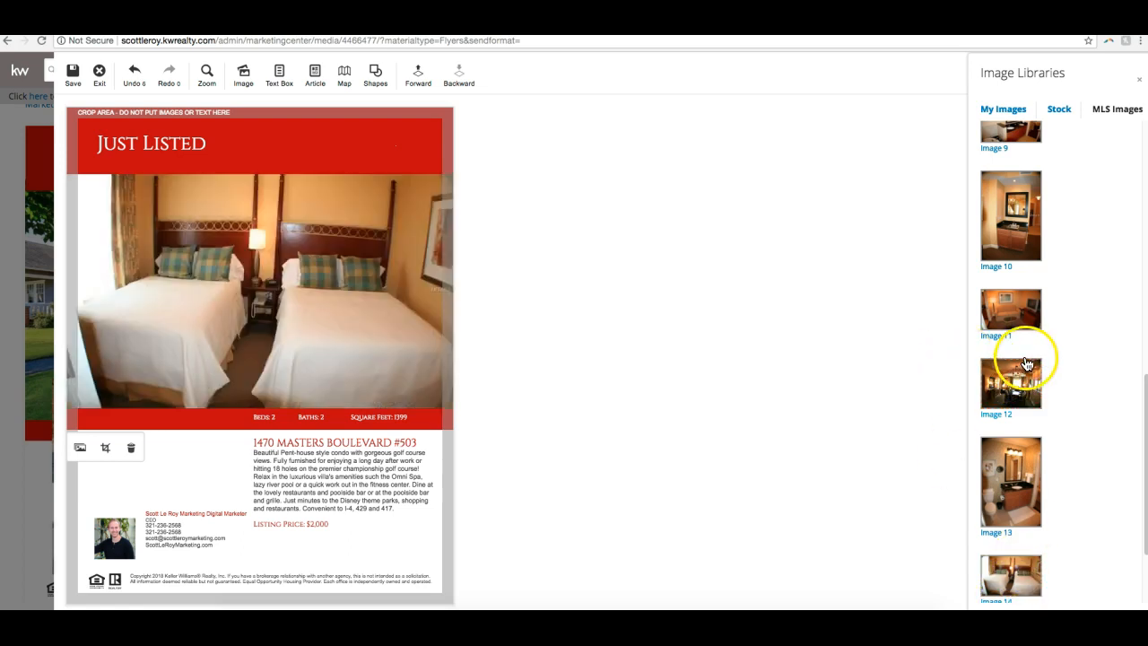
left_click(859, 359)
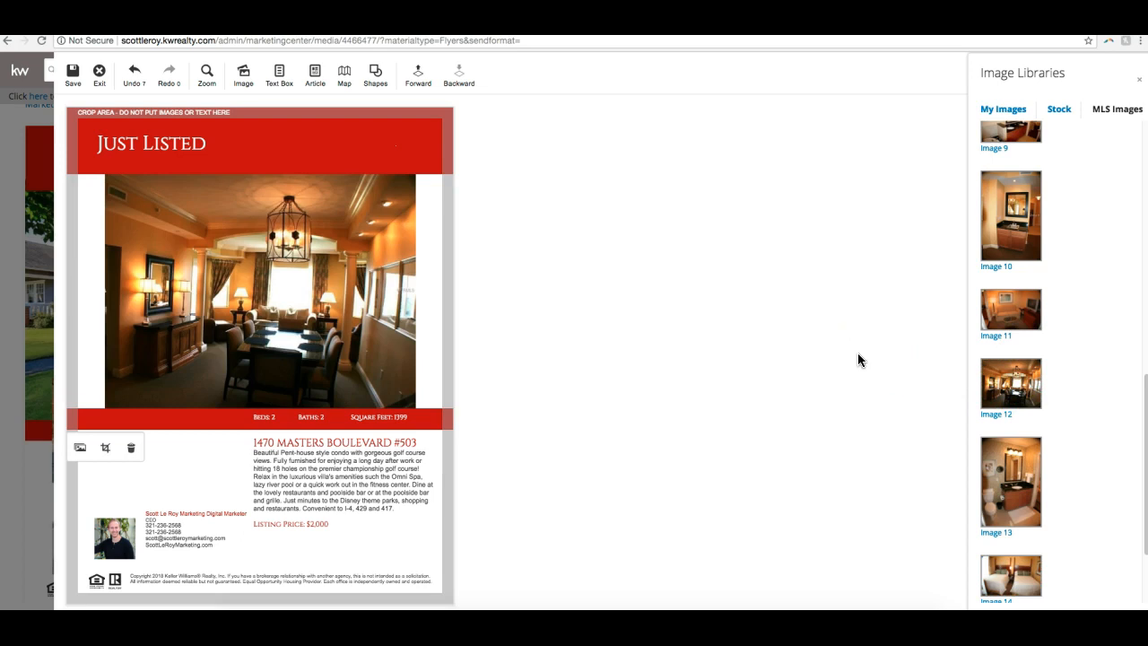
- Add "IN ORLANDO" to the end of the flyer's headline and widen its text box to fit on one line
left_click(428, 254)
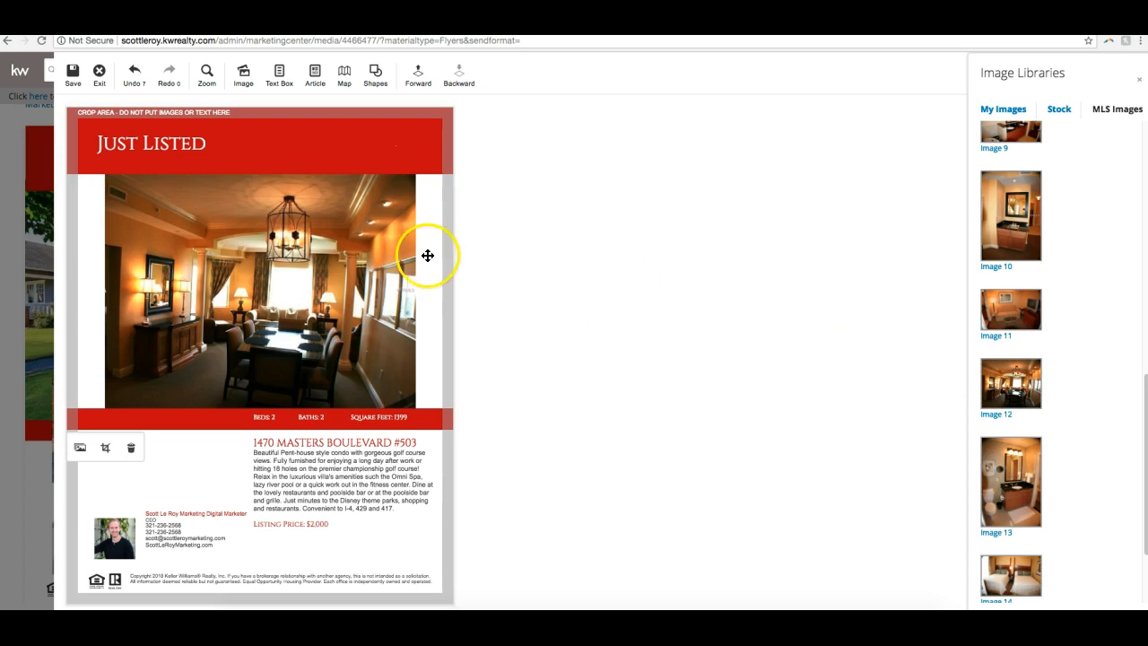
left_click(507, 257)
left_click(283, 172)
left_click(186, 148)
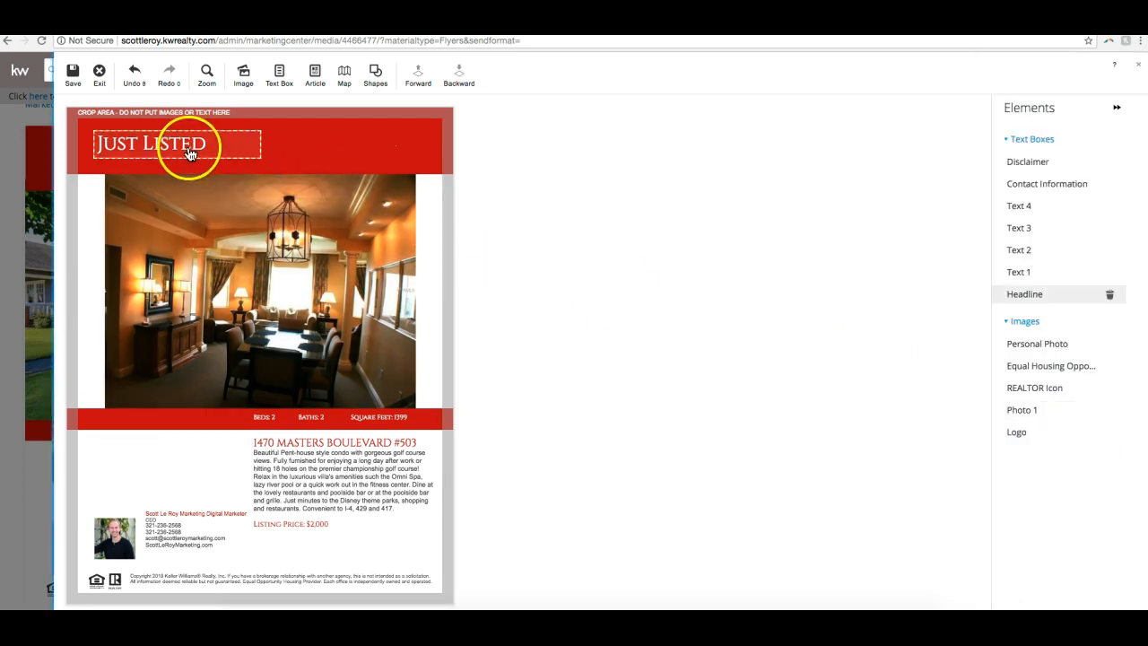
left_click(189, 154)
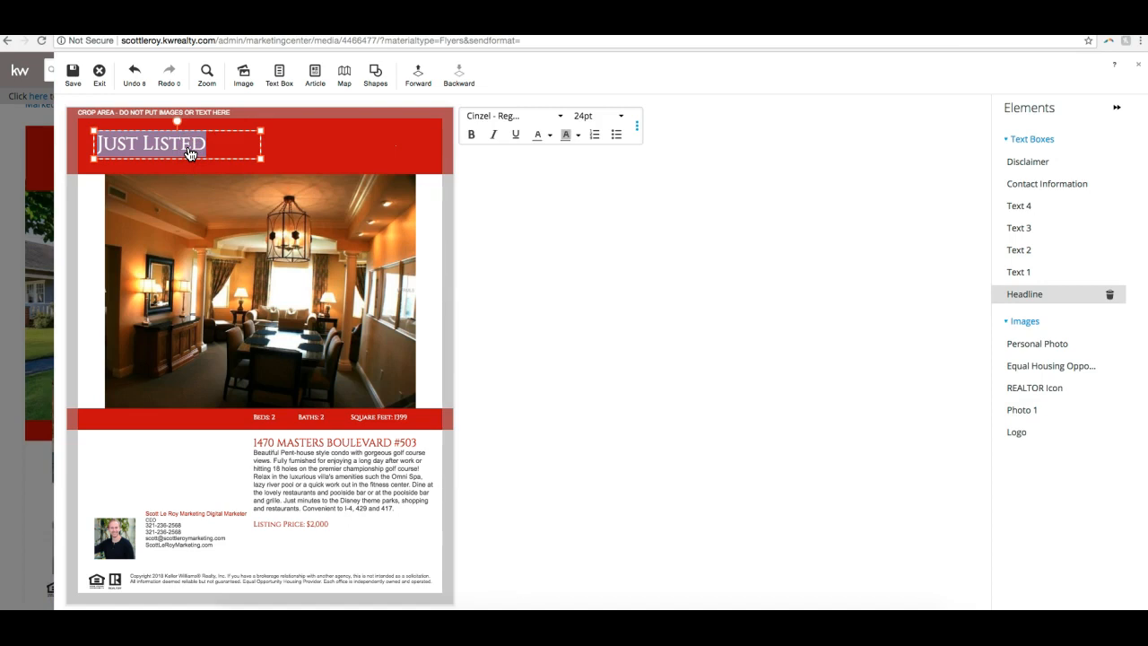
key("Right")
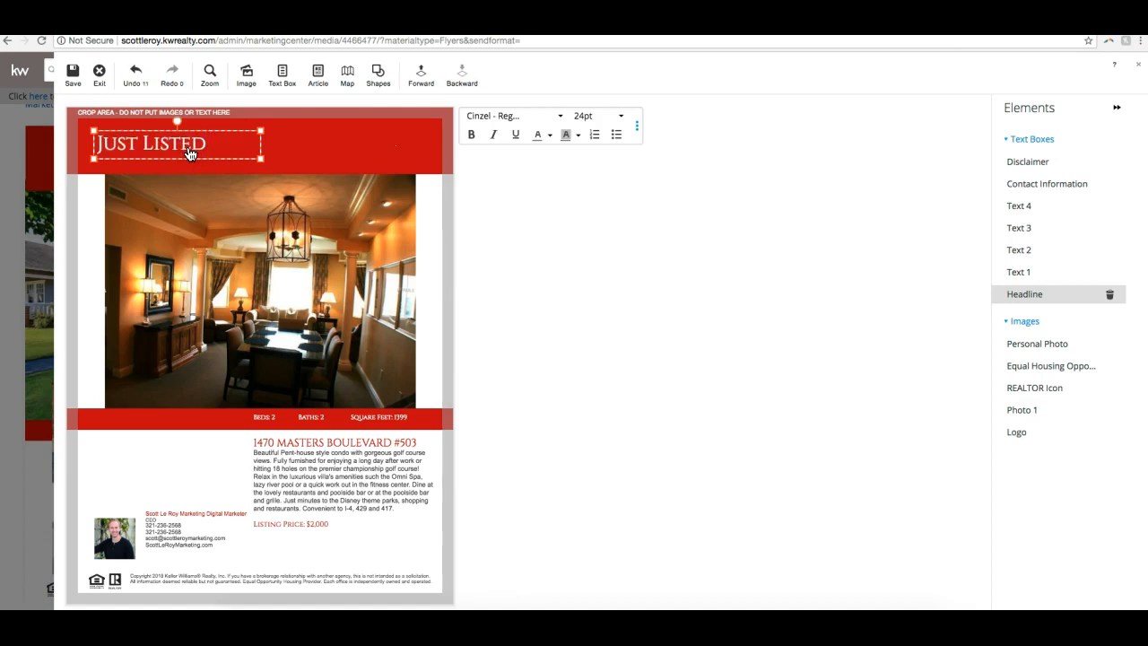
type("IN ORLANDO")
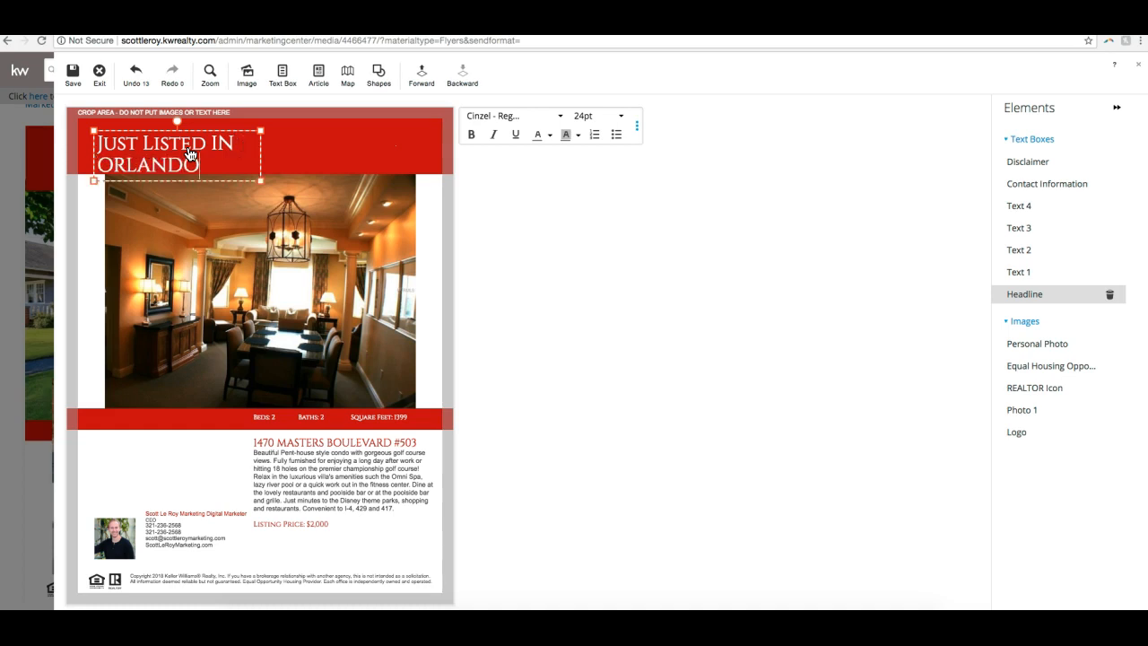
left_click_drag(260, 159, 389, 159)
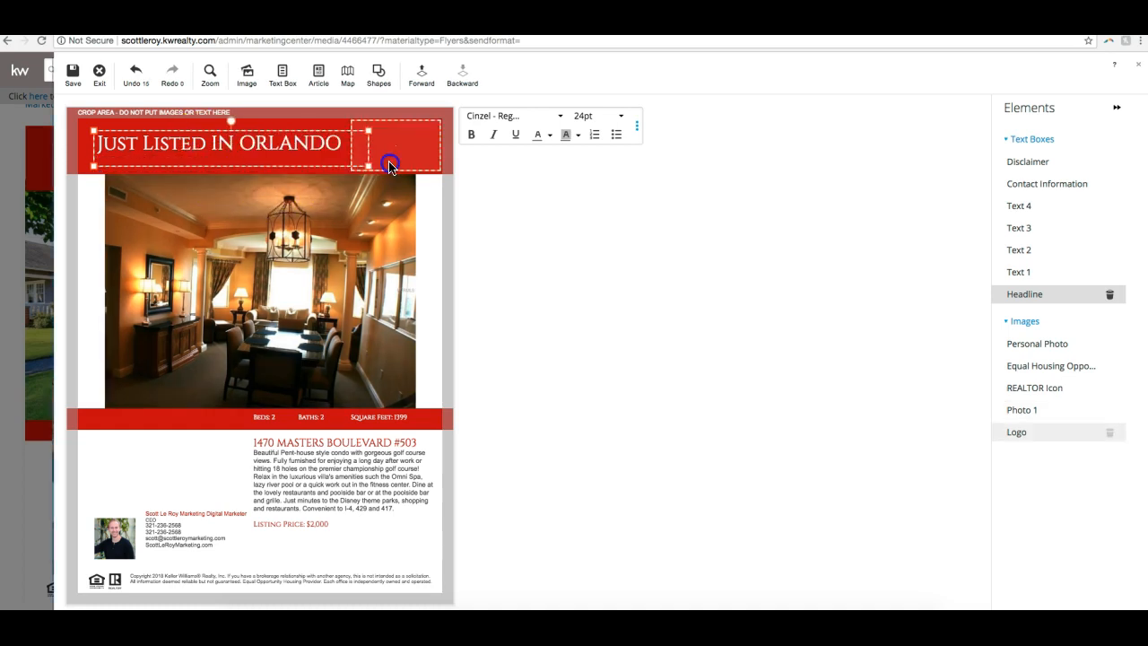
- Set the font of the whole headline to Futura - Light
triple_click(313, 142)
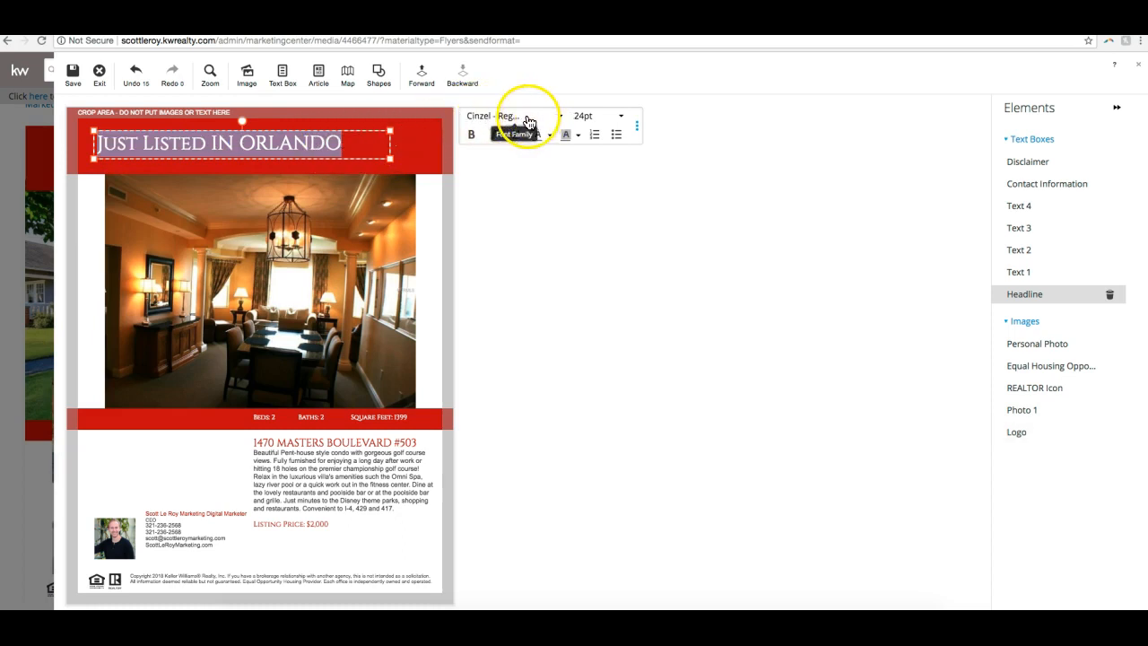
left_click(529, 123)
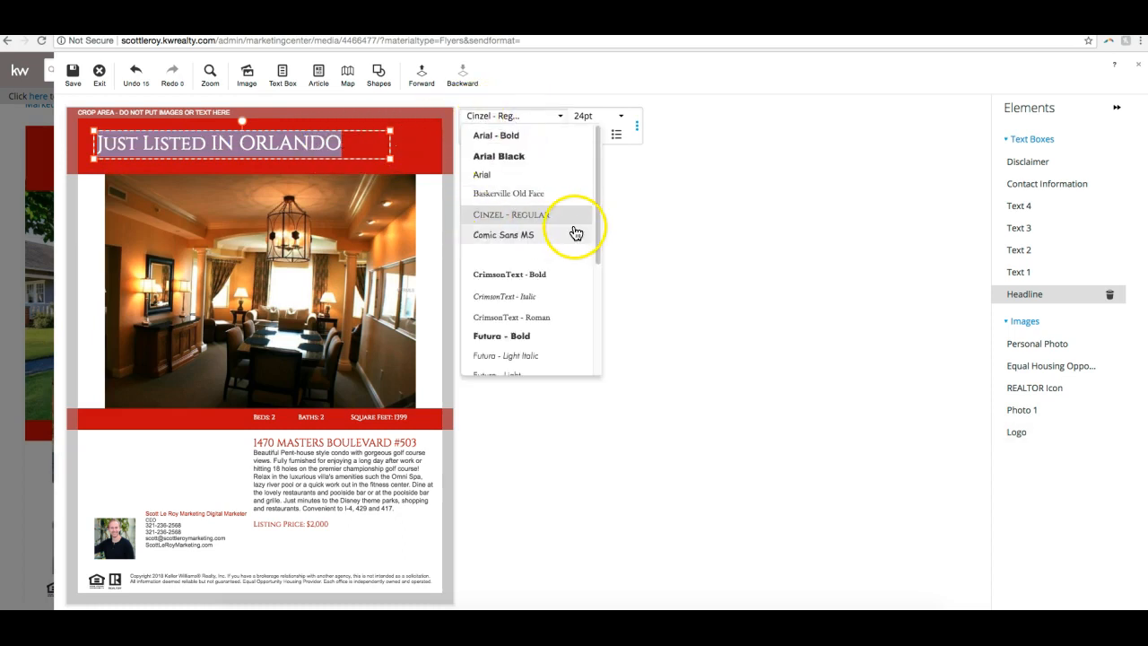
scroll(574, 231, "down", 5)
scroll(547, 239, "up", 5)
scroll(529, 246, "down", 5)
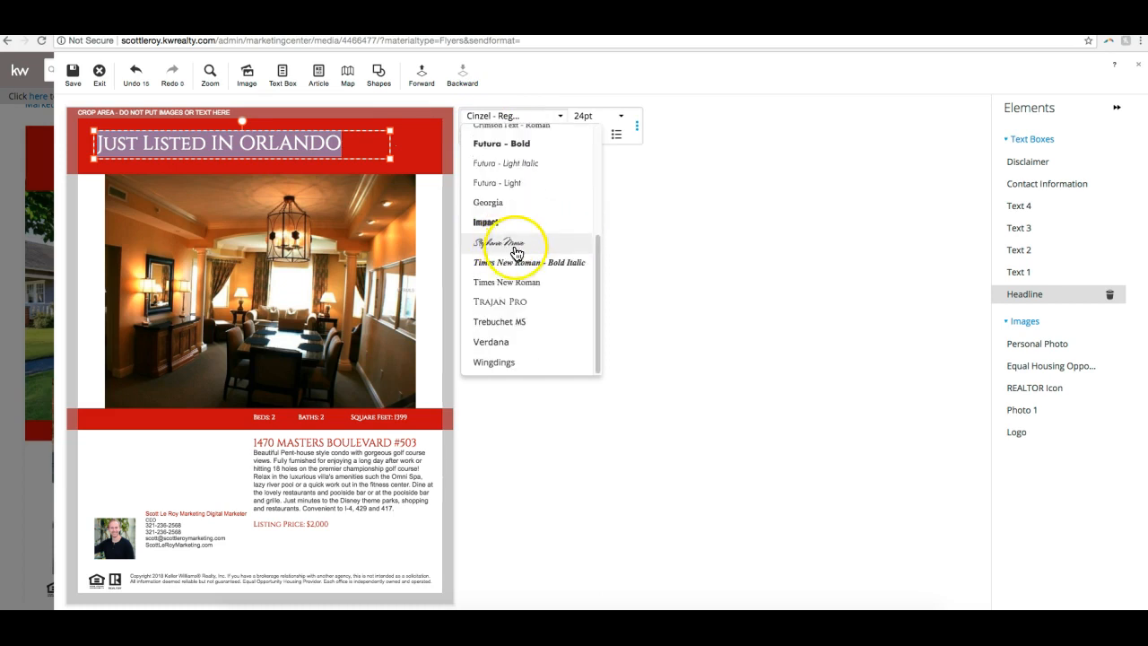
left_click(509, 183)
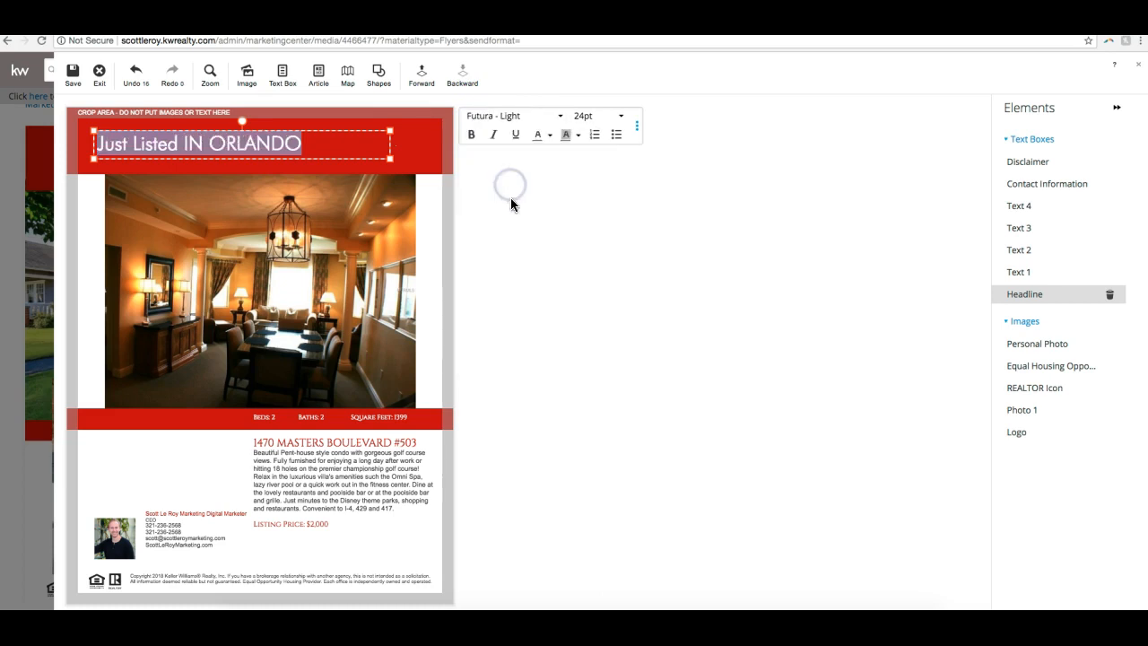
- Replace the capitalized "IN ORLANDO" in the headline with "in Orlando"
left_click(284, 139)
double_click(260, 140)
key("BackSpace")
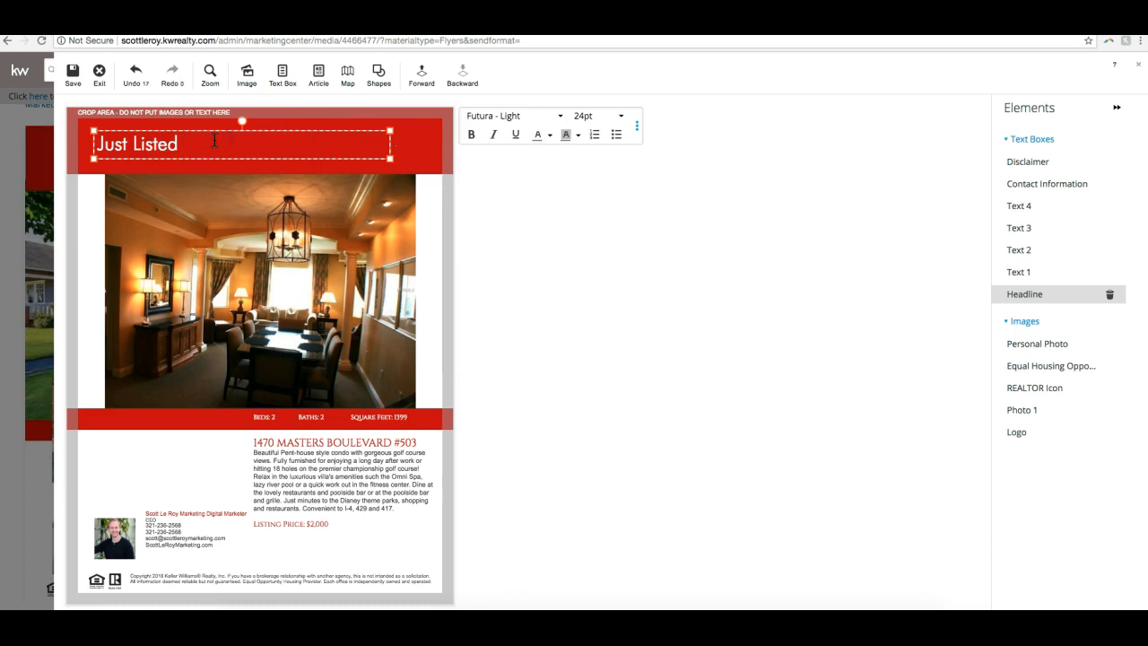
left_click(485, 299)
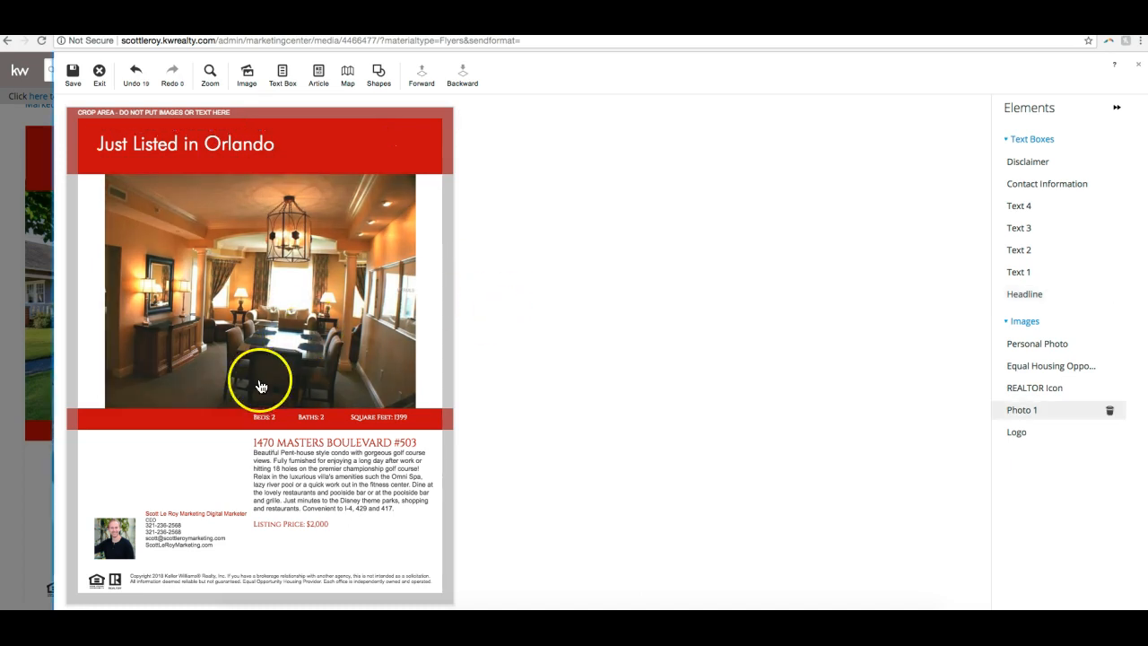
- Move the empty logo placeholder out of the flyer's header and delete it
left_click(398, 154)
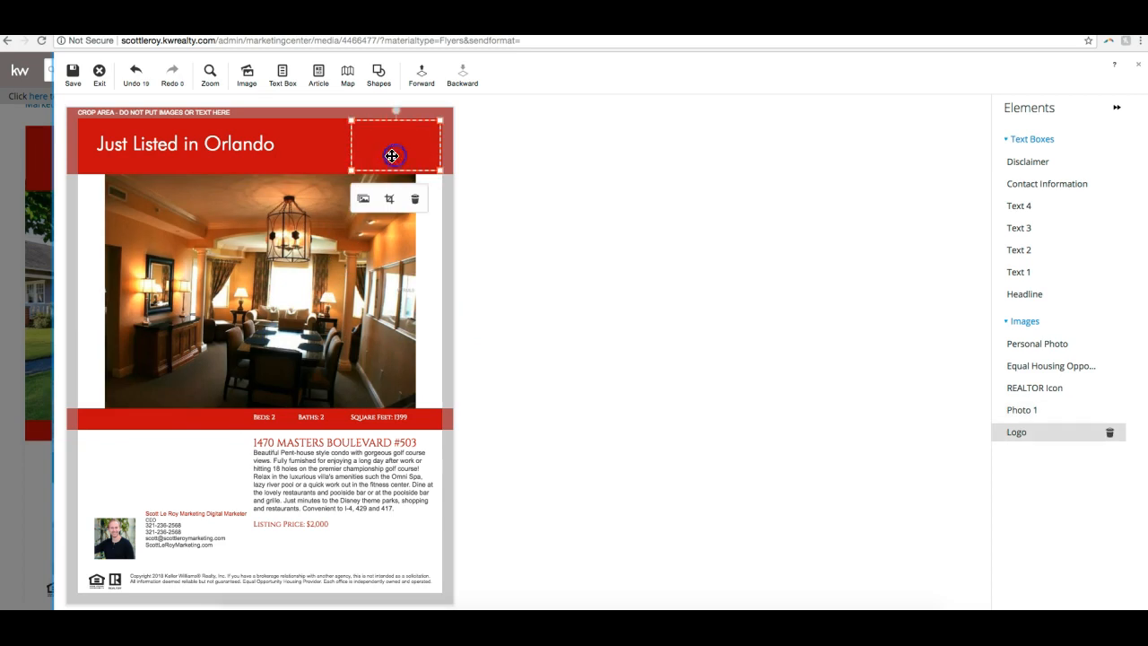
left_click_drag(402, 153, 305, 268)
left_click(318, 314)
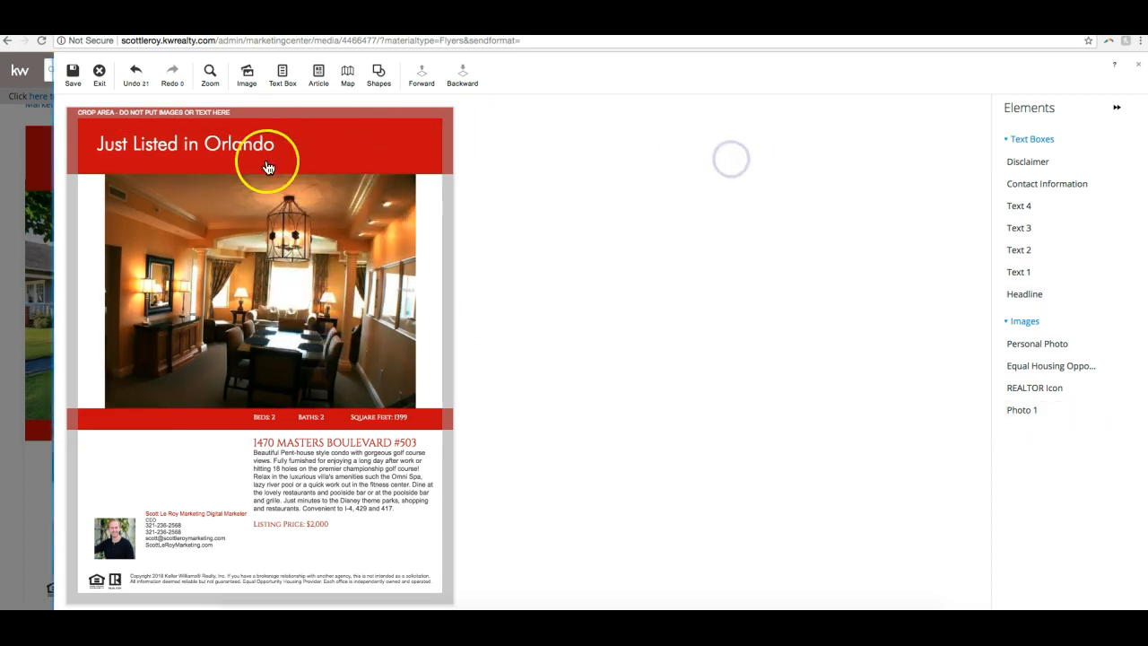
- Add a new image placeholder to the flyer and place it in the blank area above the agent's photo
left_click(248, 75)
left_click_drag(167, 218, 161, 431)
left_click_drag(142, 476, 131, 493)
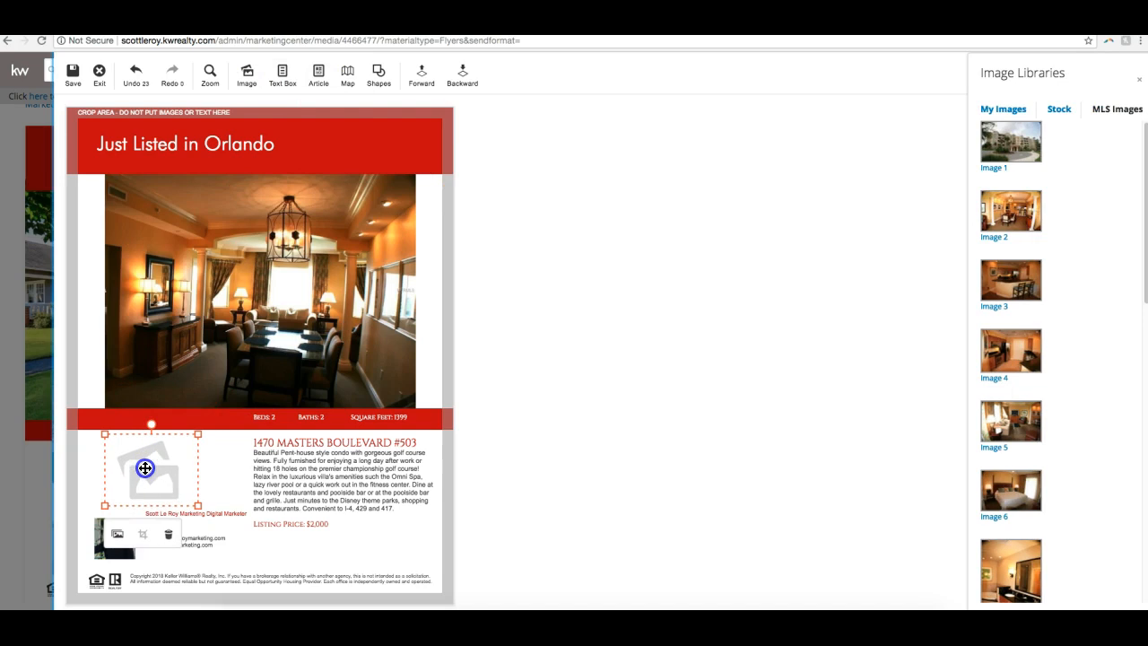
- Start an image upload for the placeholder and browse to the CMYK folder inside 327_PalmBeaches in Downloads
left_click(1015, 115)
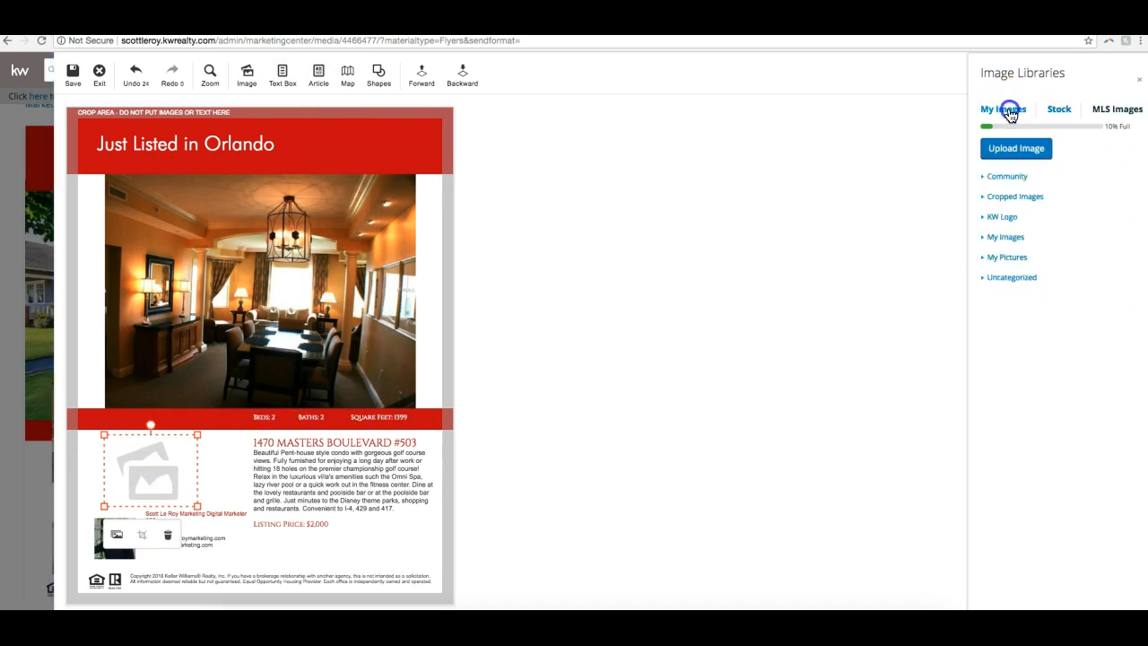
left_click(1013, 149)
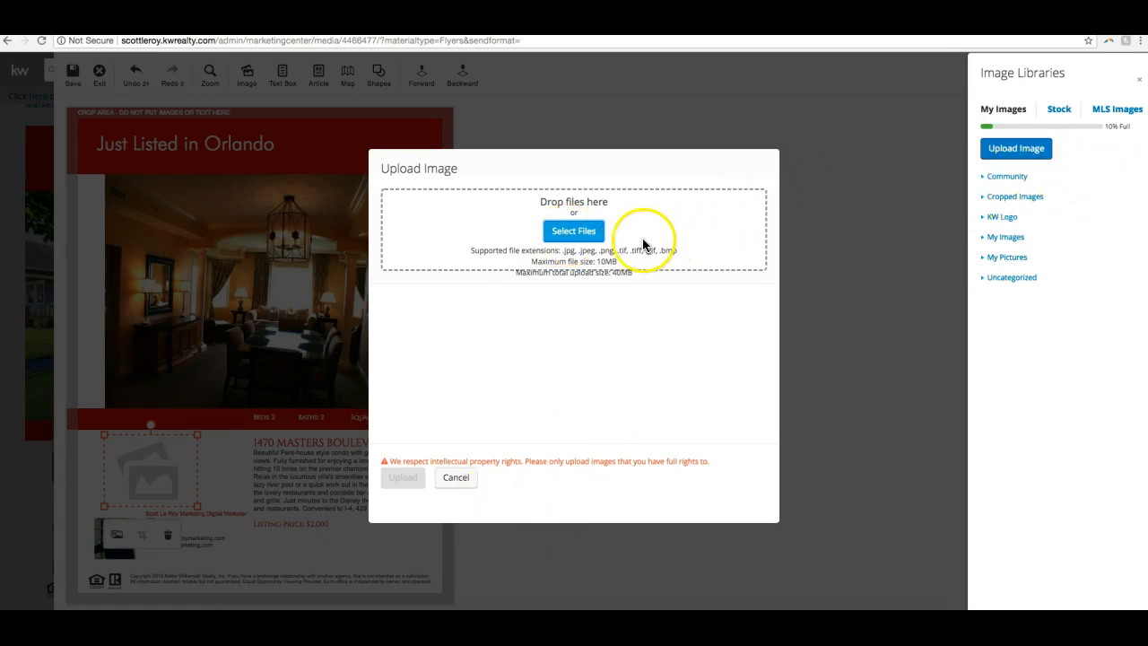
left_click(583, 238)
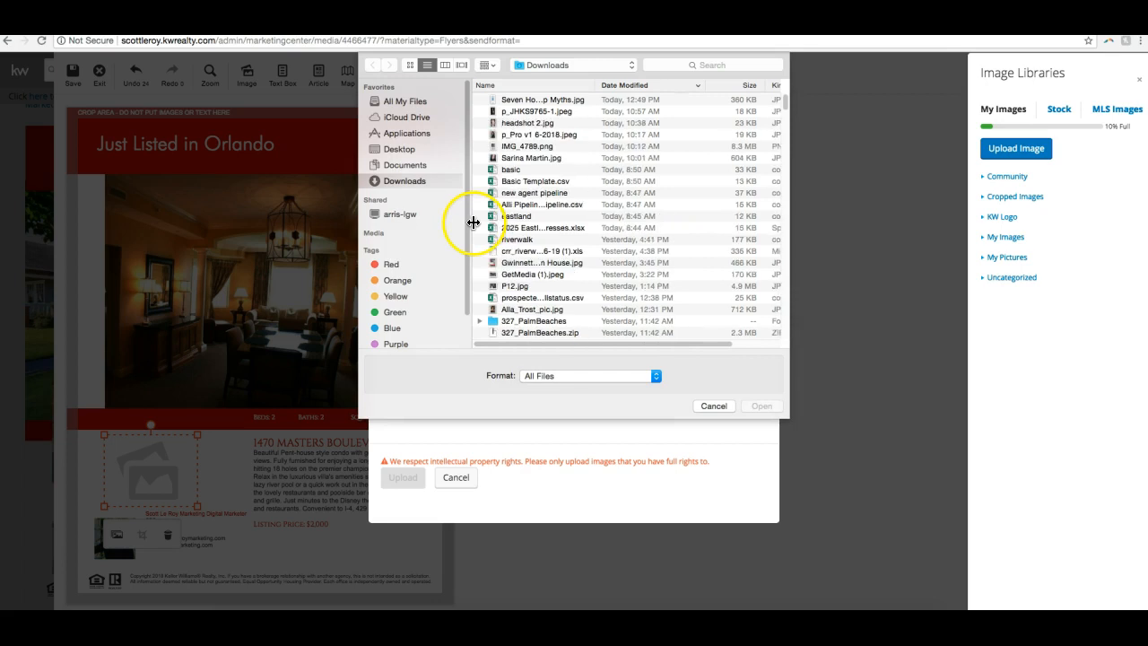
scroll(506, 305, "down", 1)
scroll(514, 305, "down", 2)
left_click(480, 284)
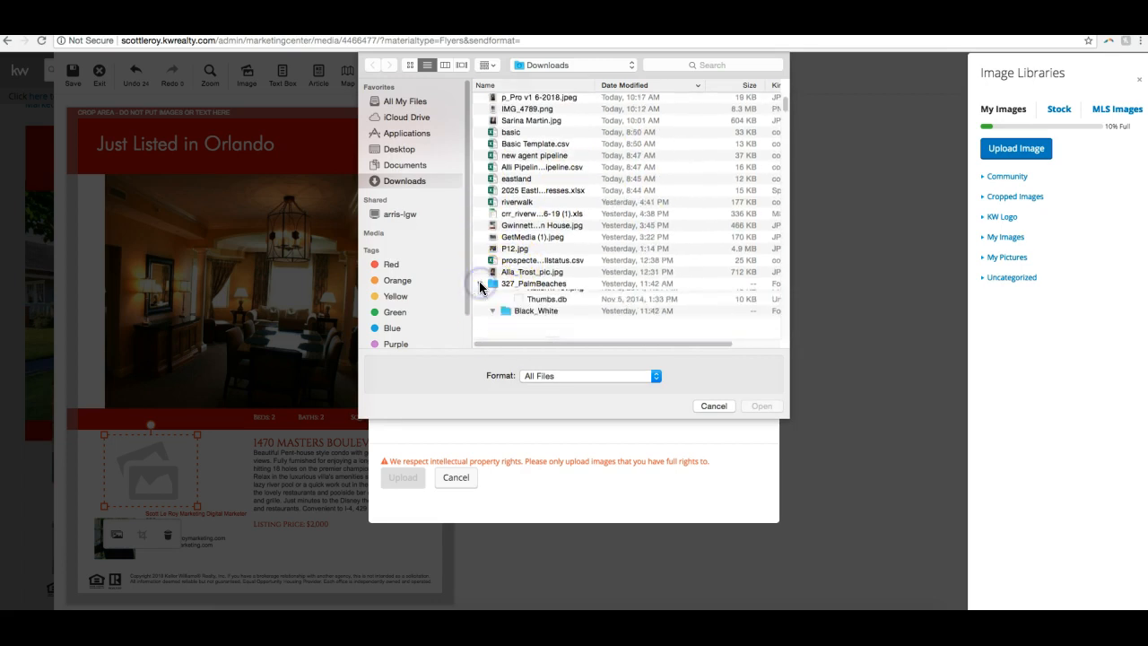
scroll(548, 297, "down", 1)
scroll(548, 297, "down", 1)
left_click(494, 249)
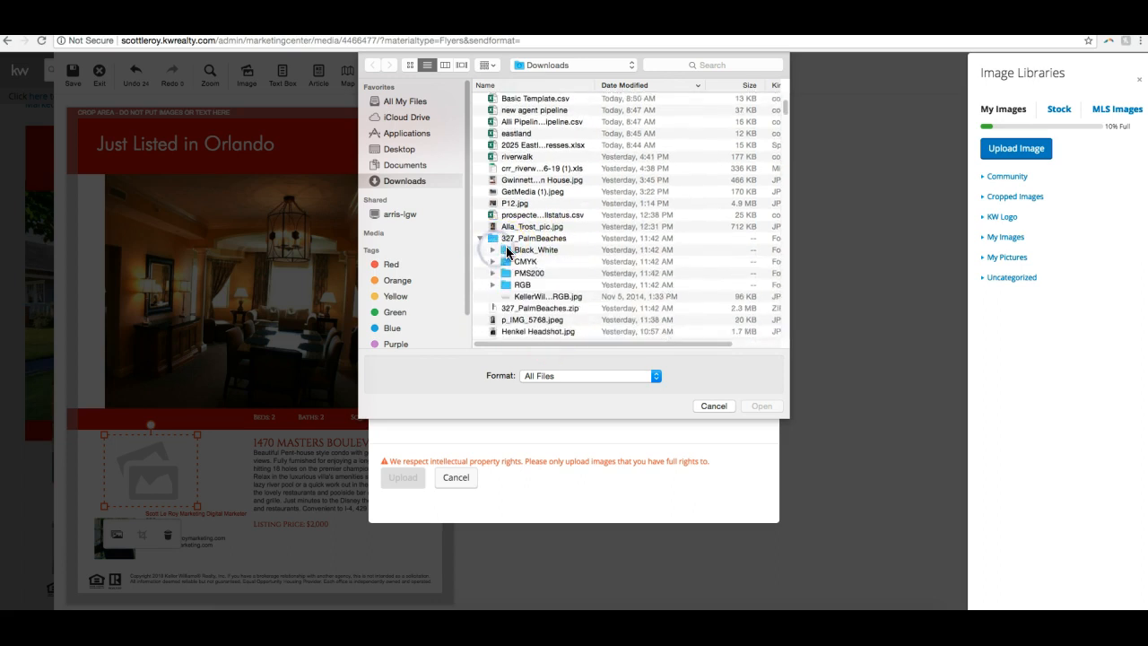
double_click(527, 262)
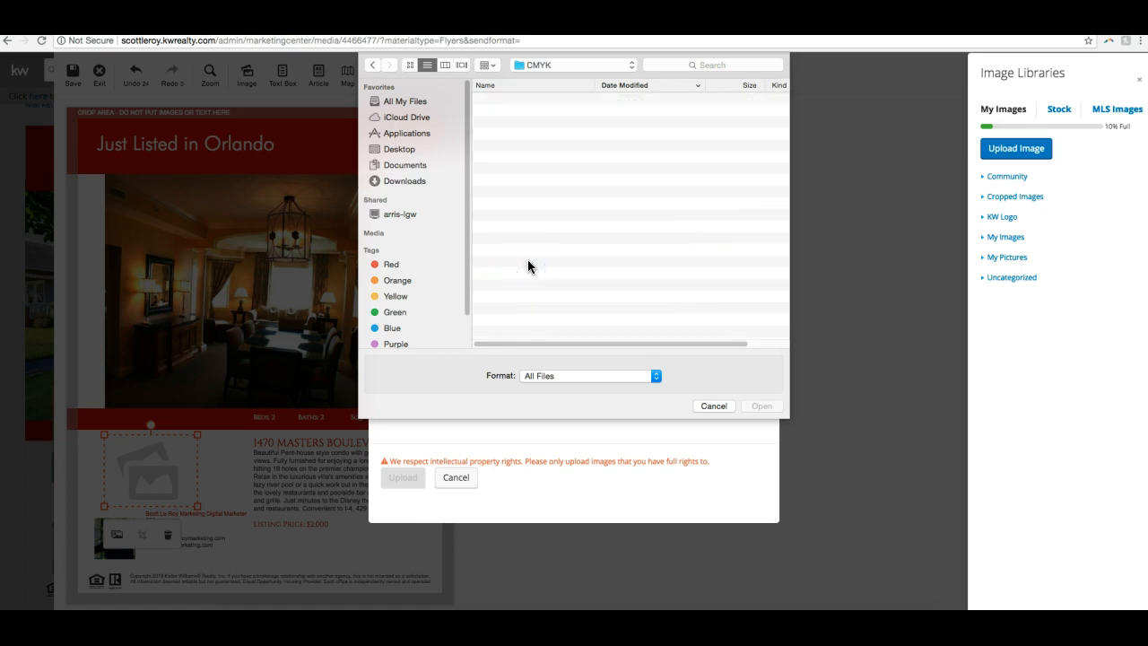
- Upload the KellerWilliams Palm Beaches CMYK JPG logo into the placeholder
left_click(545, 112)
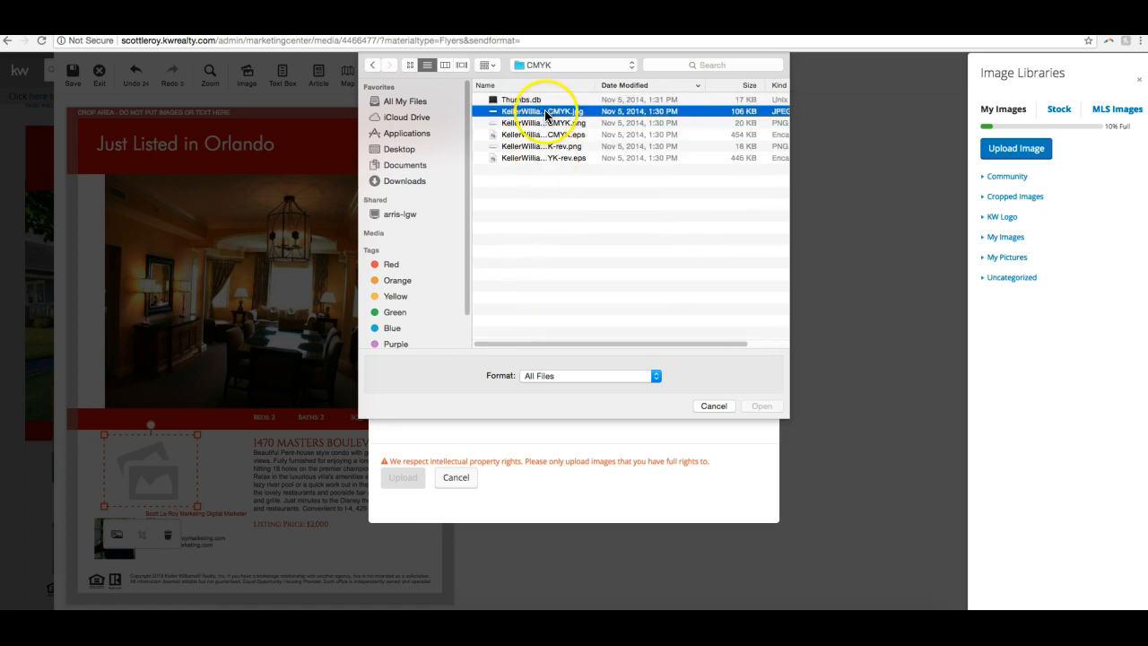
double_click(545, 112)
left_click(426, 492)
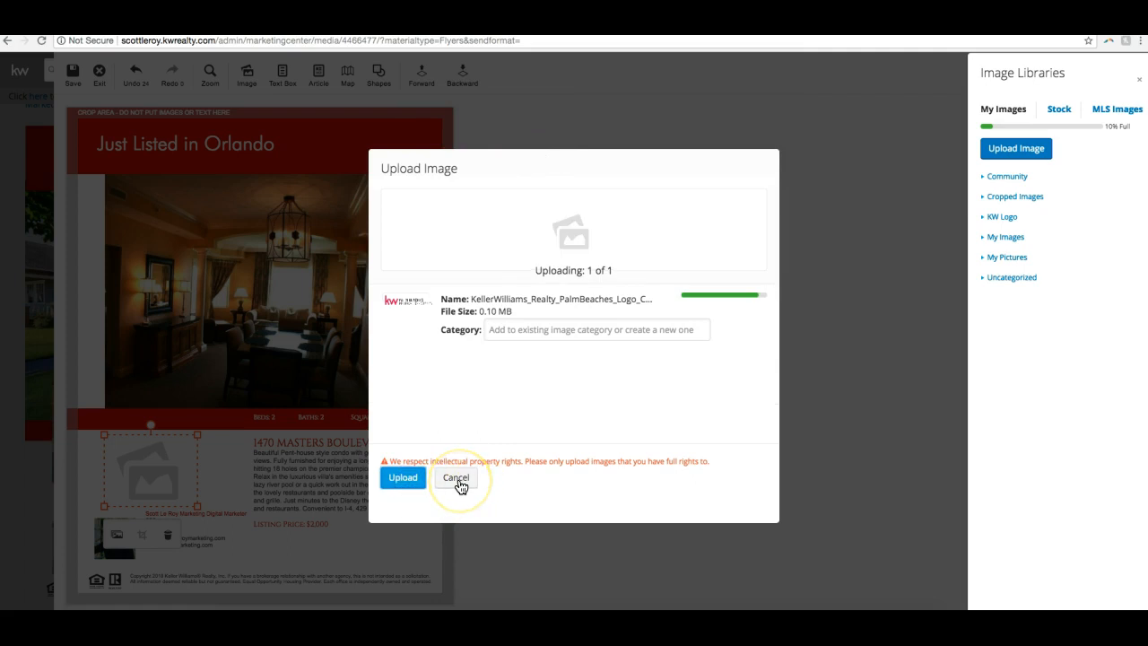
left_click(397, 440)
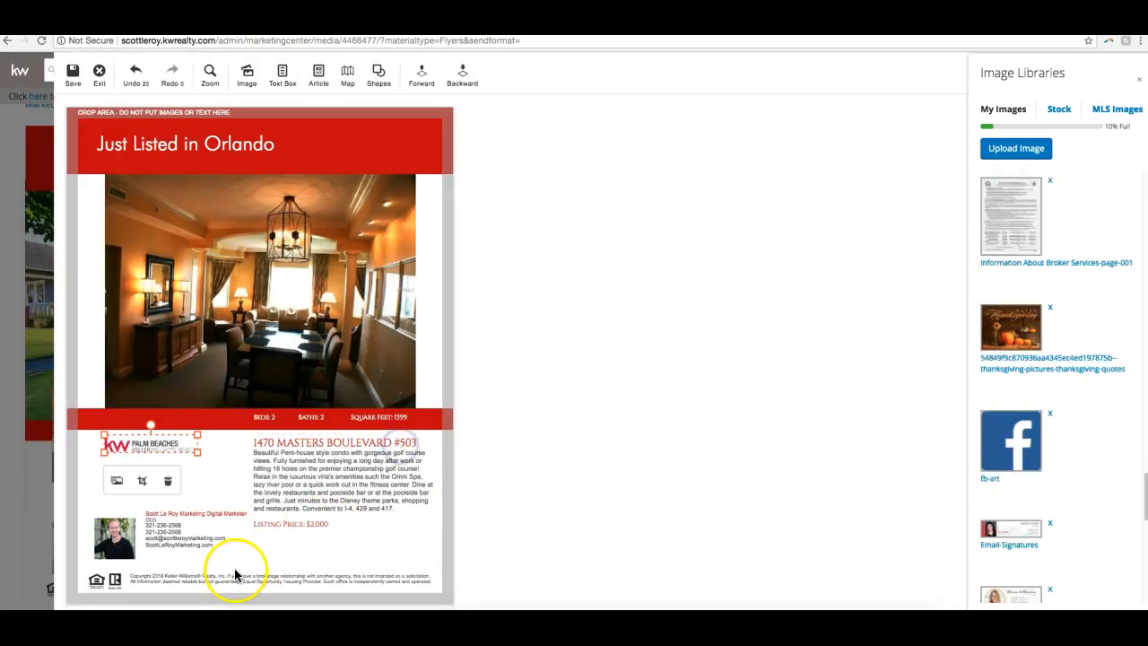
- Enlarge the Palm Beaches logo and position it directly above the agent's photo and contact details
left_click_drag(198, 454, 141, 478)
left_click_drag(274, 489, 187, 490)
left_click(523, 495)
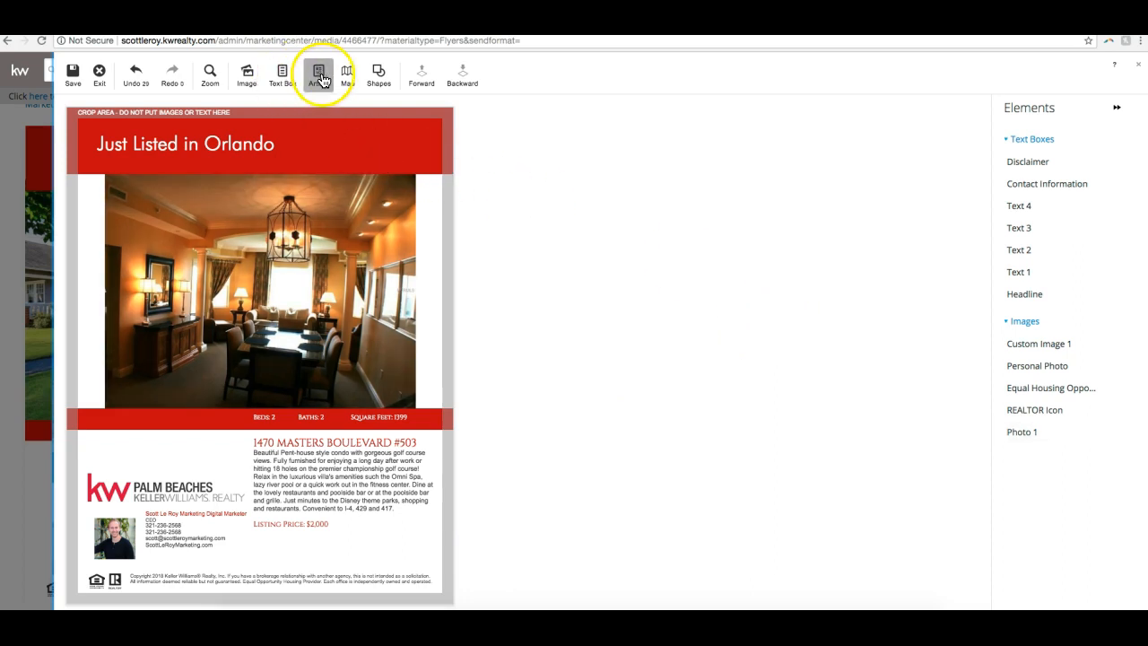
- Add a rectangle shape and stretch it across the flyer's width over the upper part of the photo
left_click(366, 81)
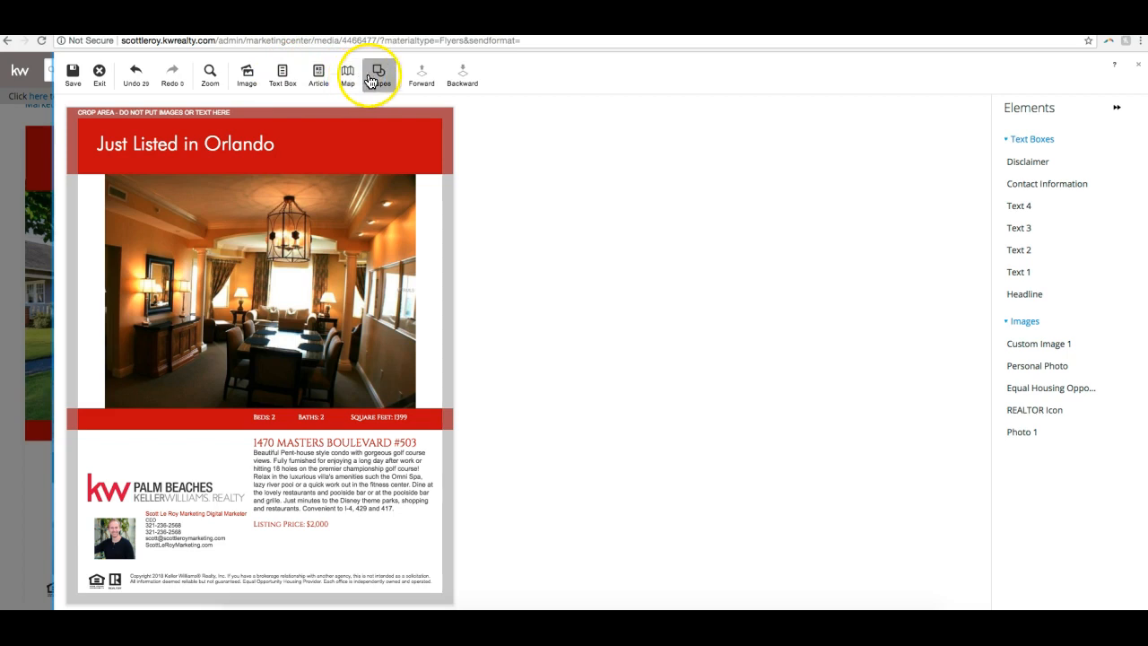
left_click(378, 109)
left_click_drag(188, 200, 472, 259)
left_click(383, 146)
left_click(417, 153)
left_click(335, 251)
left_click_drag(302, 231, 292, 230)
left_click_drag(80, 260, 112, 257)
left_click_drag(189, 226, 171, 236)
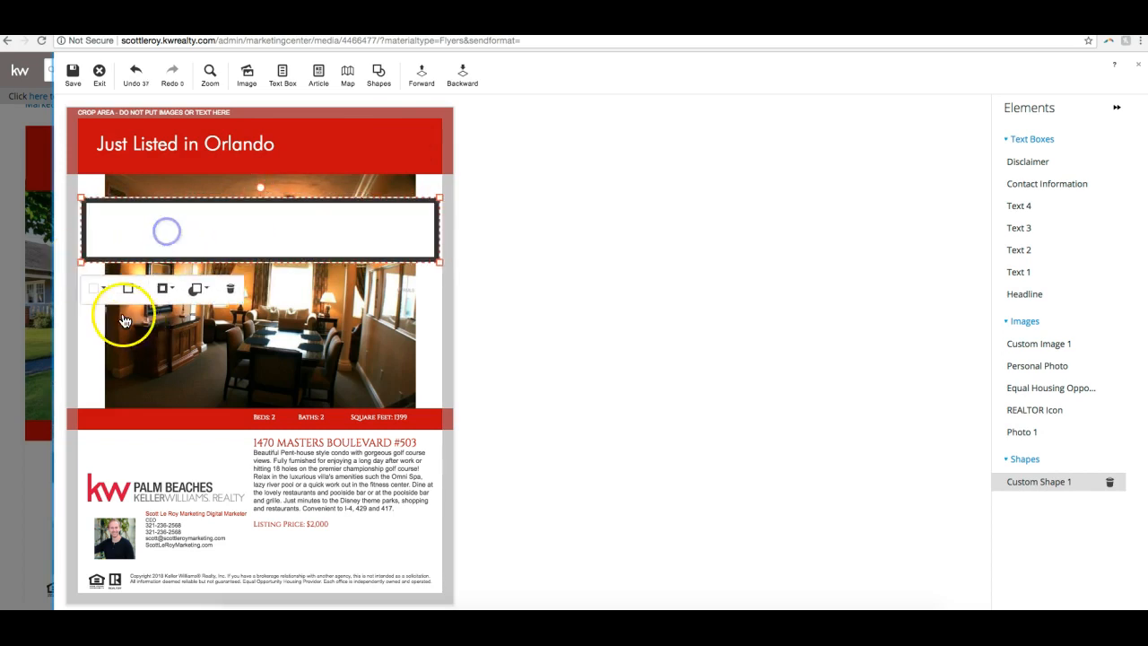
- Set both the fill and the border of the rectangle to the same turquoise
left_click(105, 289)
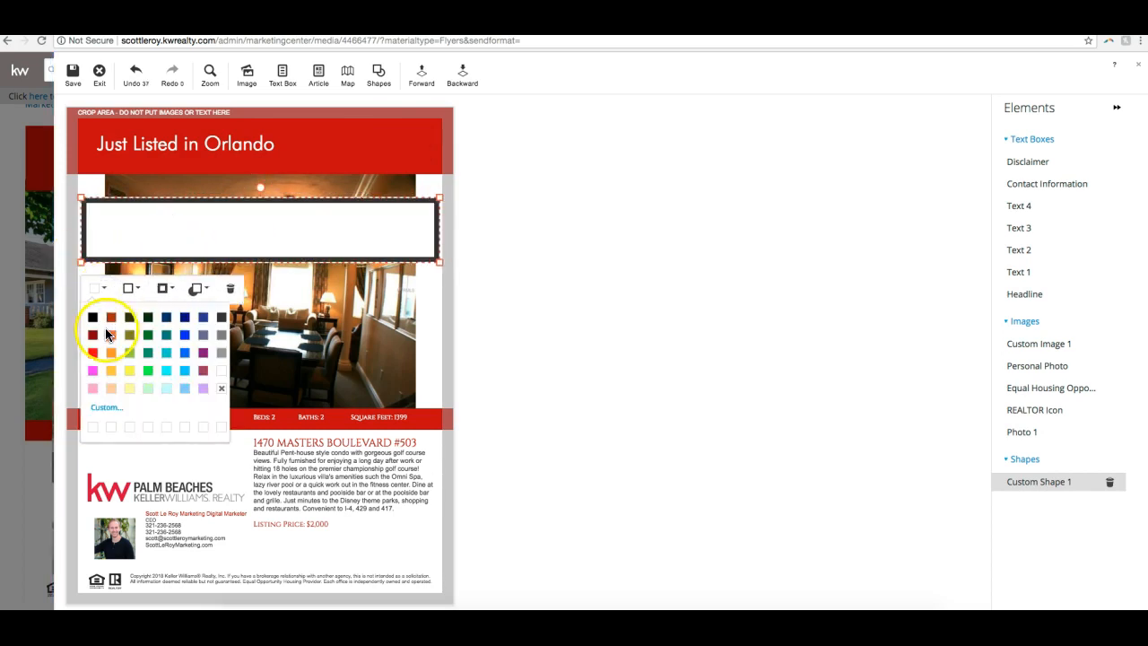
left_click(166, 361)
left_click(128, 288)
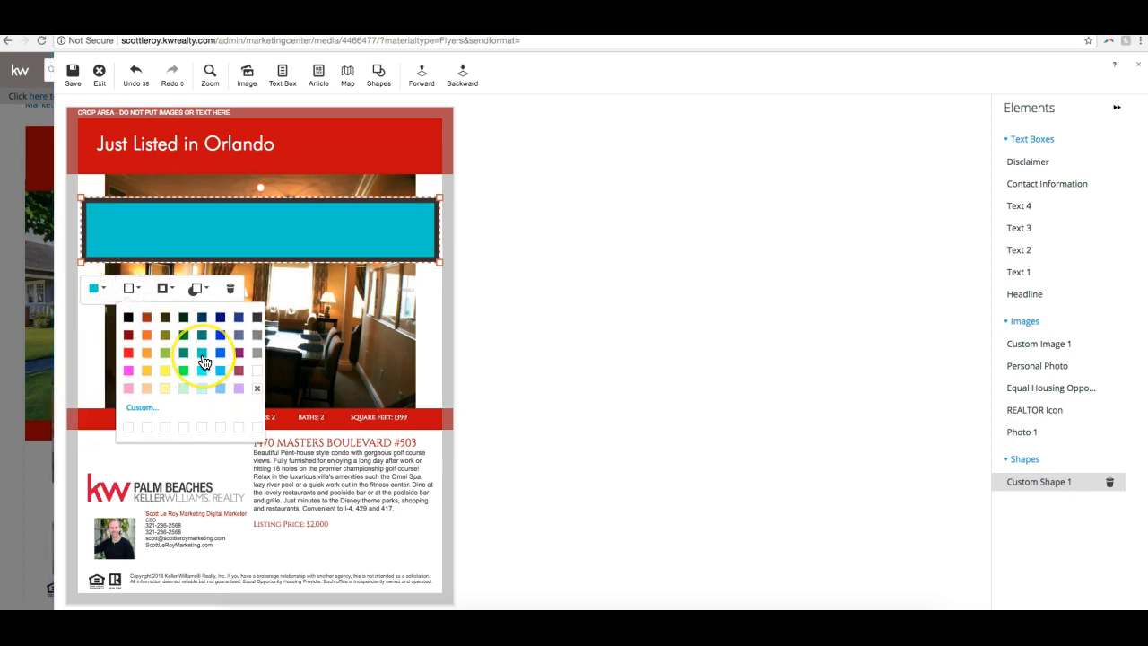
left_click(202, 359)
- Move the turquoise rectangle up toward the red header and bring the headline text forward
left_click_drag(212, 233, 210, 187)
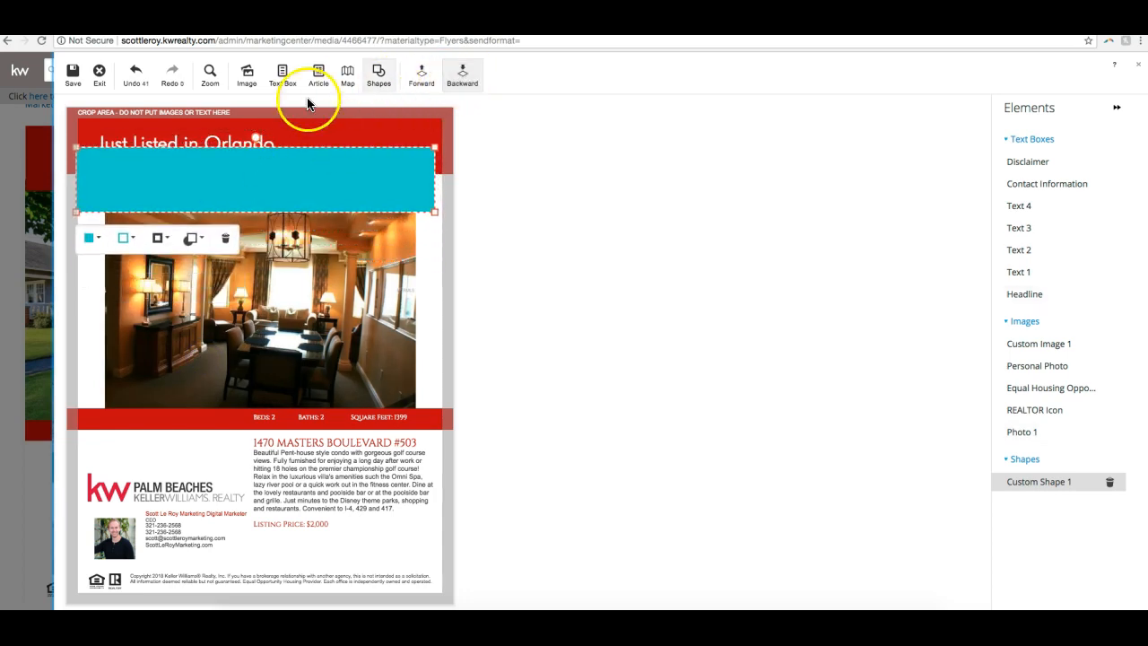
left_click(218, 133)
left_click(218, 141)
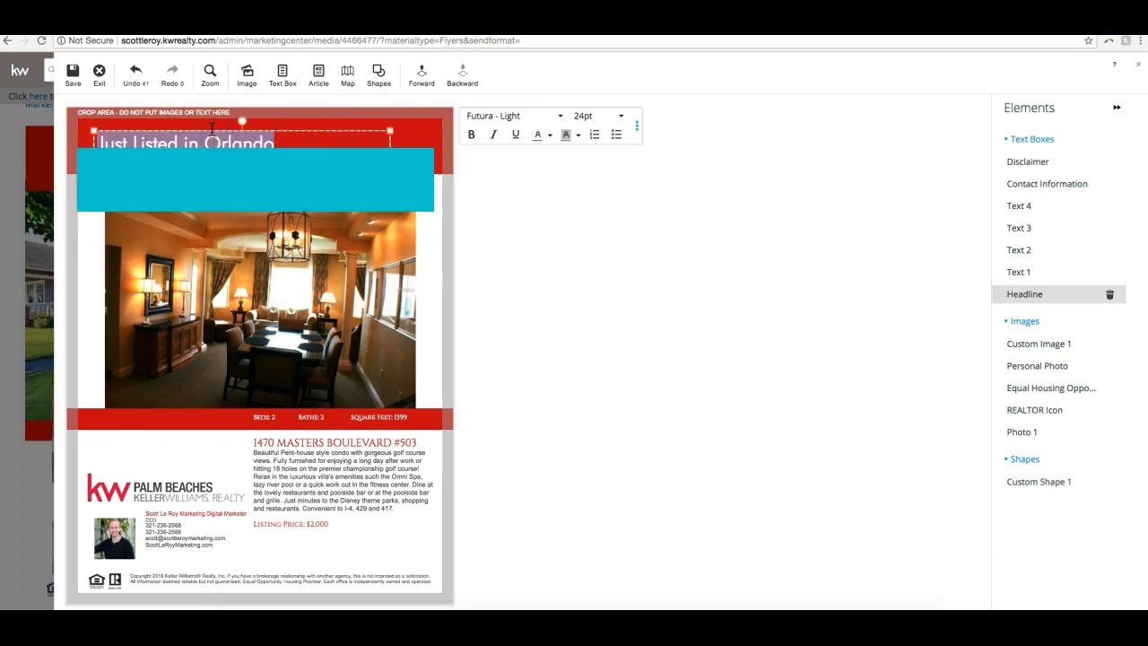
left_click(427, 78)
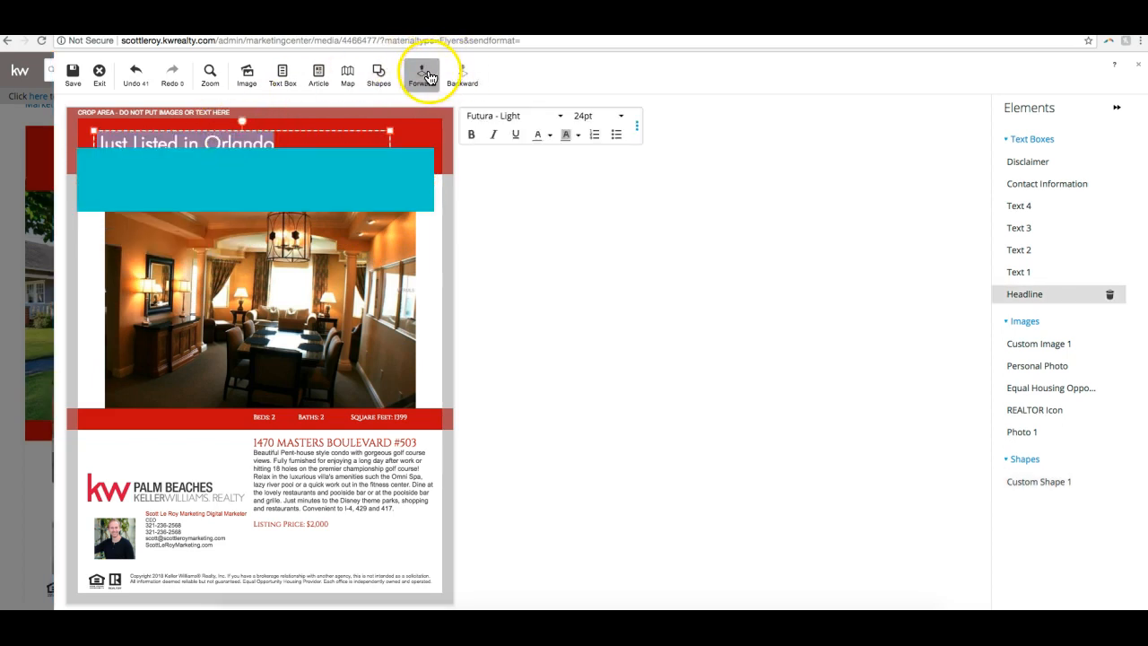
left_click(423, 76)
- Fit the turquoise rectangle over the full header behind the headline, leaving a thin red line along its lower edge
left_click(392, 184)
left_click_drag(395, 182, 457, 174)
left_click(553, 197)
left_click(410, 162)
left_click(382, 144)
left_click(416, 153)
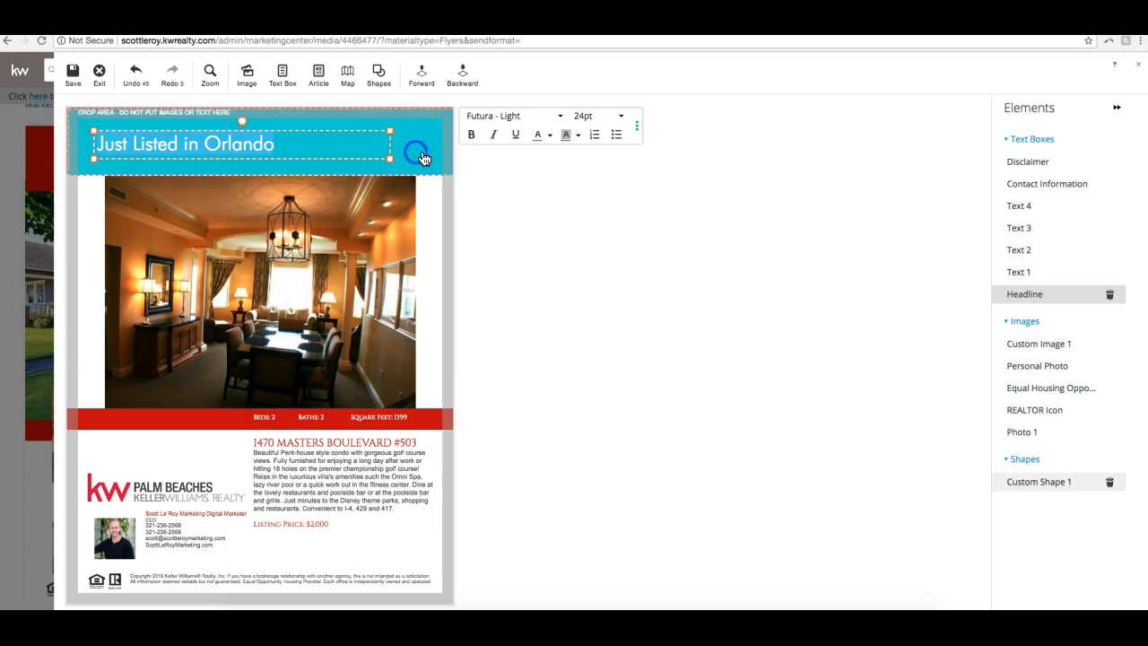
left_click_drag(421, 148, 421, 146)
left_click(550, 179)
left_click(431, 154)
left_click(520, 182)
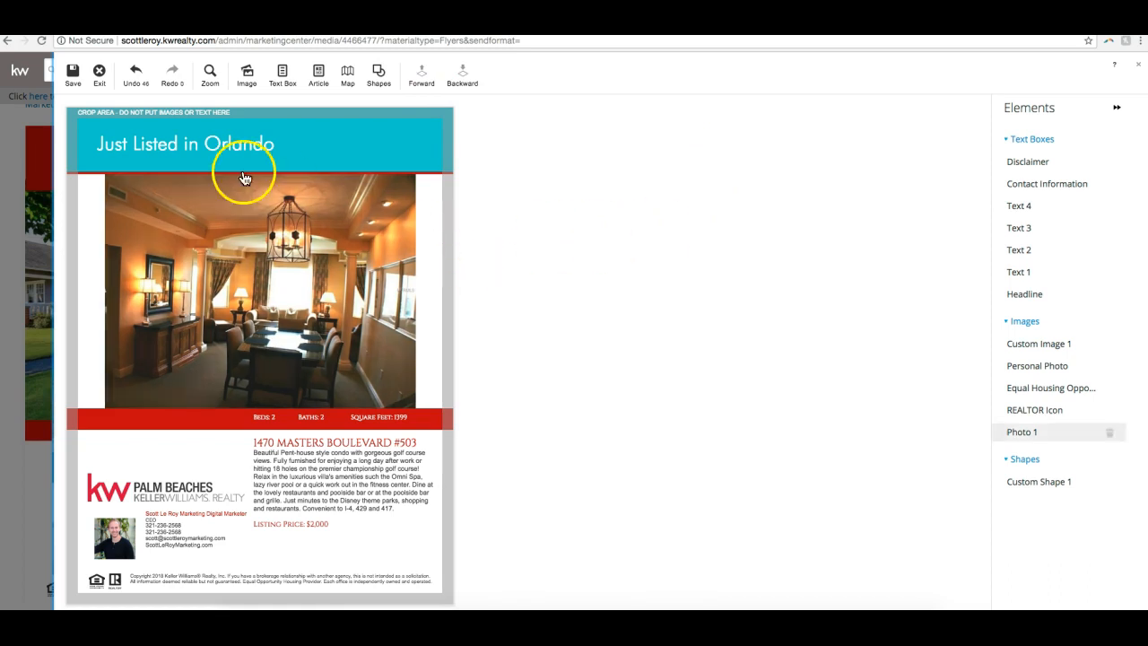
- Save the flyer design under the listing's street address and exit the editor
left_click(73, 79)
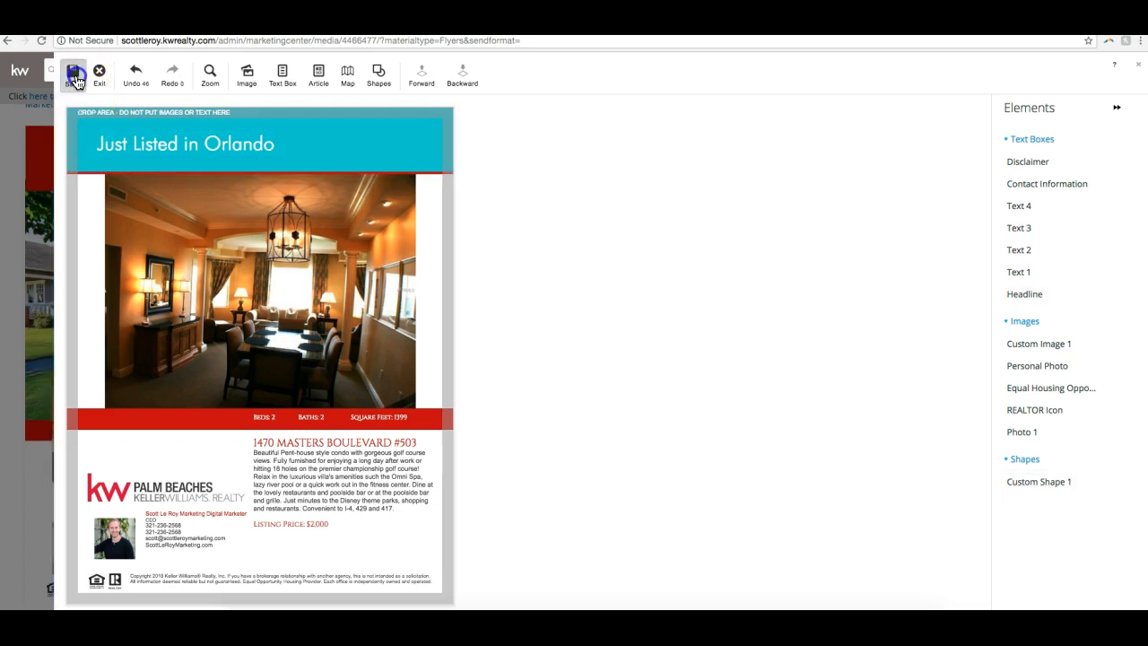
key("super+a")
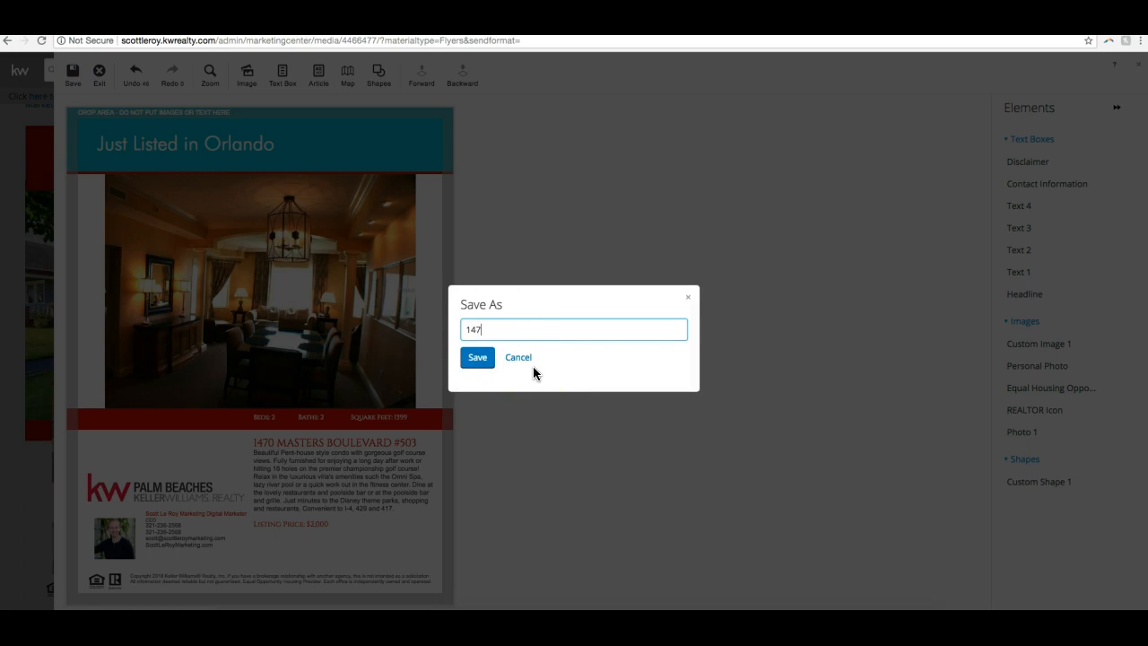
left_click(505, 381)
left_click(487, 364)
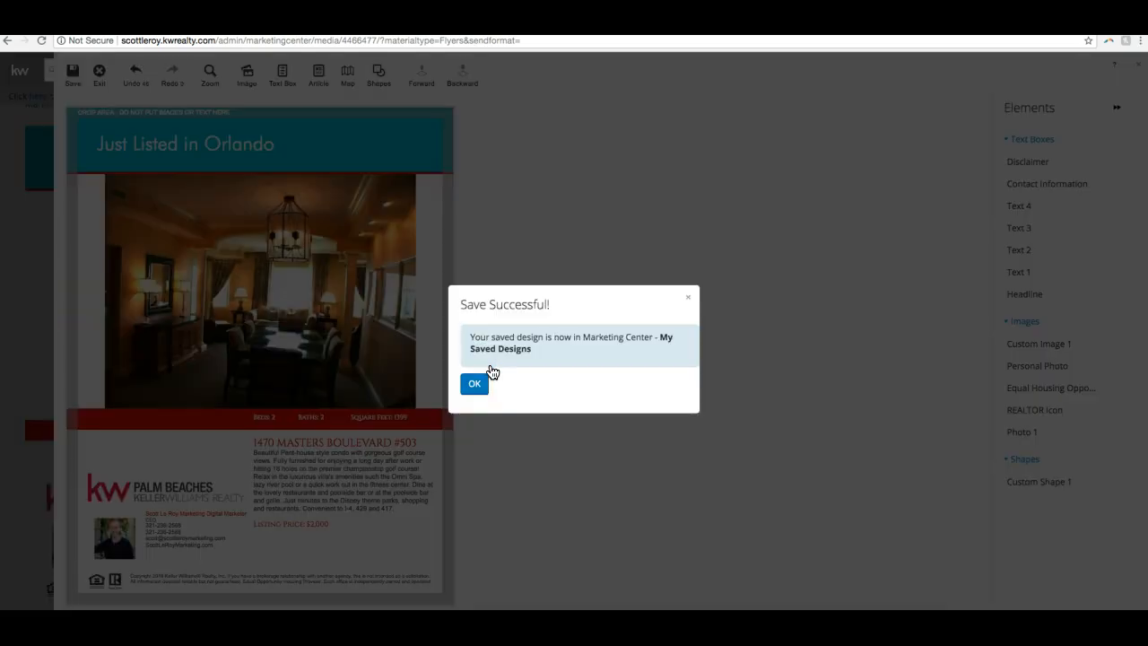
left_click(475, 383)
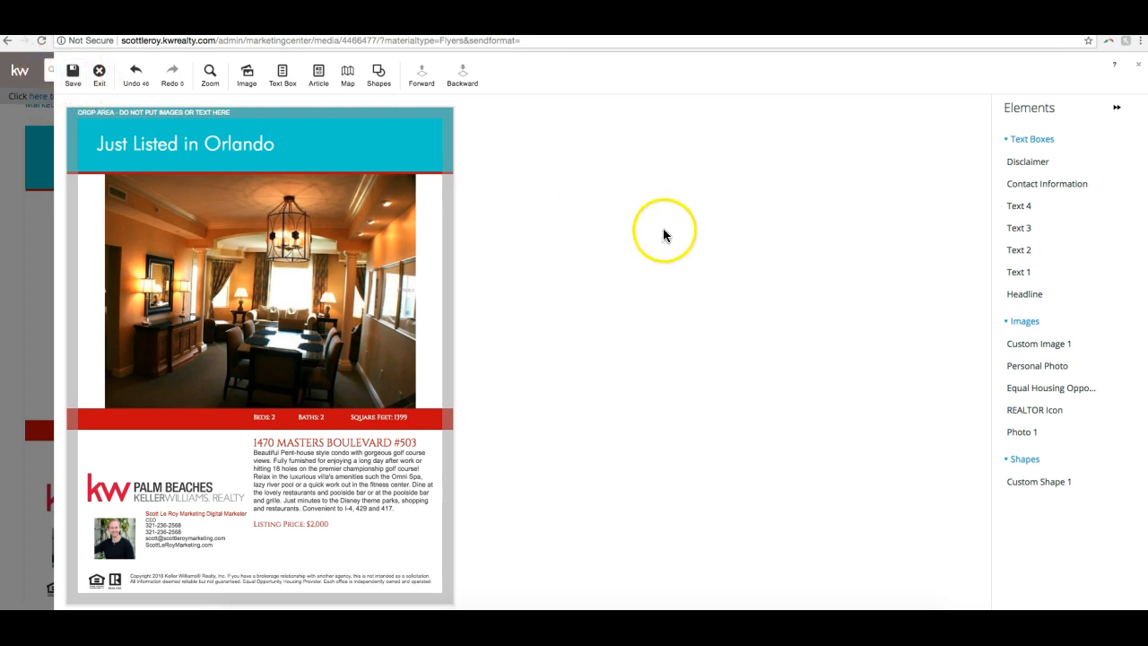
left_click(99, 74)
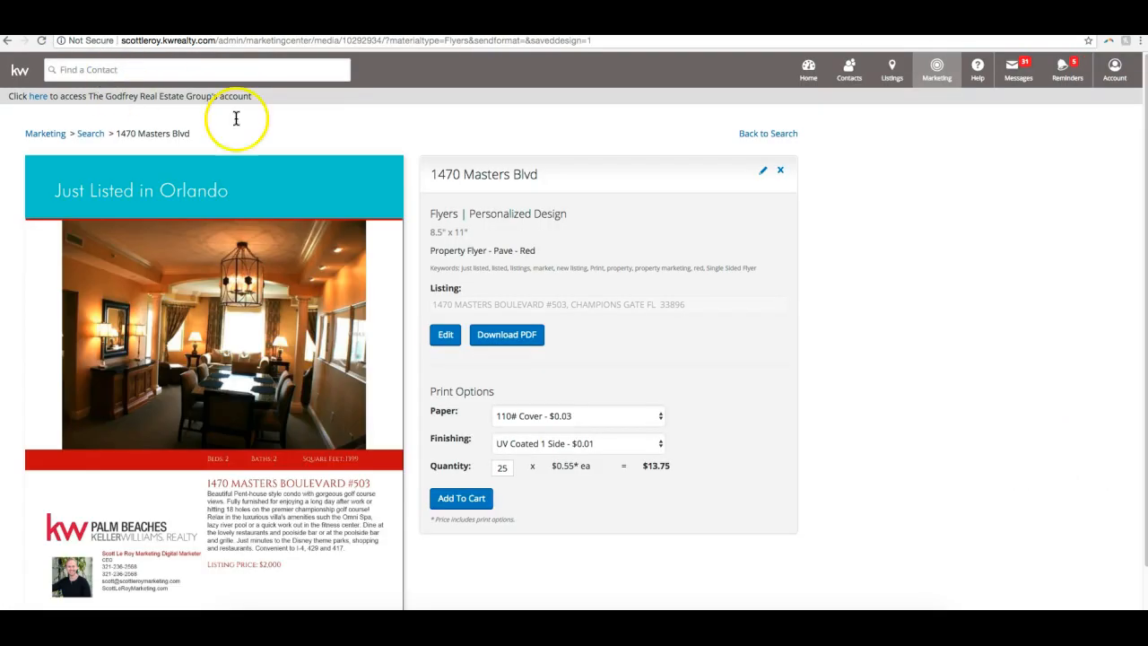
- Download the saved flyer as a PDF, keeping the suggested file name
scroll(843, 269, "down", 1)
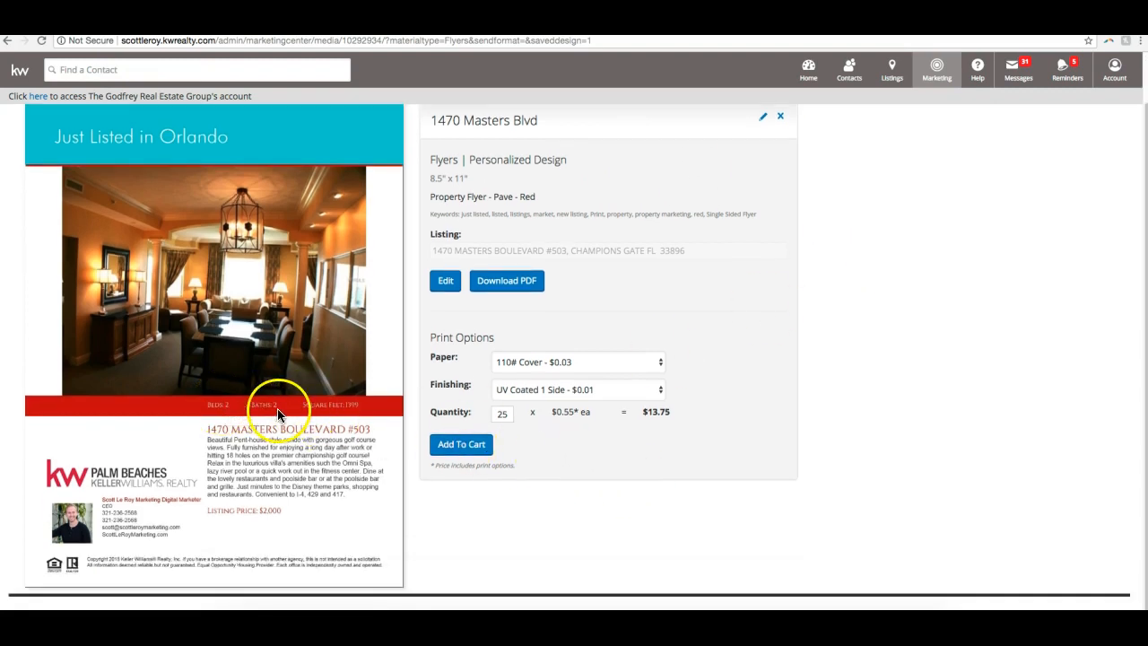
scroll(98, 341, "up", 1)
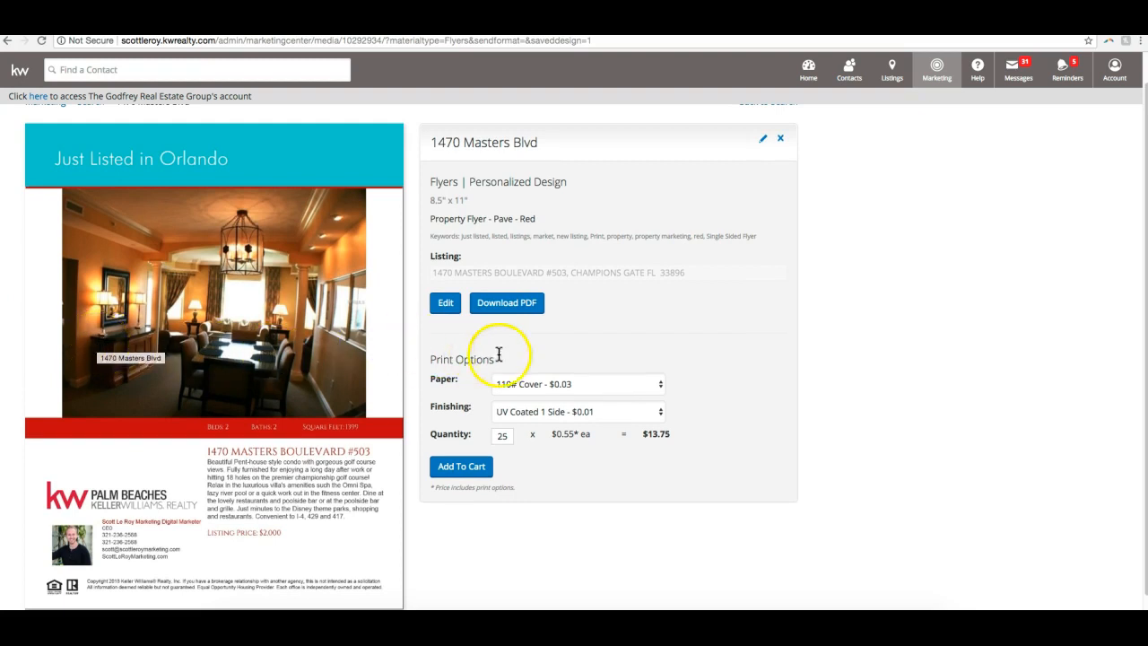
right_click(159, 217)
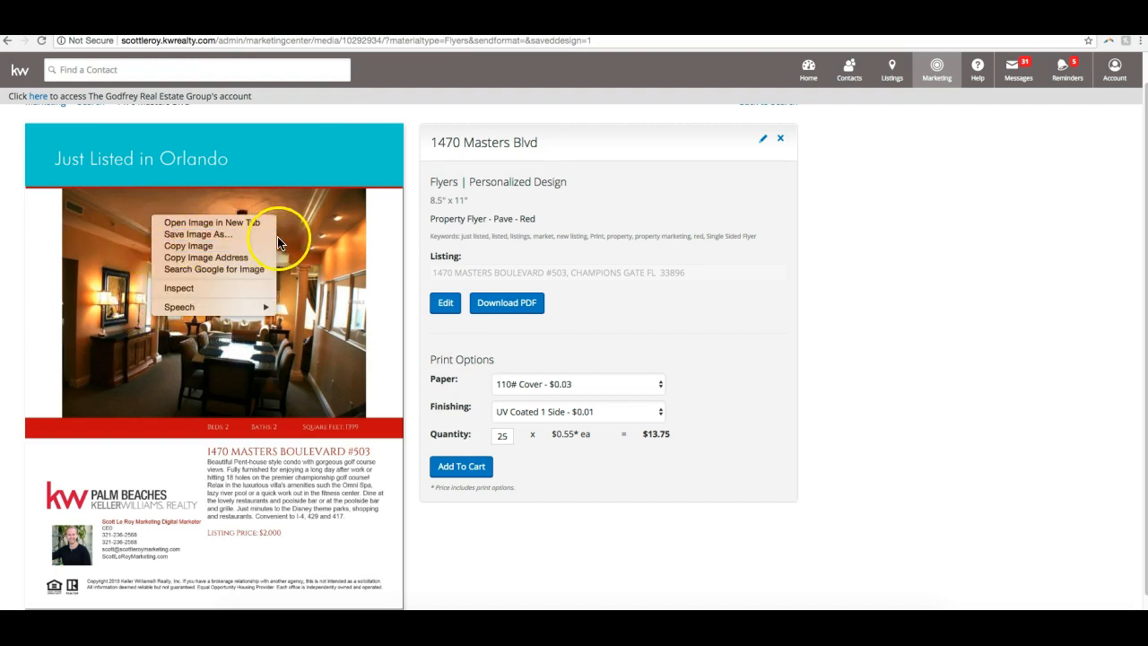
left_click(420, 190)
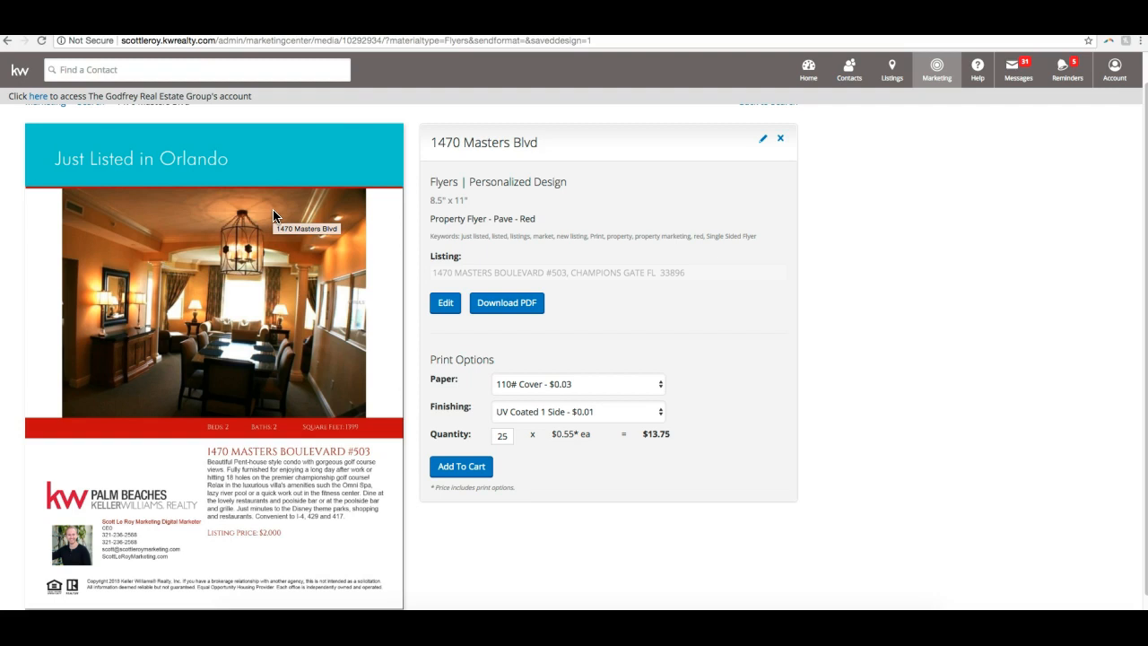
left_click(525, 310)
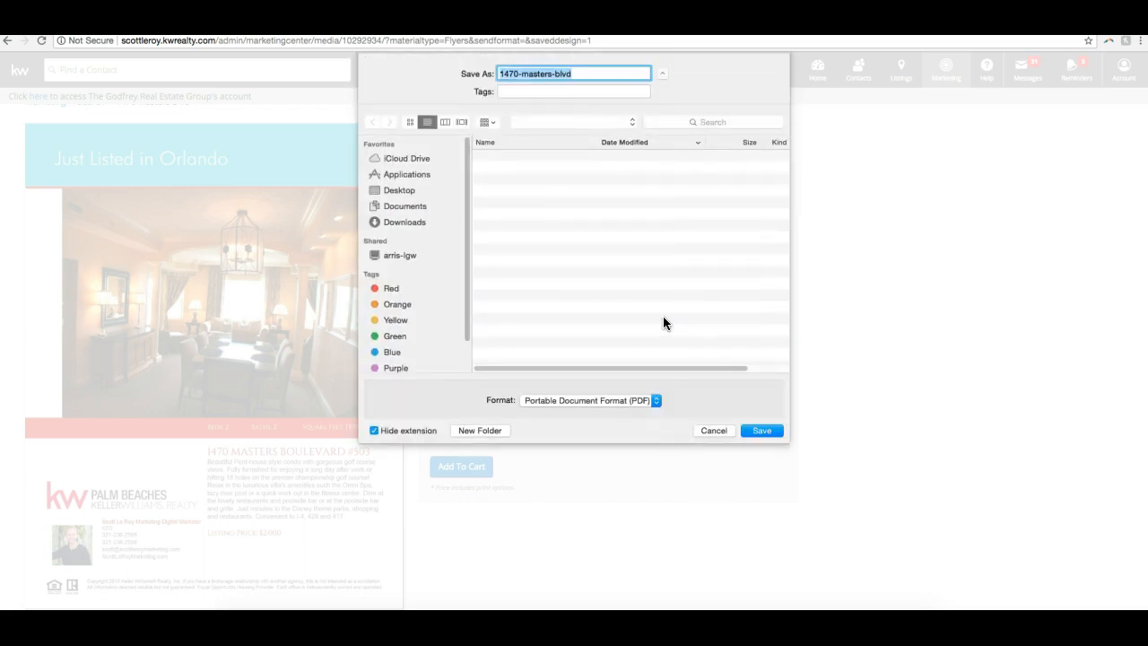
left_click(763, 431)
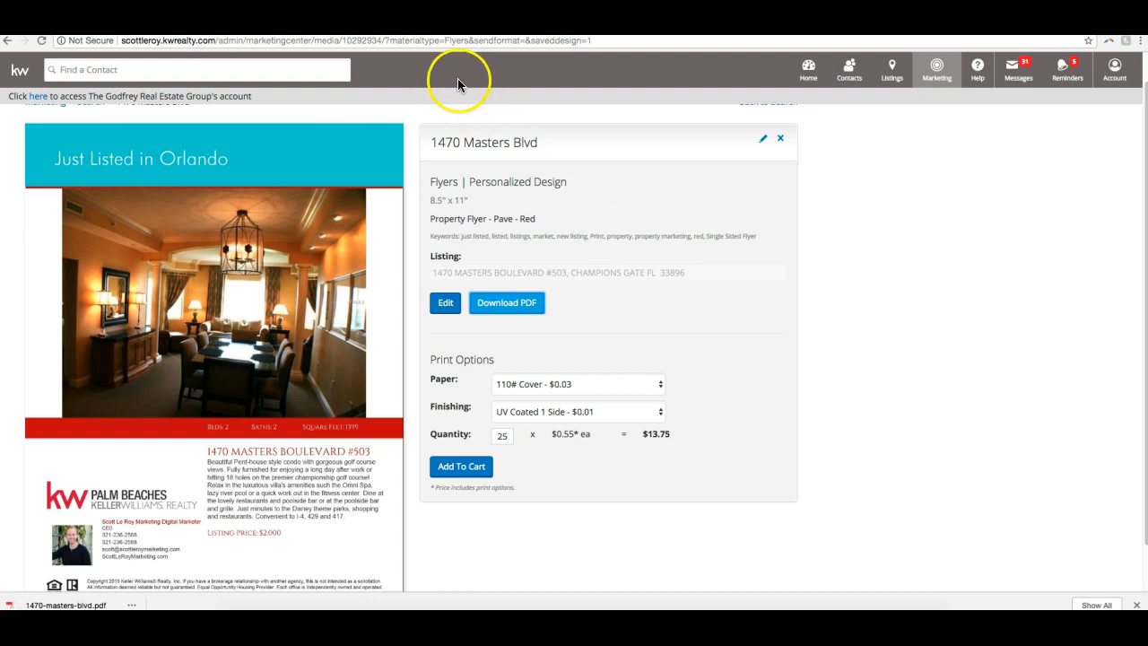
- Set the flyer's print paper to 65# Cover - FREE
scroll(828, 300, "down", 1)
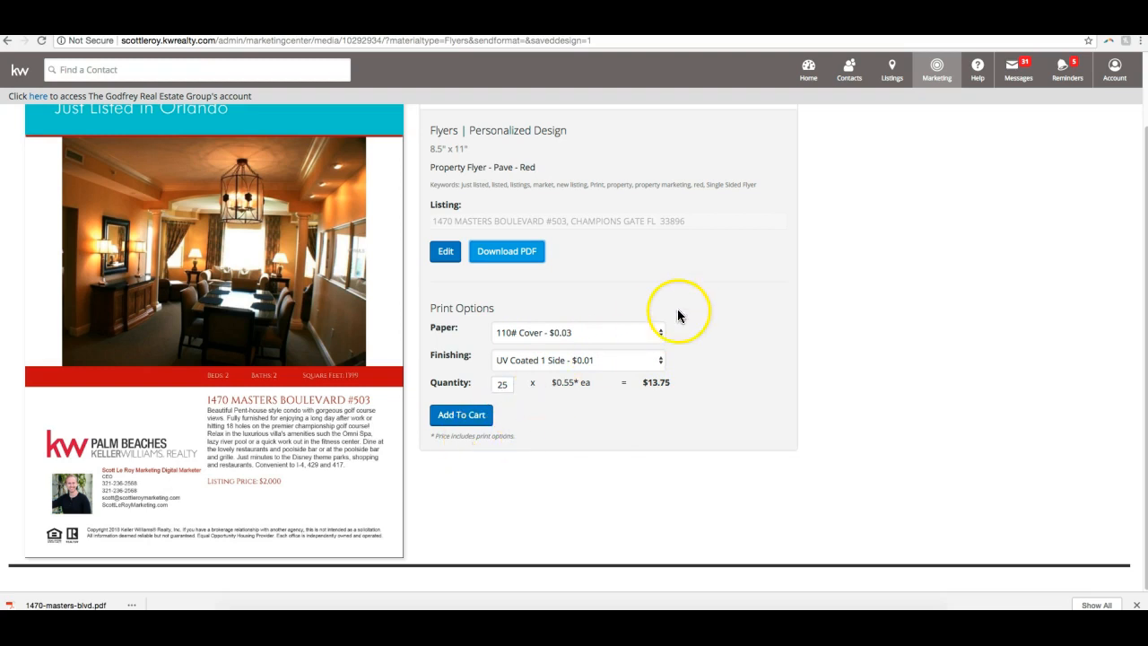
left_click(569, 333)
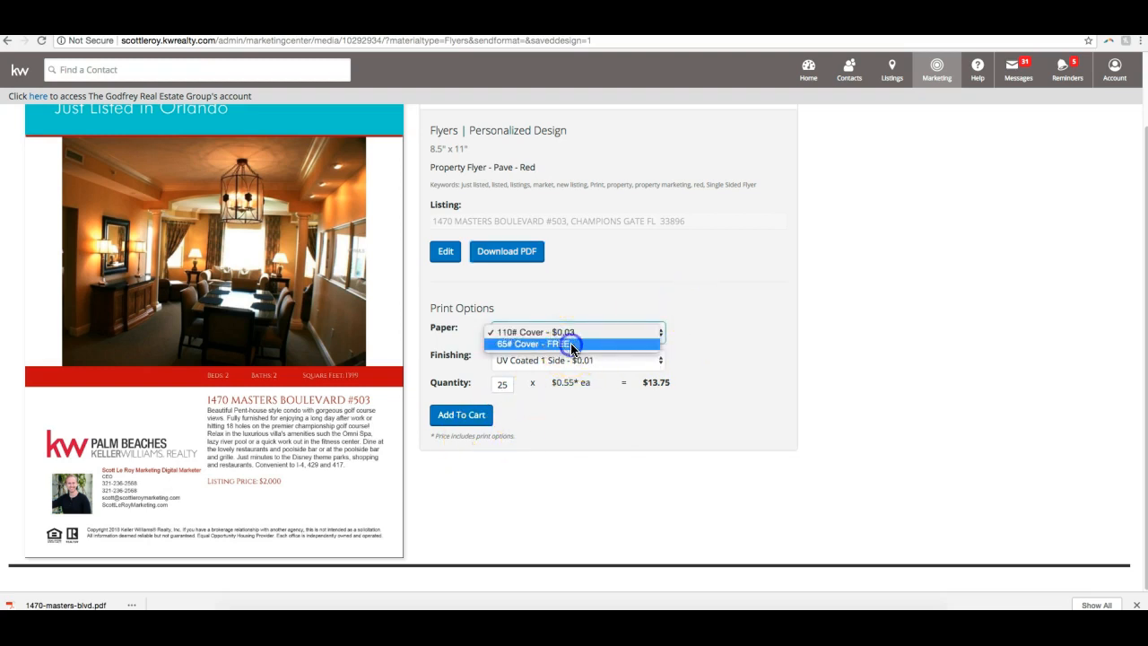
left_click(572, 344)
scroll(712, 333, "up", 2)
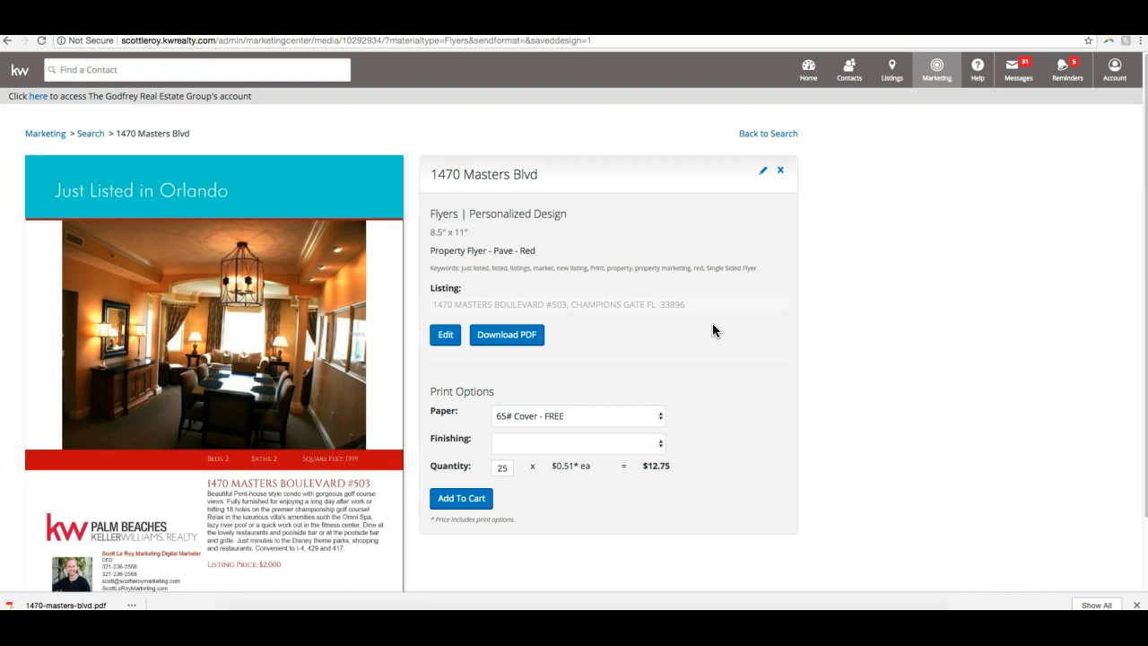
scroll(753, 336, "down", 2)
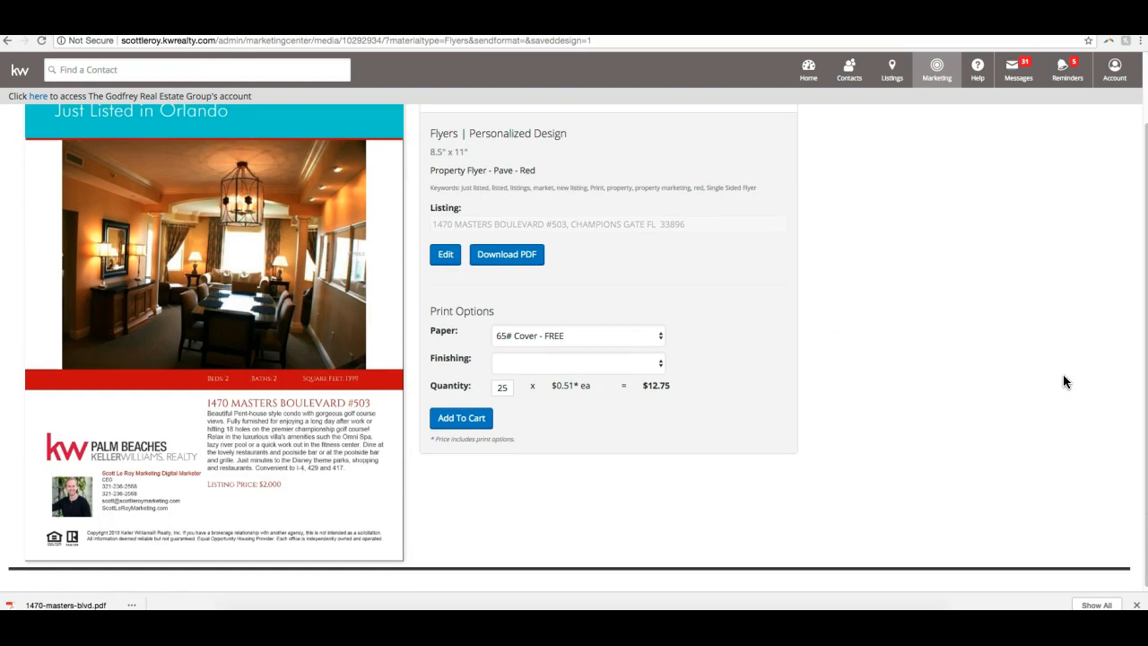
- Return to the design search and list the print guides from the Design Library instead of the saved flyers
scroll(1051, 378, "up", 2)
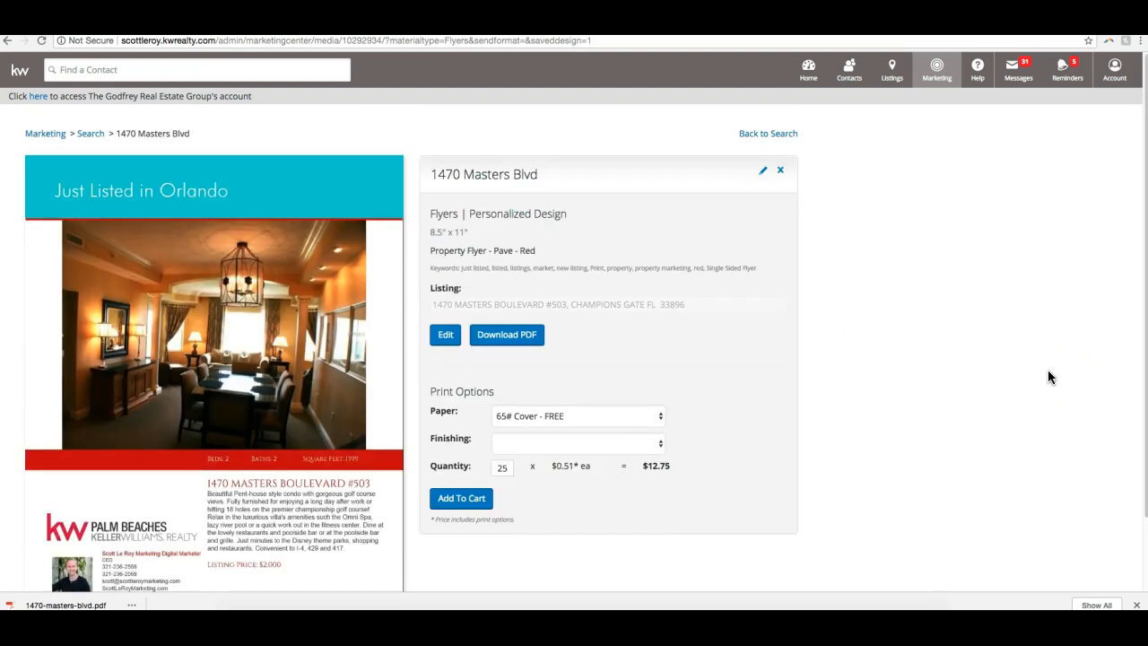
left_click(764, 135)
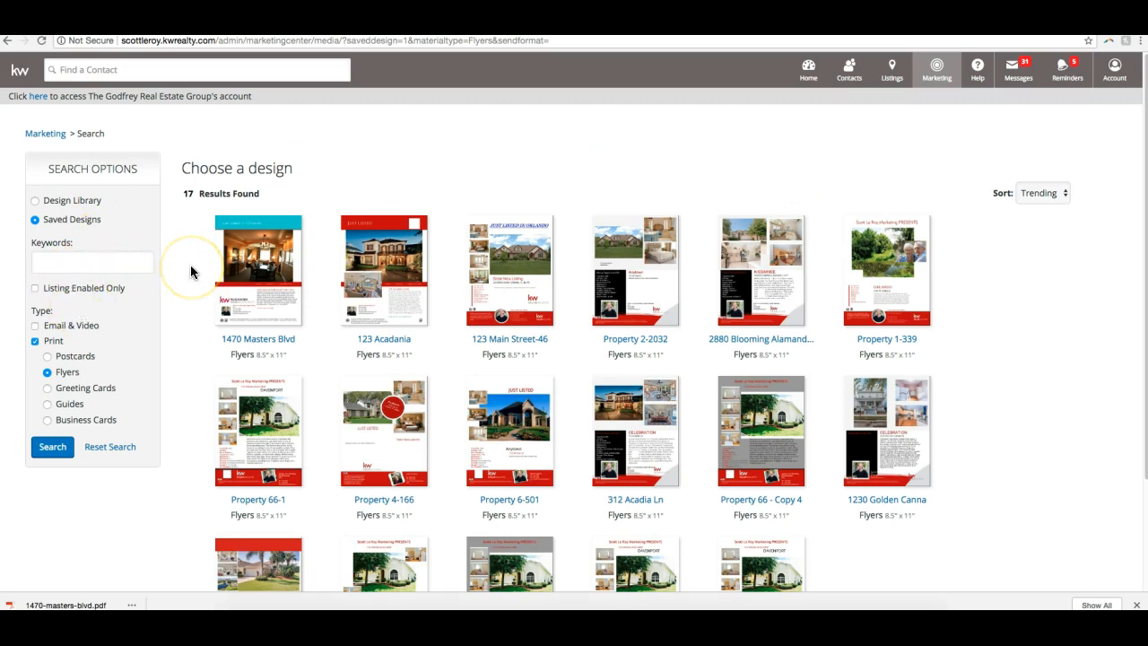
left_click(81, 208)
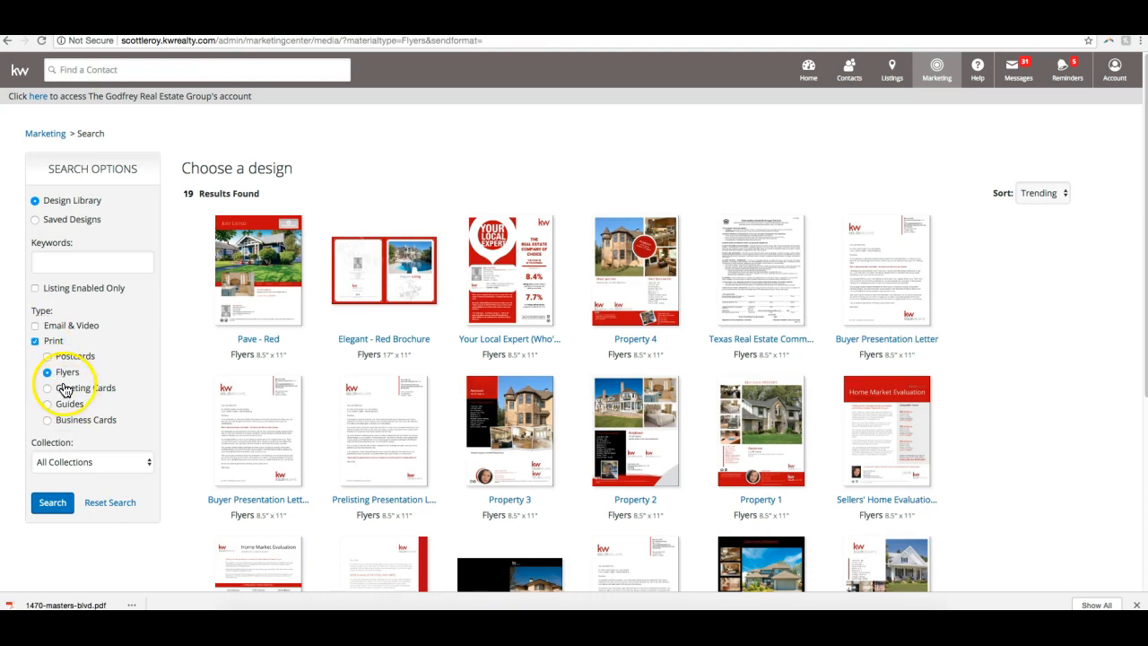
left_click(48, 403)
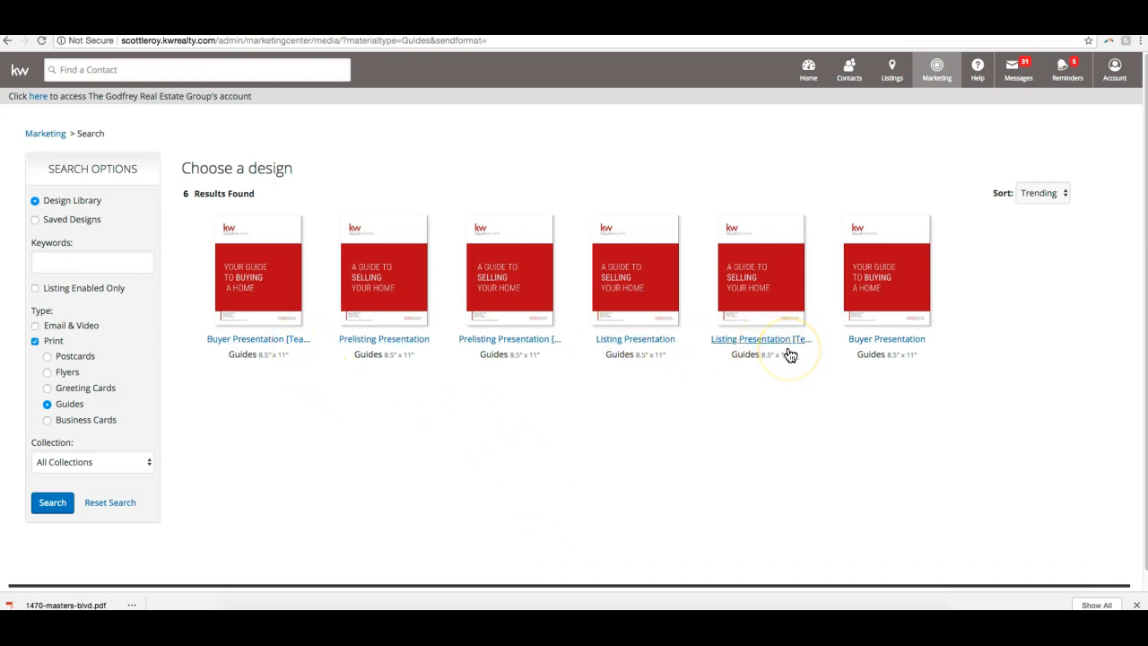
- Open the Listing Presentation guide without the team version, start personalizing it, and dismiss the browser's downloads bar
left_click(630, 296)
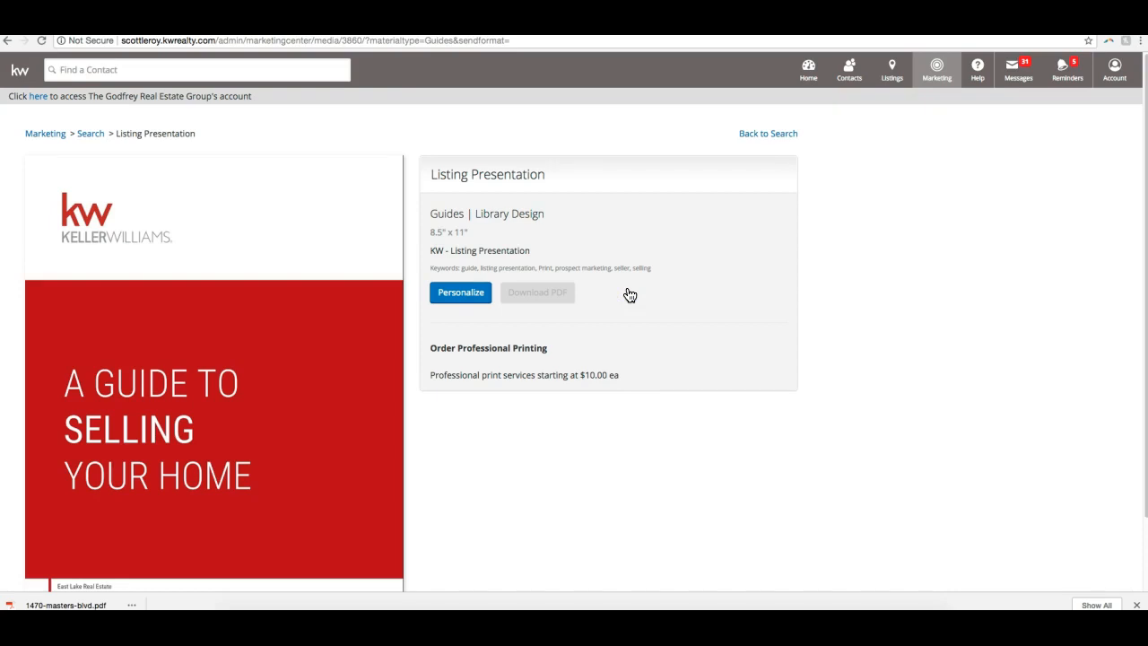
scroll(633, 286, "down", 2)
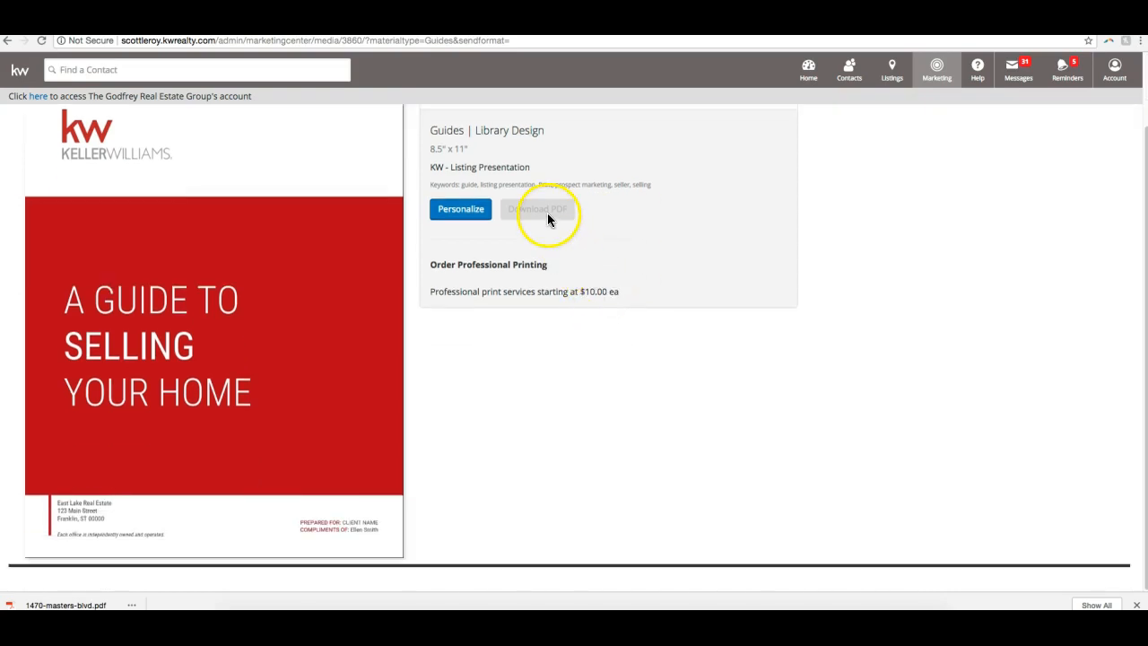
scroll(780, 267, "up", 2)
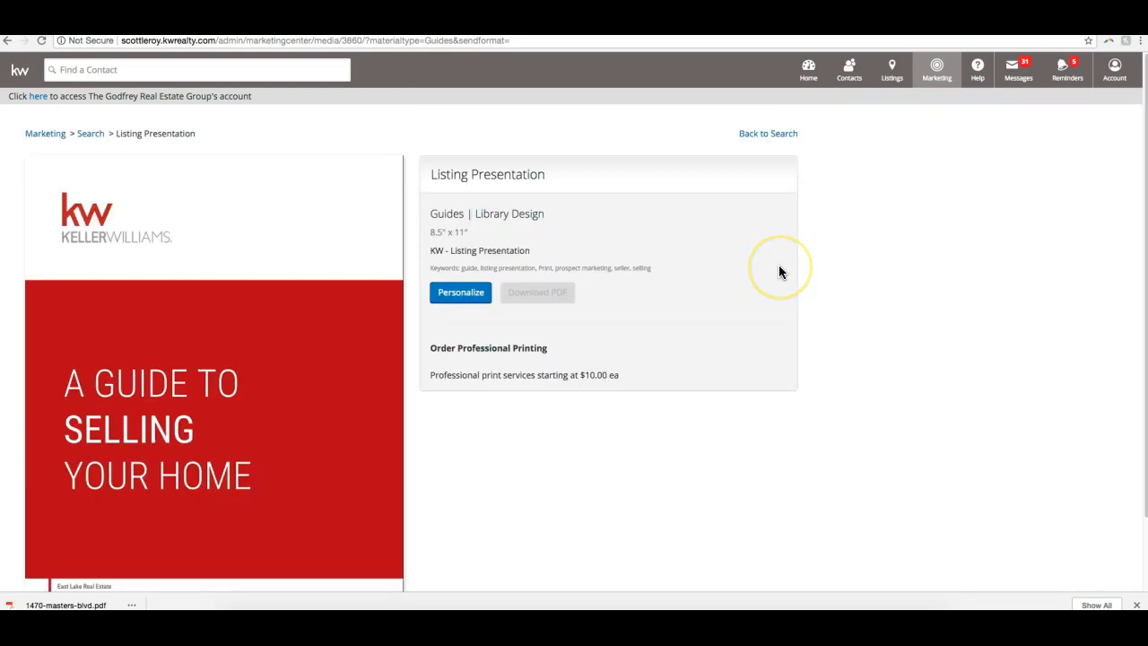
scroll(778, 269, "down", 2)
scroll(772, 274, "up", 2)
left_click(472, 296)
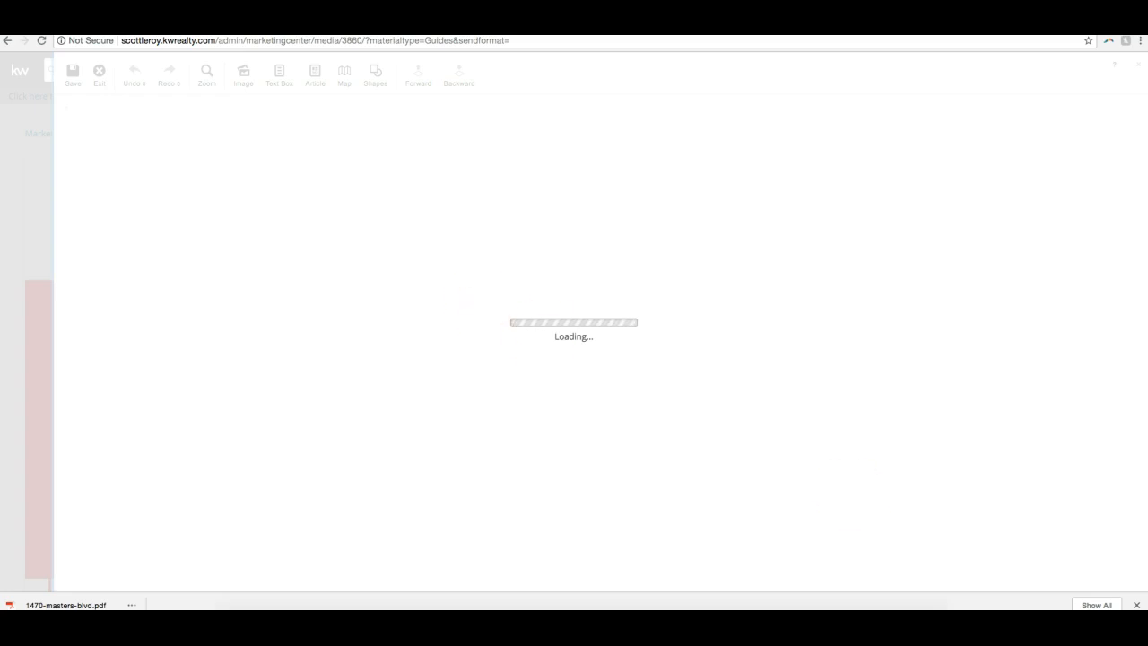
left_click(1136, 604)
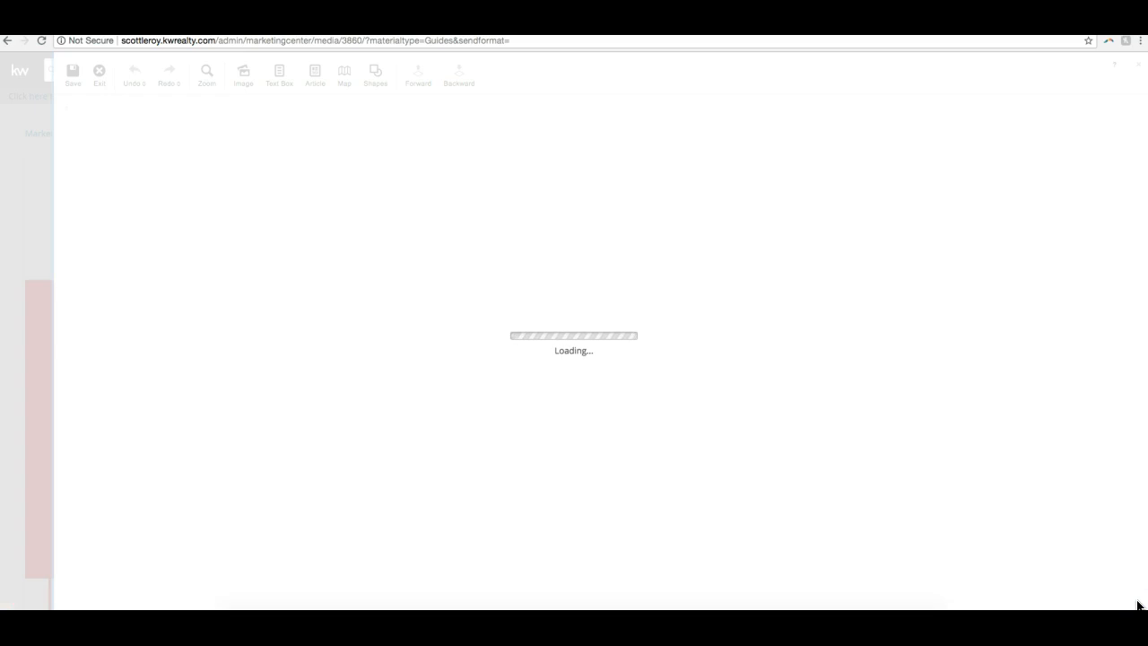
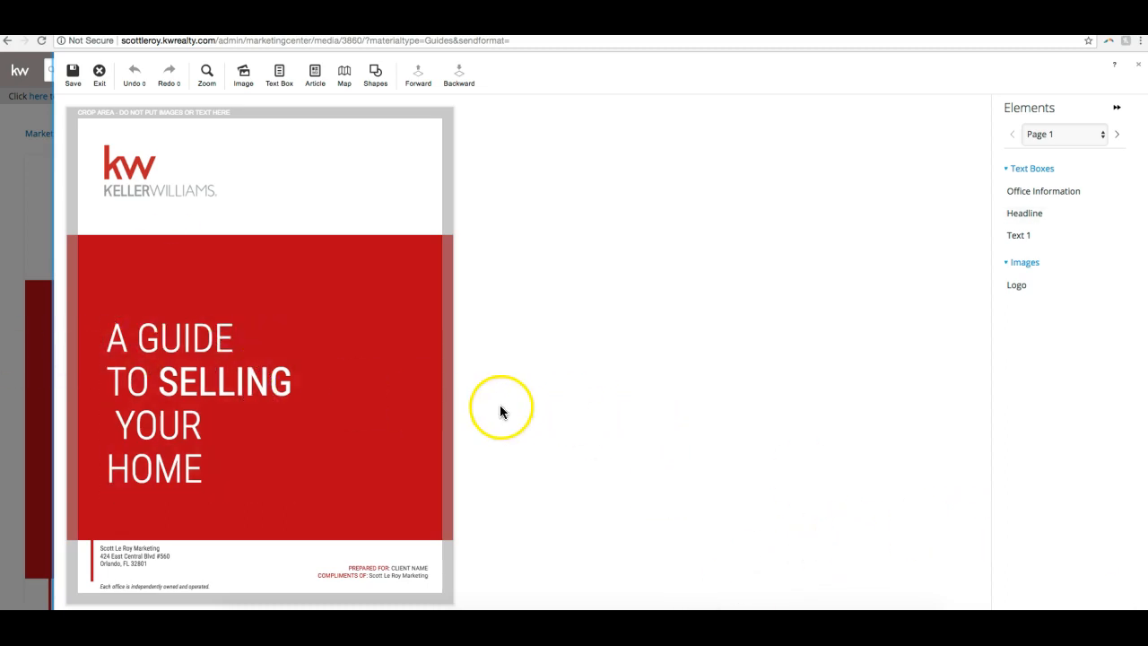
- Replace the CLIENT NAME placeholder after PREPARED FOR on the guide's cover with the client's full name
left_click(411, 579)
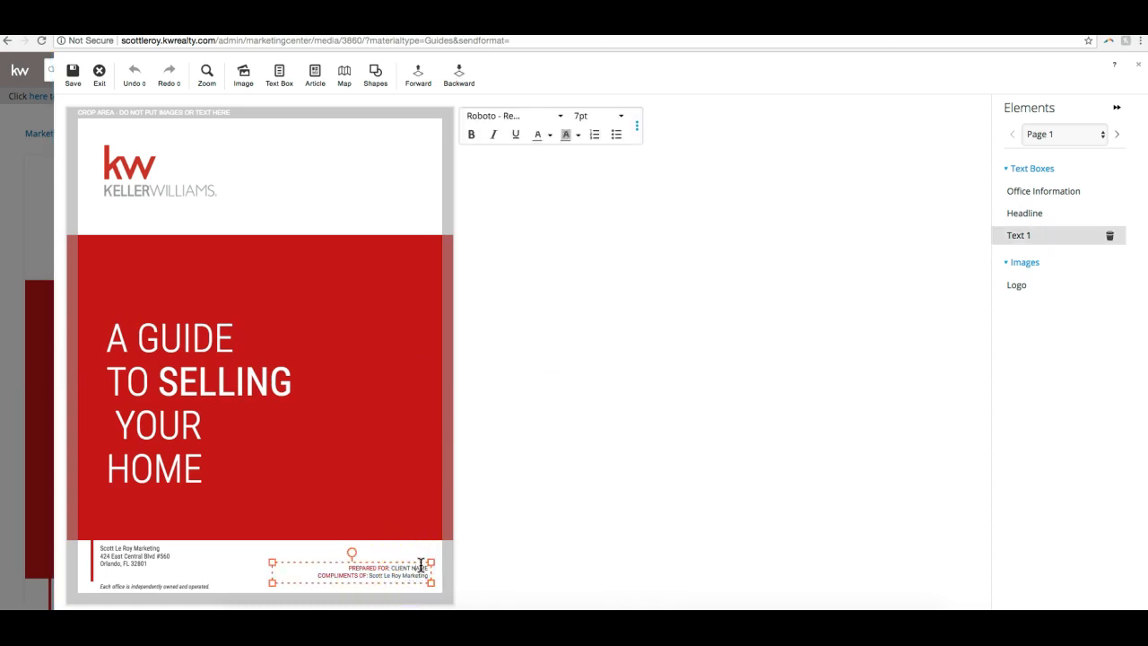
key("BackSpace")
key("BackSpace")
key("BackSpace")
key("BackSpace")
key("BackSpace")
key("BackSpace")
key("BackSpace")
key("BackSpace")
key("BackSpace")
key("BackSpace")
key("BackSpace")
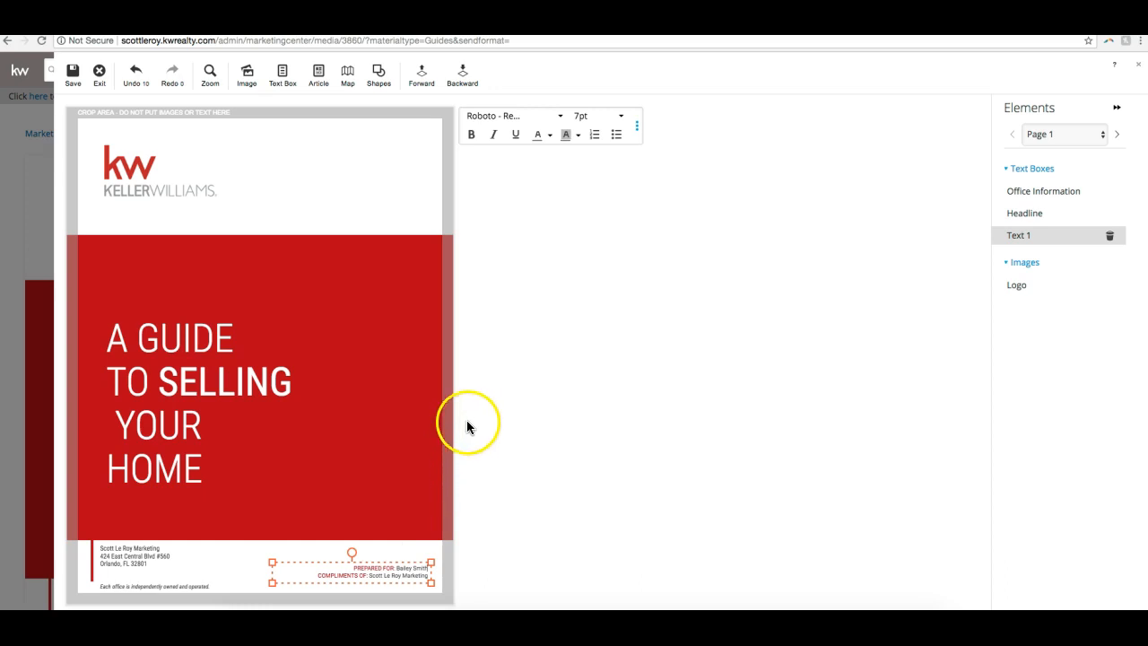
left_click(558, 277)
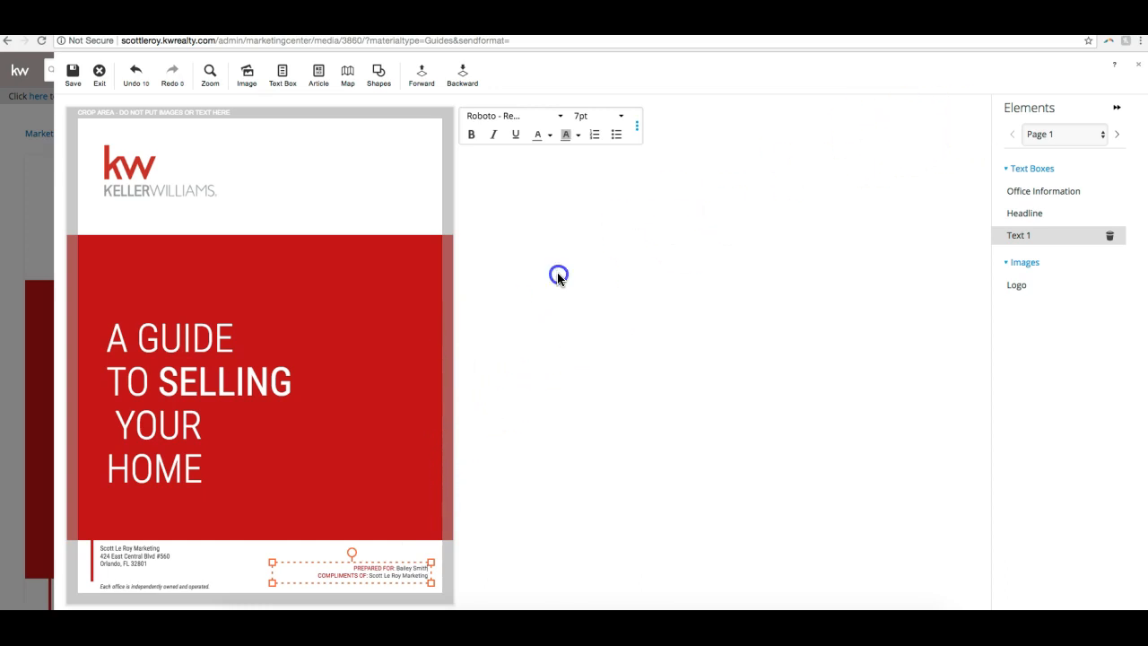
left_click(203, 403)
left_click(229, 461)
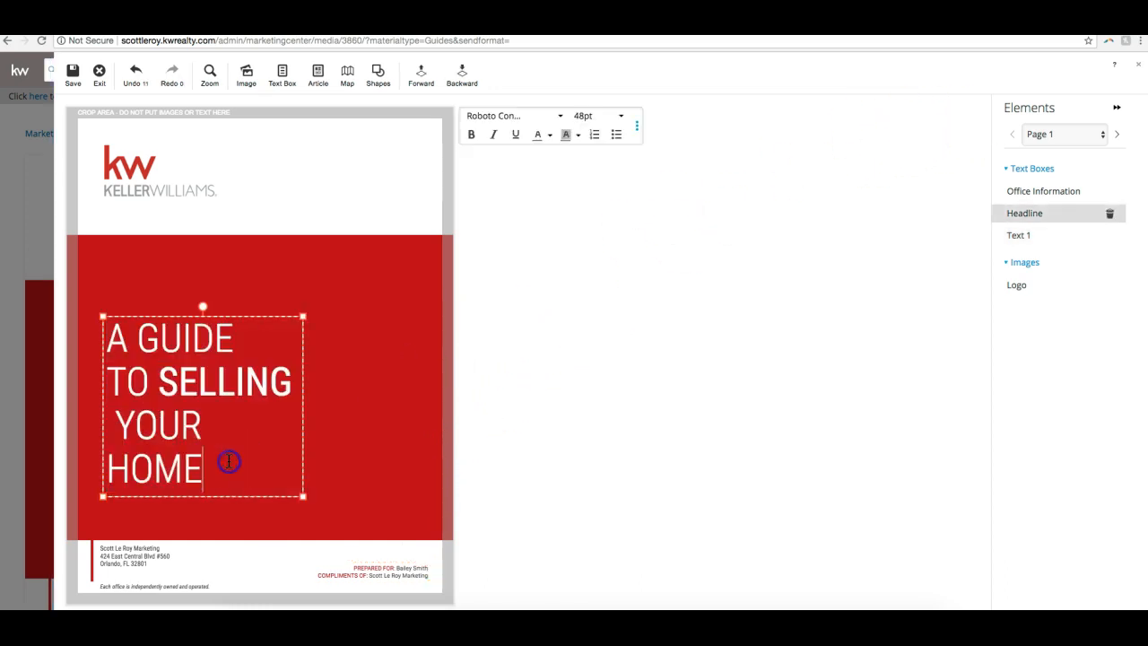
- Replace the cover logo by choosing the Palm Beaches RGB JPG logo for upload from the 327_PalmBeaches folder in Downloads
left_click(181, 156)
left_click(108, 227)
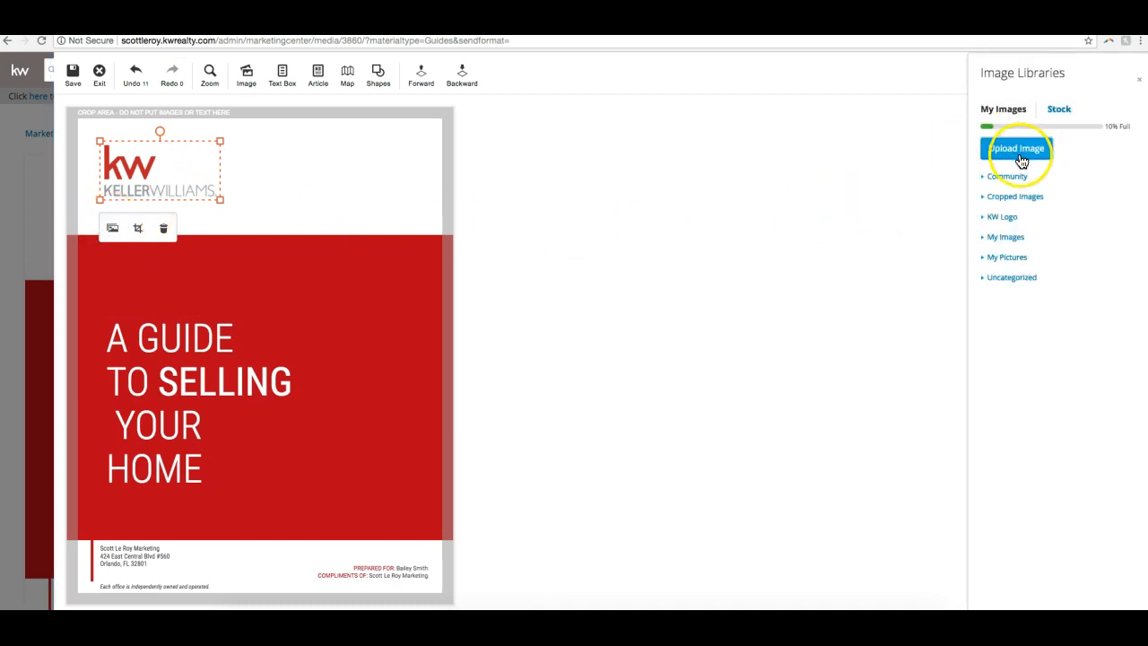
left_click(1020, 152)
left_click(588, 230)
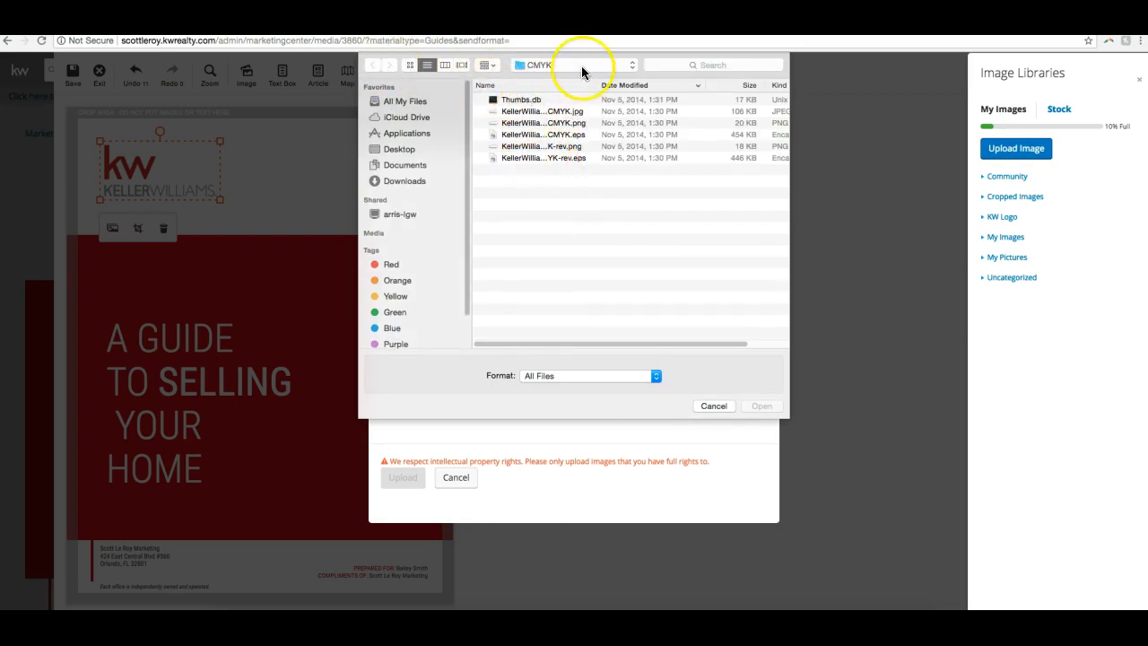
left_click(408, 180)
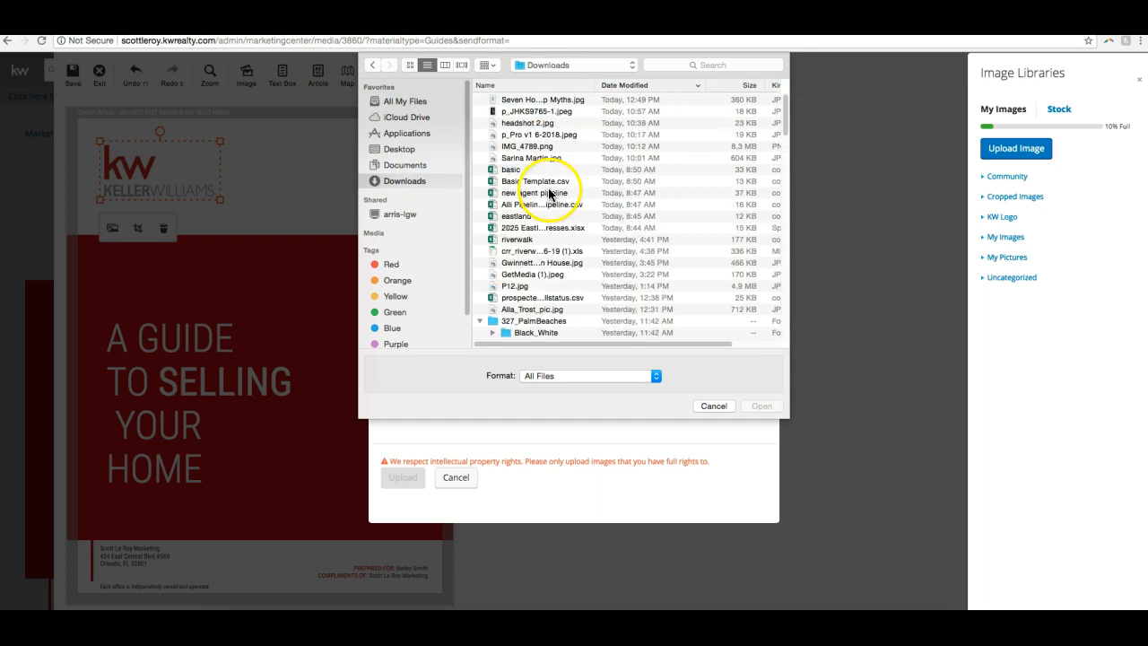
scroll(533, 307, "down", 3)
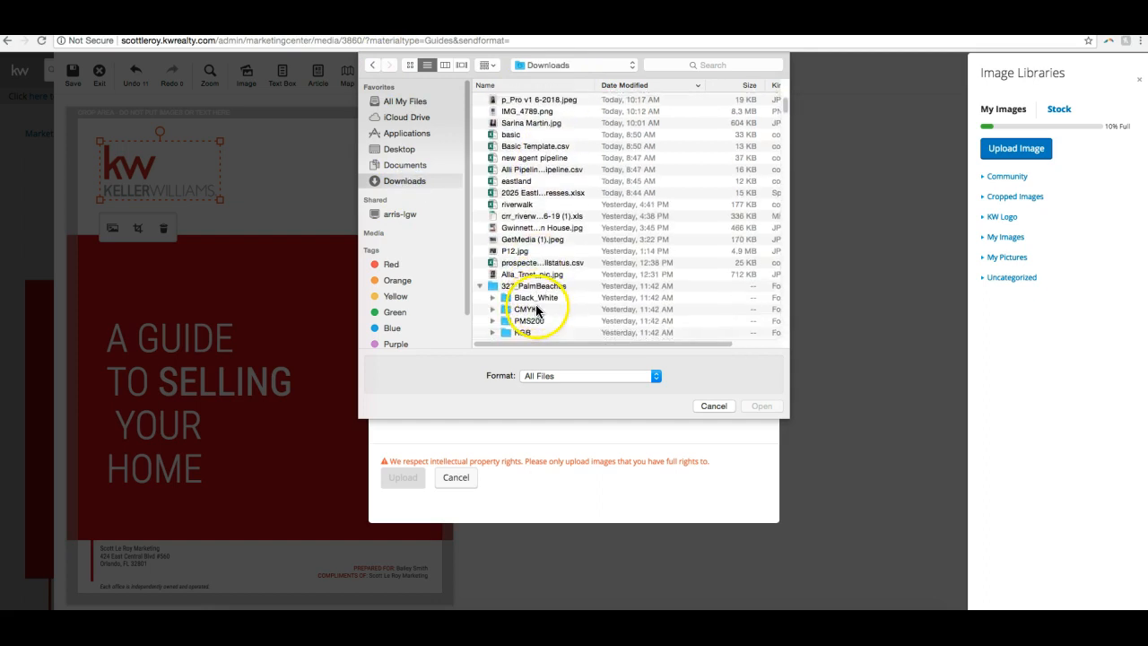
double_click(524, 331)
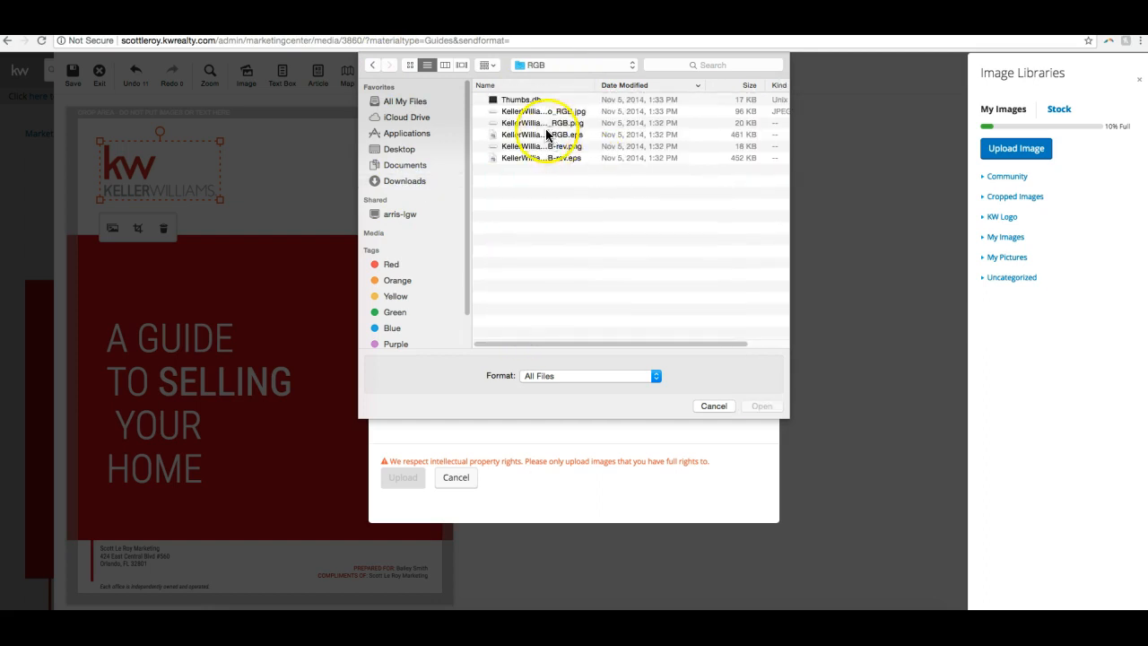
double_click(544, 112)
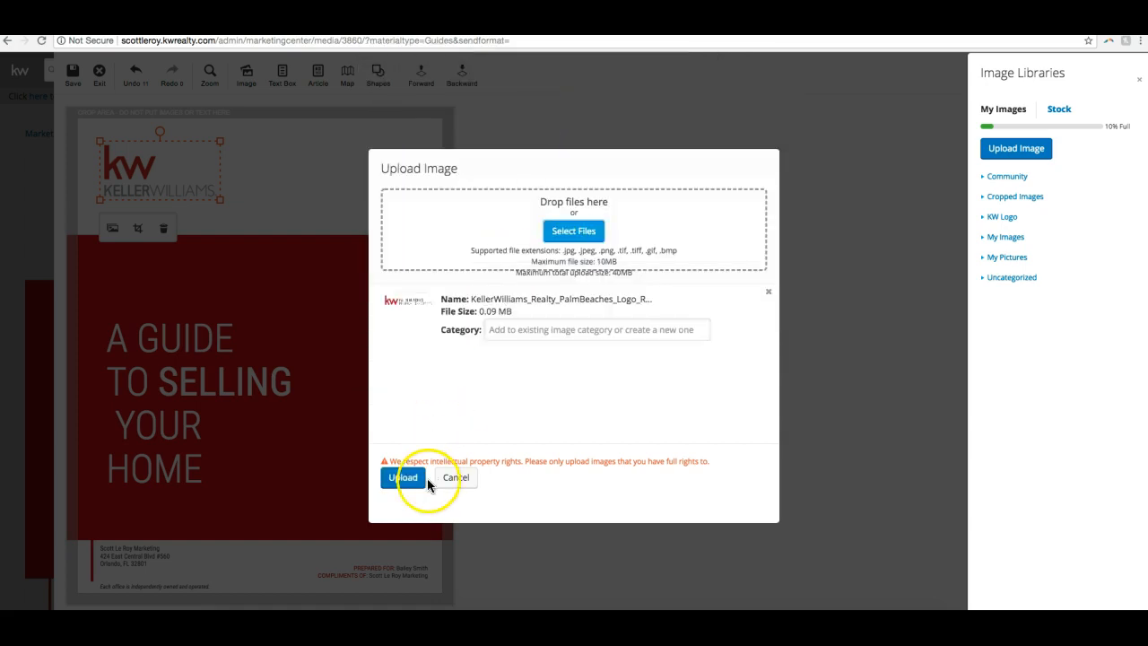
- Upload the chosen Palm Beaches logo to the cover and enlarge its frame slightly
left_click(427, 483)
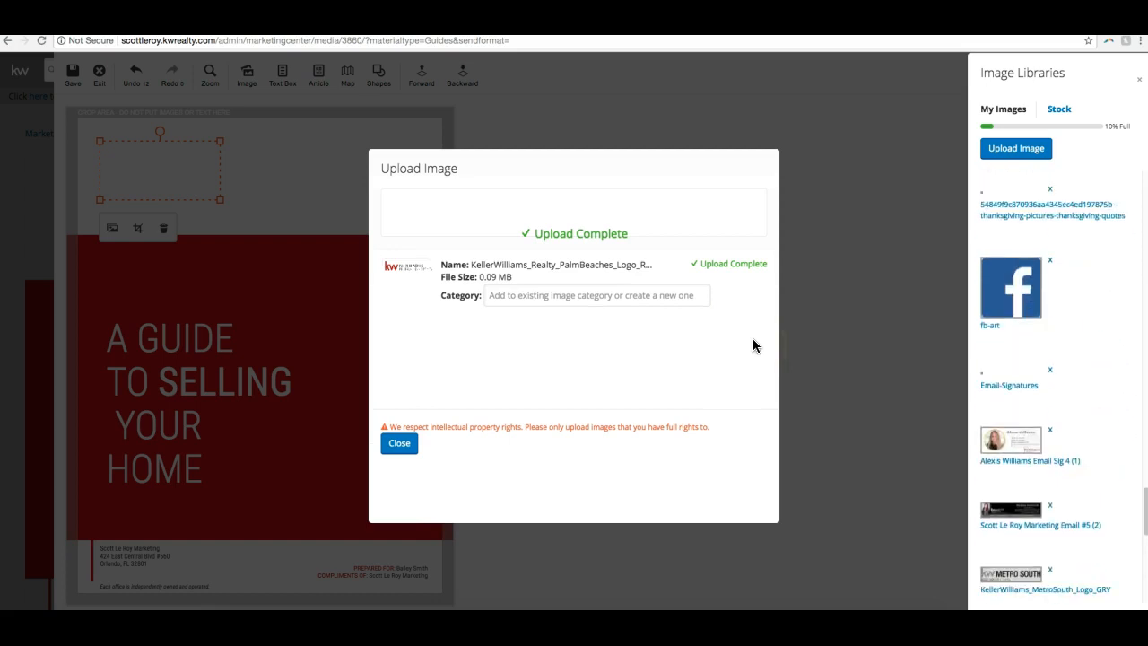
left_click(399, 443)
left_click_drag(221, 199, 264, 220)
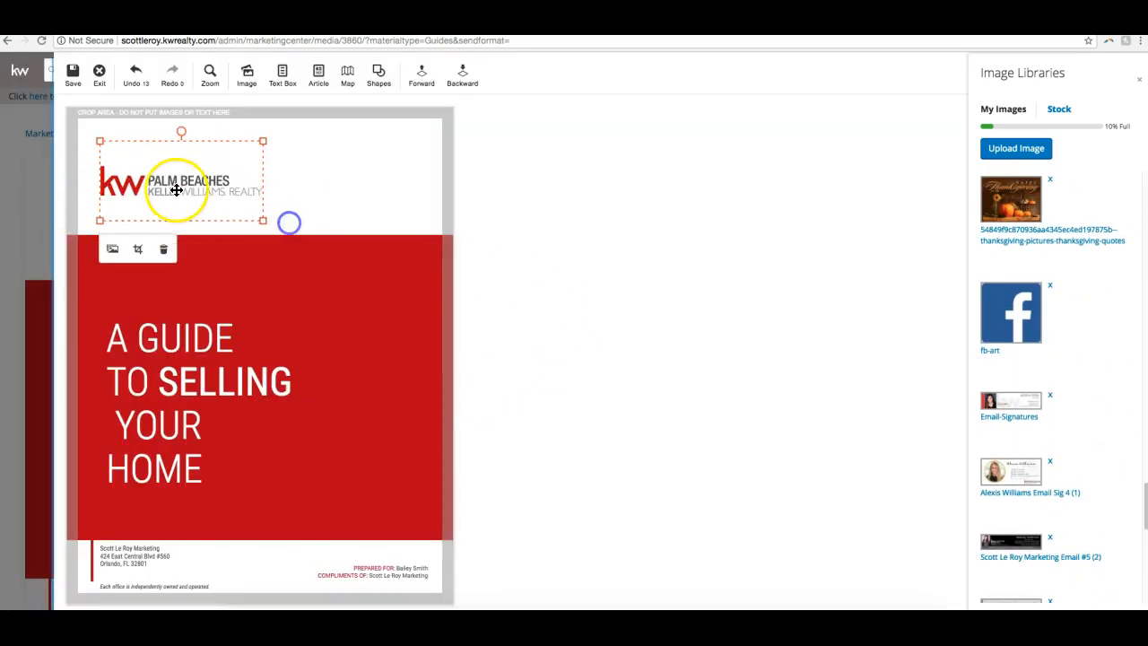
left_click(496, 208)
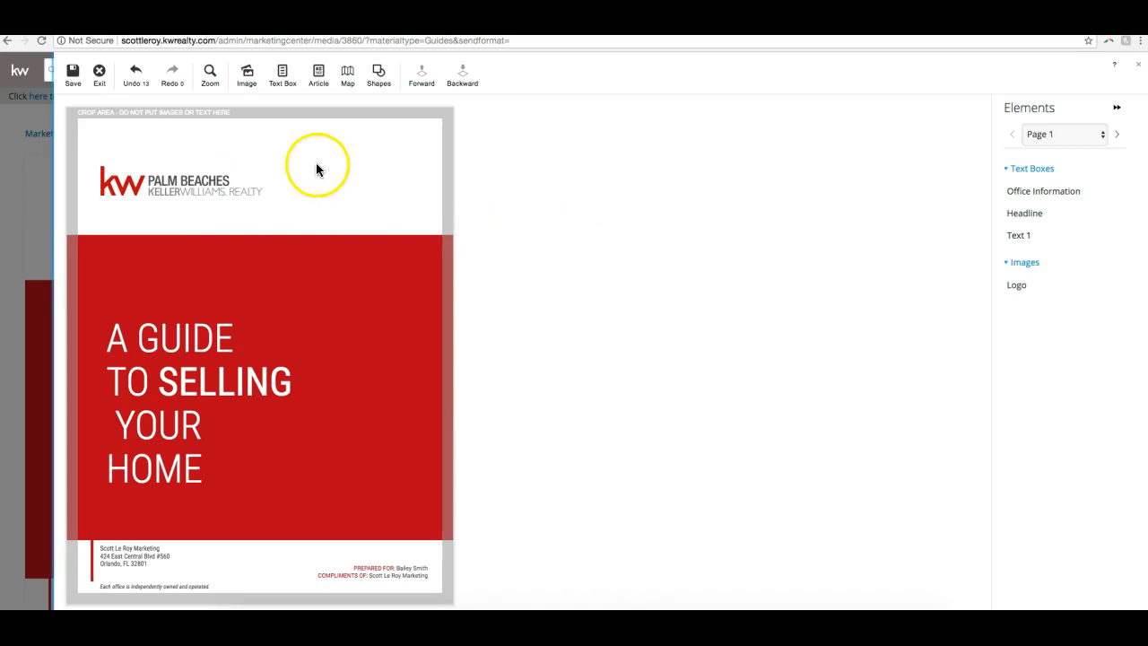
- Look through the guide's inner pages from page 2 to beyond page 13, examining their content and editable elements
left_click(1118, 136)
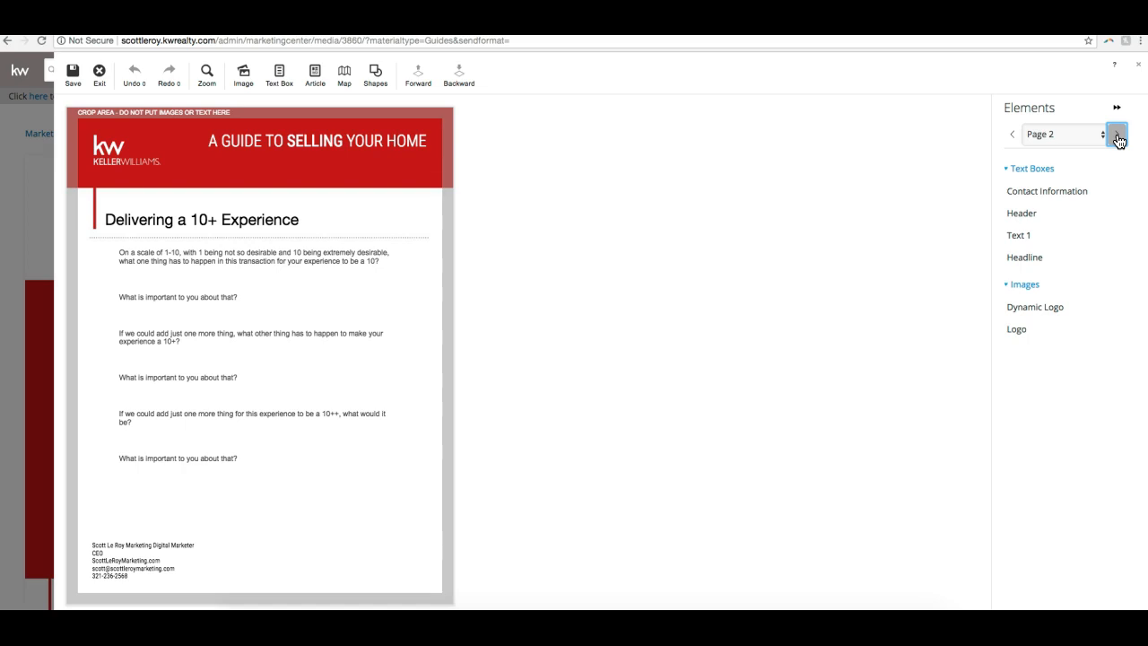
left_click(1117, 136)
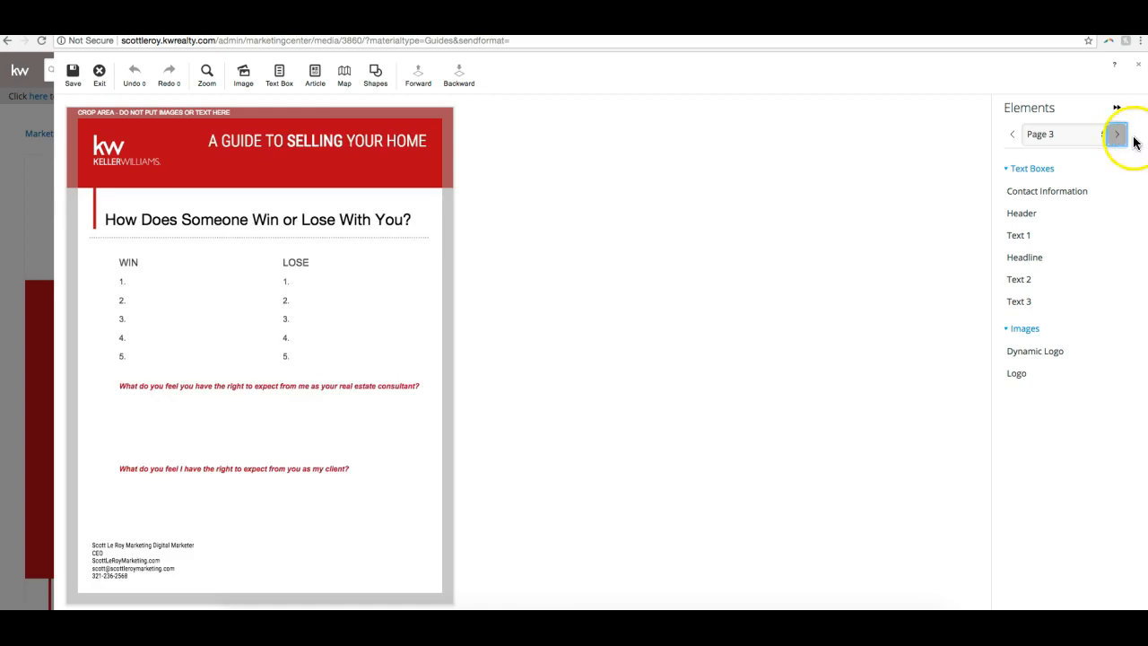
left_click(350, 480)
left_click(535, 389)
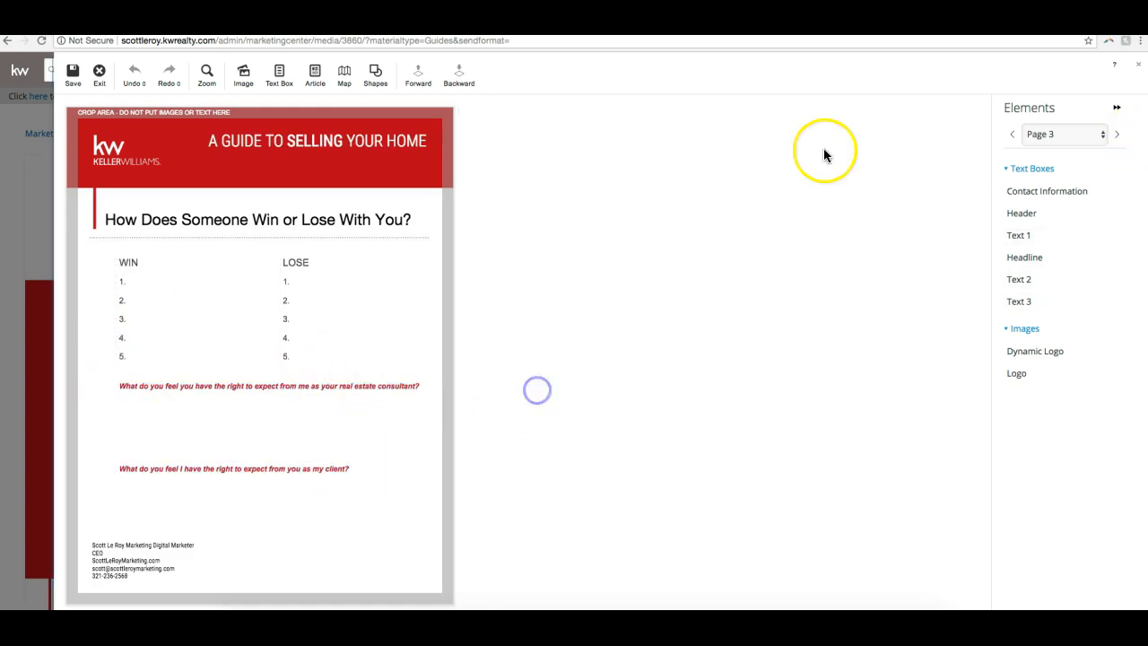
left_click(1115, 134)
left_click(1116, 133)
left_click(1117, 135)
left_click(1116, 133)
left_click(1116, 133)
left_click(1116, 135)
left_click(1116, 135)
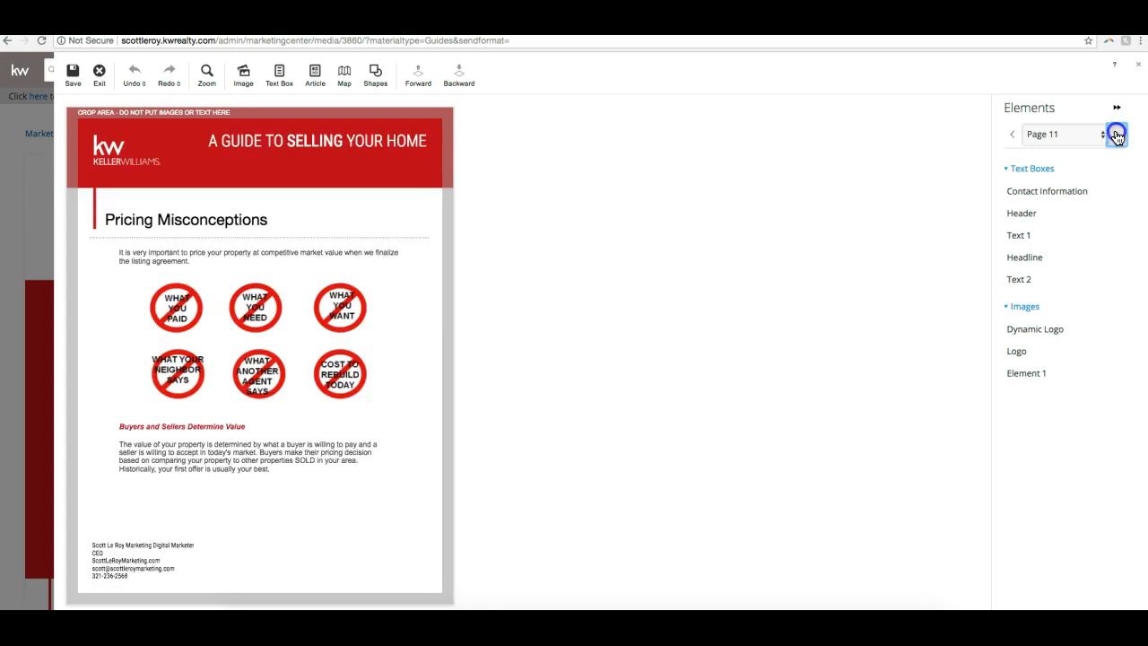
left_click(1118, 136)
left_click(1120, 136)
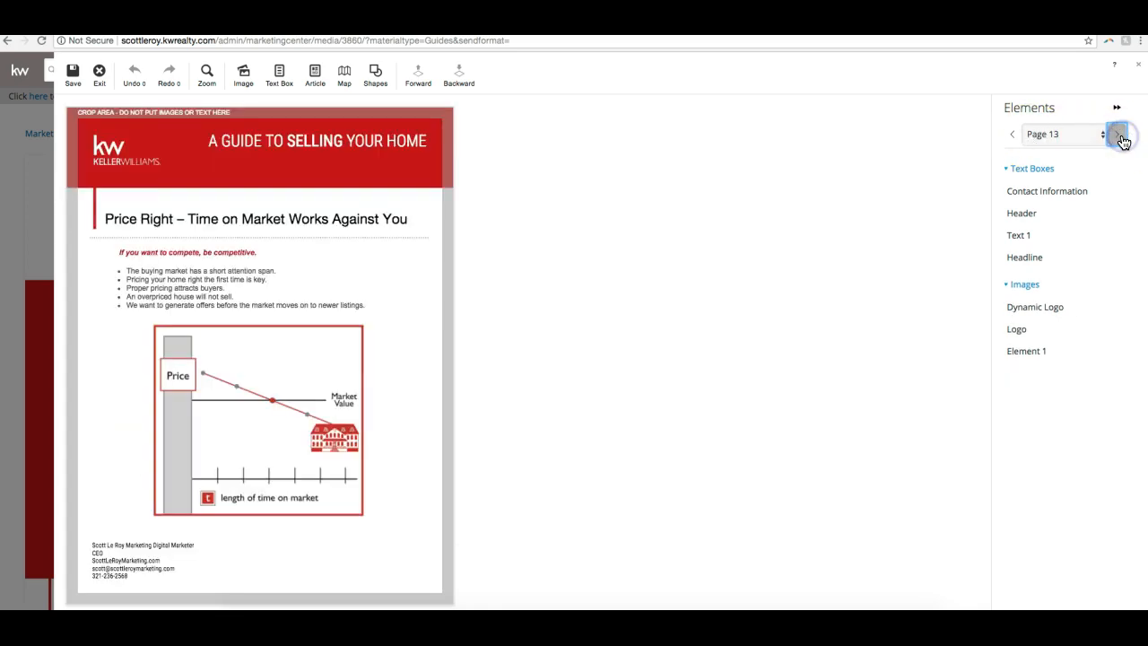
left_click(1121, 136)
left_click(1120, 136)
left_click(1121, 136)
- Return to the guide's cover on page 1
left_click(1017, 136)
left_click(1017, 137)
left_click(1016, 136)
left_click(1016, 136)
left_click(1016, 137)
left_click(1016, 136)
left_click(1016, 137)
left_click(1016, 136)
left_click(1016, 137)
left_click(1016, 136)
left_click(1016, 136)
left_click(1016, 137)
left_click(1016, 137)
left_click(1016, 136)
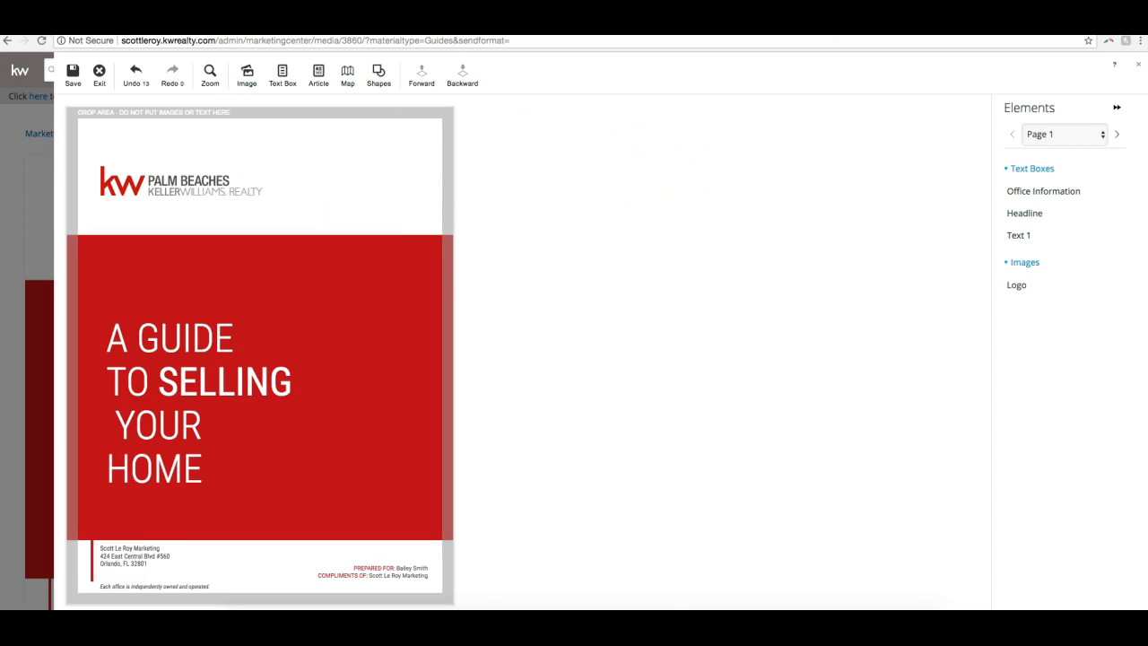
- Save the personalized guide as Listing Presentation 50 and exit the design editor
left_click(75, 85)
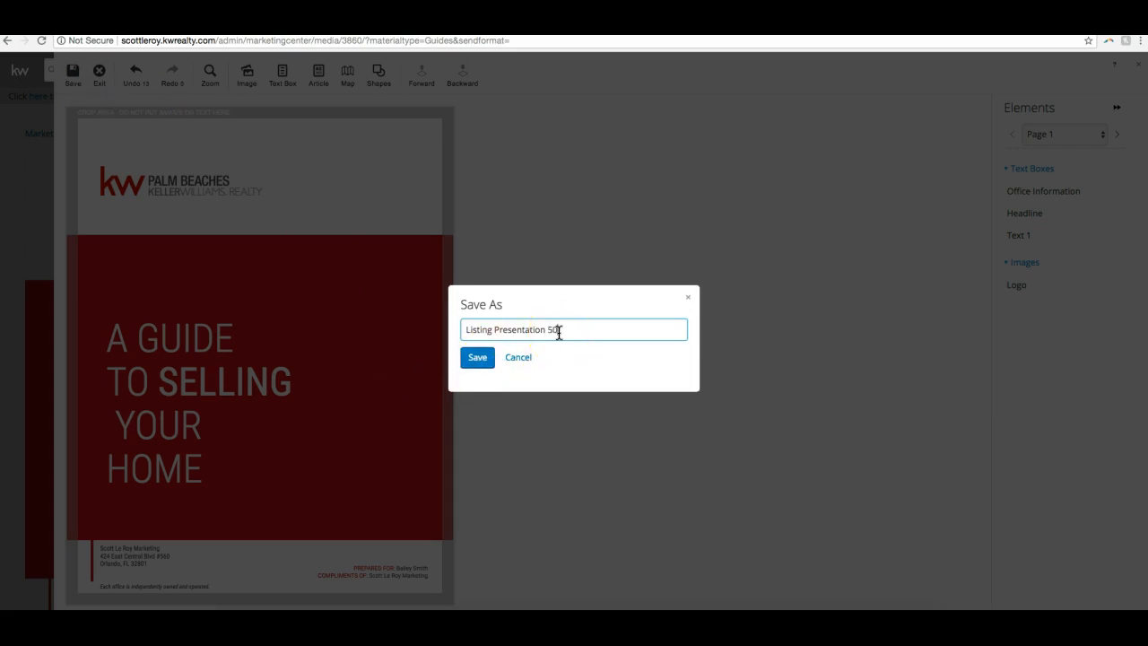
left_click(476, 358)
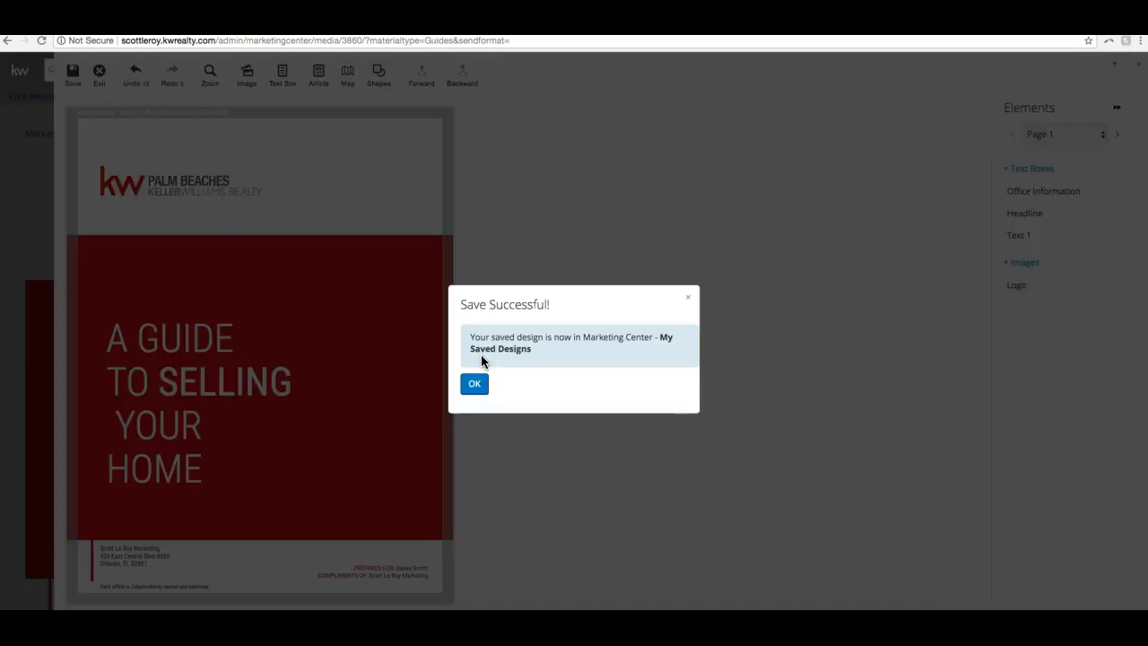
left_click(475, 381)
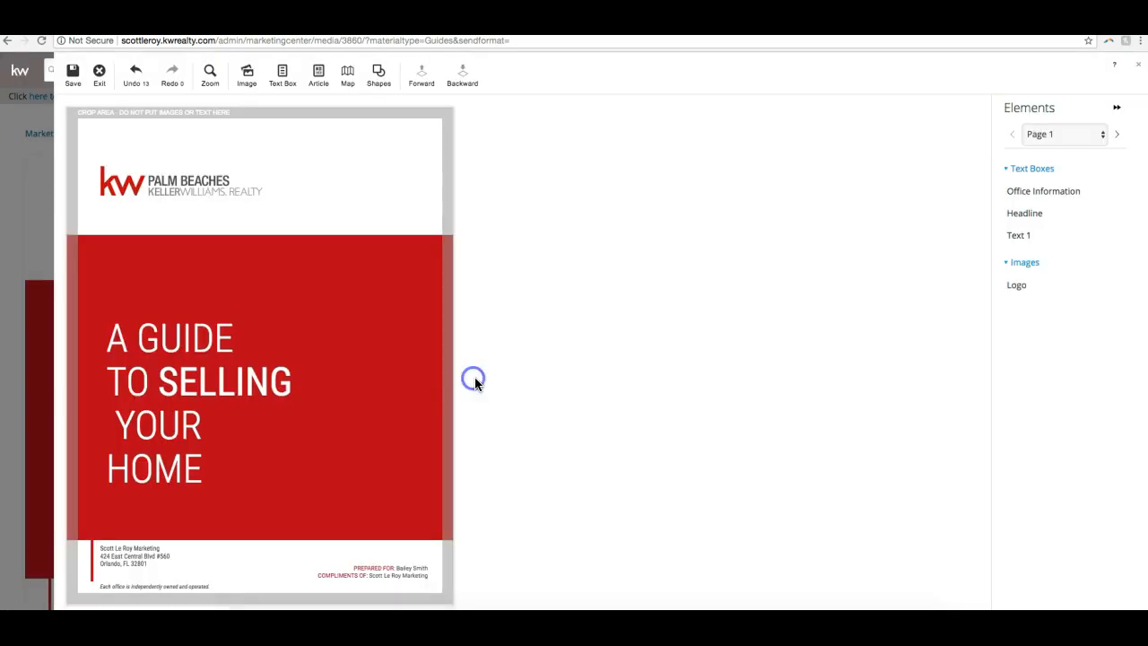
left_click(98, 74)
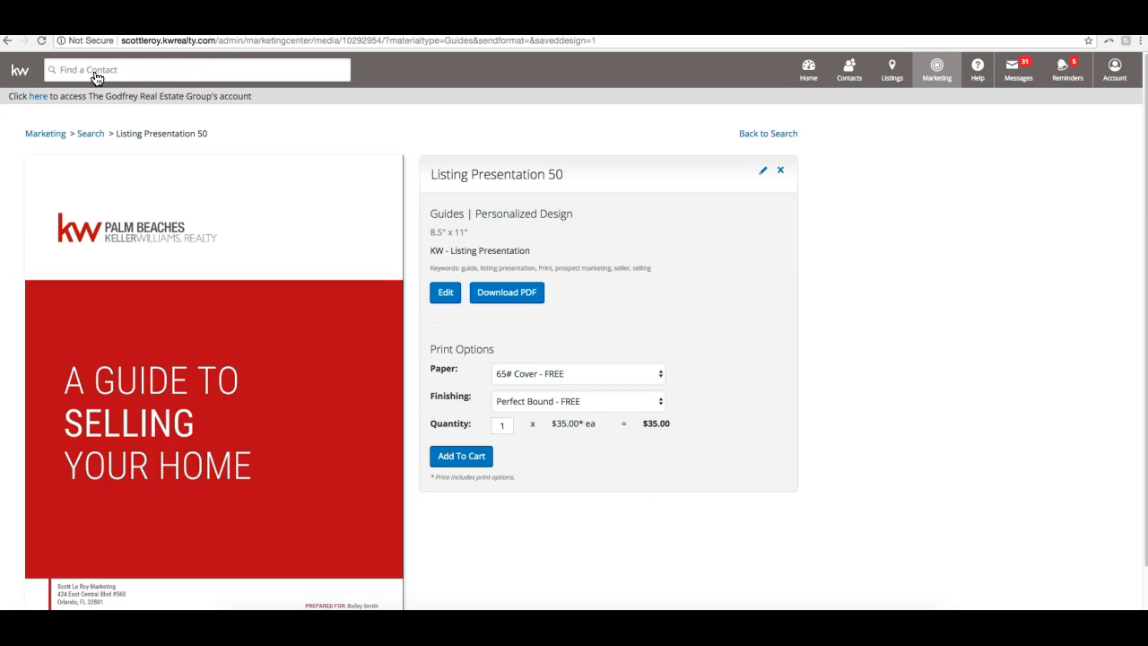
- Review the saved guide's cover preview and its paper, finishing and price details without changing the print options
scroll(76, 273, "down", 2)
right_click(278, 276)
left_click(301, 262)
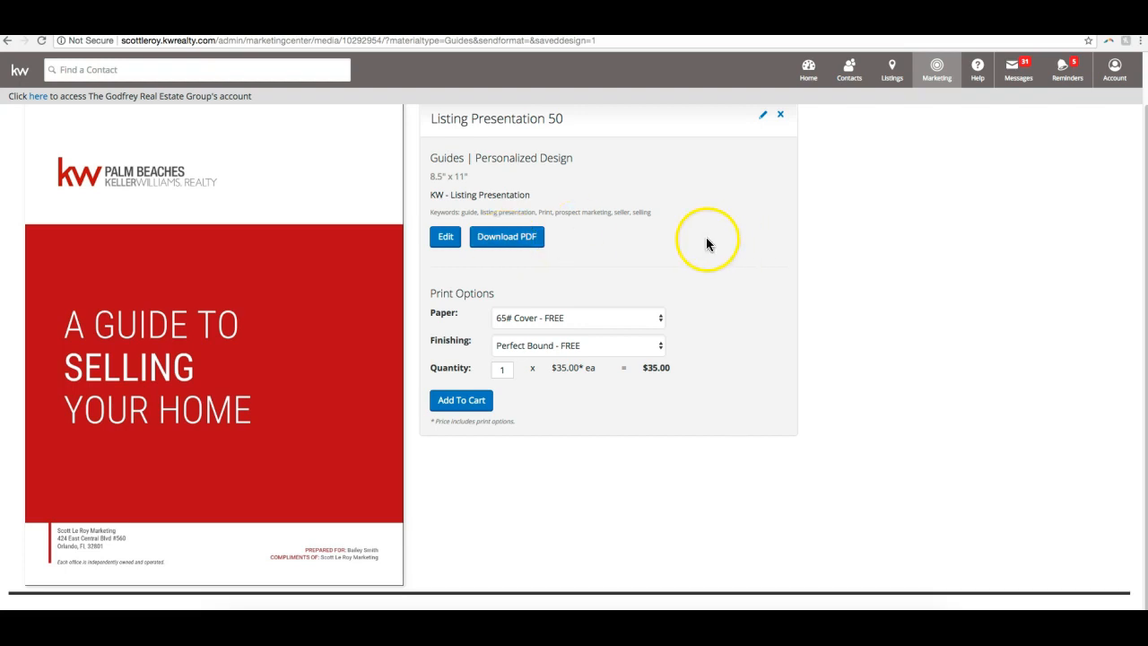
scroll(520, 346, "up", 2)
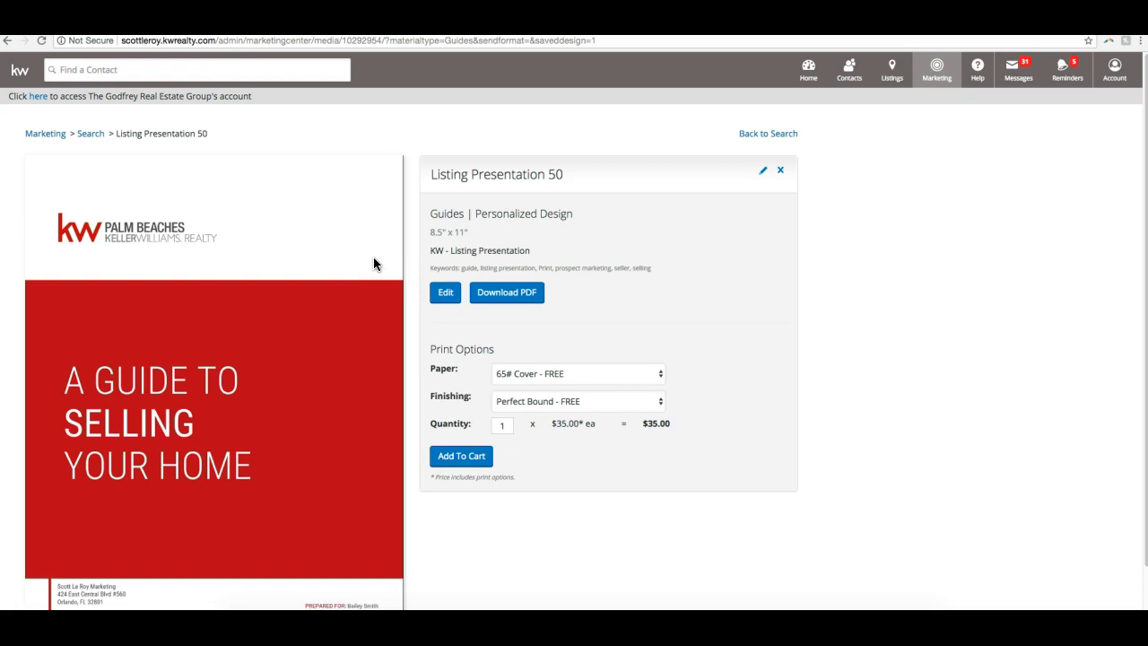
left_click(565, 400)
left_click(558, 375)
left_click(566, 375)
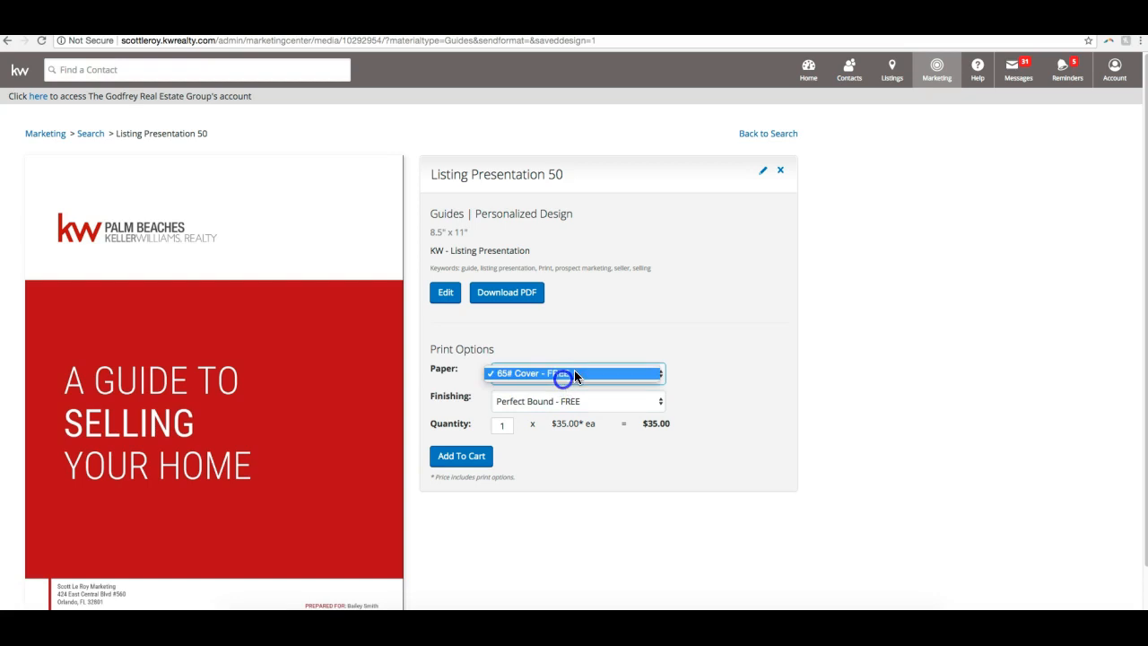
left_click_drag(671, 421, 602, 425)
left_click(602, 424)
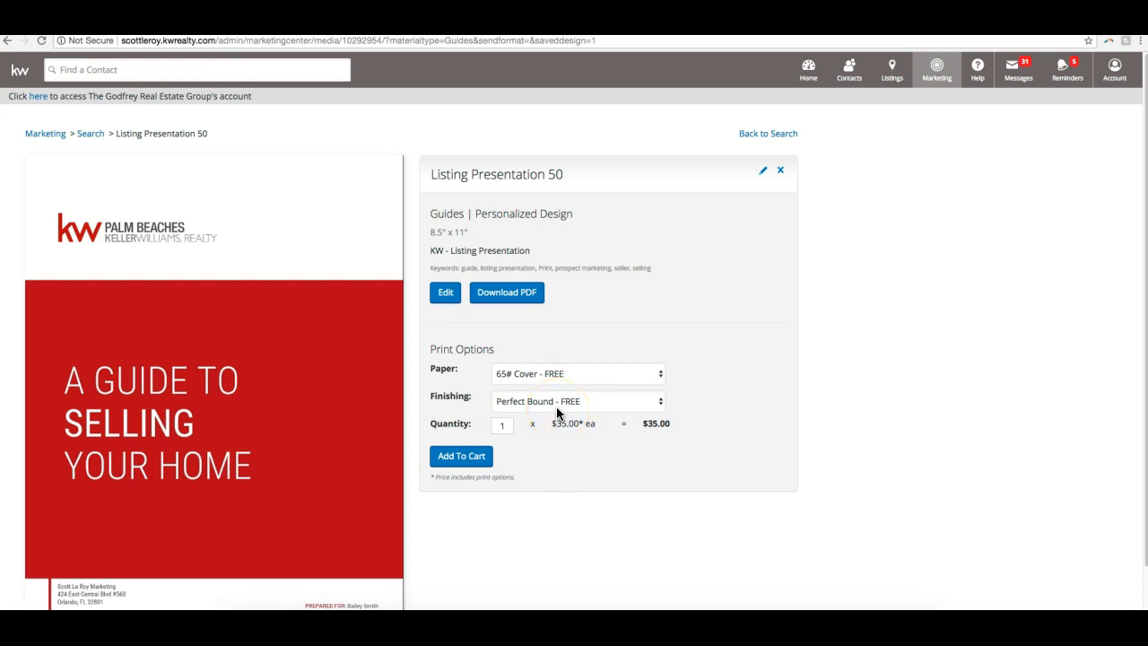
scroll(556, 411, "down", 2)
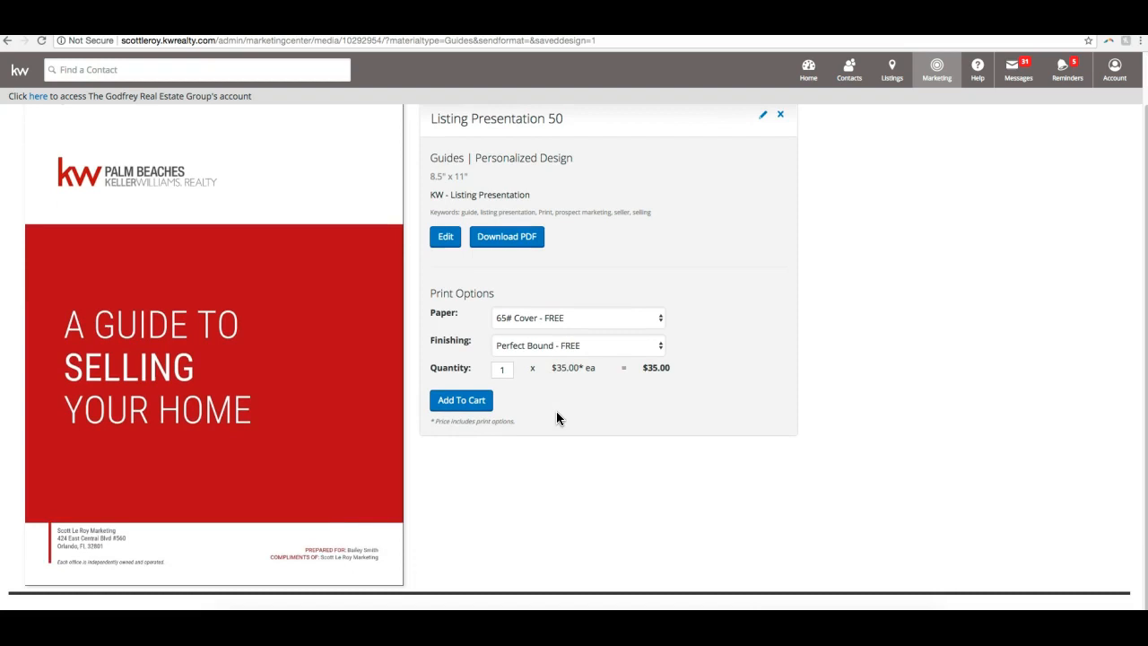
scroll(556, 410, "up", 2)
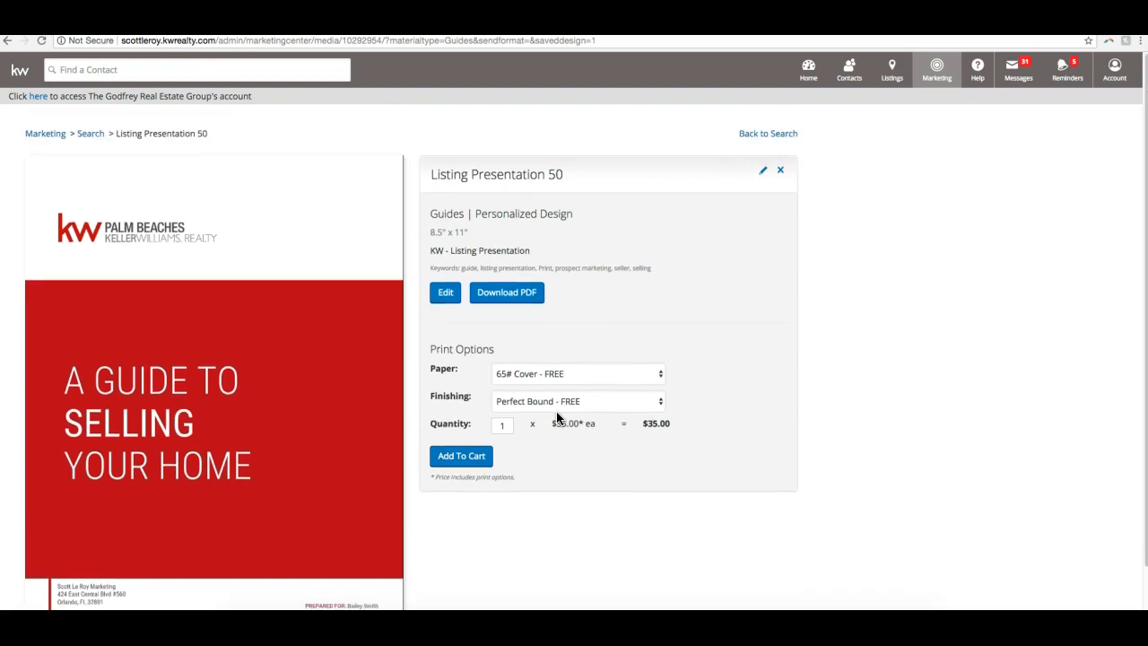
- Return to the design search and look through the saved print guides
left_click(777, 136)
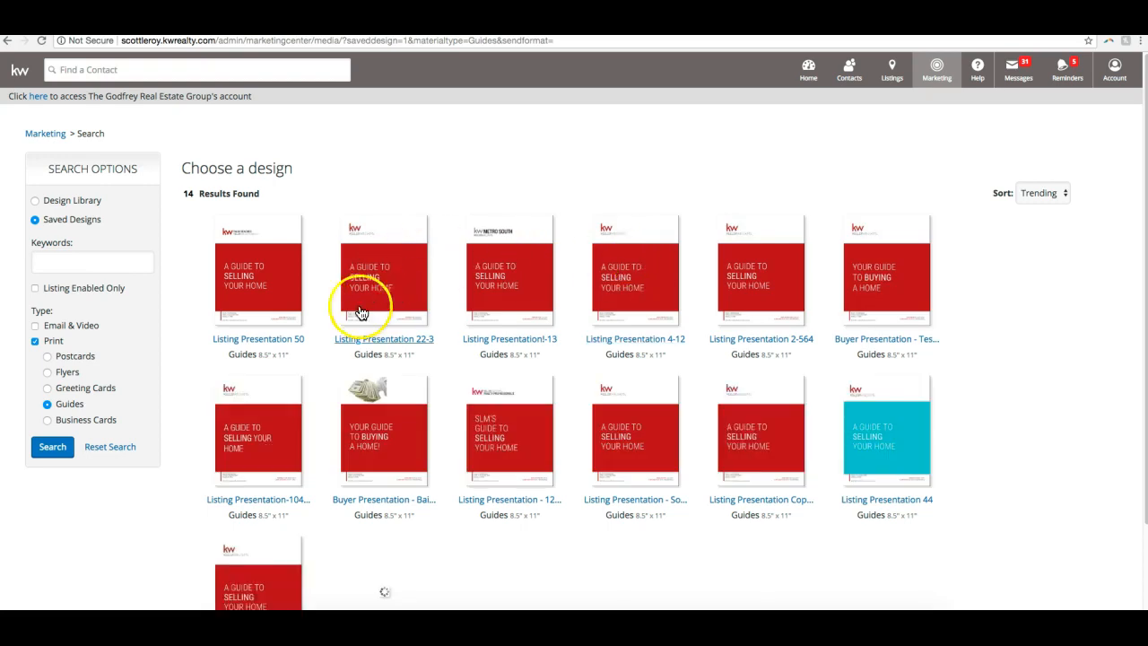
scroll(957, 312, "down", 3)
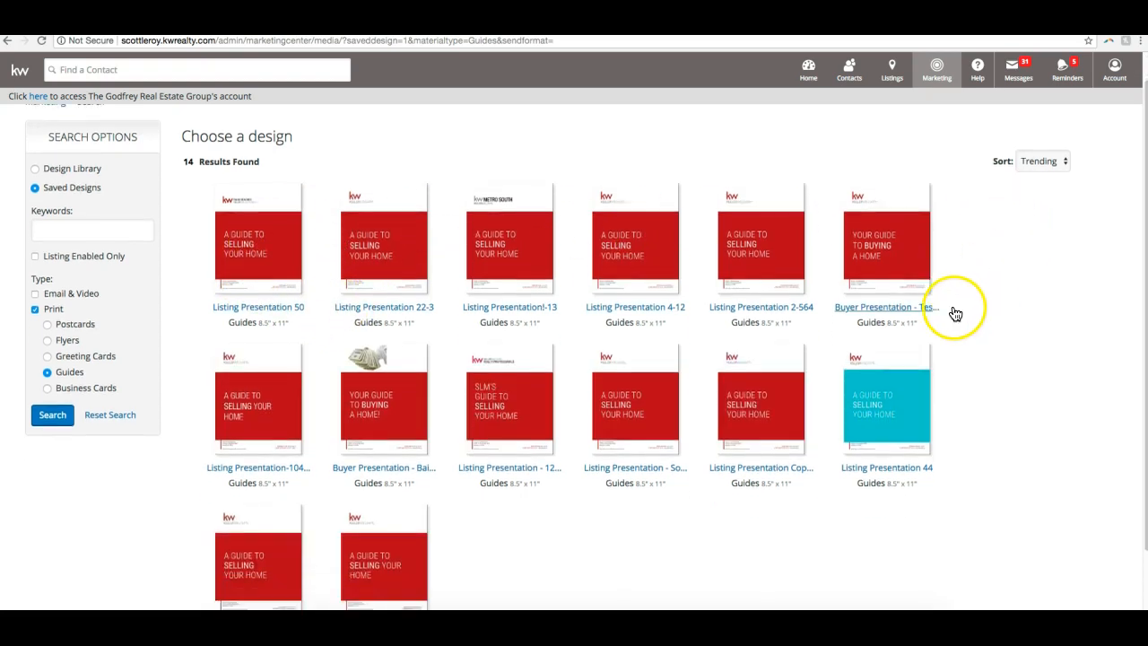
scroll(946, 314, "up", 3)
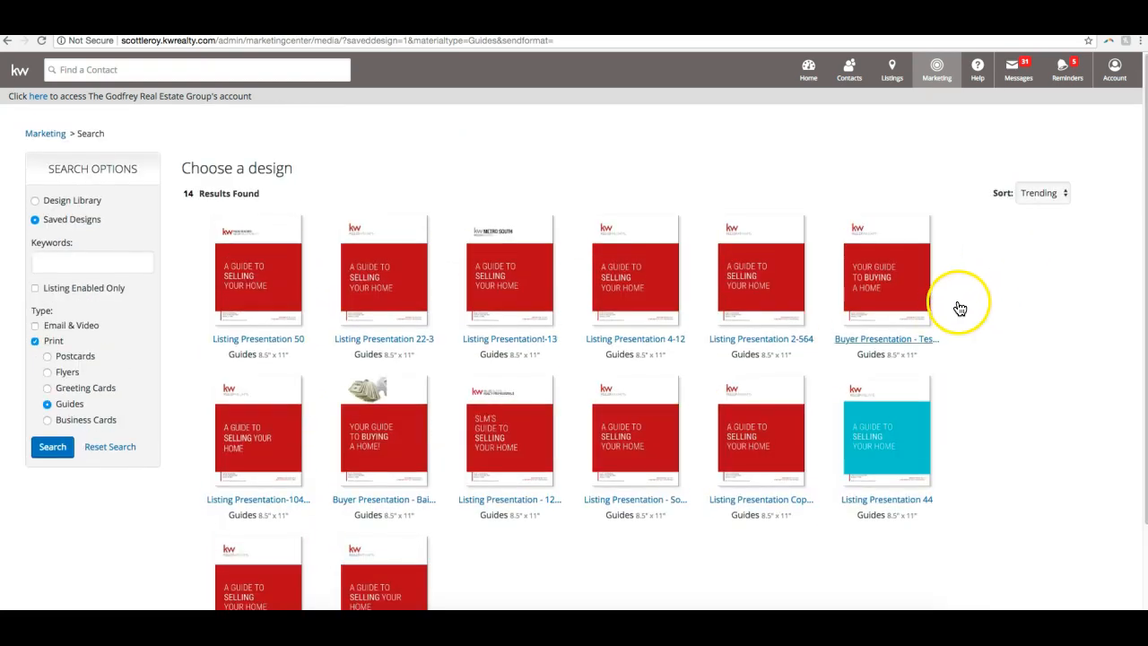
scroll(960, 308, "down", 3)
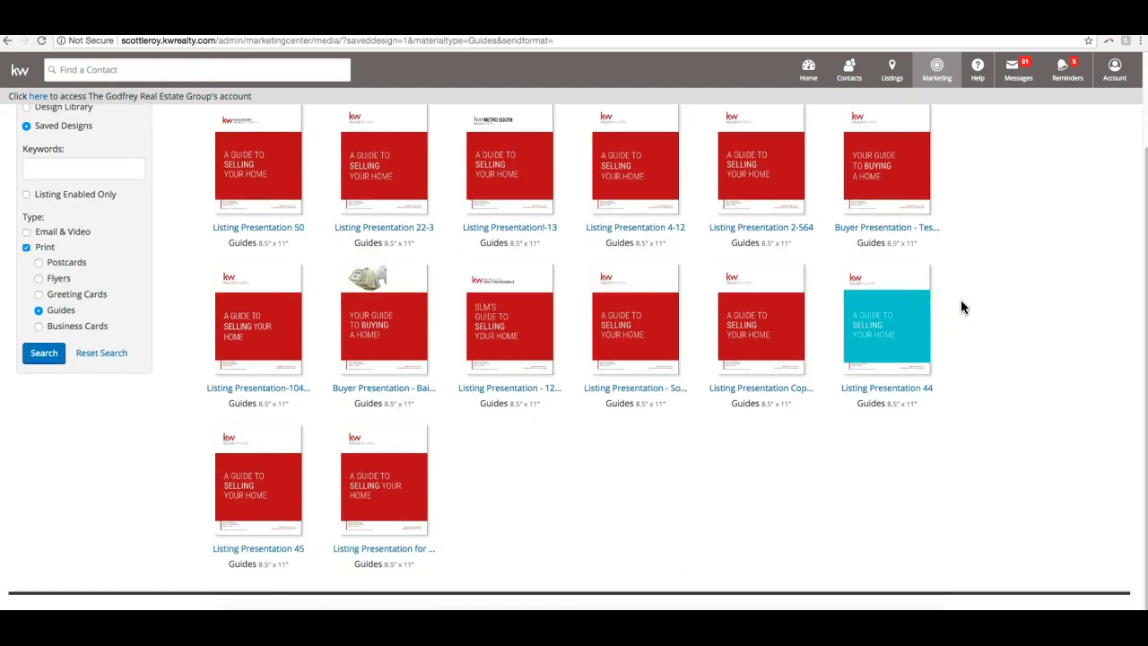
scroll(960, 308, "up", 3)
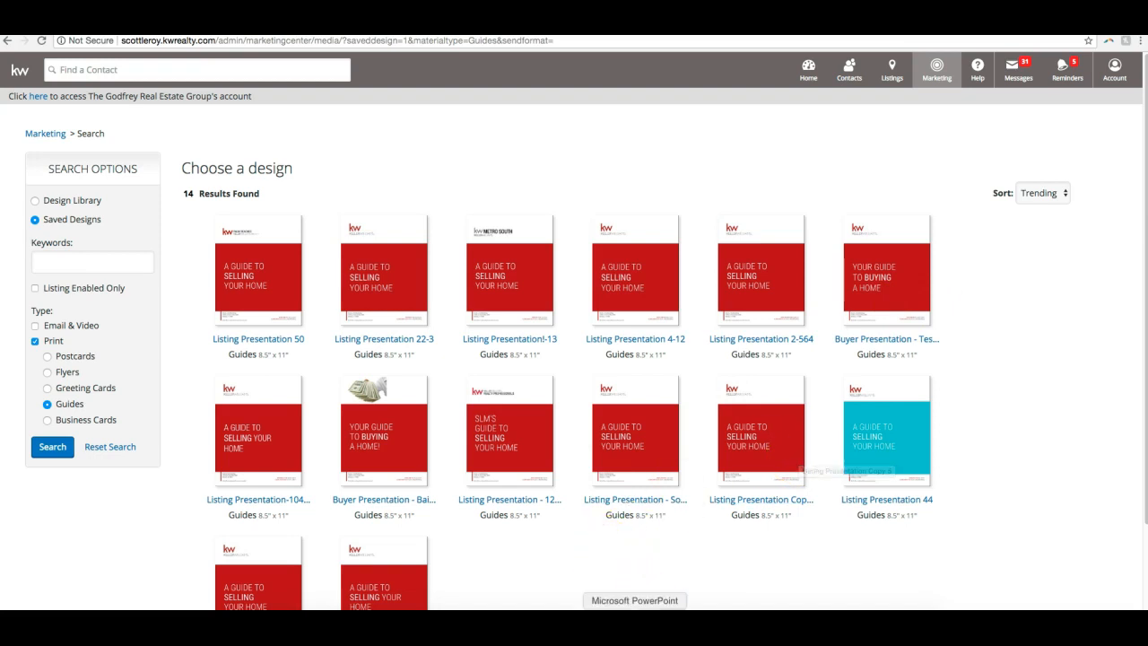
- Switch to join.me, read the attendee's chat question about the Next Campaign button, and return to the browser with the chat closed
left_click(635, 608)
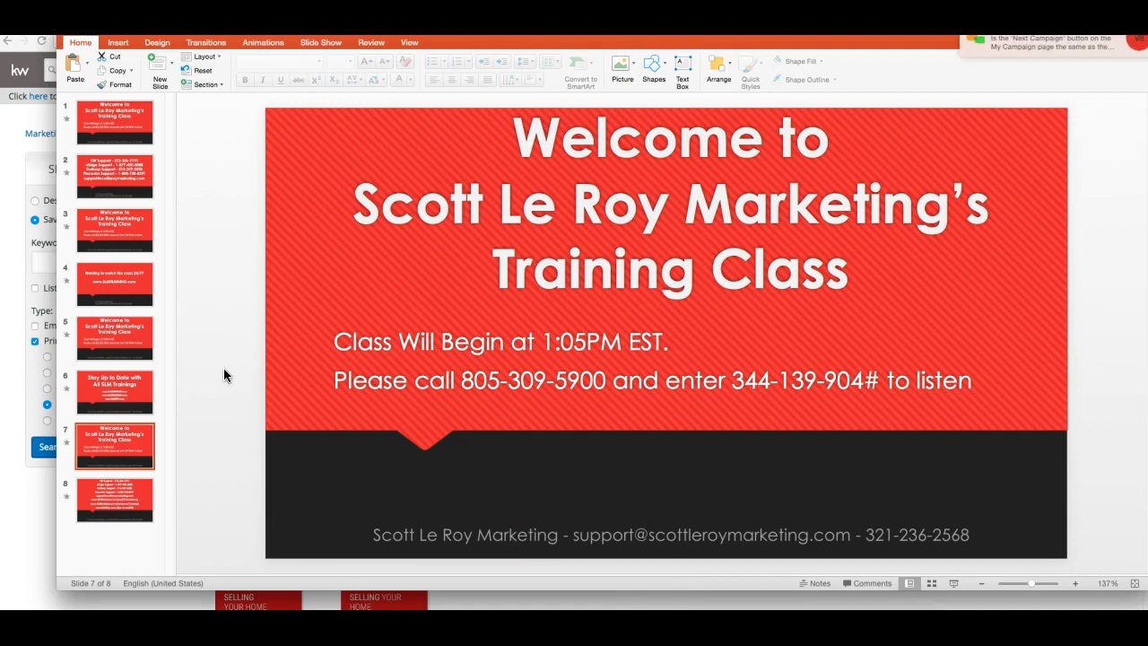
left_click(698, 608)
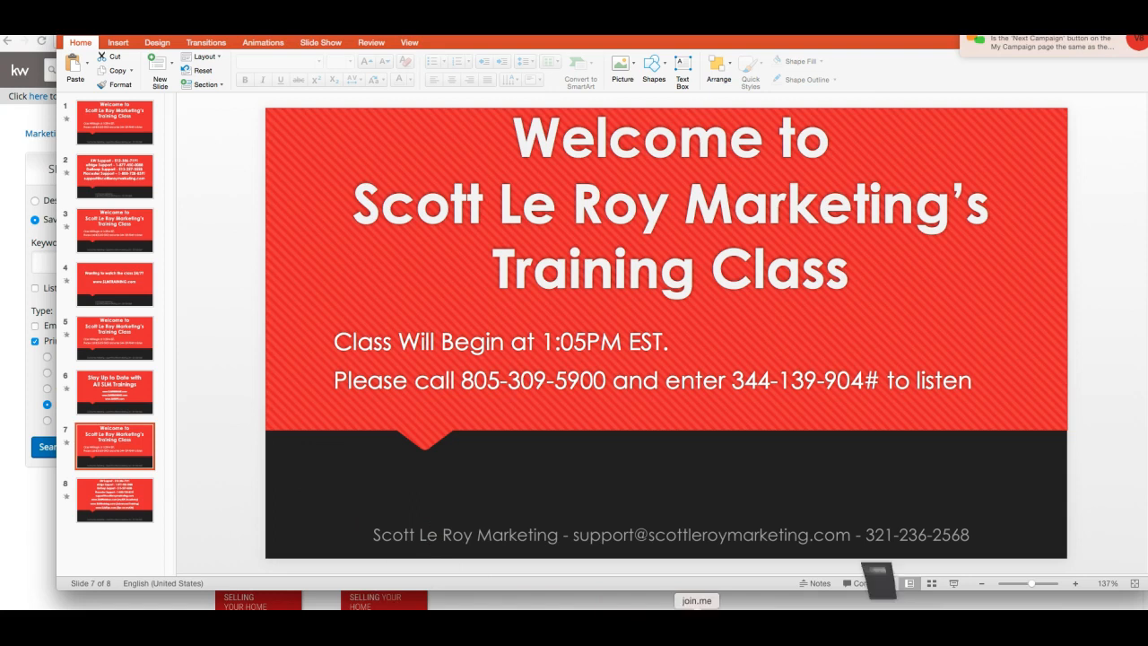
left_click(549, 43)
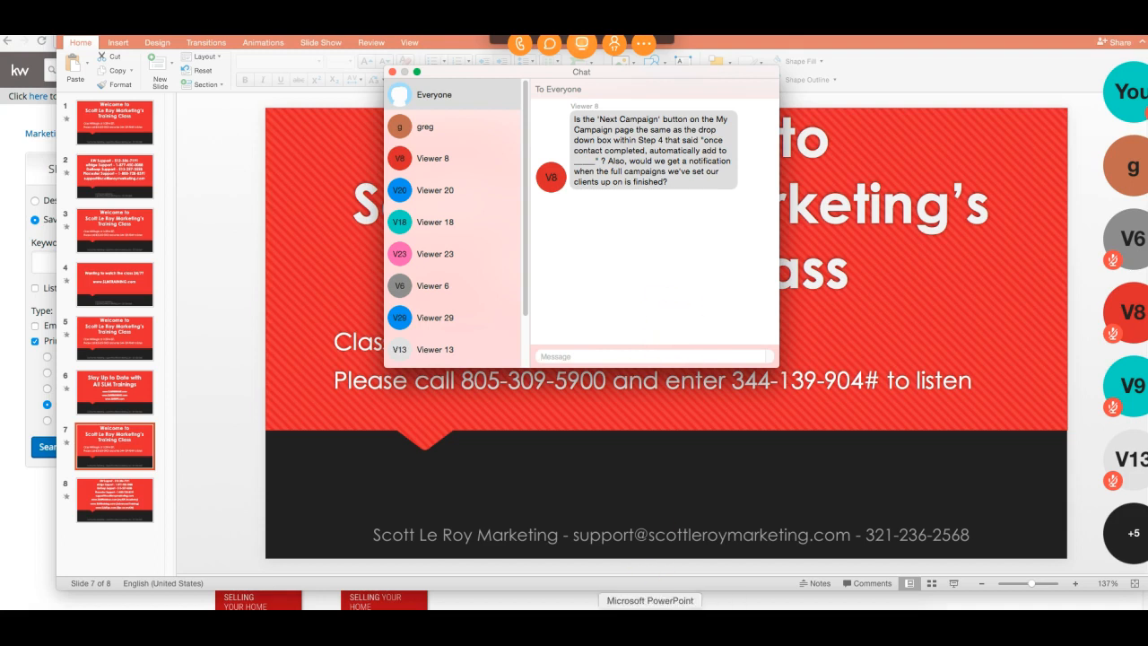
left_click(620, 607)
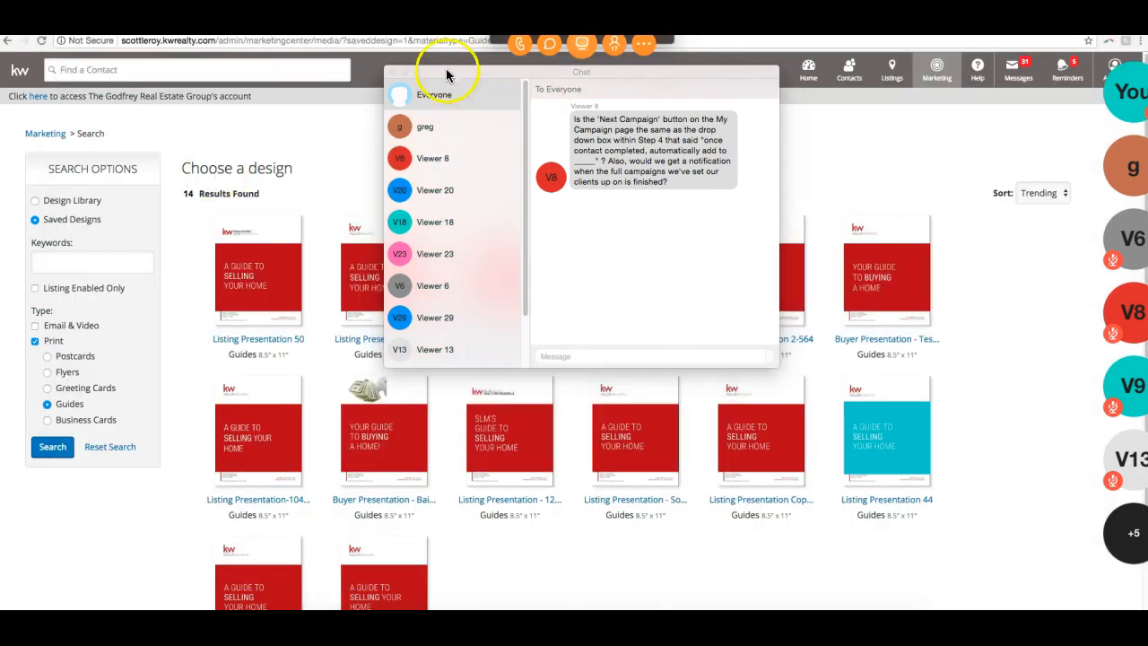
left_click(392, 72)
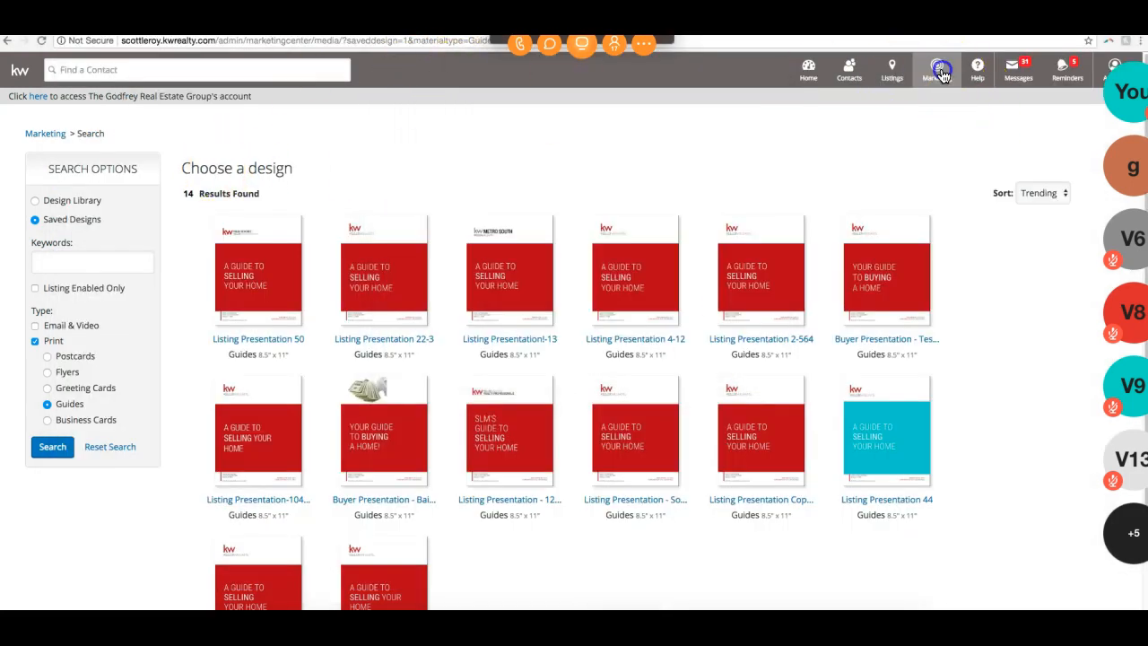
- Go back to the Marketing area from the saved designs and open the My Campaigns page
left_click(933, 79)
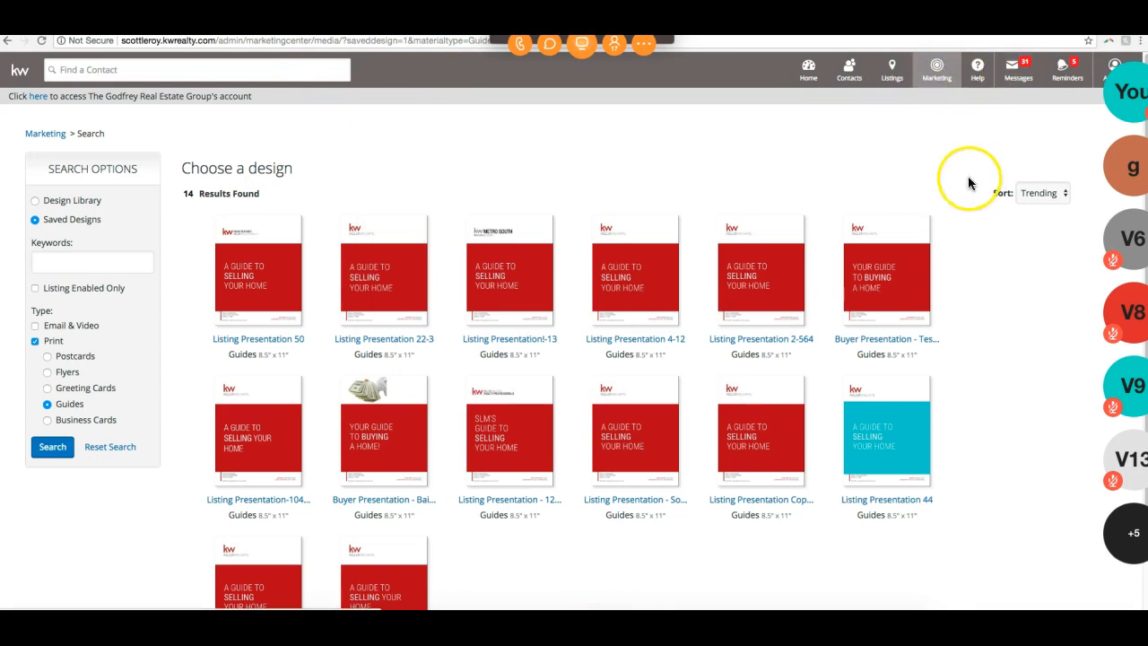
left_click(940, 81)
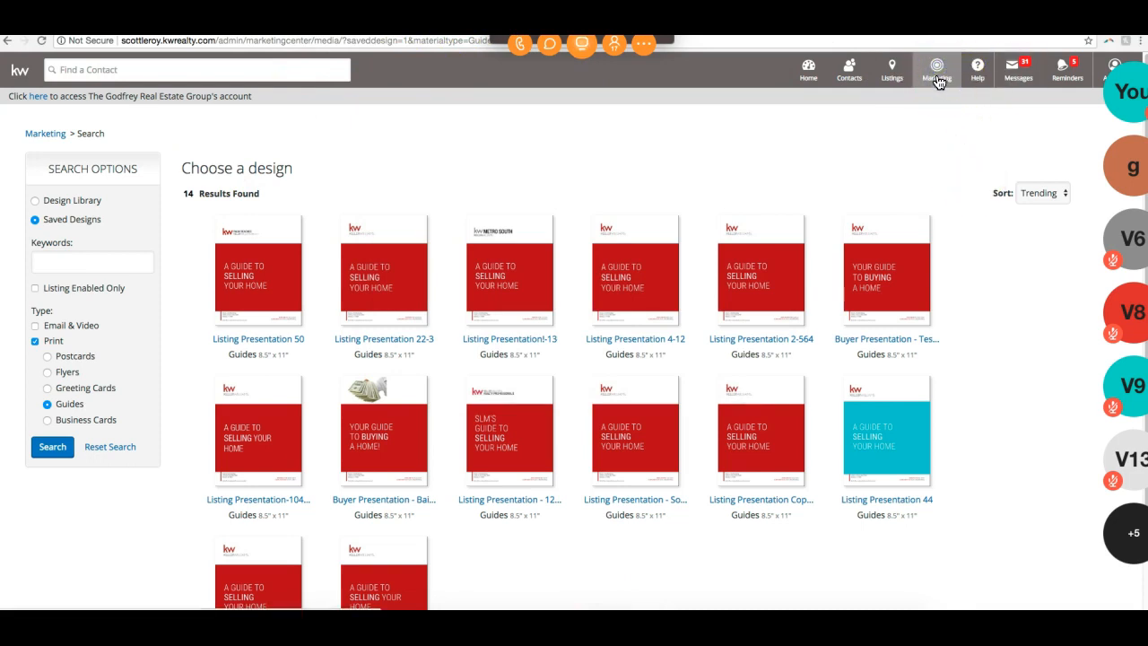
left_click(917, 147)
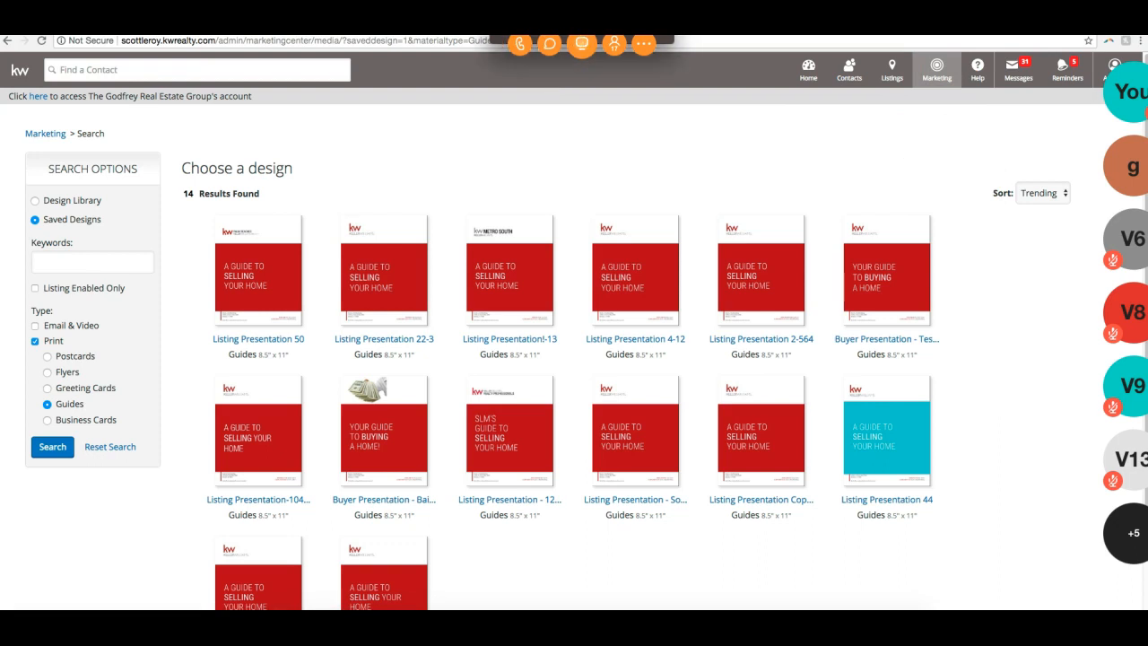
left_click(864, 117)
left_click(938, 78)
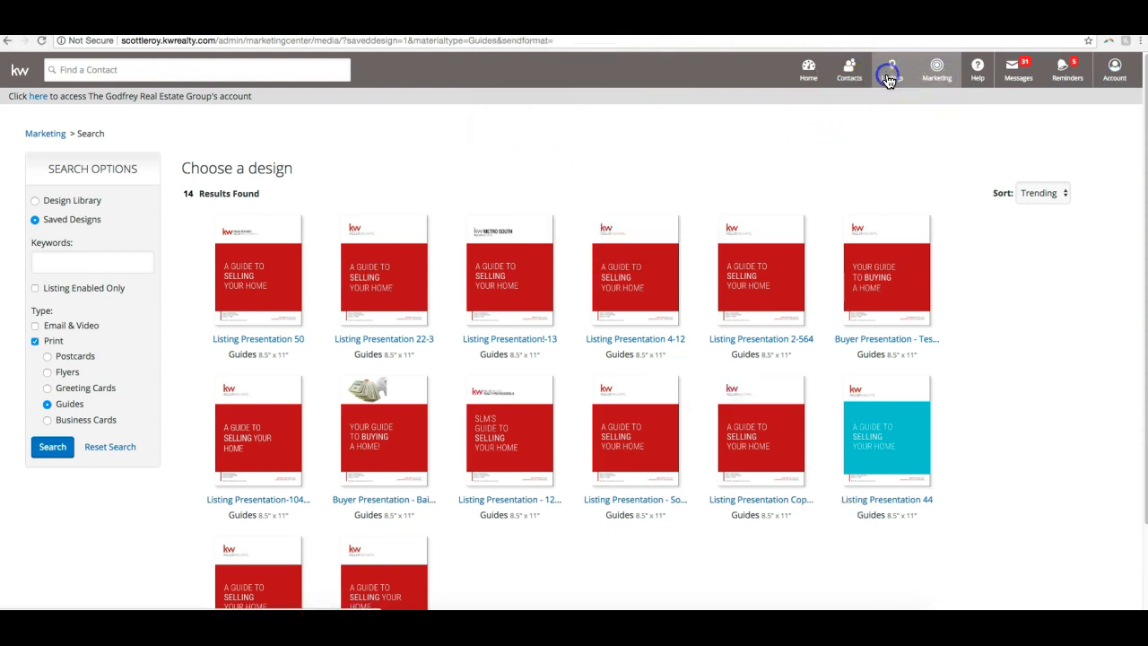
left_click(45, 133)
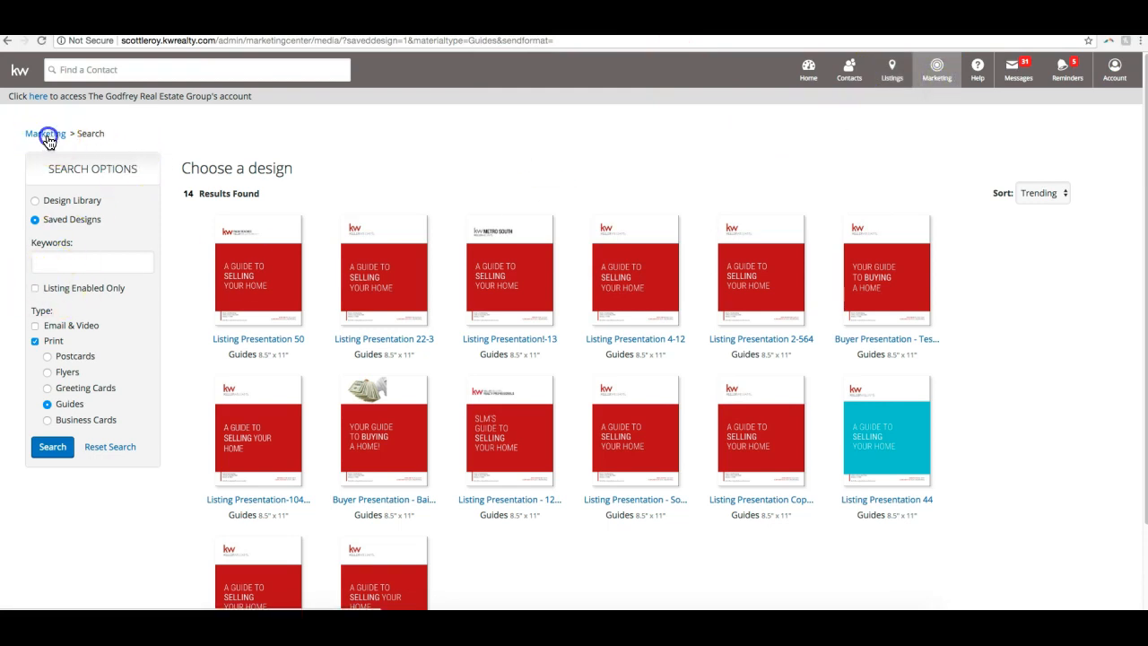
left_click(309, 186)
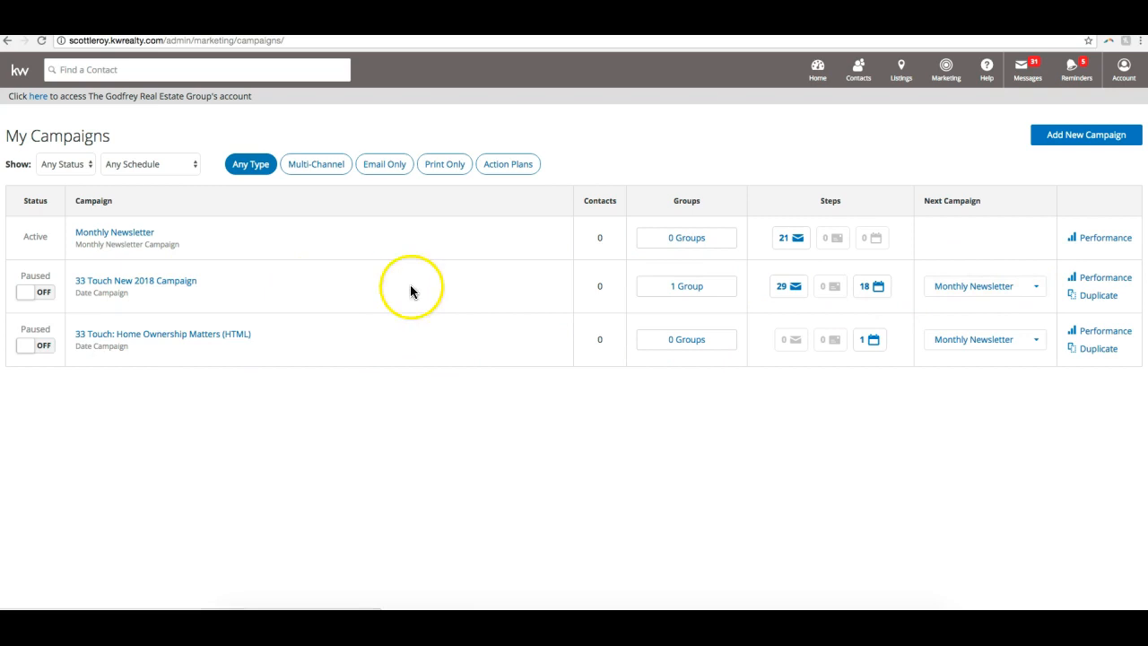
- Examine the Next Campaign choices for both 33 Touch campaigns without changing the selection
left_click(1037, 291)
left_click(1029, 272)
left_click(1028, 287)
left_click(1021, 260)
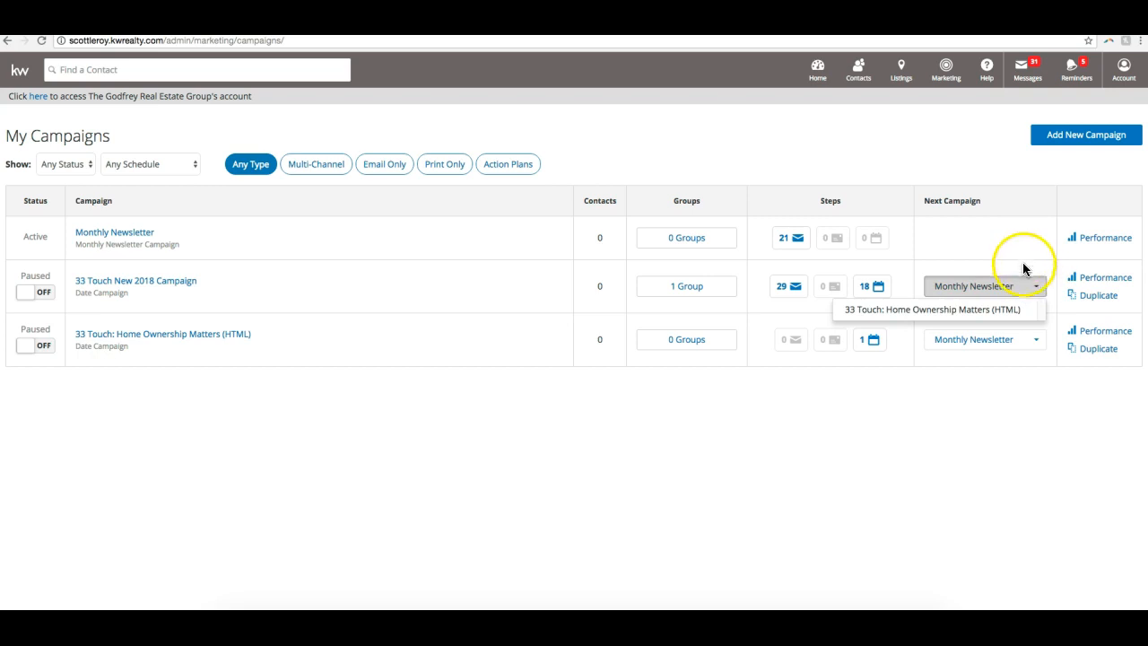
left_click(1028, 345)
left_click(1017, 310)
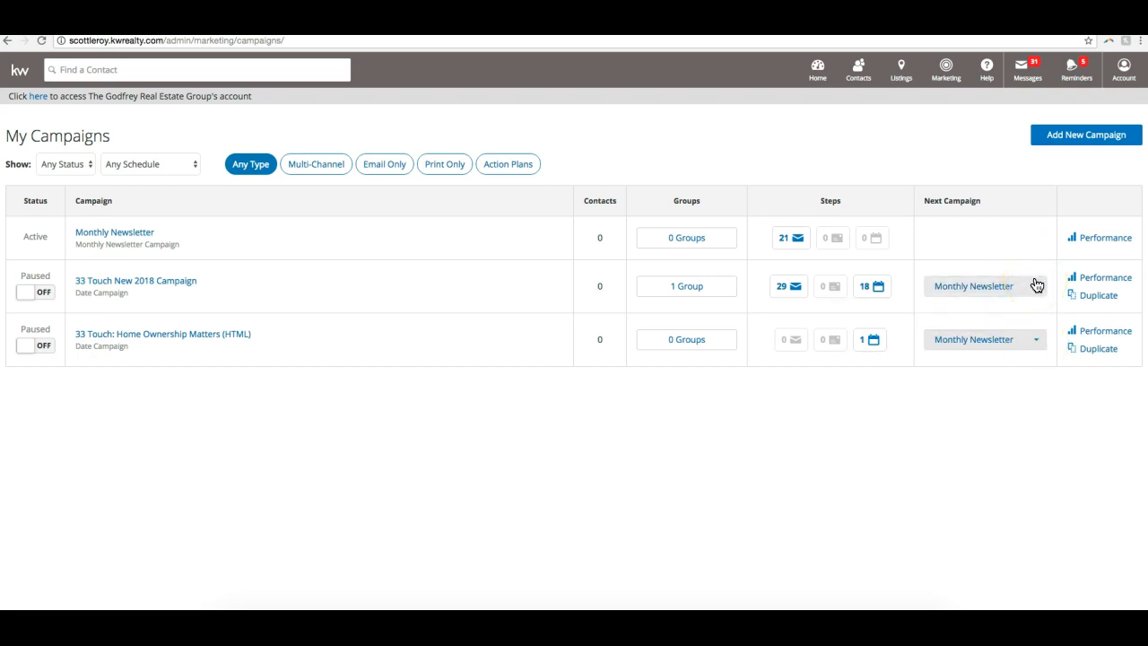
left_click(1027, 294)
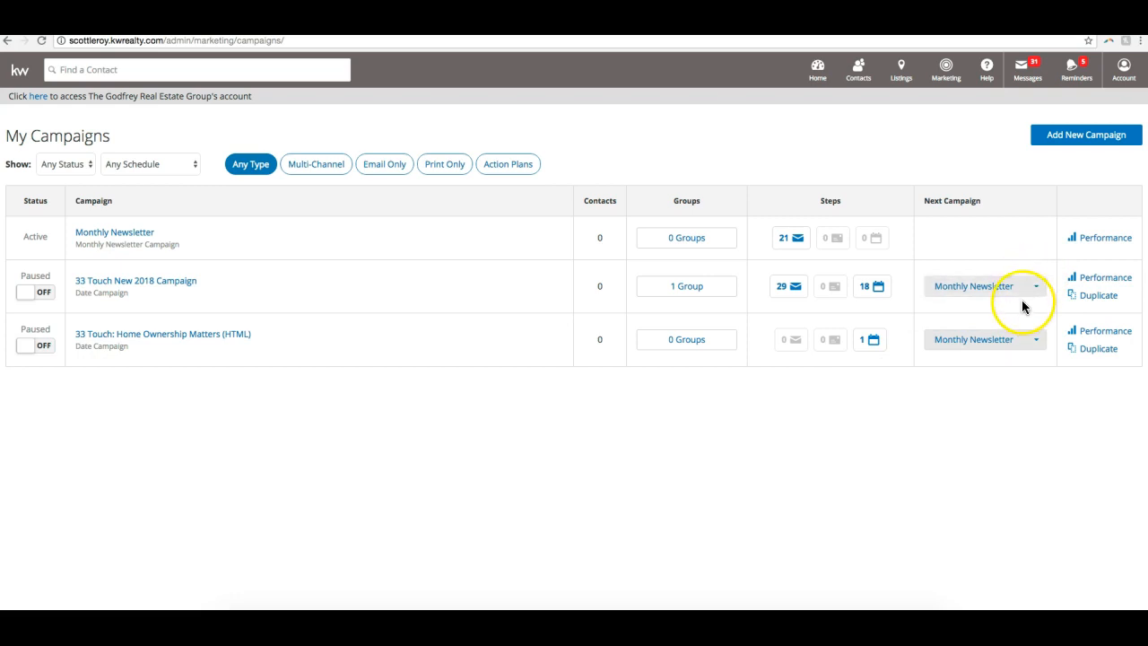
left_click(1004, 244)
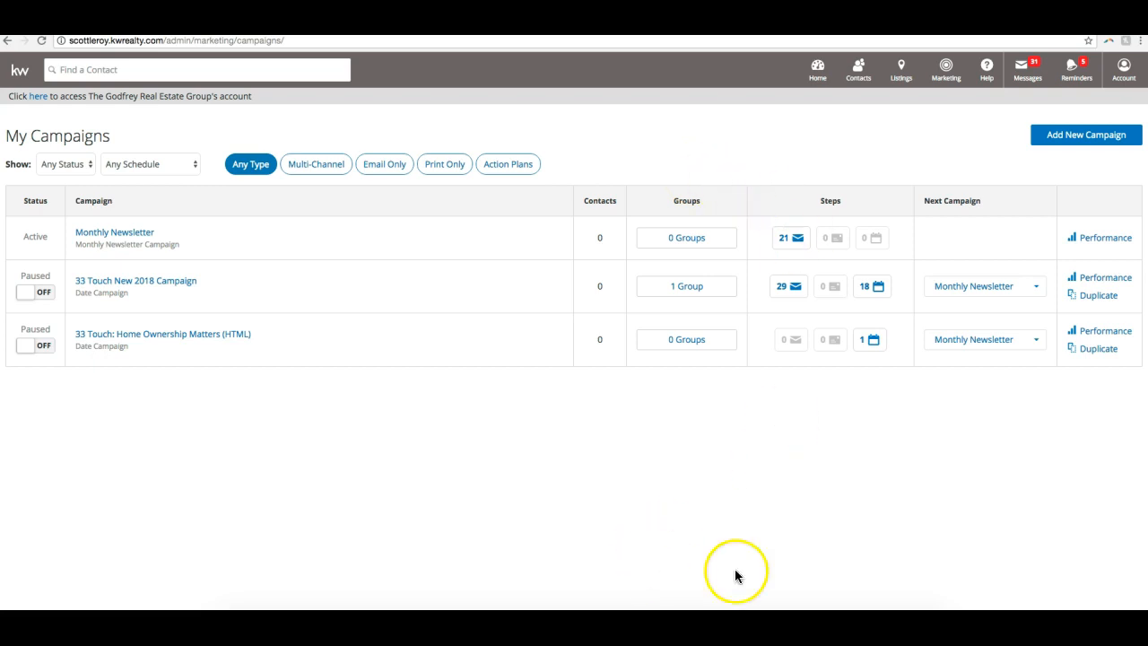
- Check the join.me chat for the attendee's reply and close the chat window
left_click(699, 620)
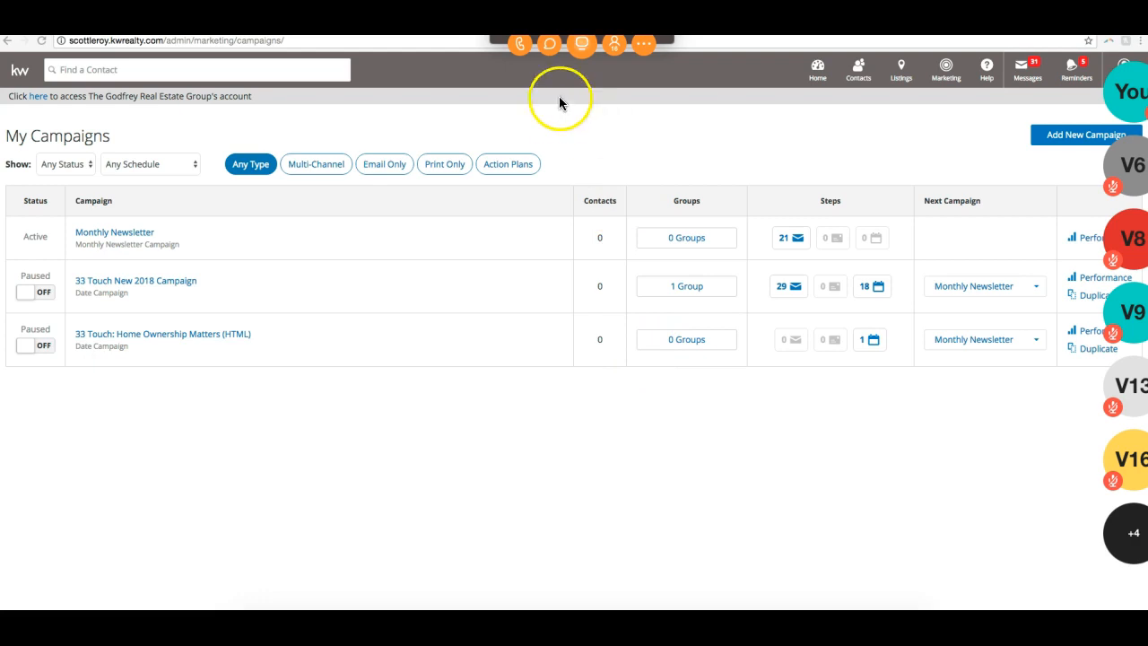
left_click(549, 45)
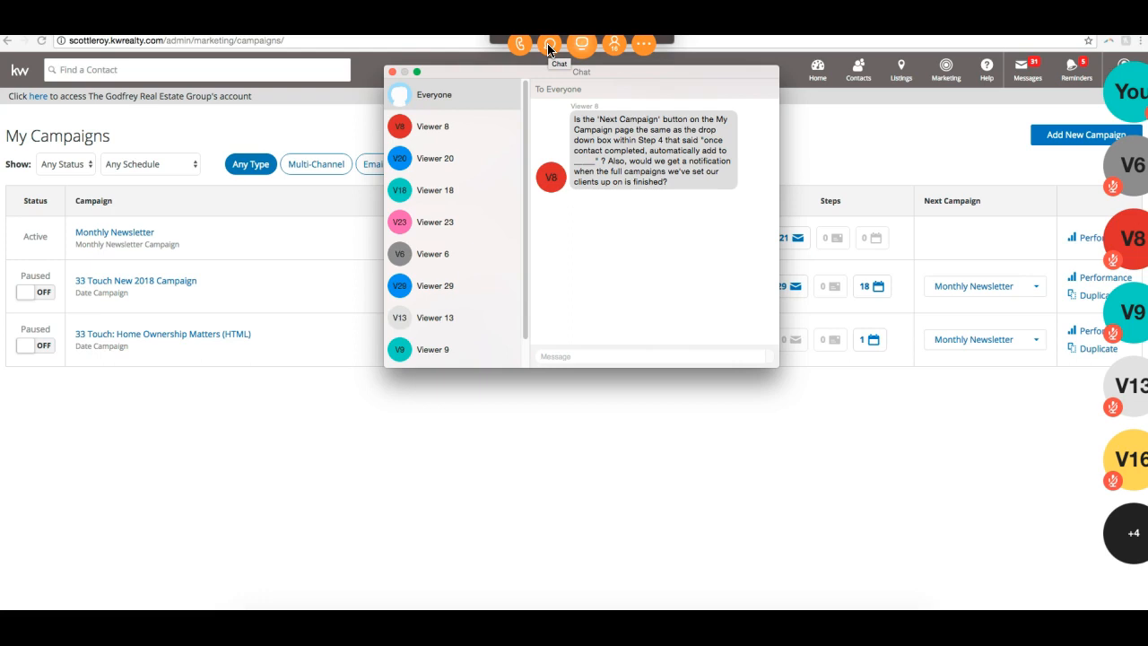
left_click(392, 71)
- Highlight the Monthly Newsletter campaign's status in the campaign list to point it out
left_click(934, 183)
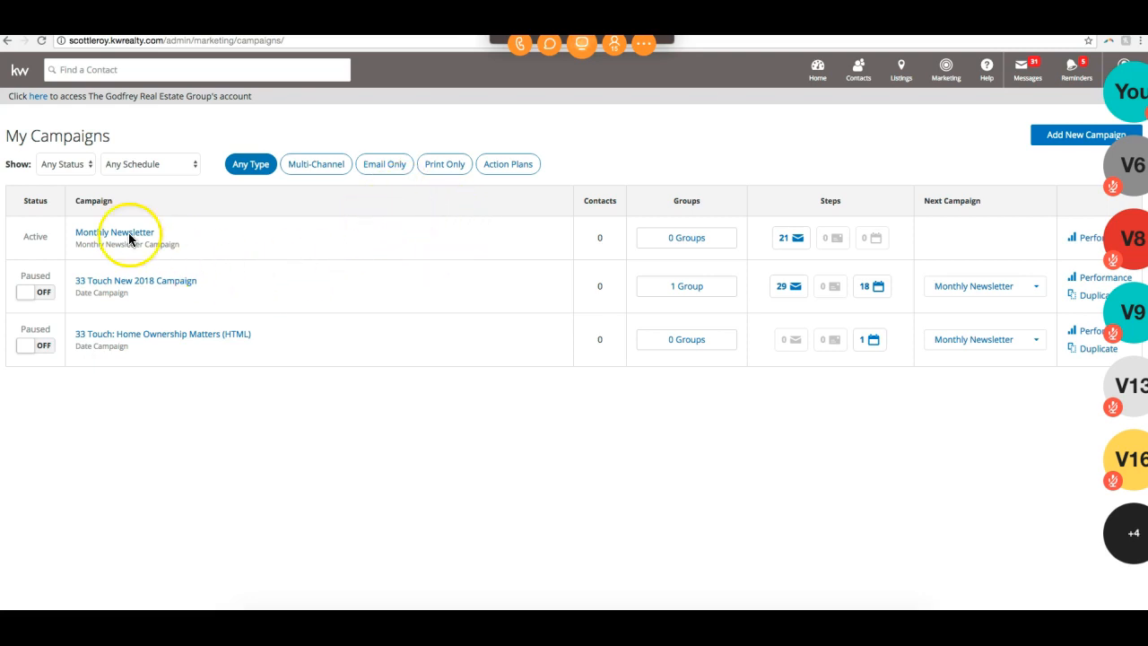
left_click_drag(23, 236, 52, 240)
left_click(53, 241)
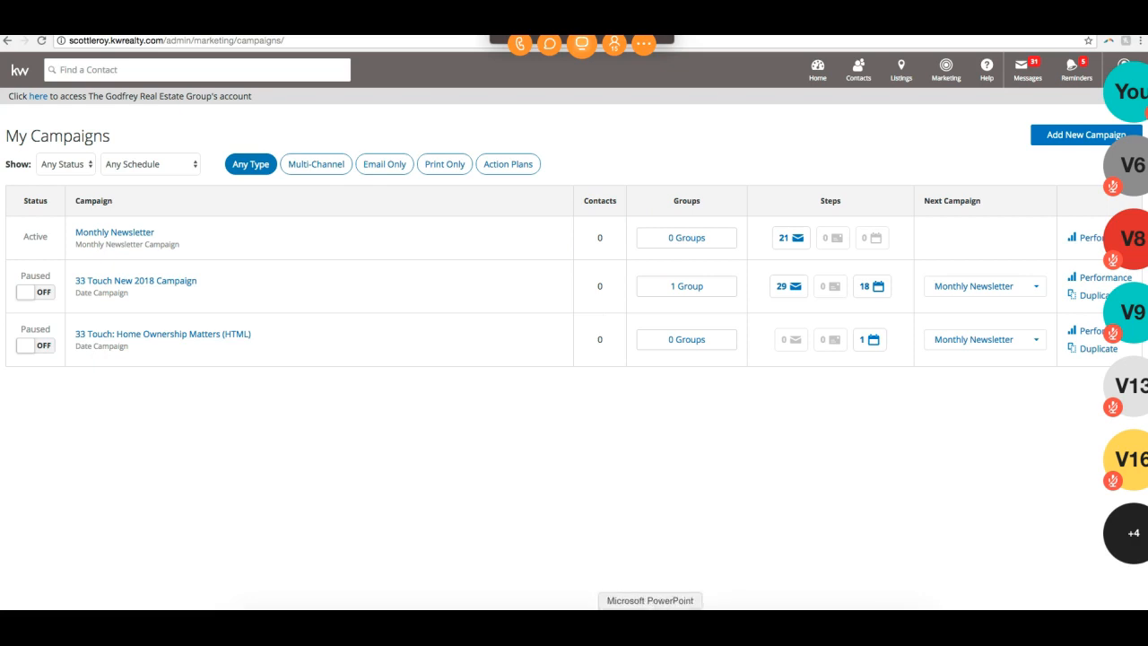
- Switch to PowerPoint, show slide 8 with the support contacts and training websites, and bring up the commands for that slide
left_click(649, 609)
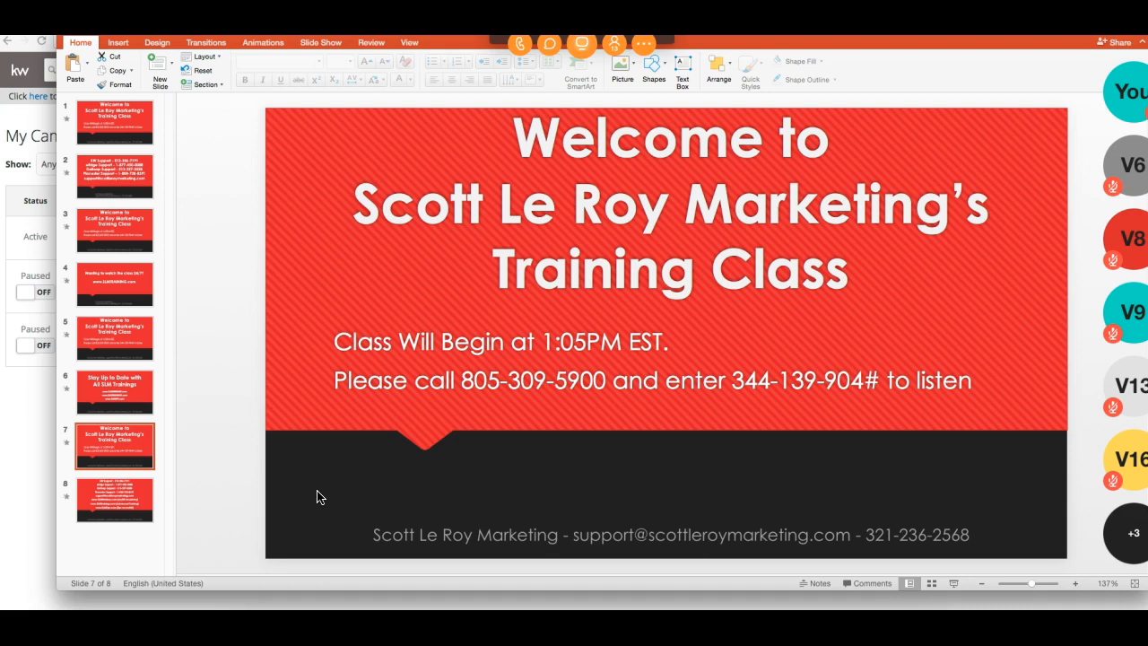
left_click(108, 481)
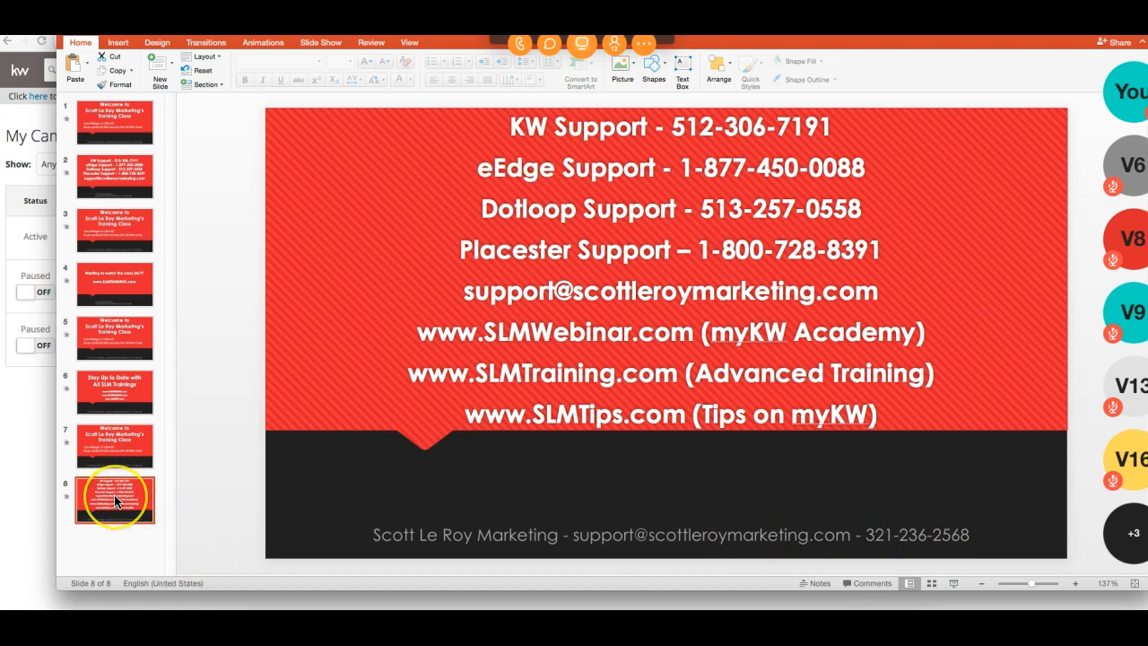
right_click(115, 499)
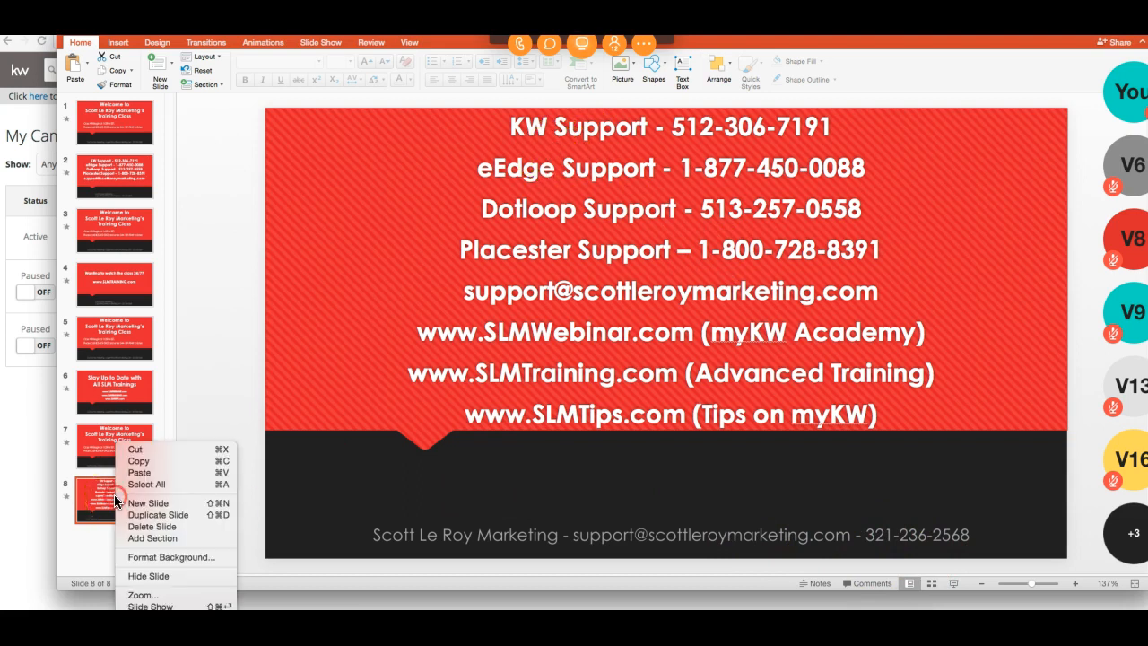